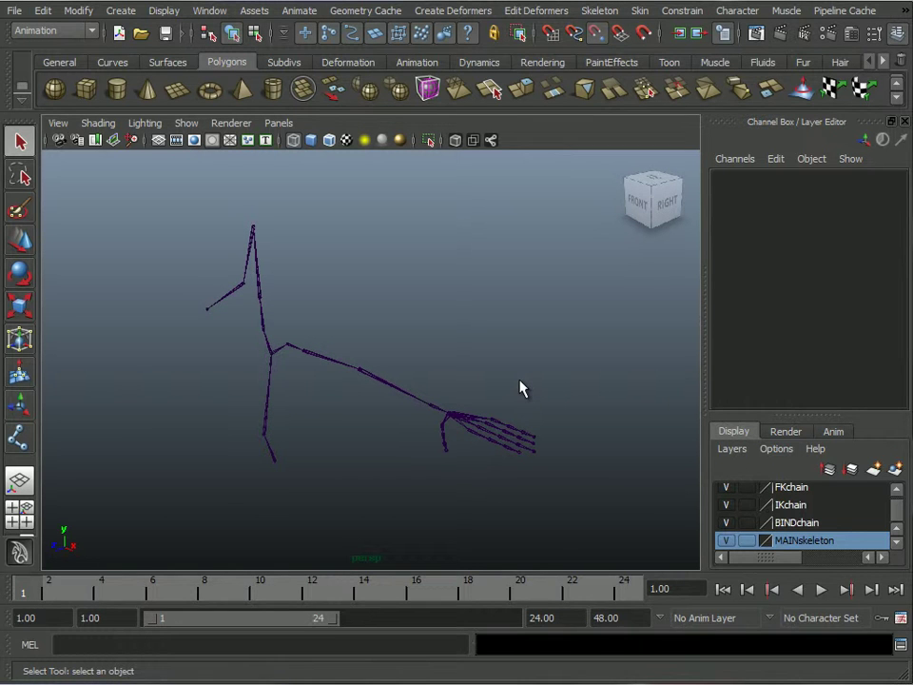
Switch the MAINskeleton layer's visibility off and back on to examine which joints it contains.
mouse_move(522, 388)
alt+mouse_down()
mouse_move(518, 359)
mouse_move(521, 367)
alt+mouse_up()
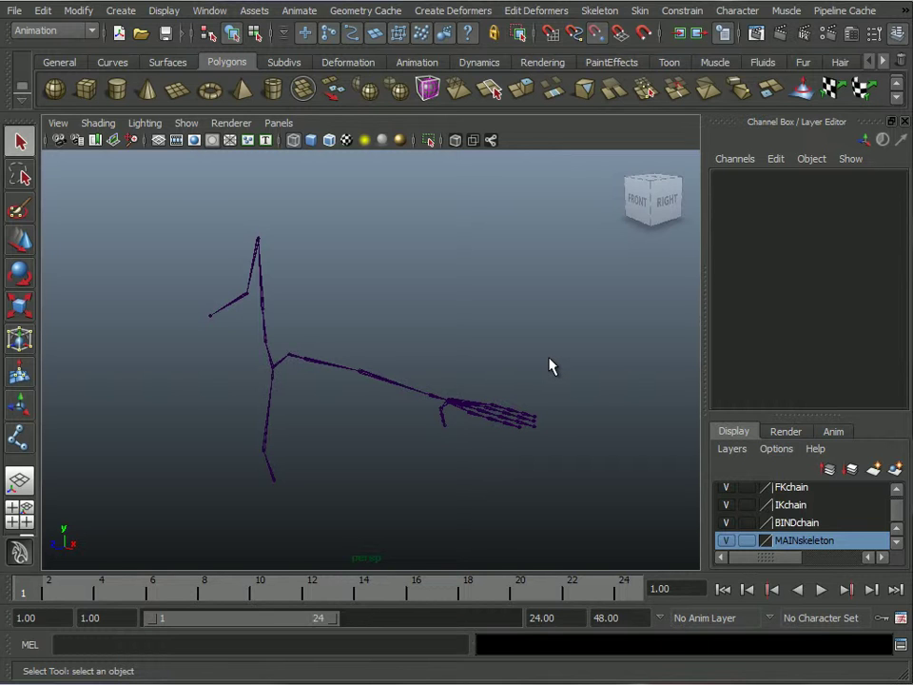
alt+drag(378, 309, 350, 378)
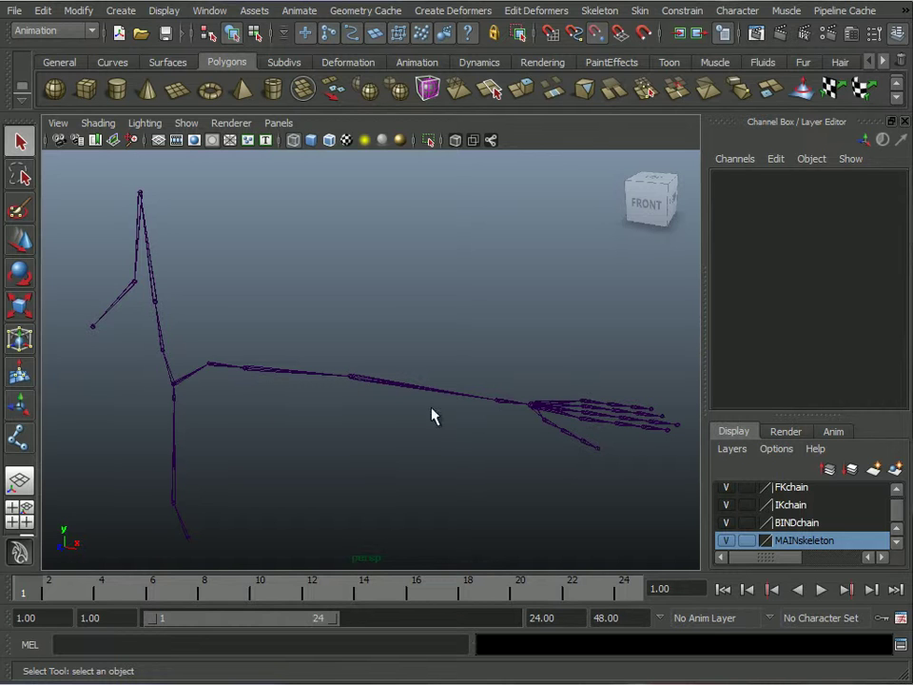
click(725, 541)
click(725, 541)
click(725, 541)
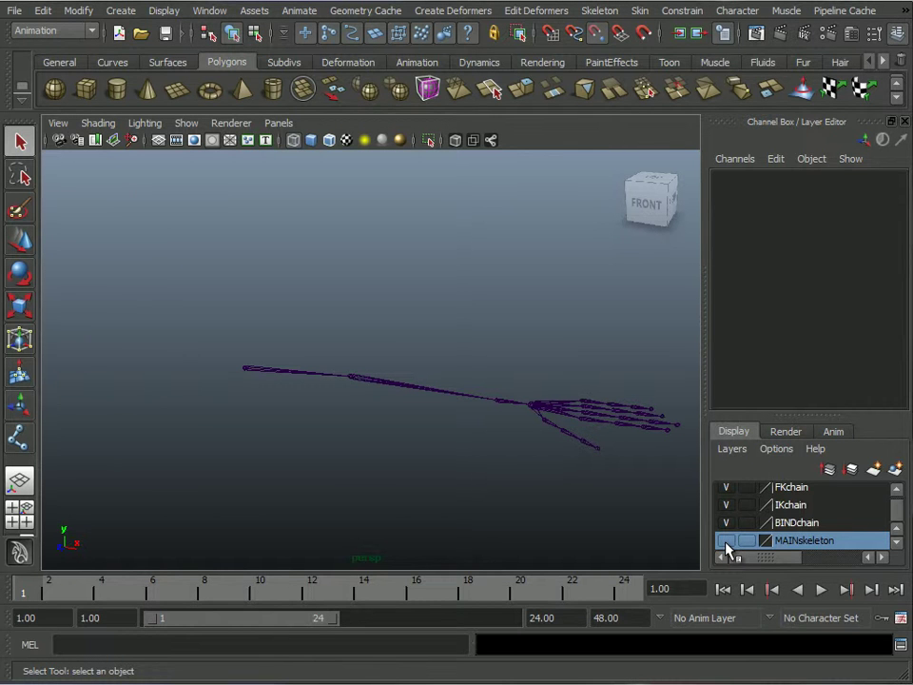
click(726, 541)
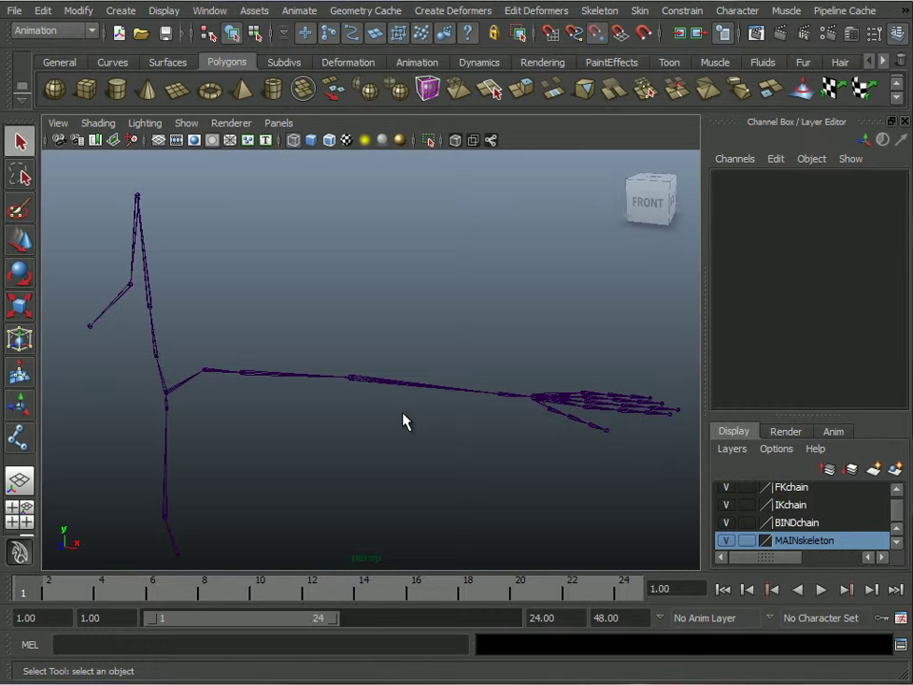
Hide the BINDchain, IKchain and FKchain layers, keeping only the MAINskeleton layer visible.
click(725, 522)
click(727, 497)
click(726, 489)
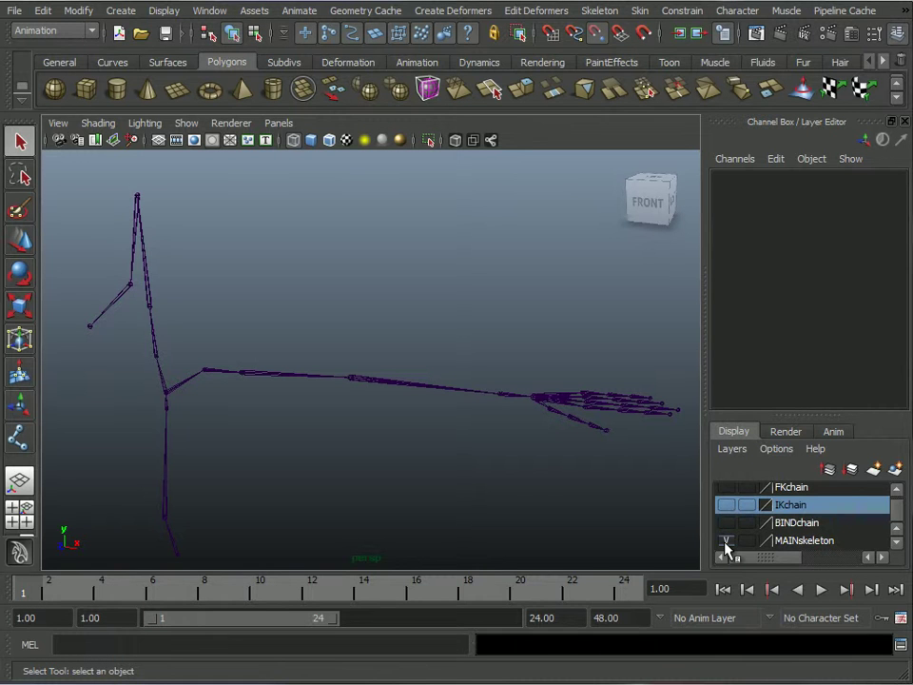
click(725, 540)
click(726, 542)
Add the L_Shoulder_Jnt arm chain to the BINDchain layer.
click(264, 378)
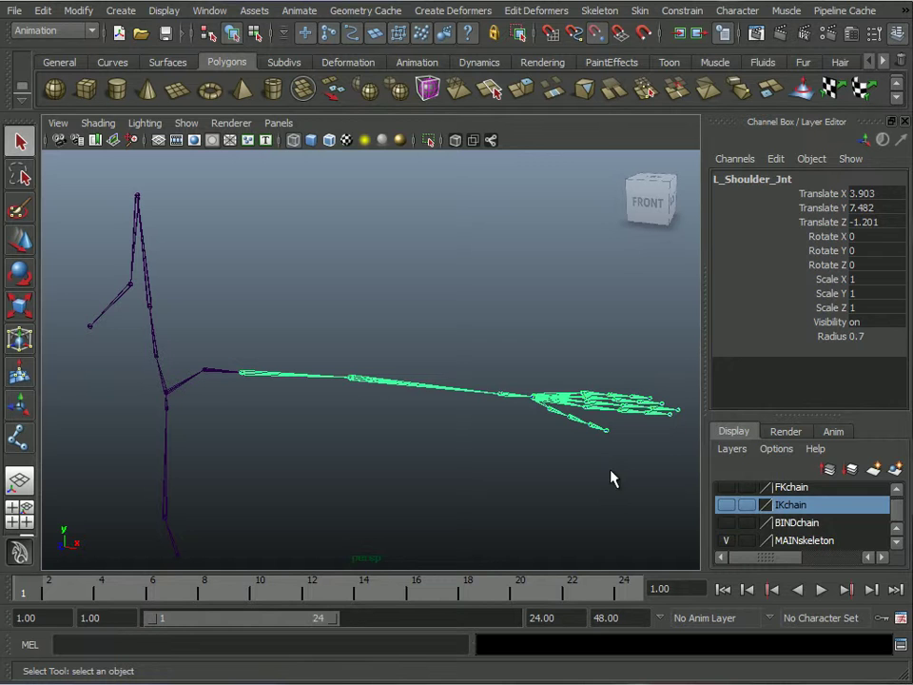
right_click(804, 528)
click(842, 552)
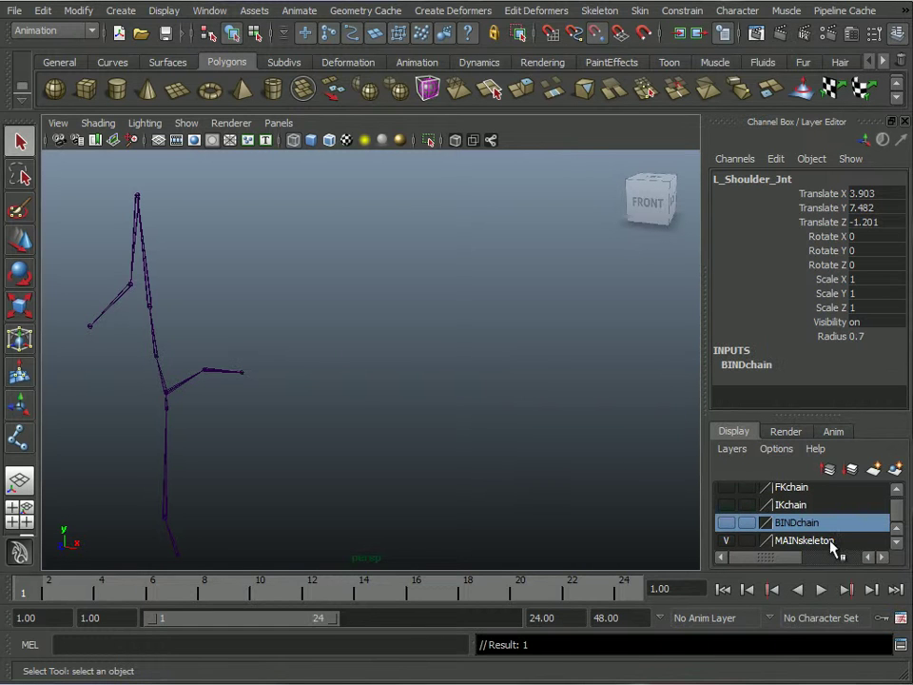
Switch the MAINskeleton, BINDchain, IKchain and FKchain layers on and off in turn to check which joints each one holds.
click(725, 539)
click(725, 539)
click(725, 523)
click(726, 523)
click(726, 504)
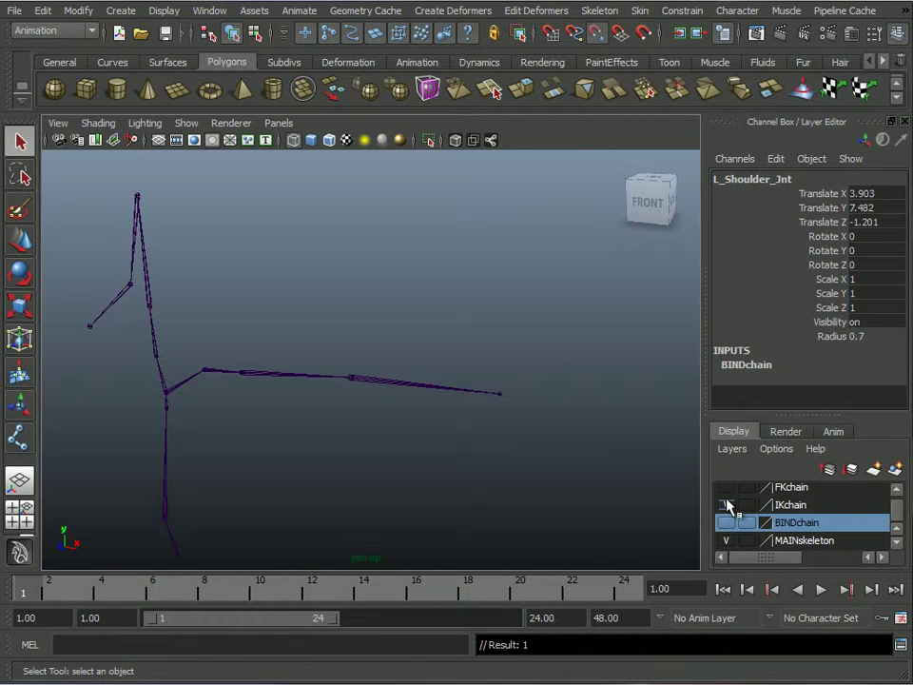
click(727, 504)
click(727, 487)
click(726, 488)
alt+drag(504, 441, 524, 385)
alt+middle_drag(493, 428, 511, 381)
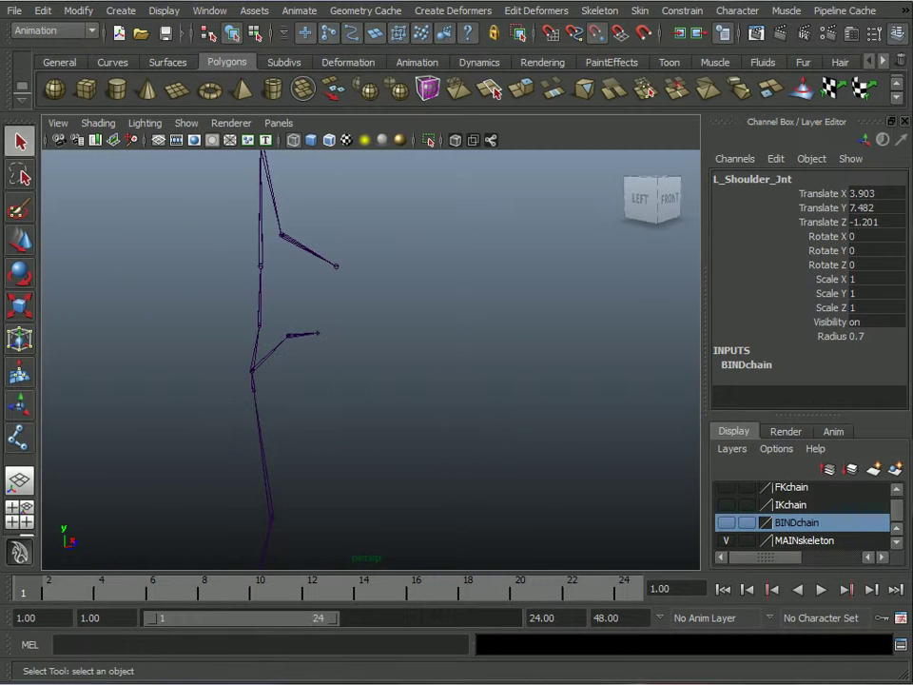
Open the Outliner and trace the main skeleton from Pelvis_Jnt to Chin_Jnt and from Collar_Jnt to L_ShoulderPlaceholder_Jnt.
click(178, 682)
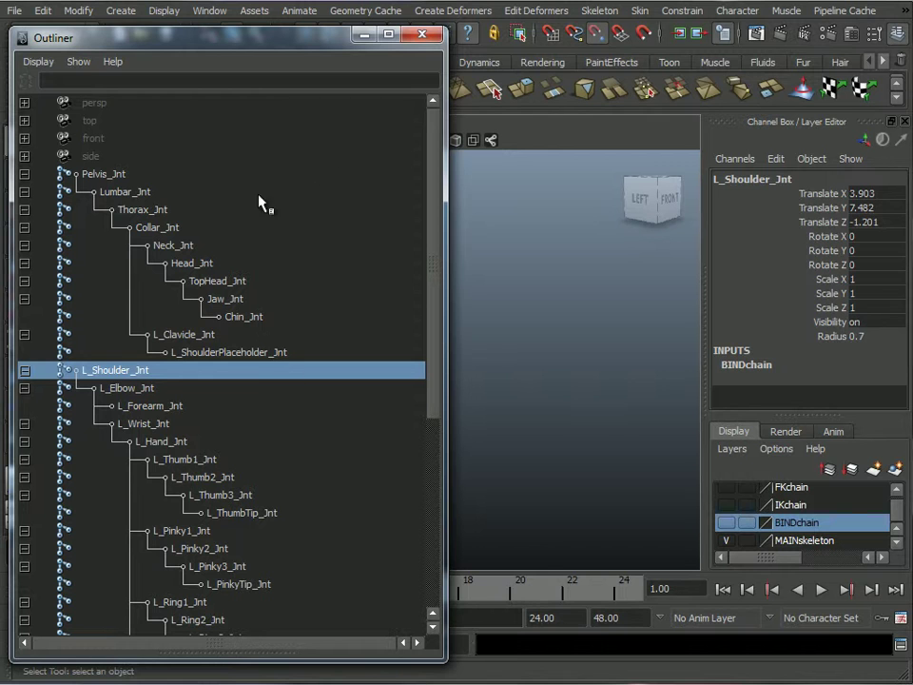
click(111, 177)
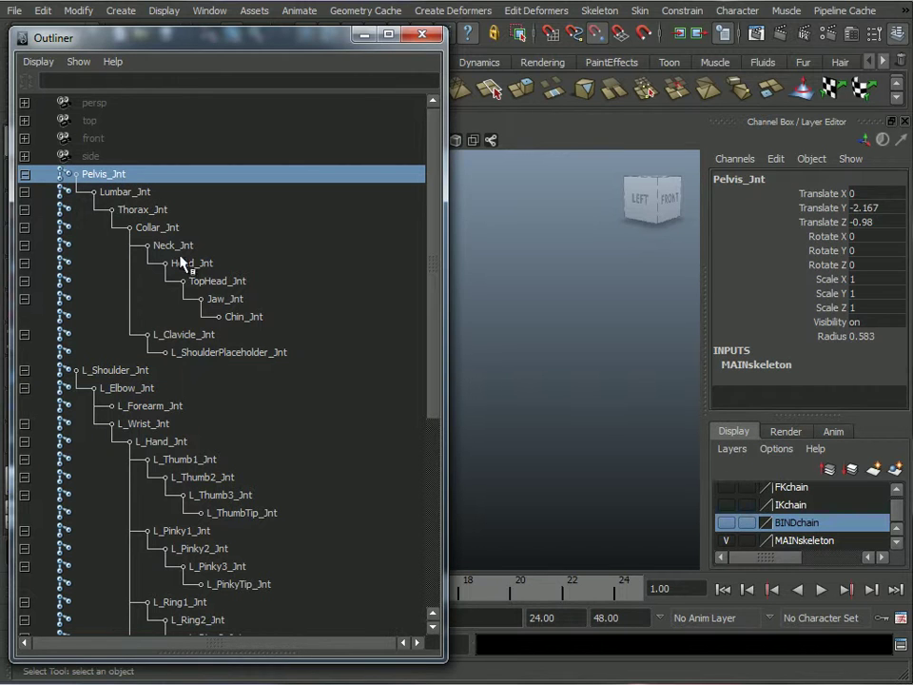
click(242, 320)
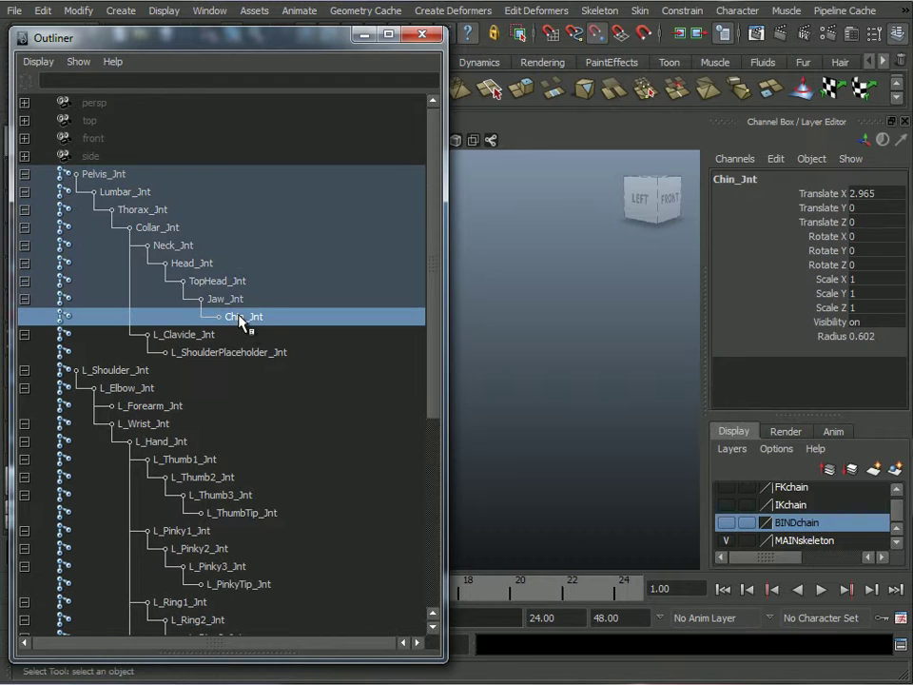
click(154, 232)
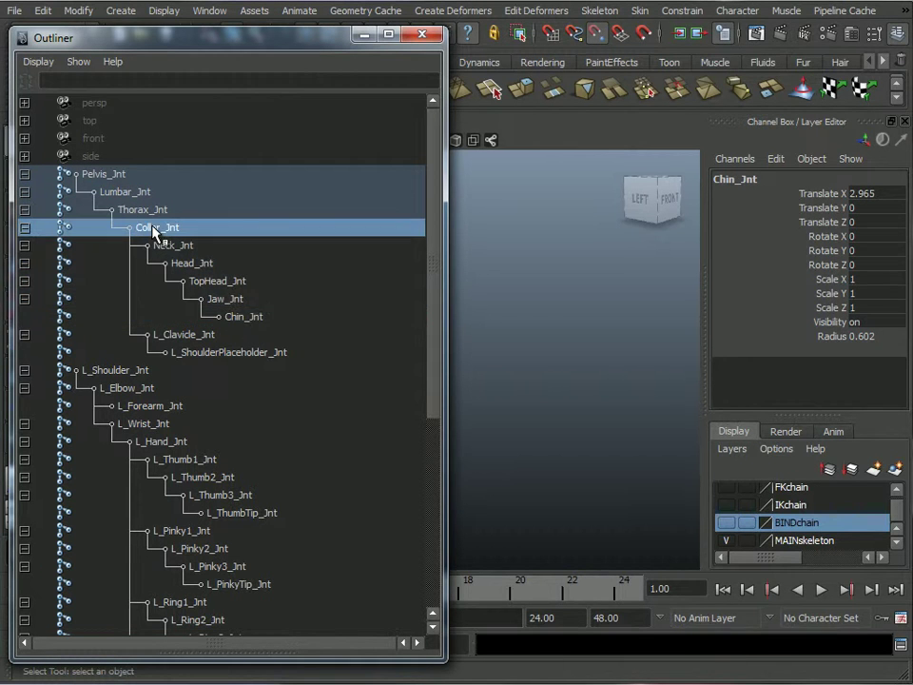
click(188, 338)
click(223, 354)
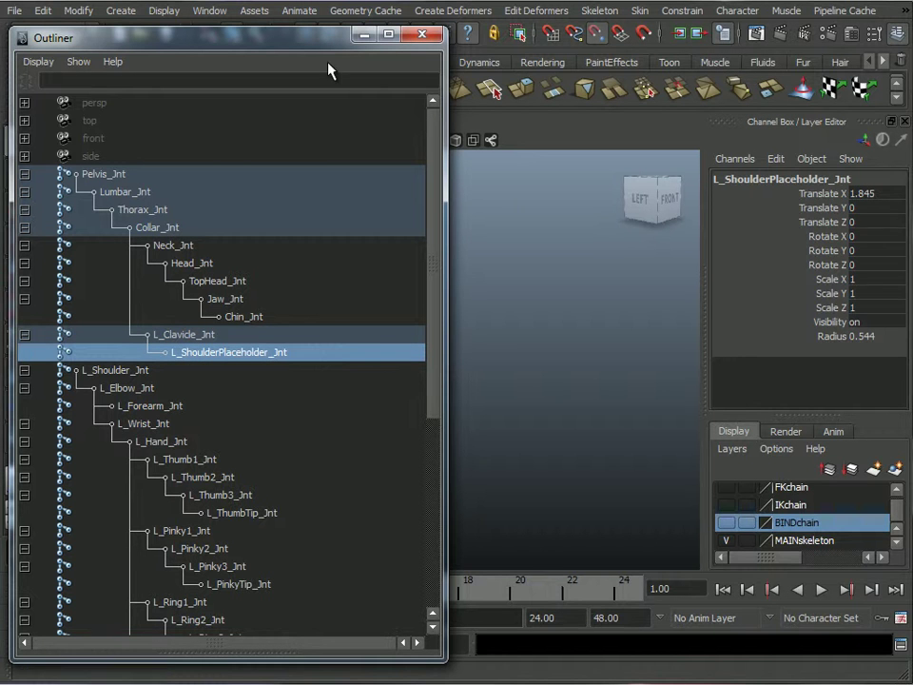
Move the Outliner aside and examine the shoulder placeholder joint in the viewport with the Rotate tool.
drag(328, 50, 155, 63)
alt+middle_drag(287, 342, 520, 335)
alt+drag(501, 328, 389, 369)
alt+middle_drag(389, 369, 456, 356)
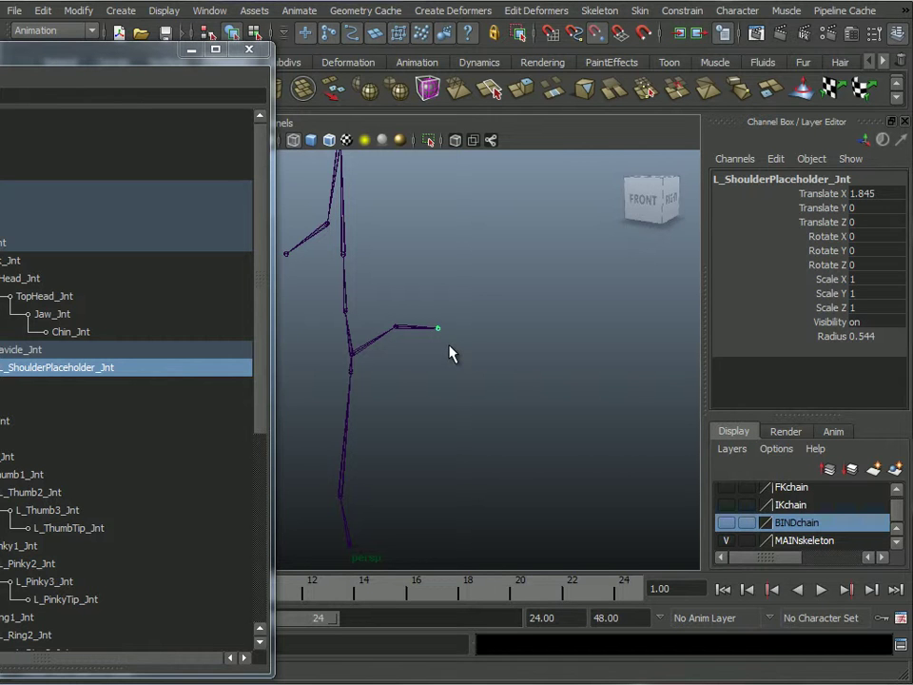
drag(141, 61, 82, 319)
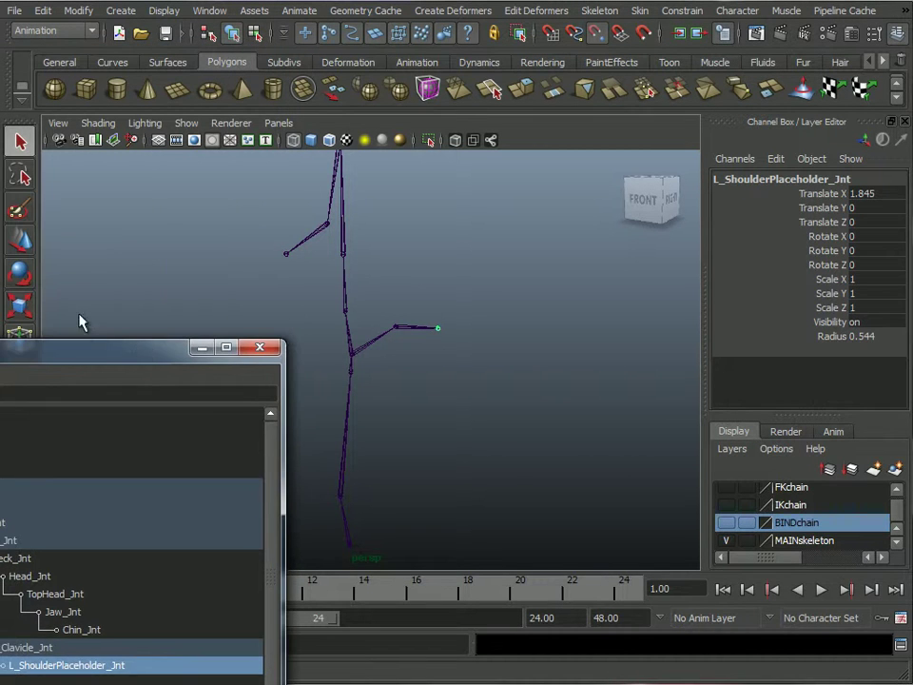
click(20, 275)
alt+drag(405, 271, 393, 299)
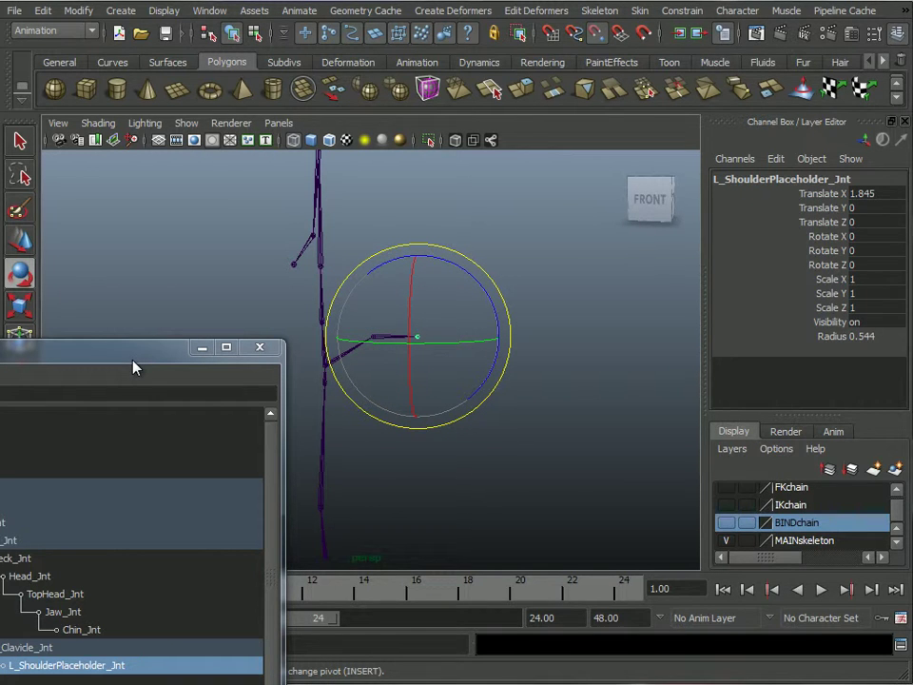
Clear more of the viewport and select Pelvis_Jnt to examine the main skeleton hierarchy below it.
drag(133, 366, 76, 222)
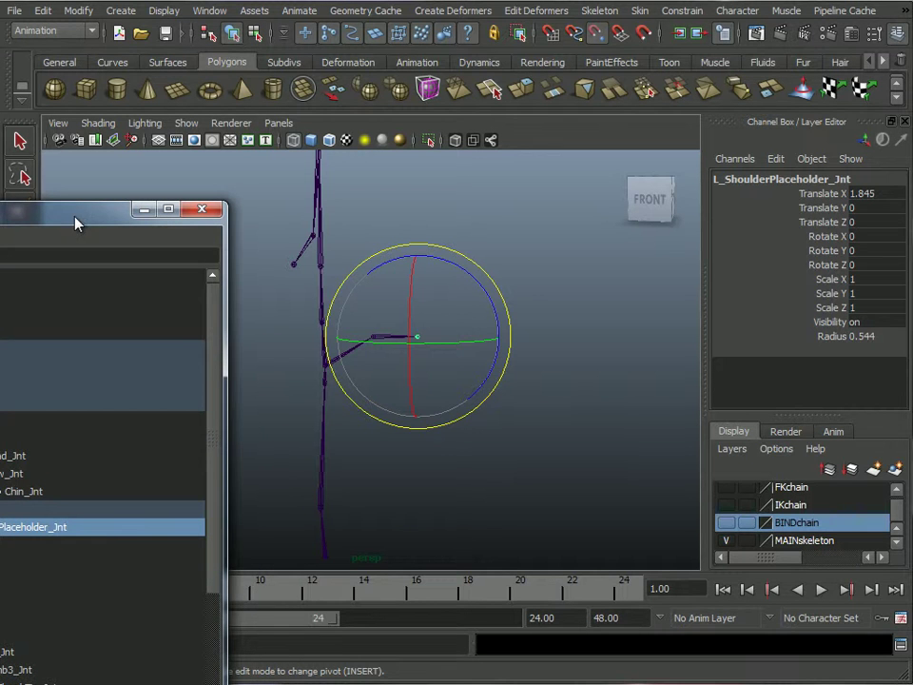
alt+drag(414, 445, 407, 410)
click(303, 508)
alt+middle_drag(407, 410, 466, 386)
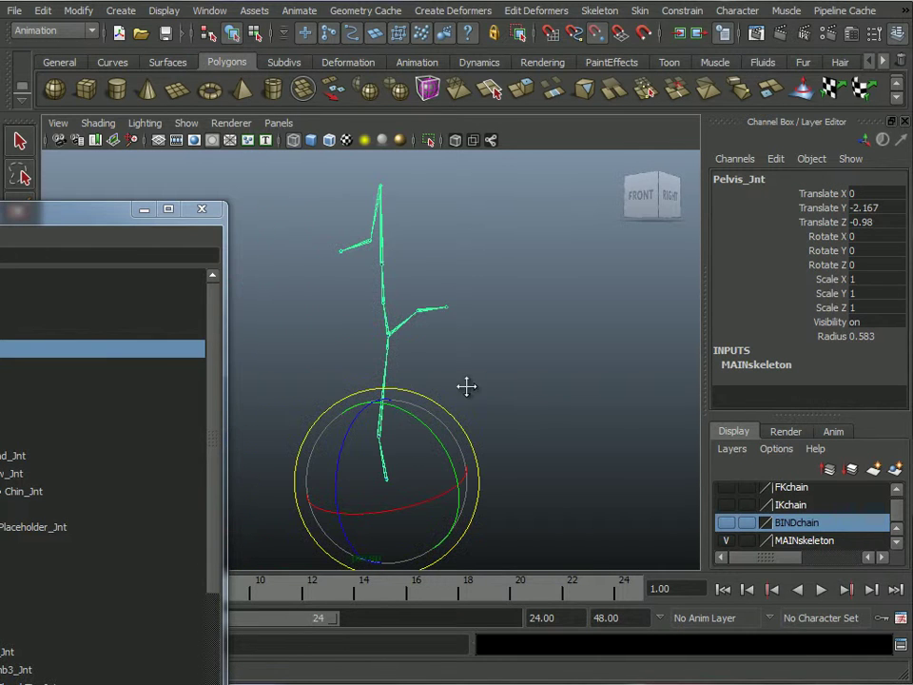
alt+middle_drag(544, 364, 506, 399)
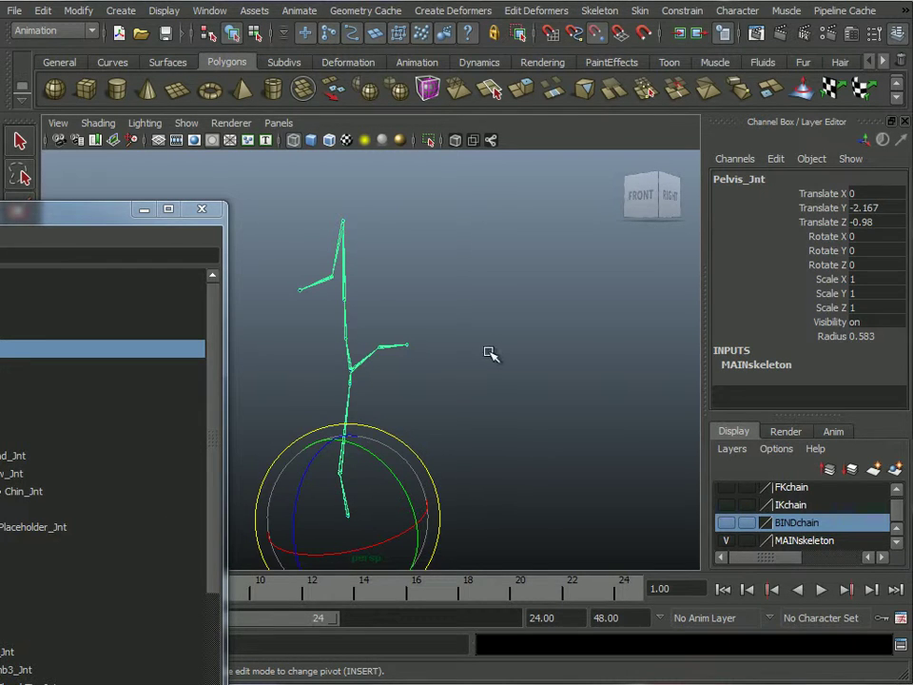
Select L_Clavicle_Jnt to examine its rotation pivot, and minimize the Outliner.
alt+drag(423, 377, 451, 391)
click(417, 366)
alt+drag(410, 473, 394, 362)
alt+drag(485, 304, 425, 288)
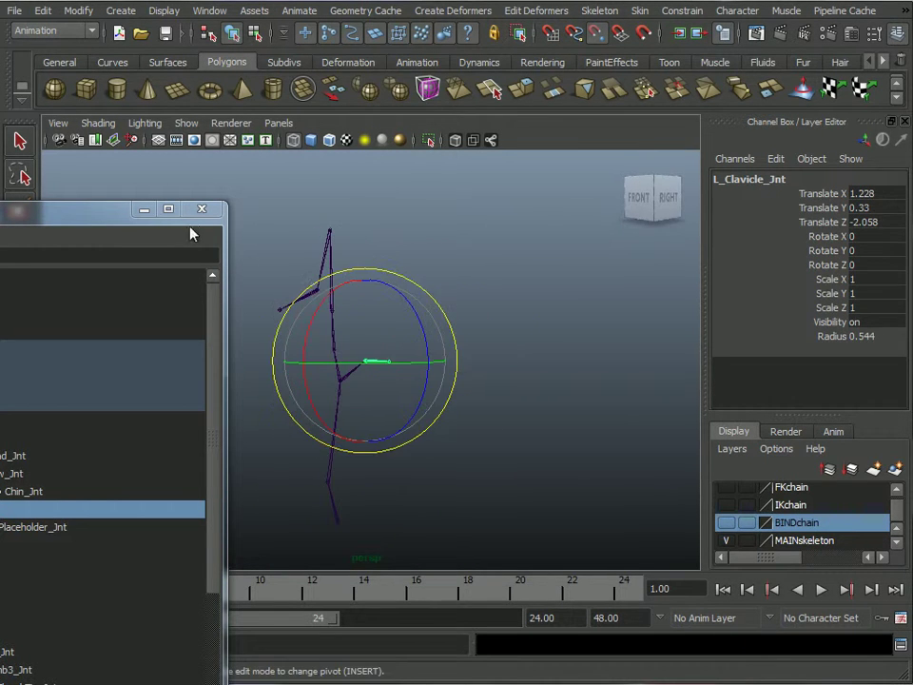
click(146, 214)
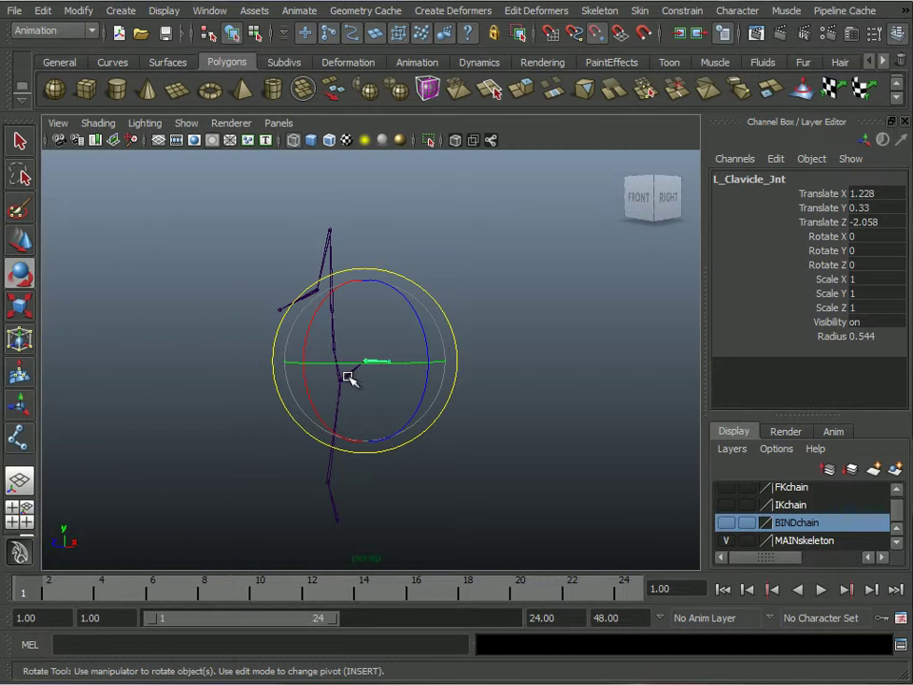
Examine the left clavicle joint and its connection to the spine from several angles.
alt+drag(214, 332, 316, 360)
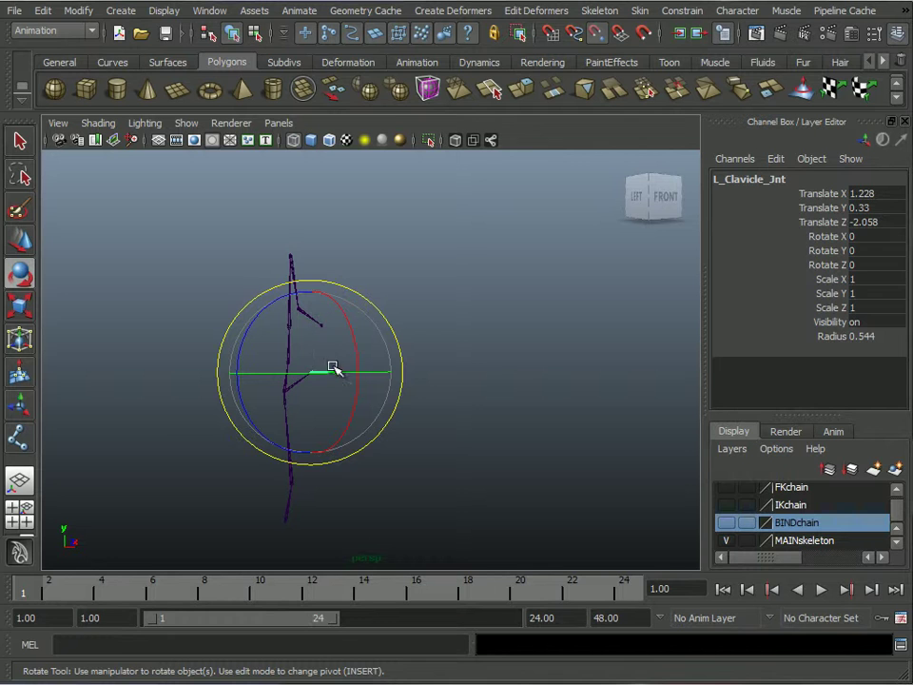
alt+drag(502, 449, 477, 417)
alt+drag(357, 308, 399, 356)
alt+drag(467, 336, 430, 344)
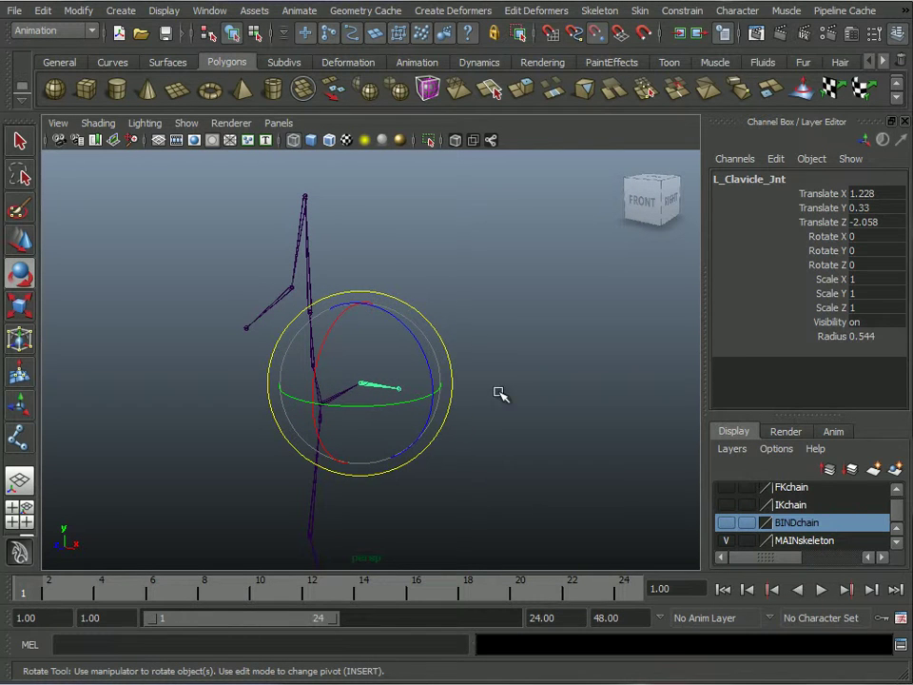
alt+middle_drag(472, 410, 470, 389)
mouse_move(471, 414)
alt+mouse_down()
mouse_move(432, 385)
mouse_move(467, 405)
alt+mouse_up()
mouse_move(467, 405)
alt+middle_down()
mouse_move(459, 396)
mouse_move(457, 416)
alt+middle_up()
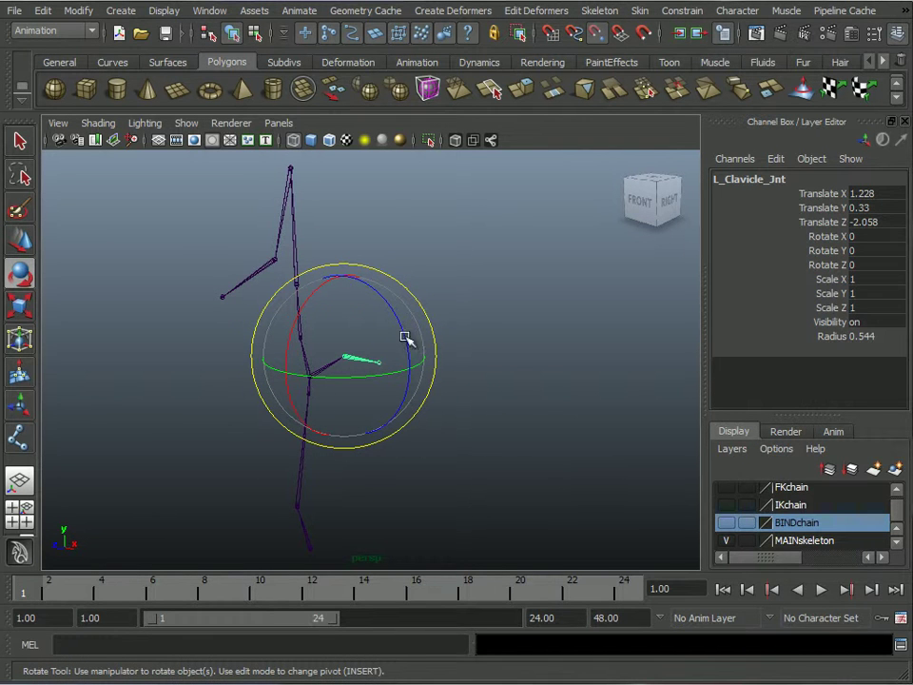
alt+drag(413, 468, 418, 467)
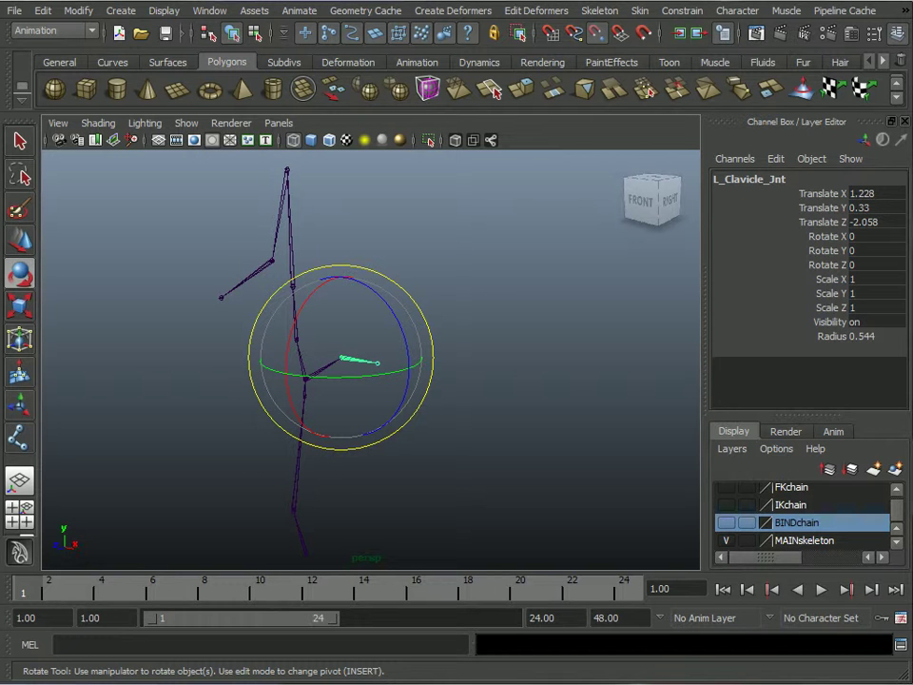
Restore the Outliner and review the separate L_IKShoulder_Jnt and L_FKShoulder_Jnt chains down to their wrist joints.
click(127, 683)
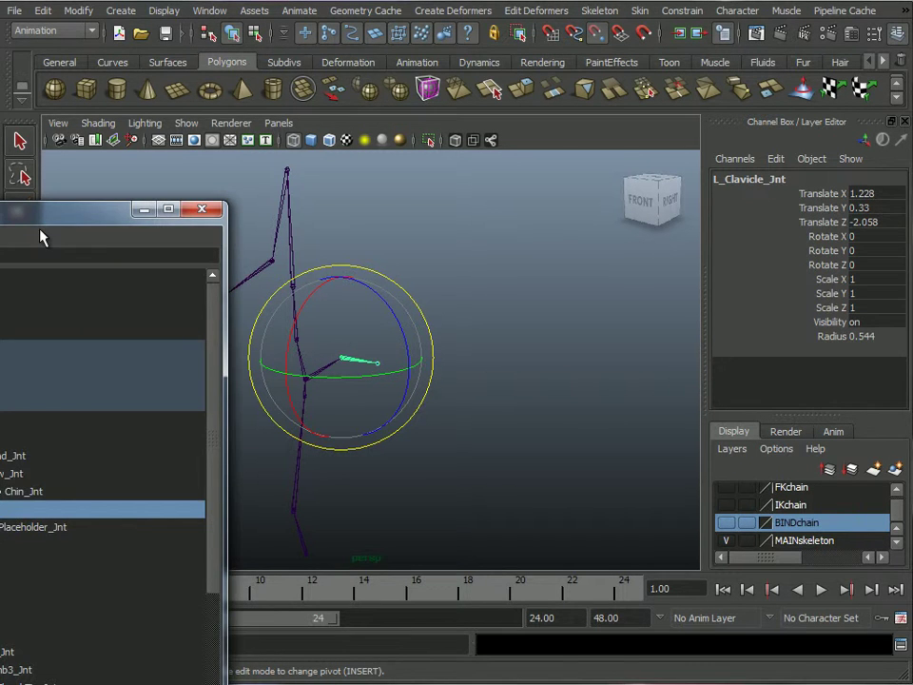
drag(42, 220, 254, 36)
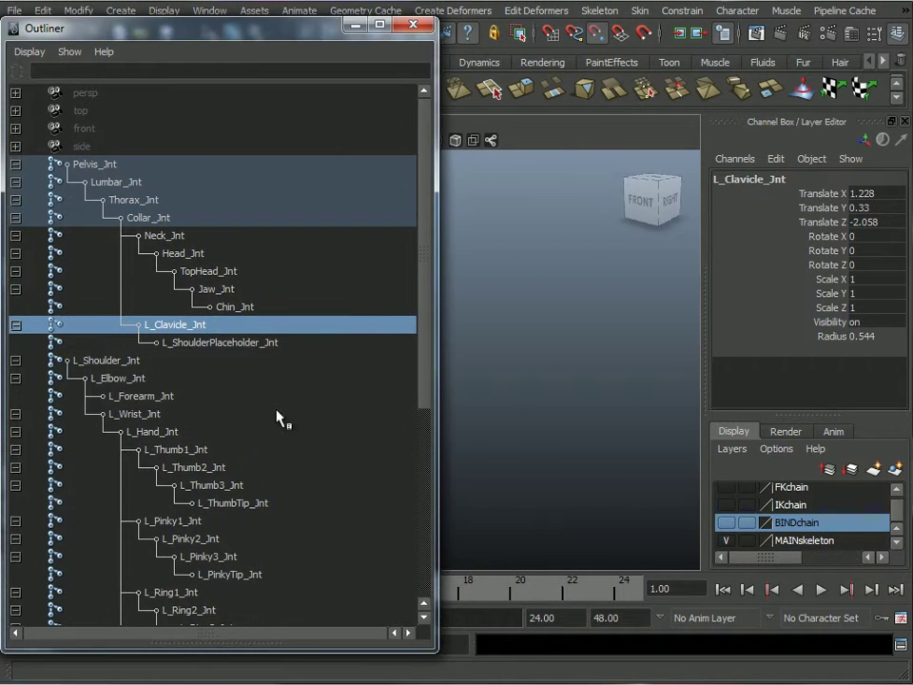
middle_drag(243, 341, 127, 337)
drag(422, 362, 421, 567)
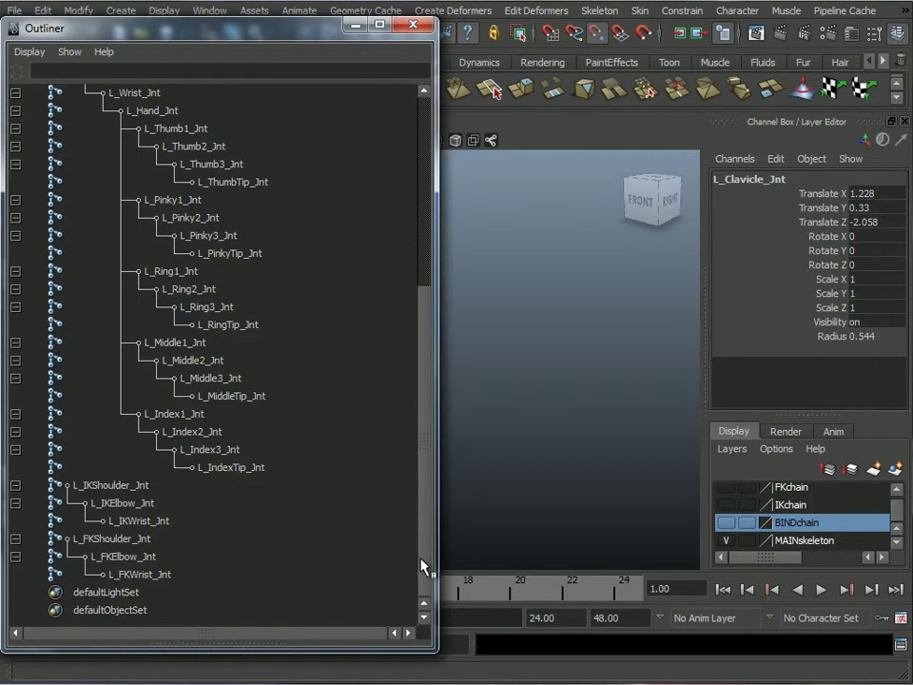
click(124, 489)
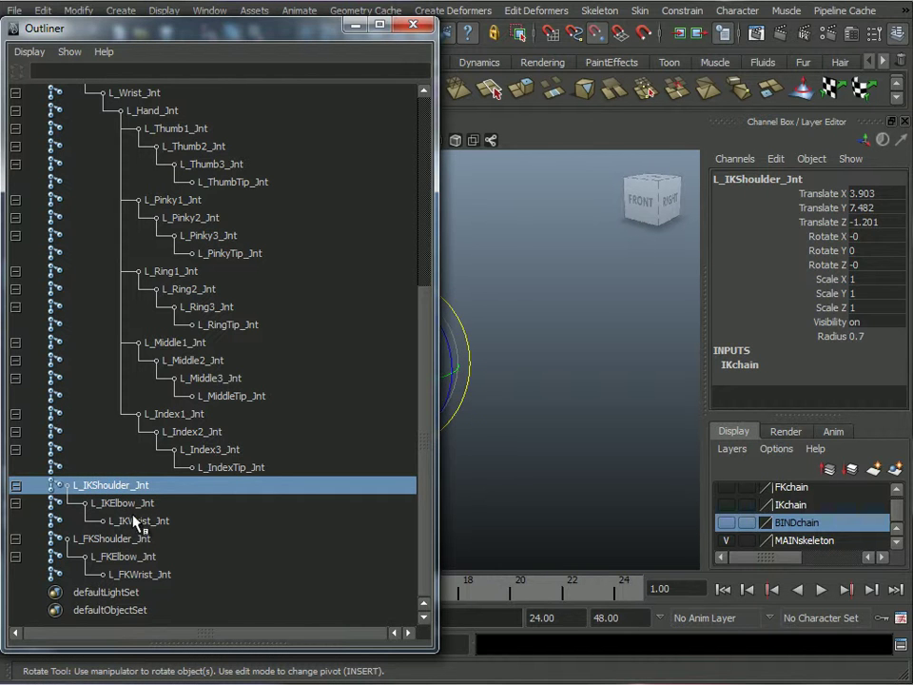
click(116, 539)
click(131, 573)
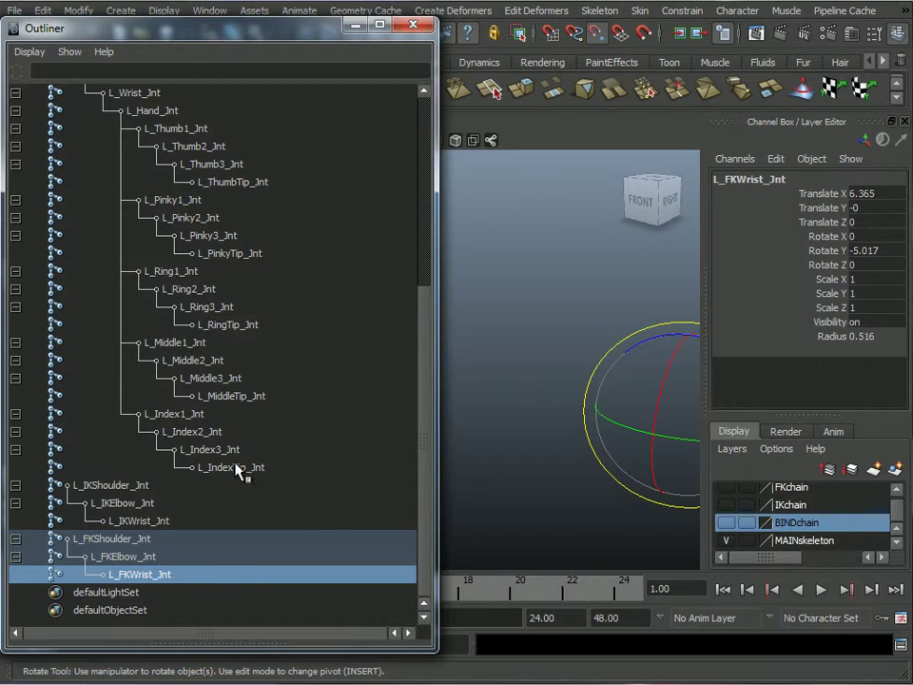
scroll(239, 489, up, 6)
scroll(232, 489, down, 6)
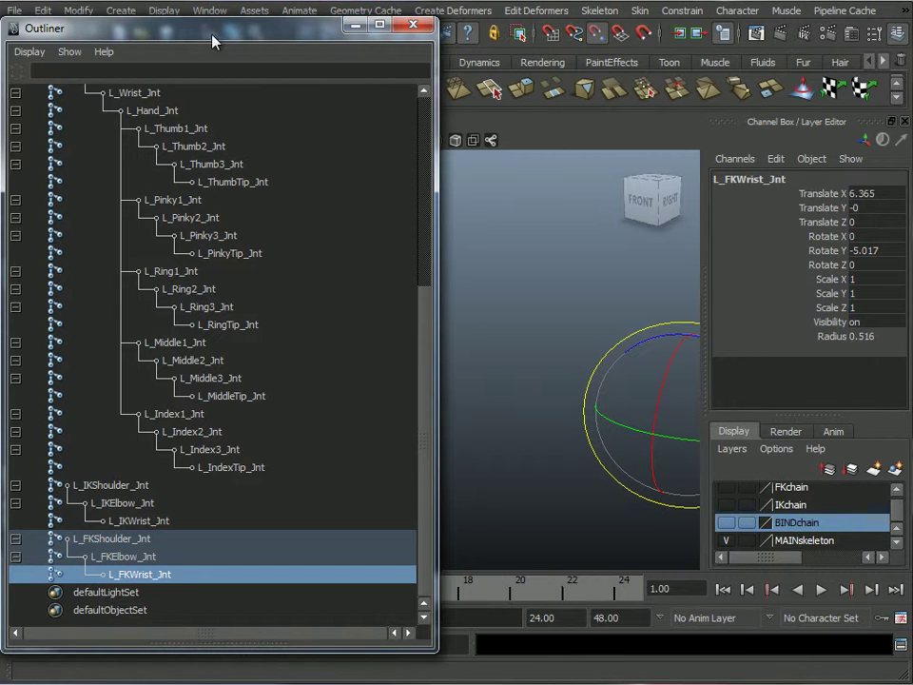
Create a NURBS circle at the origin.
drag(219, 16, 220, 33)
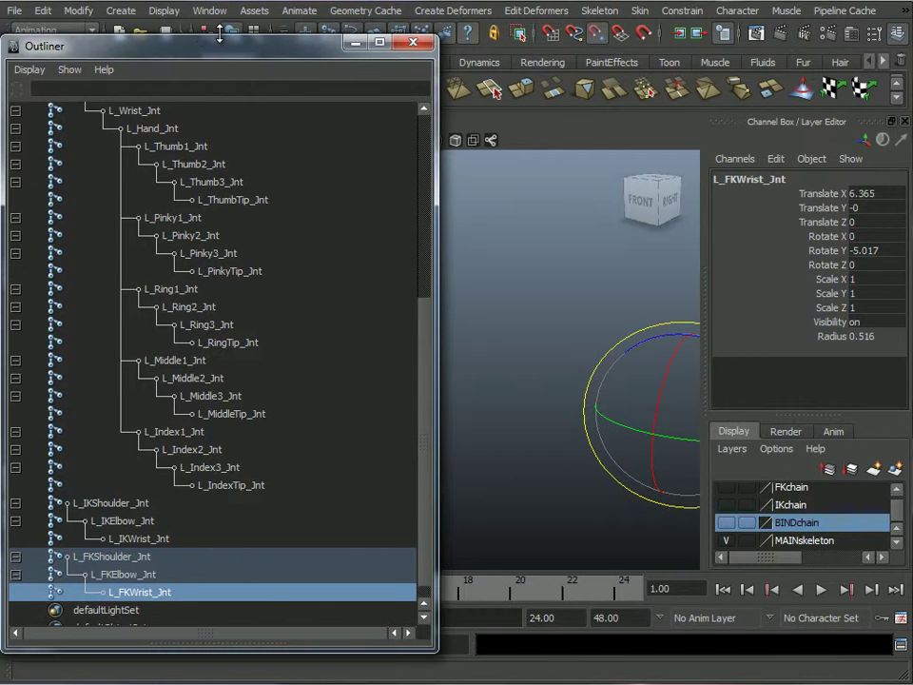
click(121, 11)
mouse_move(180, 36)
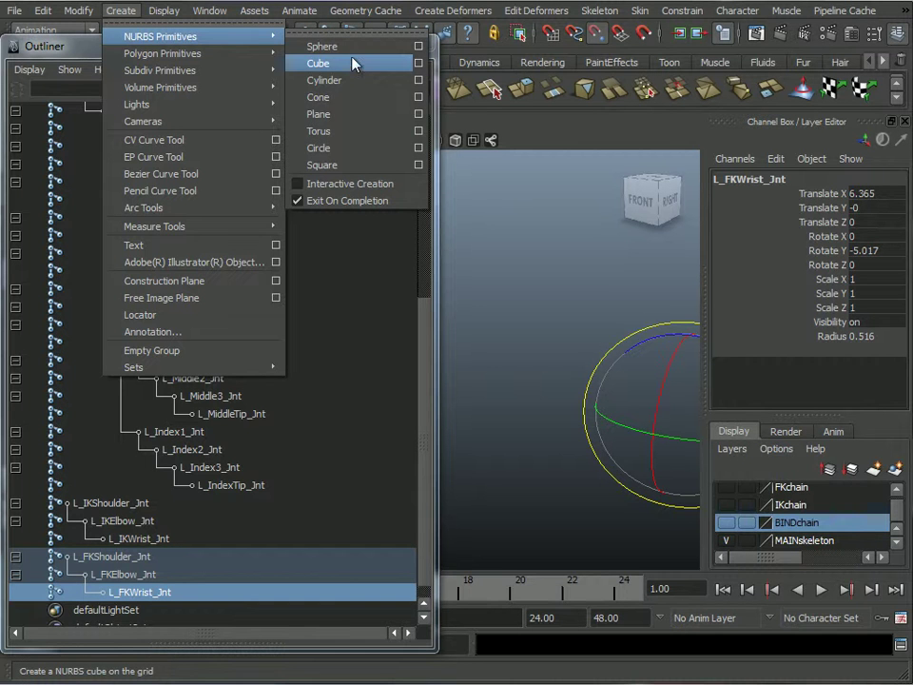
click(333, 150)
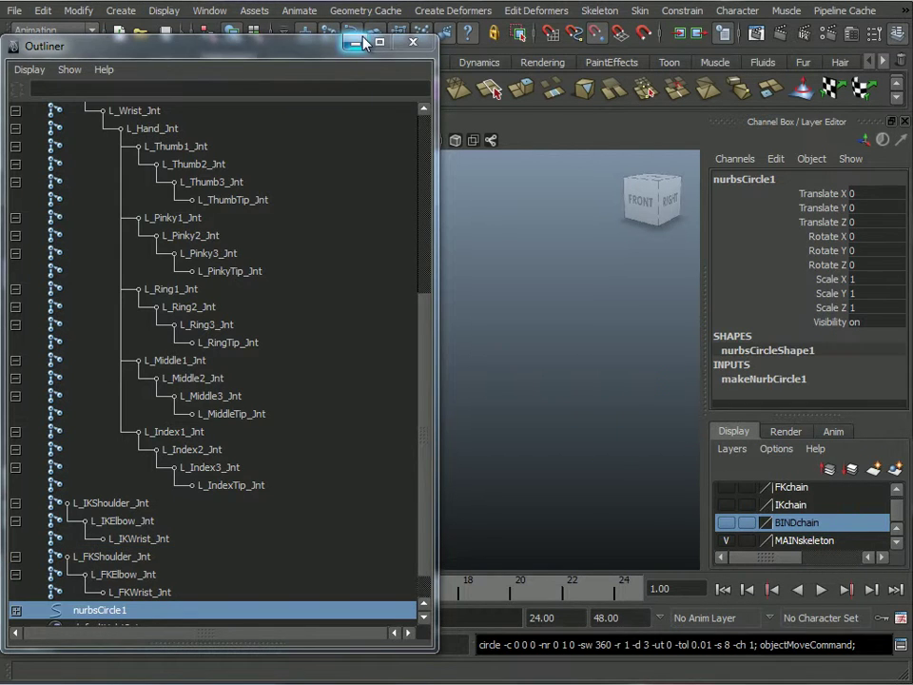
Minimize the Outliner and scale the NURBS circle uniformly to about 1.758.
click(355, 45)
alt+drag(408, 369, 428, 377)
key(r)
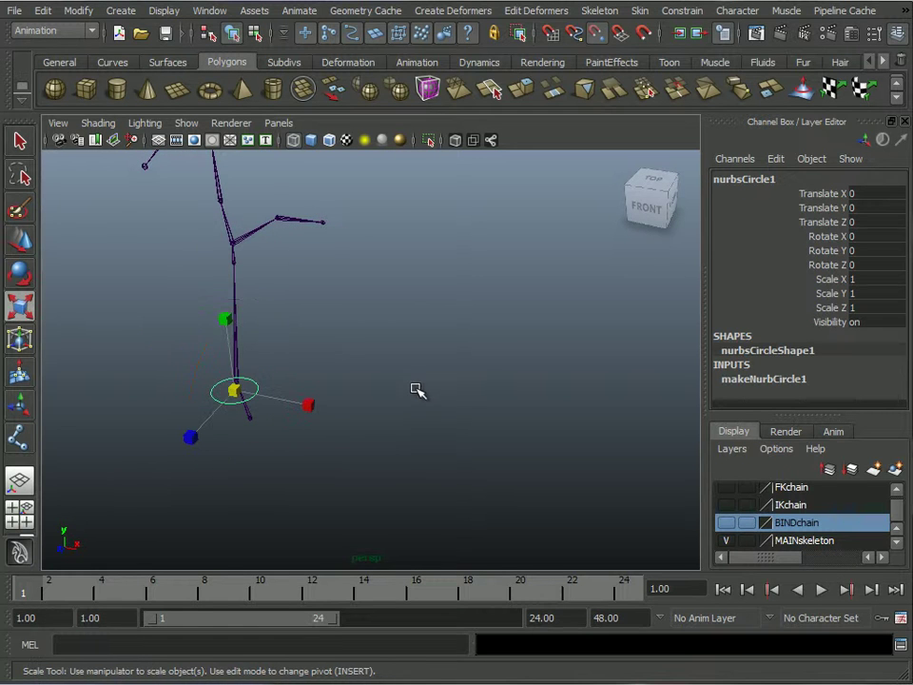
drag(238, 402, 260, 403)
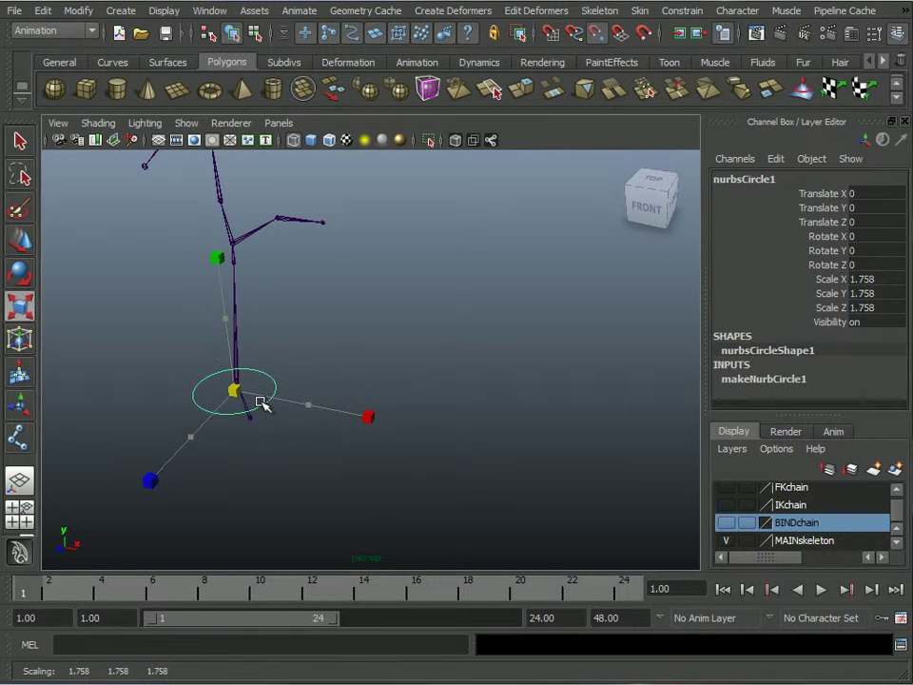
click(338, 329)
click(271, 390)
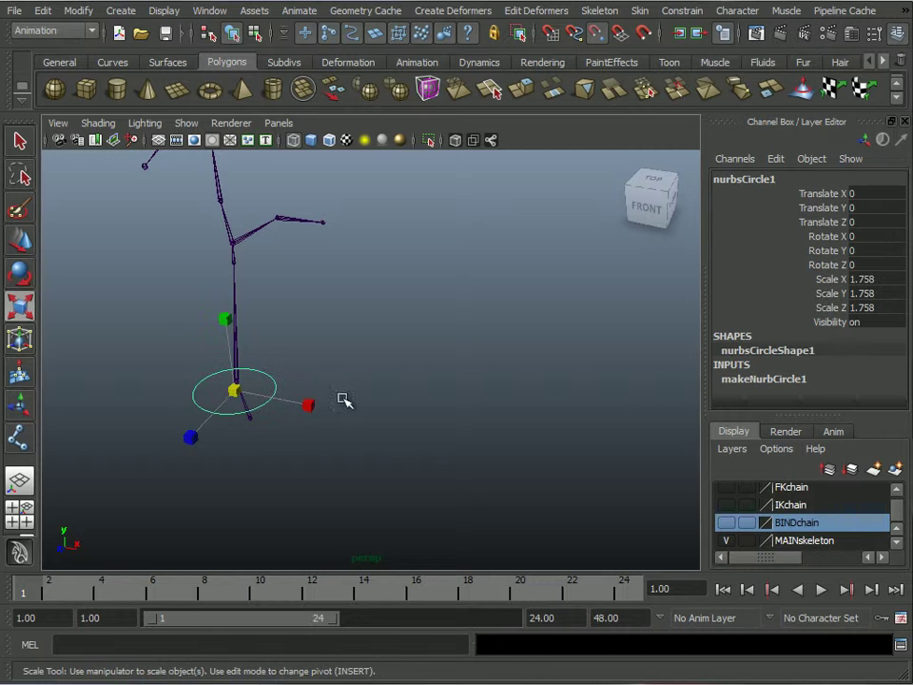
Rotate the NURBS circle to -90 degrees in Z so that it stands upright.
alt+middle_drag(338, 424, 386, 333)
alt+drag(386, 333, 403, 328)
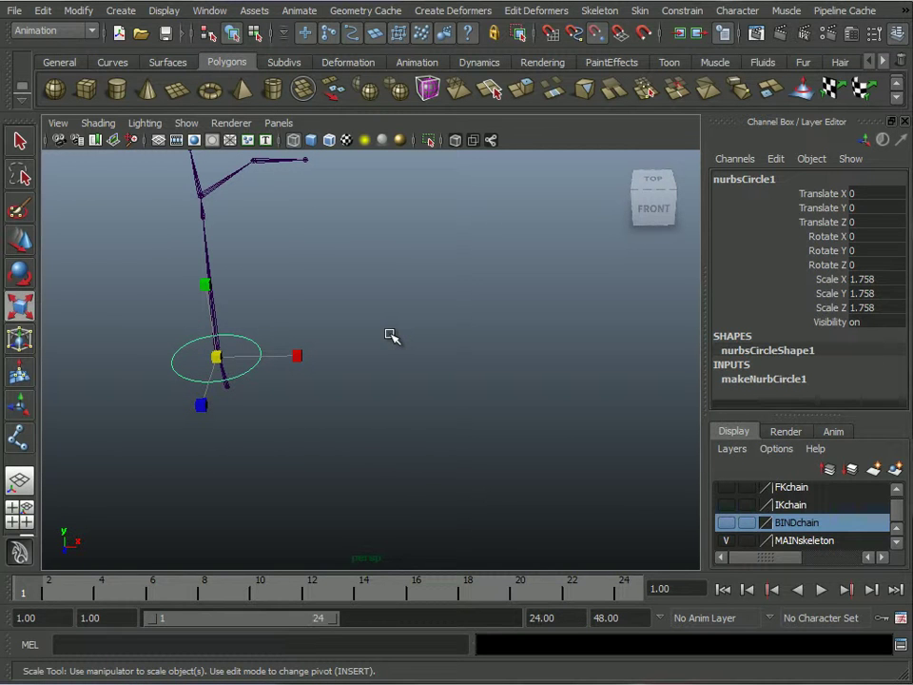
key(e)
drag(253, 301, 360, 336)
alt+drag(320, 366, 403, 327)
alt+middle_drag(386, 352, 424, 296)
alt+drag(408, 336, 403, 393)
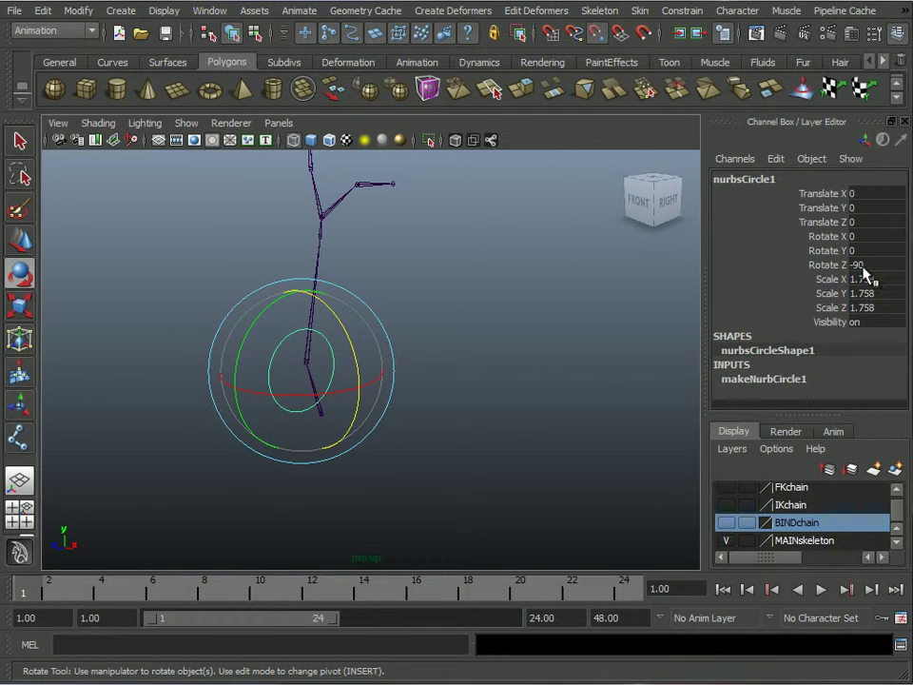
alt+drag(446, 370, 435, 339)
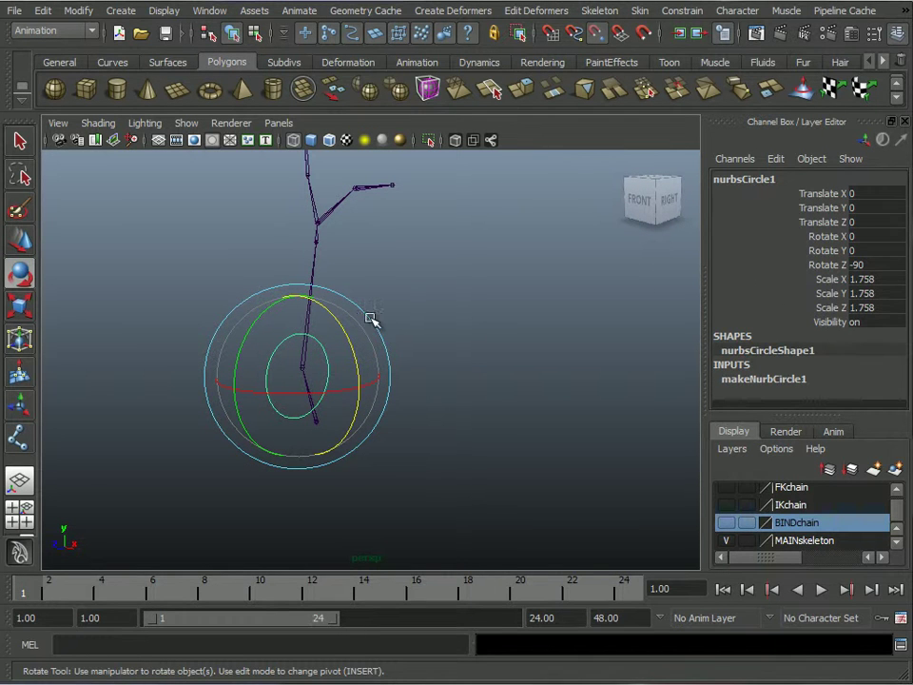
Freeze the transformations of the rotated and scaled NURBS circle.
click(73, 14)
click(86, 51)
alt+drag(405, 363, 312, 325)
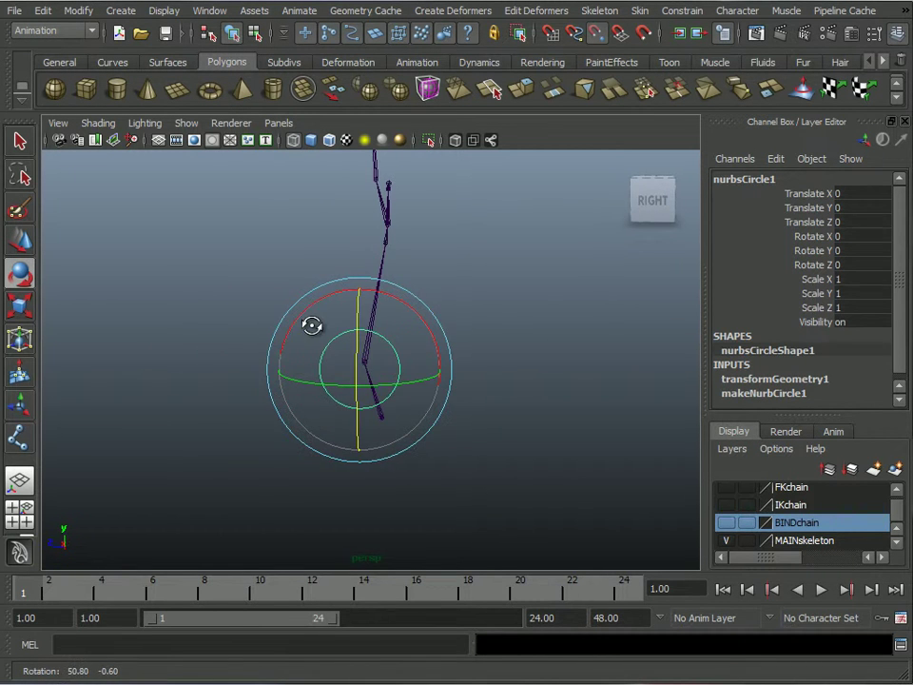
alt+right_drag(507, 345, 437, 315)
alt+middle_drag(436, 315, 401, 332)
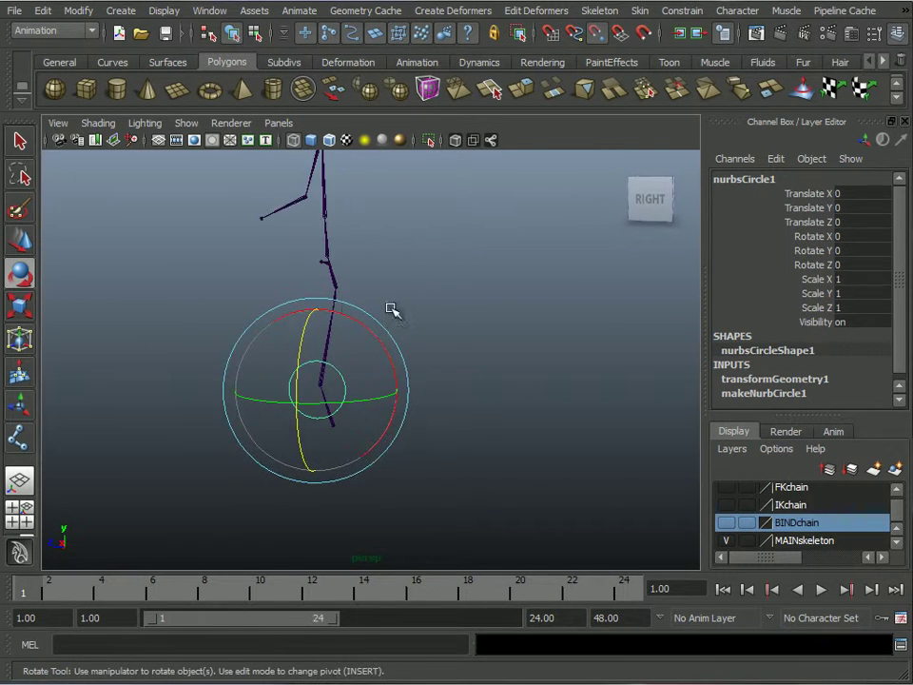
Turn on the grid display in the perspective view.
click(187, 123)
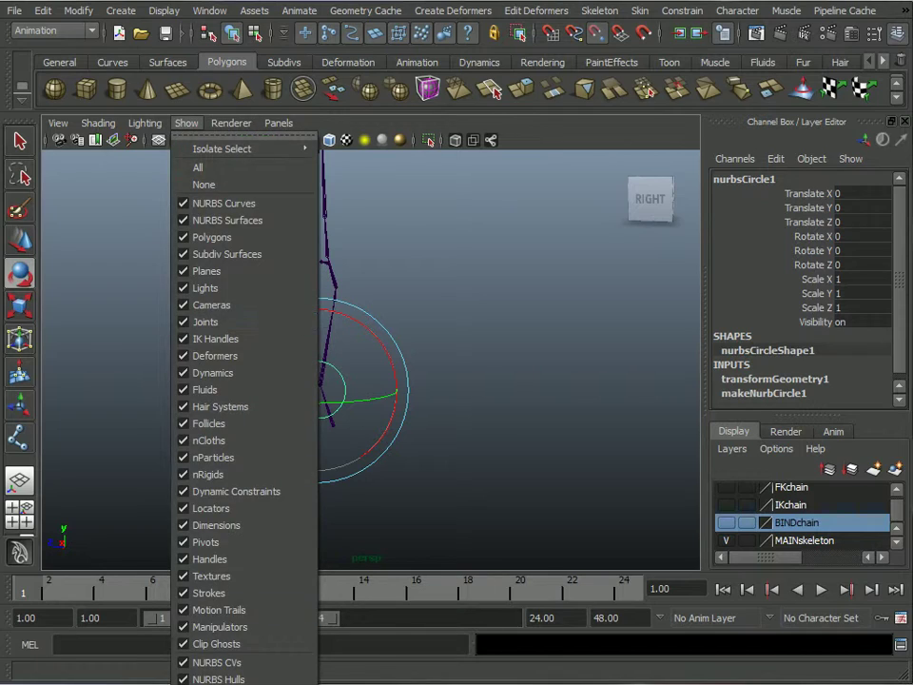
click(242, 684)
alt+drag(252, 457, 459, 456)
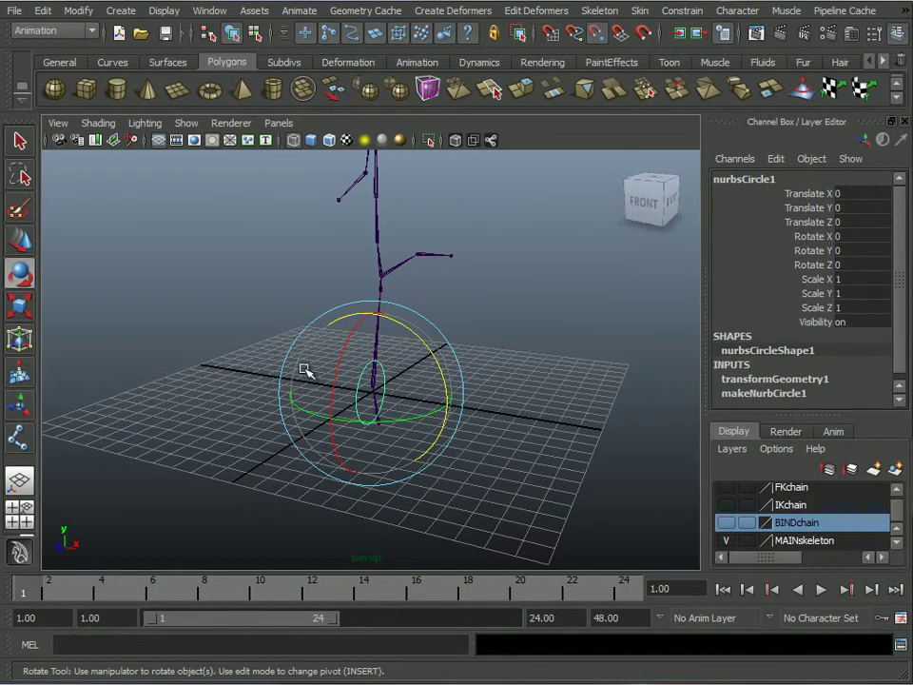
Restore the Outliner, group the NURBS circle and expand the new group to reach the circle inside it.
click(55, 683)
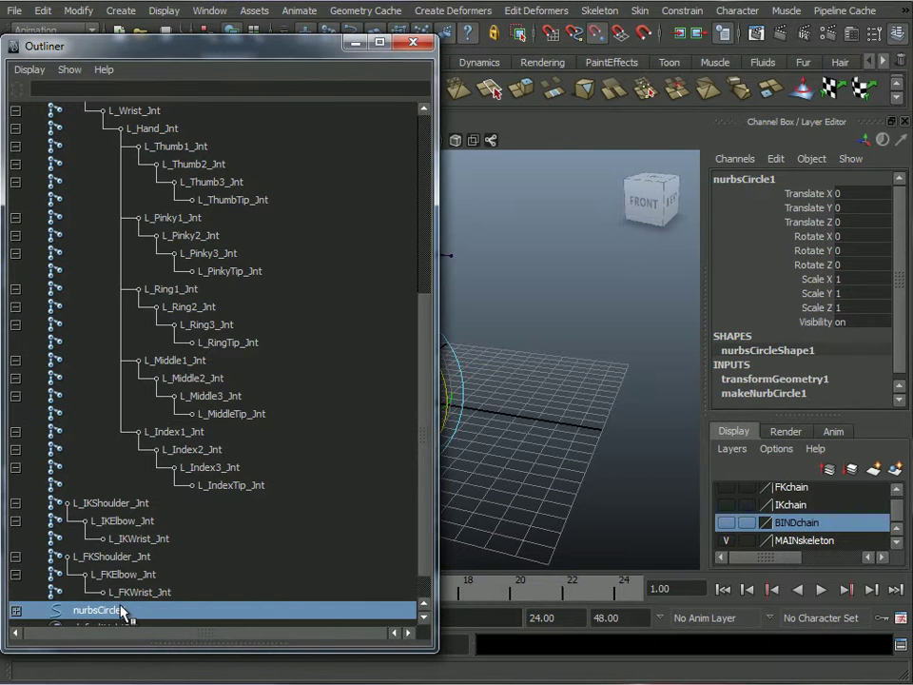
key(ctrl+g)
scroll(173, 537, down, 1)
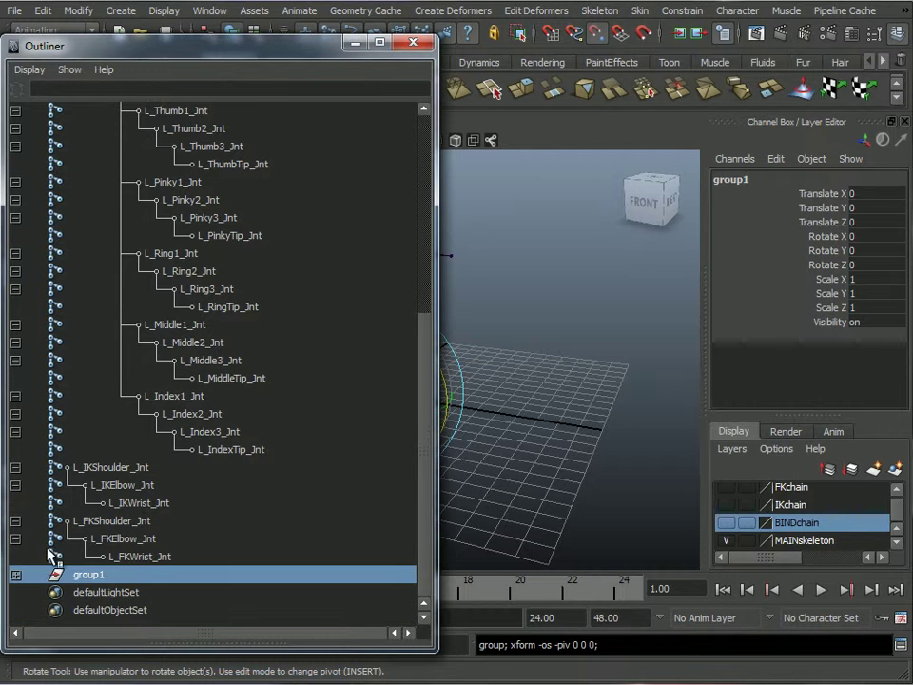
click(16, 574)
scroll(143, 571, down, 1)
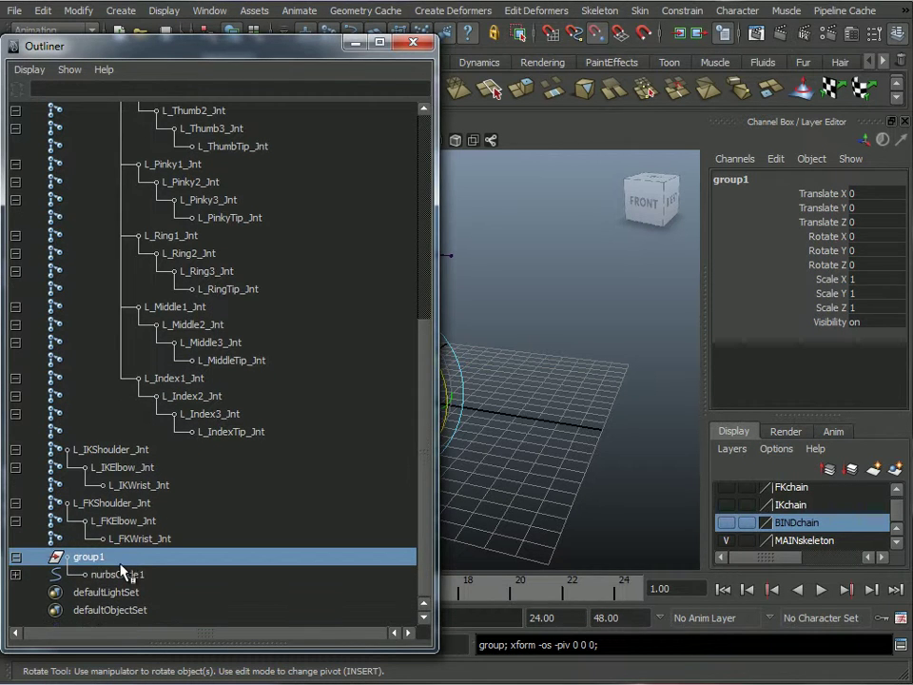
click(204, 575)
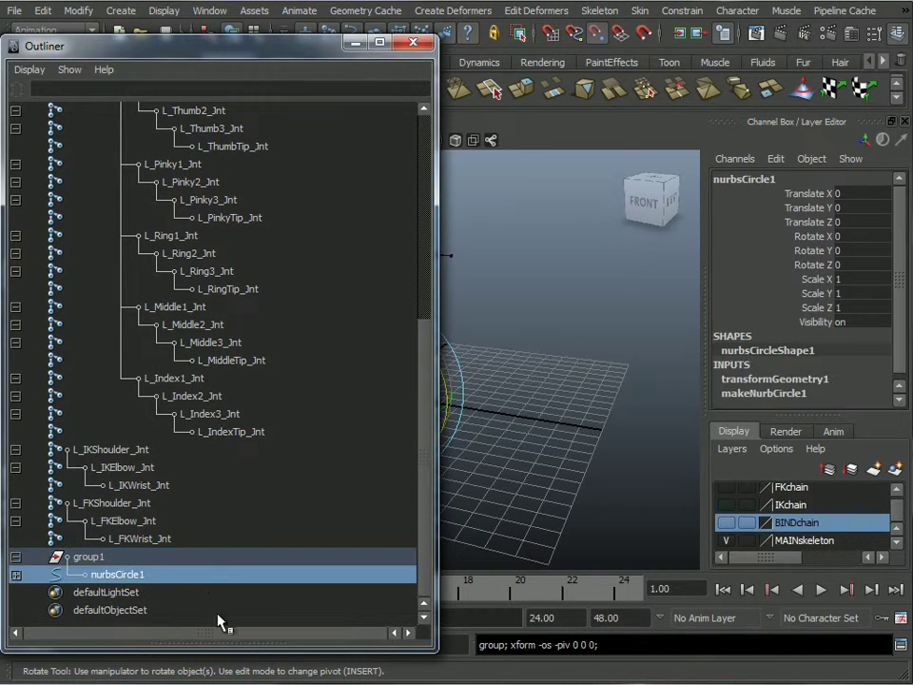
Duplicate the circle's group three times.
click(103, 557)
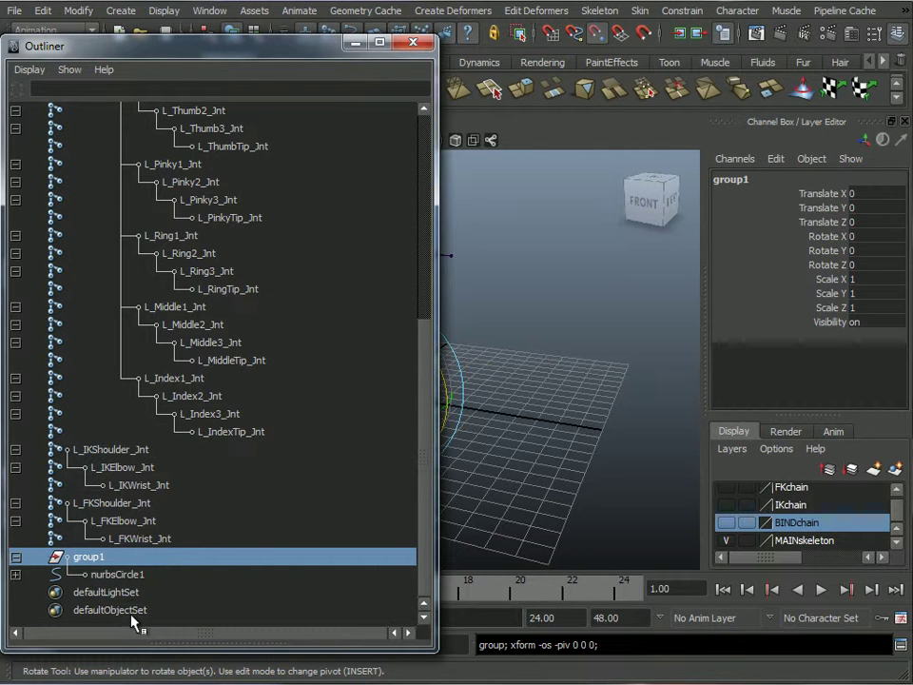
key(ctrl+d)
key(ctrl+d)
key(ctrl+d)
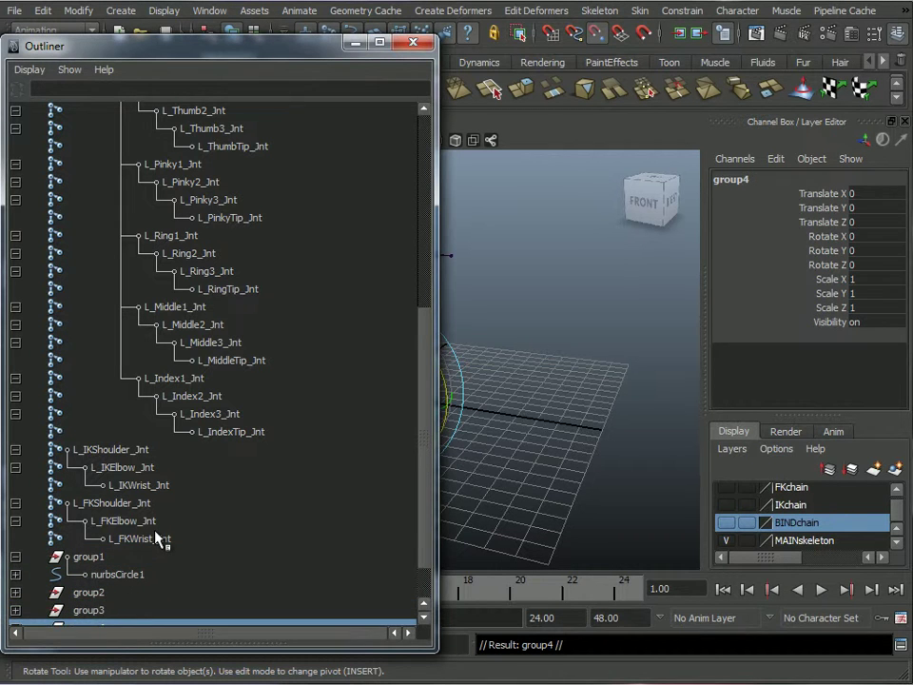
Rename the first circle group, group1, as L_Ik_Wrist_Ctrl_Grp.
scroll(153, 540, down, 1)
click(105, 504)
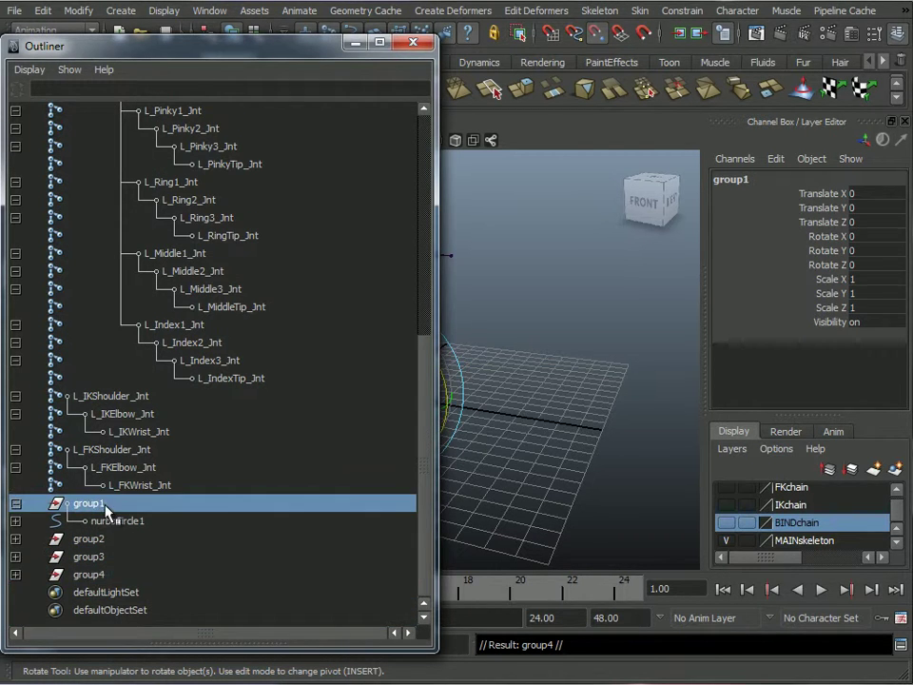
double_click(105, 505)
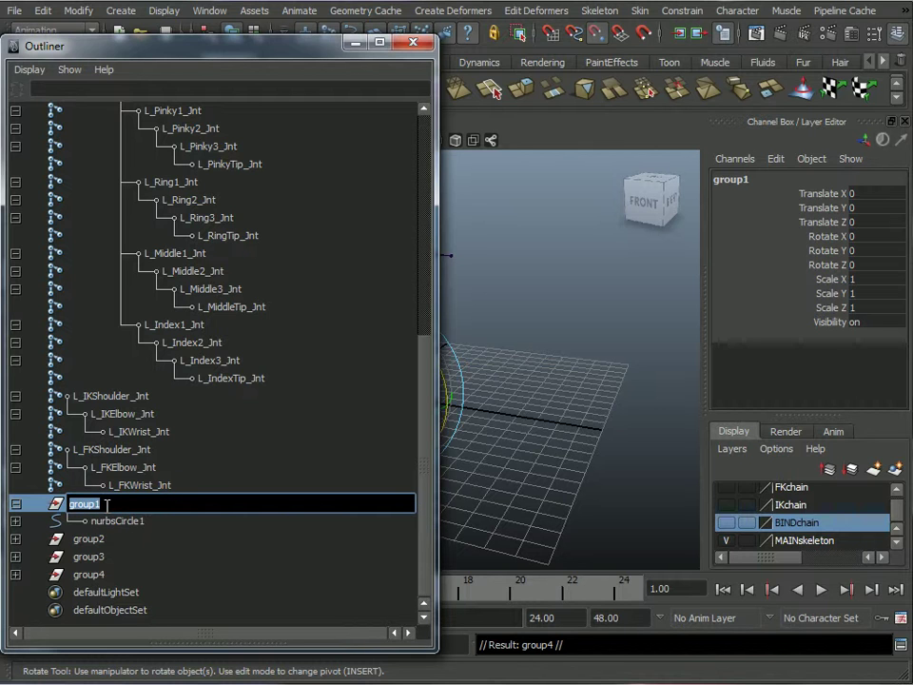
text(L_)
text(IK)
text(_Wrist)
text(_Ctrl_Grp)
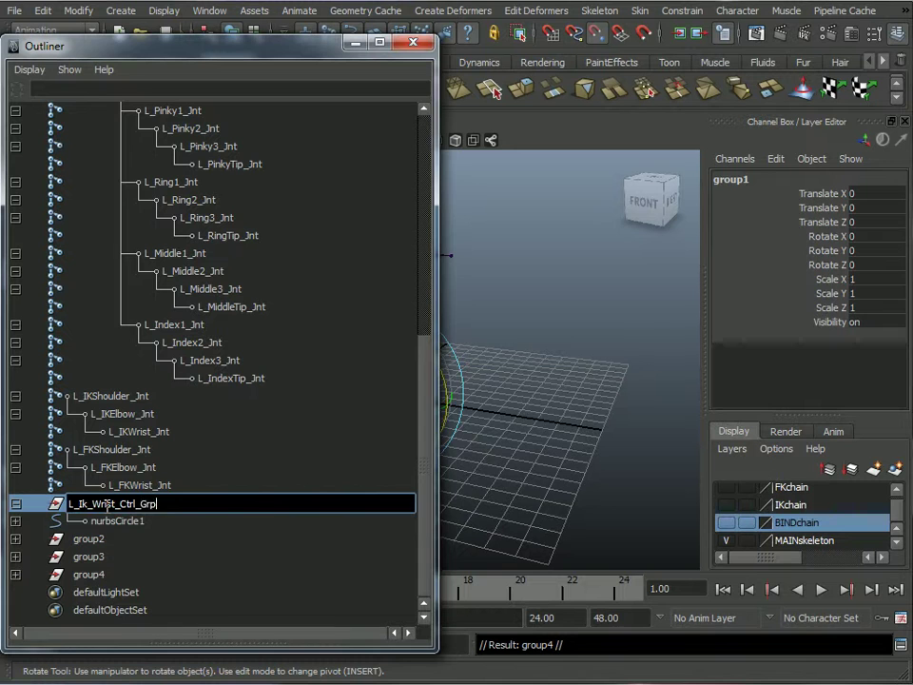
key(Return)
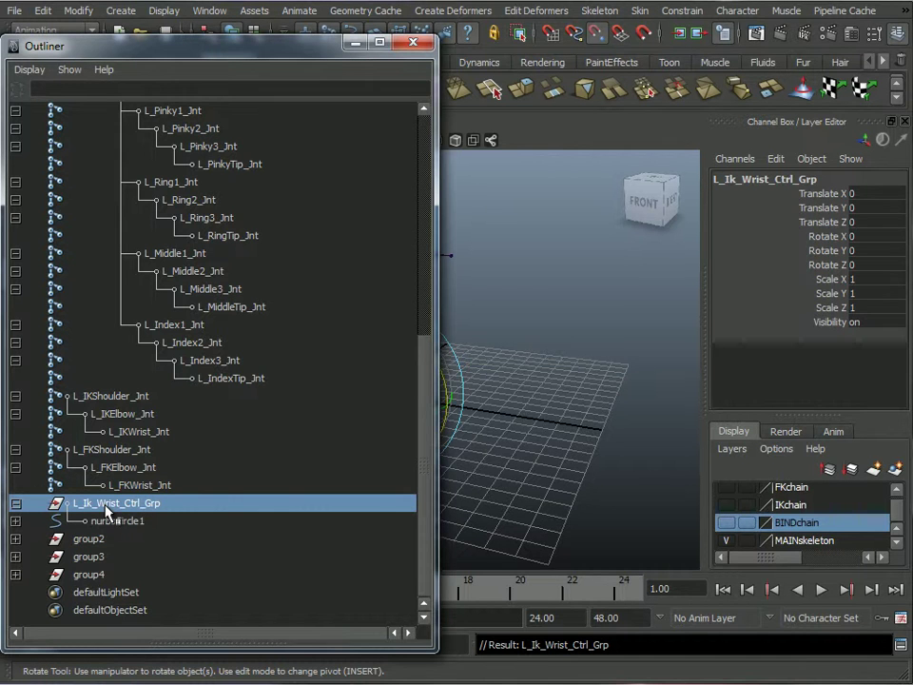
Rename the circle inside the IK wrist control group as L_Ik_Wrist_Ctrl.
double_click(111, 521)
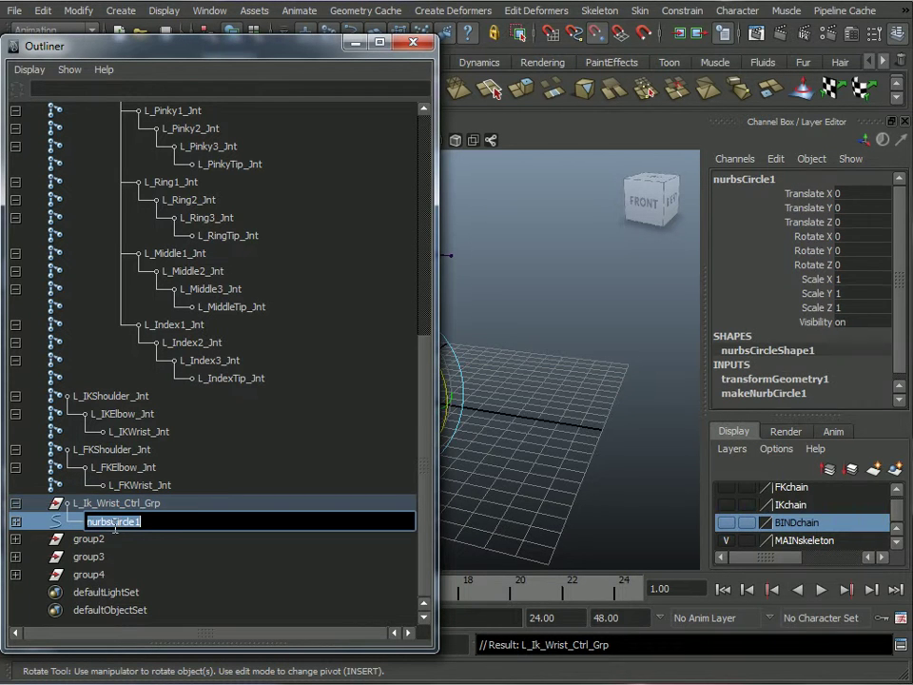
text(L_Ik_Wrist_Ctrl)
key(Return)
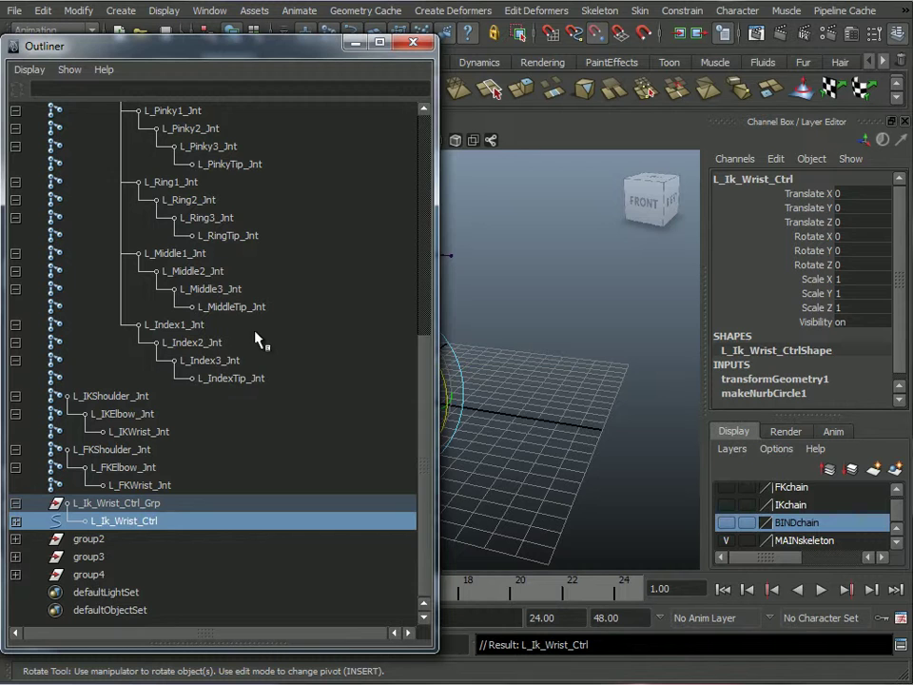
Expand group2, group3 and group4 to list their circles, keeping the circles' shape nodes collapsed.
click(16, 539)
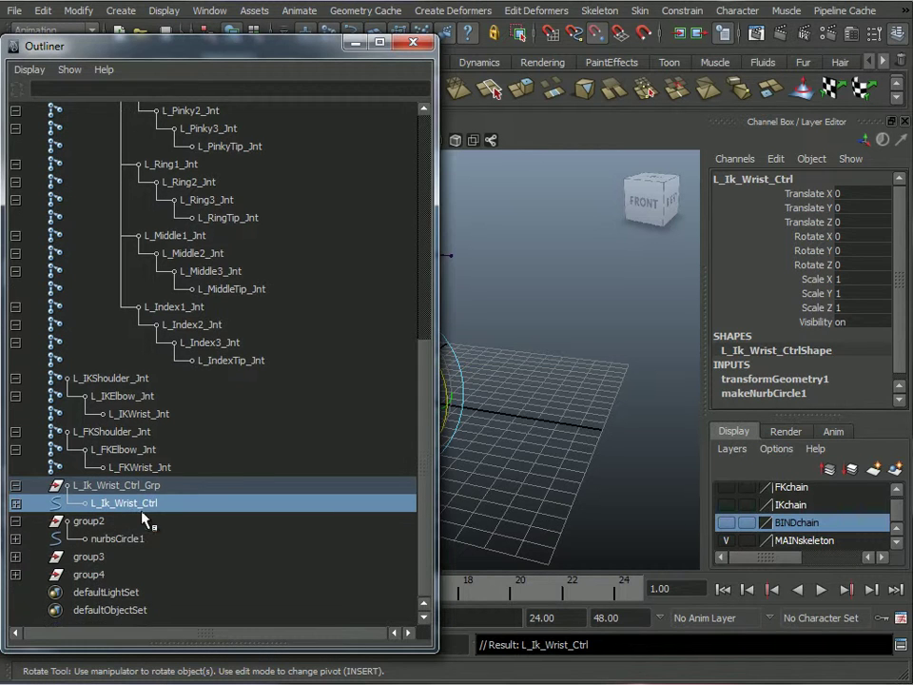
click(15, 538)
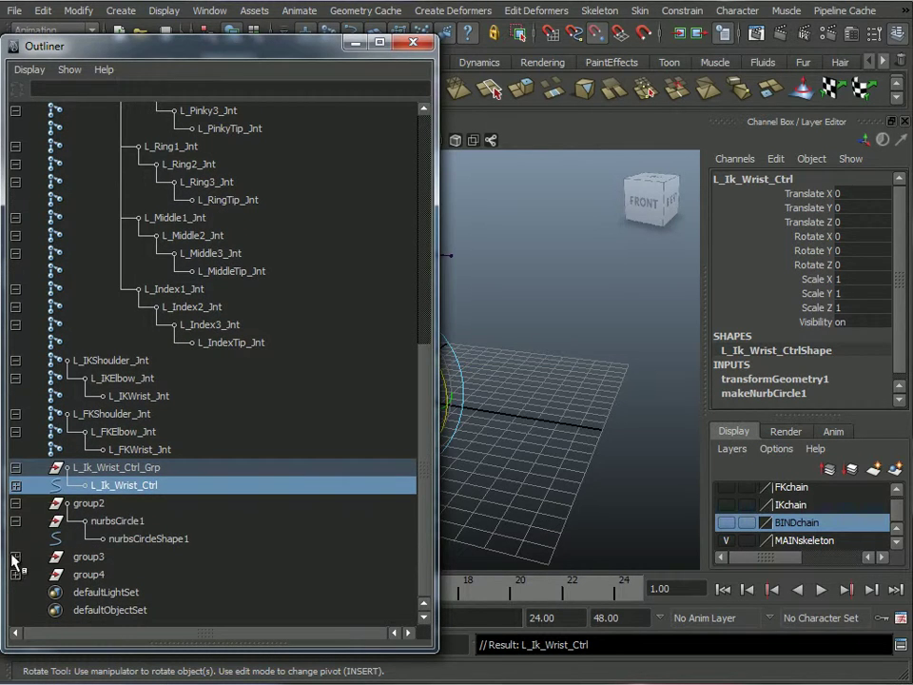
click(14, 556)
click(24, 577)
click(16, 575)
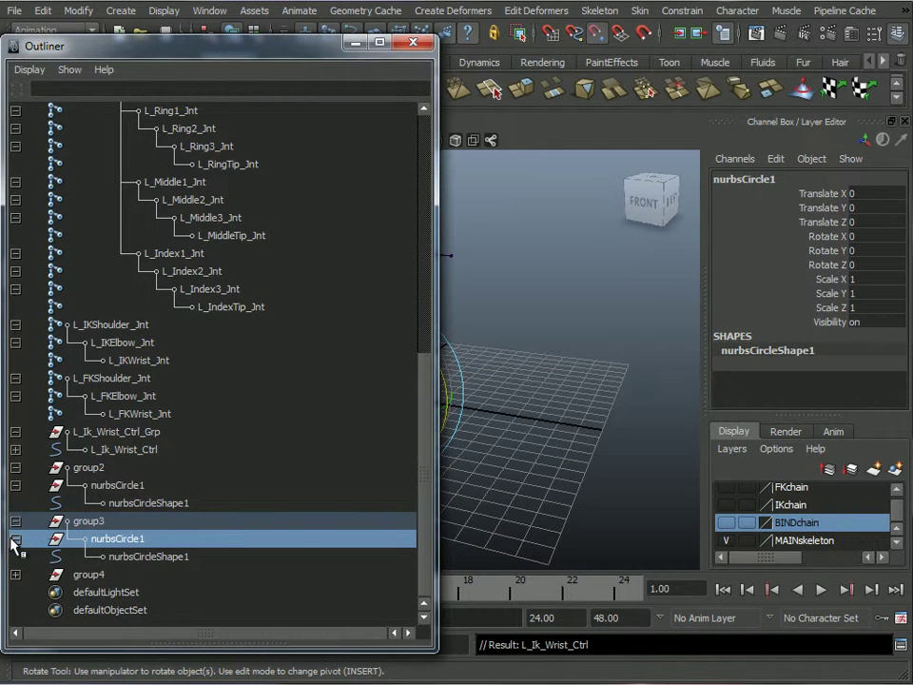
click(15, 538)
click(15, 502)
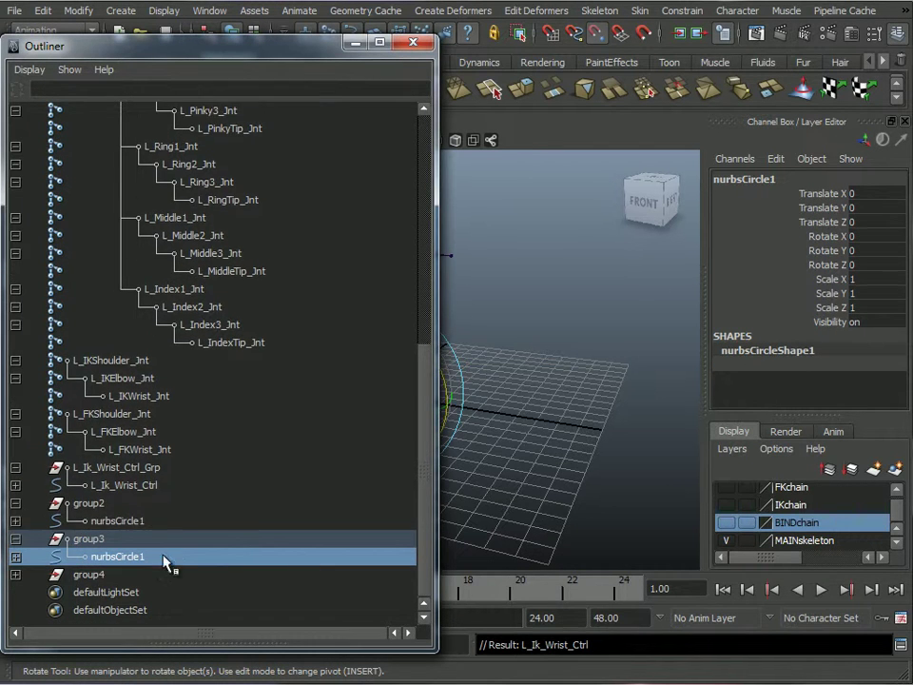
click(15, 575)
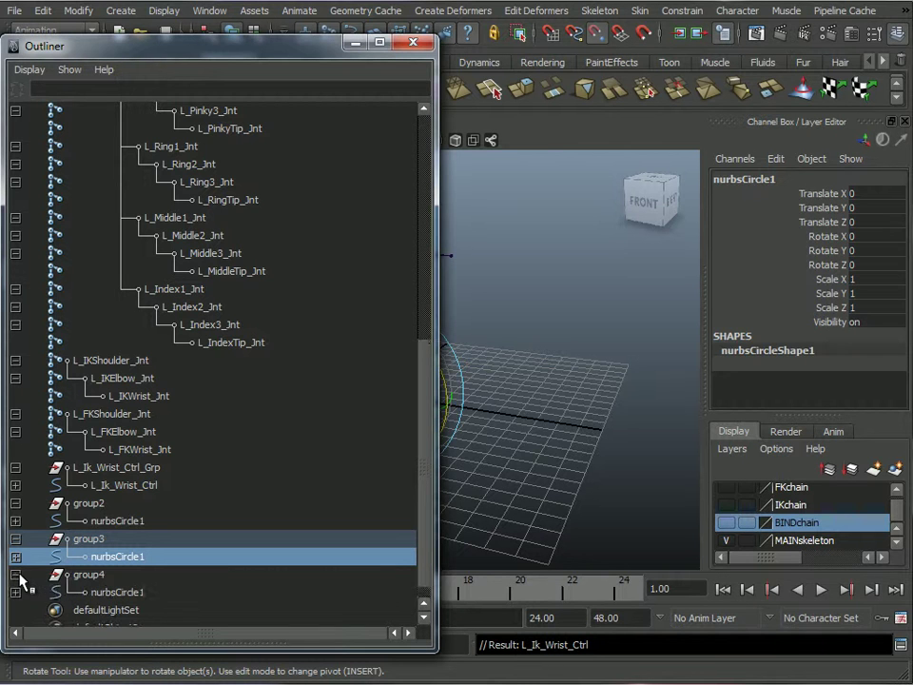
Rename group2 as L_Fk_Shoulder_Ctrl_Grp.
double_click(89, 504)
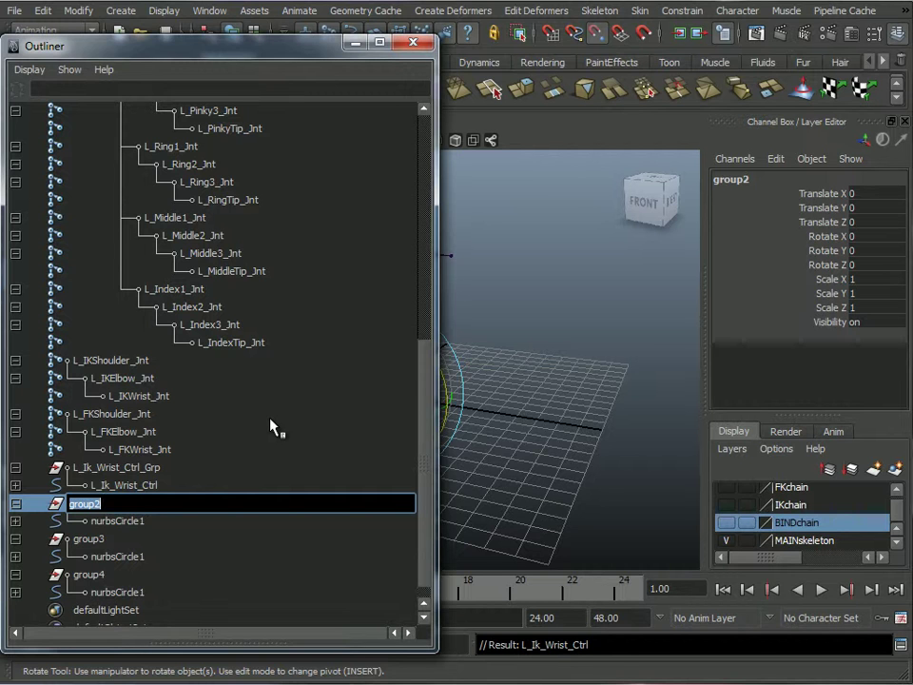
text(L_Fk_Shoulder)
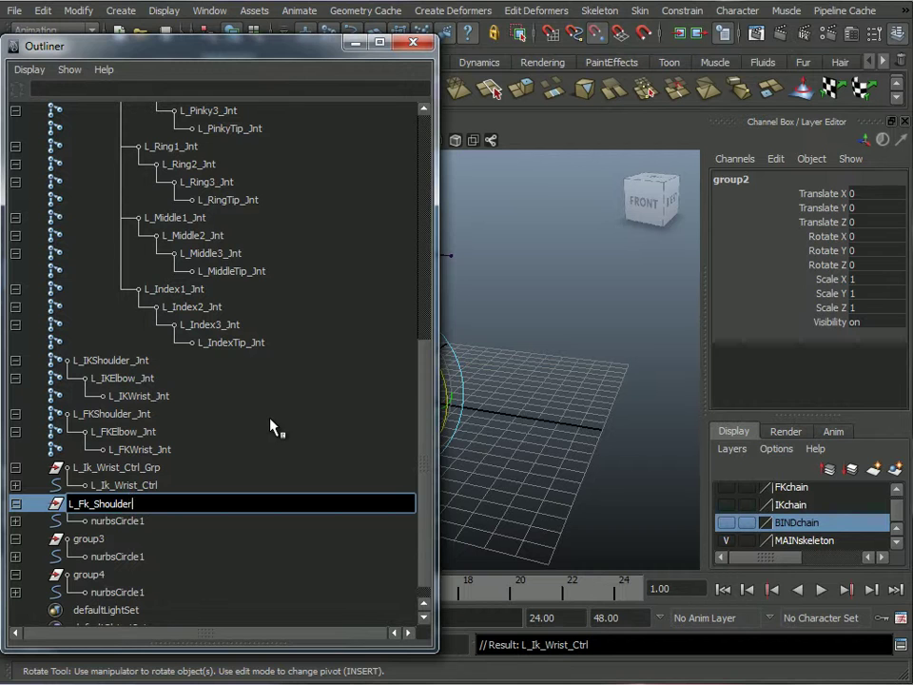
text(_Ctrl_Grp)
key(Return)
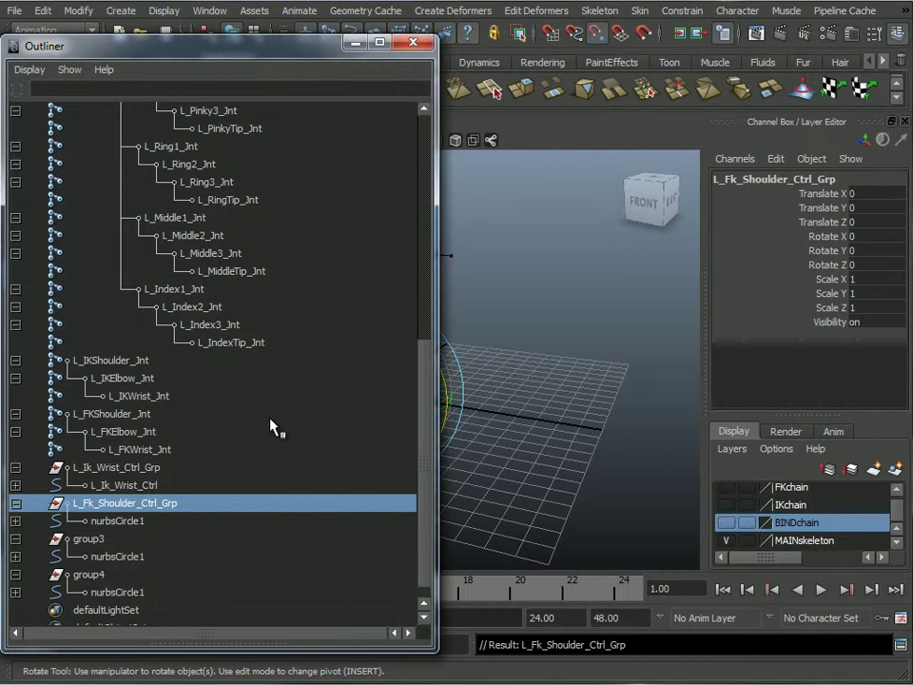
Rename the circle inside the FK shoulder control group as L_Fk_Shoulder_Ctrl.
double_click(76, 523)
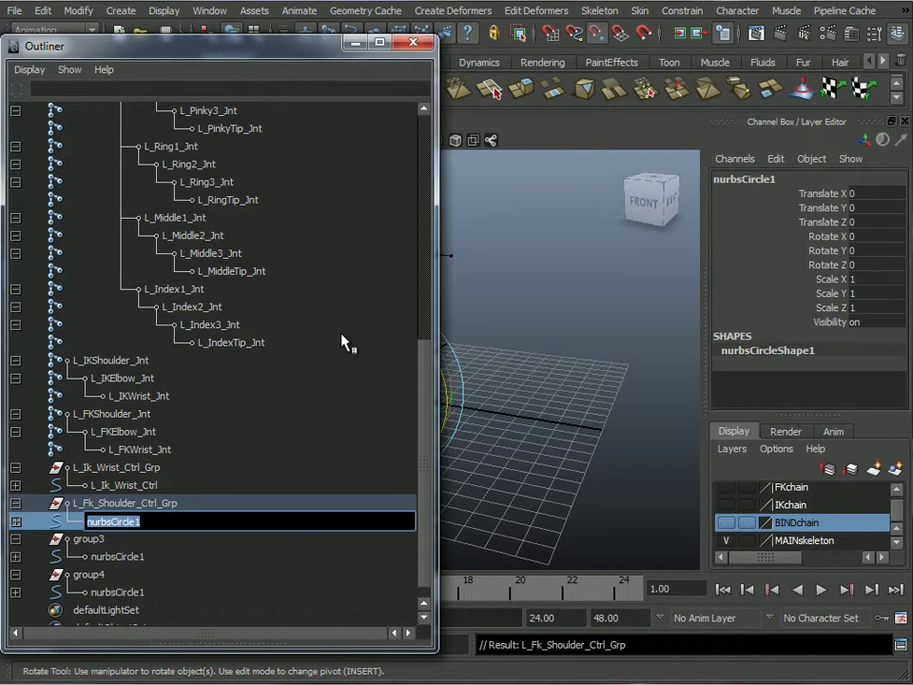
text(L)
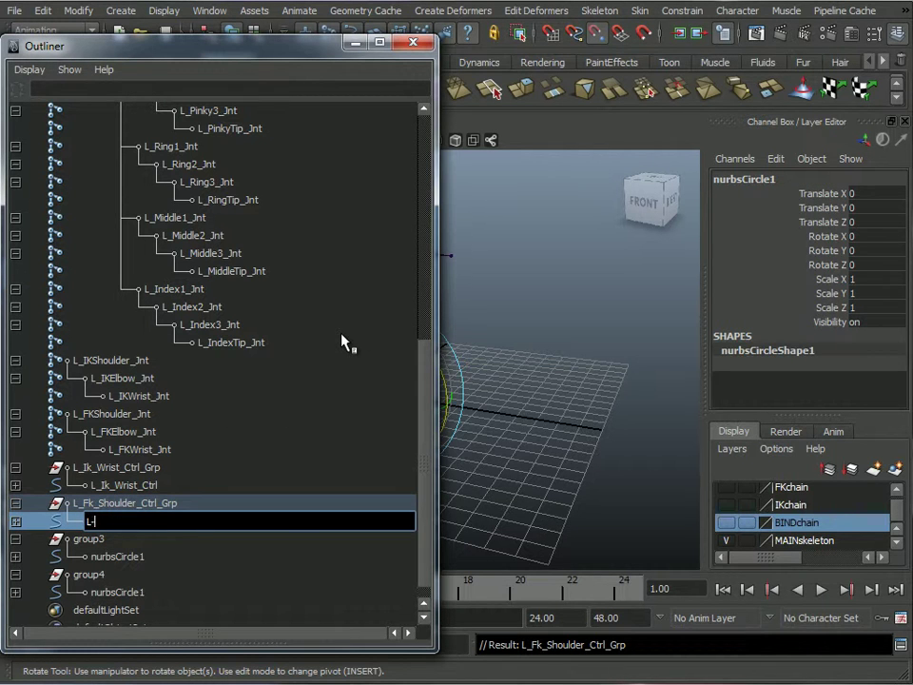
text(_Fk_Shoudllder_Ctrl)
key(Return)
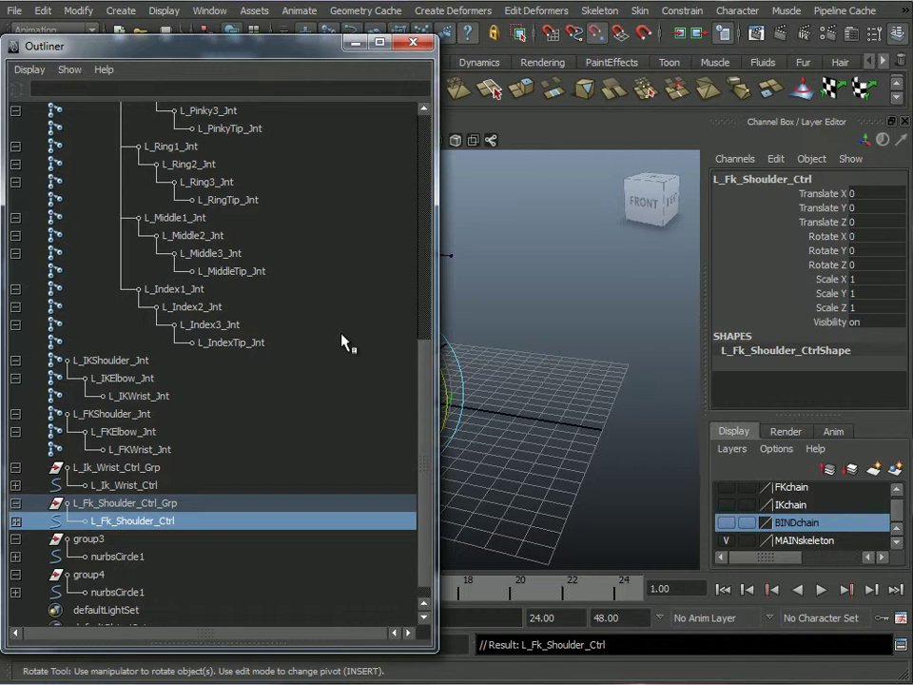
Rename group3 as L_Fk_Elbow_Ctrl_Grp.
double_click(86, 539)
text(L)
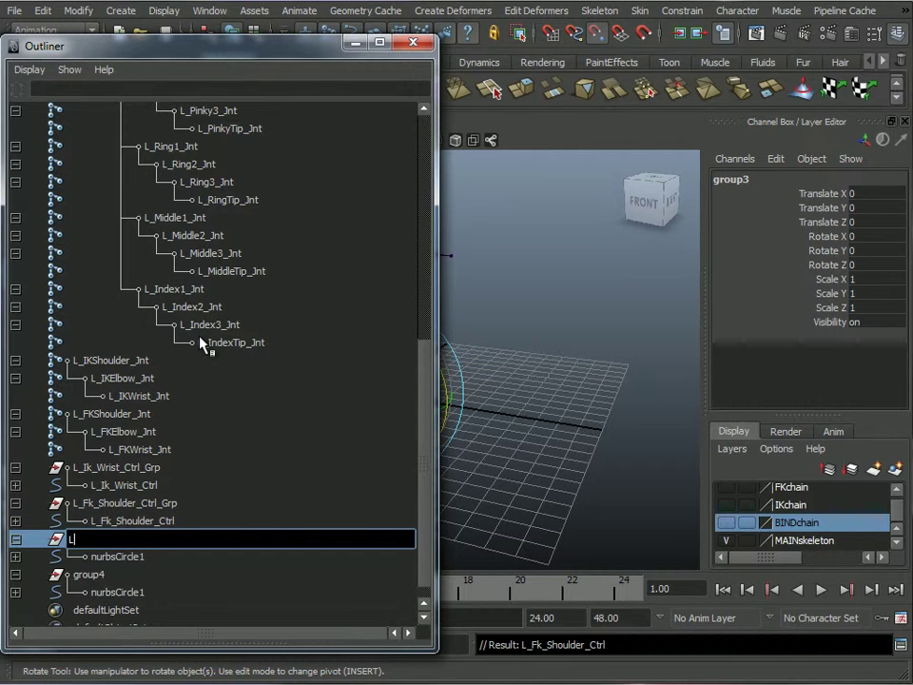
text(_Fk_Elbow_C)
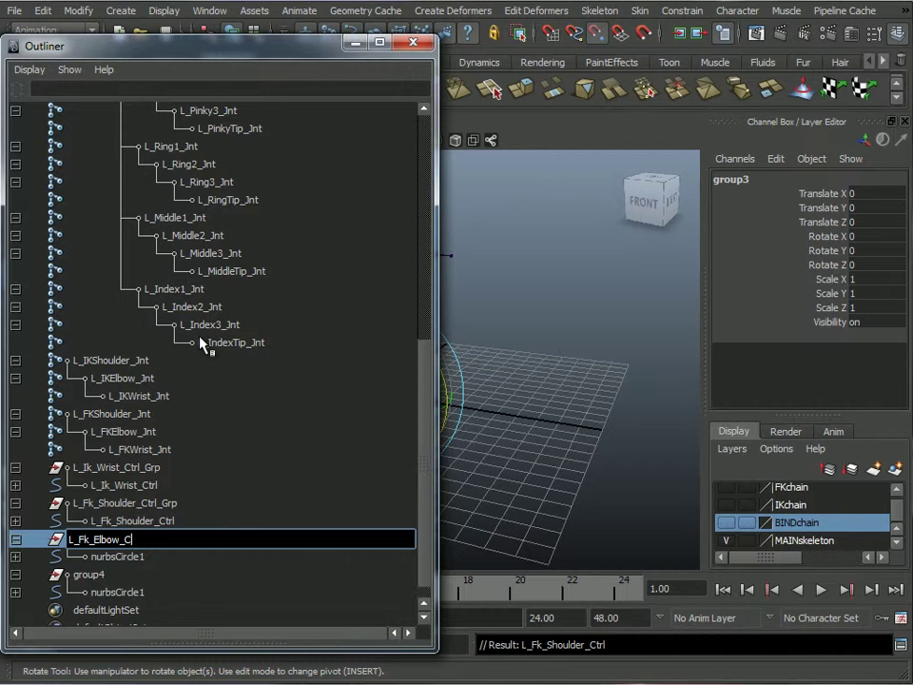
text(trl_Grp)
key(Return)
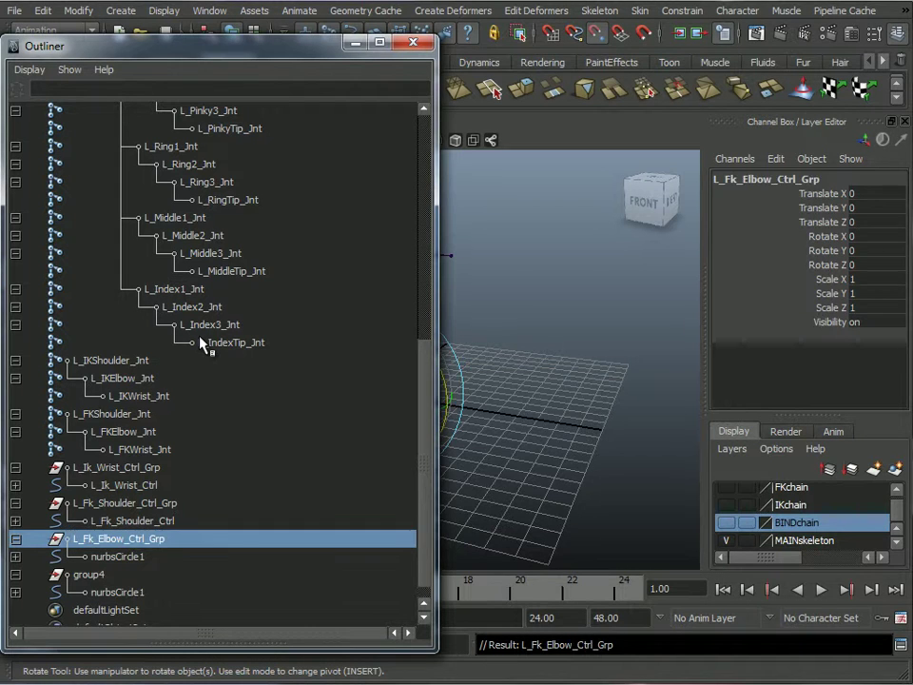
Rename the circle inside the FK elbow control group as L_Fk_Elbow_Ctrl.
double_click(116, 556)
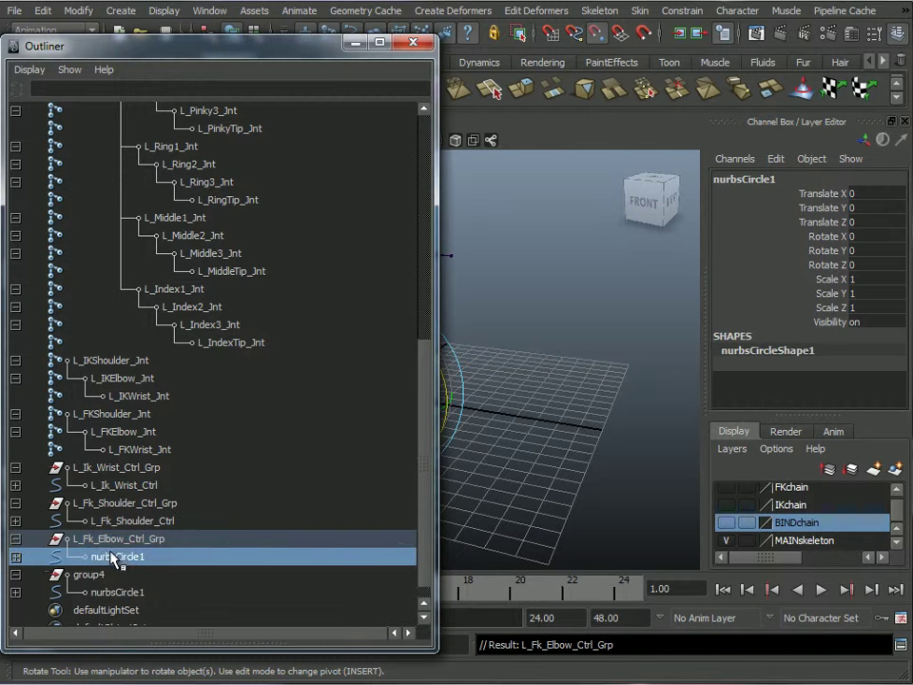
text(L)
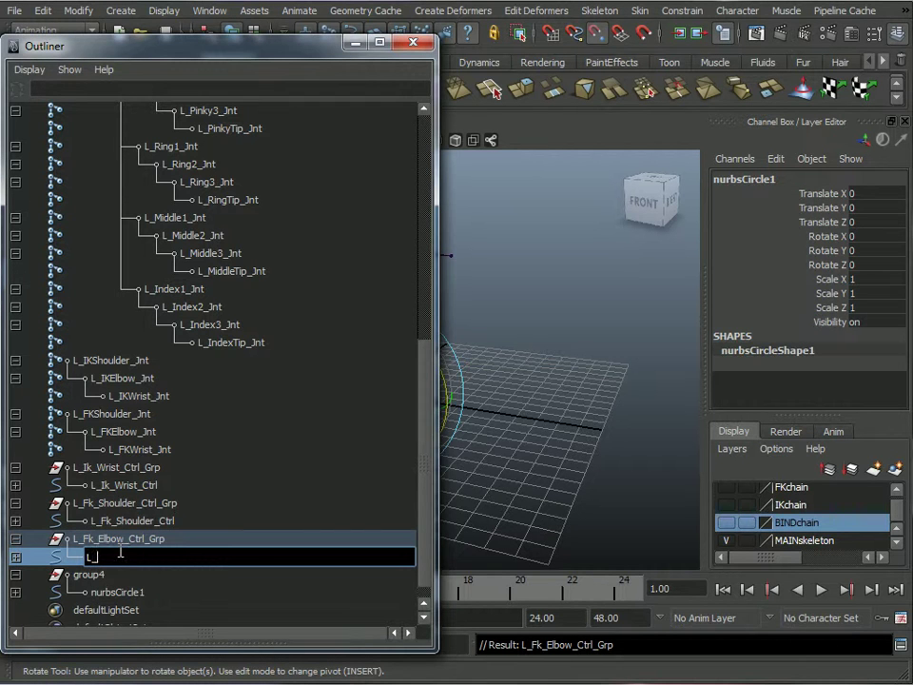
text(_Fk_Elbow_Ctrl)
key(Return)
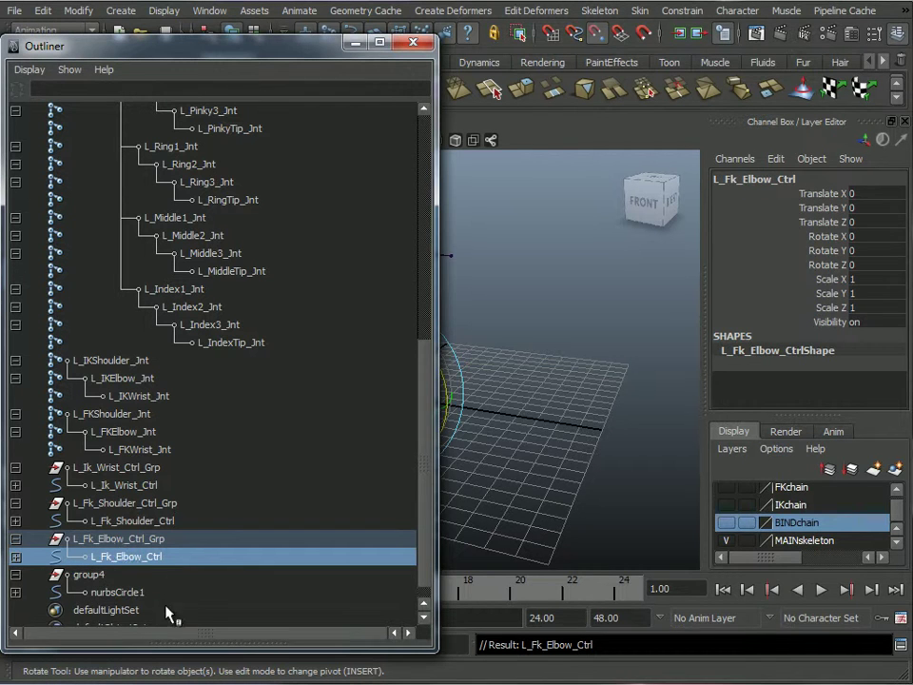
Rename group4 as L_Fk_Wrist_Ctrl_Grp.
double_click(88, 574)
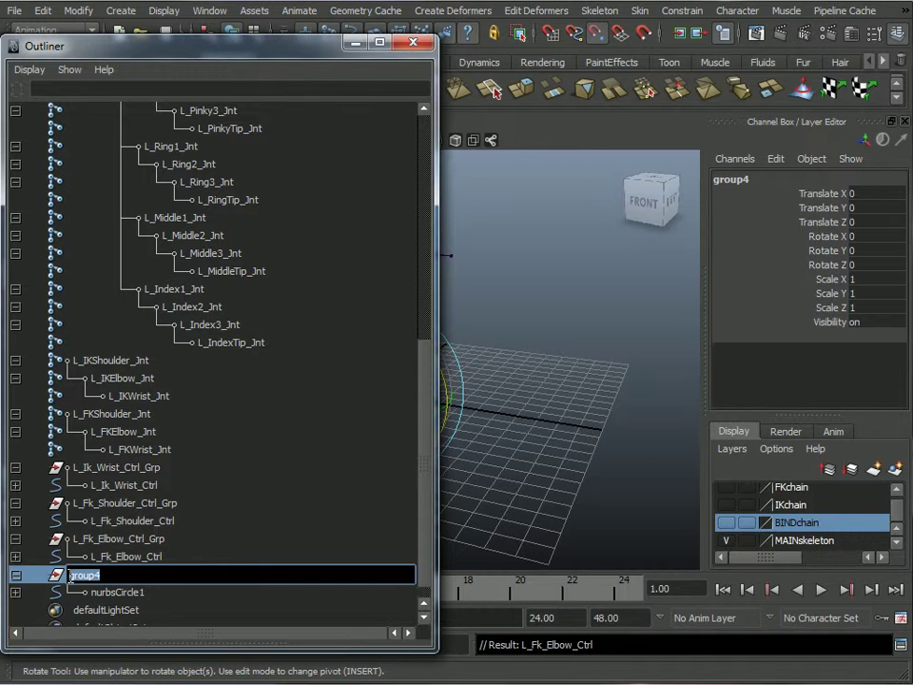
key(BackSpace)
text(L_Fk_W)
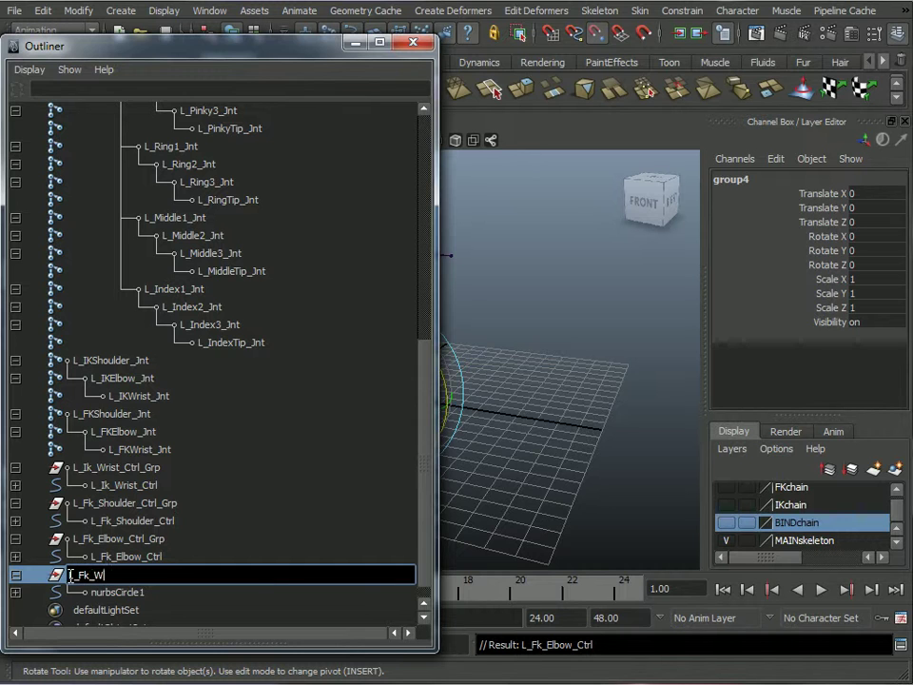
text(rist_Ctrl_Gr_)
key(Return)
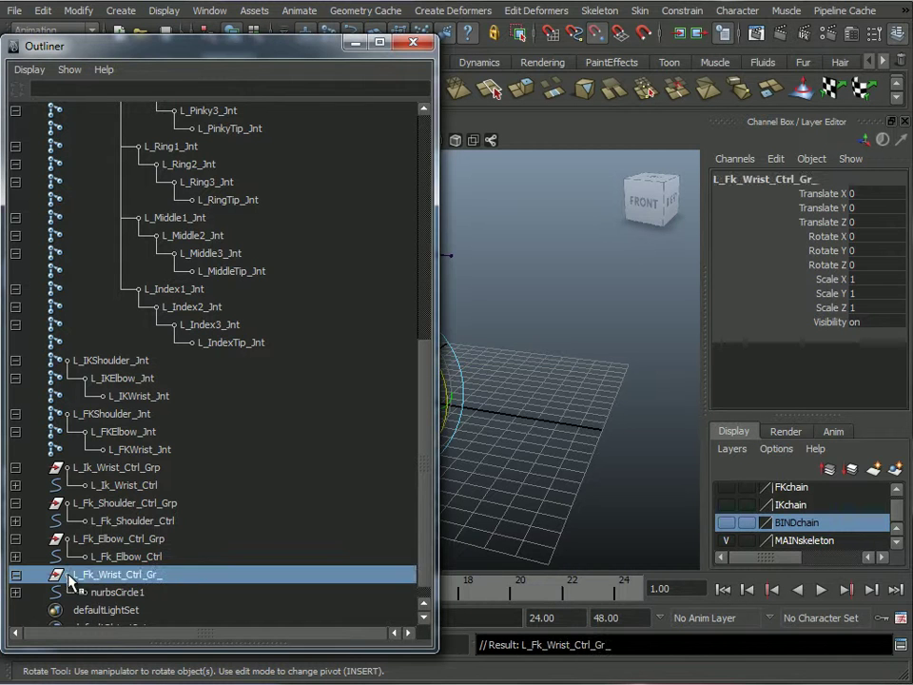
double_click(160, 576)
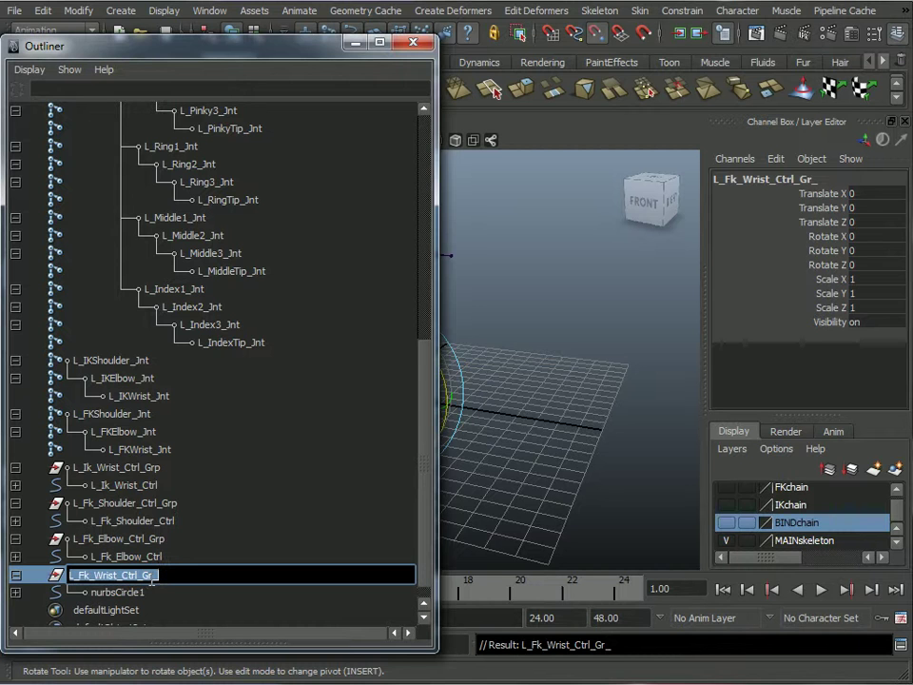
text(p)
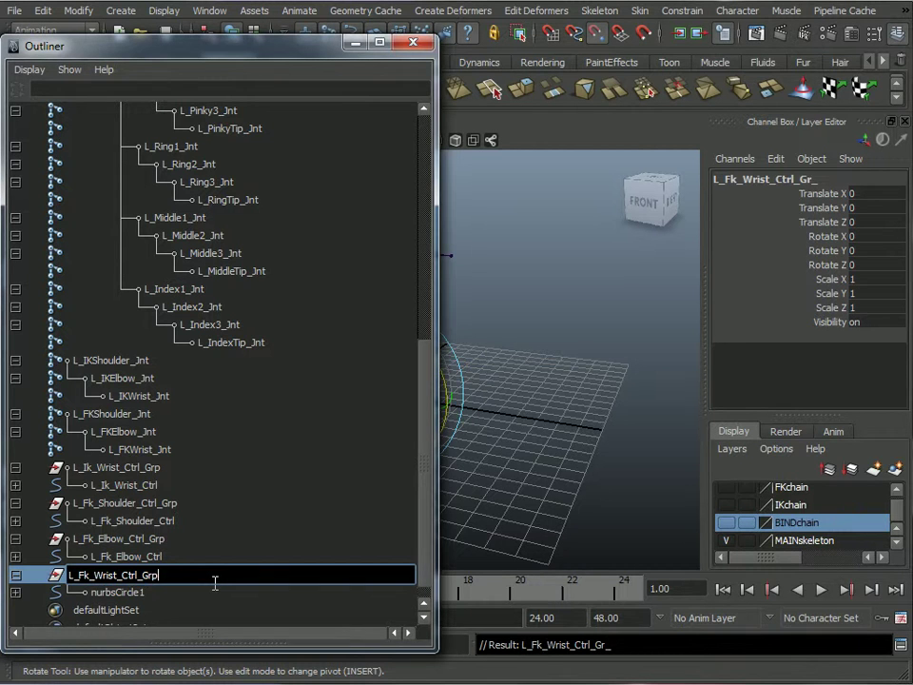
key(Return)
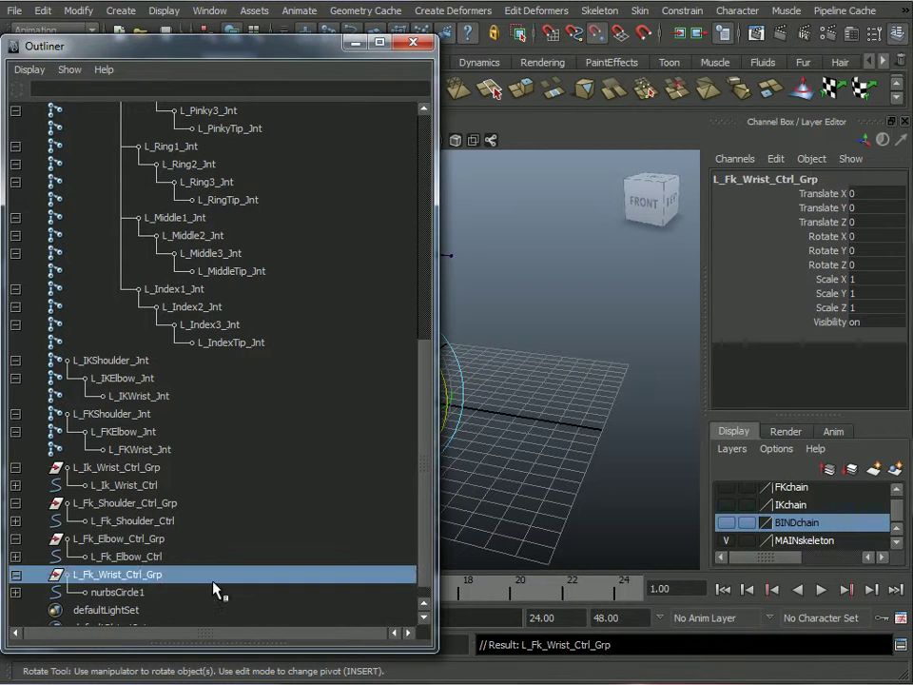
Rename the circle inside the FK wrist control group as L_Fk_Wrist_Ctrl.
double_click(136, 597)
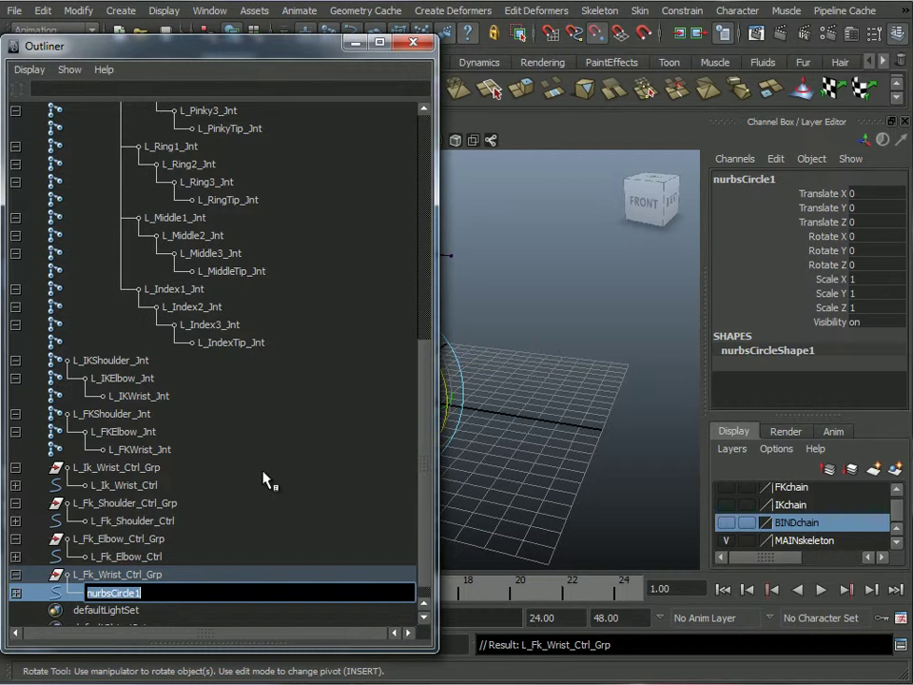
text(L_Fk_W)
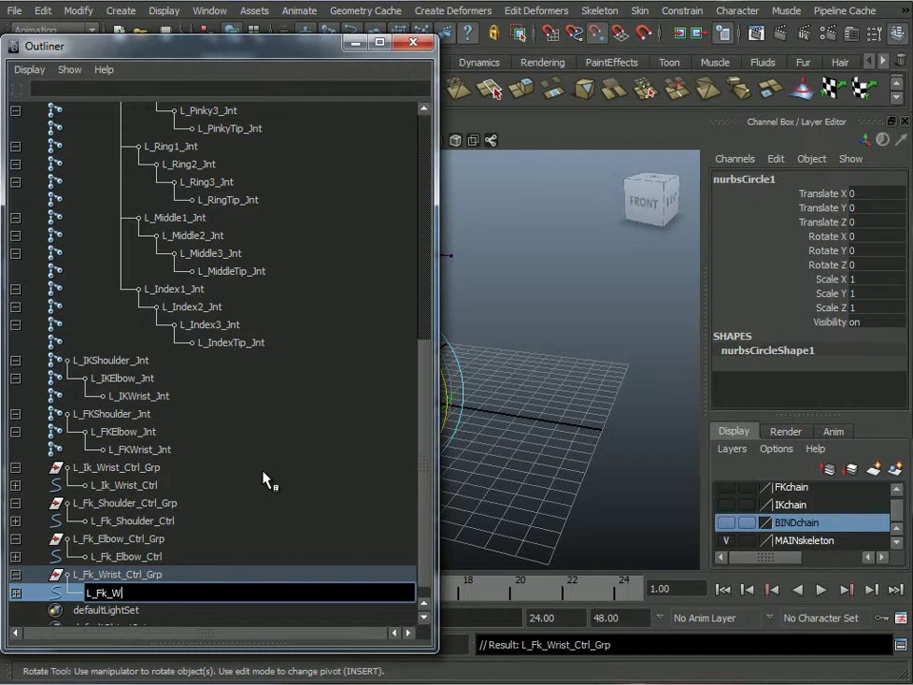
text(rist_Ctrl)
key(Return)
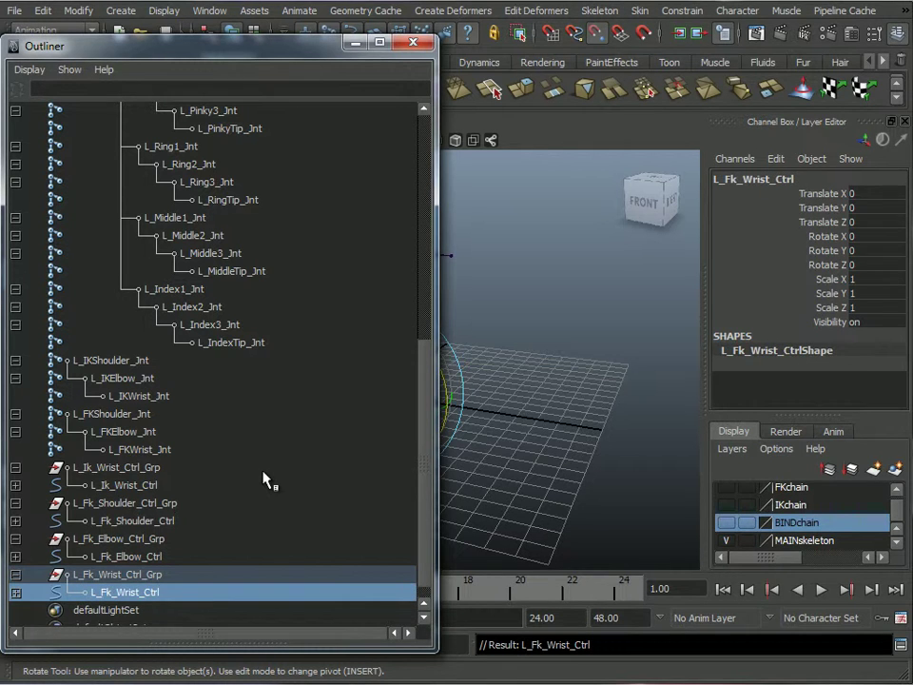
Create a locator and put it in a group of its own.
click(121, 12)
mouse_move(152, 121)
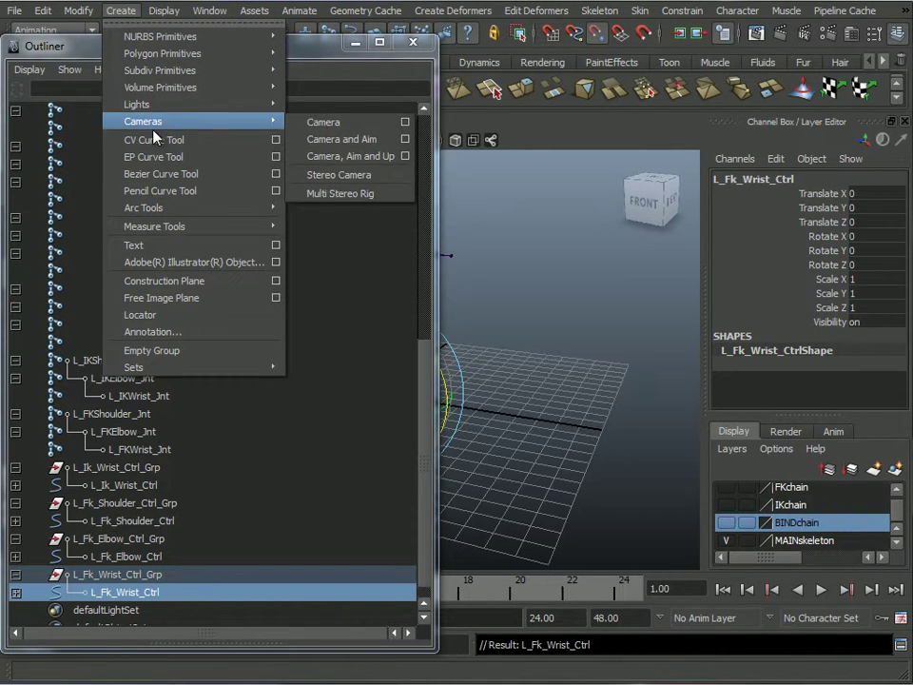
click(143, 314)
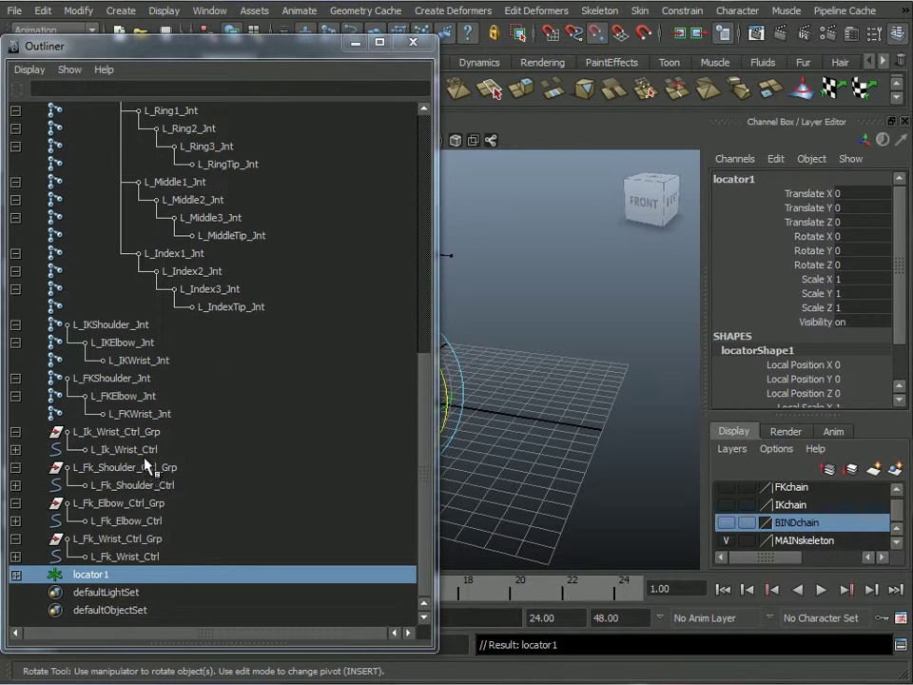
key(ctrl+g)
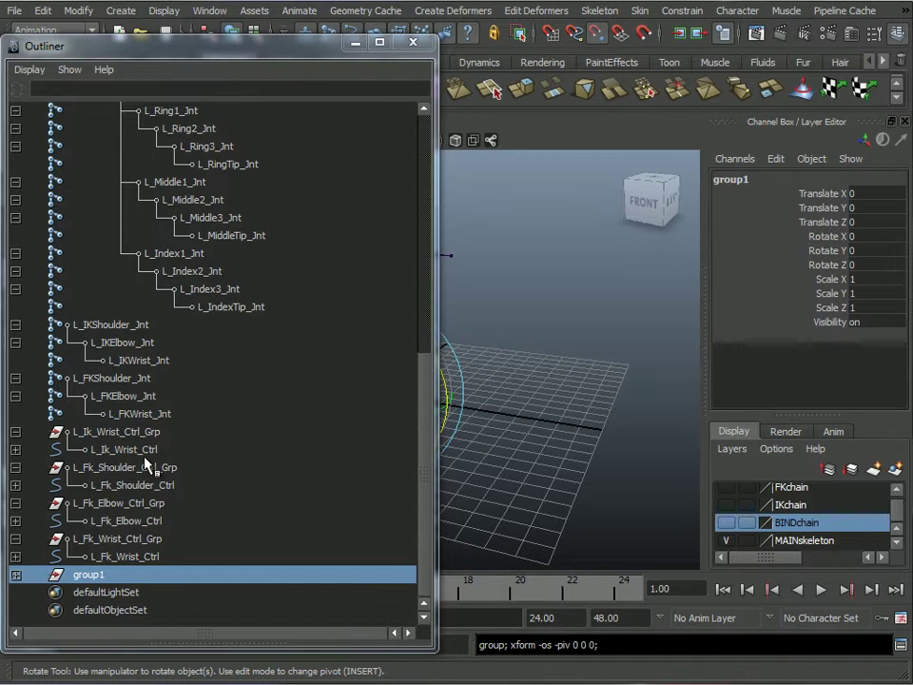
Rename the locator's group as L_Arm_PoleVector_Ctrl_Grp.
double_click(80, 576)
text(L_Ark_PoleVector)
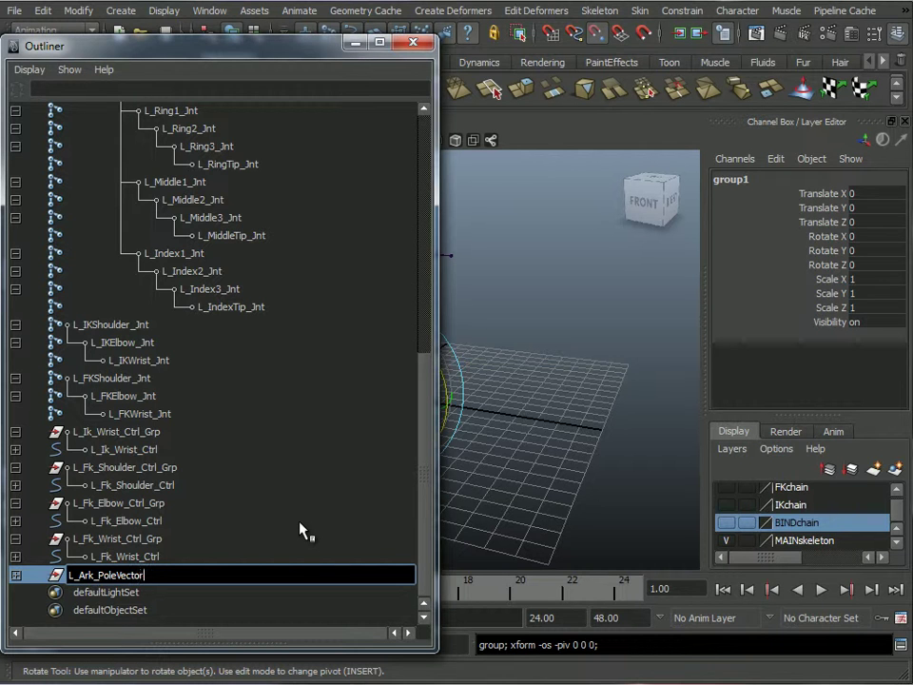
text(_Ctr)
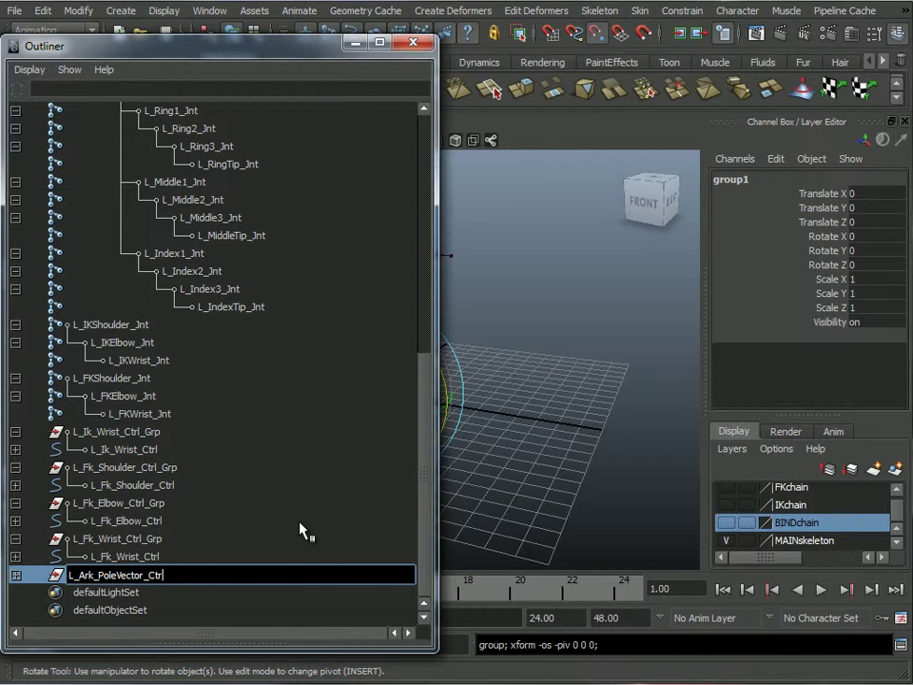
text(l_Grp)
key(Return)
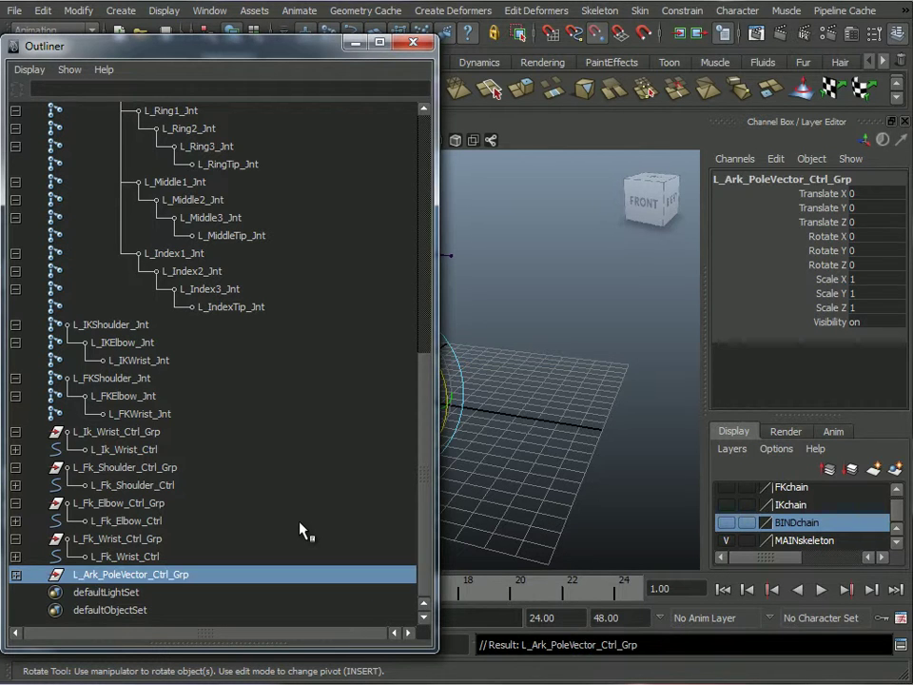
double_click(95, 575)
click(94, 575)
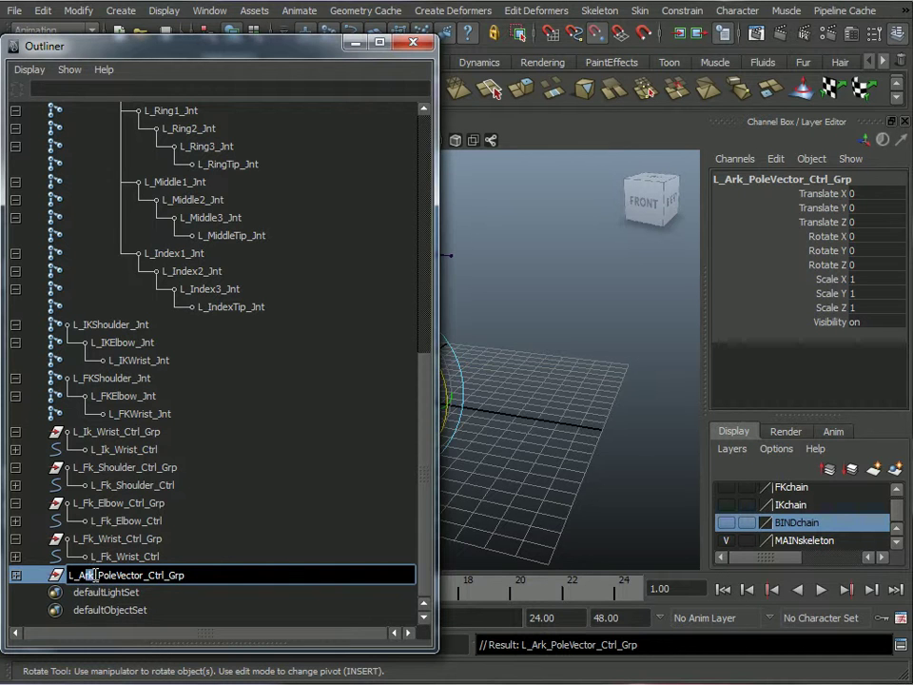
text(m)
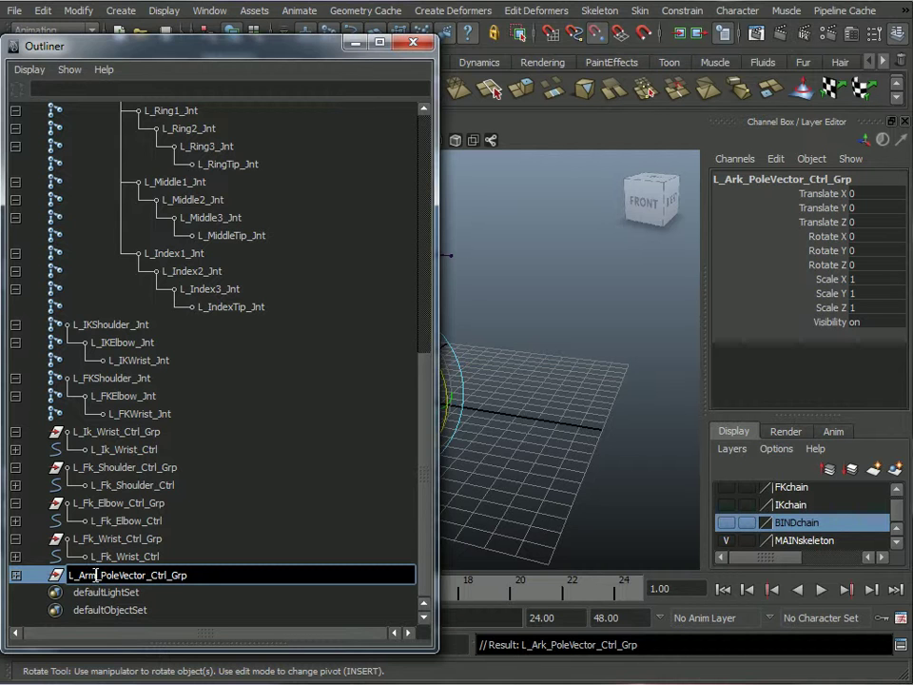
Expand the arm pole vector control group and rename the locator inside it as L_Arm_PoleVector_Ctrl.
click(16, 574)
double_click(143, 592)
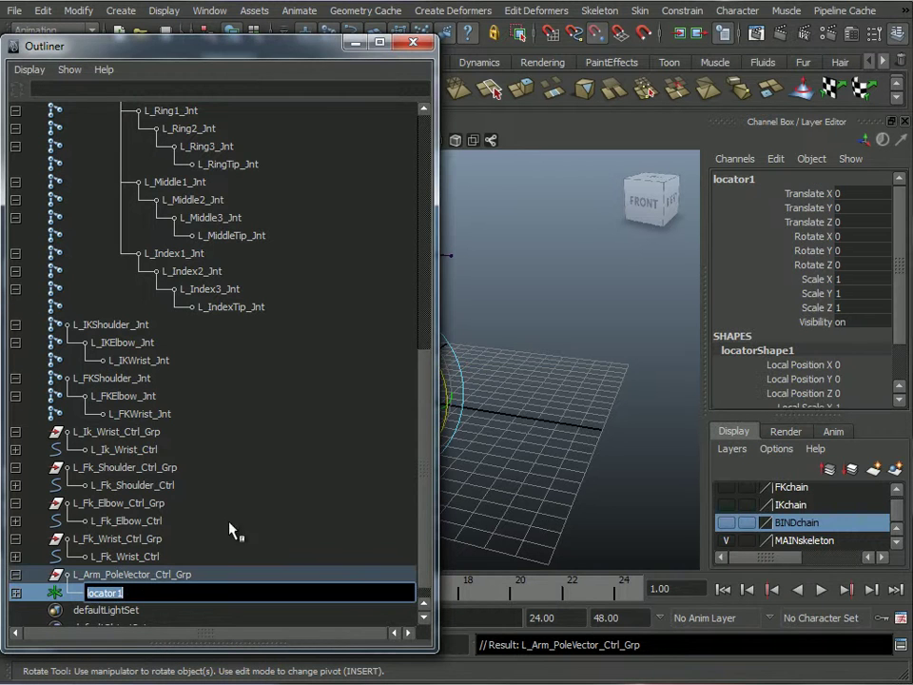
text(L_Arm_)
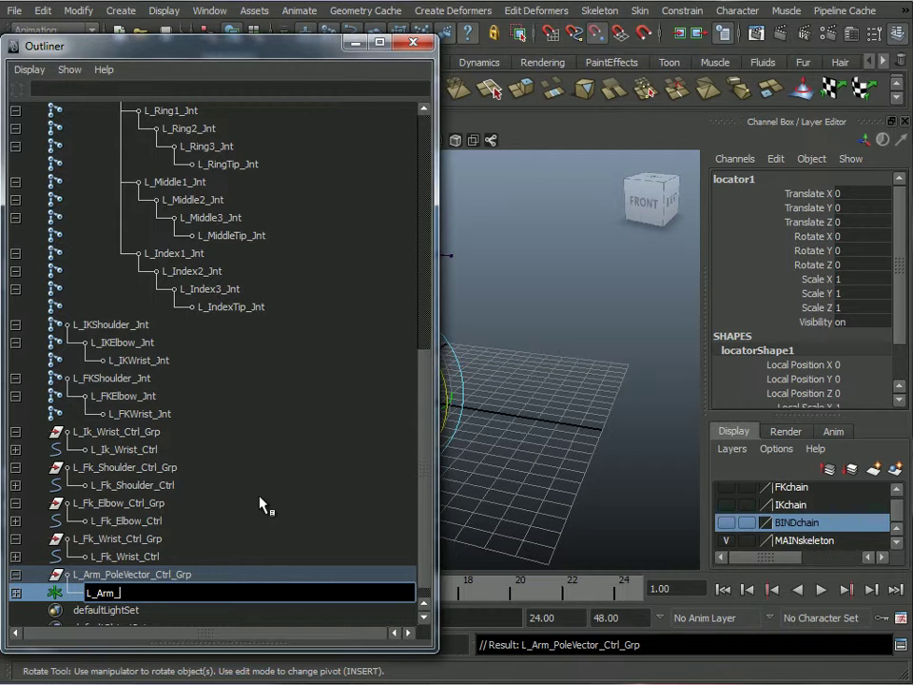
text(Polevector_Ctrl)
key(Return)
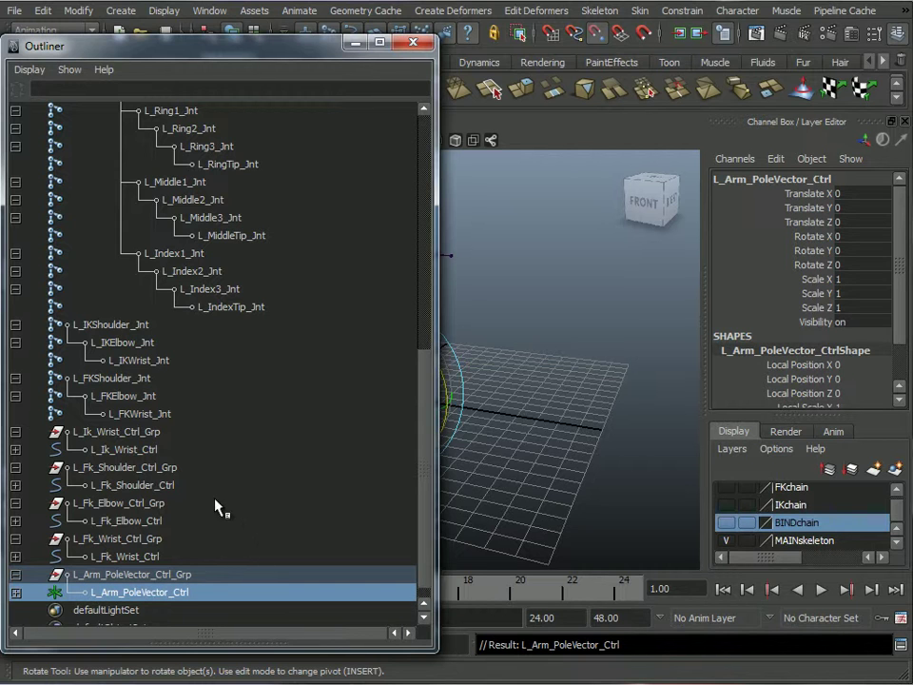
scroll(424, 468, down, 1)
drag(426, 508, 362, 65)
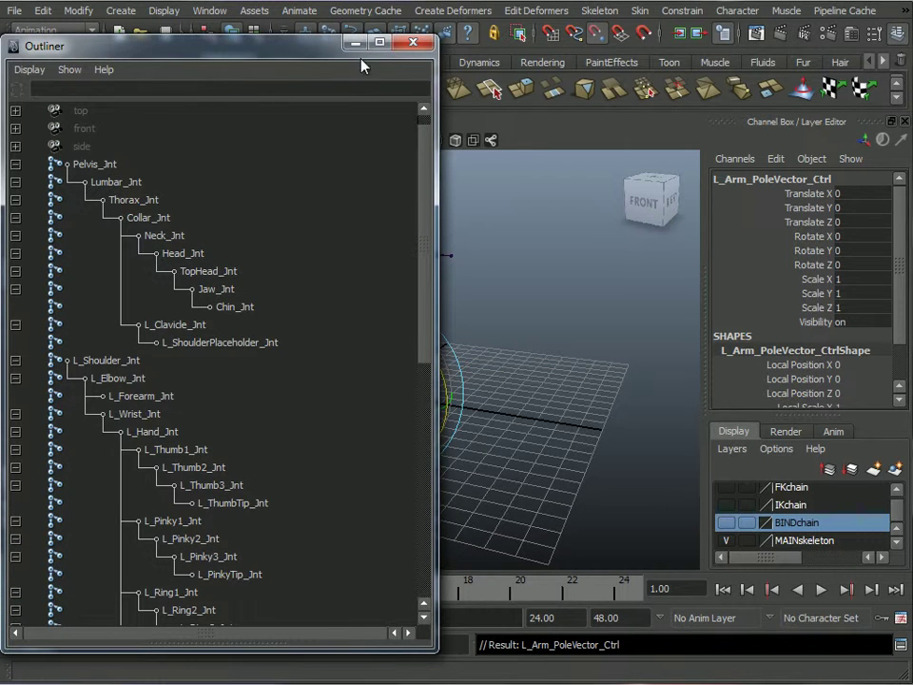
scroll(290, 430, down, 10)
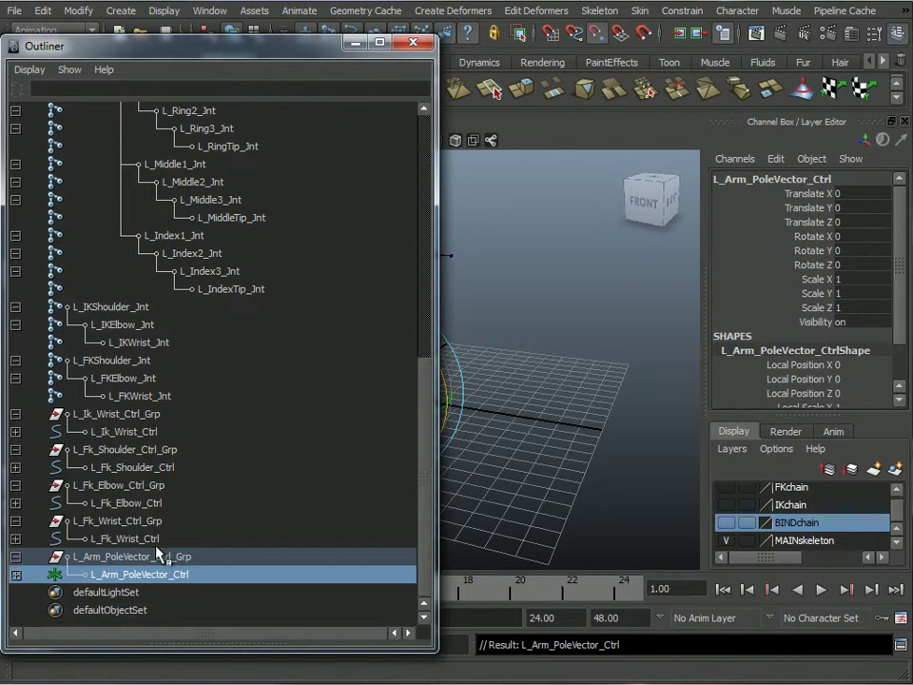
click(358, 46)
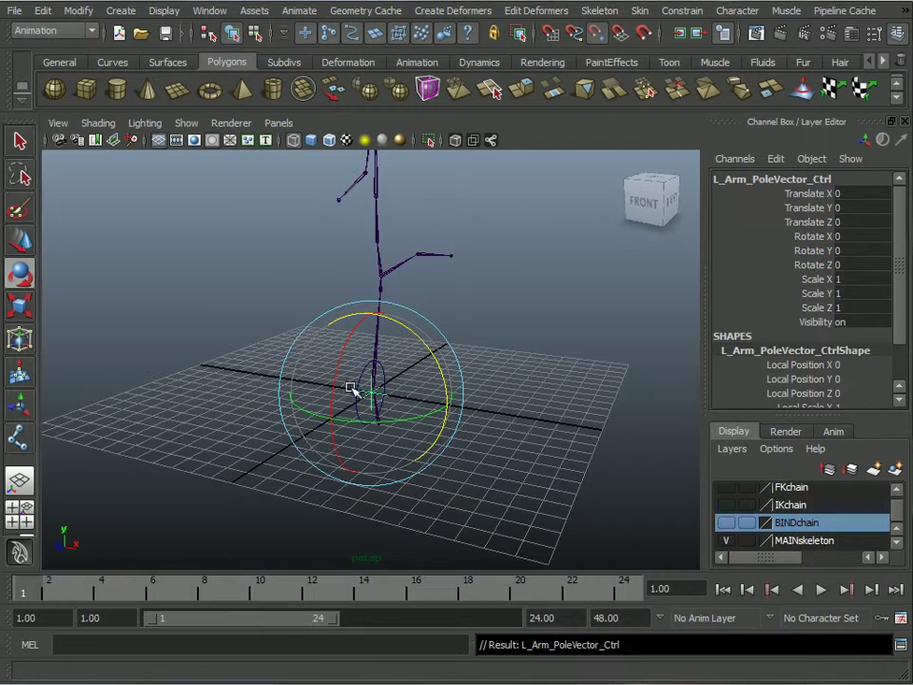
alt+drag(525, 483, 429, 424)
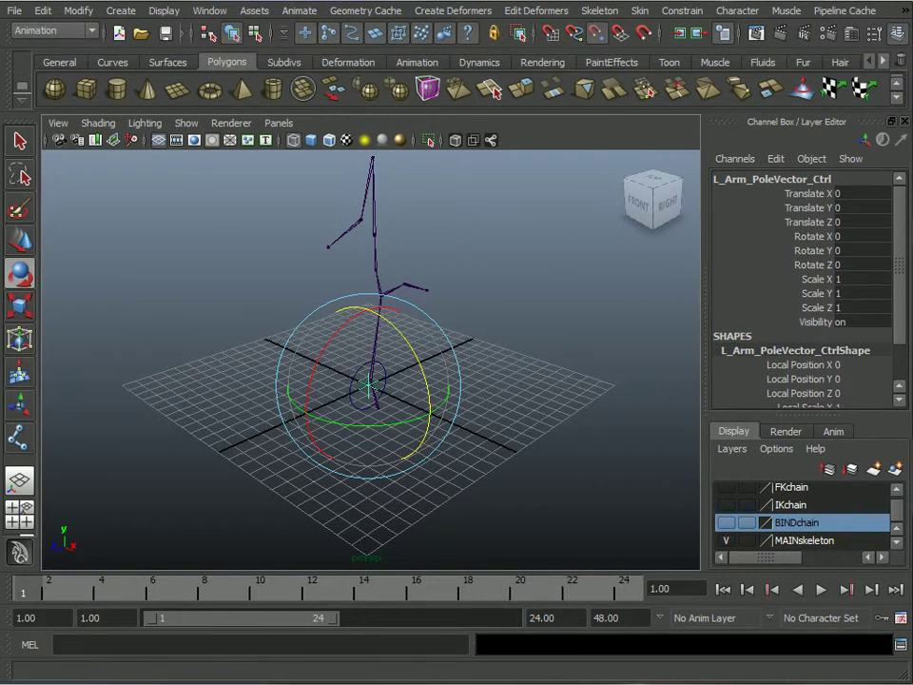
click(112, 680)
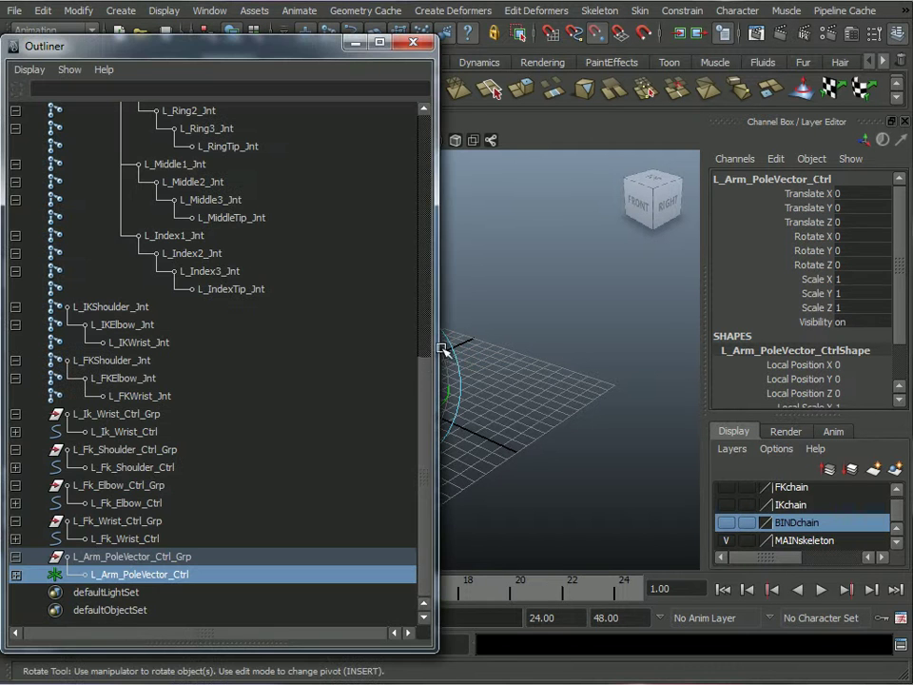
Turn on the visibility of the BINDchain layer to show the left arm's bind joints beside the skeleton.
alt+drag(536, 357, 602, 396)
alt+middle_drag(596, 420, 568, 308)
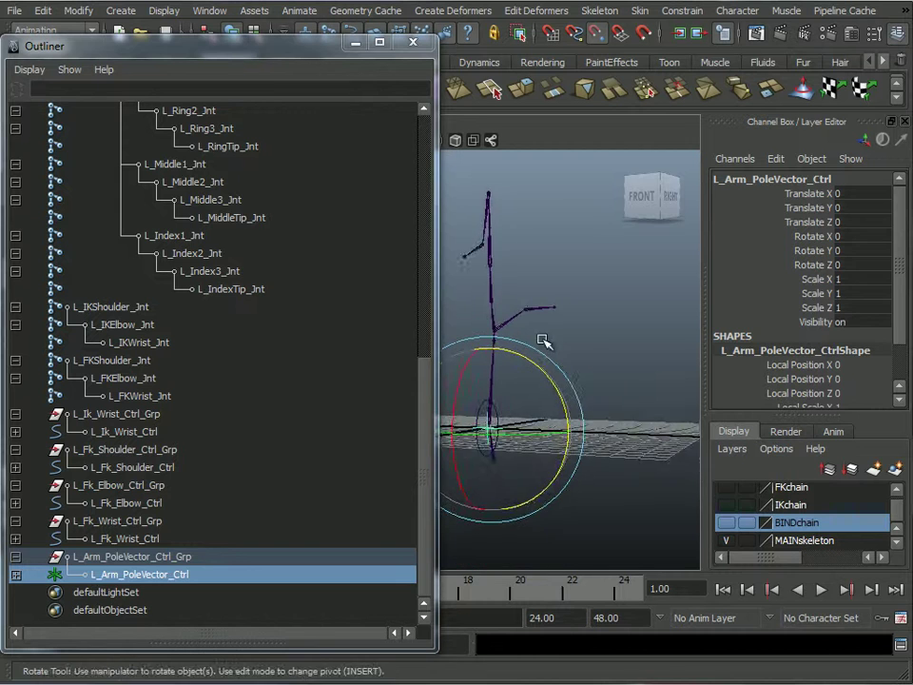
alt+drag(542, 340, 588, 363)
alt+right_drag(549, 312, 586, 354)
alt+drag(587, 354, 550, 394)
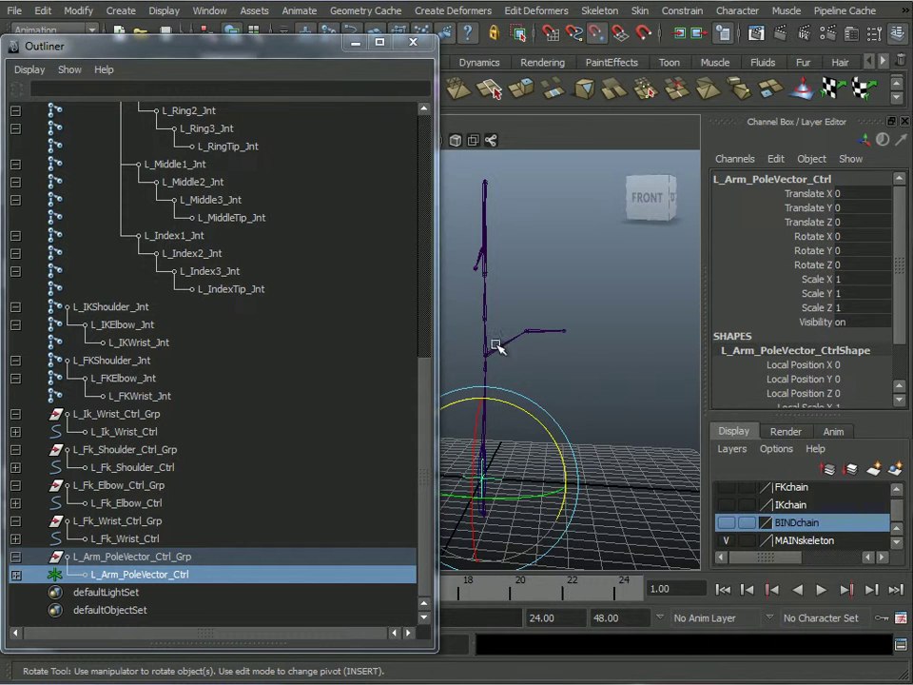
alt+drag(610, 405, 603, 401)
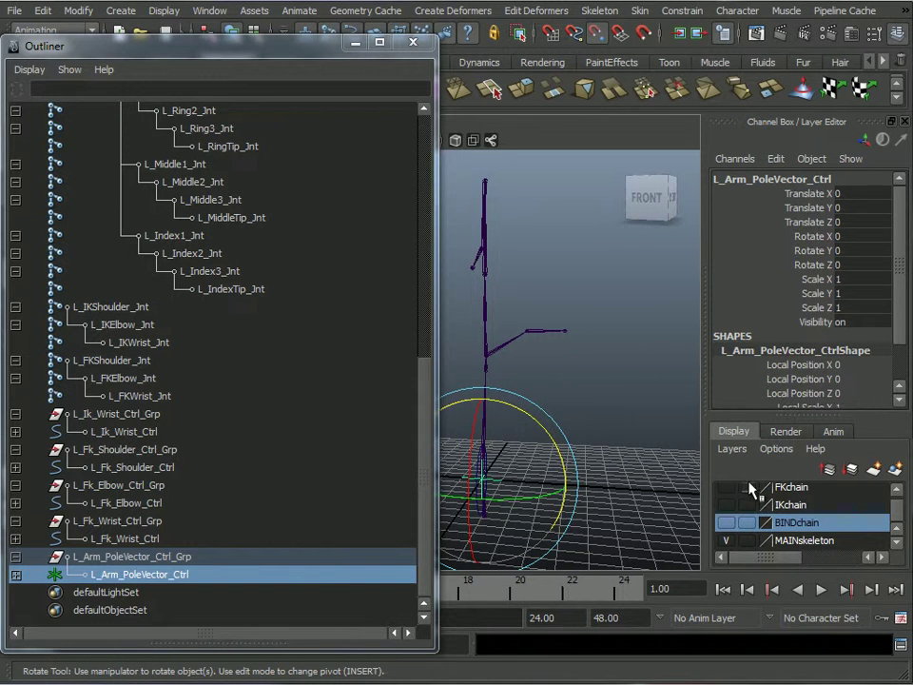
click(725, 522)
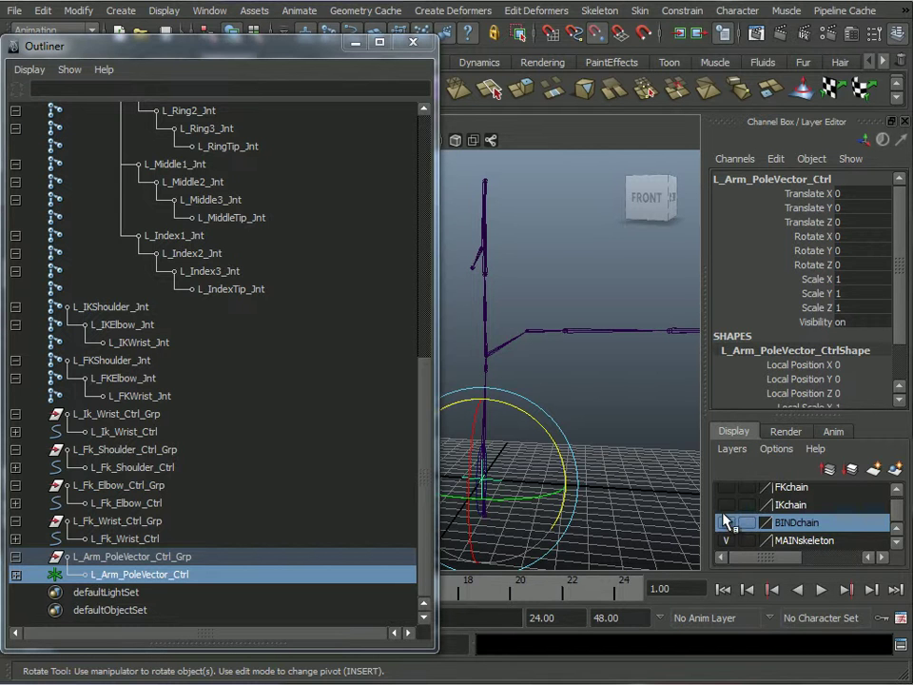
Hide the MAINskeleton and BINDchain layers and show only the IKchain layer's arm joints.
click(726, 541)
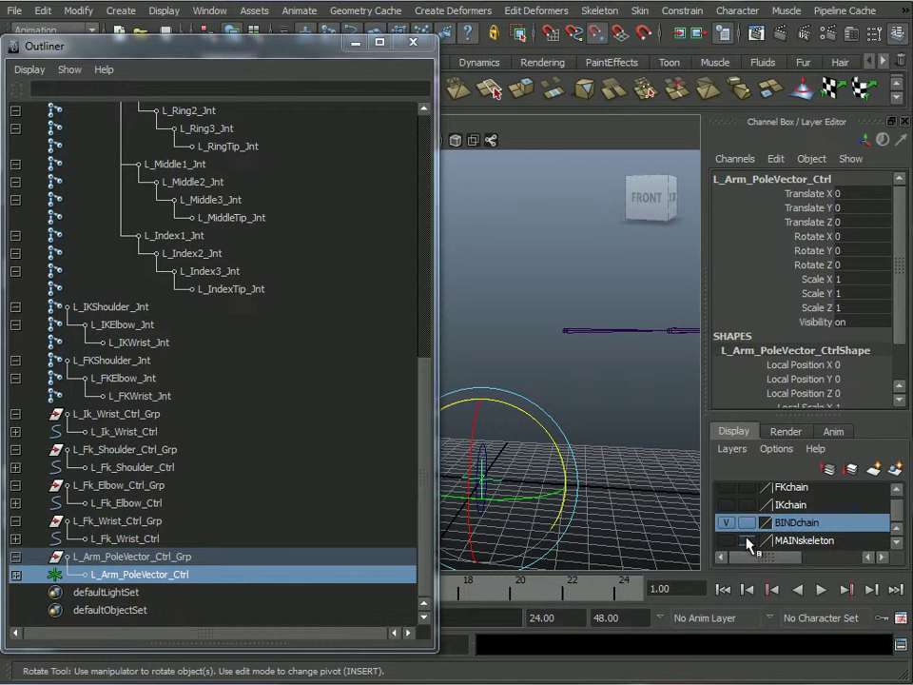
alt+middle_drag(594, 471, 597, 444)
mouse_move(625, 421)
alt+mouse_down()
mouse_move(597, 400)
mouse_move(612, 408)
alt+mouse_up()
alt+middle_drag(622, 405, 530, 405)
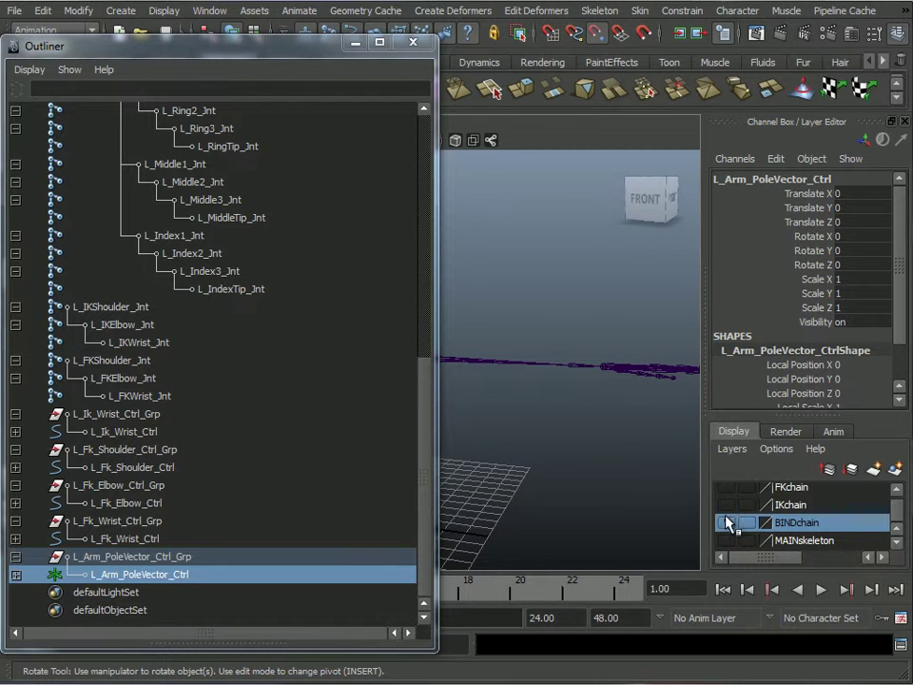
click(726, 522)
click(726, 504)
alt+drag(509, 437, 563, 422)
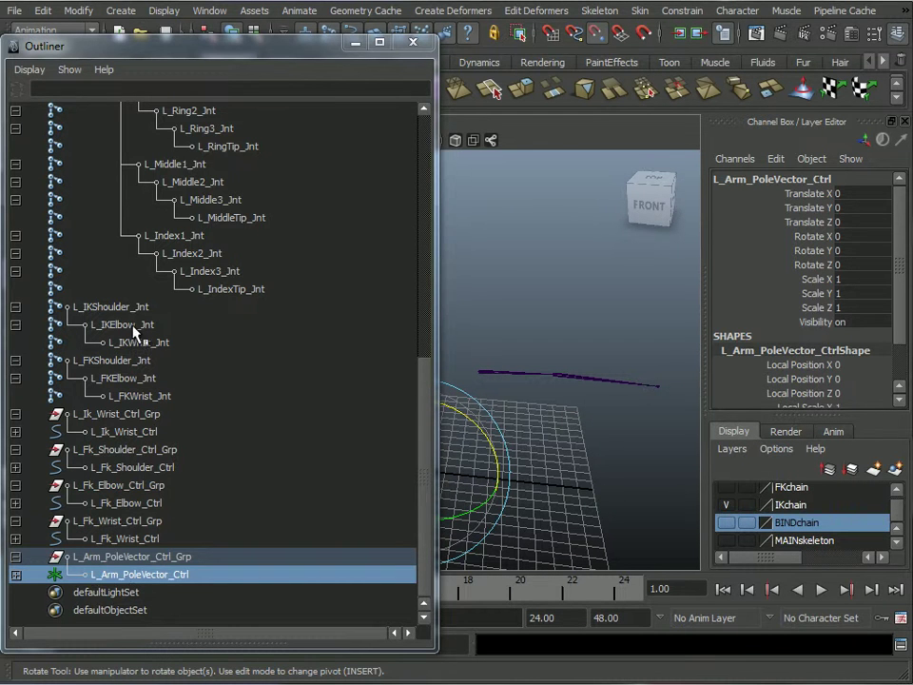
Parent-constrain L_Ik_Wrist_Ctrl_Grp to L_IKWrist_Jnt with Maintain offset off and all translate and rotate axes enabled.
click(133, 416)
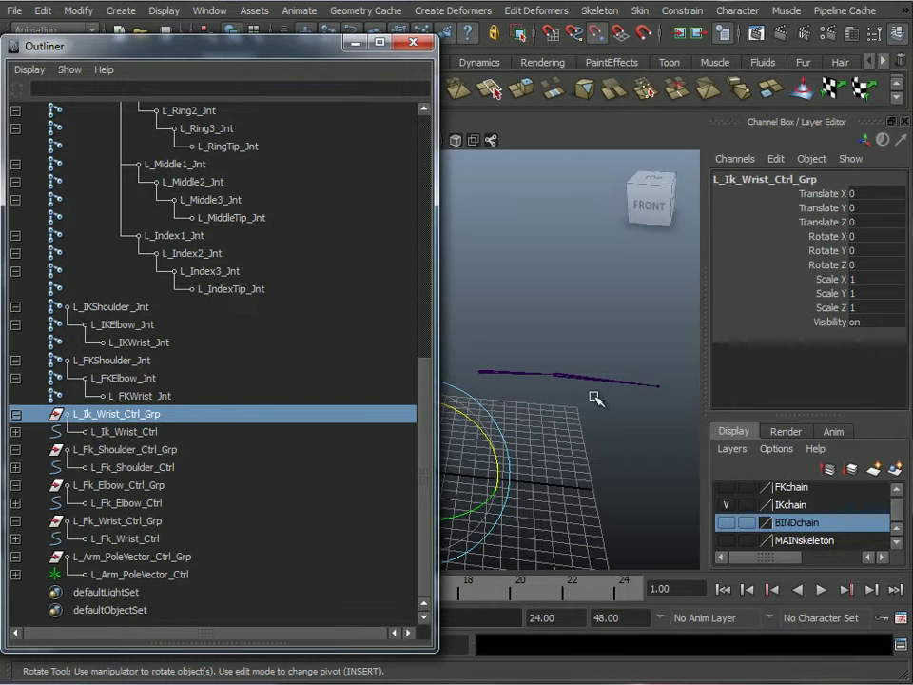
click(658, 388)
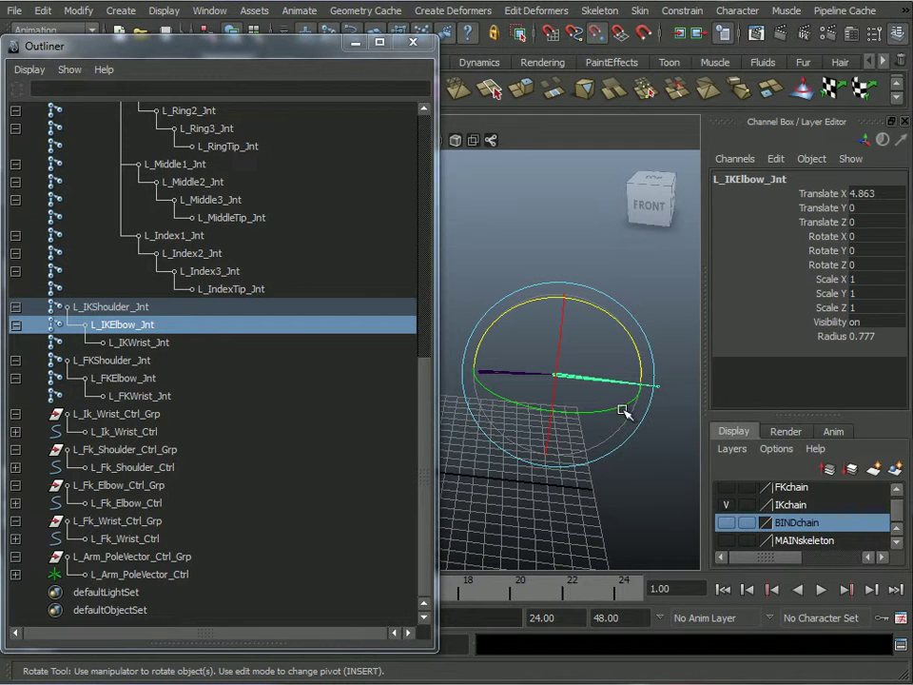
alt+middle_drag(656, 489, 467, 463)
alt+right_drag(467, 464, 613, 462)
alt+middle_drag(613, 461, 526, 474)
click(618, 439)
click(620, 402)
alt+drag(561, 530, 433, 309)
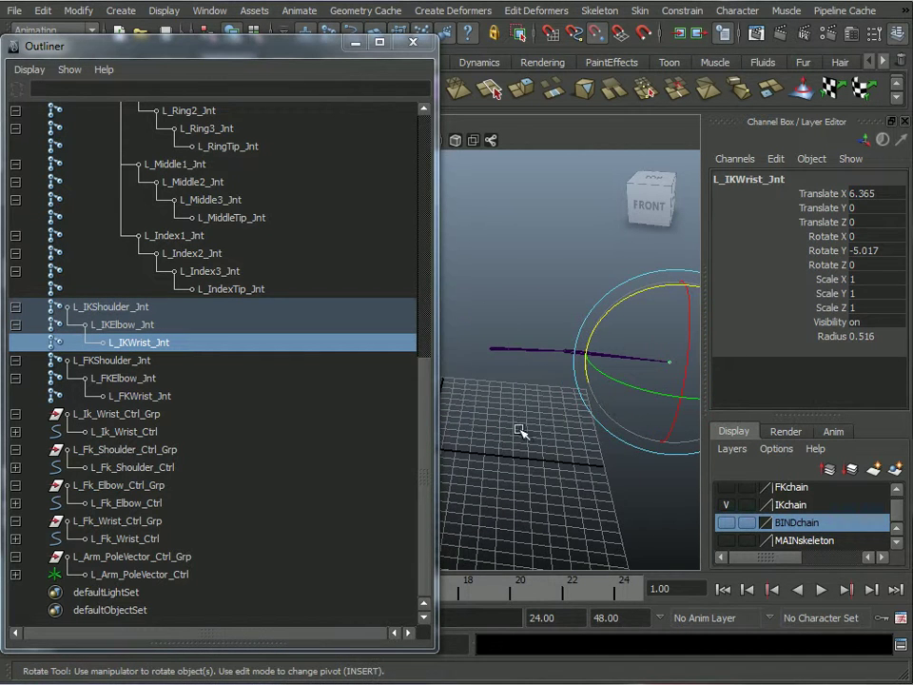
ctrl+click(115, 414)
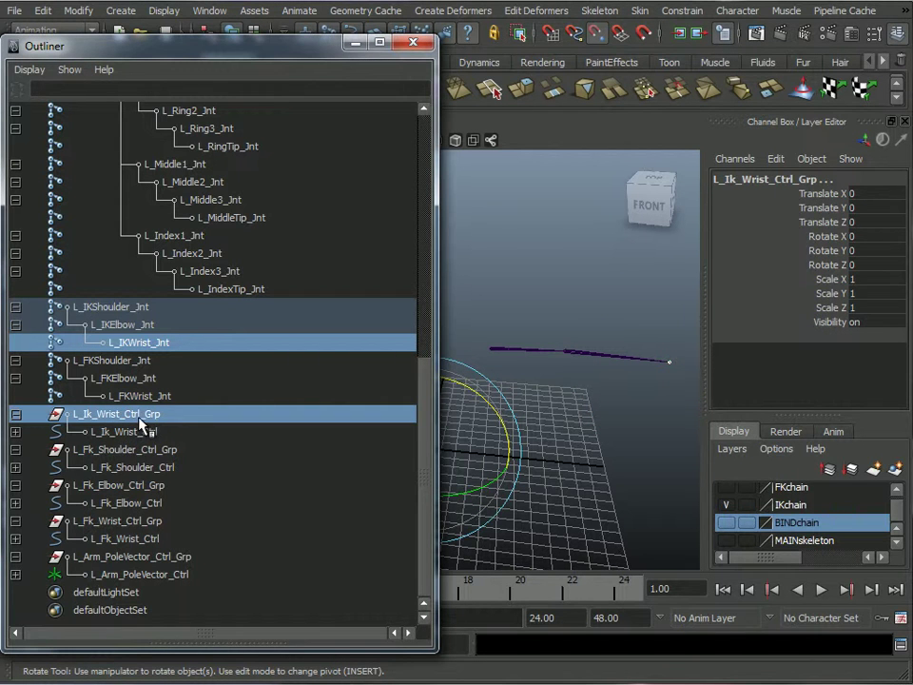
click(674, 12)
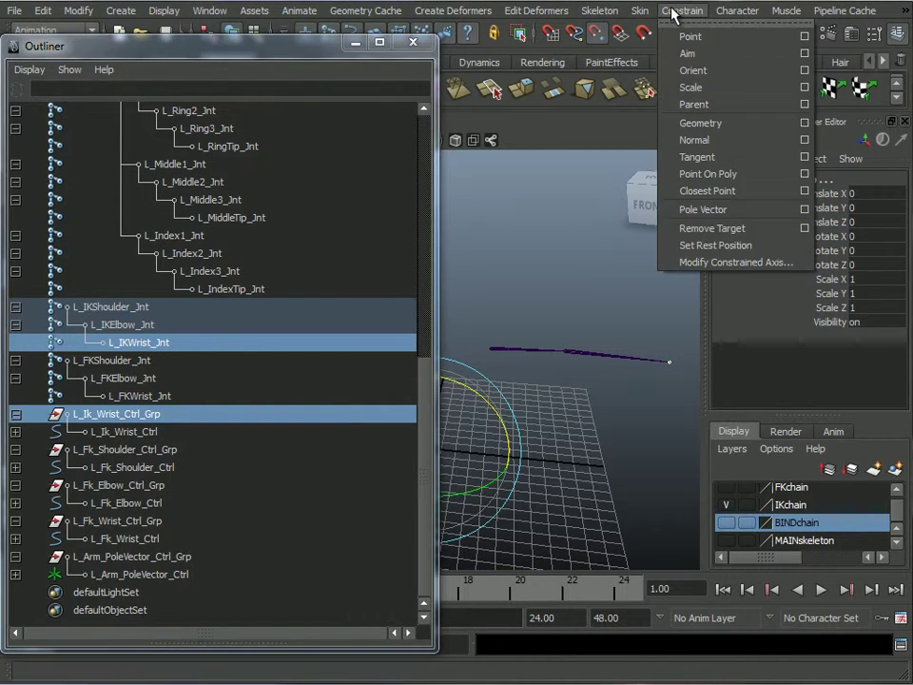
click(805, 105)
drag(34, 32, 437, 176)
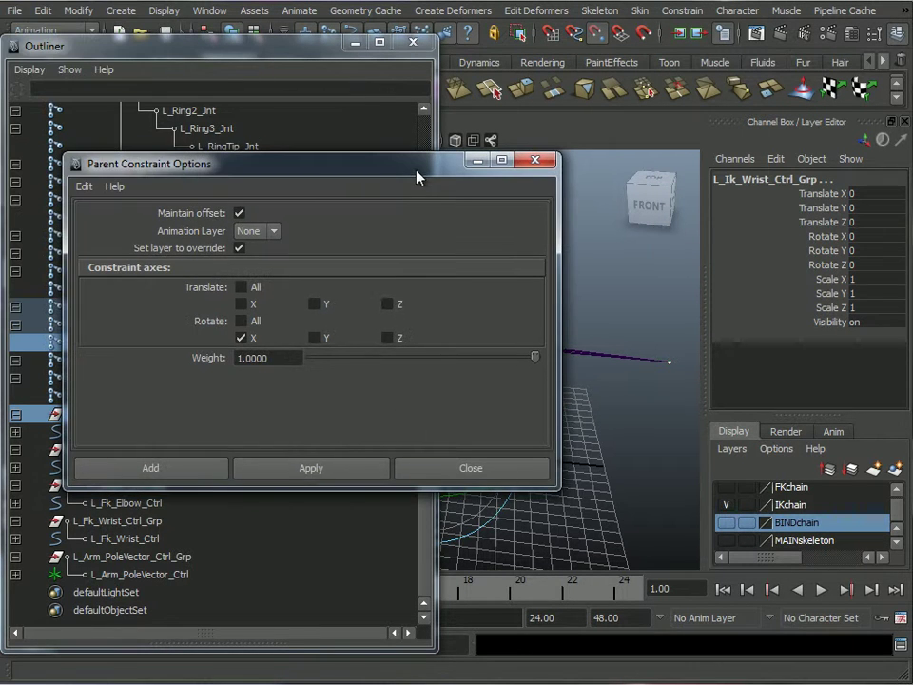
click(240, 213)
click(243, 288)
click(240, 321)
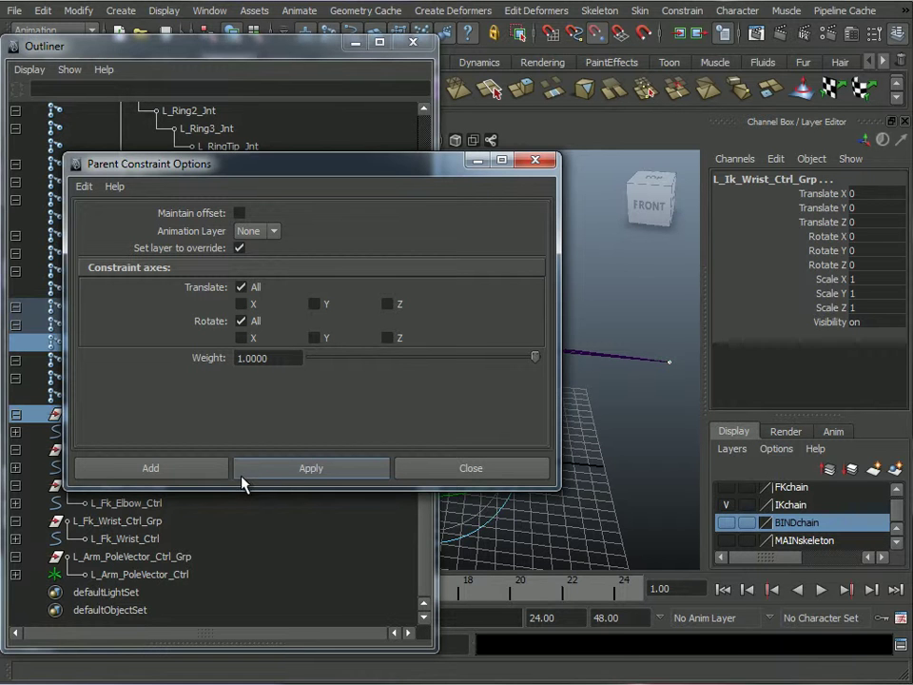
click(281, 472)
drag(325, 172, 481, 8)
alt+middle_drag(568, 430, 533, 423)
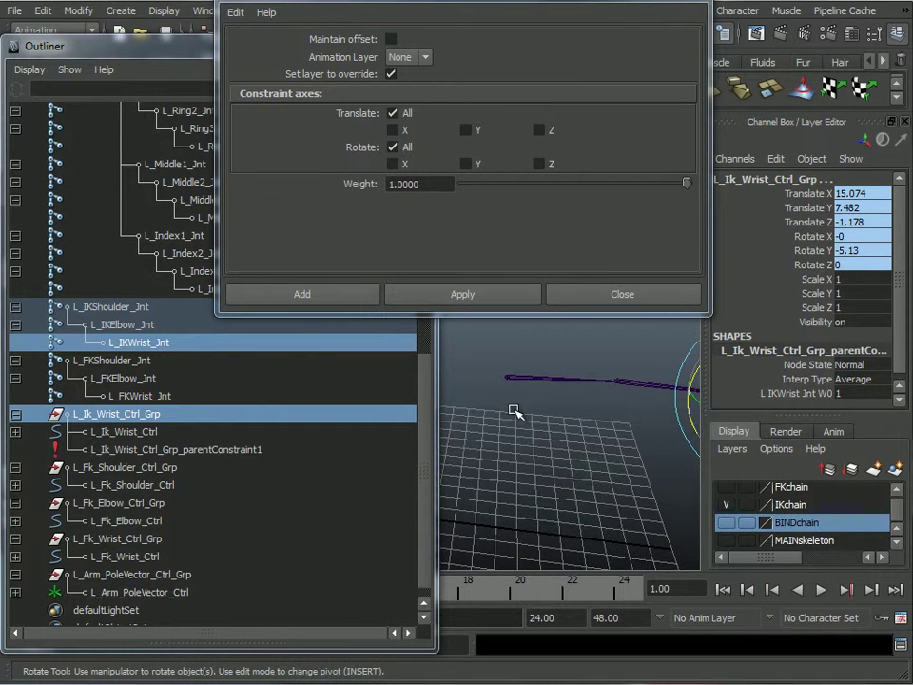
Parent-constrain L_Fk_Shoulder_Ctrl_Grp to L_IKShoulder_Jnt with the same constraint options.
click(510, 378)
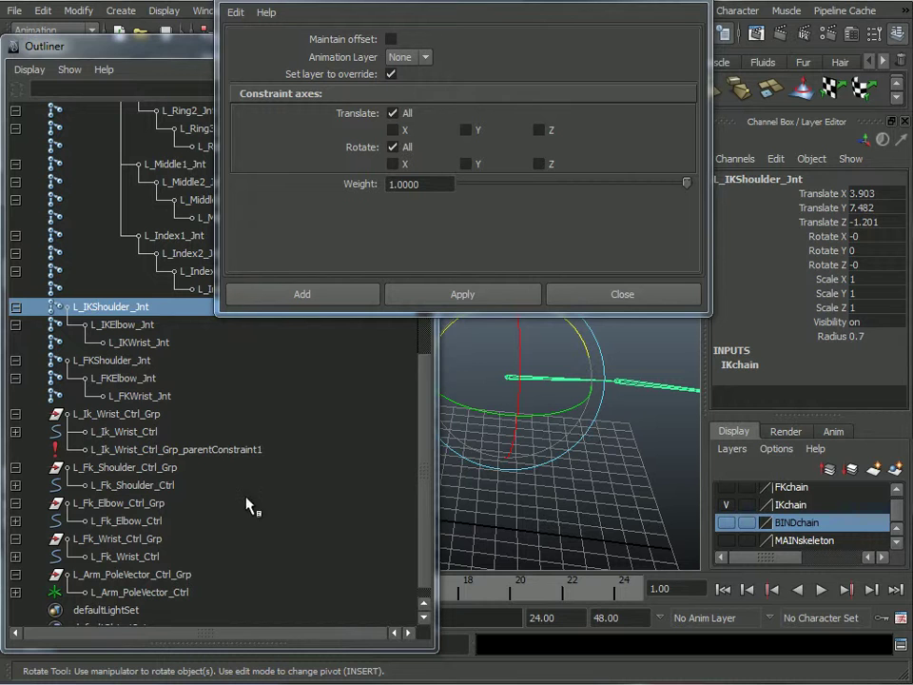
ctrl+click(140, 468)
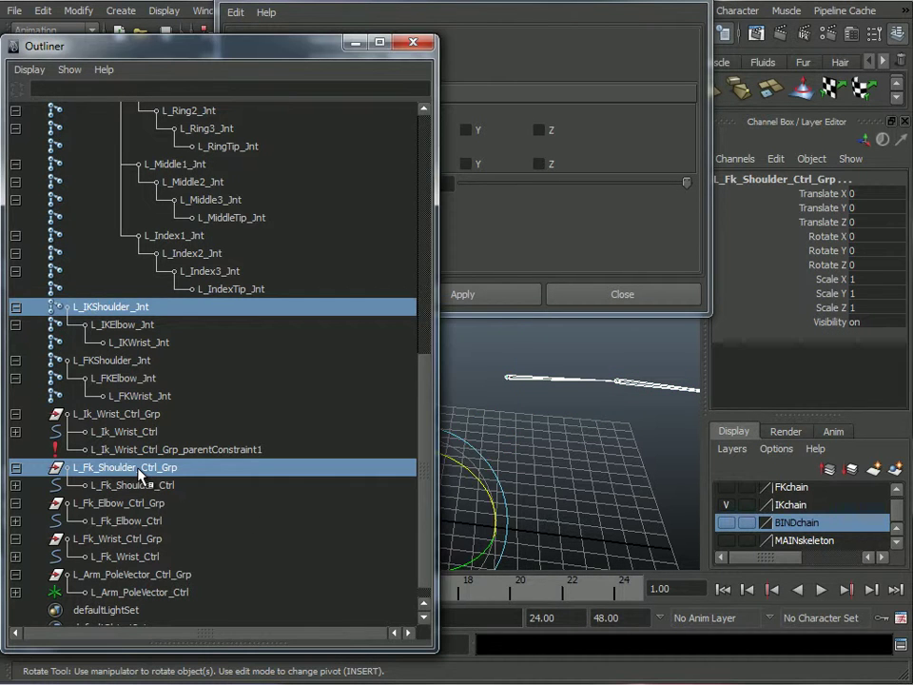
click(458, 295)
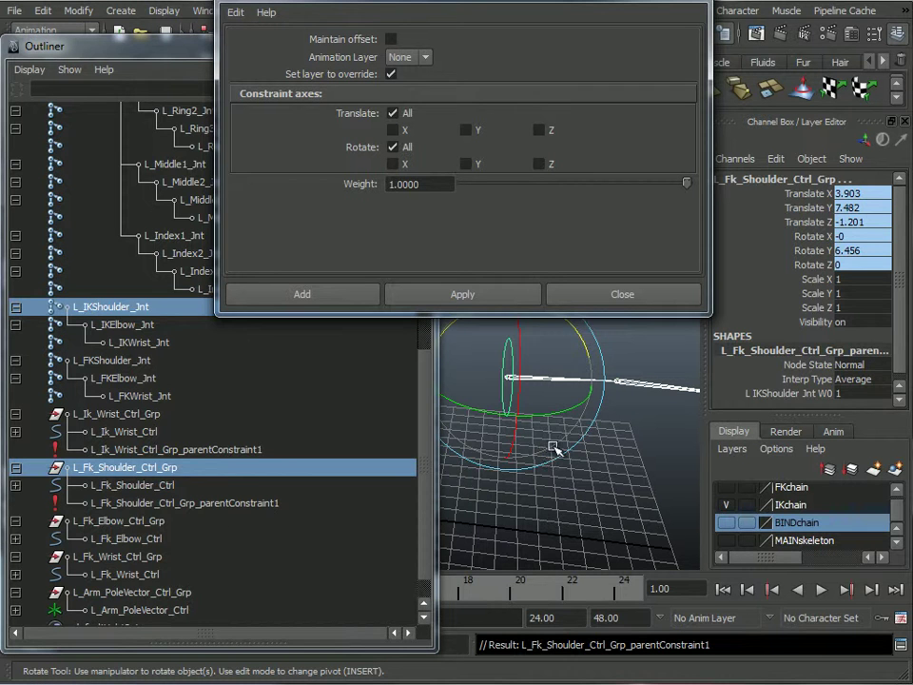
Parent-constrain L_Fk_Elbow_Ctrl_Grp to L_IKElbow_Jnt with the same constraint options.
click(640, 382)
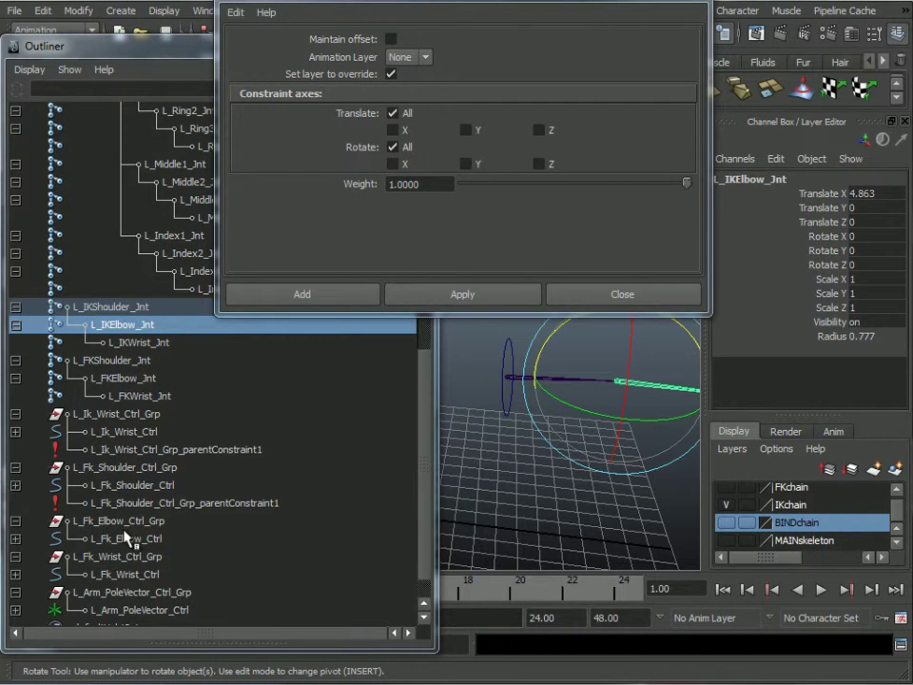
ctrl+click(134, 521)
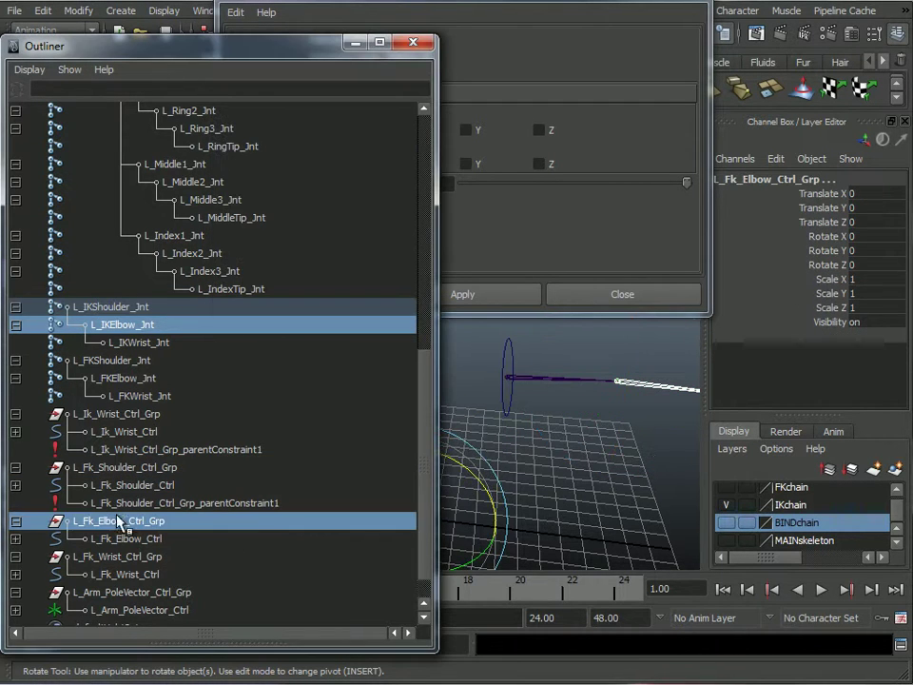
click(467, 298)
alt+middle_drag(582, 500, 526, 503)
alt+drag(526, 503, 542, 506)
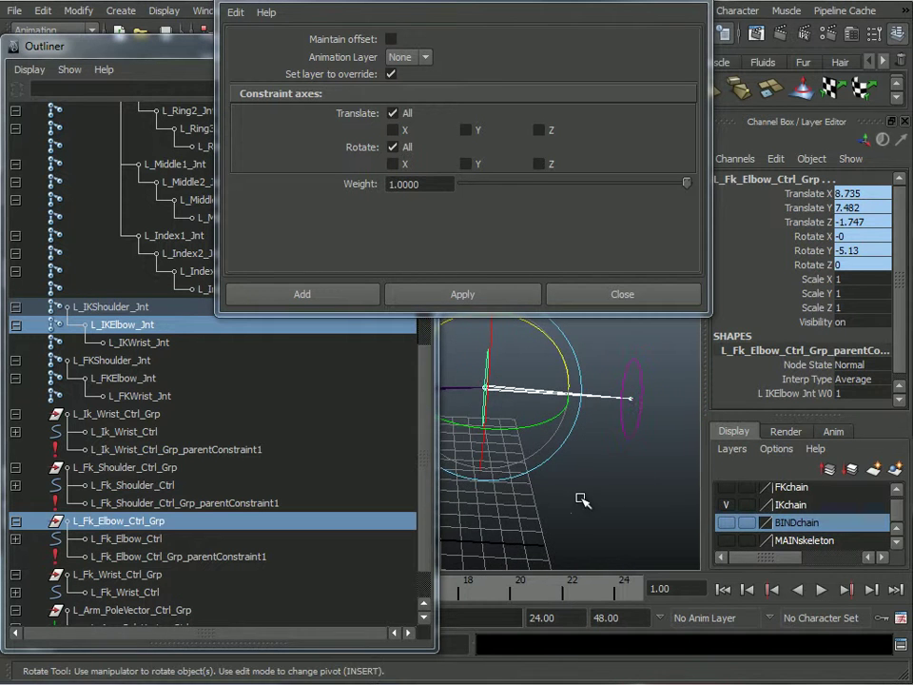
Add the L_Ik_Wrist_Ctrl curve to the IKchain layer.
alt+middle_drag(616, 448, 604, 463)
click(613, 437)
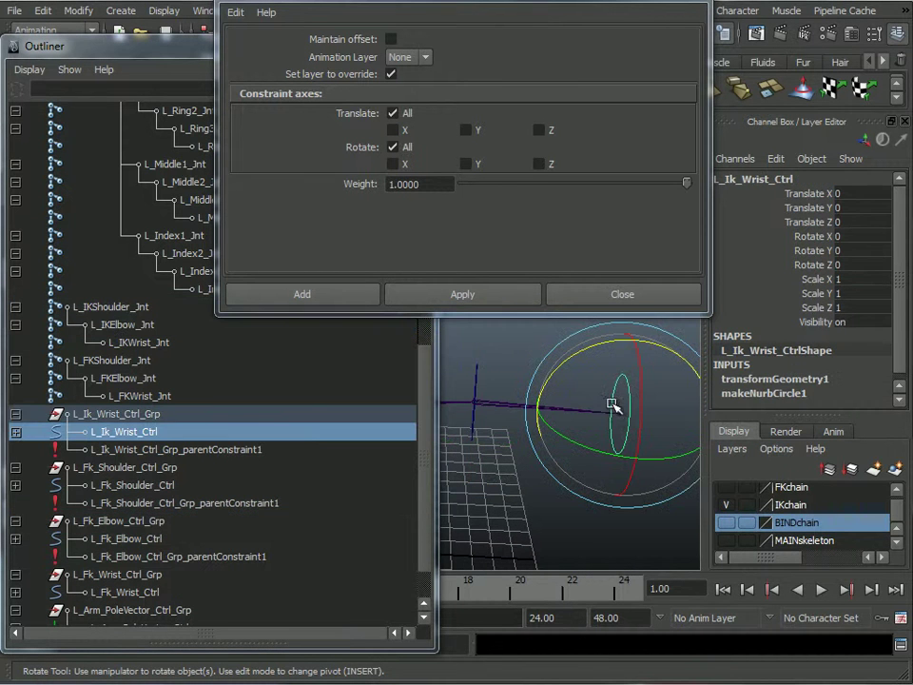
click(795, 505)
right_click(798, 505)
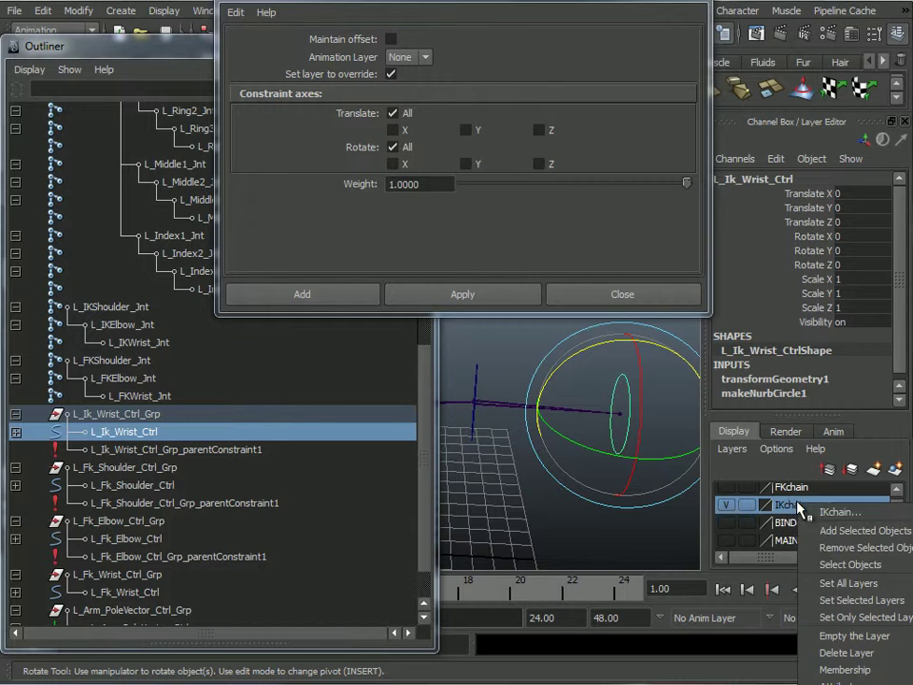
click(843, 532)
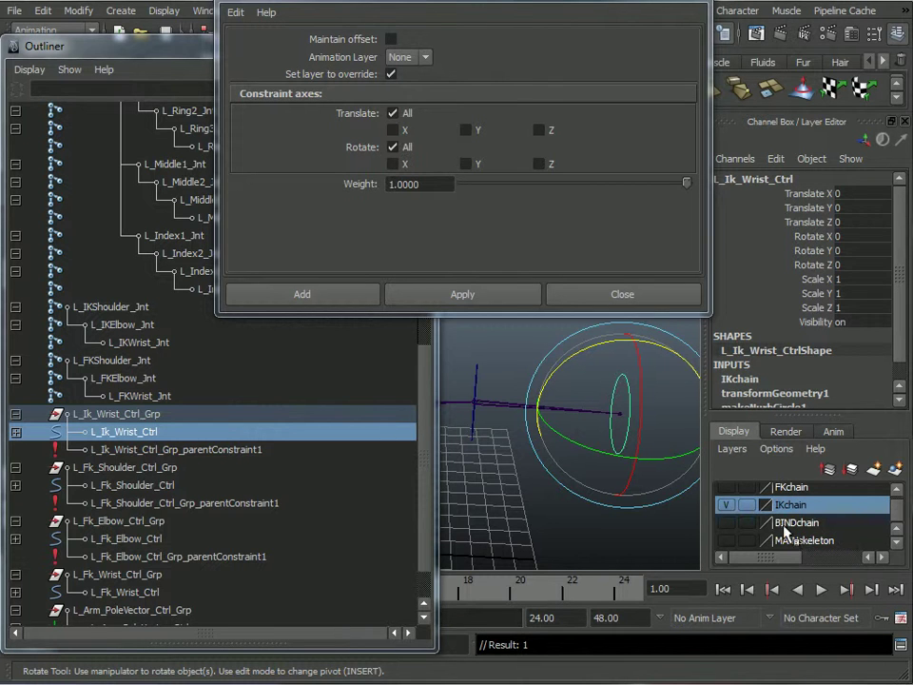
Hide the IKchain layer and show the FKchain layer in its place.
click(728, 505)
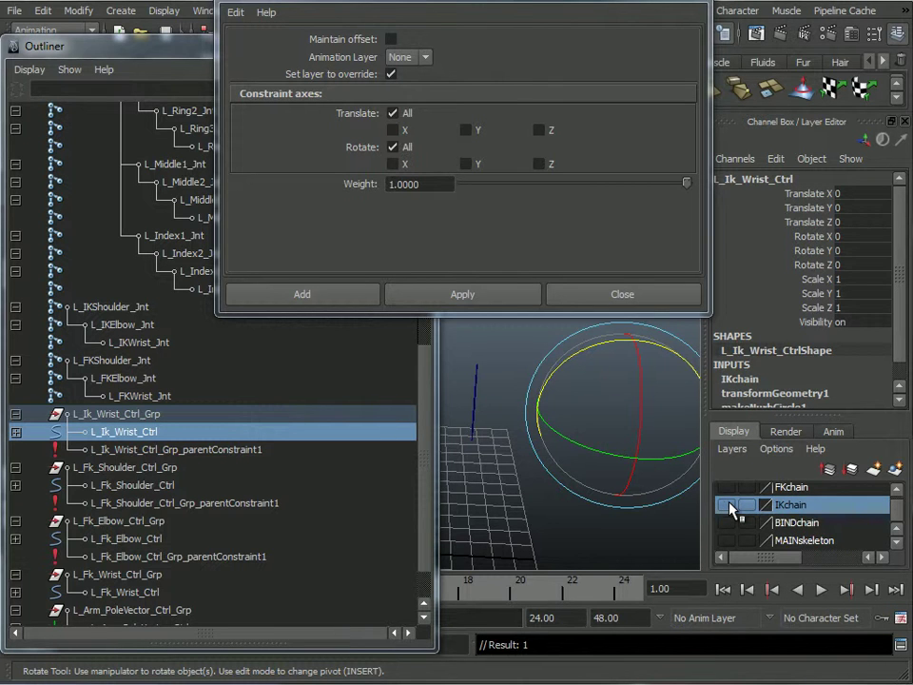
click(728, 488)
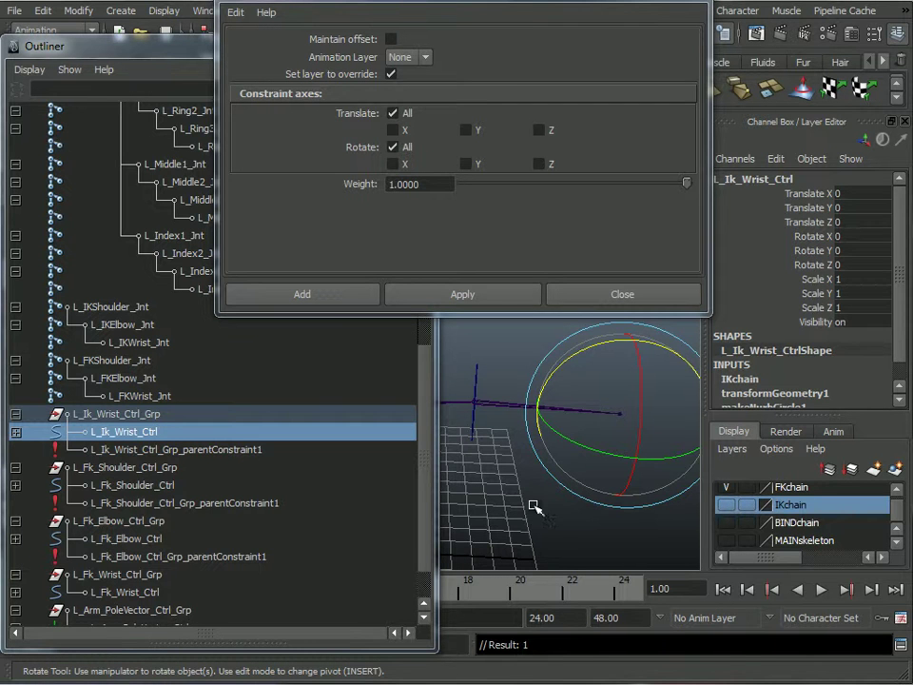
alt+middle_drag(560, 525, 517, 524)
alt+drag(517, 524, 539, 500)
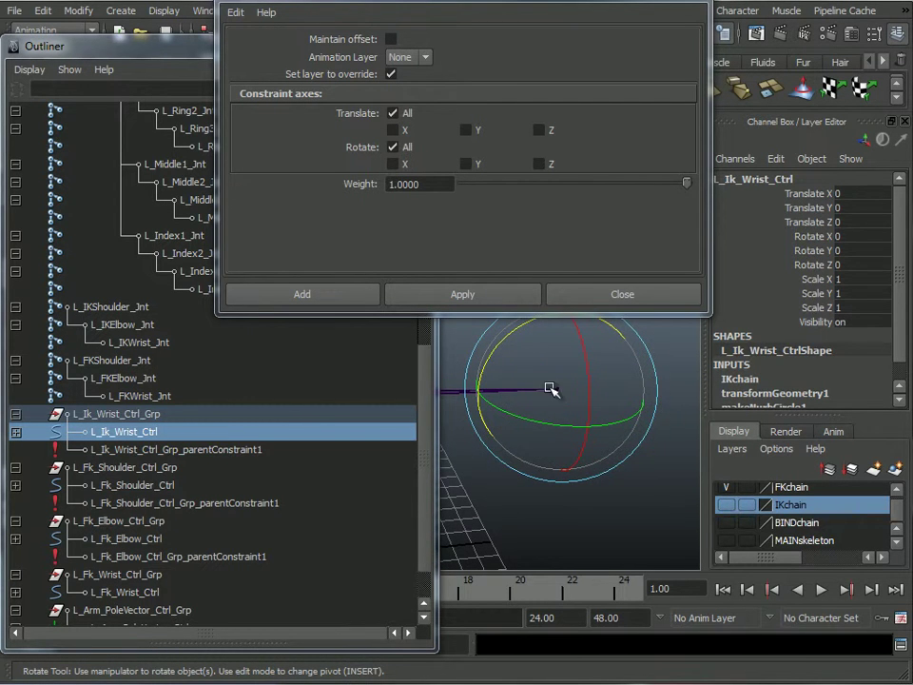
Parent-constrain L_Fk_Wrist_Ctrl_Grp to L_FKWrist_Jnt without offset on all translate and rotate axes.
click(638, 495)
click(558, 390)
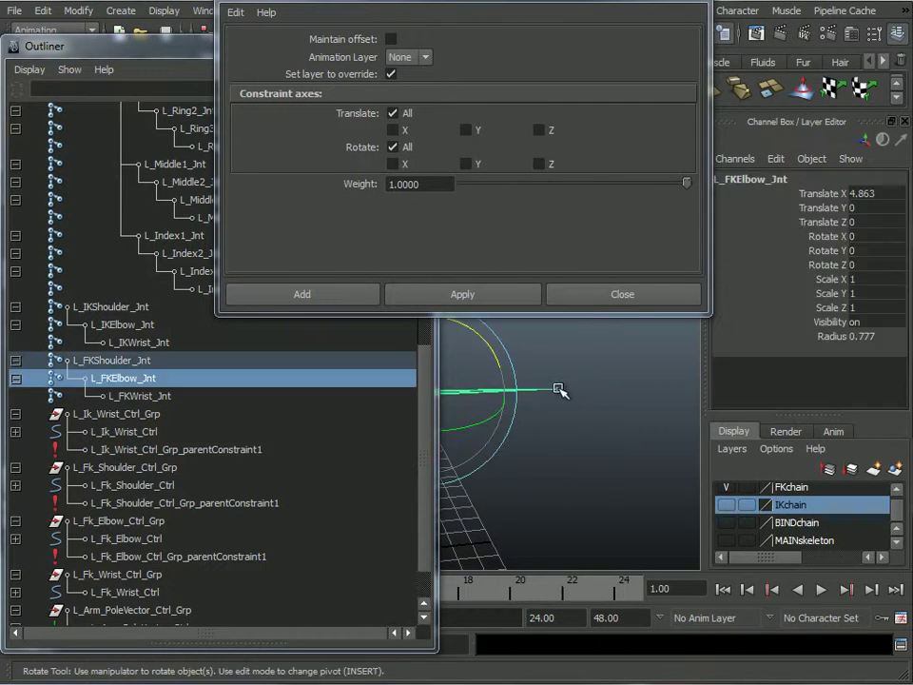
alt+right_drag(550, 441, 632, 524)
alt+middle_drag(633, 524, 459, 499)
key(e)
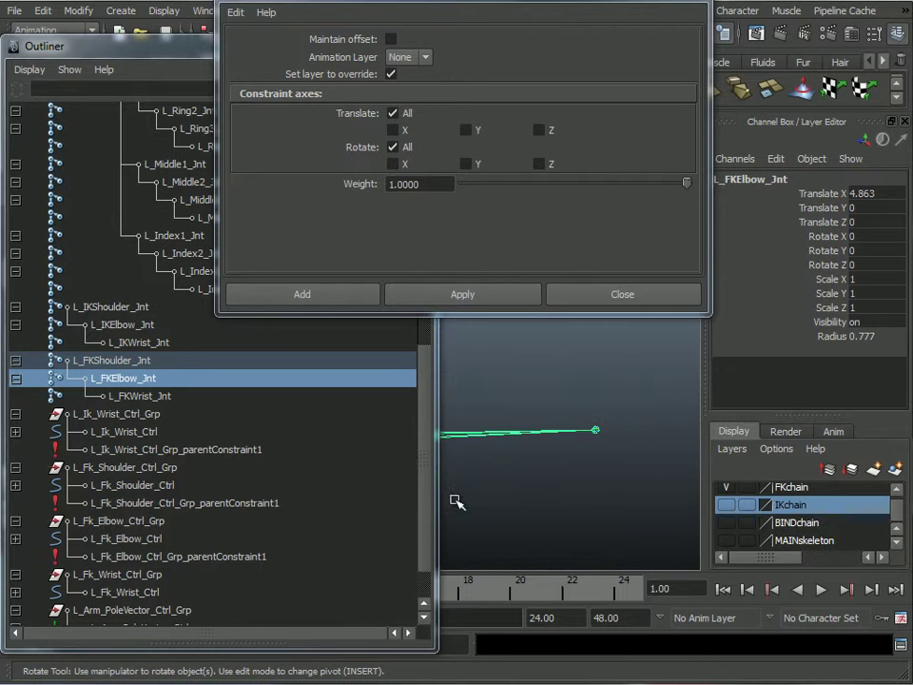
click(597, 428)
alt+middle_drag(554, 532, 547, 477)
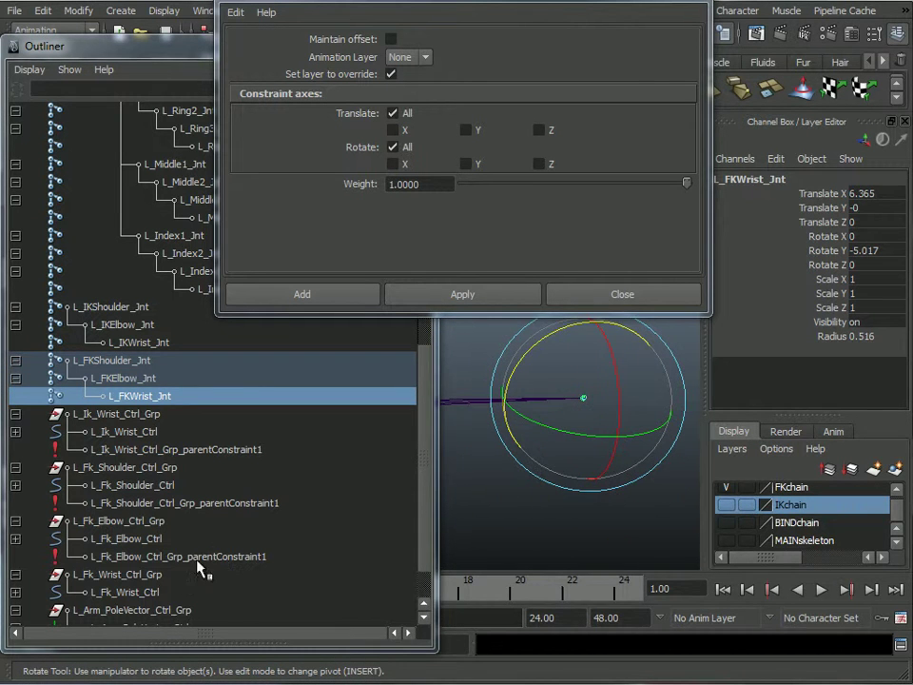
ctrl+click(121, 574)
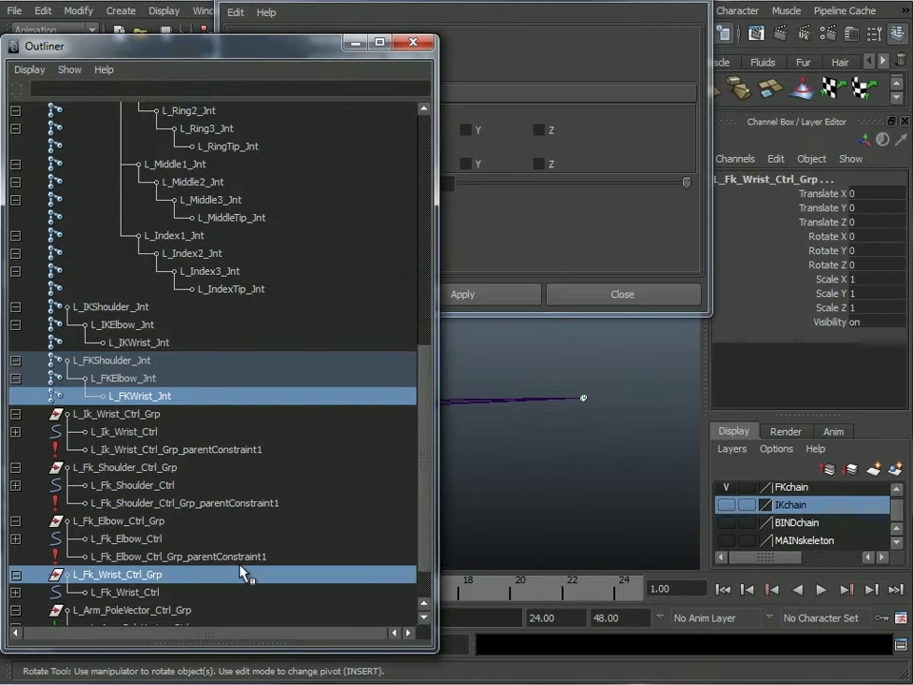
click(524, 295)
alt+right_drag(623, 486, 582, 469)
Add the FK shoulder, elbow and wrist control groups to the FKchain layer.
click(449, 402)
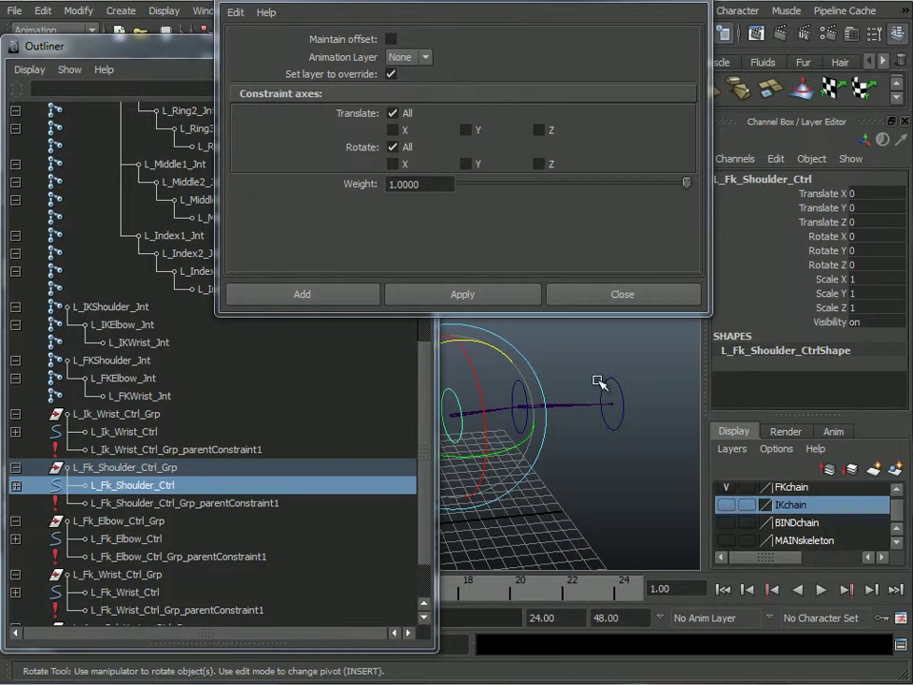
click(138, 467)
ctrl+click(119, 520)
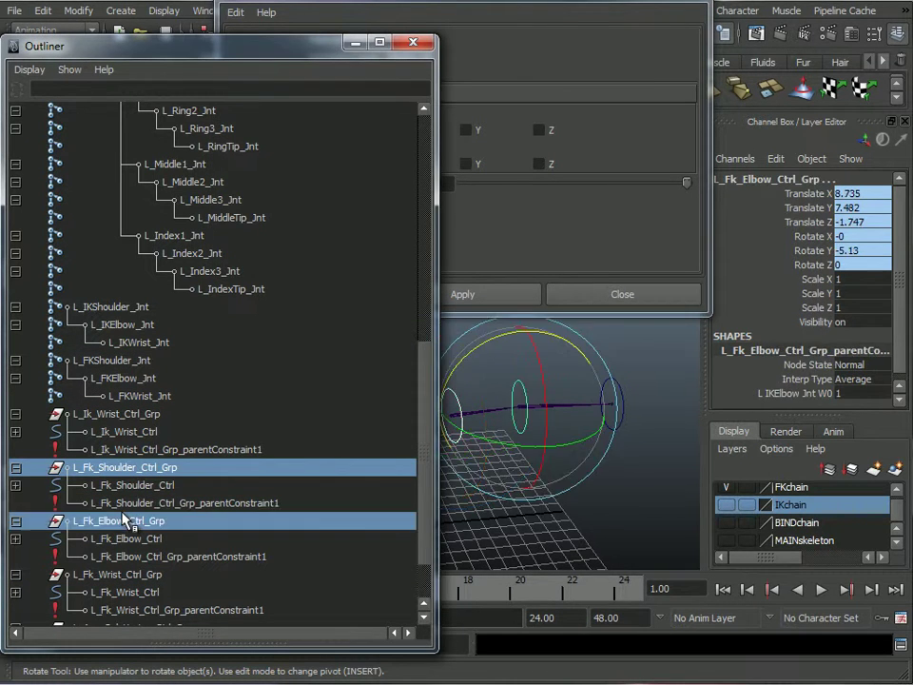
ctrl+click(119, 575)
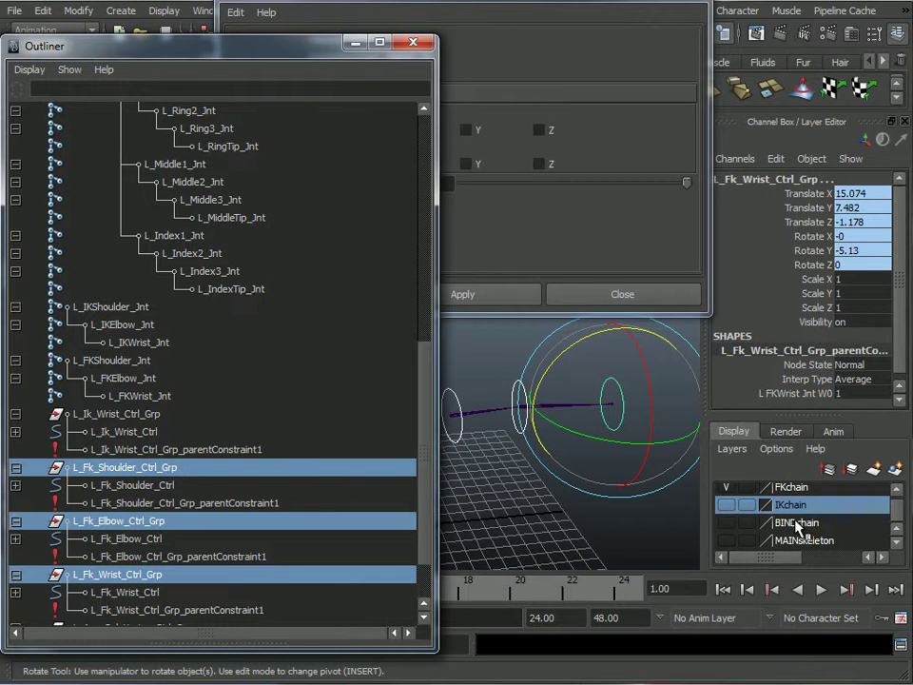
click(797, 488)
right_click(808, 489)
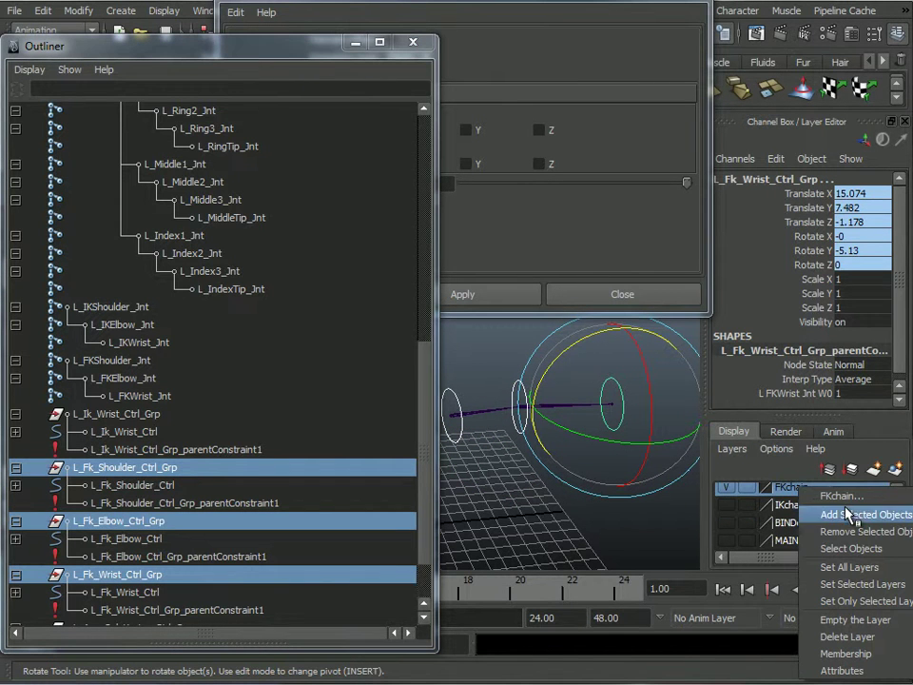
click(850, 515)
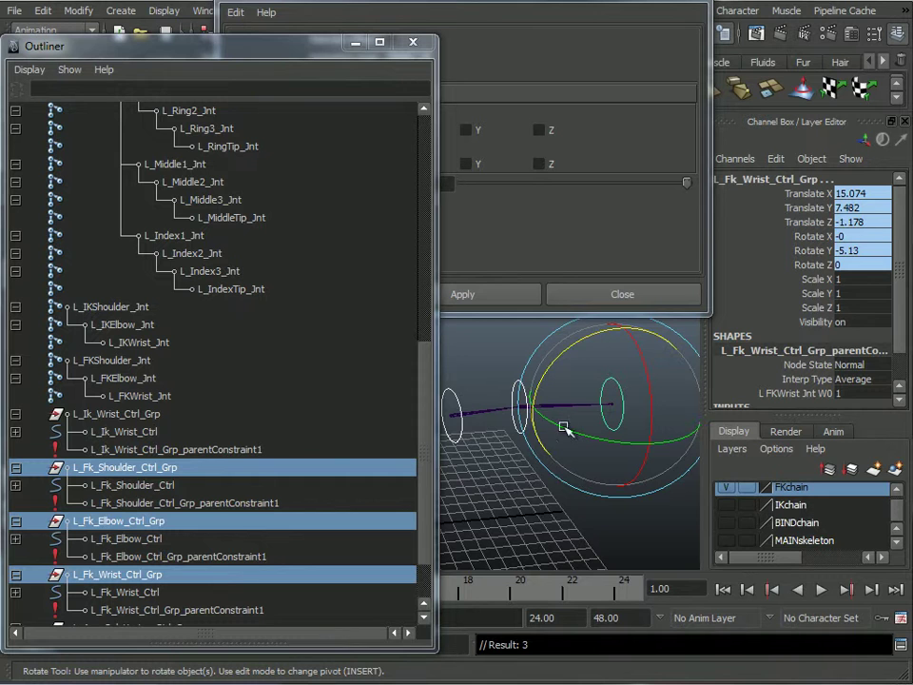
Hide the FKchain layer and turn the IKchain layer's visibility back on.
alt+middle_drag(542, 483, 566, 485)
click(724, 488)
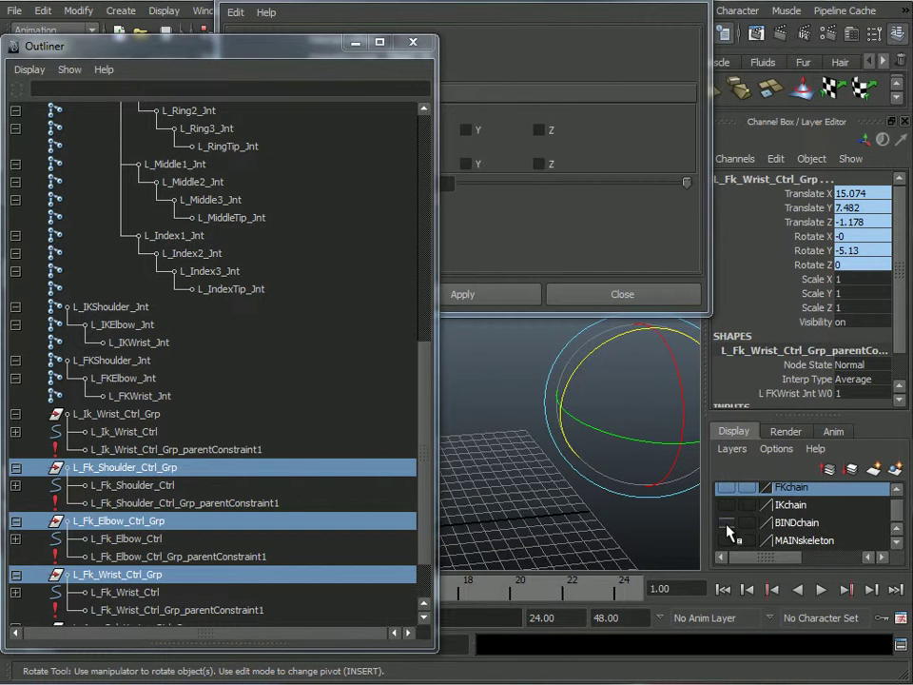
click(726, 505)
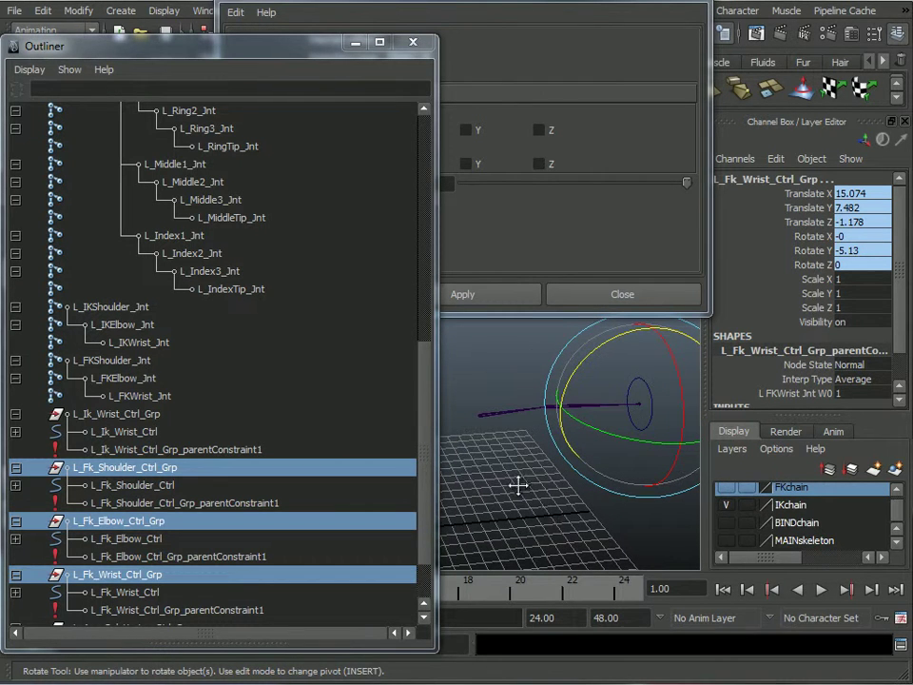
scroll(300, 487, down, 2)
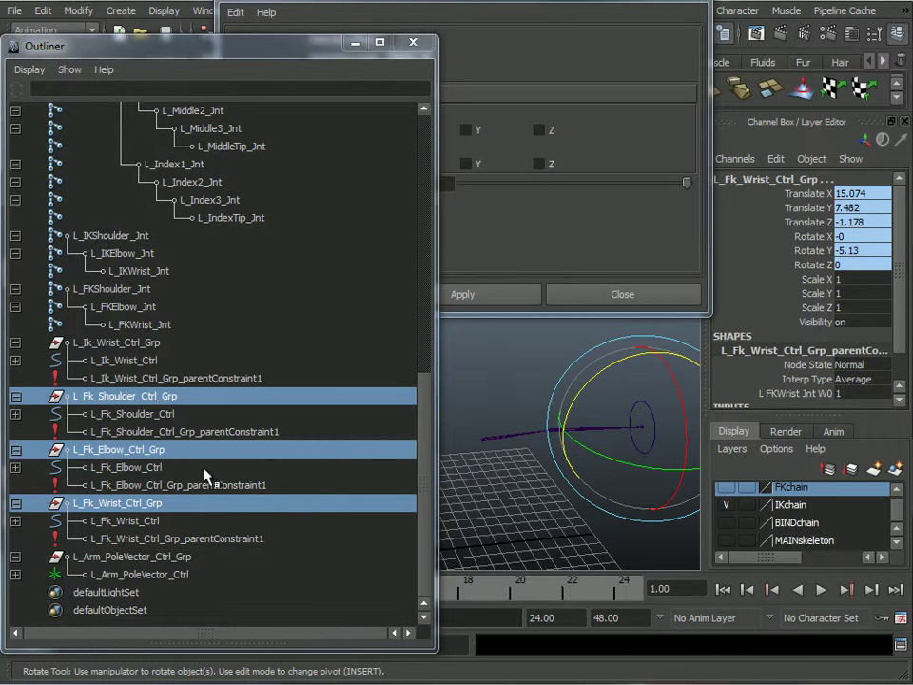
Parent-constrain L_Arm_PoleVector_Ctrl_Grp to L_IKElbow_Jnt without offset on all translate and rotate axes.
click(116, 559)
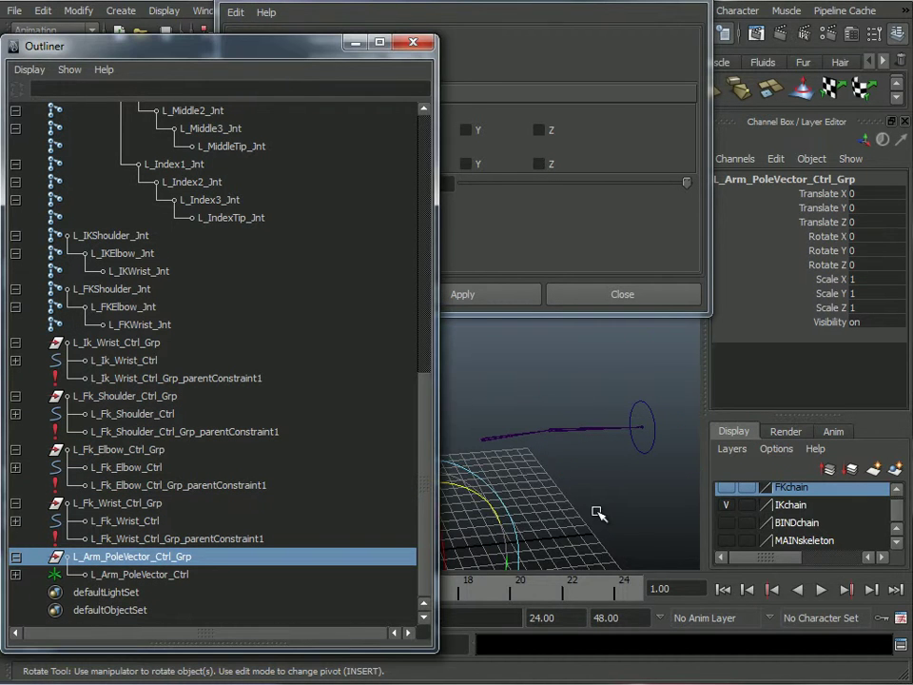
alt+middle_drag(593, 505, 648, 465)
click(624, 375)
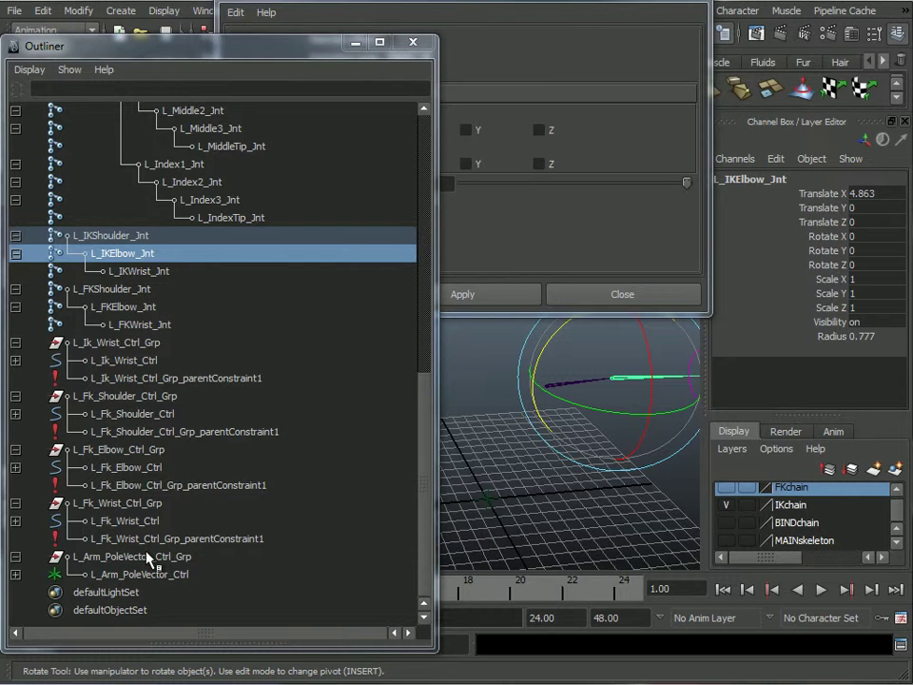
ctrl+click(347, 558)
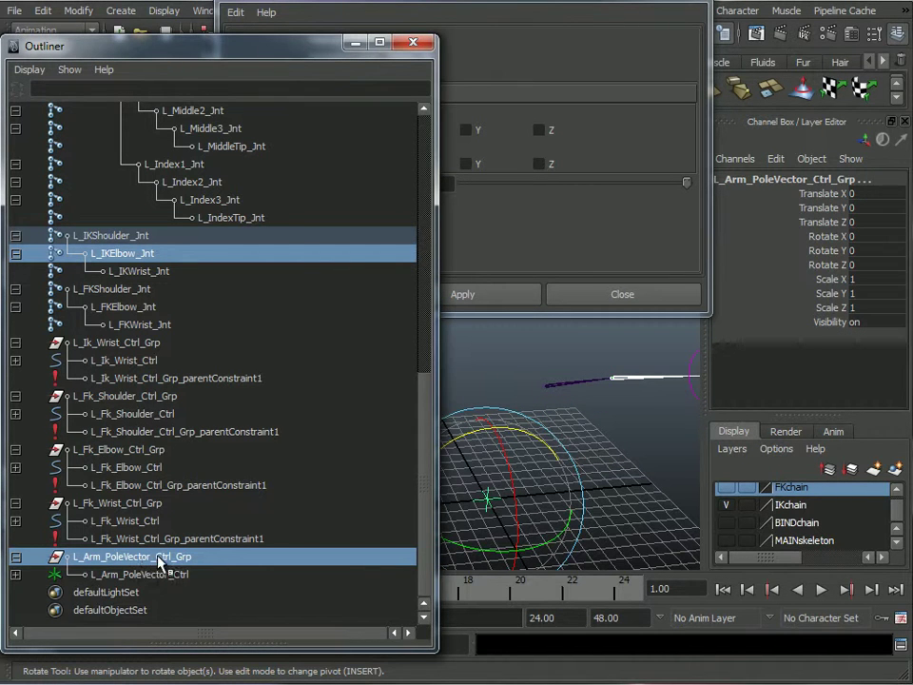
alt+middle_drag(620, 444, 621, 436)
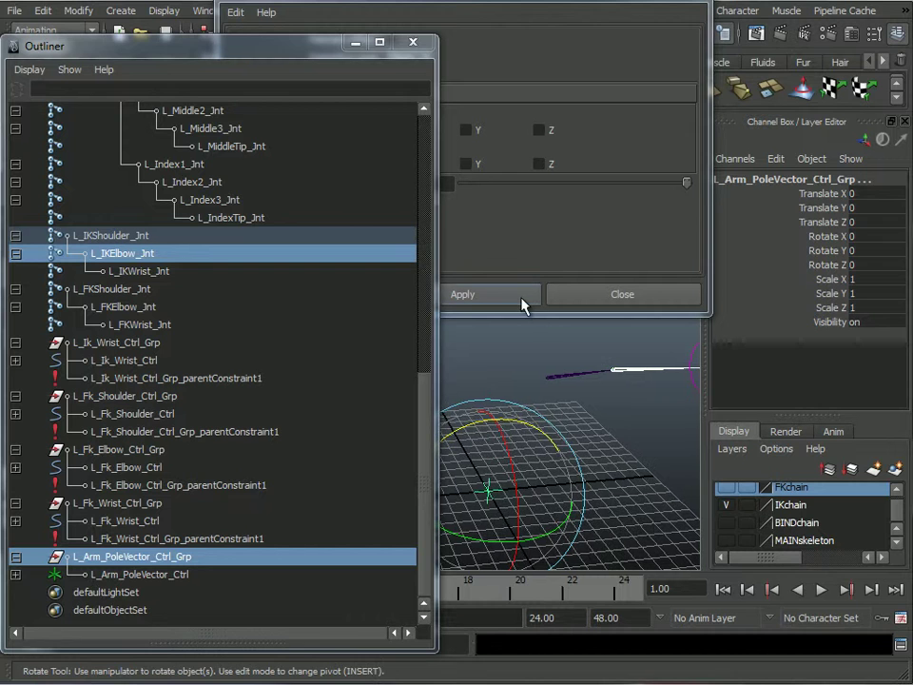
click(523, 301)
Delete the parent constraints under the IK wrist, FK shoulder, FK elbow, FK wrist and arm pole vector control groups.
alt+drag(546, 510, 525, 509)
click(103, 379)
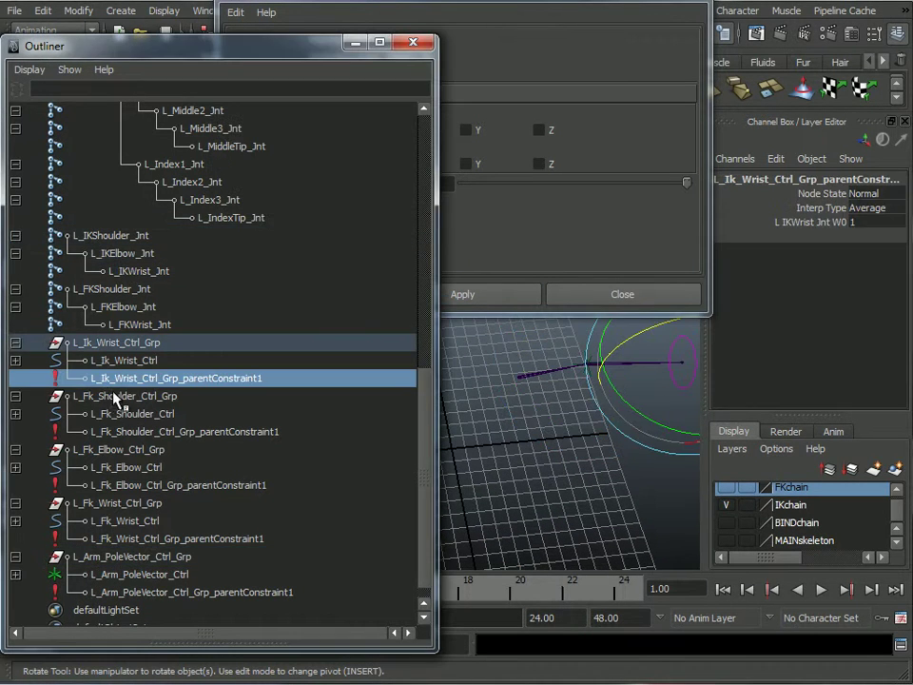
ctrl+click(119, 432)
ctrl+click(126, 486)
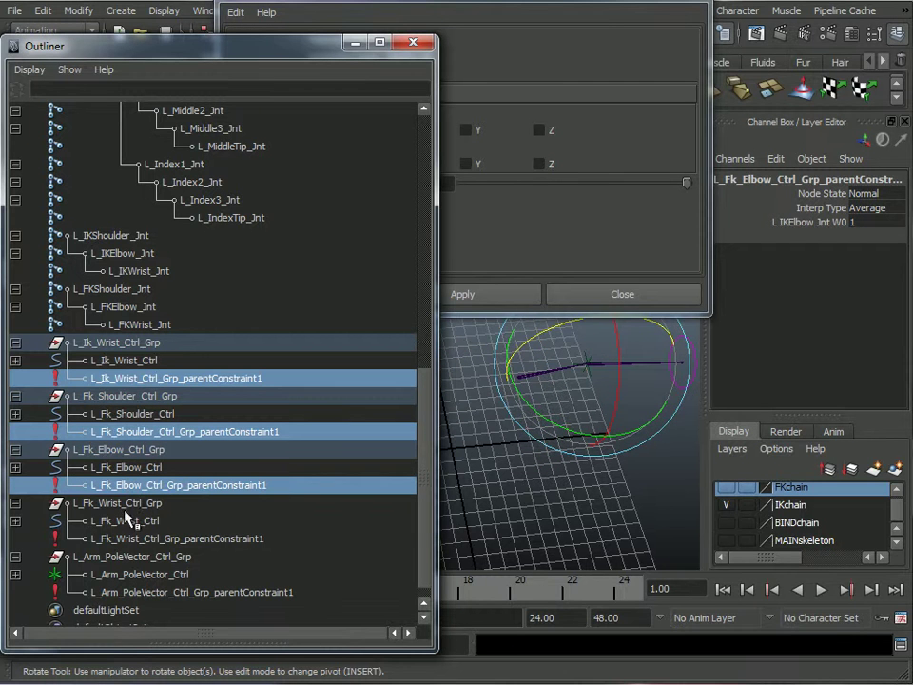
ctrl+click(127, 540)
ctrl+click(126, 593)
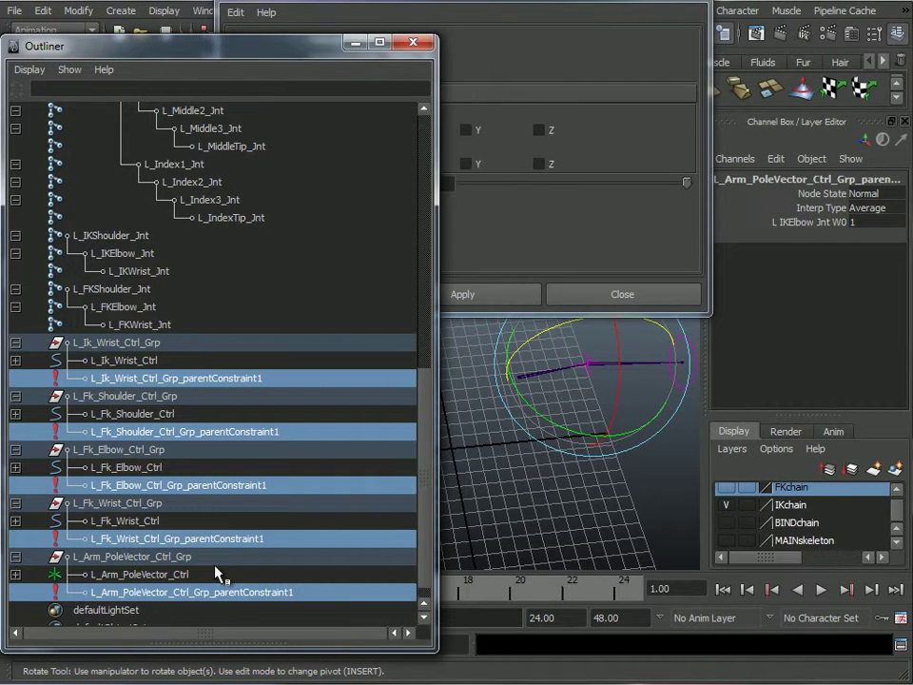
key(Delete)
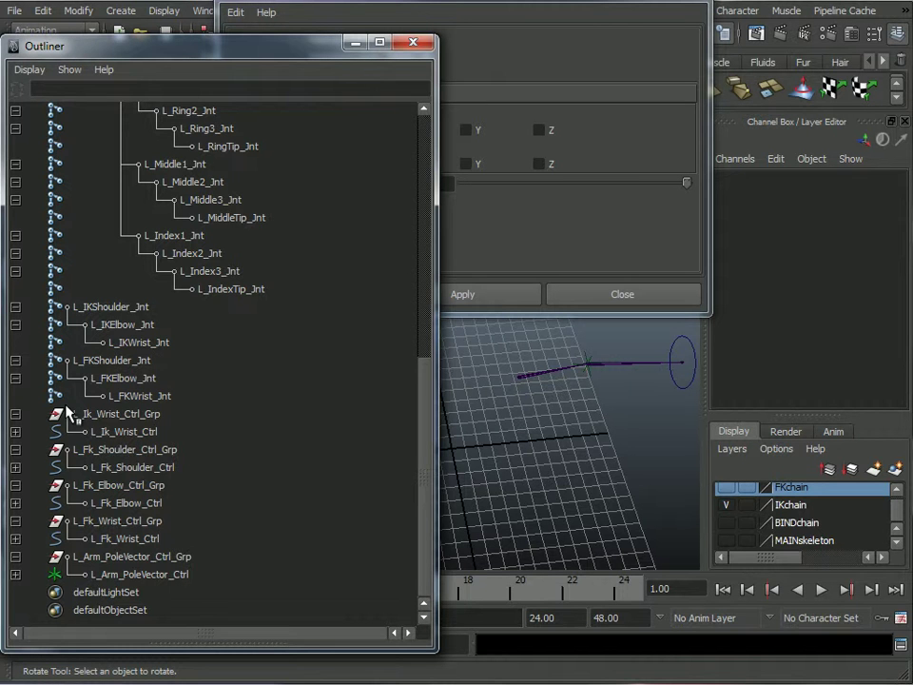
Select L_Arm_PoleVector_Ctrl_Grp with the Move tool and minimize the Parent Constraint Options window.
alt+drag(532, 428, 576, 460)
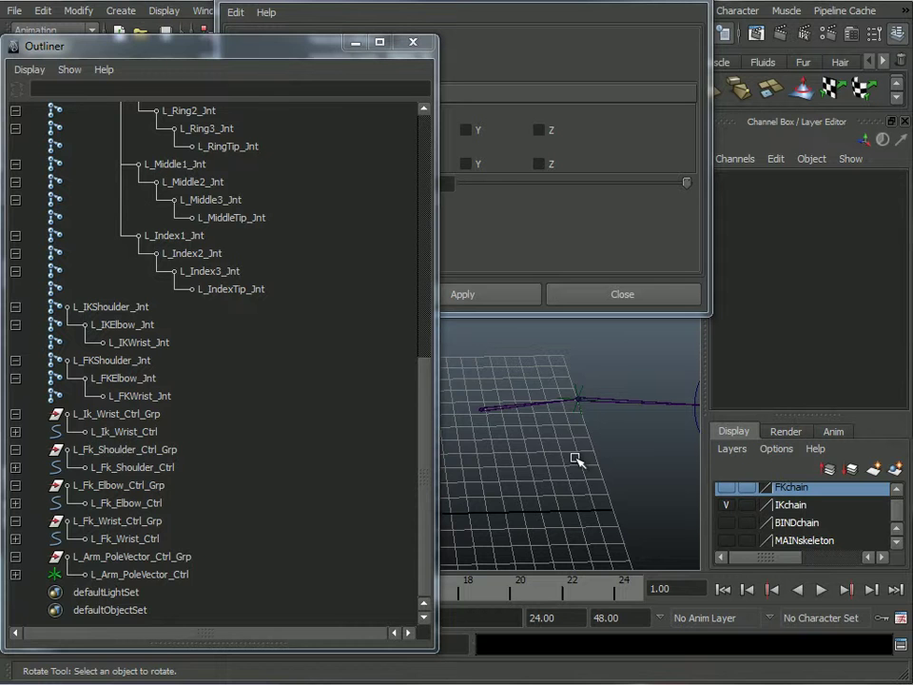
click(583, 387)
alt+right_drag(582, 387, 593, 507)
alt+drag(593, 507, 536, 477)
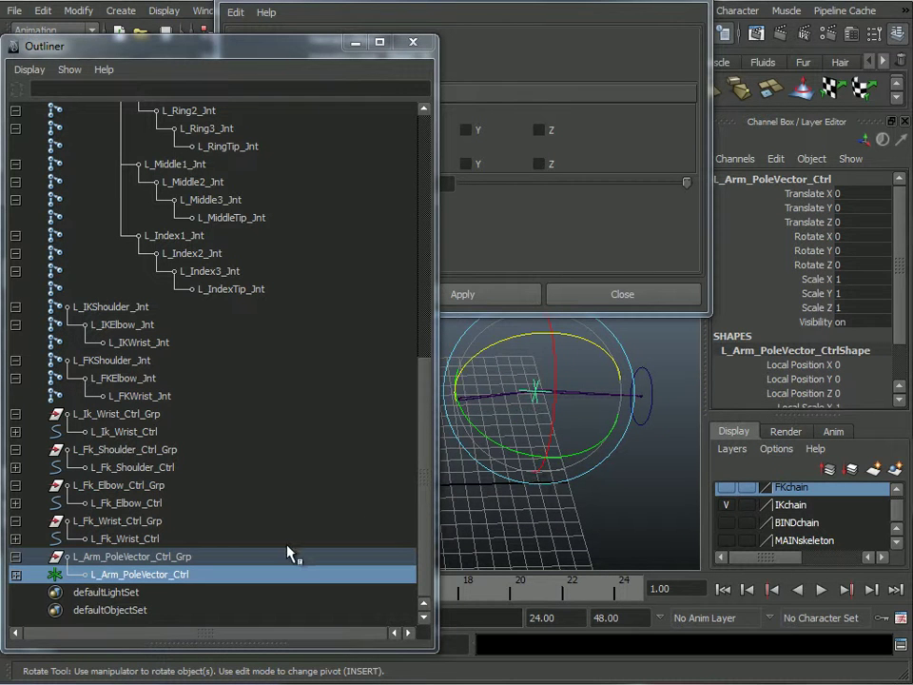
click(116, 556)
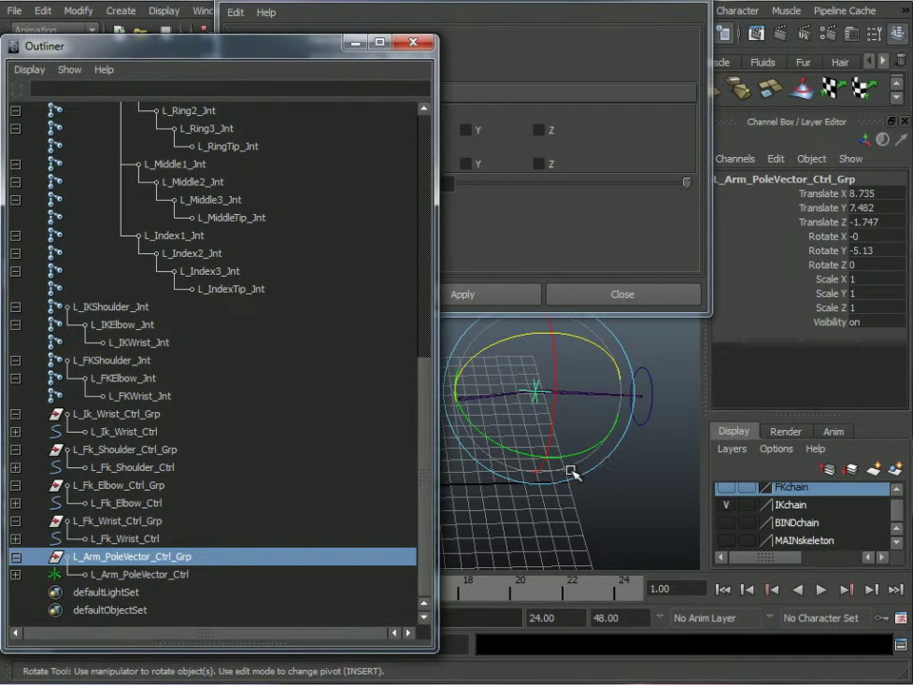
alt+drag(503, 519, 585, 551)
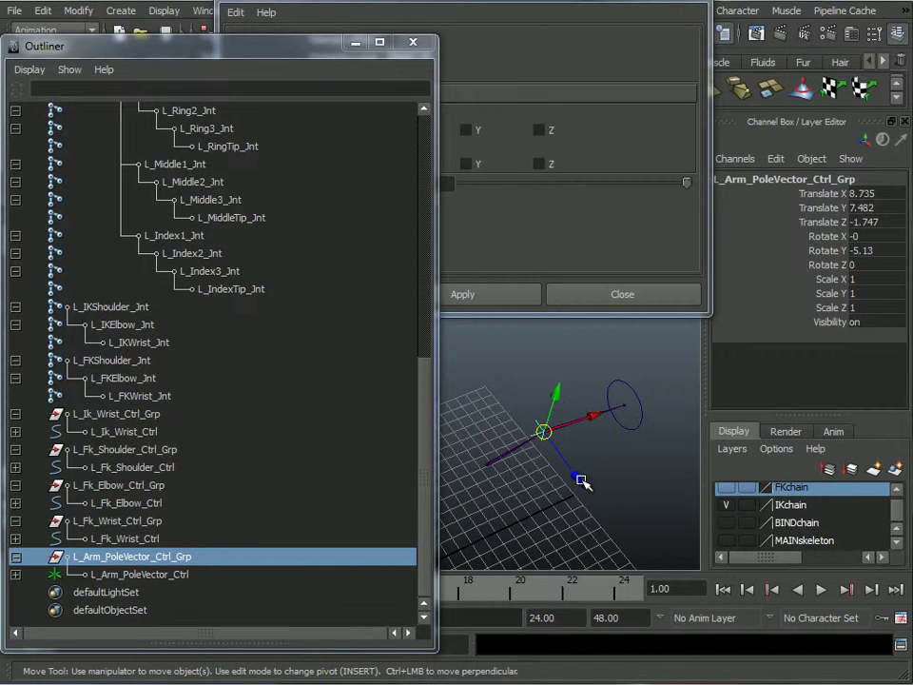
drag(583, 480, 557, 454)
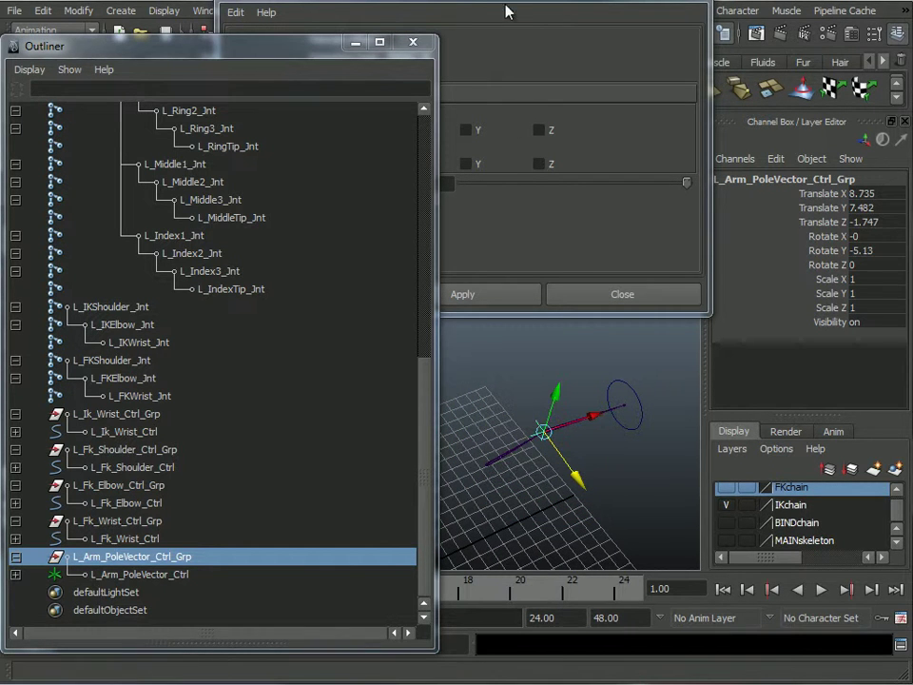
drag(505, 4, 428, 72)
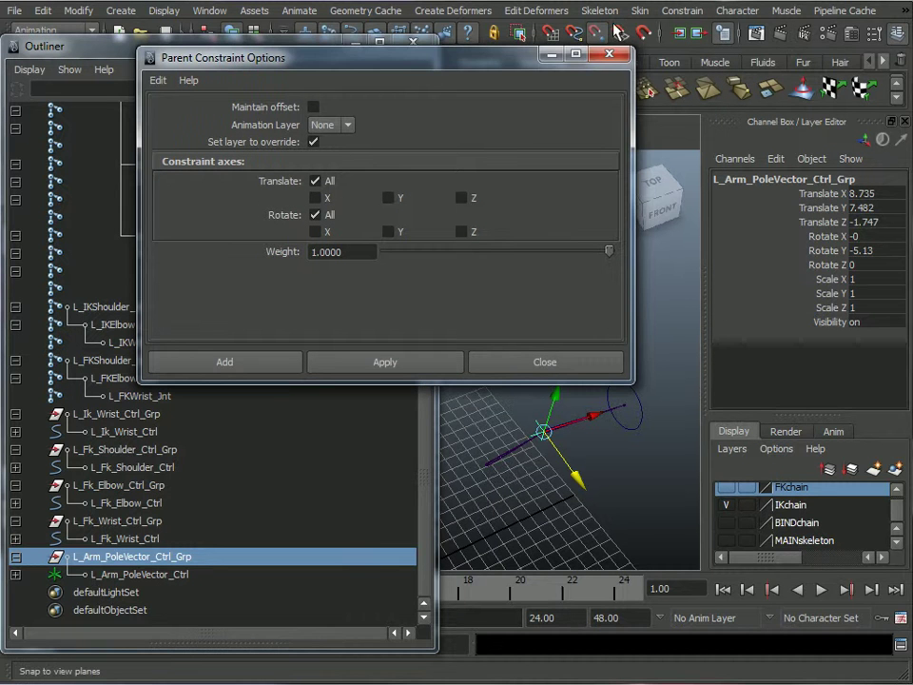
click(549, 59)
Move L_Arm_PoleVector_Ctrl_Grp backward from the elbow along its own Z axis to about Translate X 10 and Z -15.9.
drag(577, 482, 546, 441)
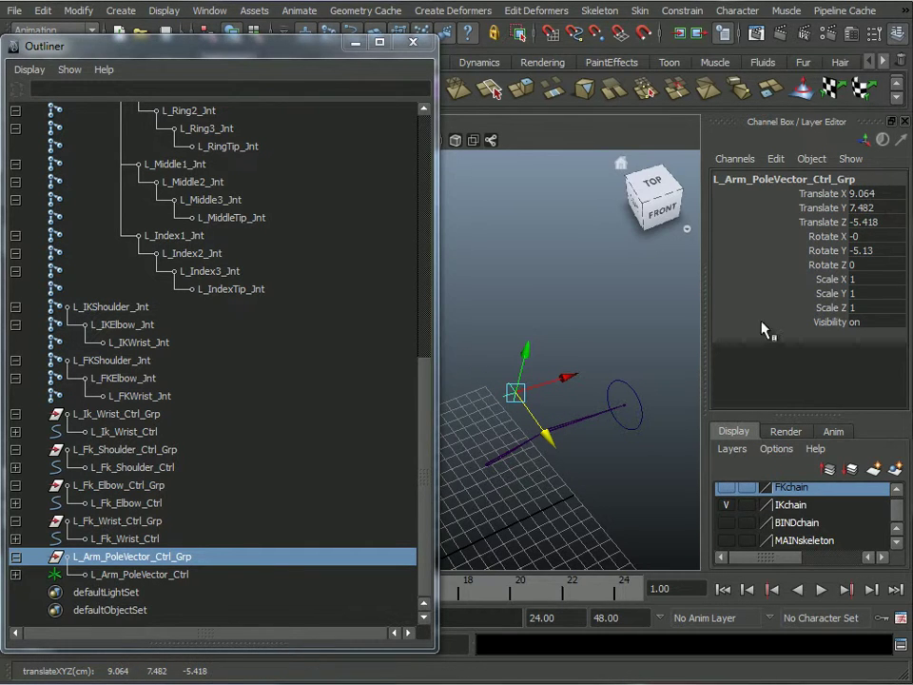
key(ctrl+z)
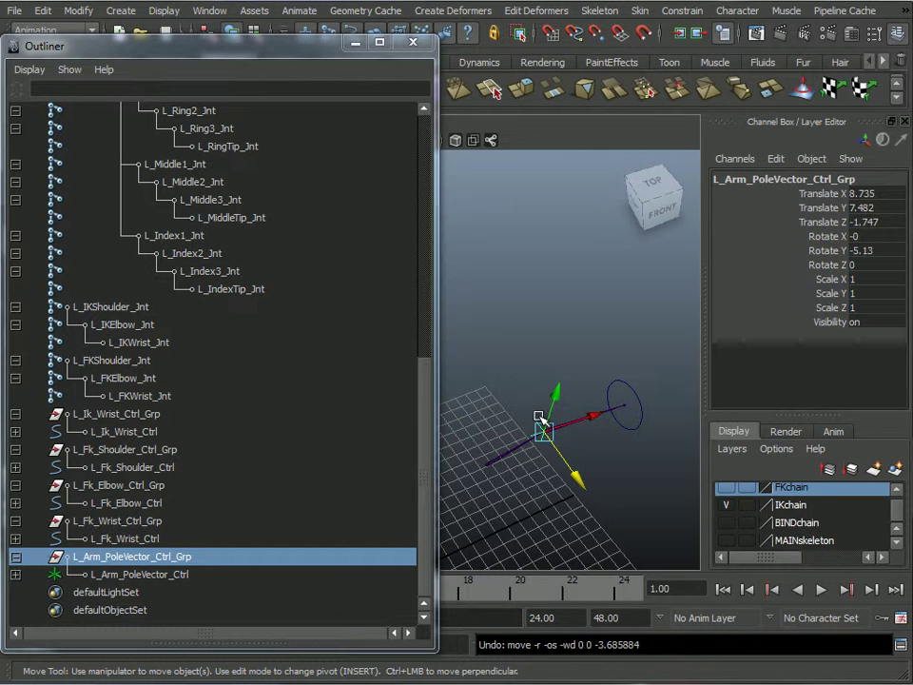
alt+drag(546, 473, 586, 513)
alt+middle_drag(578, 458, 562, 497)
alt+drag(560, 453, 471, 354)
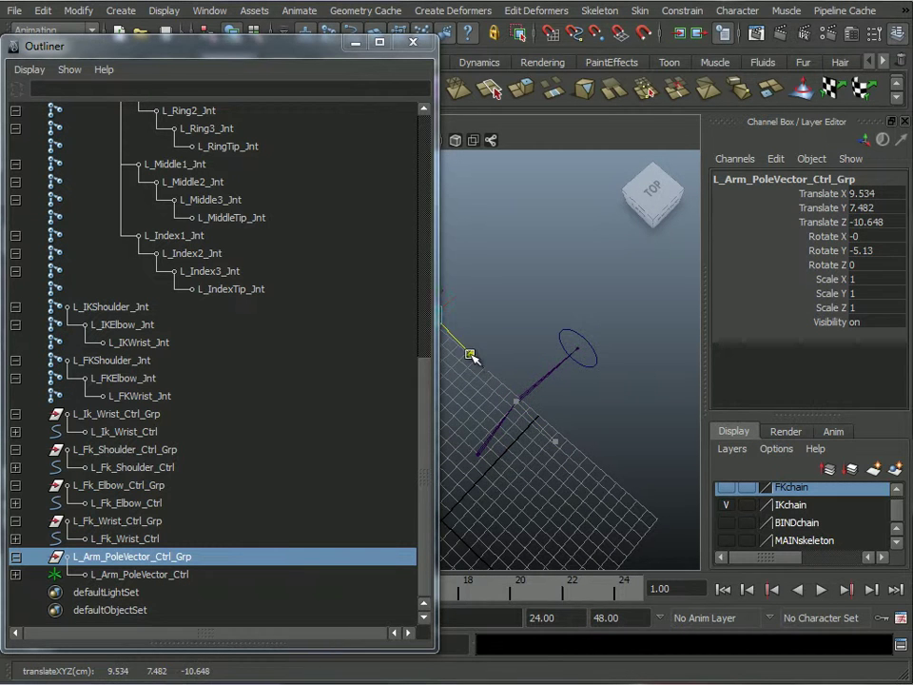
alt+middle_drag(520, 425, 596, 472)
alt+drag(596, 473, 503, 466)
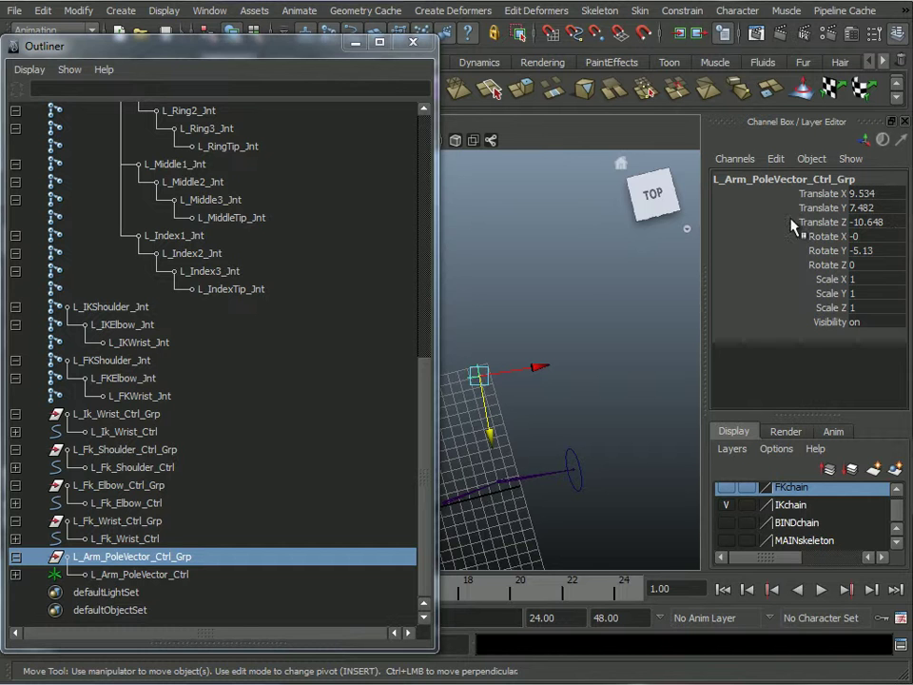
drag(489, 436, 483, 374)
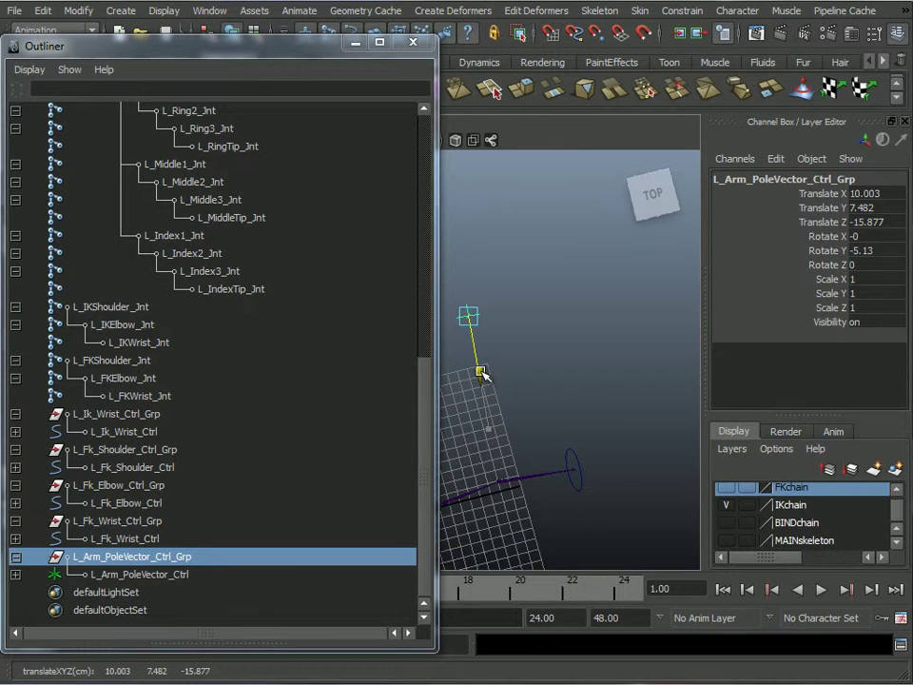
Examine the pole vector group's position behind the arm from several angles along with its translate values.
alt+right_drag(519, 410, 457, 371)
alt+middle_drag(491, 391, 599, 381)
alt+drag(600, 382, 471, 373)
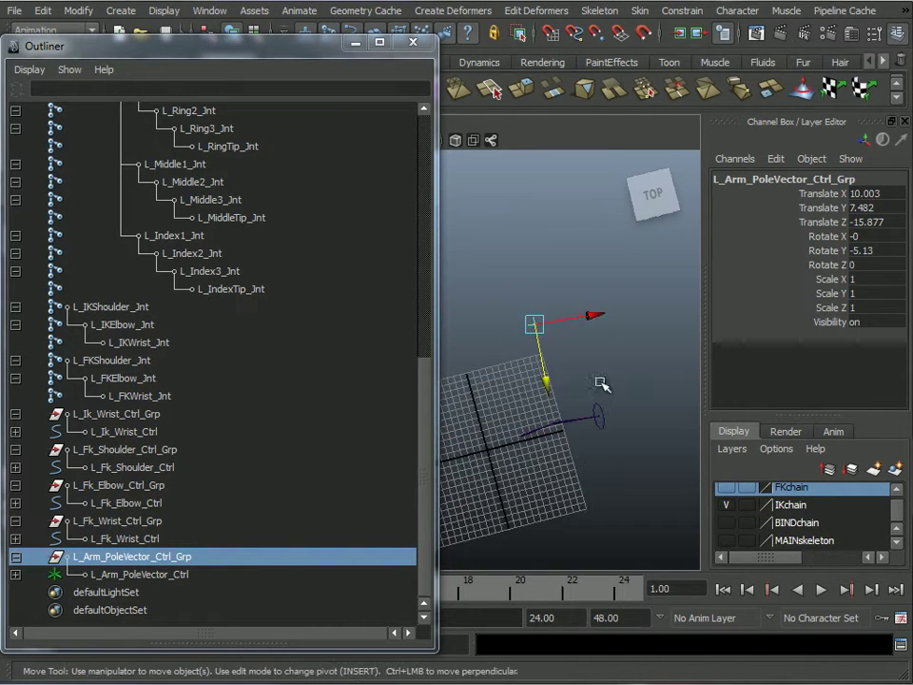
alt+middle_drag(545, 369, 580, 483)
alt+drag(524, 455, 501, 440)
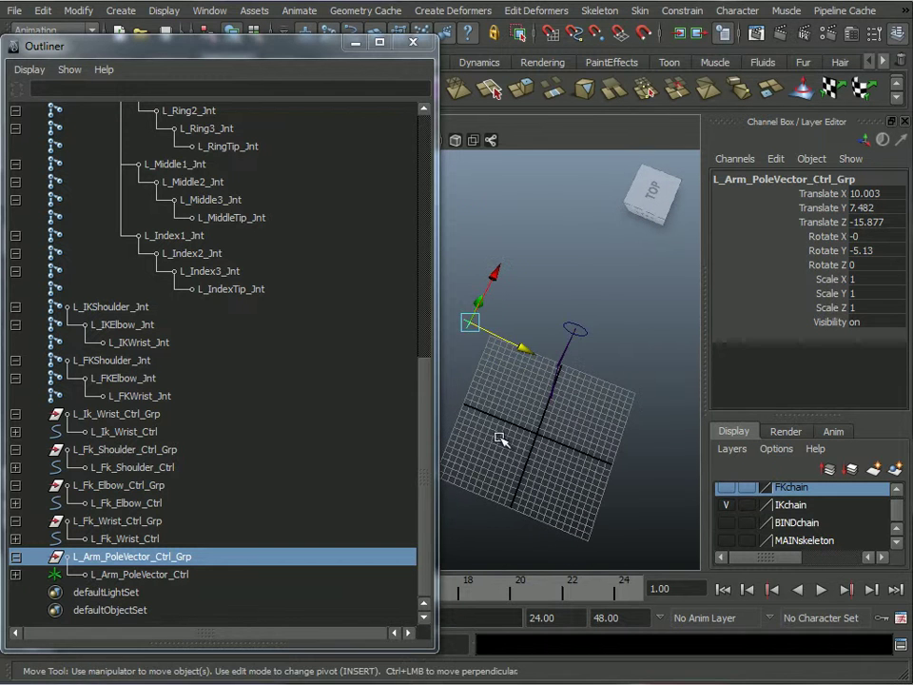
alt+middle_drag(501, 441, 506, 480)
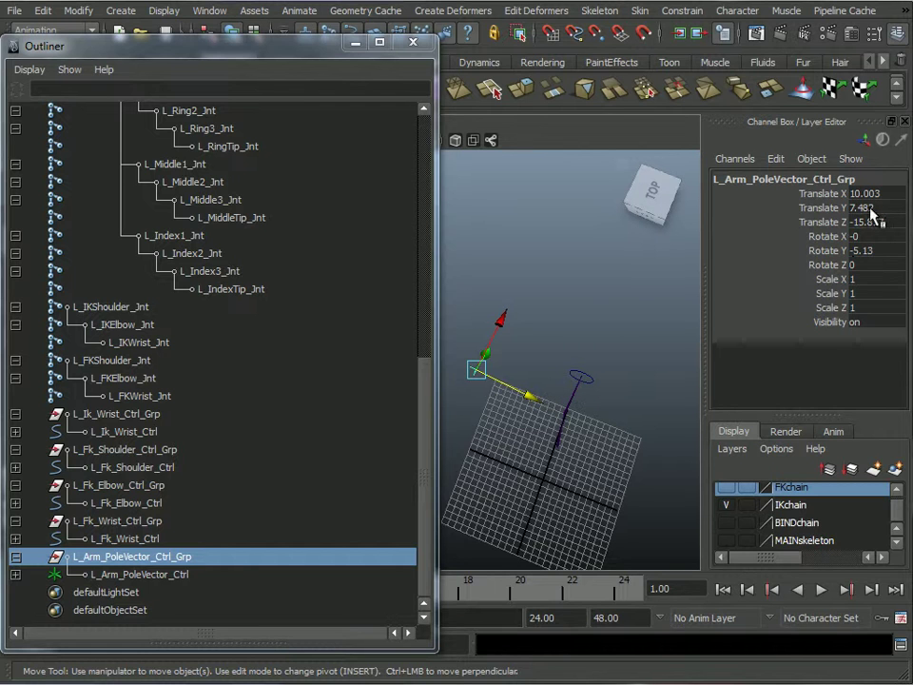
drag(877, 195, 879, 223)
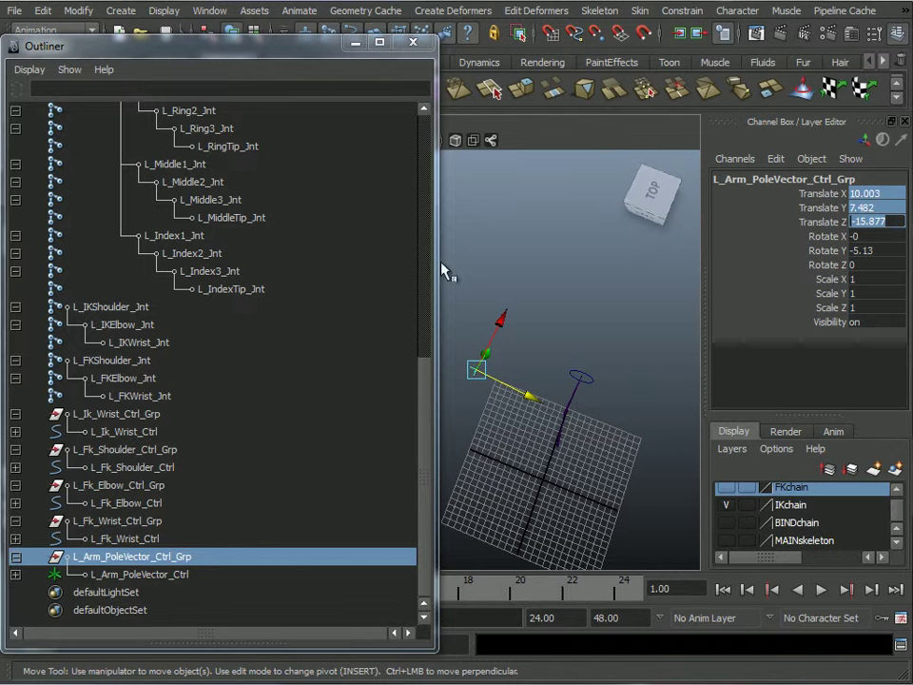
alt+right_drag(622, 488, 505, 465)
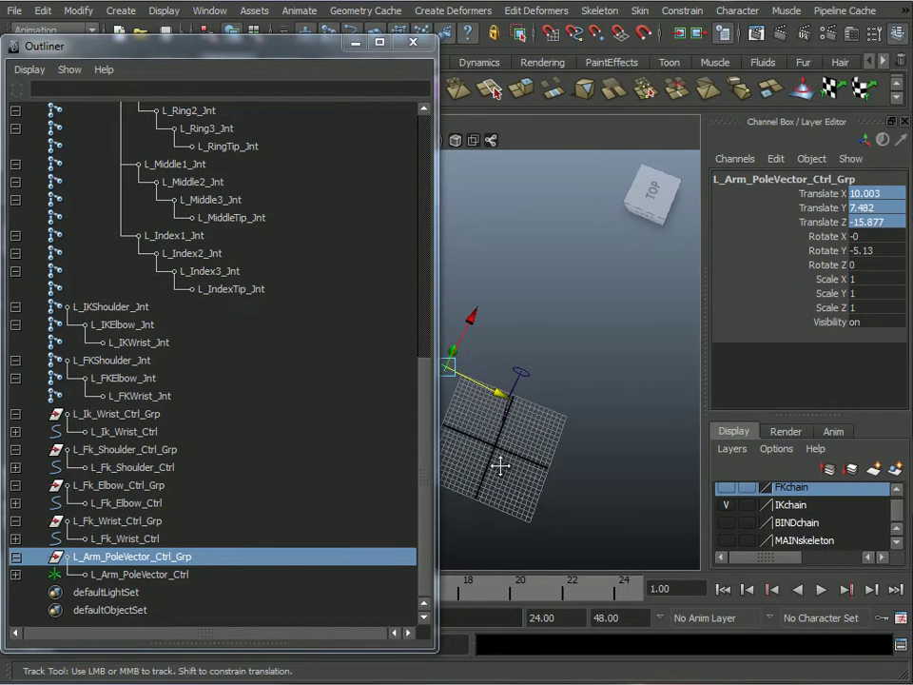
alt+middle_drag(505, 465, 613, 425)
alt+drag(614, 425, 482, 357)
alt+middle_drag(517, 487, 553, 228)
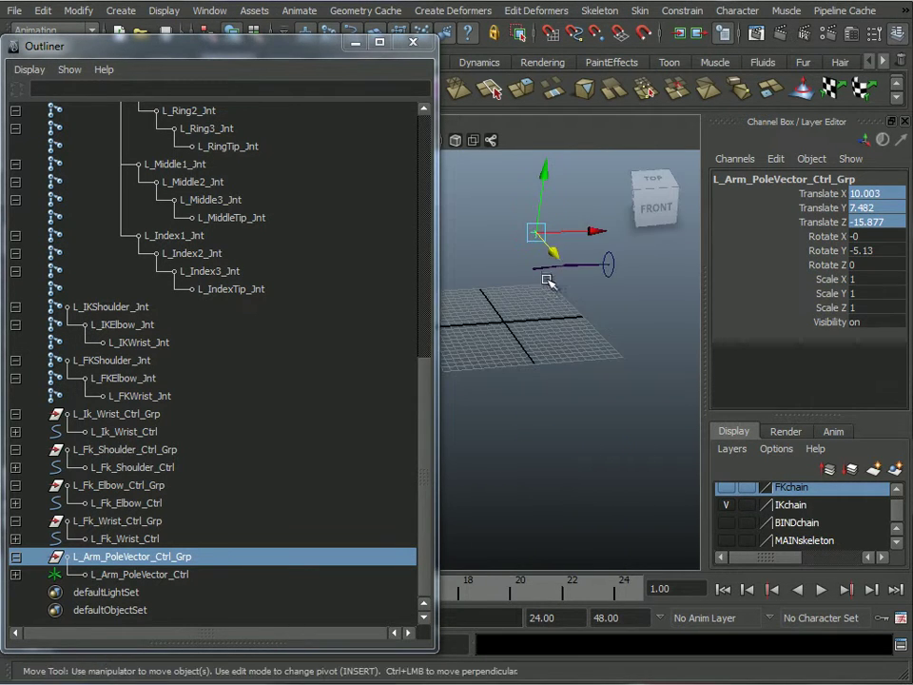
alt+middle_drag(556, 291, 554, 402)
alt+right_drag(531, 358, 557, 375)
alt+middle_drag(584, 438, 535, 466)
alt+right_drag(539, 447, 583, 482)
alt+middle_drag(583, 481, 497, 460)
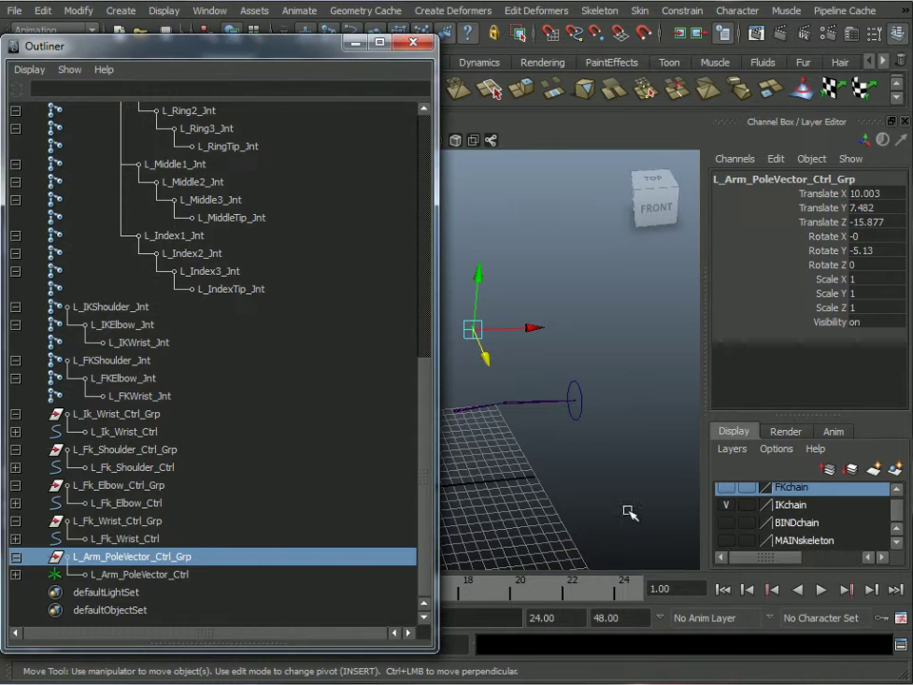
Add L_Arm_PoleVector_Ctrl_Grp to the IKchain layer and check it by toggling the layer's visibility off and on.
click(789, 506)
right_click(788, 507)
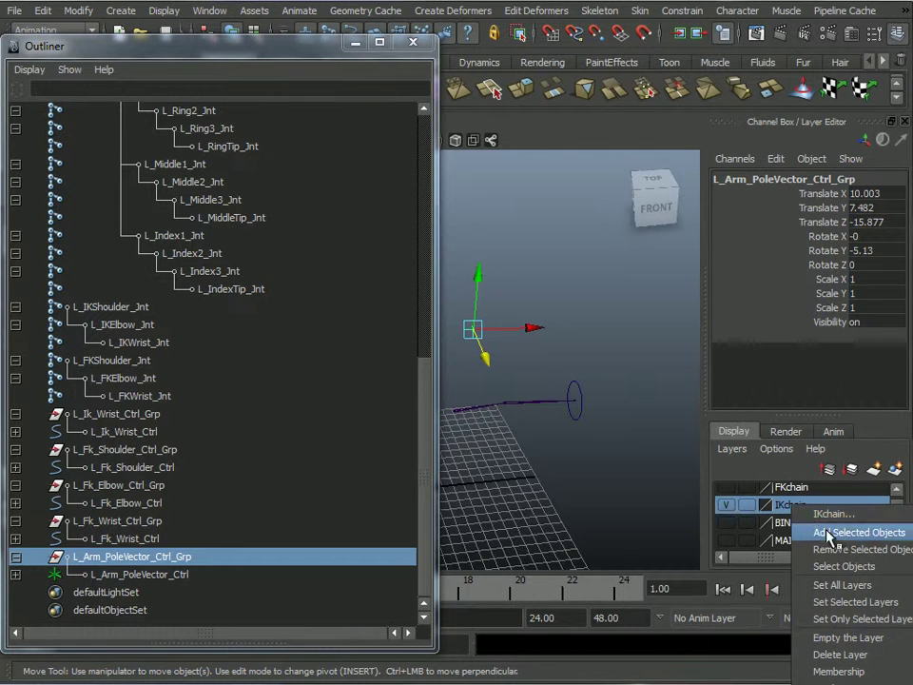
click(814, 529)
click(732, 507)
click(732, 507)
alt+drag(513, 472, 605, 474)
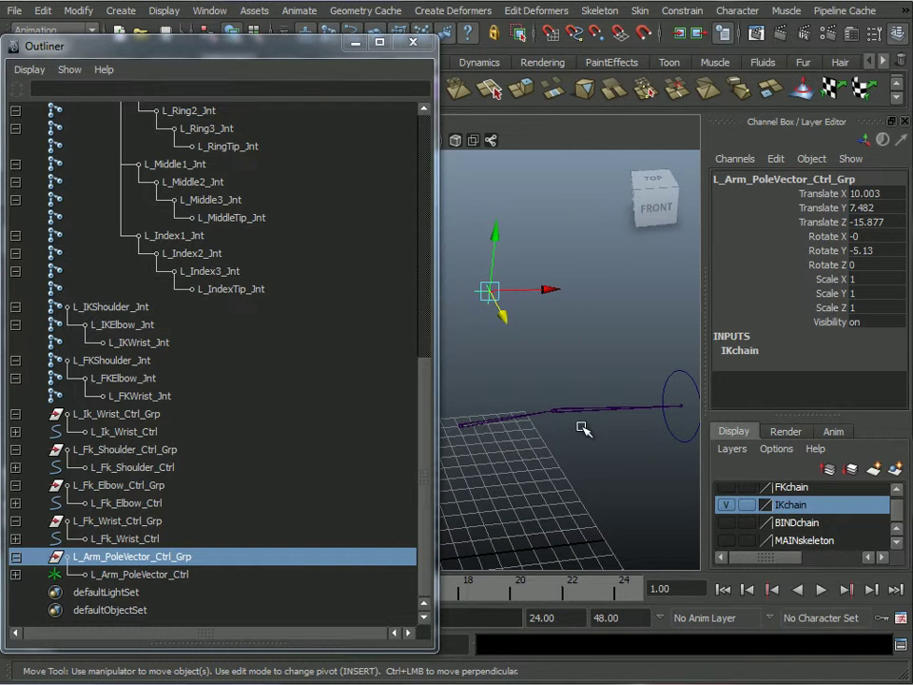
click(17, 575)
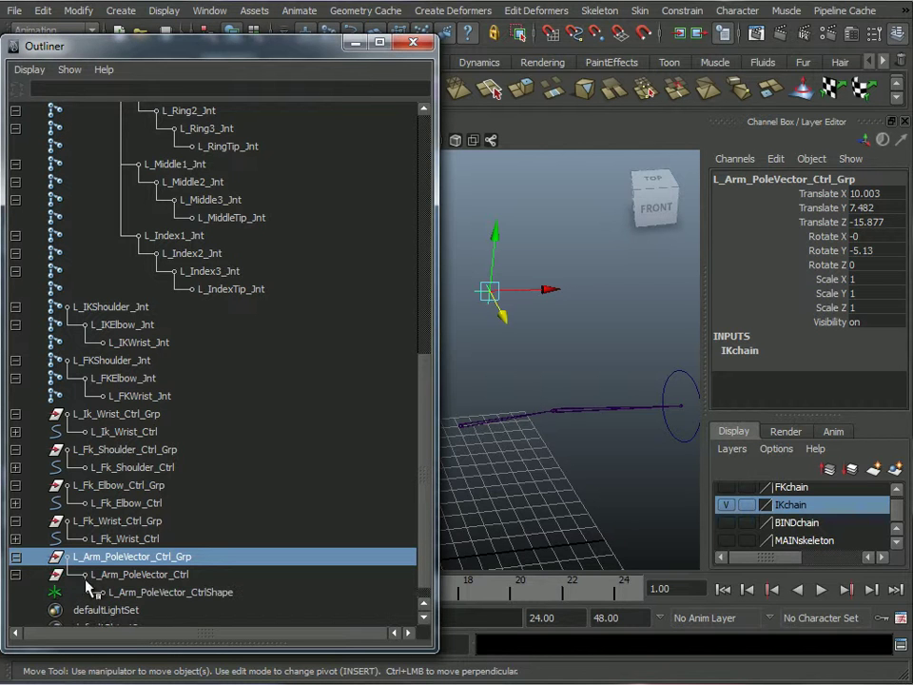
click(15, 575)
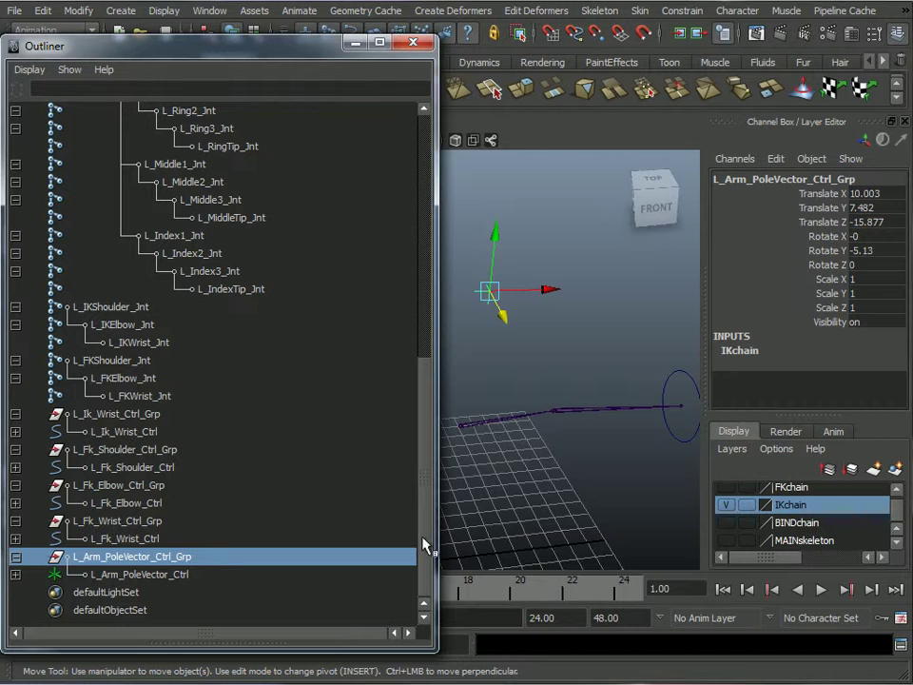
alt+right_drag(616, 475, 593, 468)
alt+middle_drag(593, 469, 615, 484)
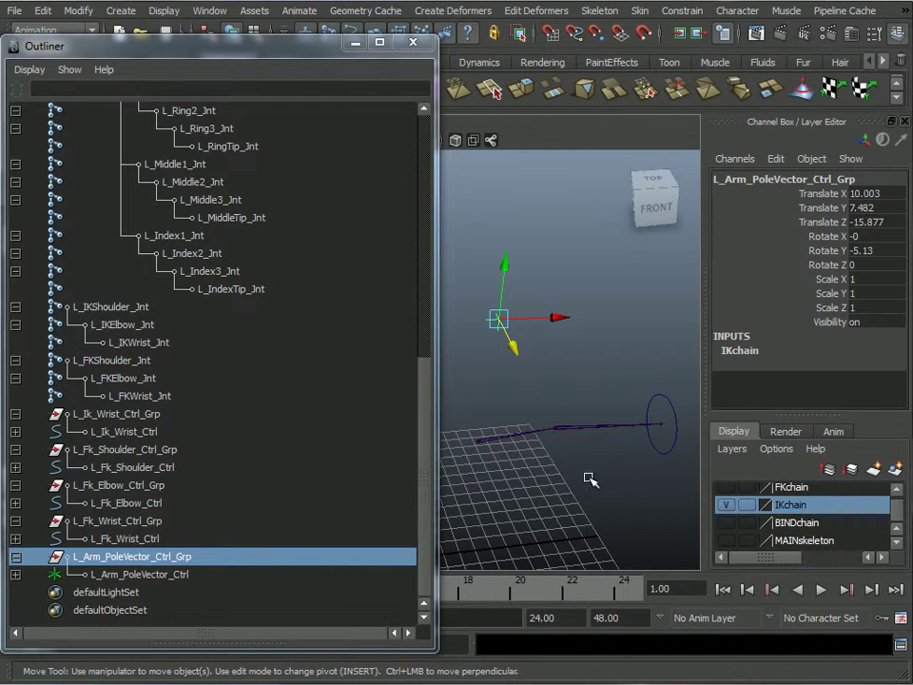
Activate the IK Handle Tool and display its settings to check which solver is current.
click(599, 10)
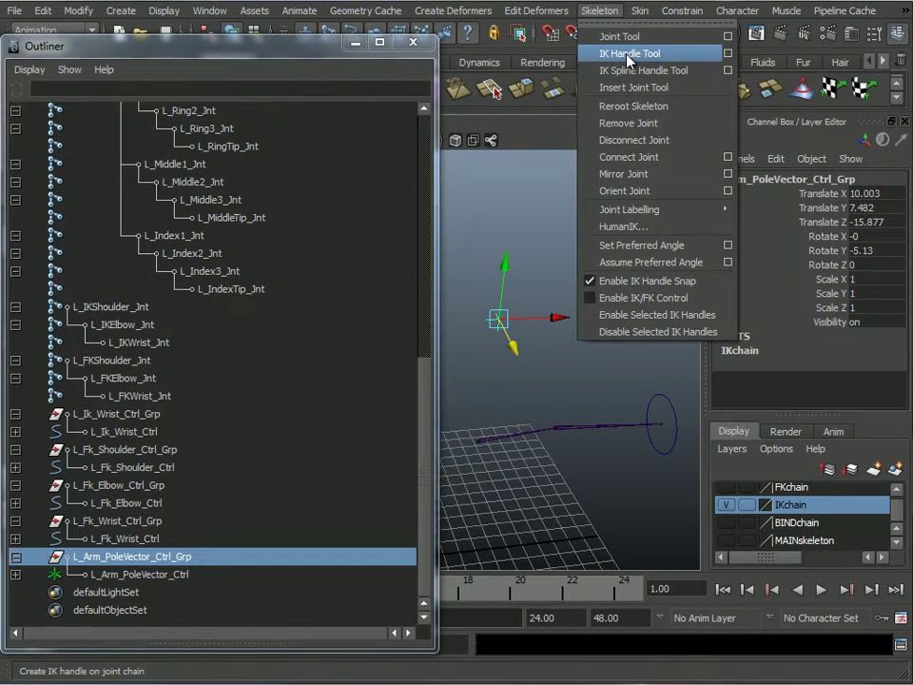
click(627, 55)
drag(278, 61, 212, 288)
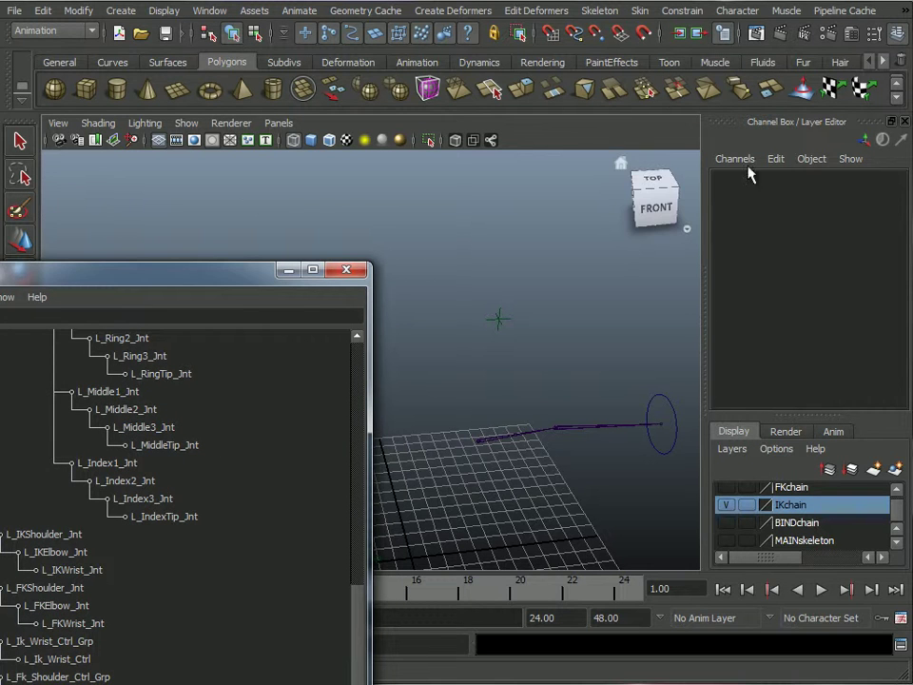
click(876, 34)
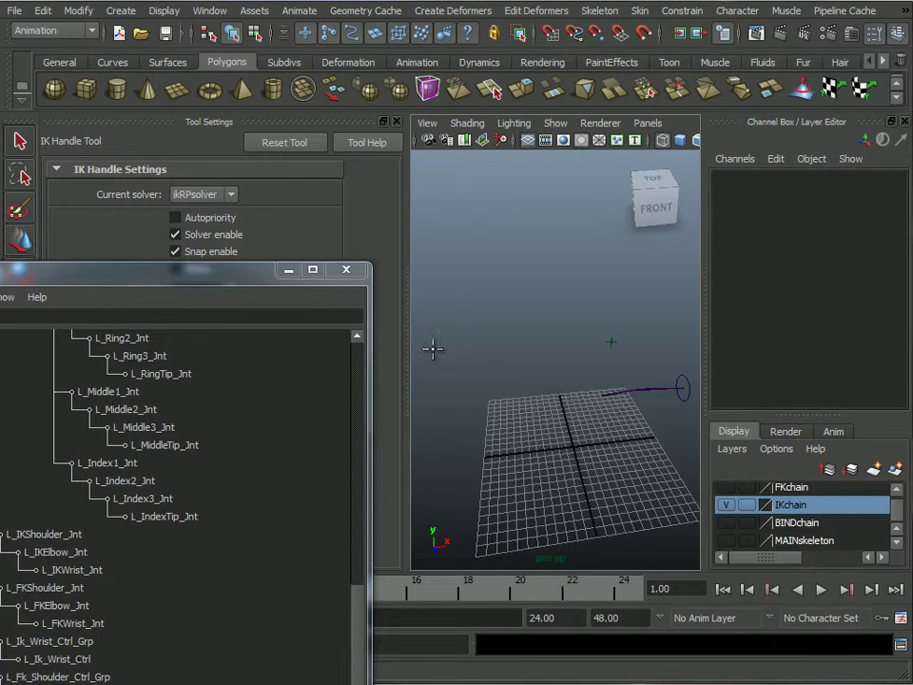
drag(227, 288, 94, 433)
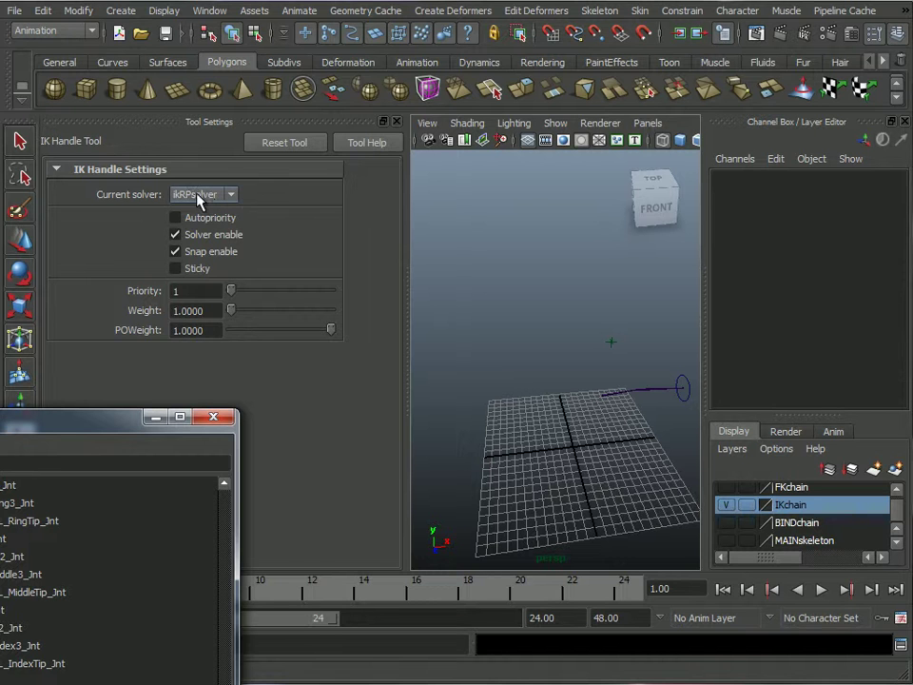
drag(122, 418, 334, 53)
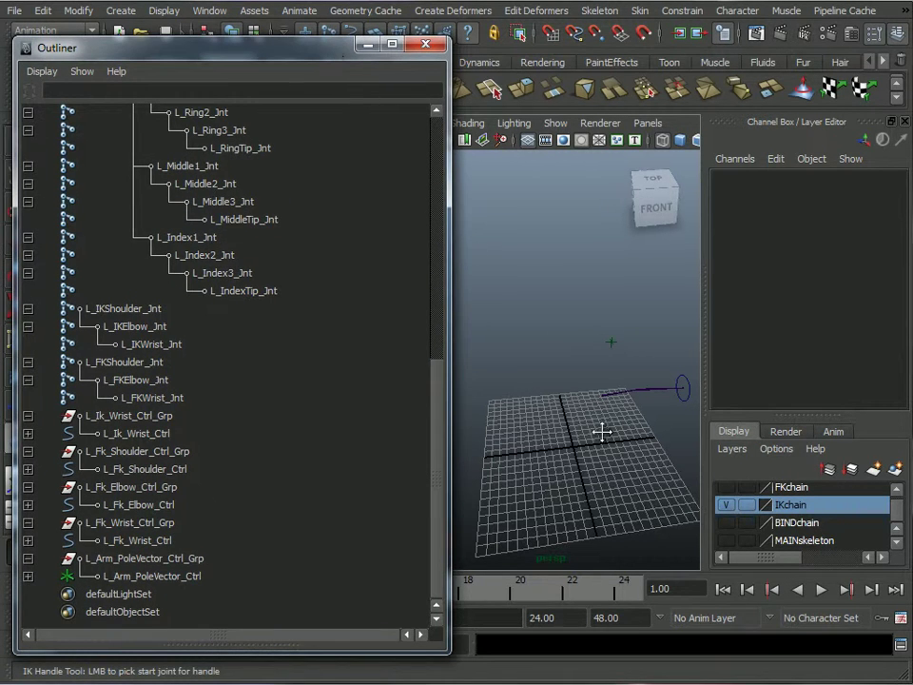
Create an IK handle on the left IK arm chain from L_IKShoulder_Jnt to L_IKWrist_Jnt.
alt+middle_drag(605, 427, 542, 389)
mouse_move(542, 389)
alt+right_down()
mouse_move(566, 445)
mouse_move(526, 380)
alt+right_up()
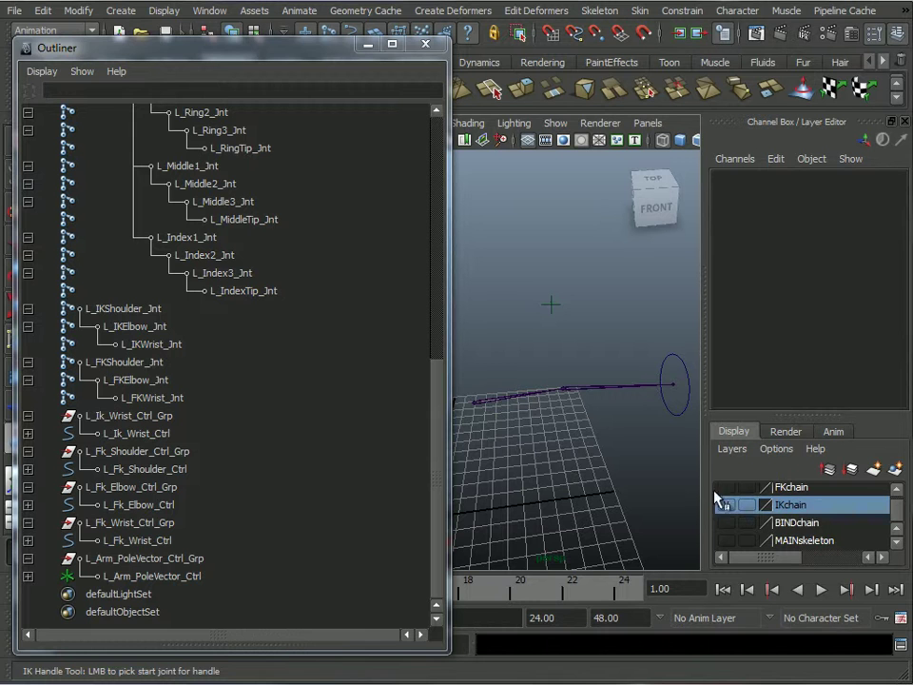
click(475, 402)
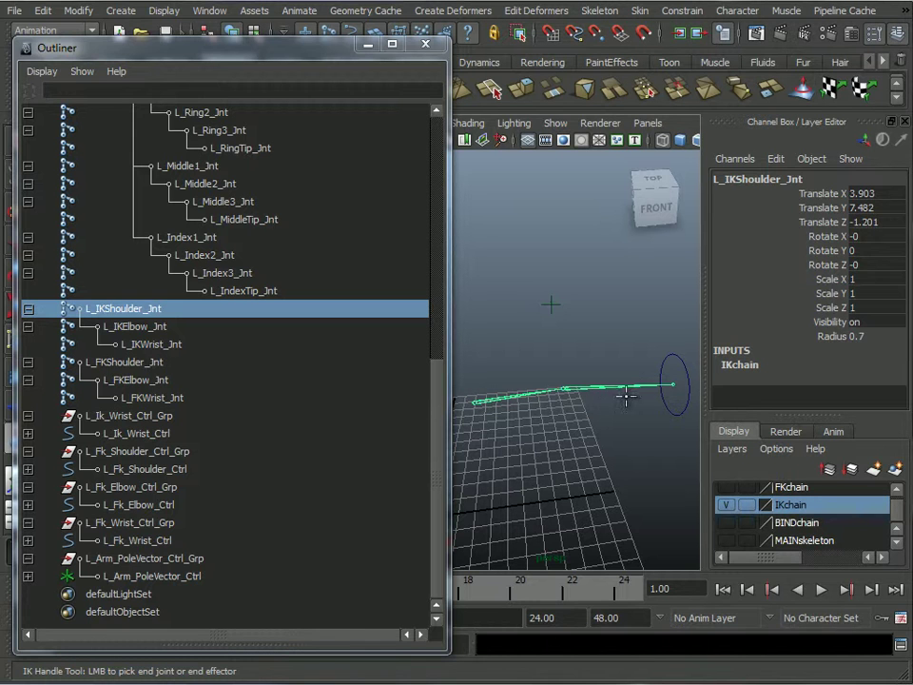
click(672, 383)
Point-constrain ikHandle1 to L_Ik_Wrist_Ctrl on all axes with Maintain offset off and a weight of 1.
alt+drag(565, 422, 538, 347)
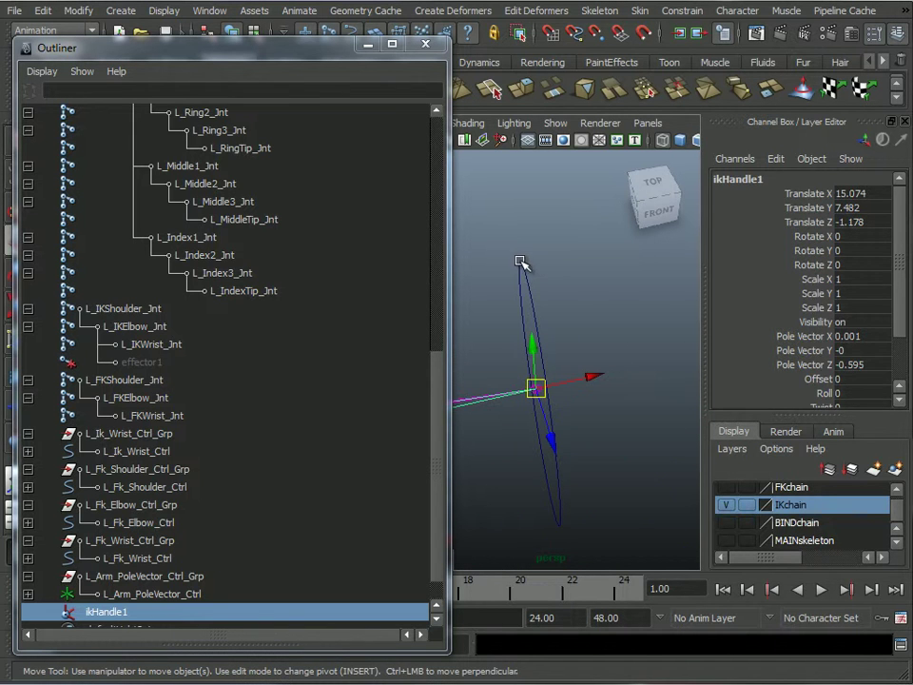
click(520, 262)
alt+drag(640, 369, 626, 401)
alt+right_drag(556, 359, 579, 377)
alt+middle_drag(578, 376, 542, 359)
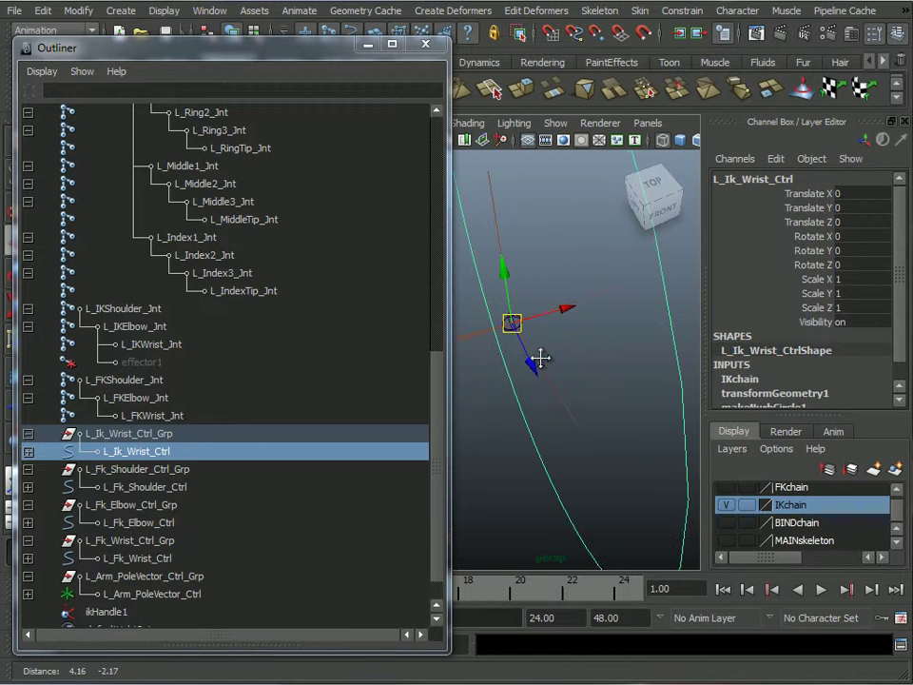
alt+drag(542, 358, 577, 369)
click(603, 306)
alt+right_drag(613, 414, 560, 392)
alt+middle_drag(560, 392, 601, 366)
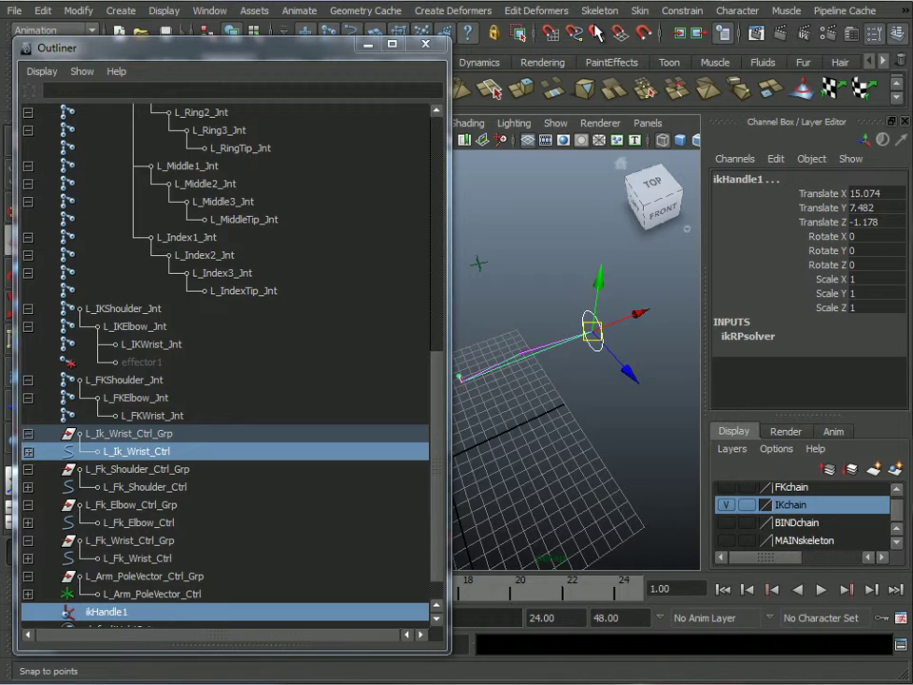
click(682, 11)
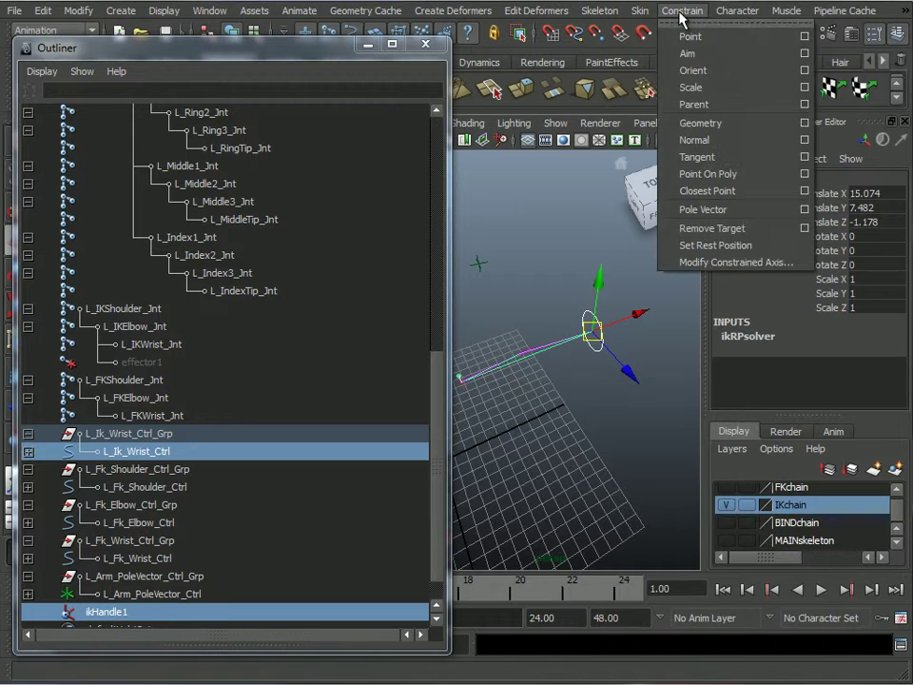
click(804, 36)
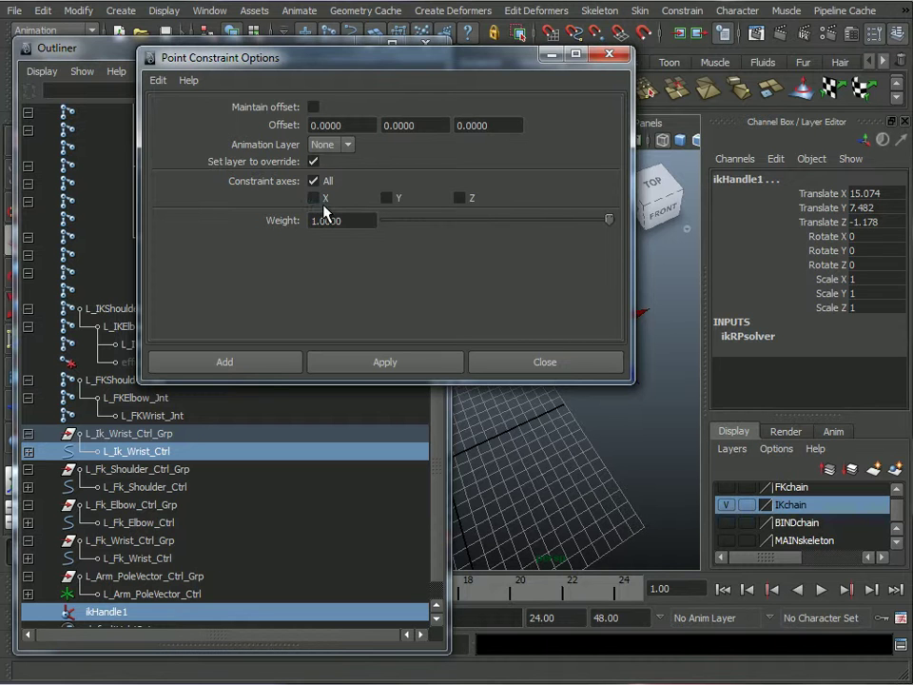
click(267, 366)
Test-move L_Ik_Wrist_Ctrl to check that the IK arm follows, and undo the move.
alt+right_drag(602, 440, 590, 432)
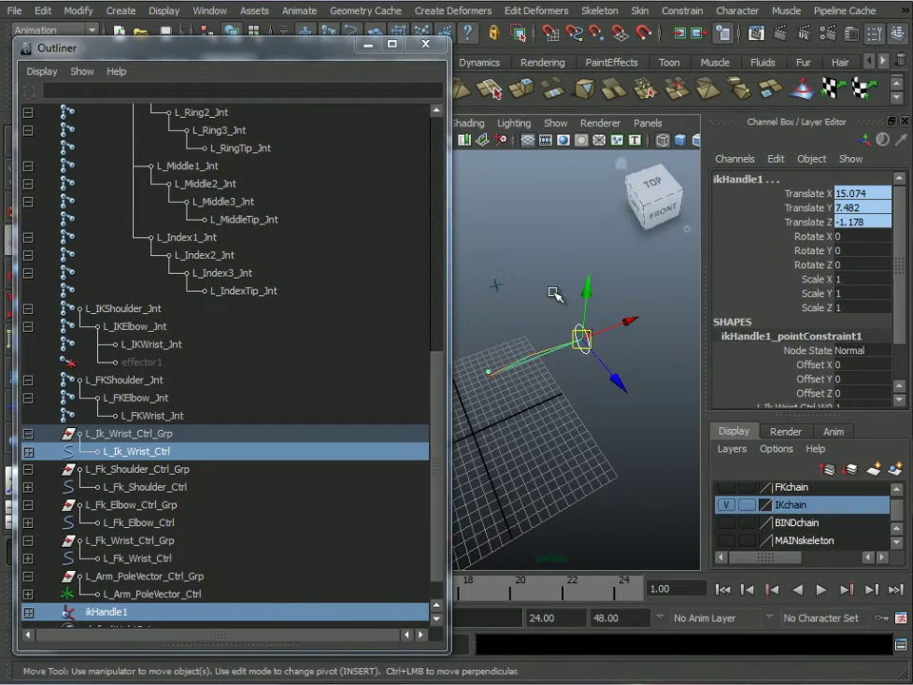
click(581, 332)
mouse_move(583, 346)
mouse_down()
mouse_move(557, 326)
mouse_move(595, 334)
mouse_move(550, 319)
mouse_move(585, 337)
mouse_up()
key(ctrl+z)
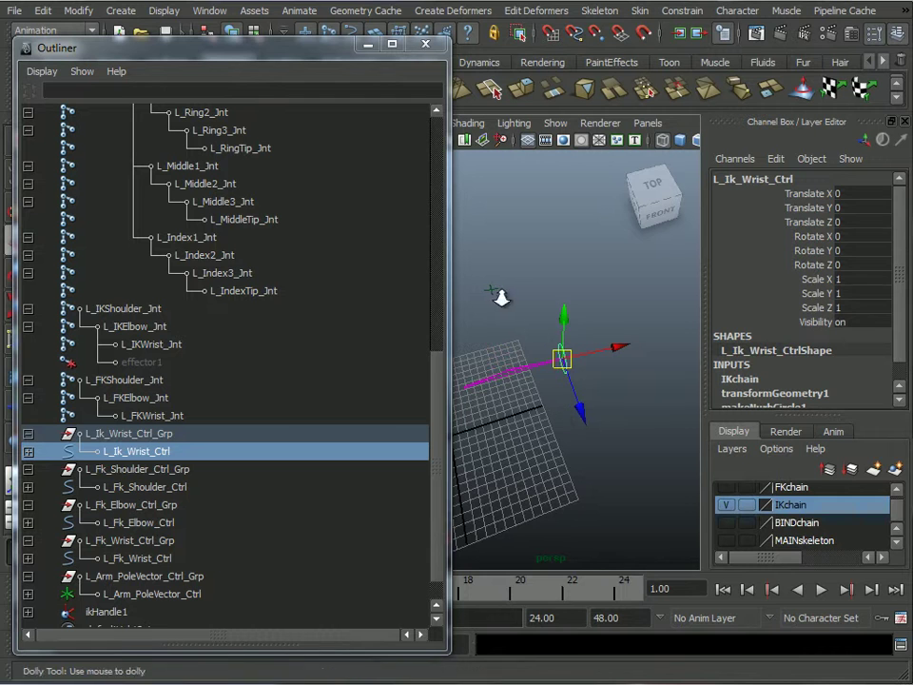
Constrain ikHandle1 to L_Arm_PoleVector_Ctrl with a Pole Vector constraint.
alt+right_drag(507, 308, 546, 218)
click(546, 218)
alt+drag(544, 302, 581, 310)
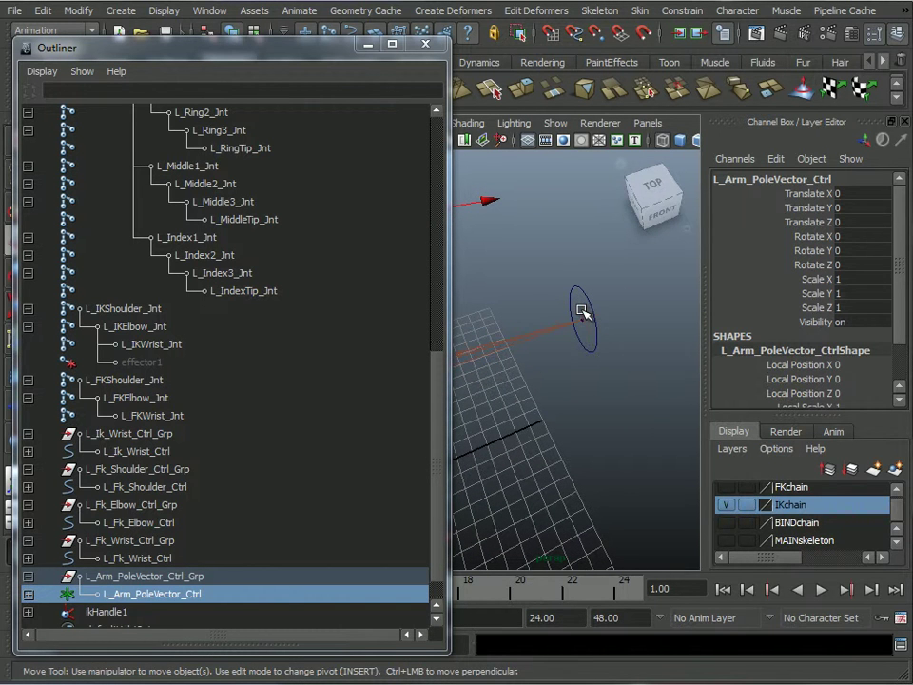
shift+click(584, 315)
alt+right_drag(583, 415, 567, 406)
alt+middle_drag(567, 406, 617, 398)
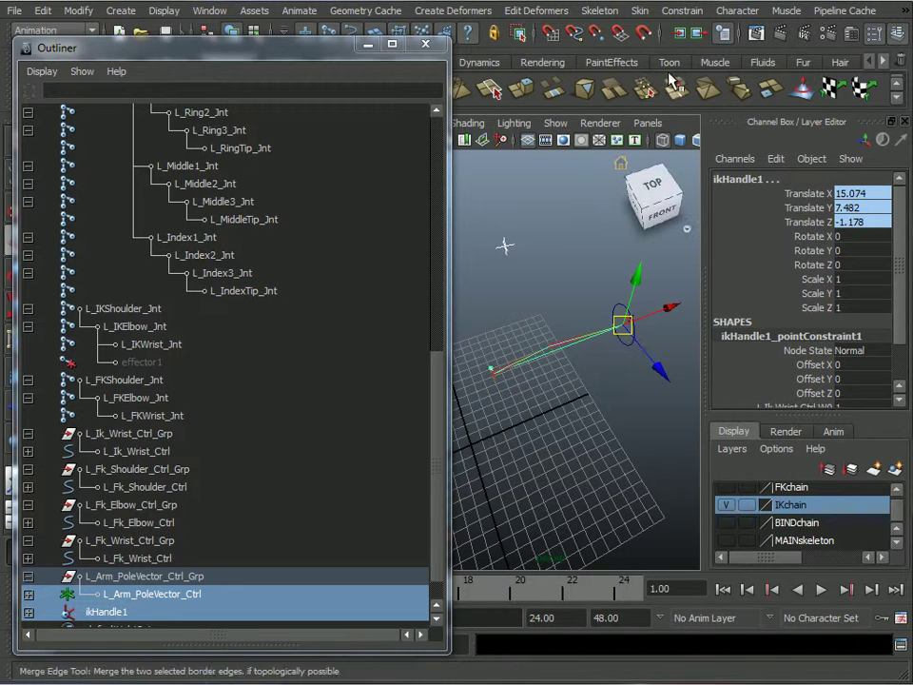
click(679, 15)
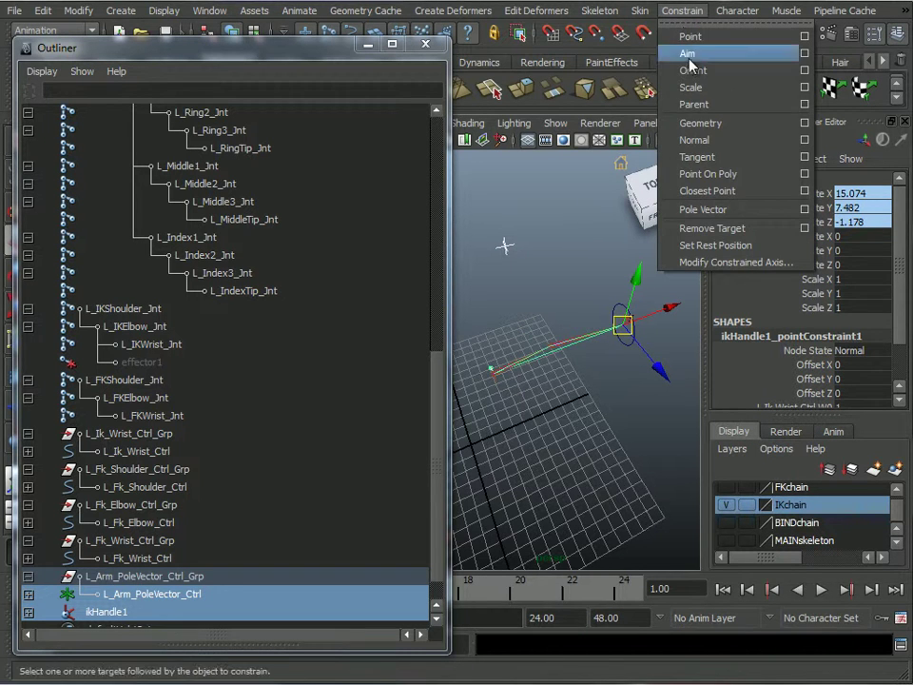
click(715, 208)
Test-move L_Arm_PoleVector_Ctrl to check its effect on the elbow, and undo the move.
alt+drag(551, 438, 579, 437)
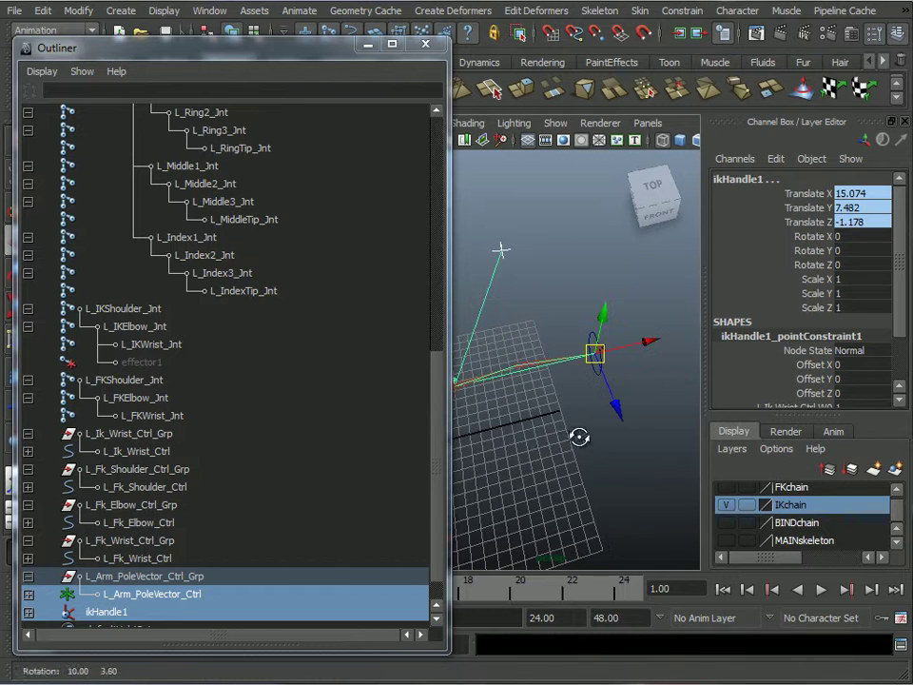
click(492, 243)
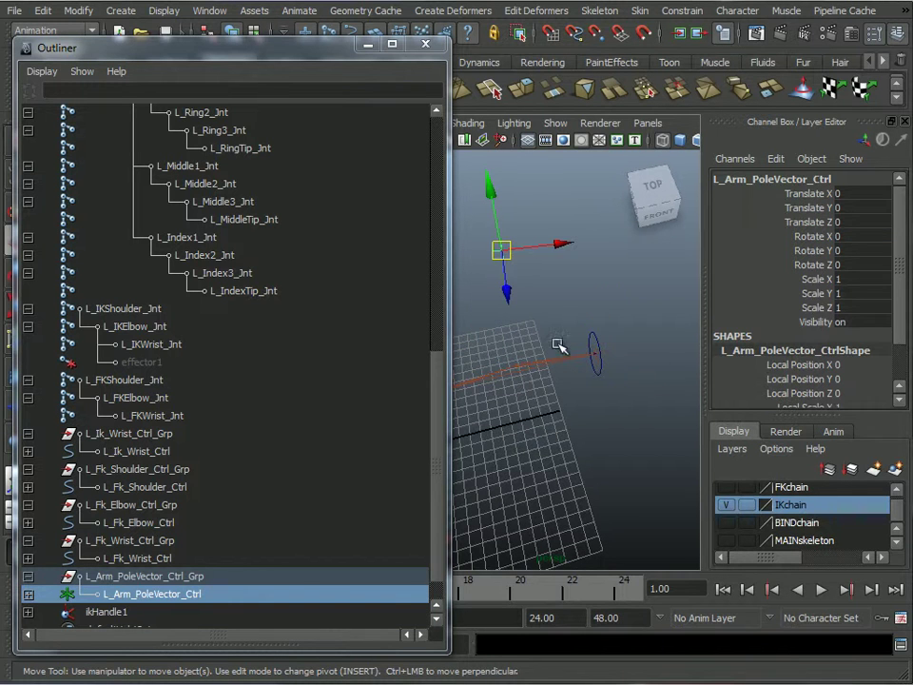
alt+drag(537, 383, 580, 276)
drag(524, 219, 613, 197)
key(ctrl+z)
Hide the IKchain layer, show the FKchain layer and clear the selection.
alt+drag(660, 388, 486, 401)
alt+middle_drag(486, 401, 607, 420)
alt+drag(622, 429, 567, 432)
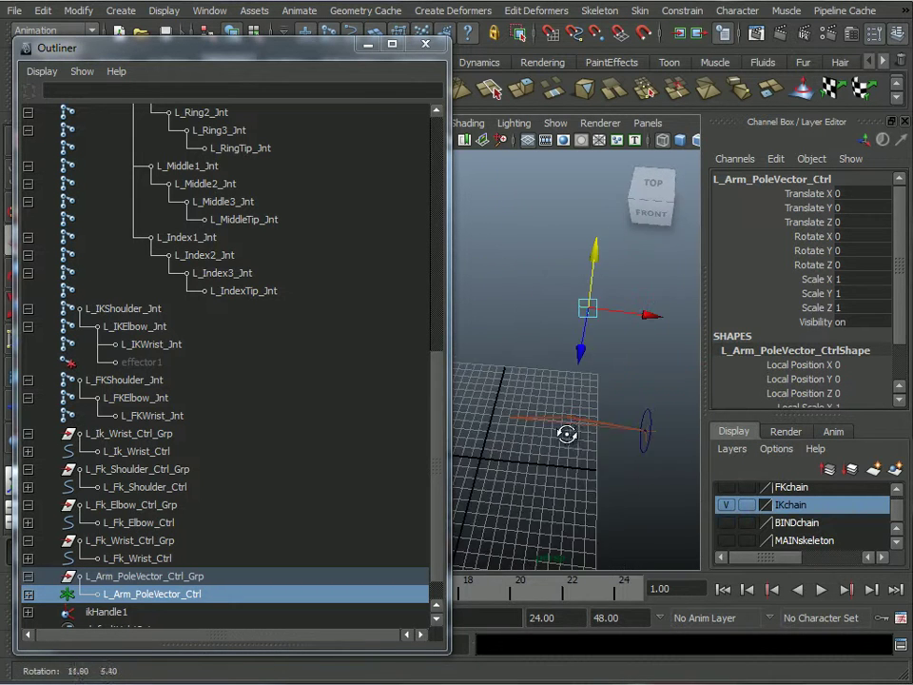
alt+middle_drag(601, 479, 576, 442)
click(726, 504)
click(726, 487)
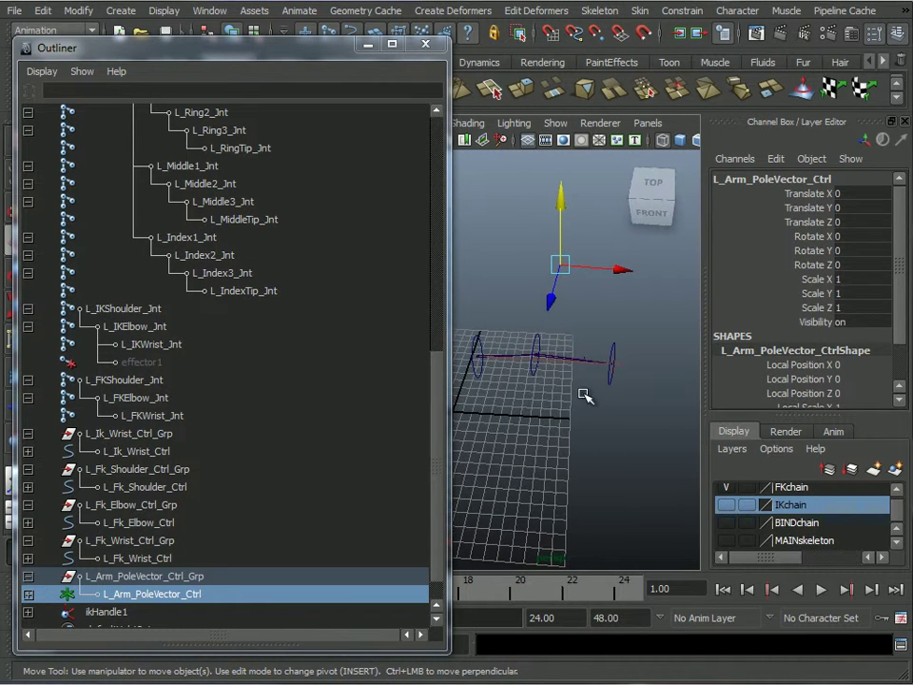
click(608, 312)
Parent-constrain L_Fk_Elbow_Ctrl_Grp to L_Fk_Shoulder_Ctrl with Maintain offset on and all translate and rotate axes.
alt+drag(526, 408, 566, 397)
alt+right_drag(499, 323, 546, 359)
alt+middle_drag(566, 355, 515, 397)
alt+right_drag(534, 406, 535, 364)
alt+middle_drag(546, 356, 570, 337)
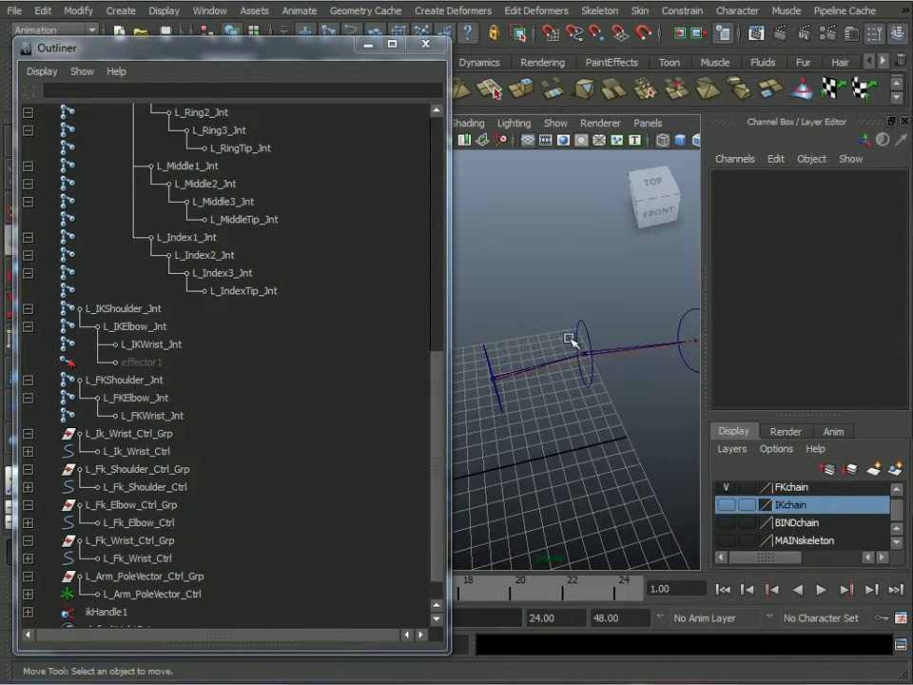
click(488, 355)
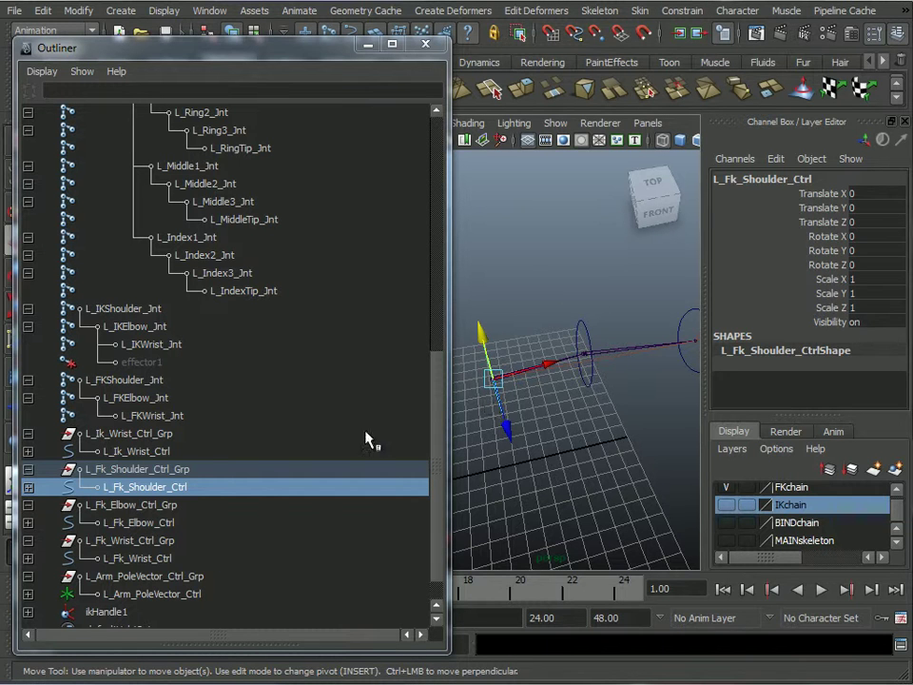
ctrl+click(171, 505)
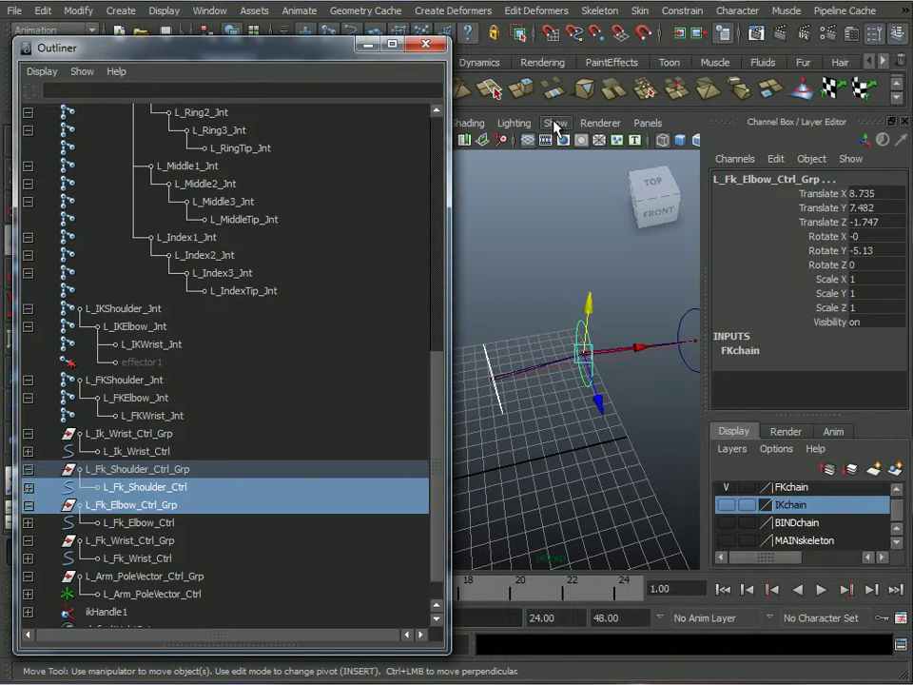
click(681, 11)
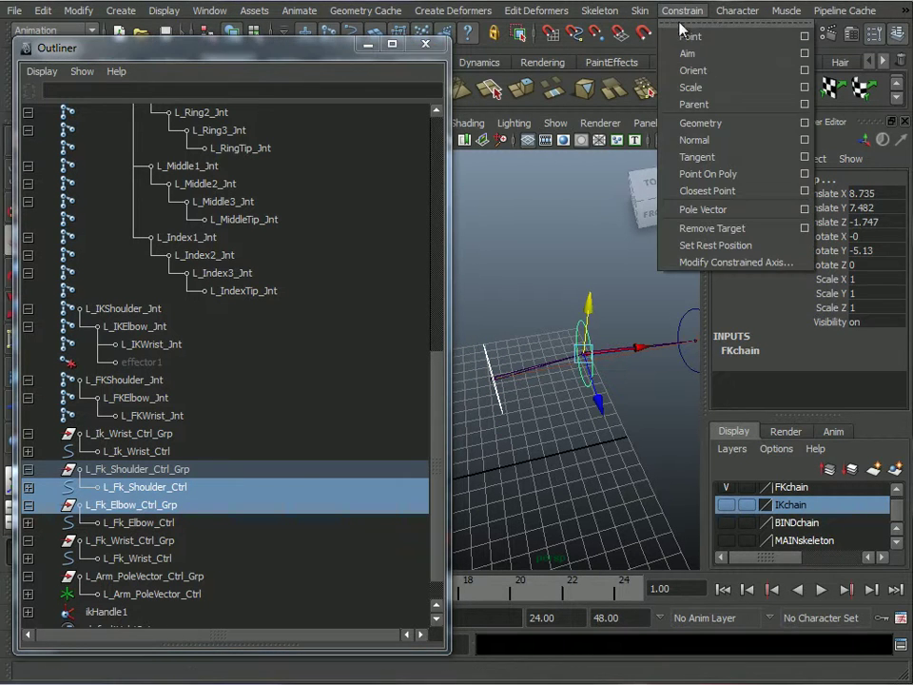
click(806, 105)
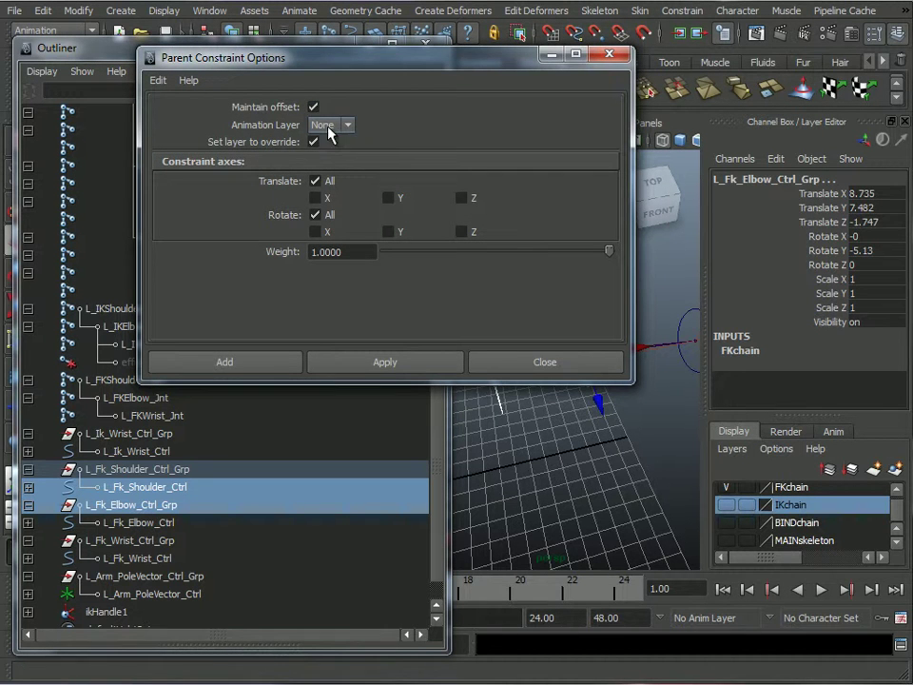
drag(329, 76, 276, 38)
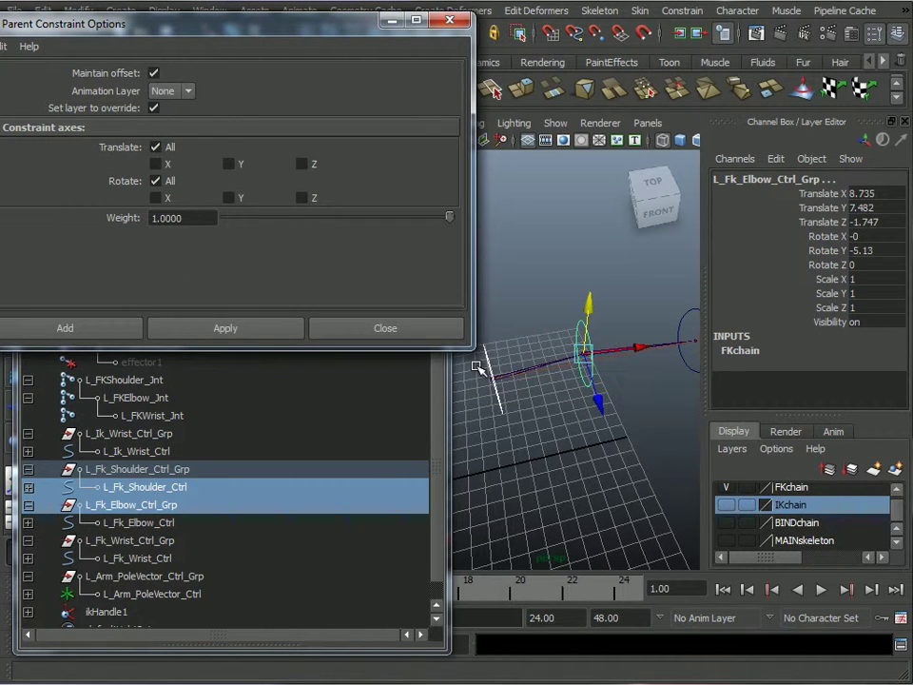
drag(231, 38, 258, 17)
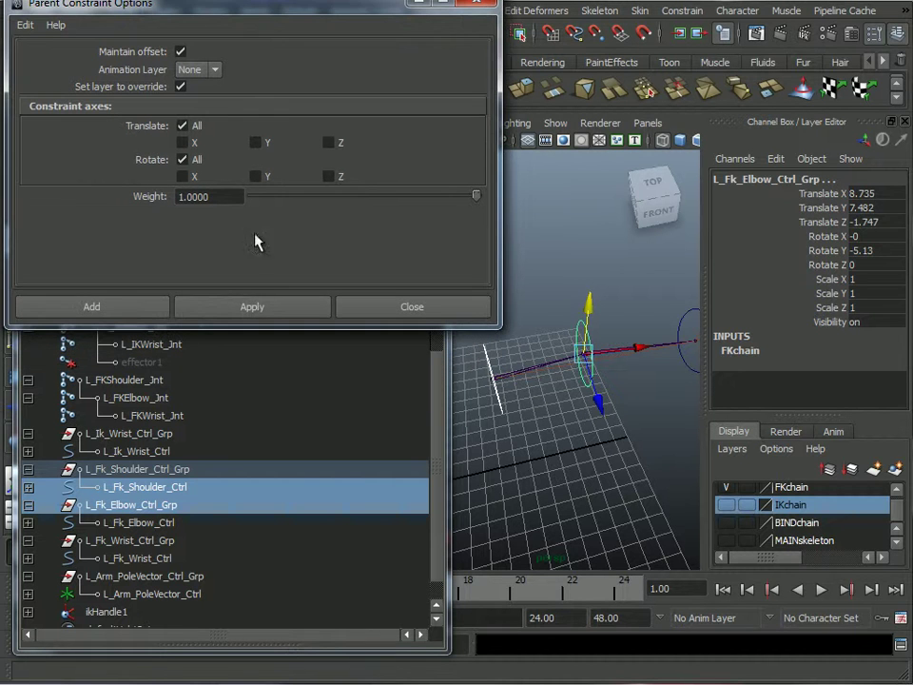
click(262, 302)
Parent-constrain L_Fk_Wrist_Ctrl_Grp to L_Fk_Elbow_Ctrl using the same options with Maintain offset on.
alt+middle_drag(636, 446, 616, 419)
click(633, 369)
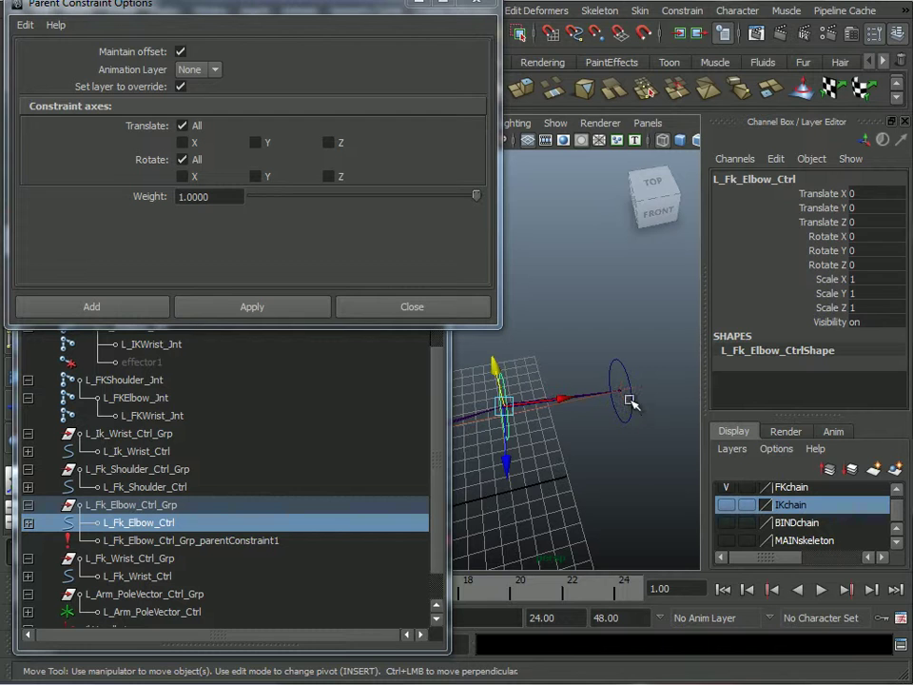
ctrl+click(204, 559)
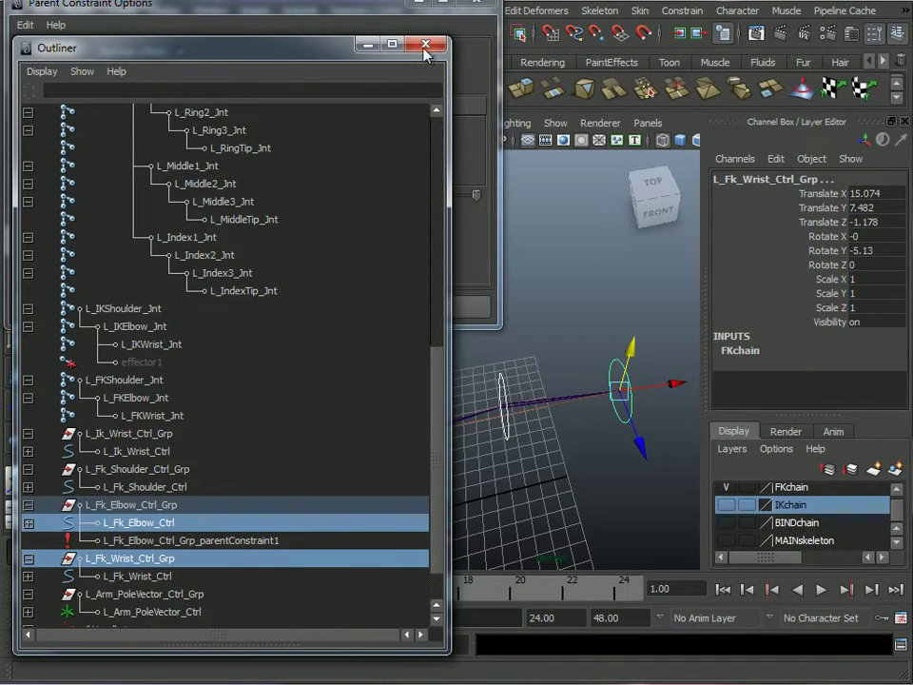
click(364, 4)
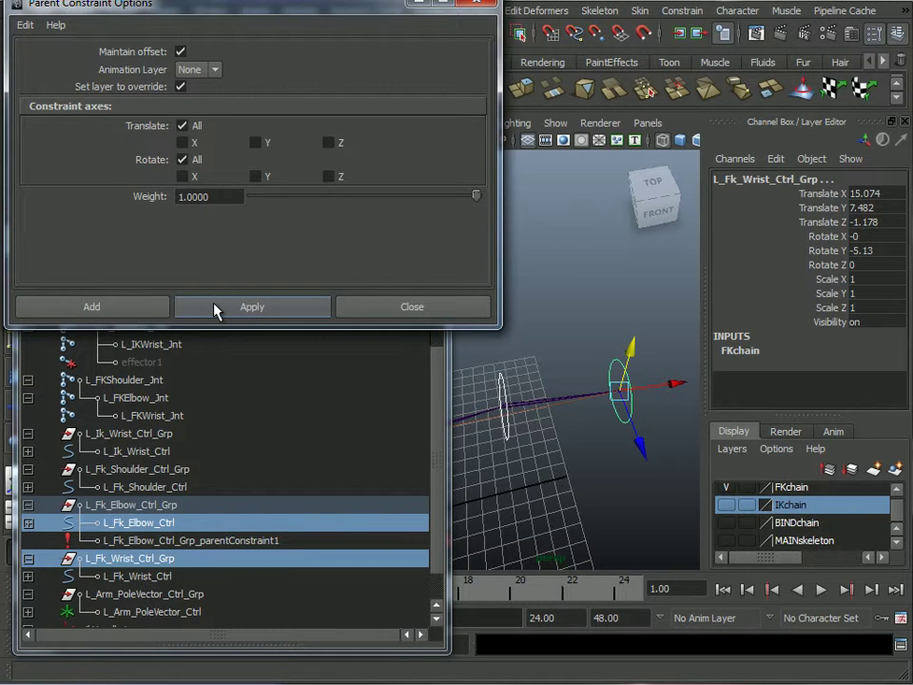
click(133, 312)
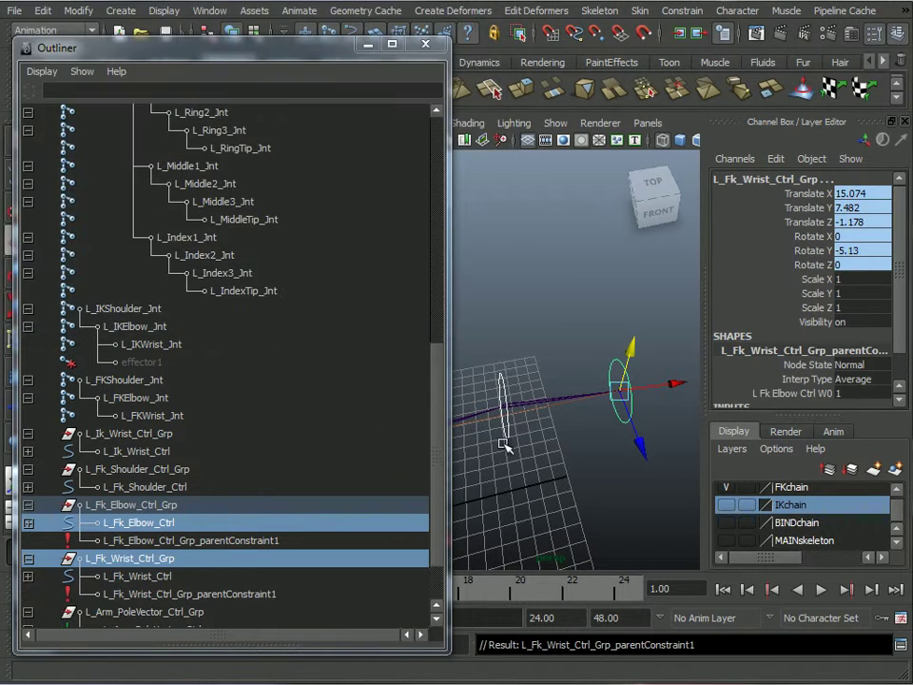
Test-rotate L_Fk_Shoulder_Ctrl about Y and Z to check the FK control hierarchy, undoing each rotation.
alt+right_drag(609, 471, 589, 458)
alt+middle_drag(623, 407, 570, 460)
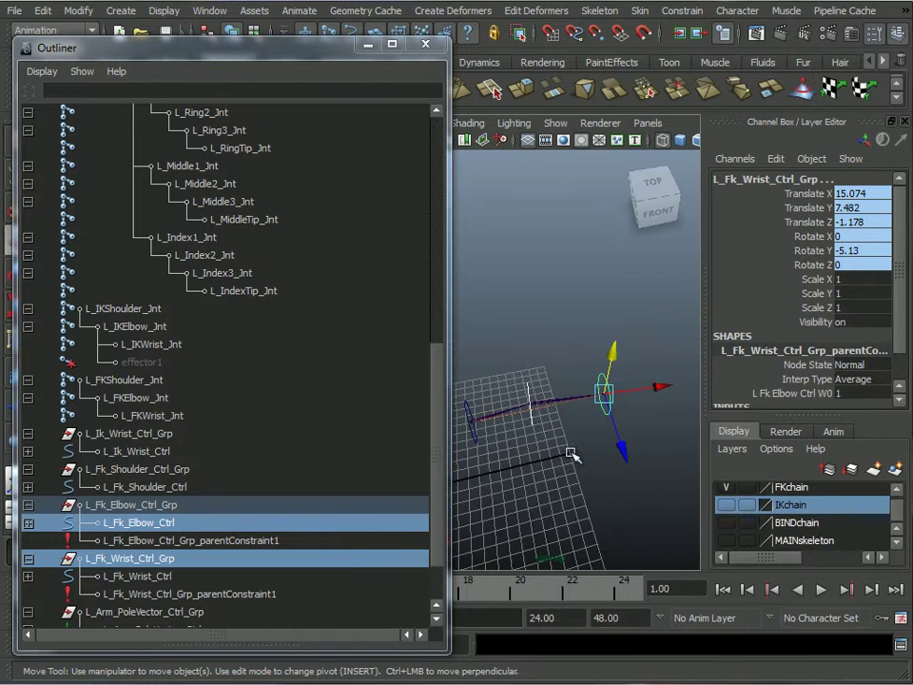
click(469, 406)
alt+drag(469, 406, 556, 378)
key(e)
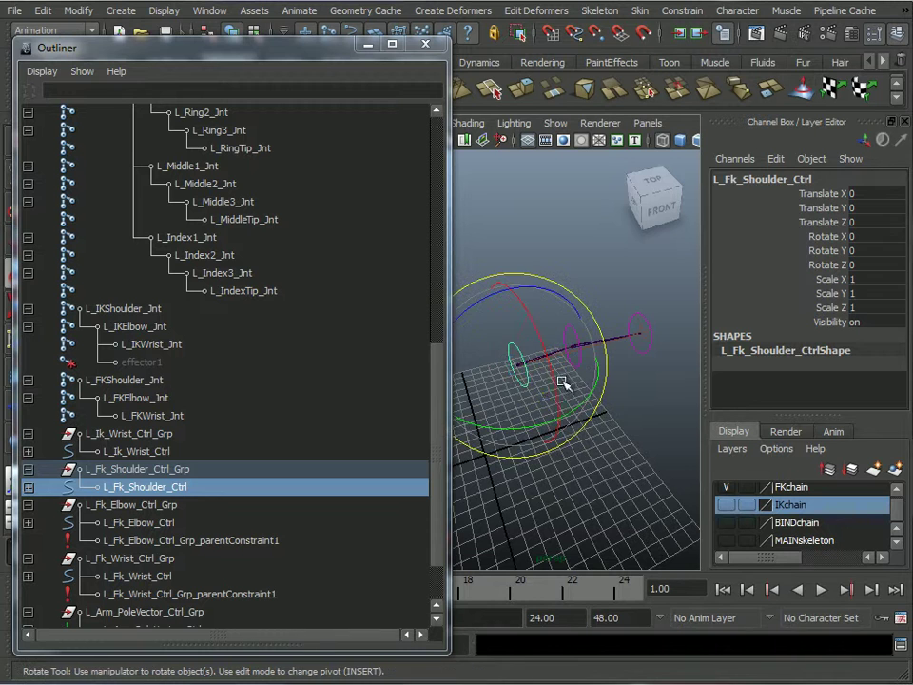
drag(532, 427, 499, 432)
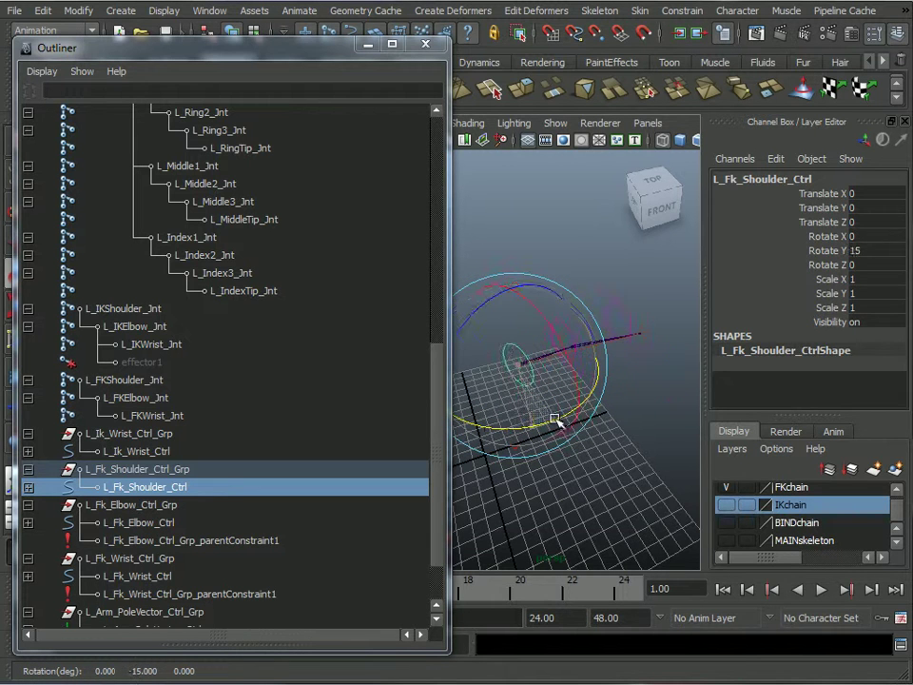
key(ctrl+z)
drag(485, 301, 538, 337)
key(ctrl+z)
Add ikHandle1 to the hidden IKchain layer.
alt+drag(642, 490, 601, 489)
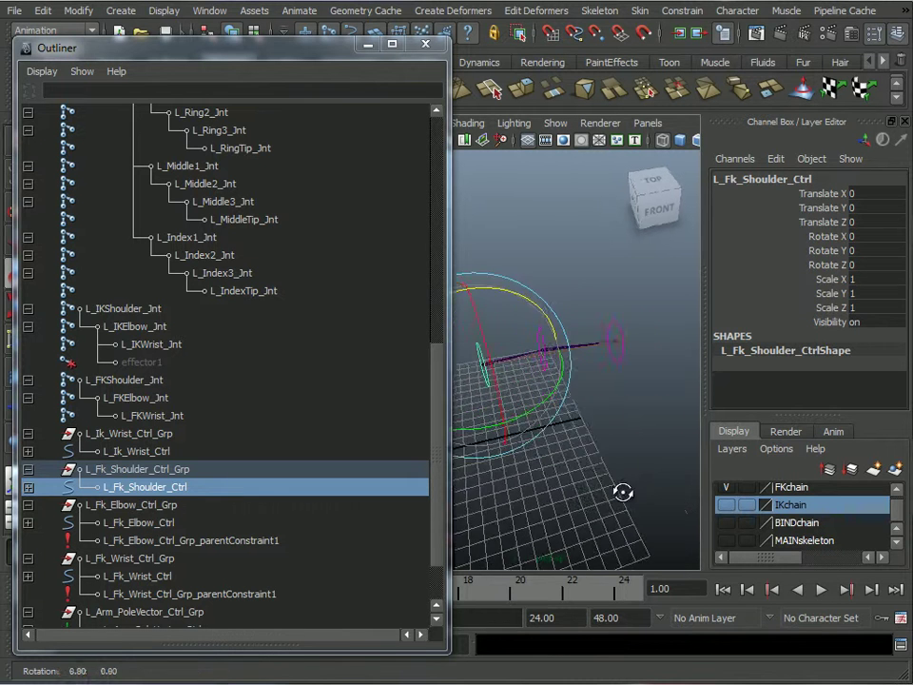
alt+middle_drag(545, 470, 611, 472)
alt+middle_drag(601, 389, 573, 328)
click(654, 325)
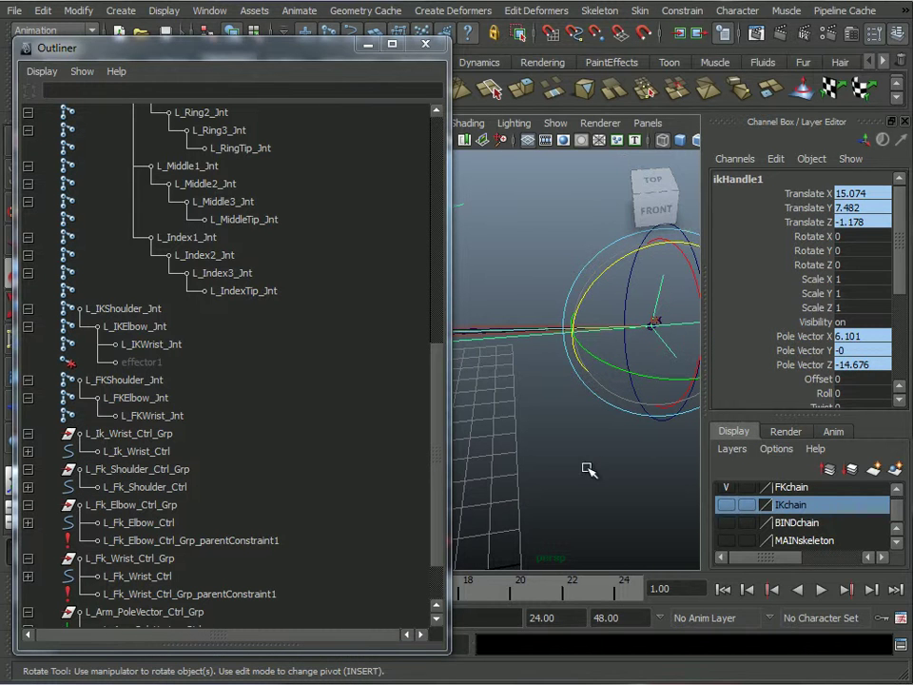
alt+drag(586, 469, 704, 469)
right_click(792, 506)
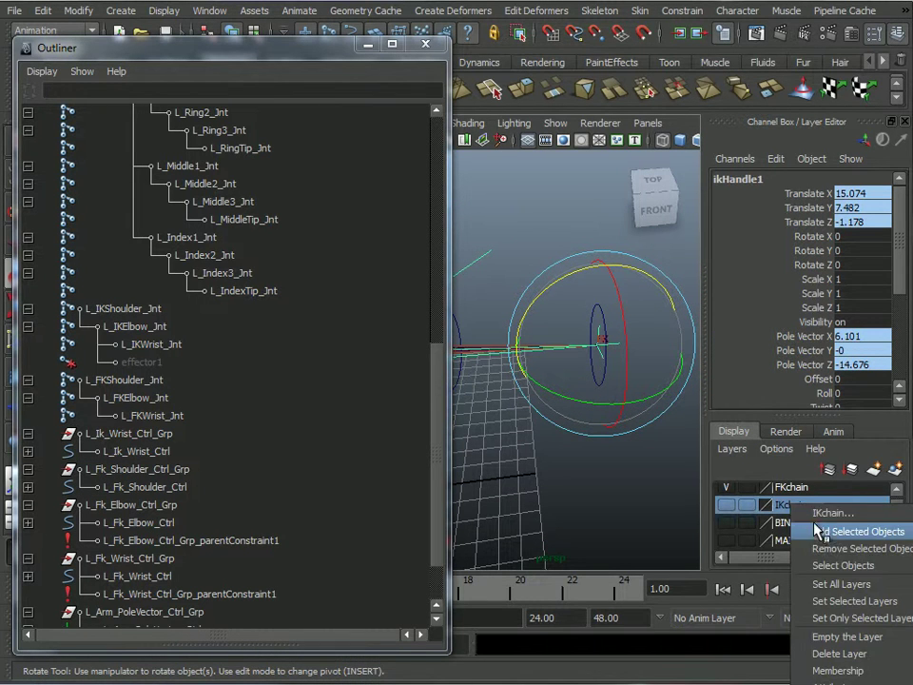
click(809, 531)
Rotate L_Fk_Shoulder_Ctrl about Z once more to recheck the FK controls, and undo the rotation.
alt+right_drag(607, 489, 522, 458)
alt+middle_drag(523, 458, 547, 457)
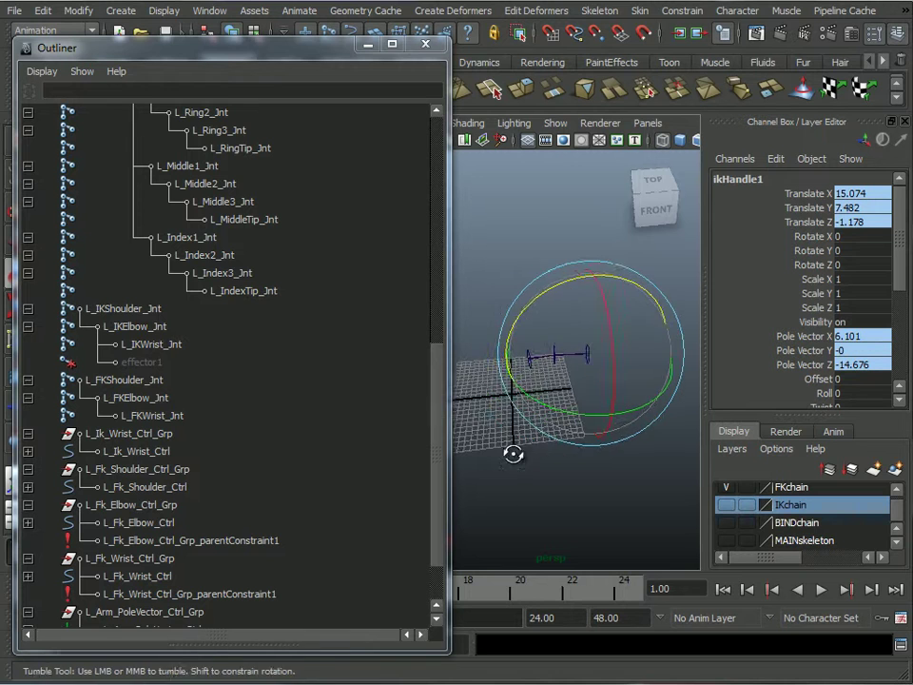
alt+drag(512, 452, 573, 426)
alt+right_drag(520, 344, 540, 371)
alt+middle_drag(540, 371, 553, 404)
alt+drag(552, 403, 495, 463)
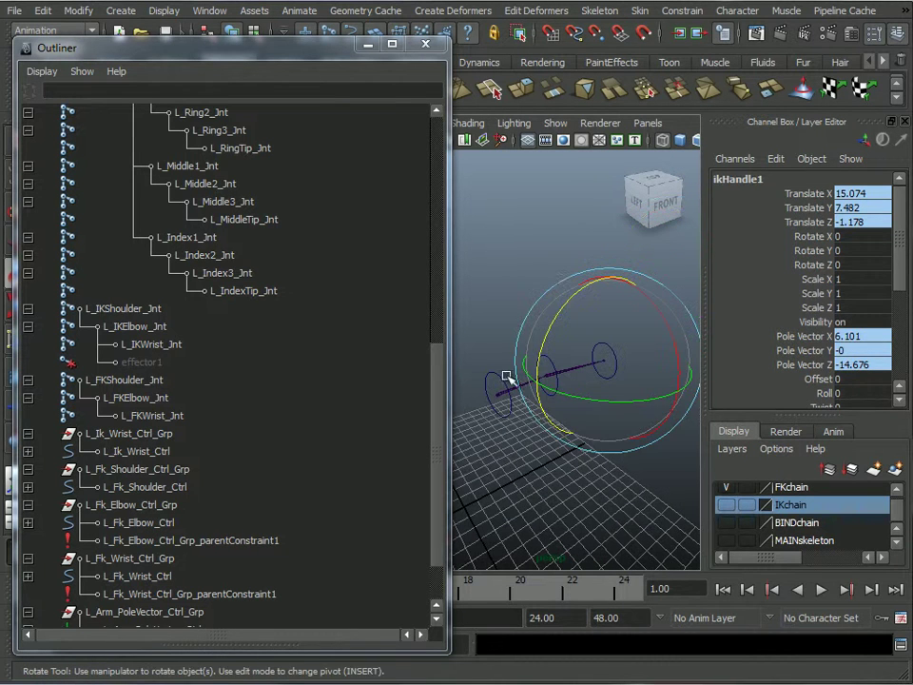
click(522, 288)
click(497, 372)
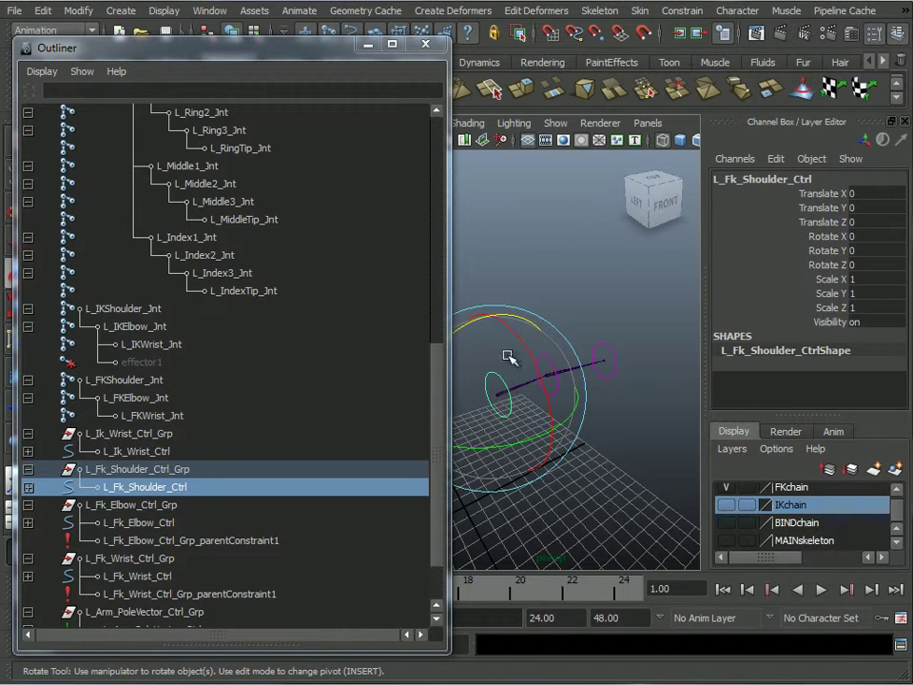
drag(482, 321, 489, 356)
key(ctrl+z)
alt+drag(632, 488, 584, 499)
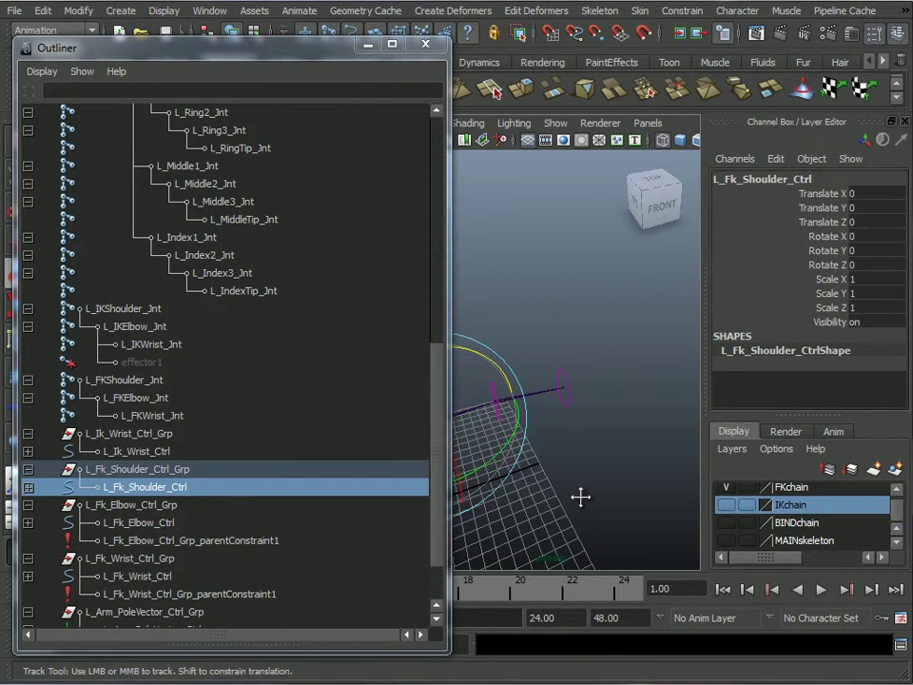
alt+middle_drag(573, 499, 628, 477)
alt+right_drag(528, 455, 540, 465)
alt+drag(570, 474, 535, 473)
alt+middle_drag(581, 467, 605, 479)
alt+drag(649, 477, 630, 480)
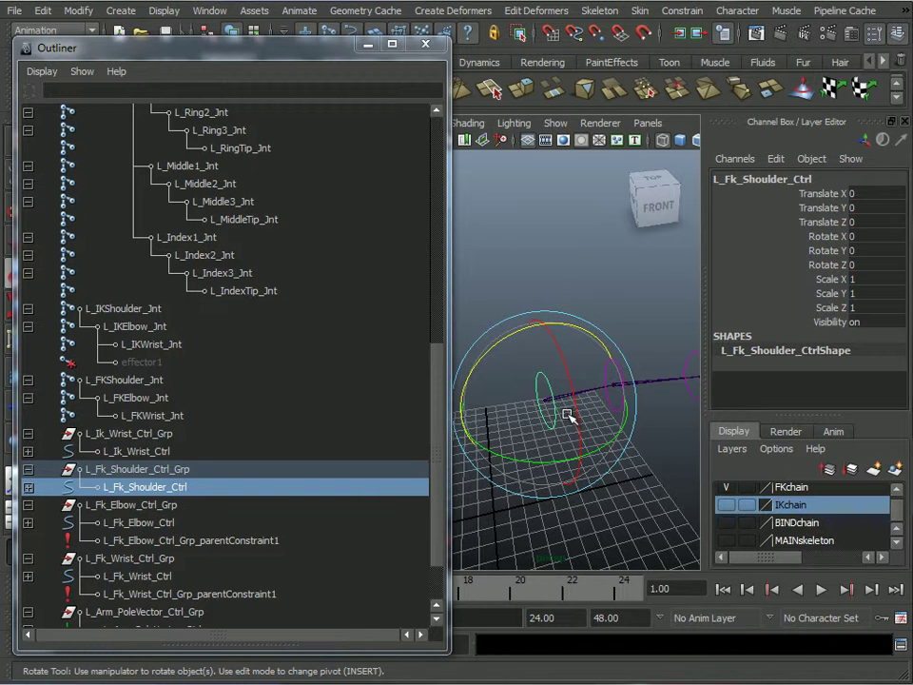
Parent-constrain L_FKShoulder_Jnt to L_Fk_Shoulder_Ctrl on all translate and rotate axes with Maintain offset off and weight 1.
mouse_move(561, 307)
alt+mouse_down()
mouse_move(555, 280)
mouse_move(562, 310)
mouse_move(565, 289)
alt+mouse_up()
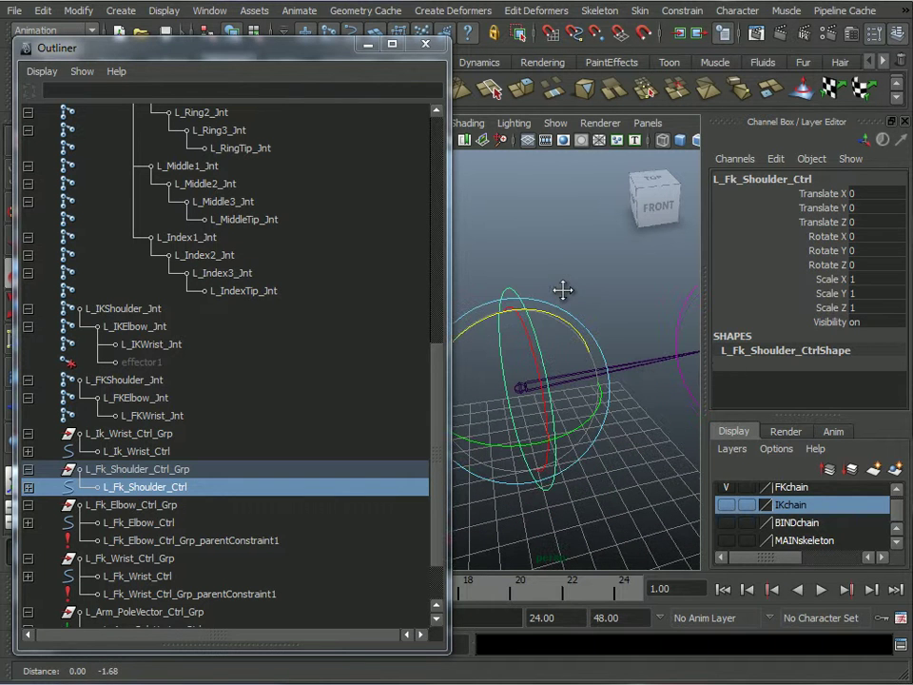
shift+click(637, 367)
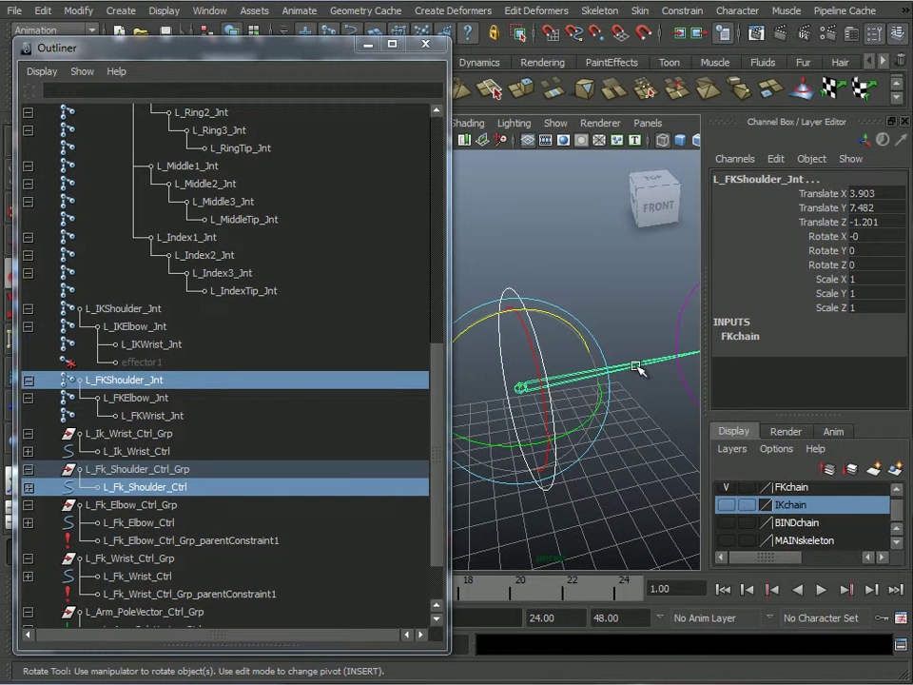
click(682, 10)
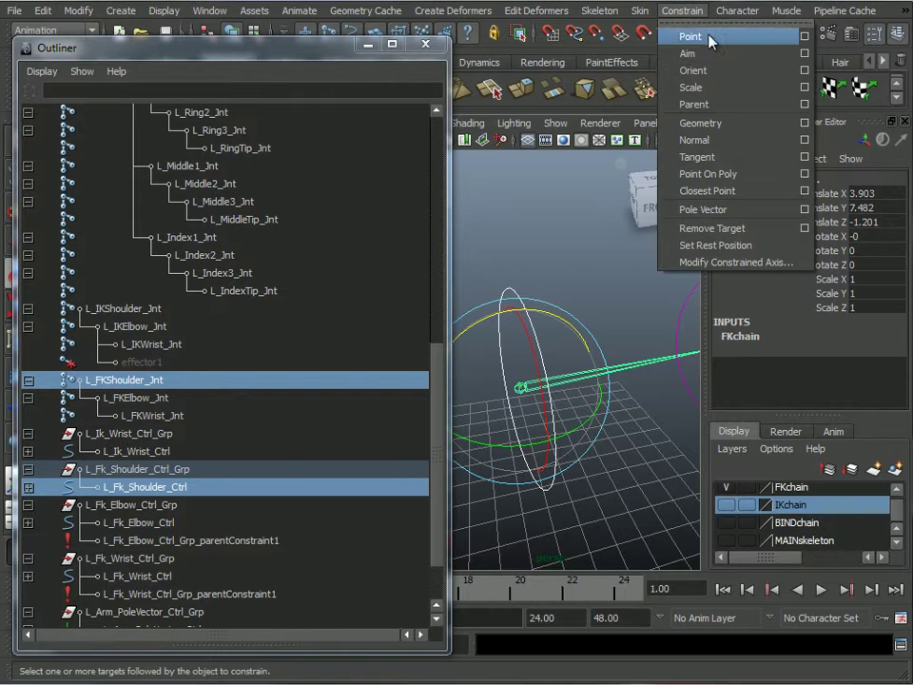
click(805, 103)
drag(371, 8, 312, 8)
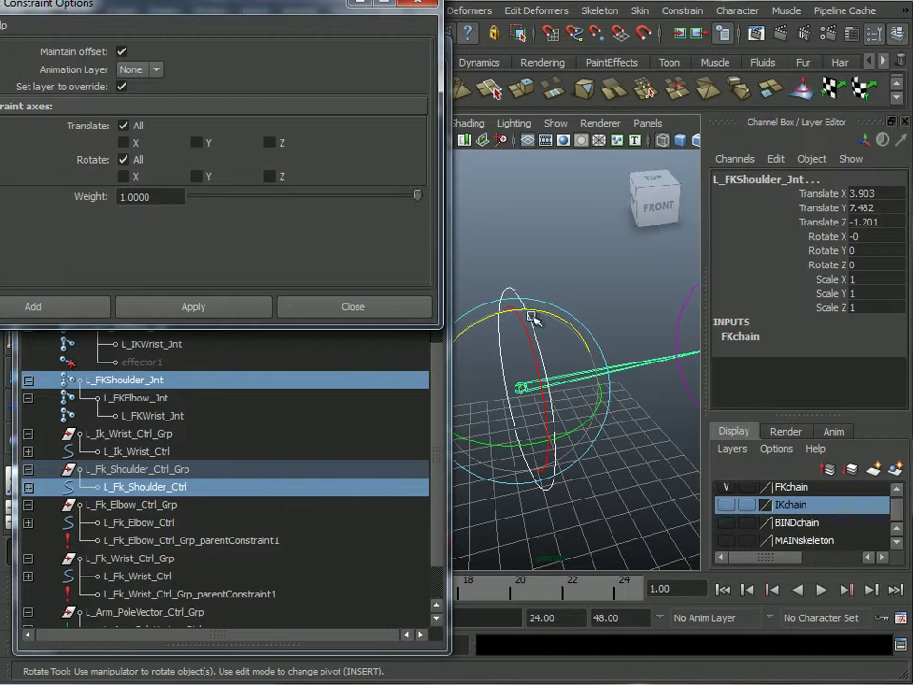
mouse_move(539, 244)
alt+middle_down()
mouse_move(552, 226)
mouse_move(546, 243)
alt+middle_up()
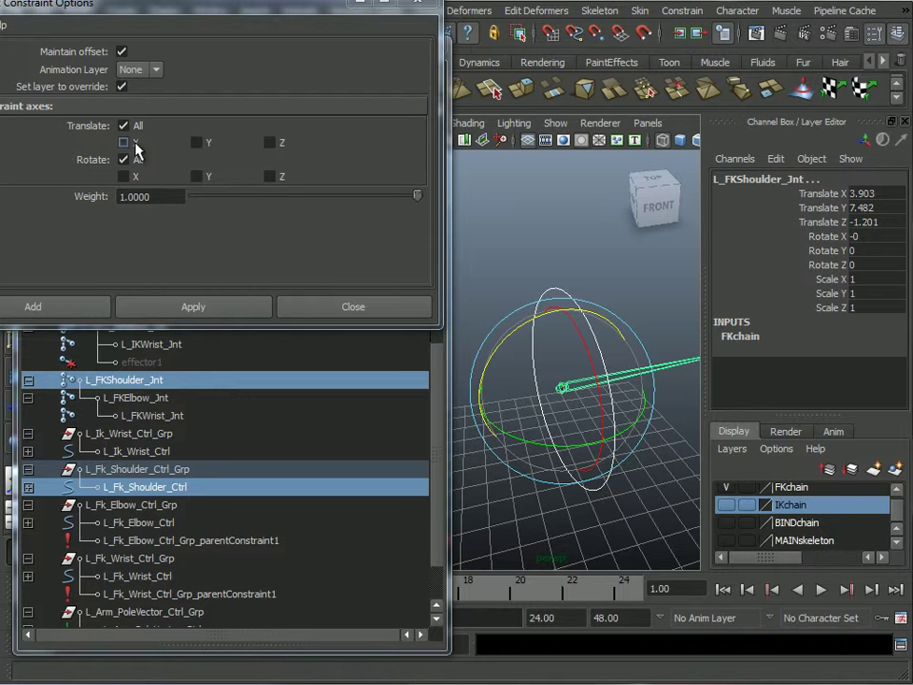
click(122, 51)
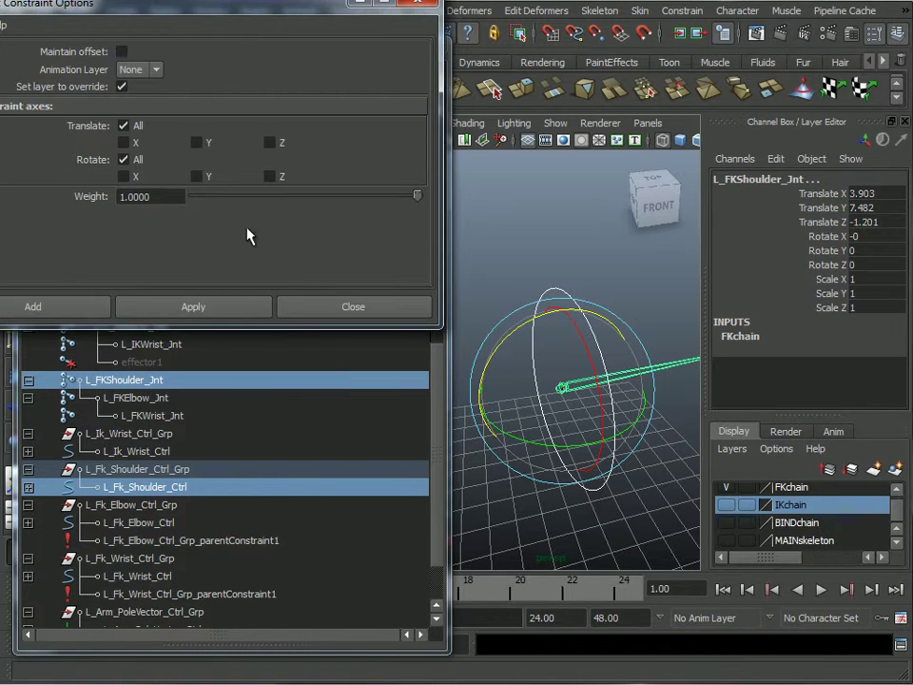
click(133, 309)
Parent-constrain L_FKElbow_Jnt to L_Fk_Elbow_Ctrl with the same options, keeping Maintain offset off.
alt+right_drag(654, 472, 607, 432)
click(577, 328)
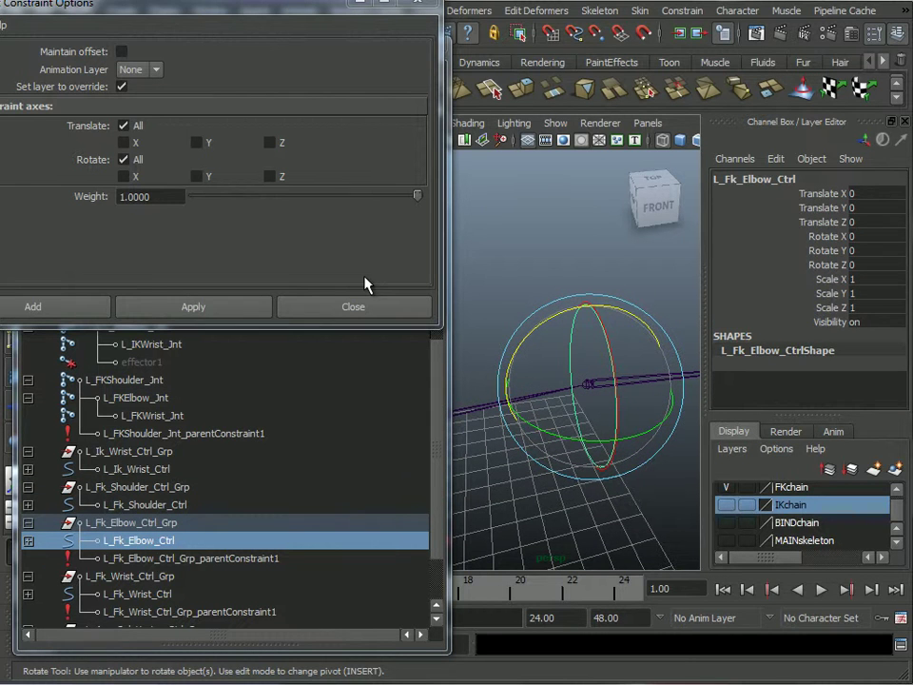
key(q)
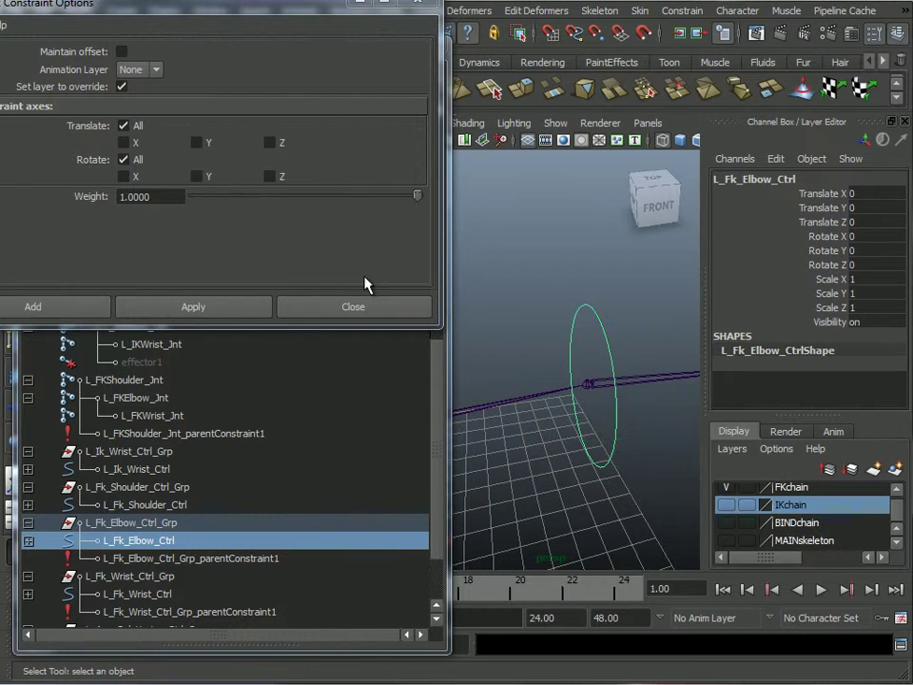
shift+click(595, 388)
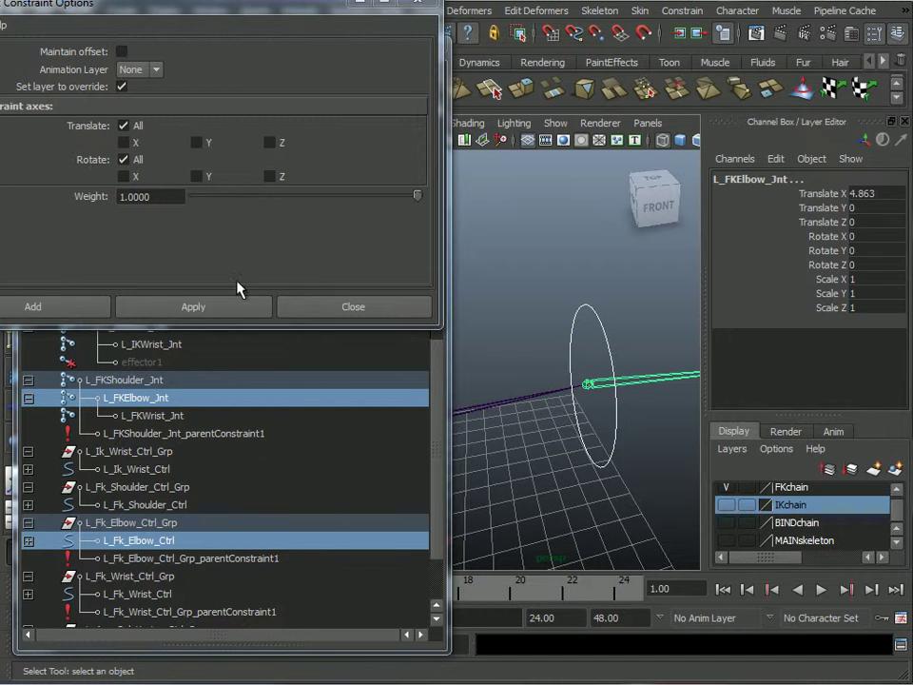
click(193, 307)
Parent-constrain L_FKWrist_Jnt to L_Fk_Wrist_Ctrl with the same options, keeping Maintain offset off.
alt+drag(513, 343, 545, 344)
click(543, 338)
alt+right_drag(483, 354, 527, 361)
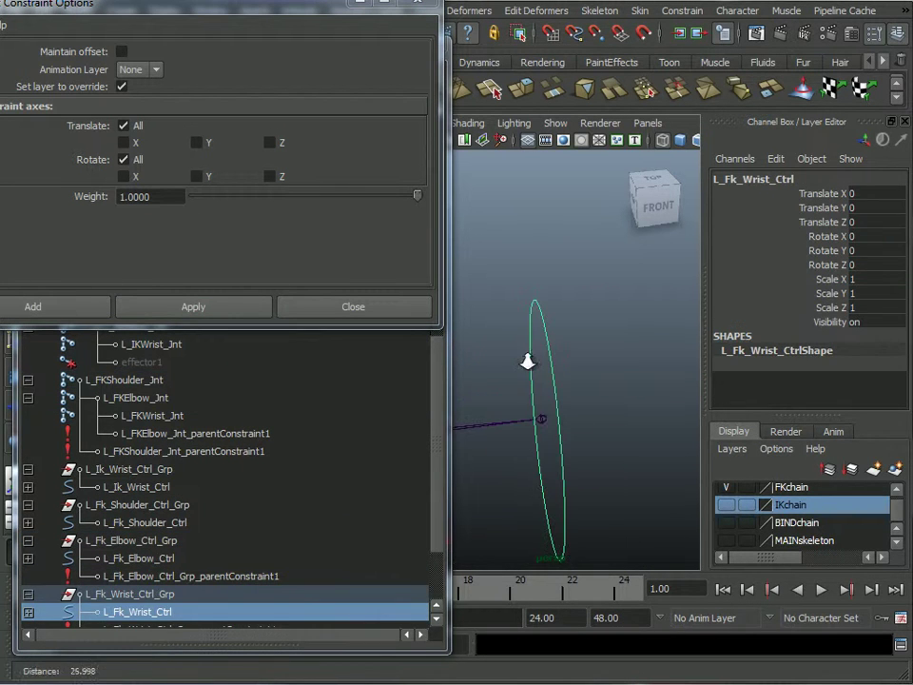
shift+click(544, 419)
click(238, 309)
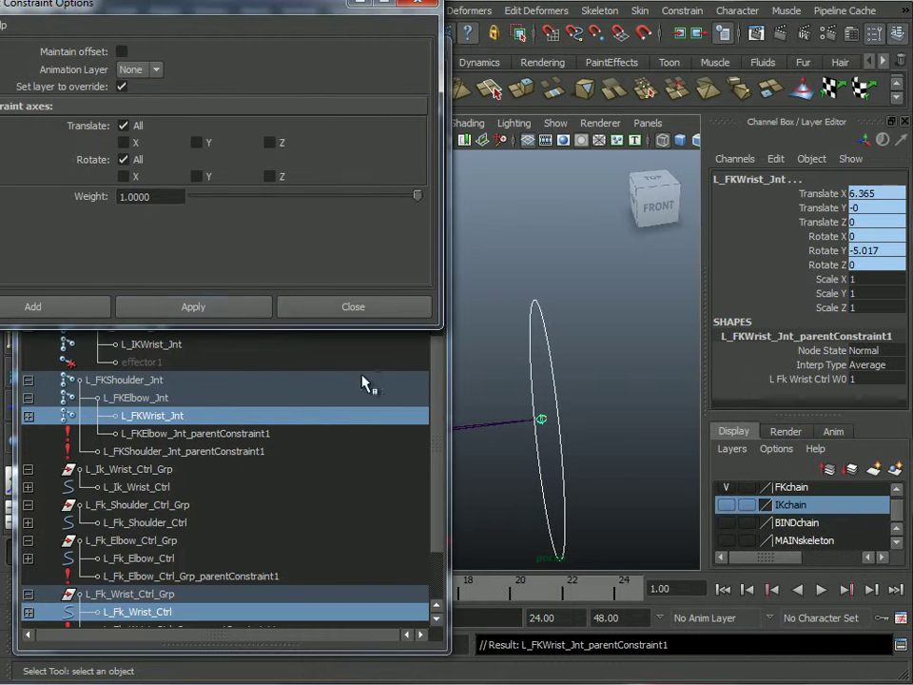
Make the IKchain layer visible and hide the FKchain layer.
alt+right_drag(609, 469, 575, 447)
alt+middle_drag(574, 447, 626, 453)
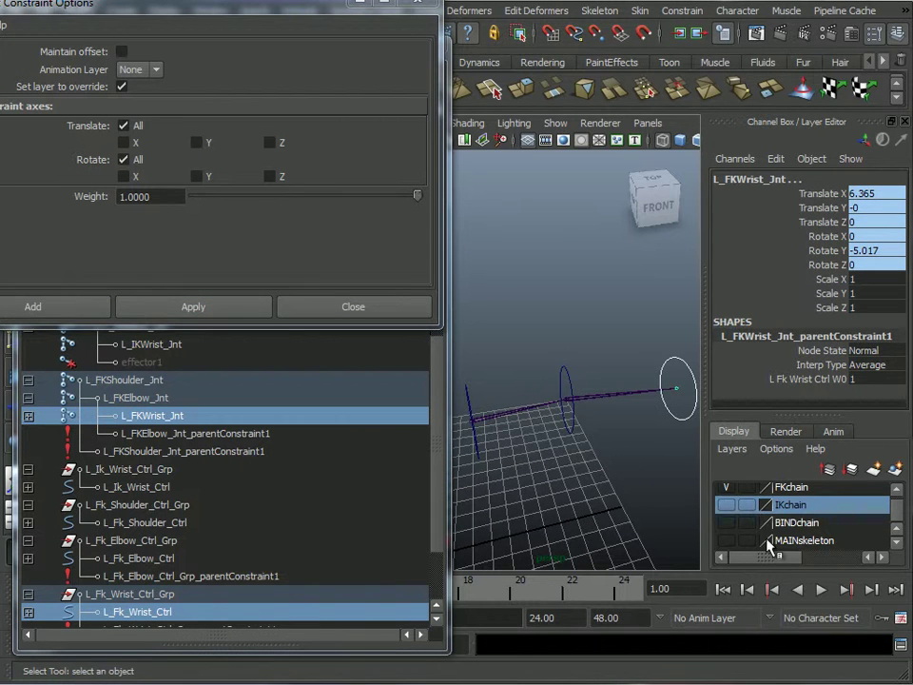
click(724, 502)
click(725, 487)
Try to parent-constrain L_IKWrist_Jnt to L_Ik_Wrist_Ctrl on all axes with Maintain offset off.
alt+middle_drag(601, 433, 563, 436)
alt+right_drag(518, 335, 561, 374)
alt+middle_drag(608, 422, 547, 357)
click(611, 373)
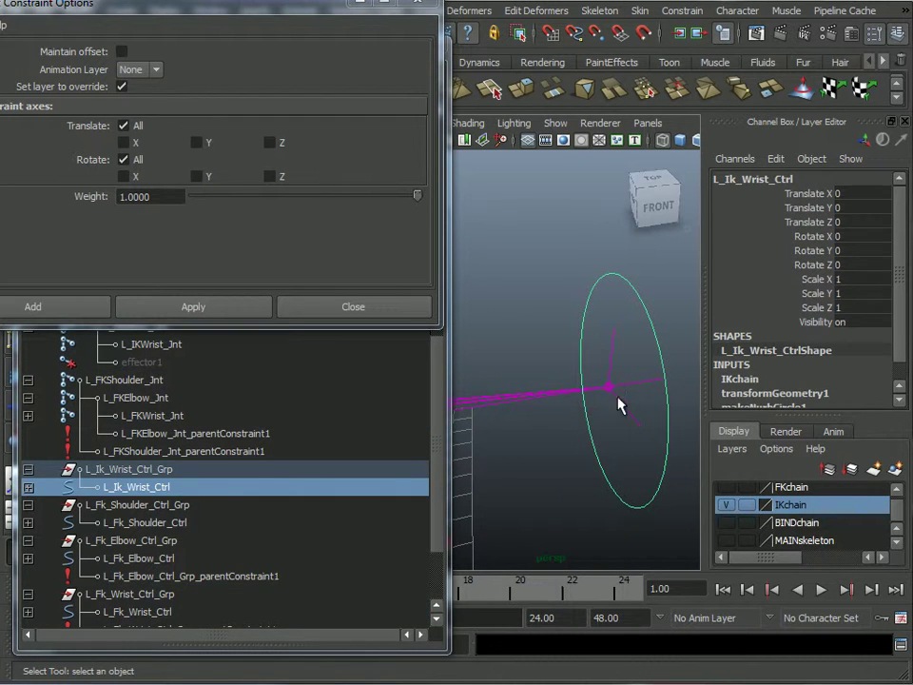
shift+click(610, 390)
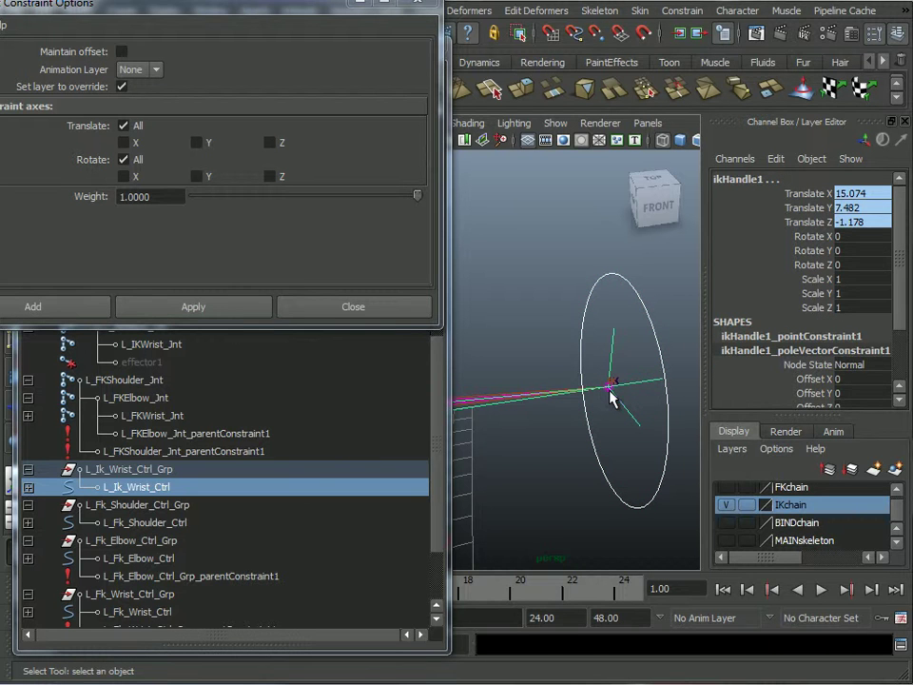
key(ctrl+z)
scroll(606, 395, up, 5)
alt+middle_drag(669, 412, 609, 401)
shift+click(631, 449)
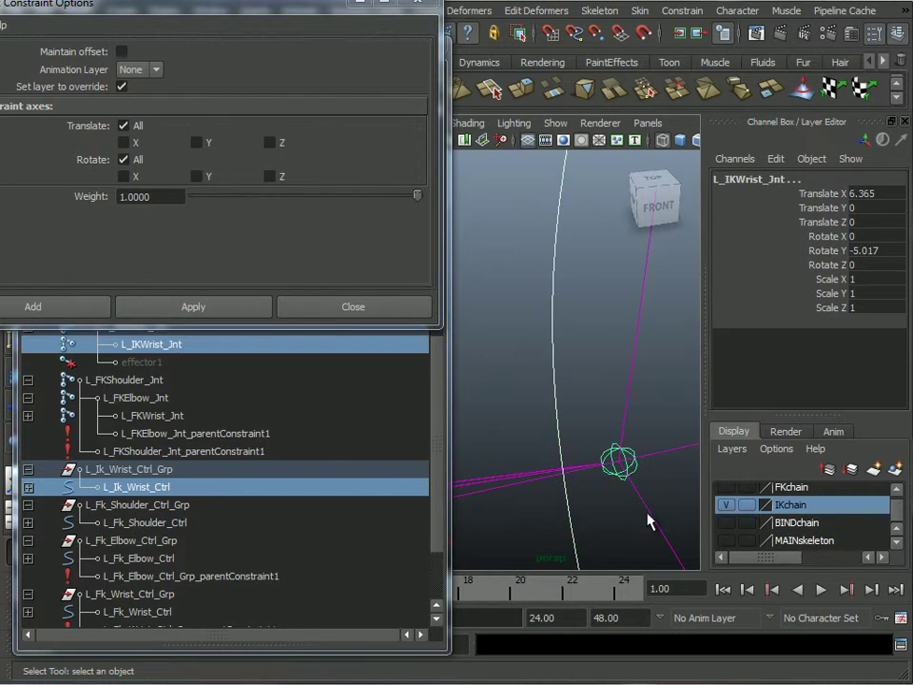
alt+right_drag(648, 514, 610, 489)
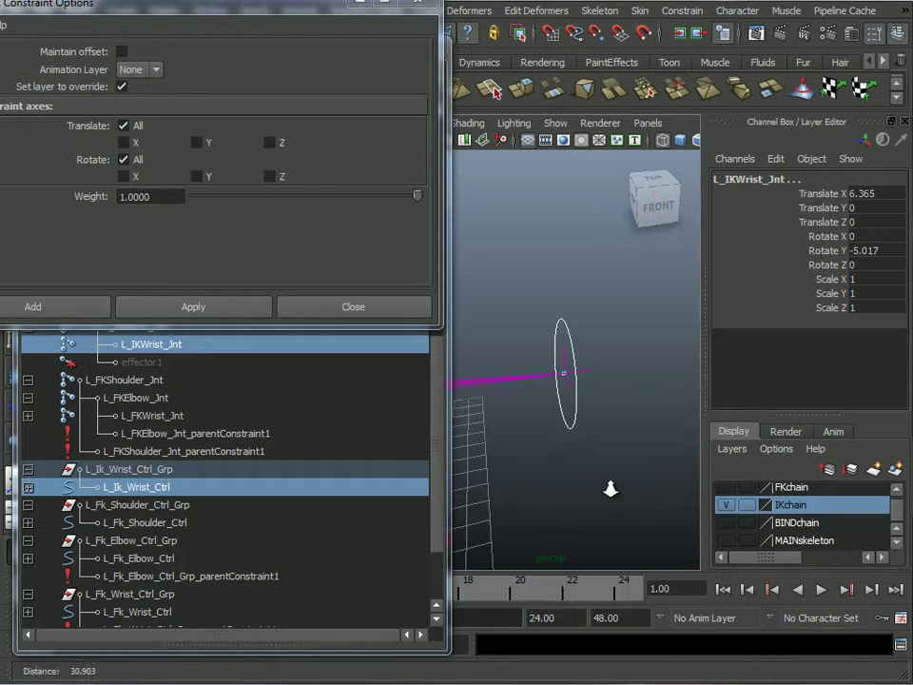
click(254, 313)
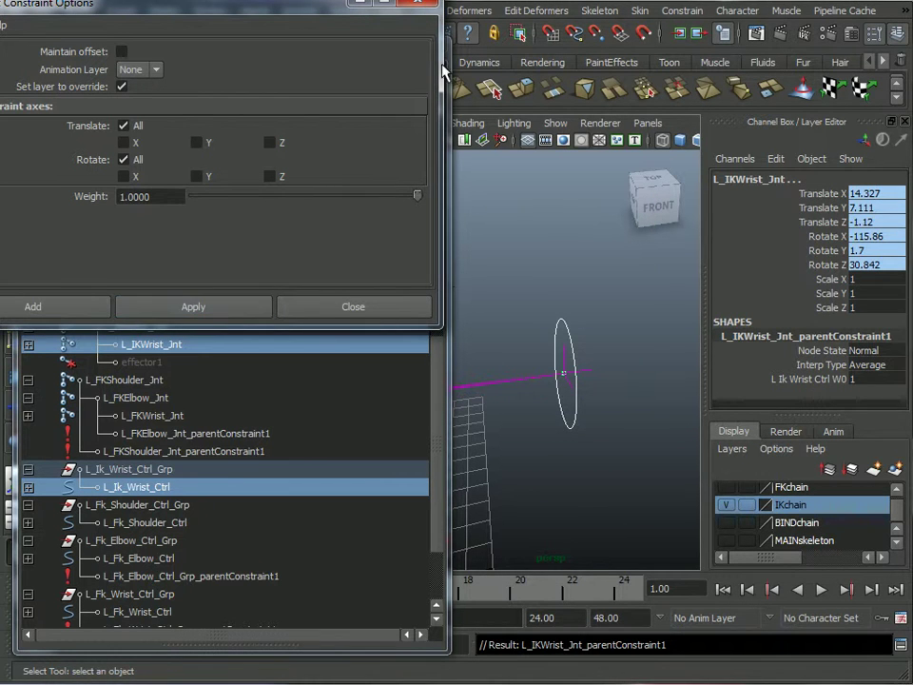
Test-move L_Ik_Wrist_Ctrl toward the shoulder, and undo both the move and the parent constraint on L_IKWrist_Jnt.
alt+drag(599, 447, 583, 424)
alt+middle_drag(584, 424, 552, 361)
mouse_move(552, 360)
alt+right_down()
mouse_move(541, 343)
mouse_move(576, 371)
mouse_move(544, 350)
alt+right_up()
mouse_move(544, 349)
alt+middle_down()
mouse_move(589, 339)
mouse_move(546, 342)
alt+middle_up()
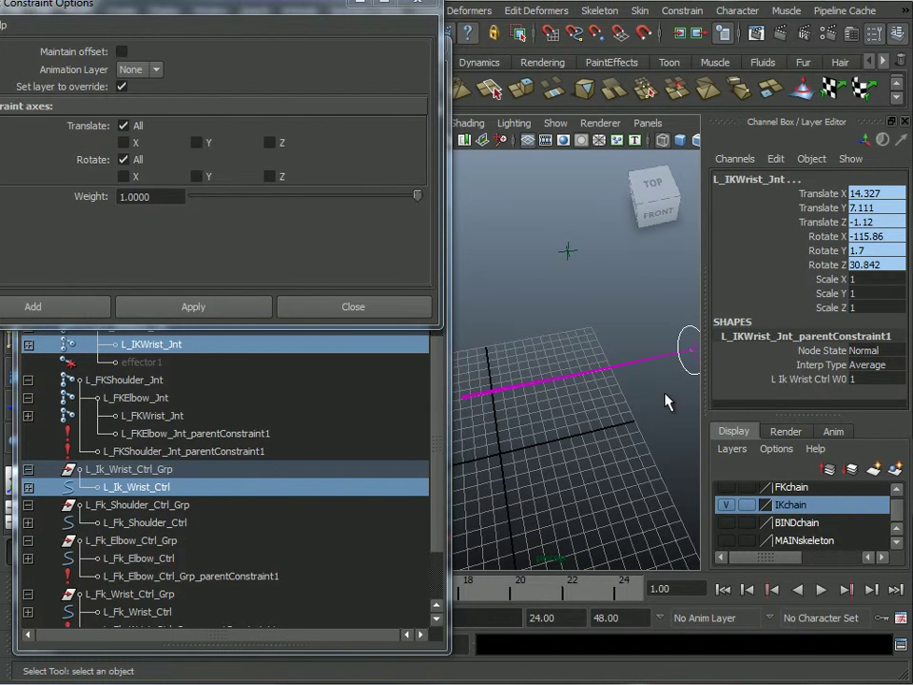
click(689, 323)
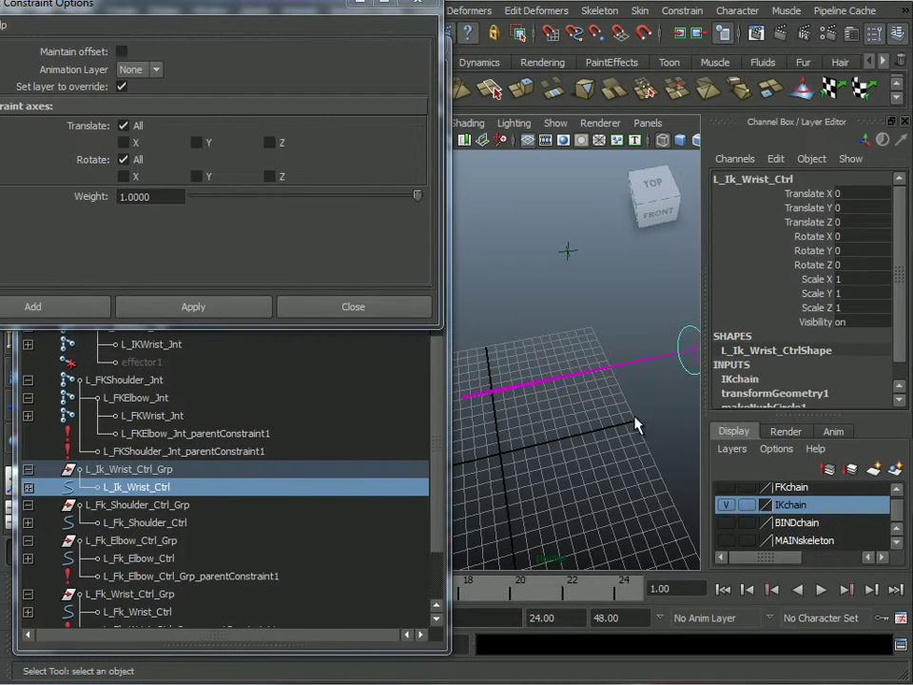
alt+middle_drag(639, 418, 603, 417)
key(w)
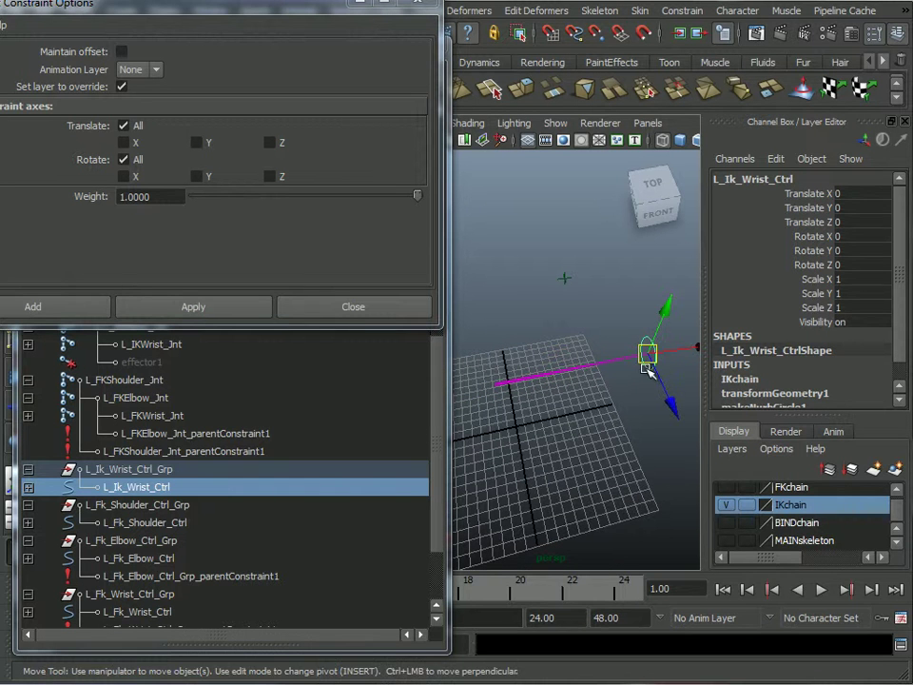
drag(646, 354, 604, 369)
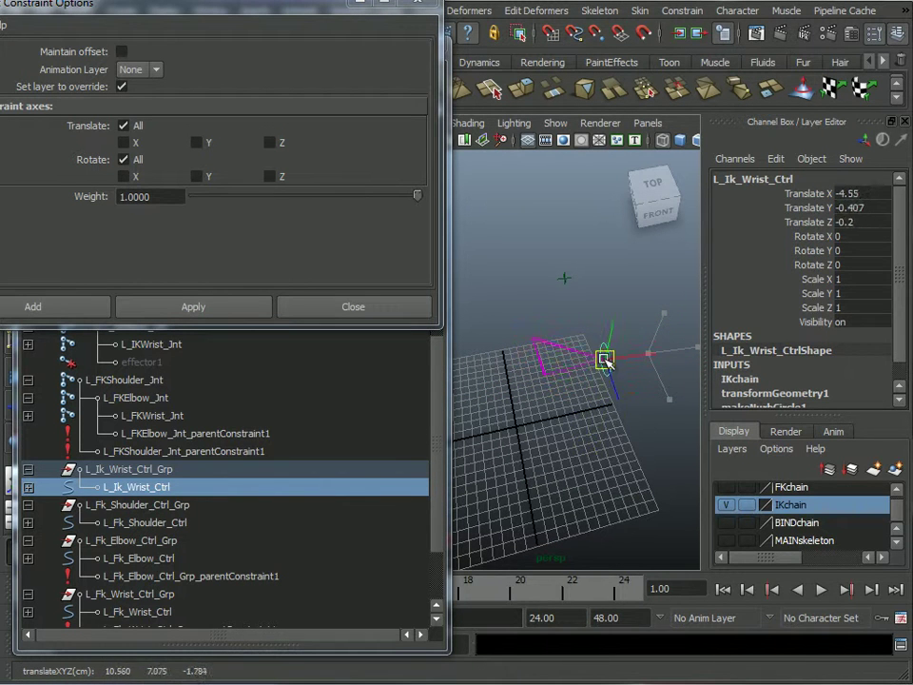
key(ctrl+z)
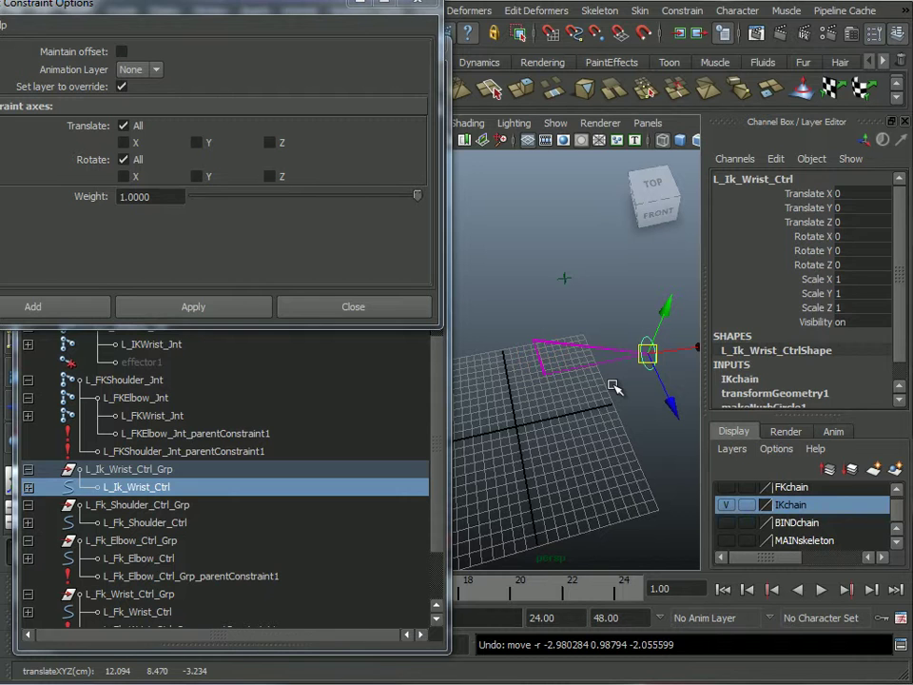
key(ctrl+z)
key(ctrl+z)
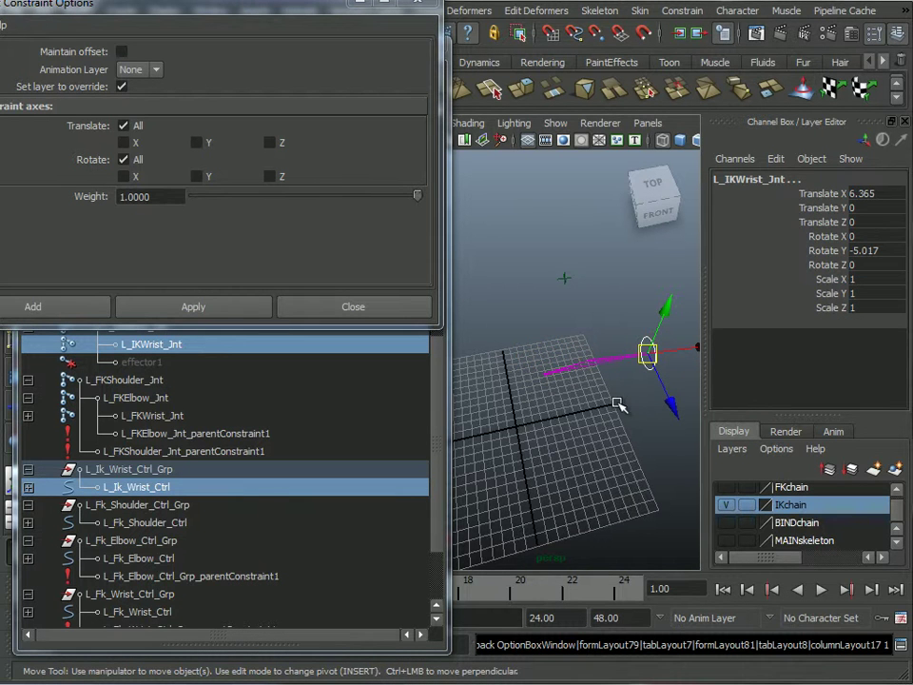
Test-move L_Ik_Wrist_Ctrl along its X axis to check the IK arm, and undo the move.
mouse_move(540, 336)
alt+mouse_down()
mouse_move(550, 353)
mouse_move(560, 327)
mouse_move(591, 340)
mouse_move(553, 351)
alt+mouse_up()
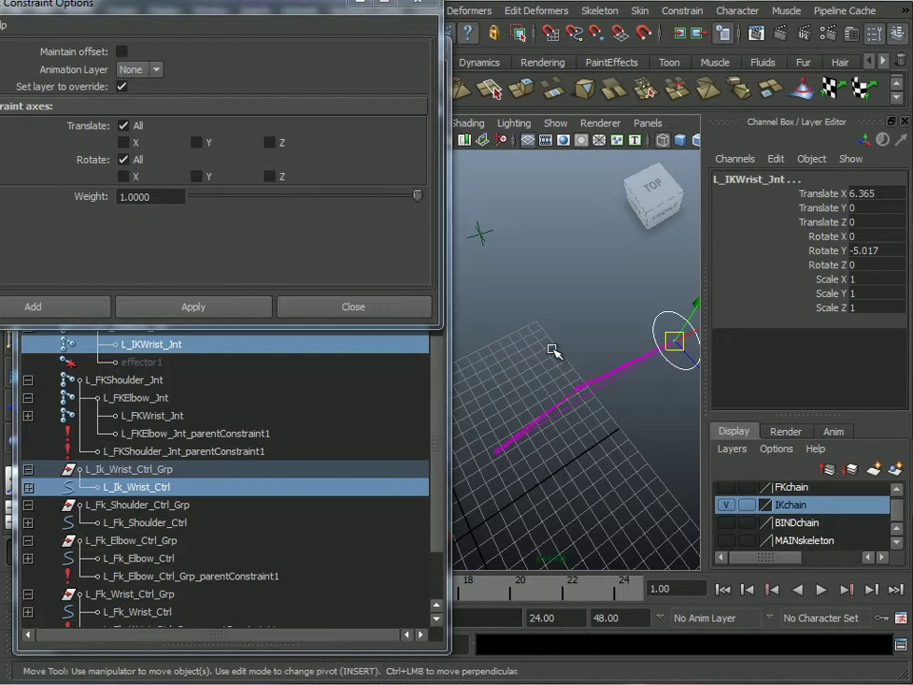
click(668, 317)
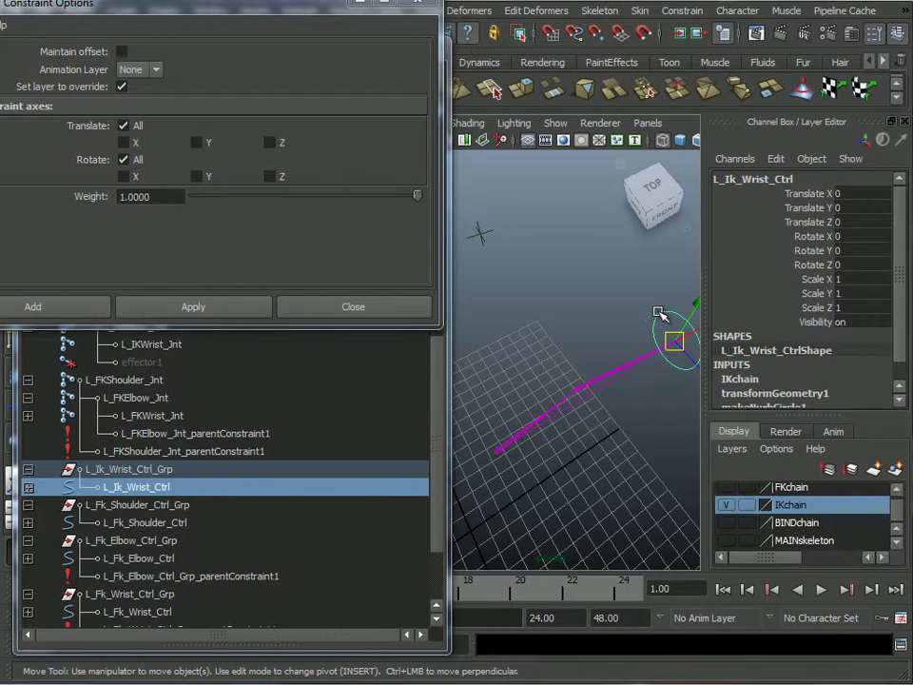
alt+middle_drag(587, 312, 567, 311)
drag(668, 326, 654, 343)
key(ctrl+z)
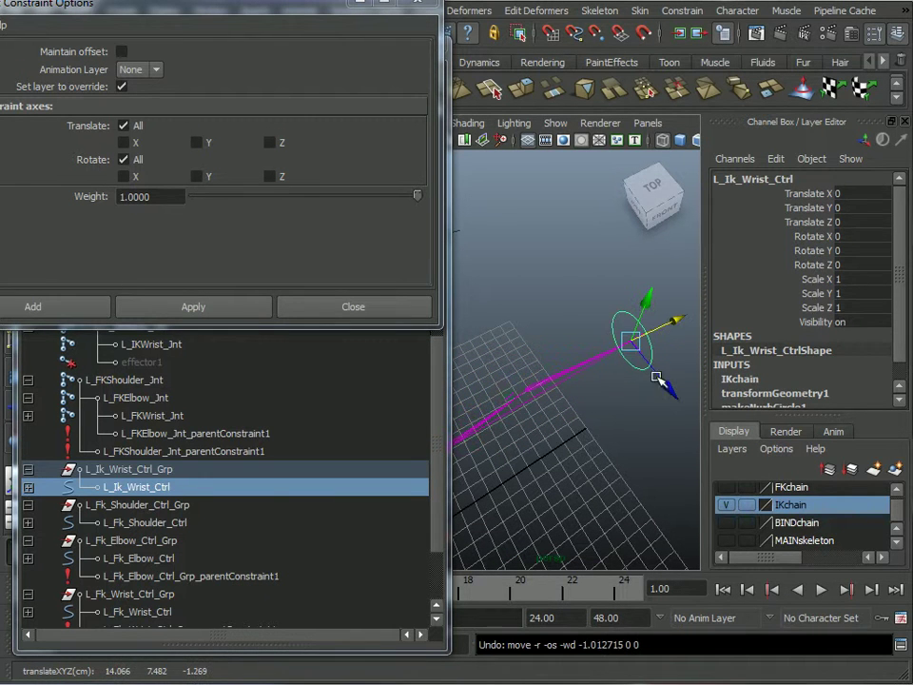
alt+drag(620, 395, 623, 379)
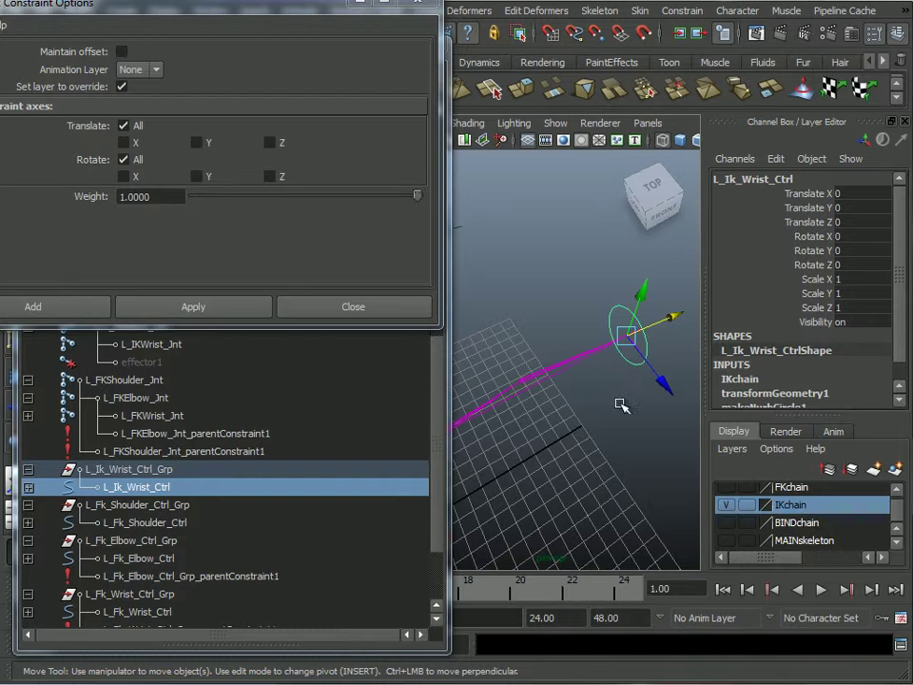
Test-rotate L_Ik_Wrist_Ctrl to -30 about Z, check whether L_IKWrist_Jnt follows, and undo the rotation.
key(e)
drag(601, 302, 633, 319)
alt+right_drag(551, 353, 559, 362)
click(574, 429)
alt+right_drag(546, 289, 549, 322)
alt+middle_drag(562, 314, 524, 324)
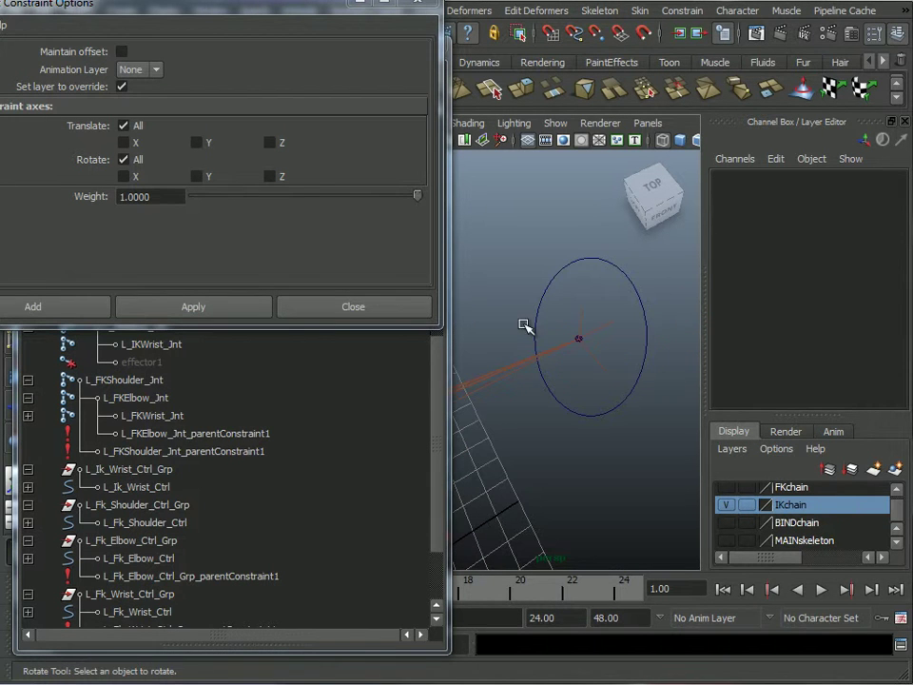
alt+right_drag(580, 338, 641, 303)
click(643, 285)
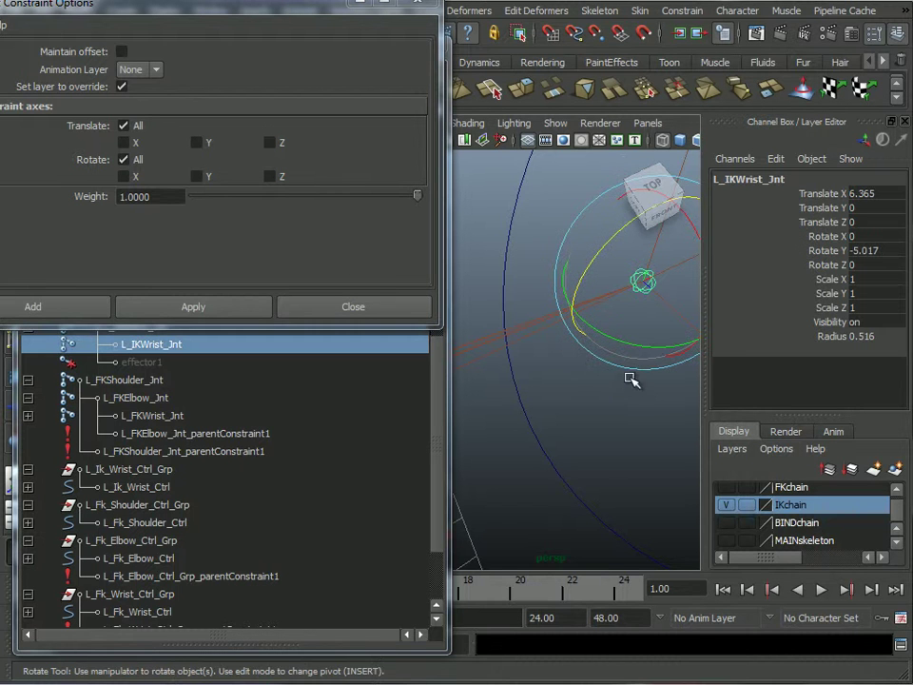
alt+right_drag(605, 418, 586, 418)
alt+drag(587, 417, 561, 441)
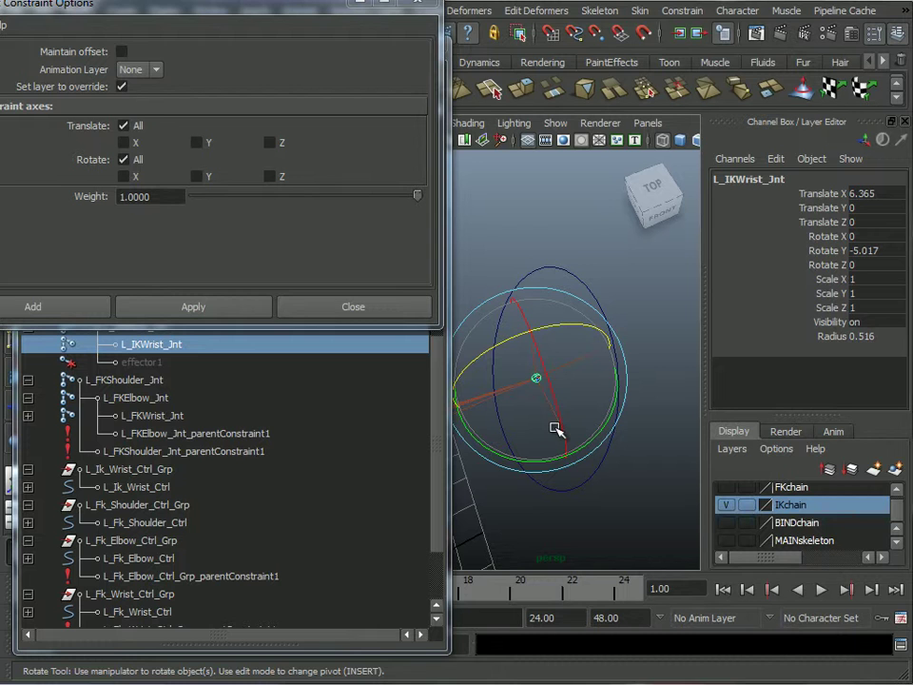
key(ctrl+z)
key(ctrl+z)
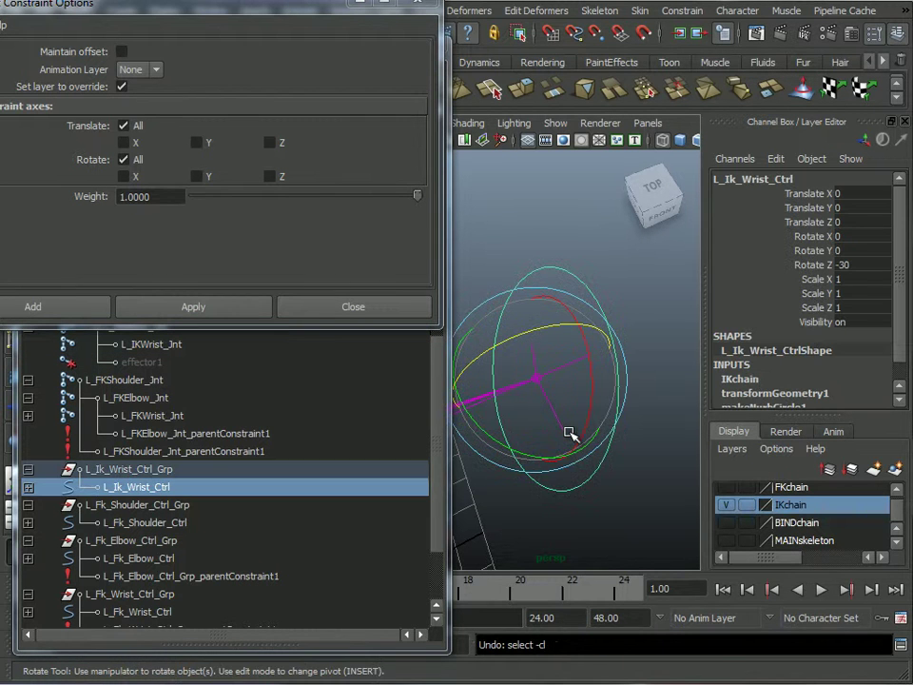
key(ctrl+z)
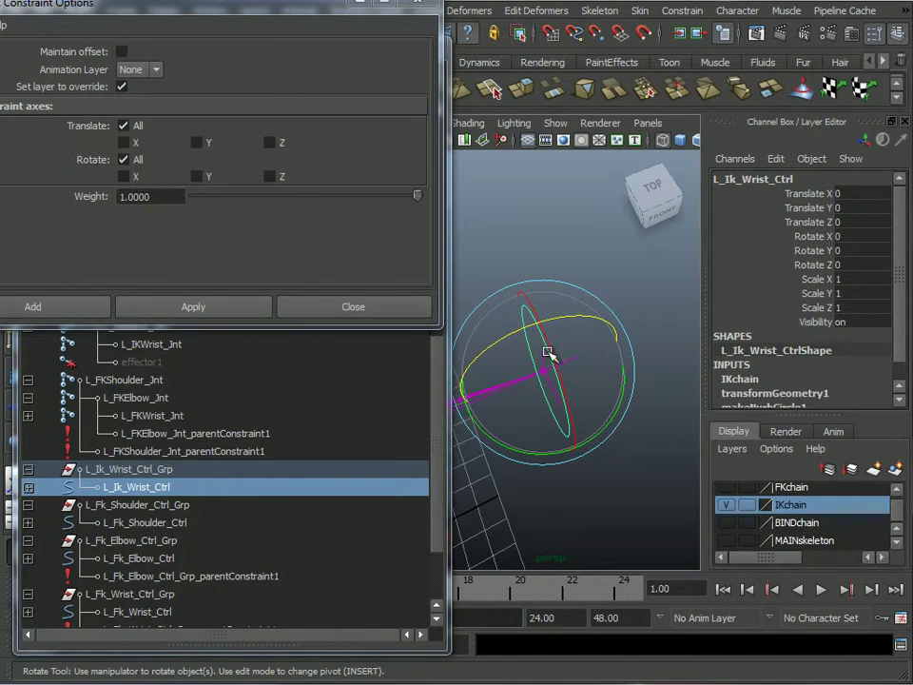
Examine the L_IKWrist_Jnt joint up close in relation to L_Ik_Wrist_Ctrl.
alt+right_drag(515, 259, 528, 279)
alt+middle_drag(536, 309, 552, 296)
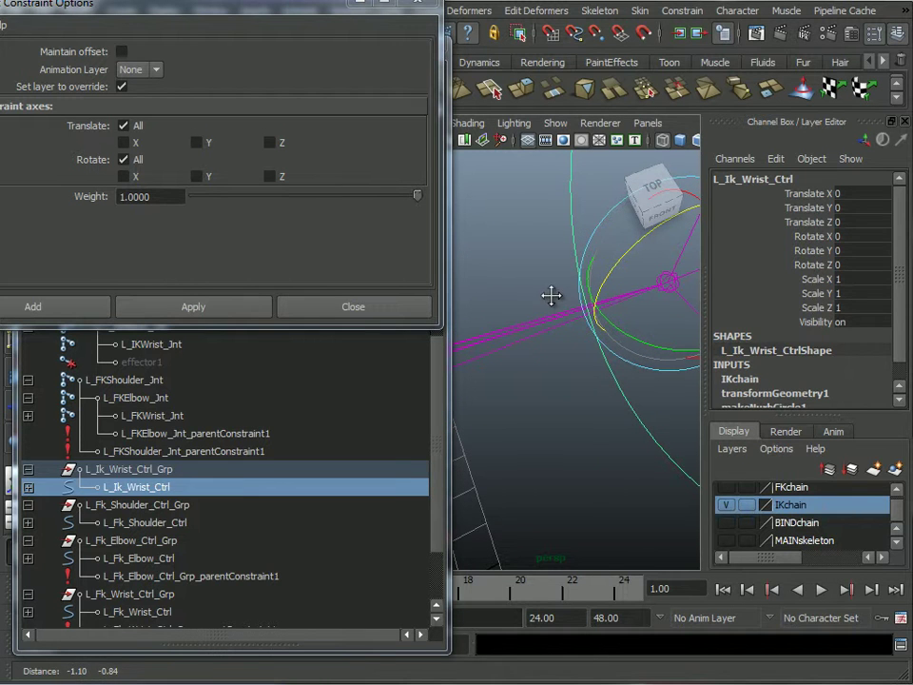
click(520, 258)
alt+middle_drag(623, 338, 603, 346)
drag(594, 382, 548, 448)
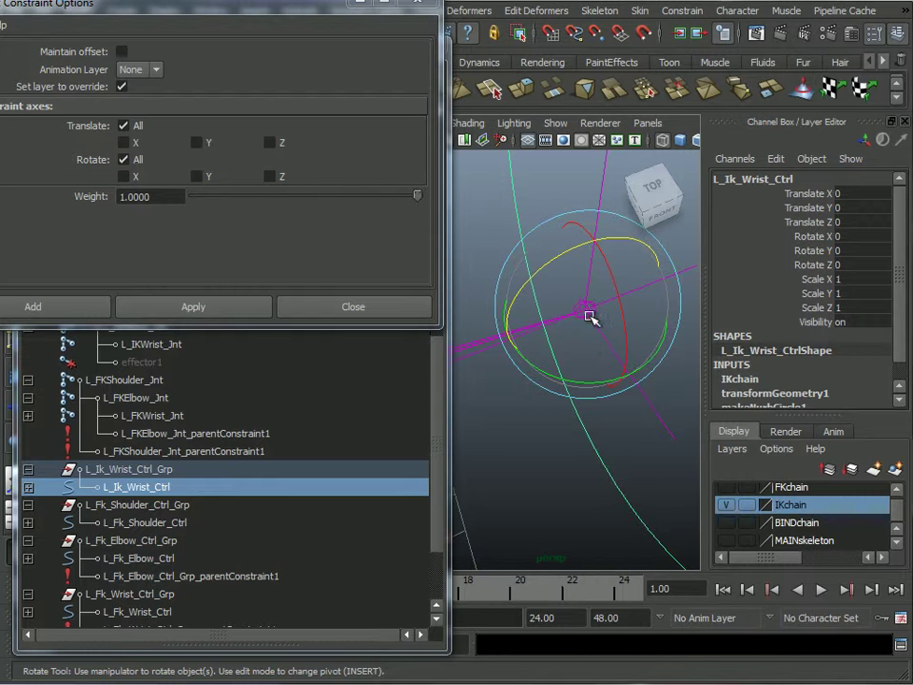
alt+right_drag(552, 277, 556, 280)
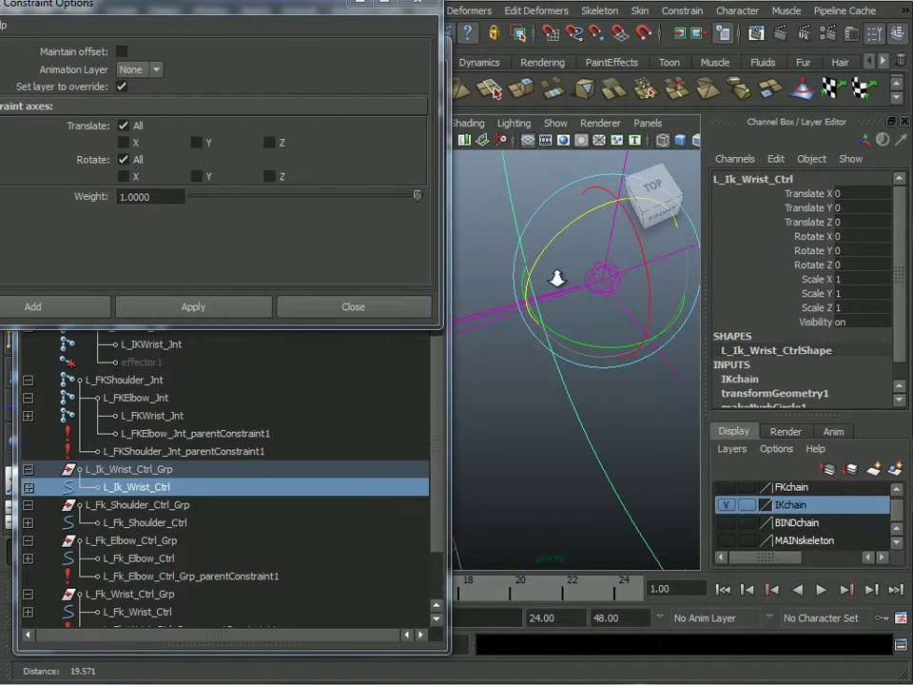
alt+middle_drag(579, 304, 575, 304)
alt+right_drag(563, 279, 568, 276)
alt+middle_drag(569, 274, 562, 283)
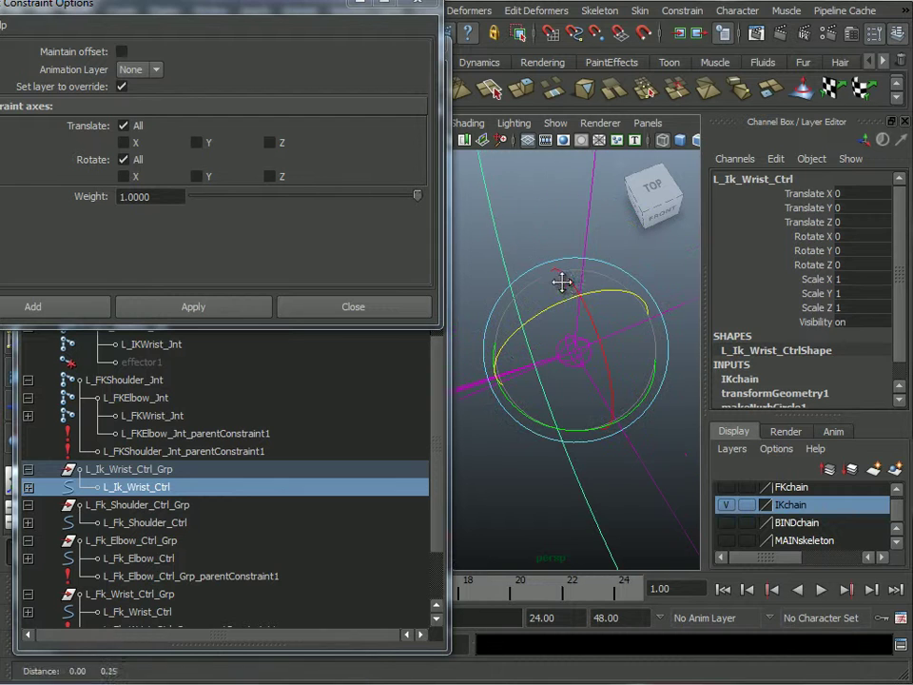
alt+right_drag(539, 266, 545, 273)
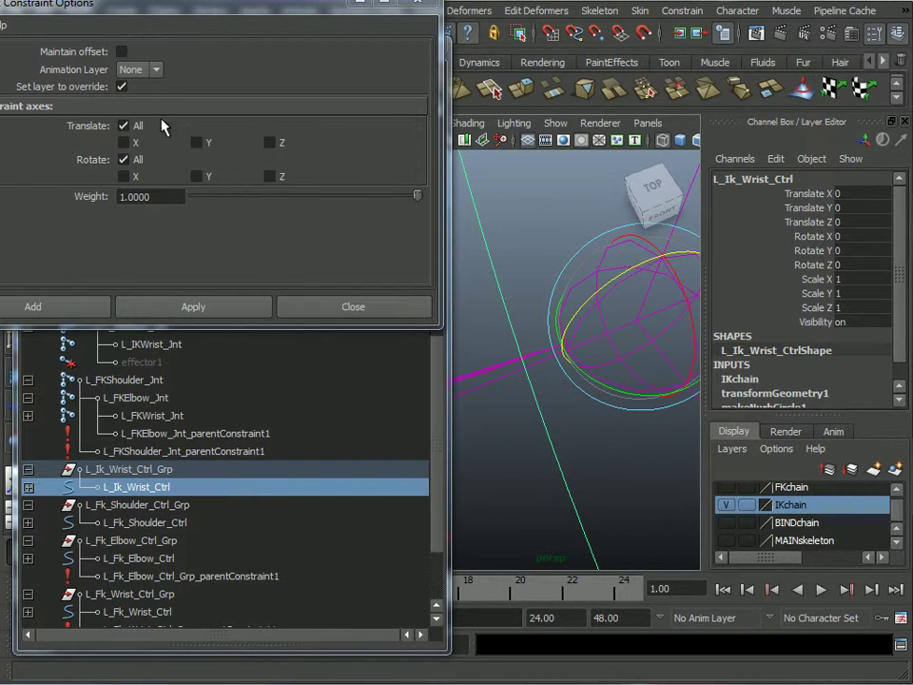
Parent-constrain L_IKWrist_Jnt to L_Ik_Wrist_Ctrl with Translate off and Rotate set to All.
click(125, 126)
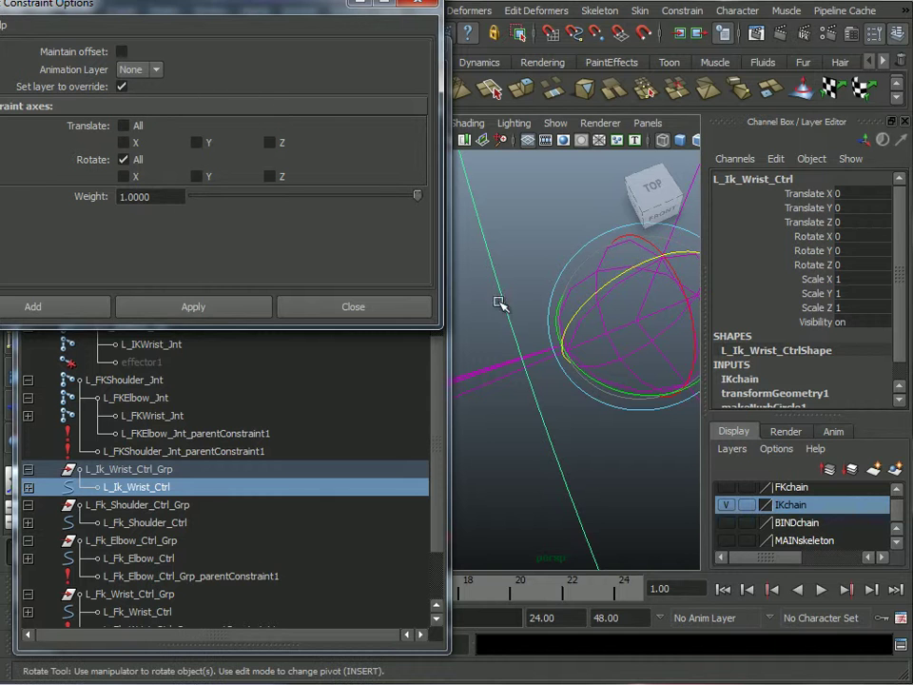
alt+middle_drag(635, 403, 634, 402)
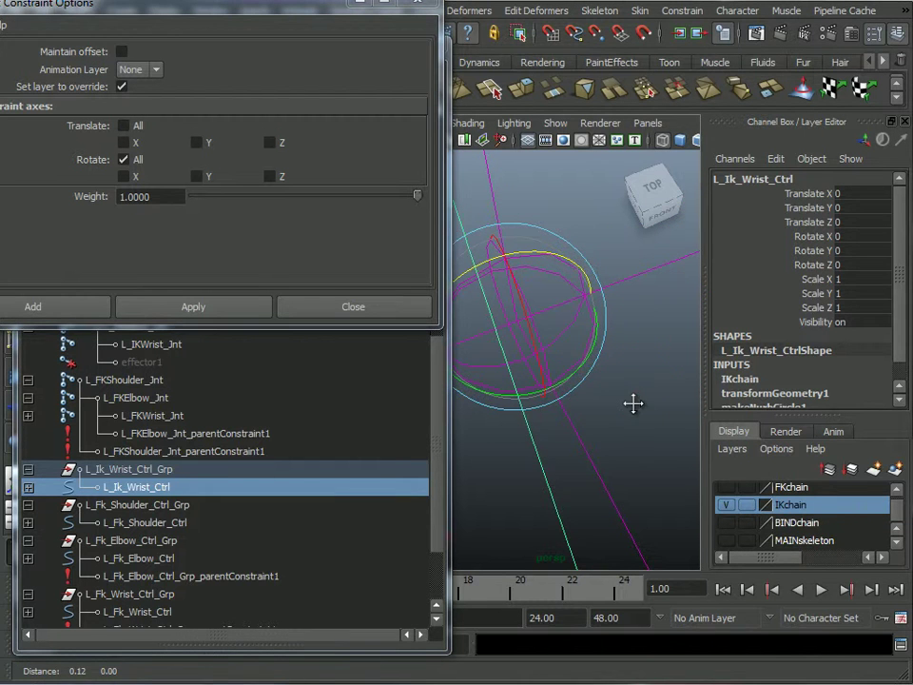
key(e)
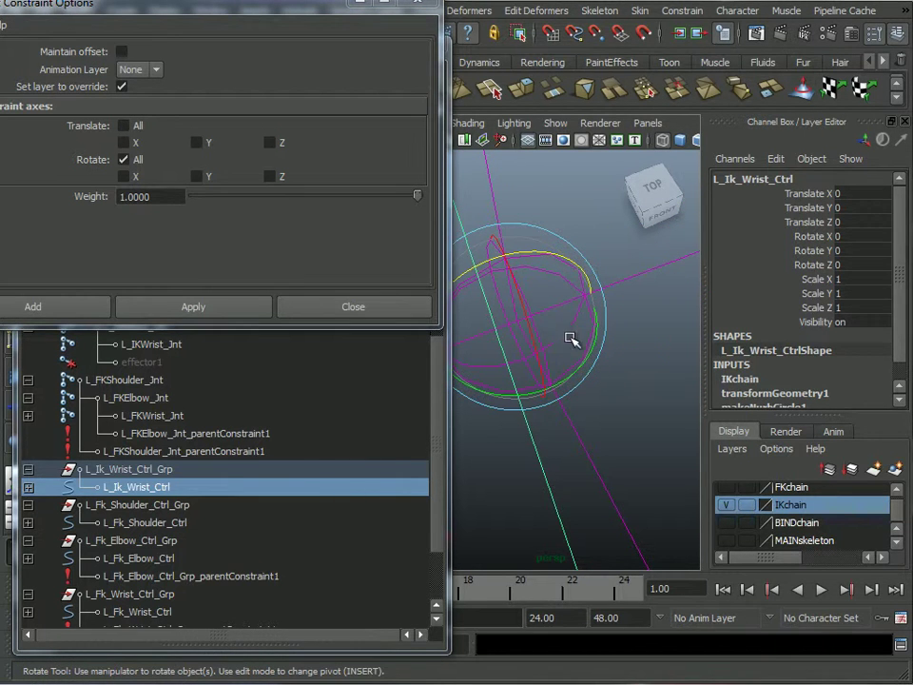
alt+middle_drag(571, 339, 570, 341)
mouse_move(571, 340)
alt+right_down()
mouse_move(599, 350)
mouse_move(574, 338)
alt+right_up()
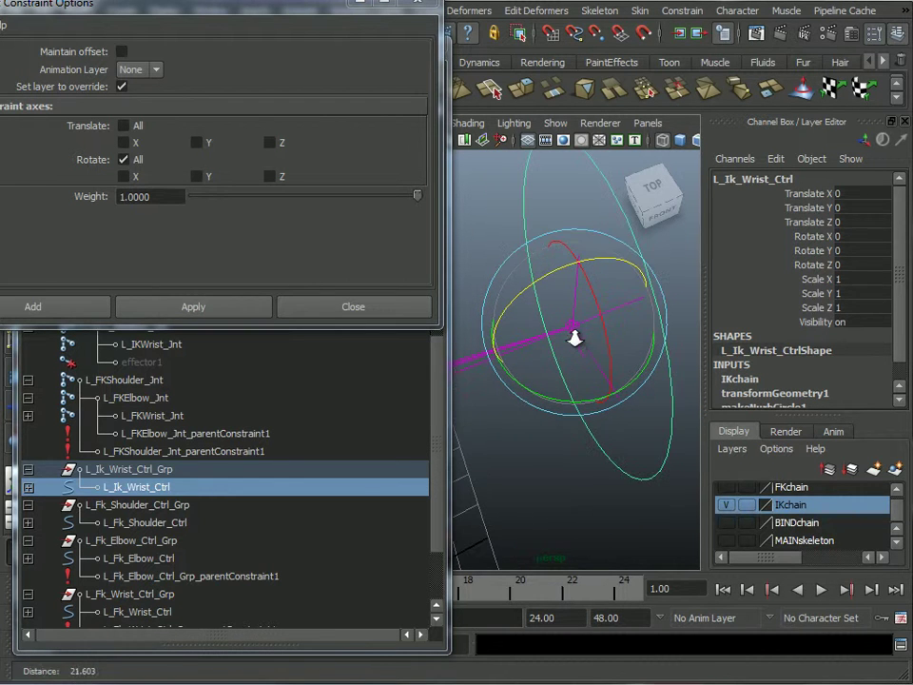
key(q)
alt+right_drag(553, 300, 562, 307)
shift+click(610, 258)
alt+right_drag(622, 366, 592, 356)
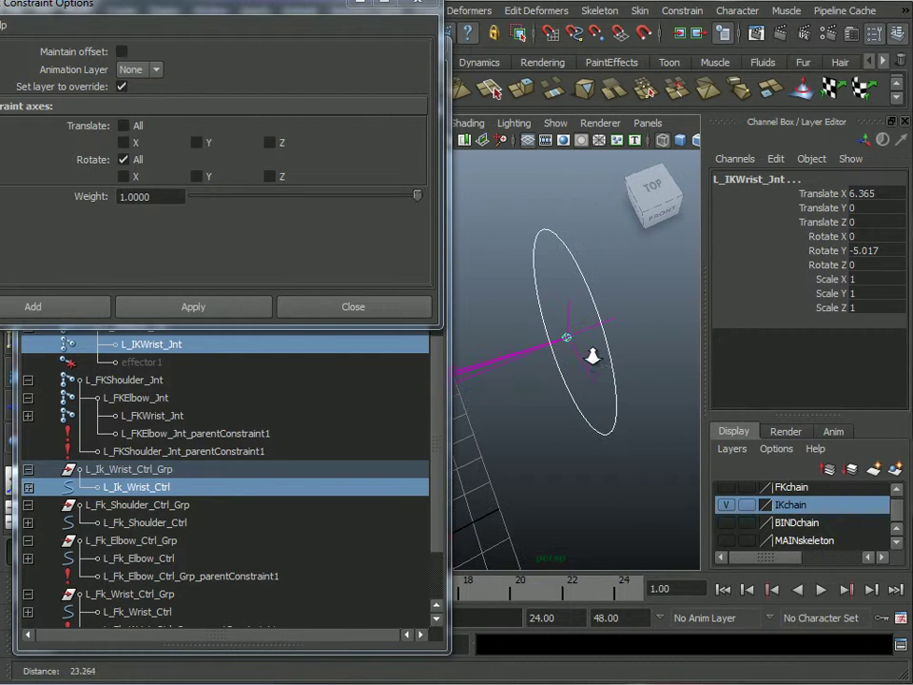
click(228, 306)
Test-move L_Ik_Wrist_Ctrl to check that the IK arm still bends, and undo the move.
alt+middle_drag(562, 428, 612, 400)
alt+right_drag(611, 400, 584, 397)
alt+middle_drag(585, 397, 617, 385)
click(678, 274)
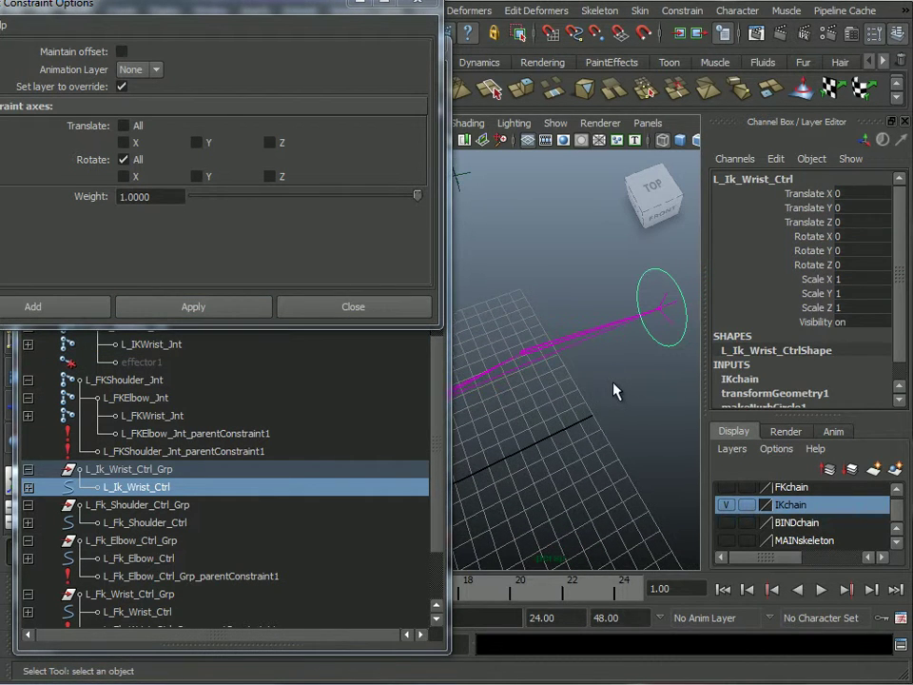
key(w)
drag(659, 309, 603, 347)
key(ctrl+z)
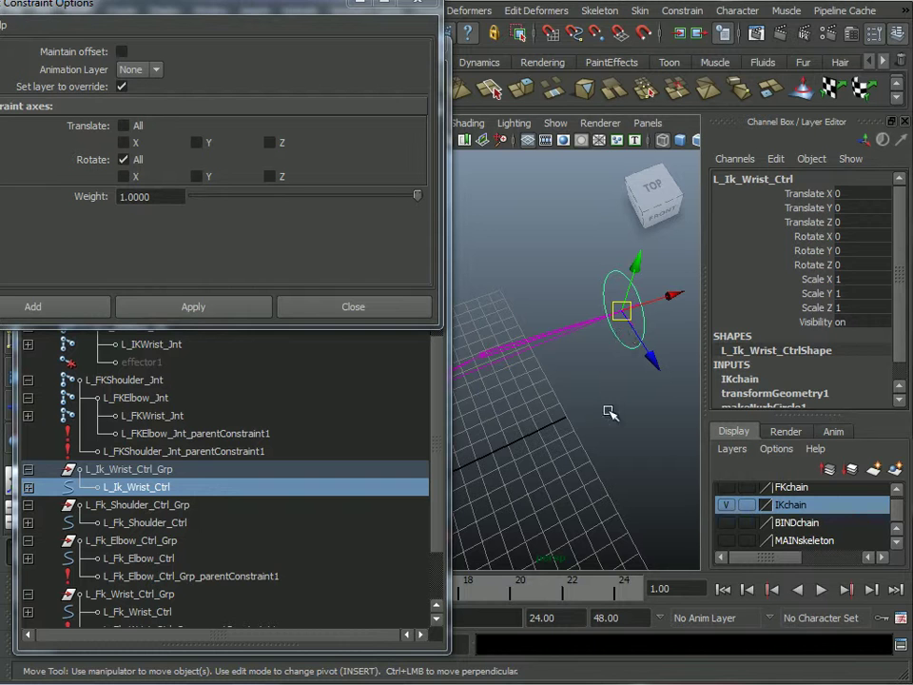
Test-rotate L_Ik_Wrist_Ctrl to -45 about Z, inspect the rotation of L_IKWrist_Jnt, and undo the test.
key(e)
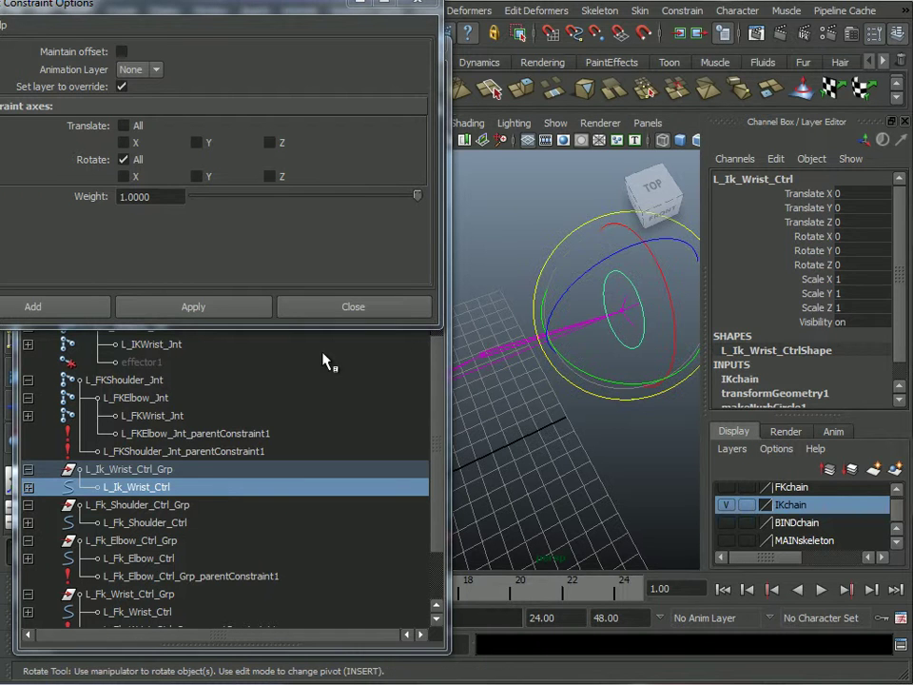
drag(557, 266, 579, 374)
click(567, 401)
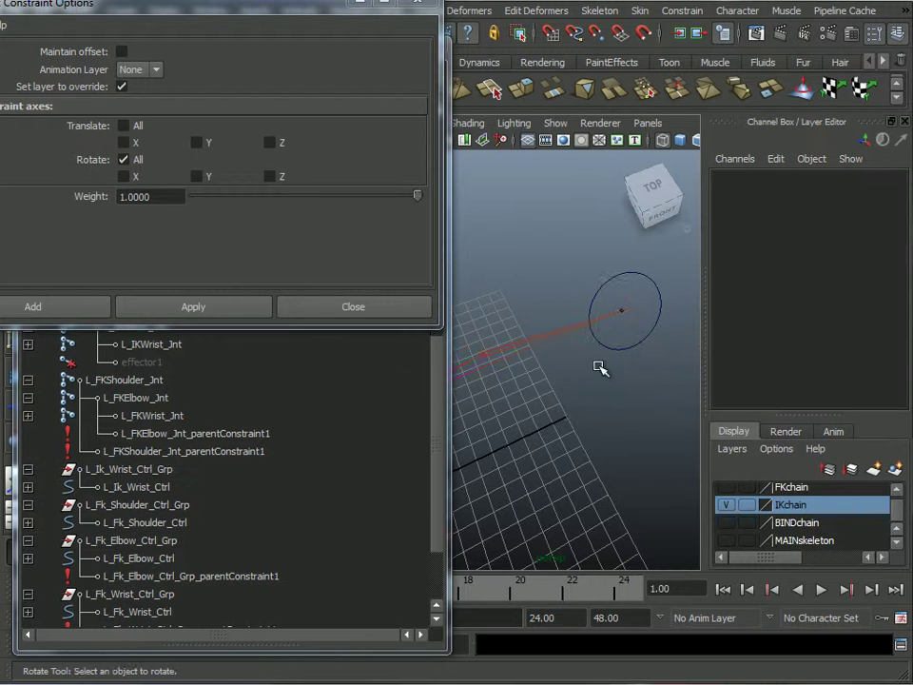
alt+right_drag(555, 259, 583, 299)
alt+middle_drag(583, 299, 540, 344)
scroll(540, 345, down, 6)
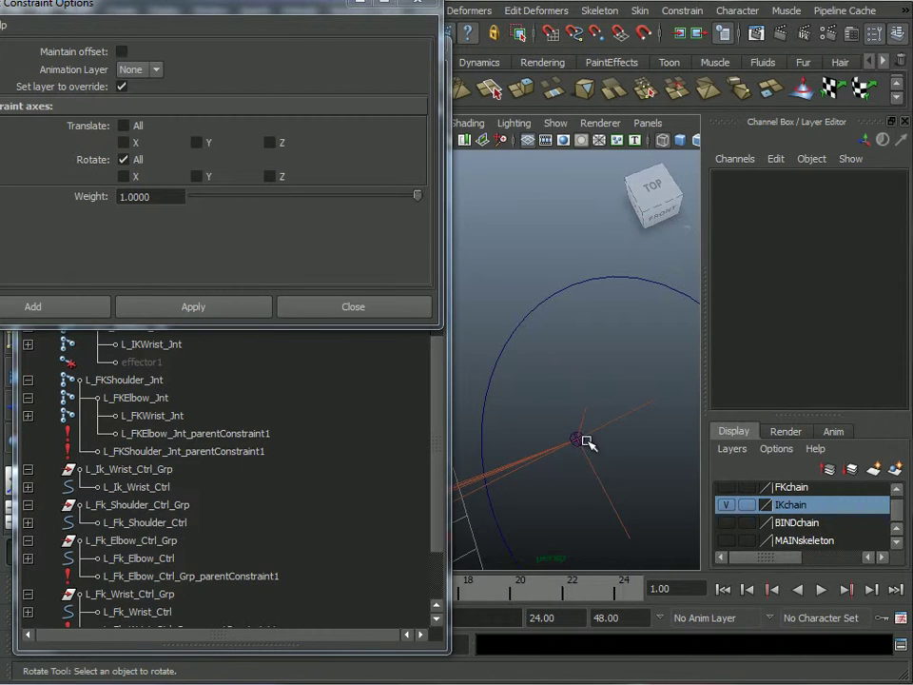
click(582, 439)
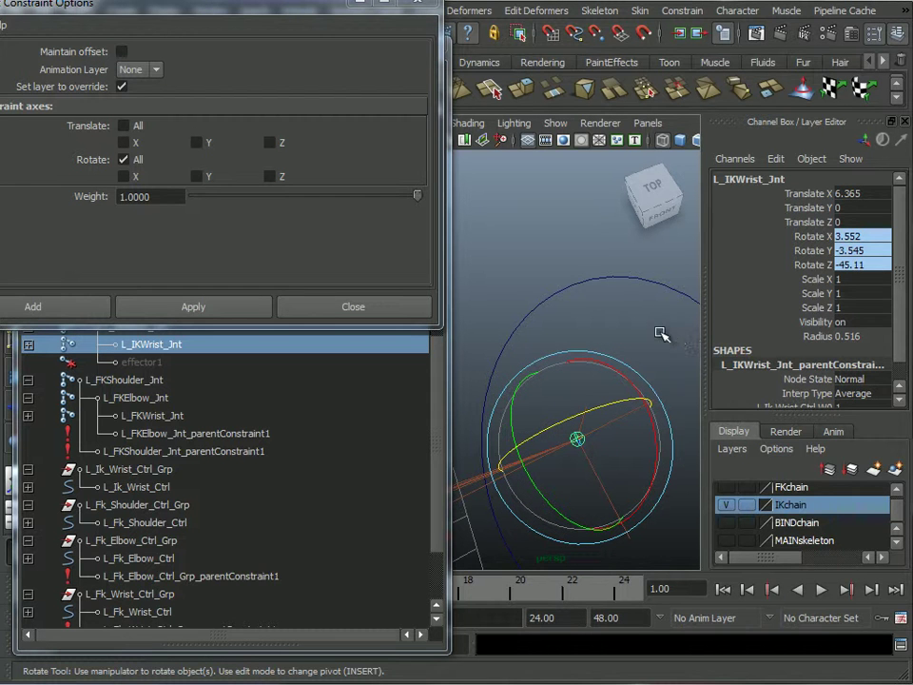
alt+drag(617, 280, 590, 329)
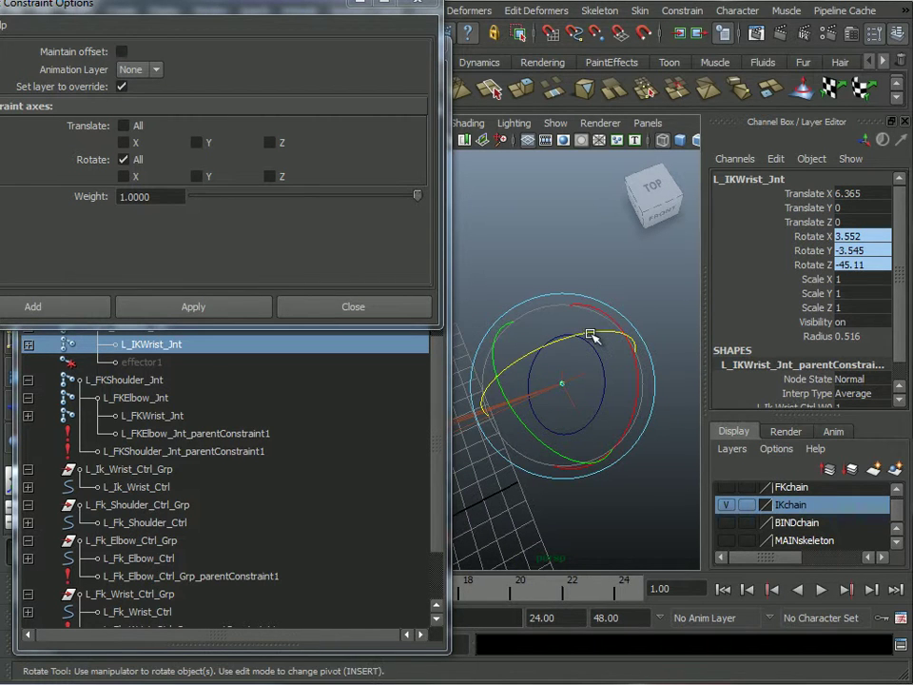
key(ctrl+z)
key(ctrl+z)
key(ctrl+z)
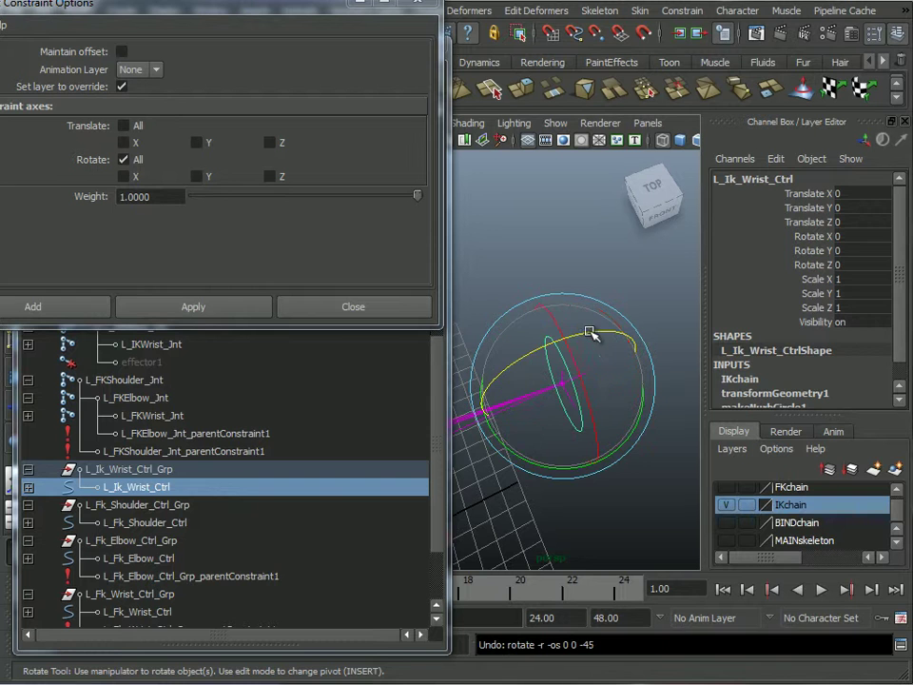
Bend the IK arm by moving L_Ik_Wrist_Ctrl to about -3.8 X, 3.5 Y and -5 Z.
alt+drag(618, 395, 551, 347)
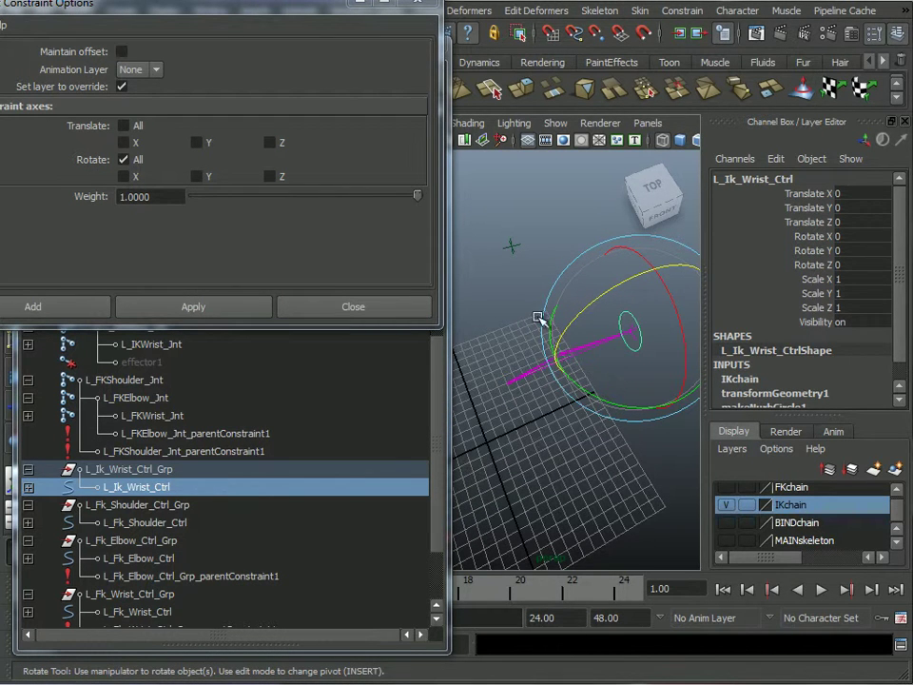
alt+drag(523, 312, 503, 365)
alt+middle_drag(503, 365, 512, 381)
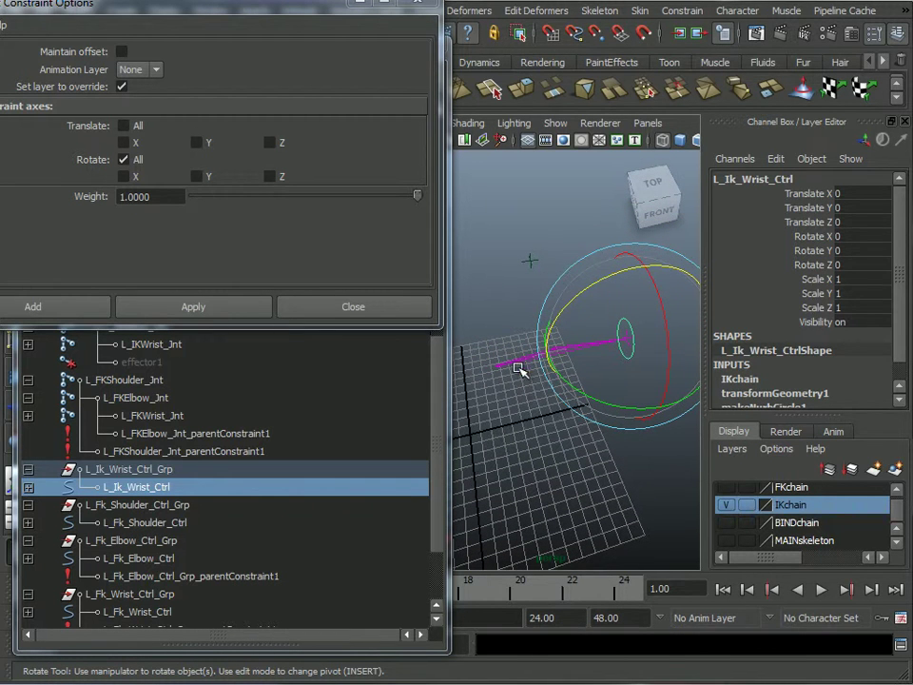
click(534, 337)
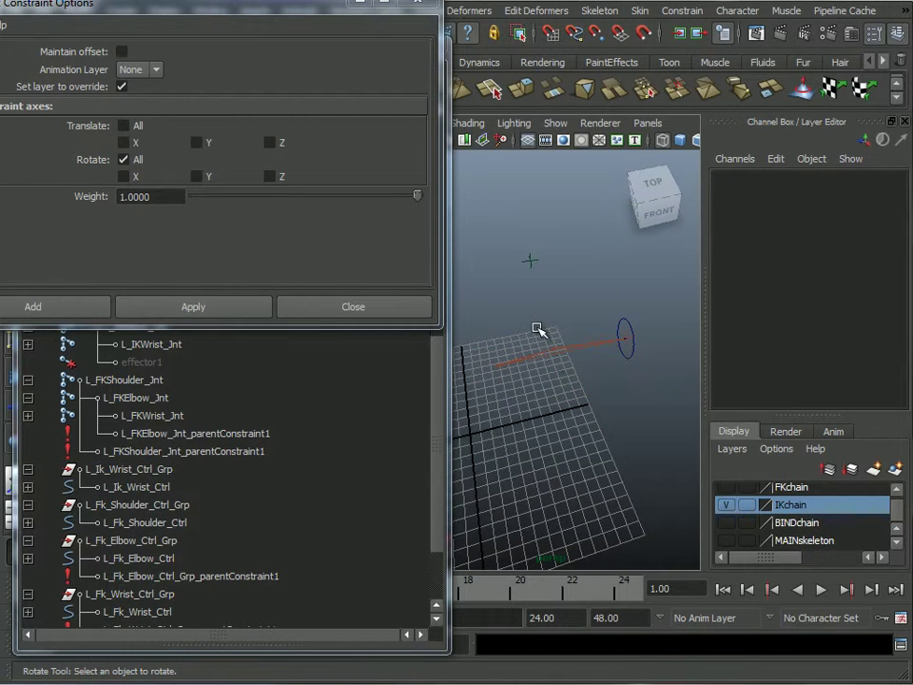
click(626, 346)
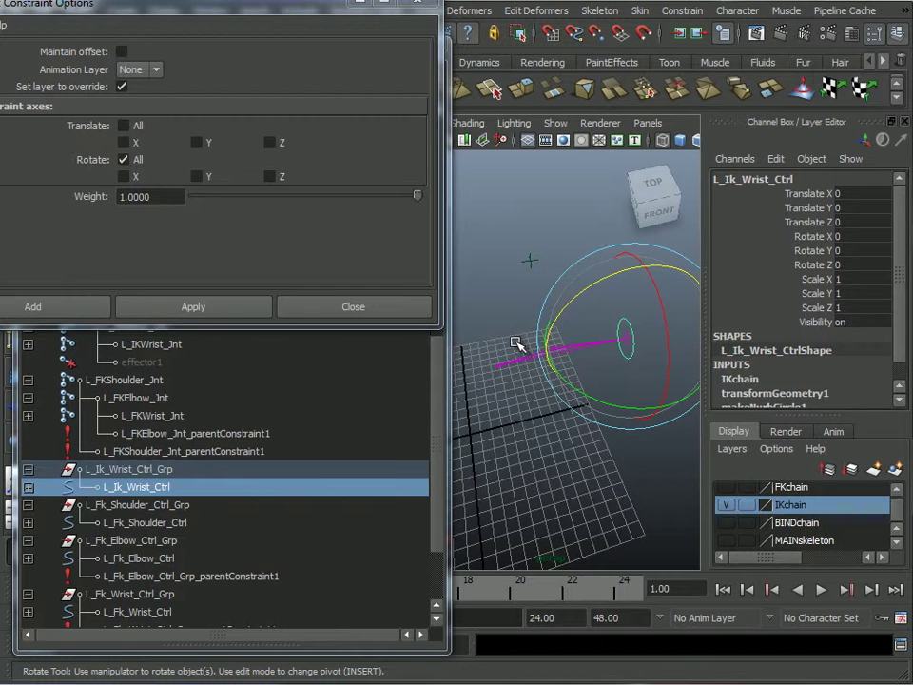
key(w)
drag(628, 341, 574, 278)
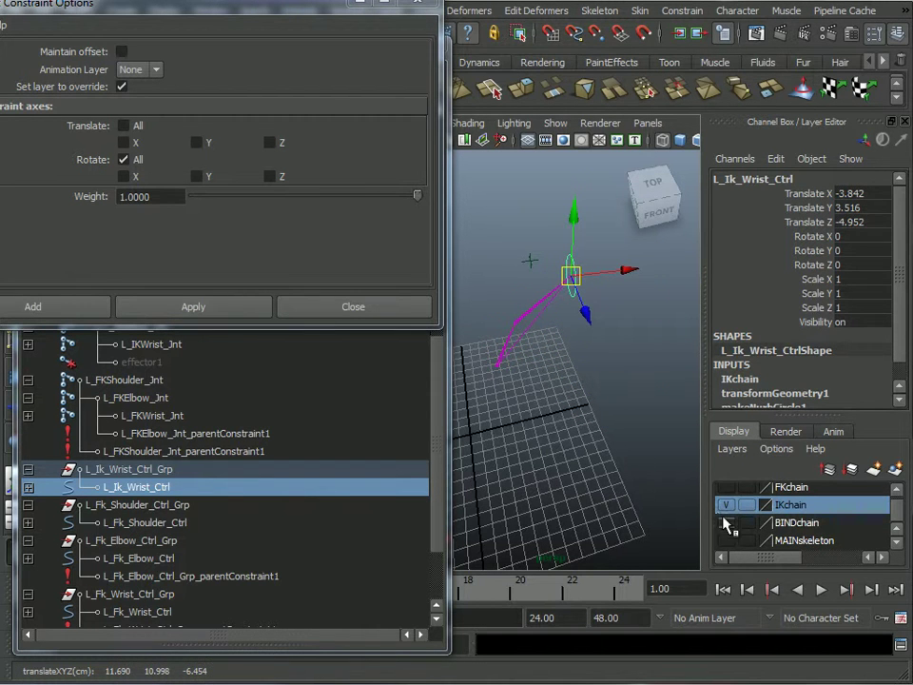
Make the BINDchain and FKchain layers visible alongside the IK chain.
click(726, 522)
alt+middle_drag(603, 392, 590, 381)
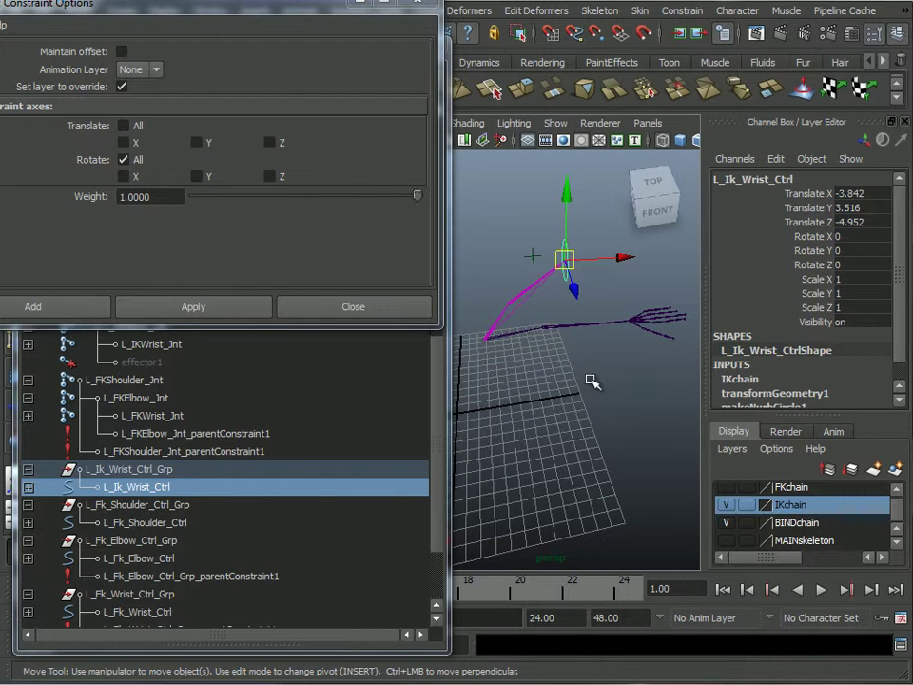
click(728, 491)
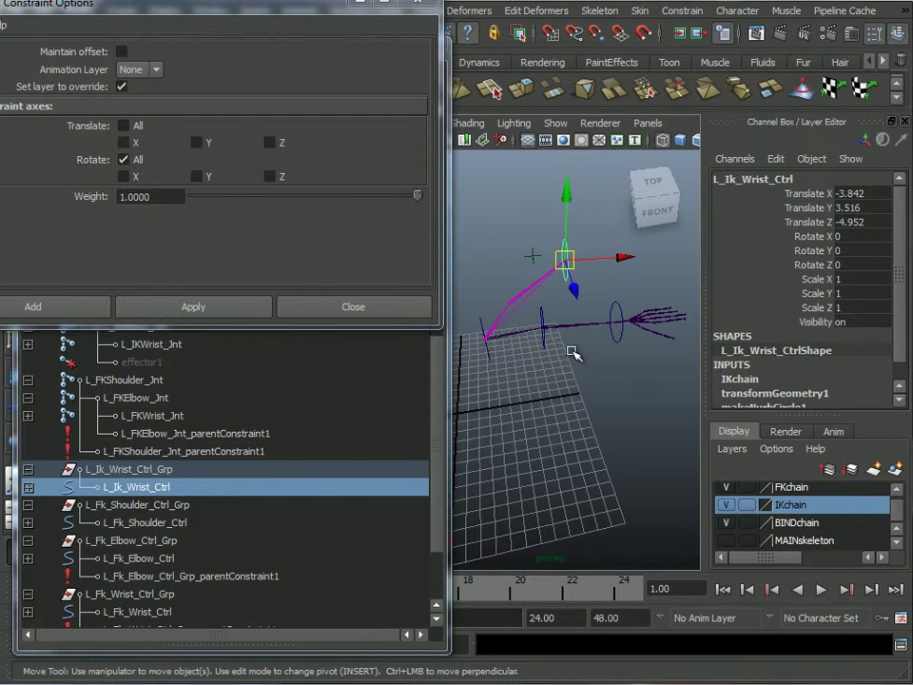
Rotate L_Fk_Shoulder_Ctrl to swing the FK arm away from the bind chain, and deselect it.
click(494, 354)
click(492, 356)
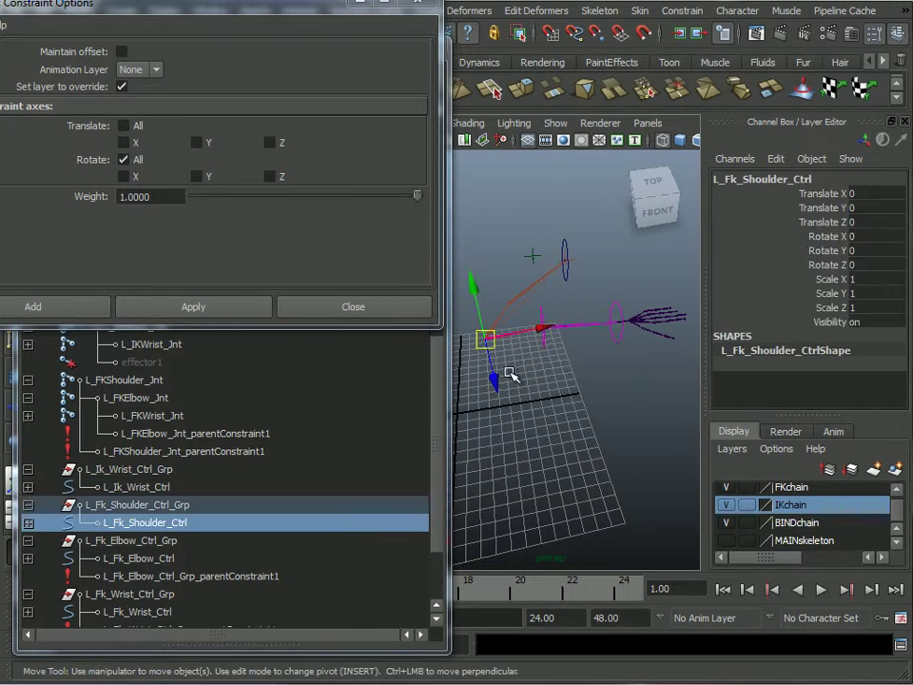
key(e)
drag(497, 281, 541, 306)
mouse_move(607, 403)
alt+mouse_down()
mouse_move(601, 411)
mouse_move(589, 352)
mouse_move(625, 394)
mouse_move(630, 311)
mouse_move(579, 408)
mouse_move(569, 408)
mouse_move(603, 415)
alt+mouse_up()
click(631, 311)
alt+right_drag(603, 415, 543, 332)
alt+drag(543, 332, 579, 327)
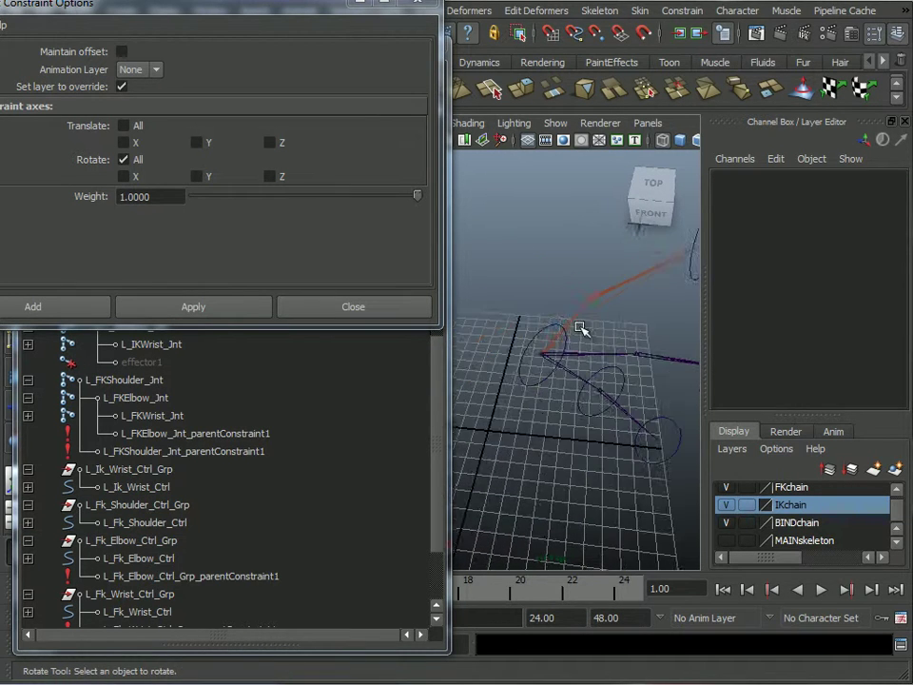
alt+right_drag(579, 327, 536, 291)
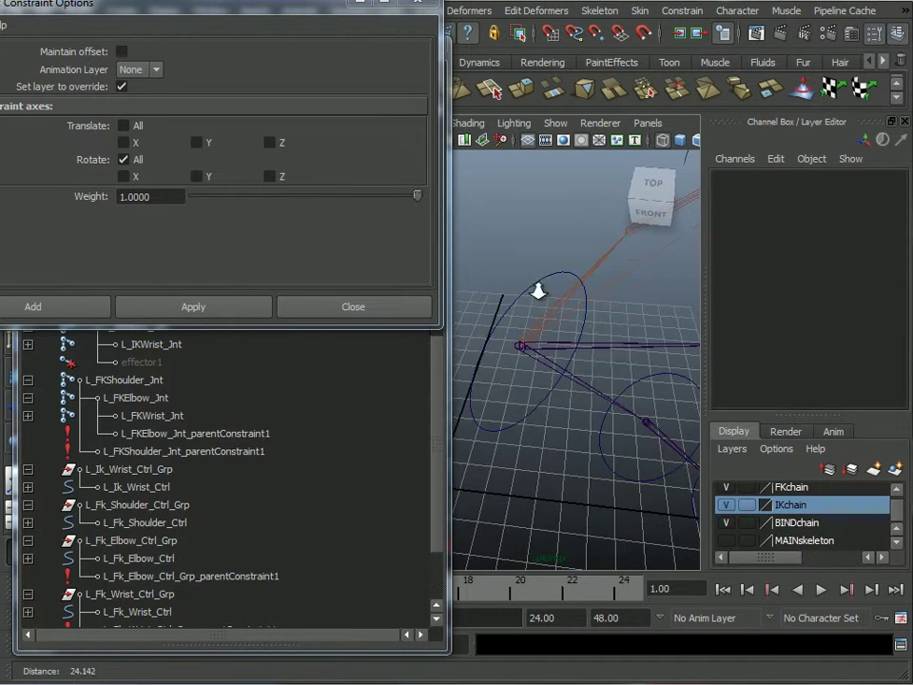
Close the constraint options window and minimize the Outliner.
click(420, 3)
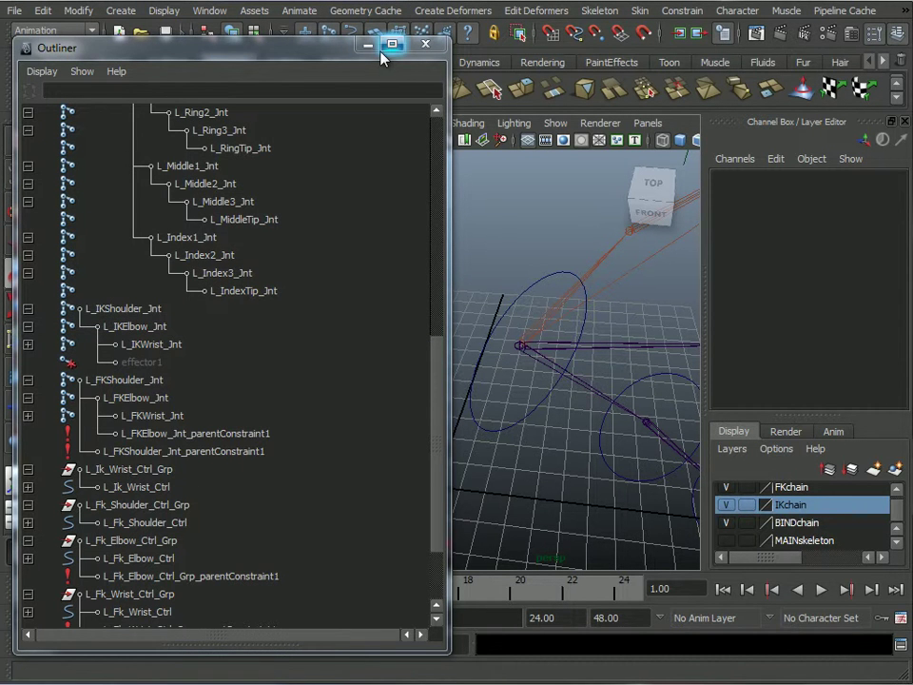
click(368, 44)
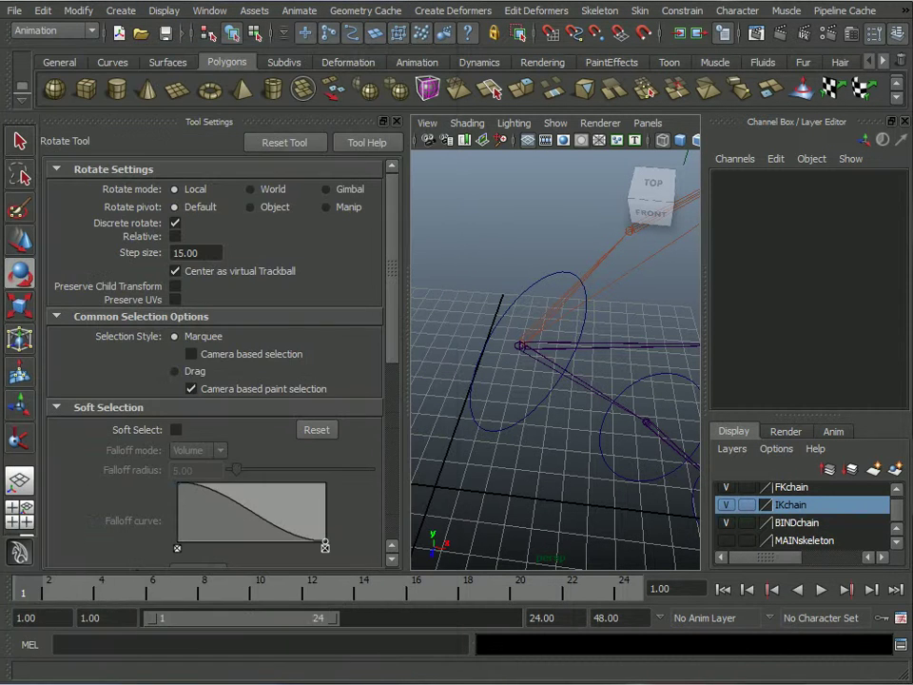
Open the Hypershade beside the viewport and hide the Channel Box / Layer Editor.
click(162, 683)
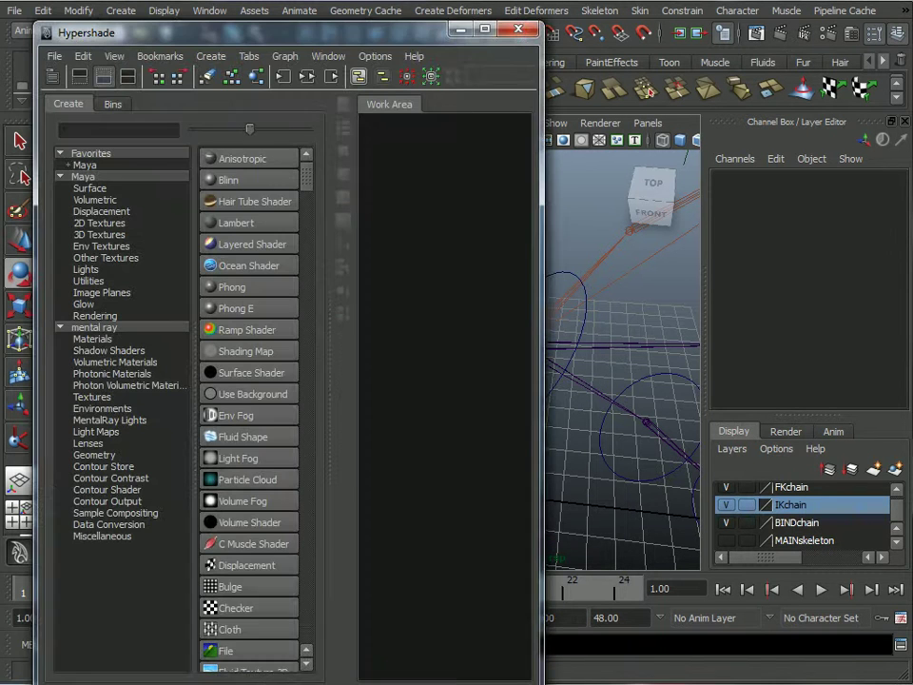
click(222, 12)
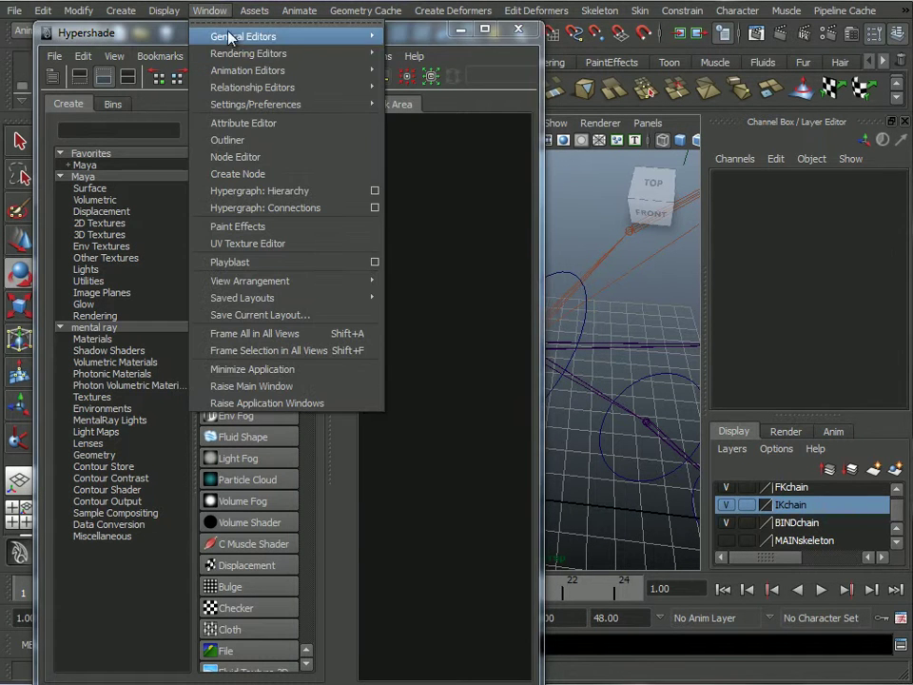
mouse_move(252, 53)
click(433, 99)
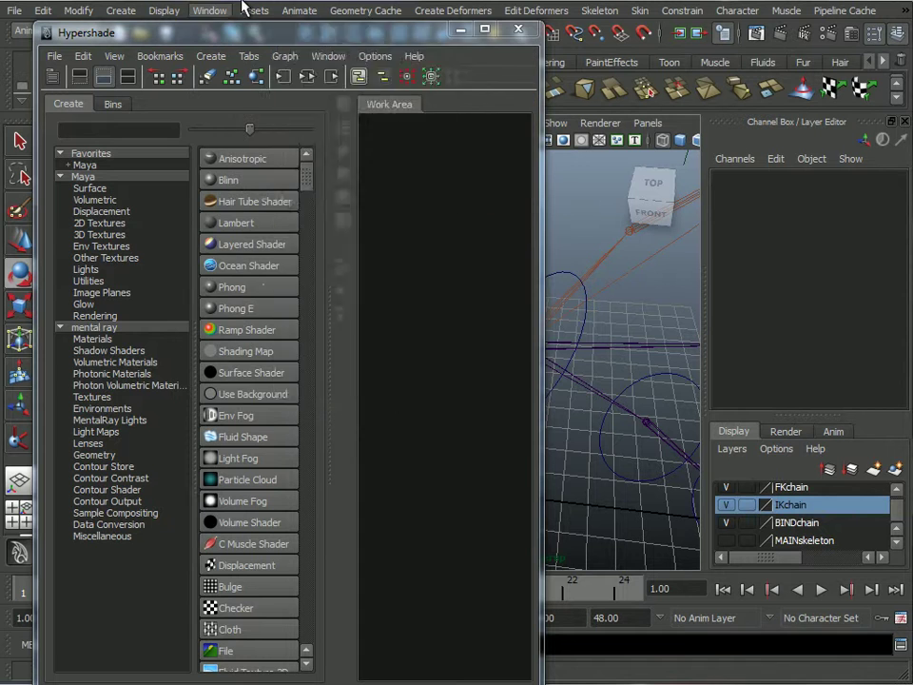
drag(238, 42, 203, 25)
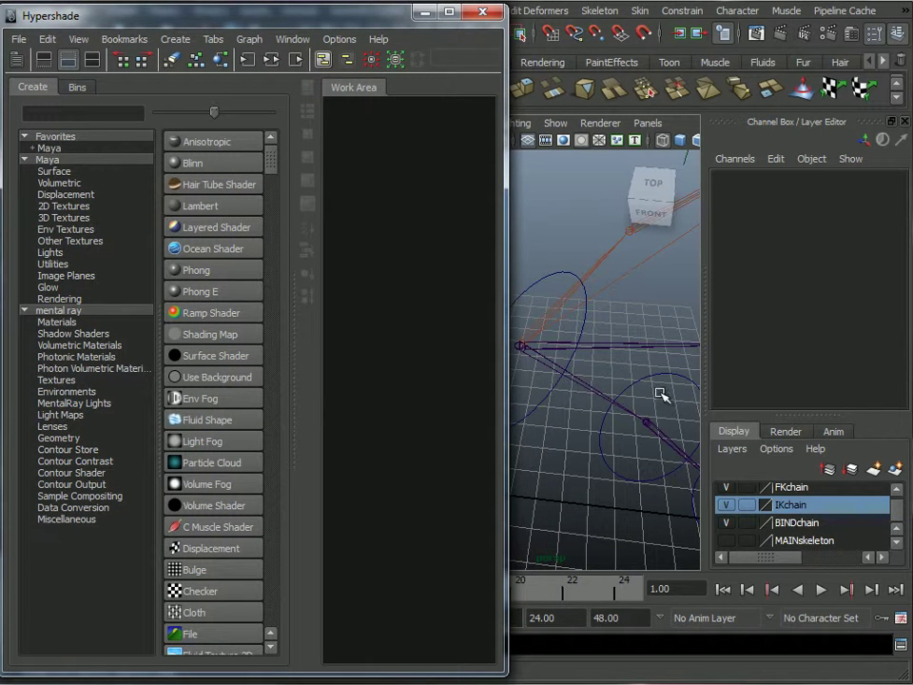
click(907, 123)
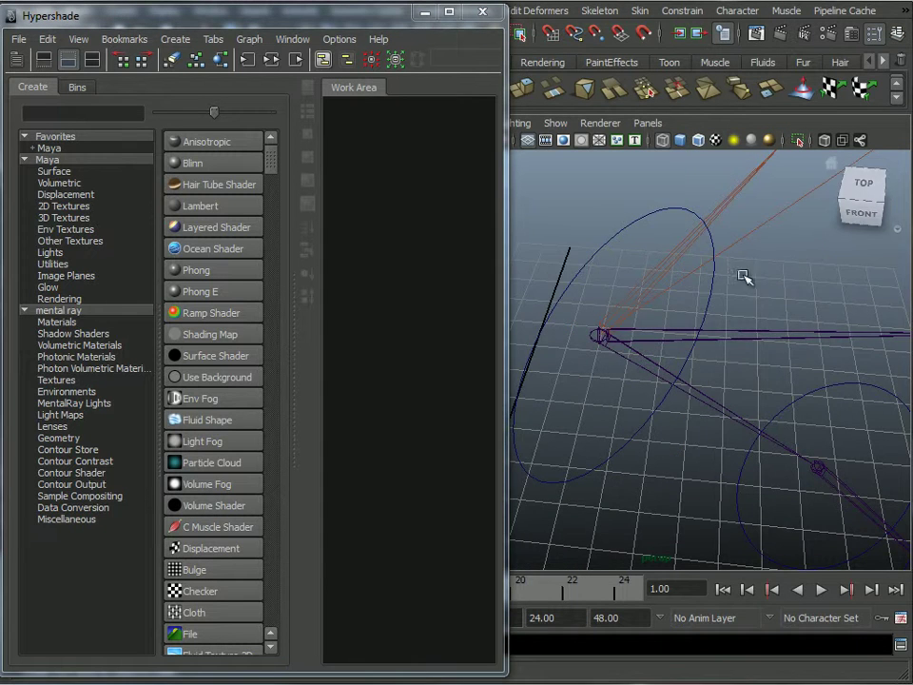
Graph the input and output connections of the IK, bind and FK shoulder joints in the Hypershade work area.
alt+drag(785, 436, 679, 332)
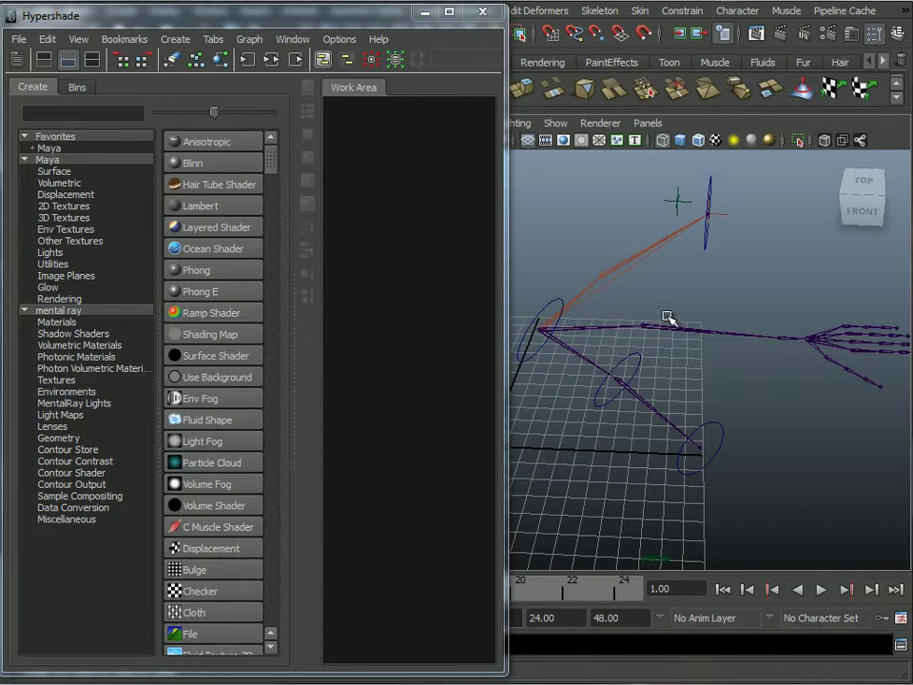
click(580, 292)
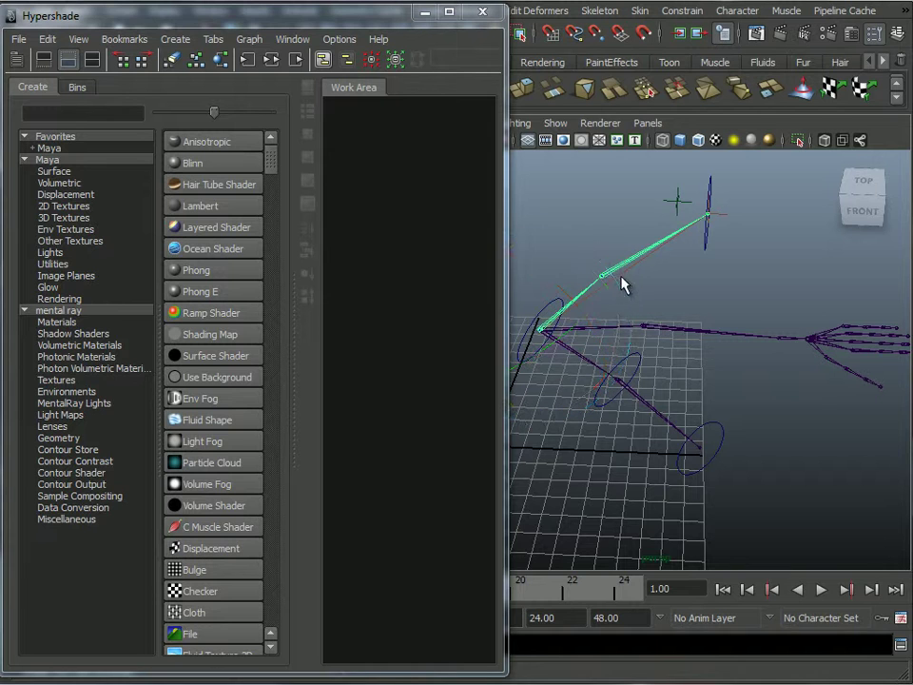
click(606, 332)
click(581, 363)
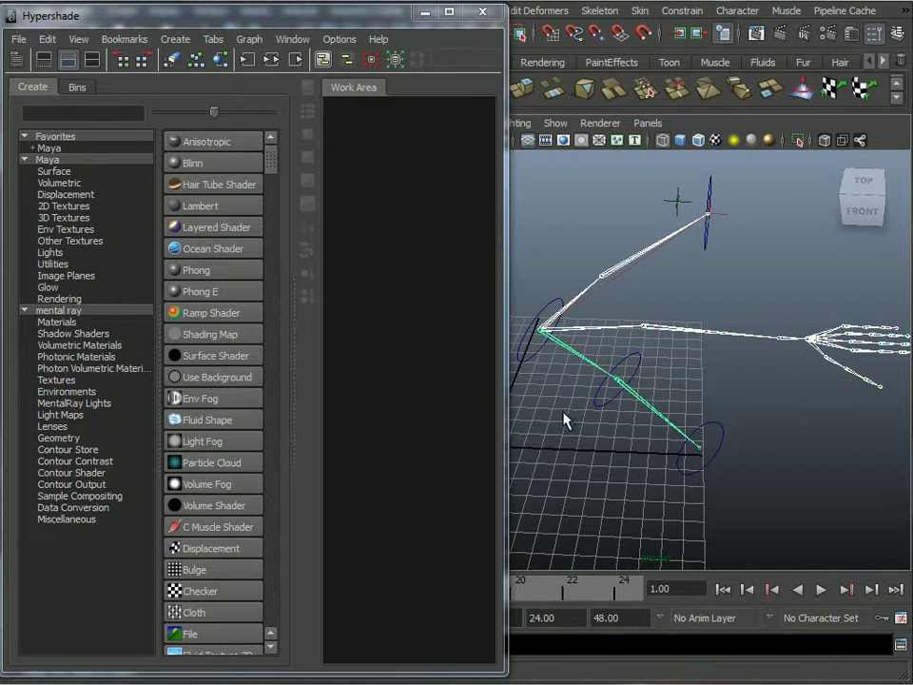
click(271, 61)
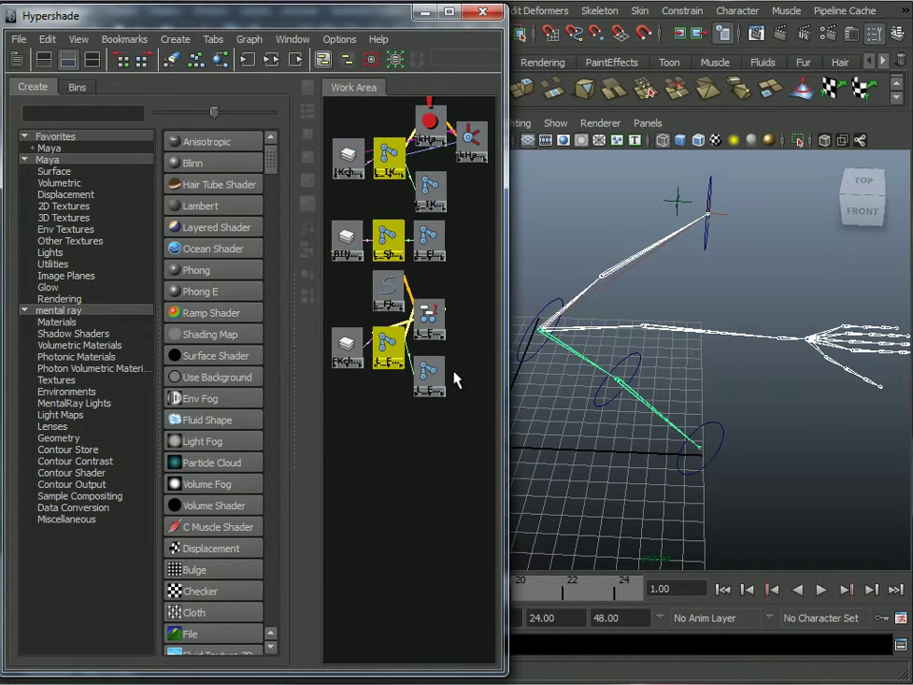
Move the L_Shoulder, L_IKShoulder and L_FKShoulder joint nodes together into an empty area of the node graph.
alt+right_drag(437, 454, 370, 410)
alt+middle_drag(395, 384, 376, 342)
drag(380, 328, 437, 528)
click(441, 492)
mouse_move(413, 577)
mouse_down()
mouse_move(405, 553)
mouse_move(417, 553)
mouse_move(410, 560)
mouse_up()
alt+middle_drag(428, 452, 422, 379)
alt+right_drag(422, 380, 440, 456)
alt+middle_drag(442, 460, 412, 308)
alt+right_drag(368, 255, 412, 248)
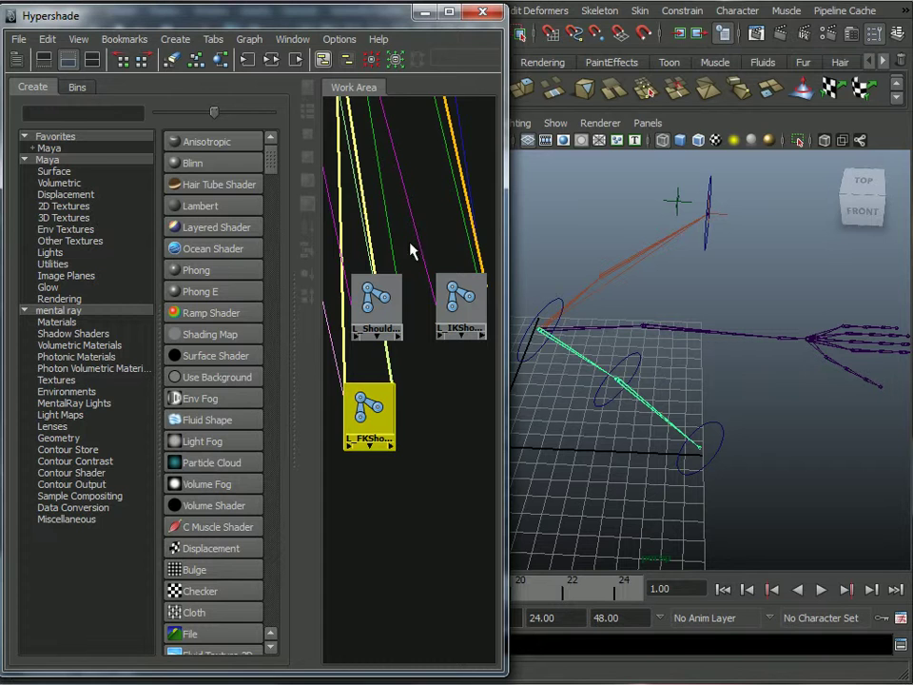
Create a Blend Colors utility node and place it beside the L_FKShoulder_Jnt node.
click(58, 265)
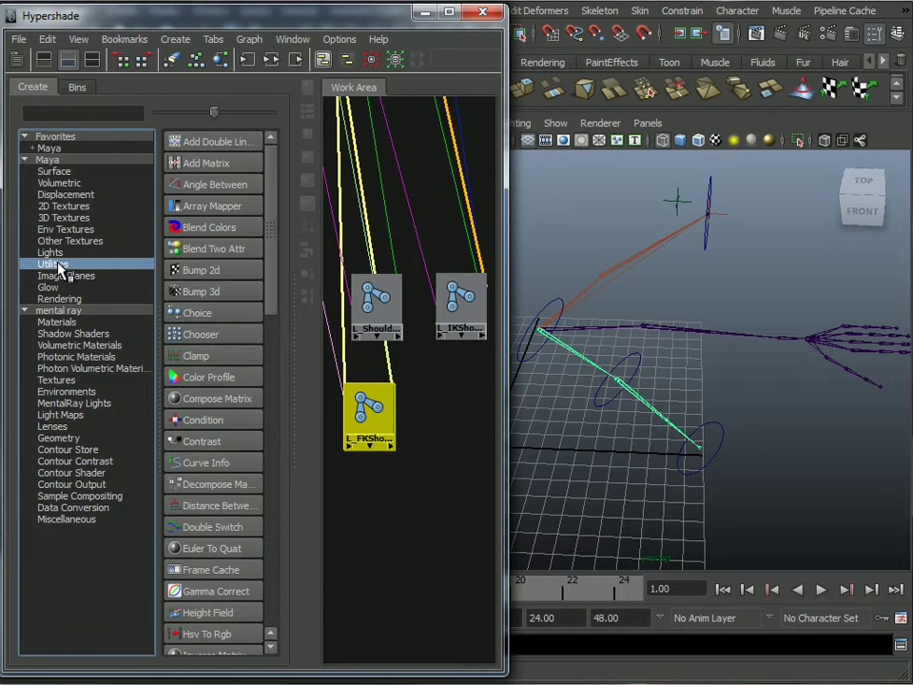
click(228, 229)
drag(324, 133, 430, 402)
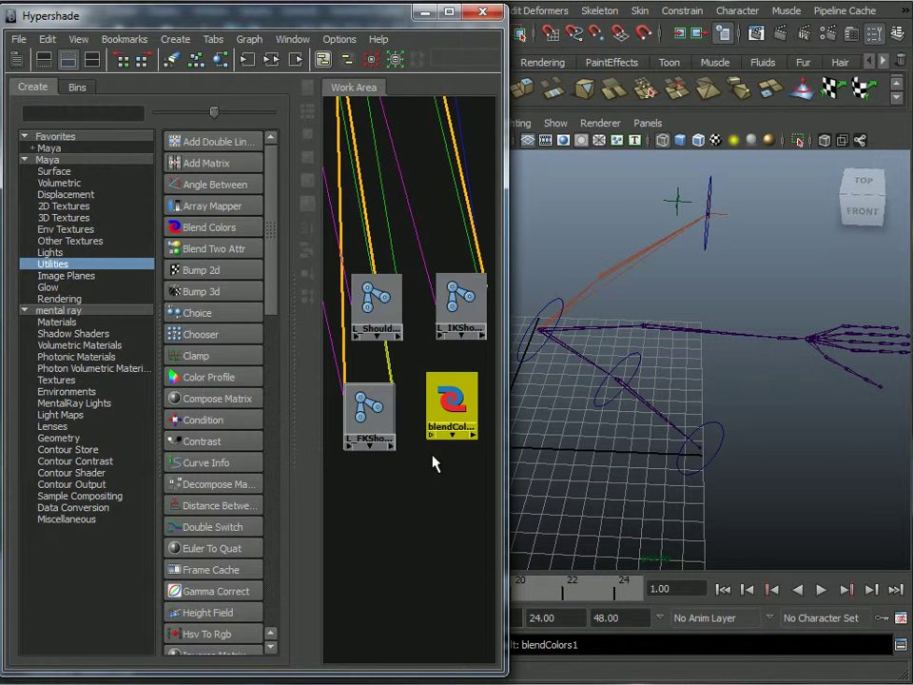
click(390, 409)
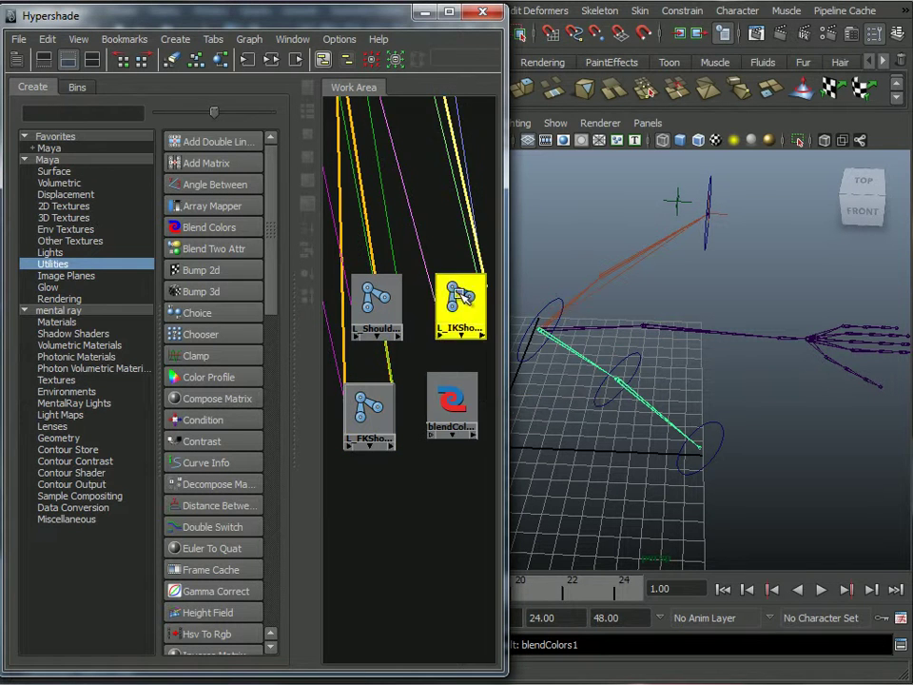
click(455, 399)
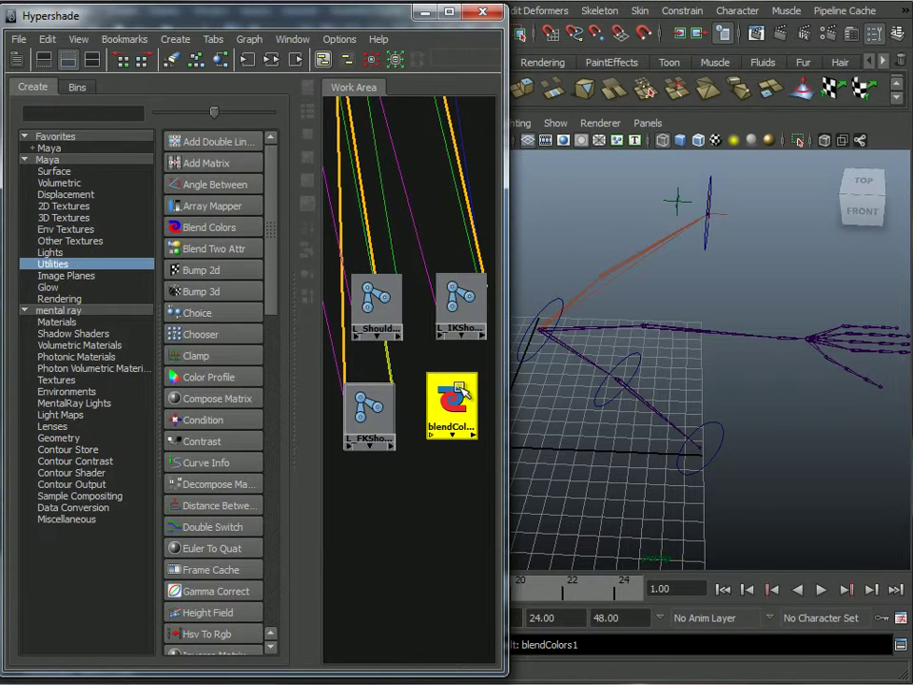
click(370, 306)
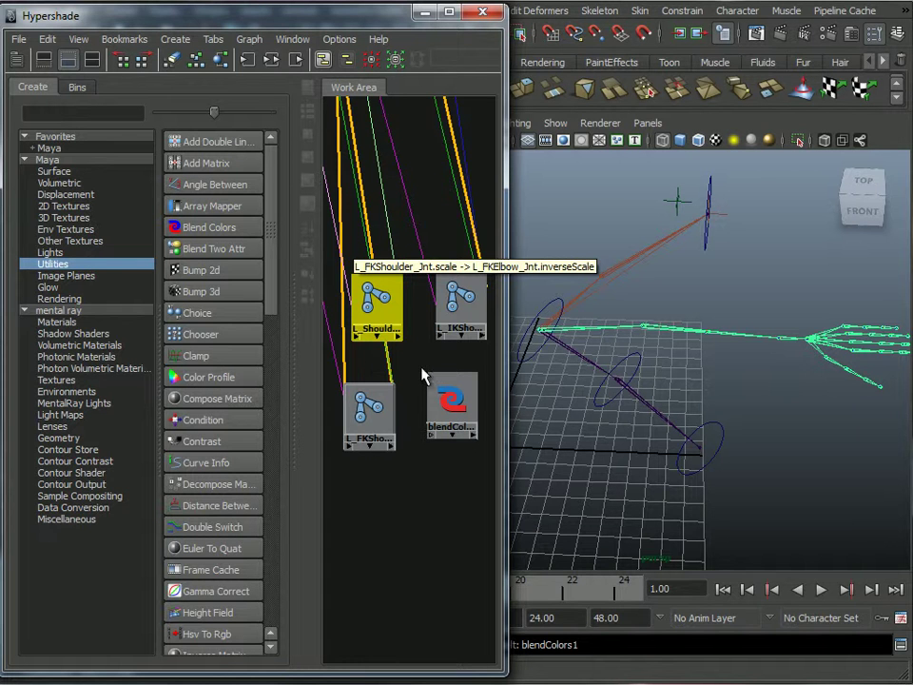
Open the Connection Editor with L_FKShoulder_Jnt as the output node and blendColors1 as the input node.
click(368, 412)
middle_drag(368, 411, 460, 407)
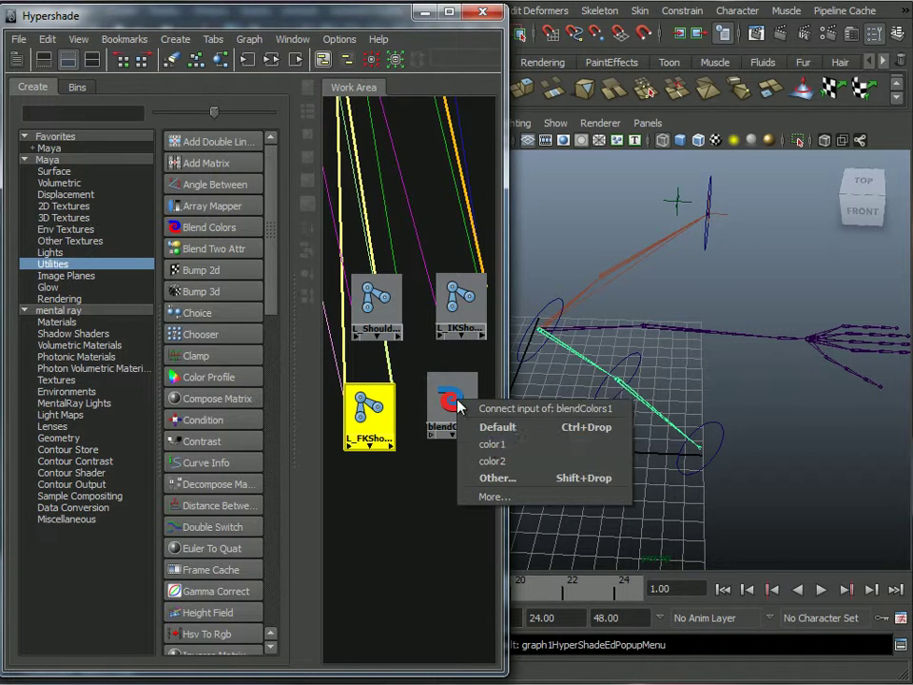
click(494, 479)
drag(754, 338, 262, 67)
scroll(318, 404, down, 16)
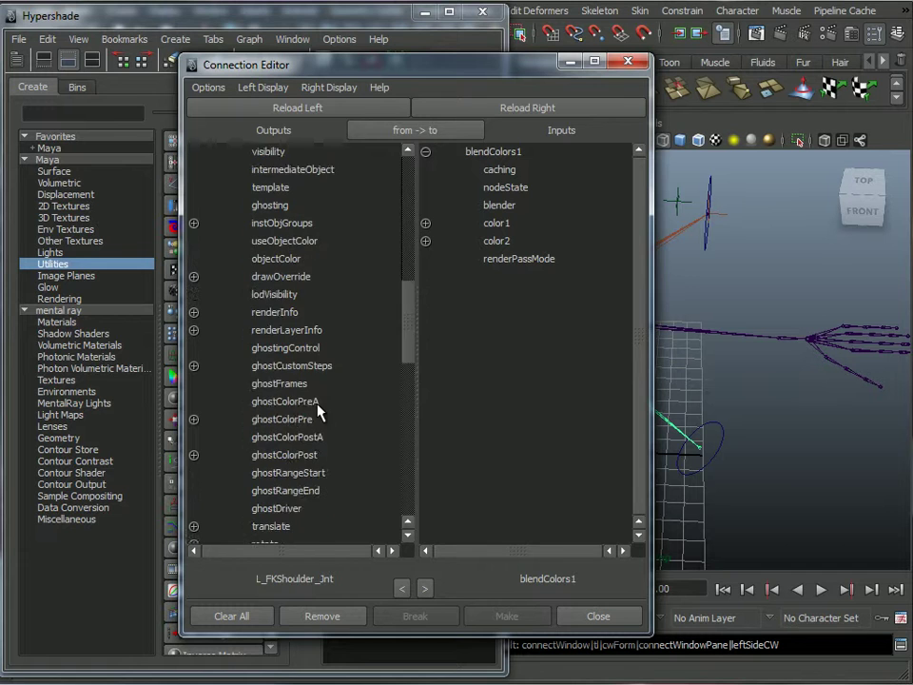
scroll(290, 405, up, 3)
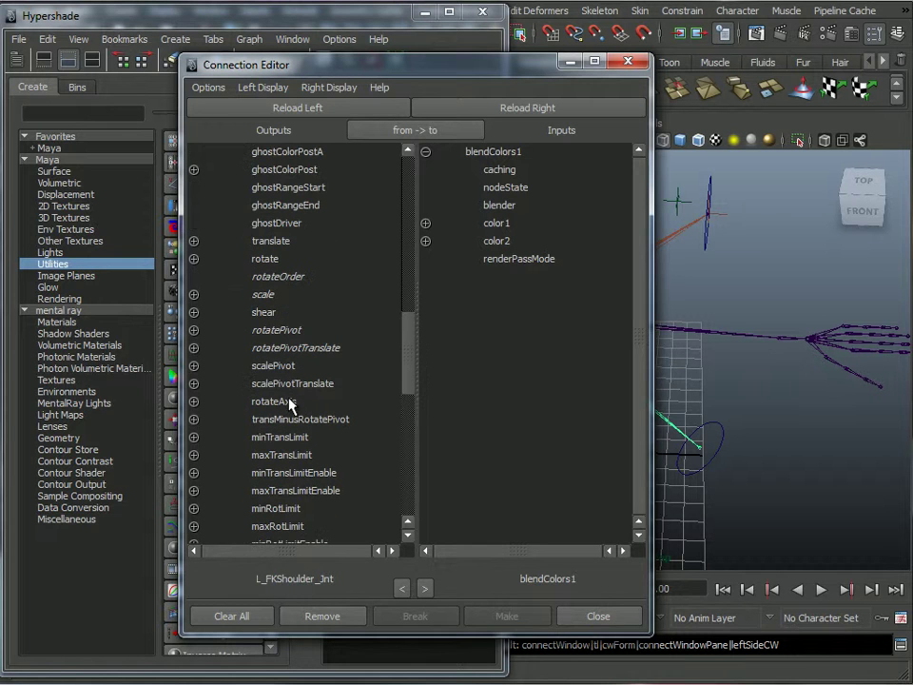
Connect the FK shoulder joint's rotateX, rotateY and rotateZ to color1R, color1G and color1B of blendColors1.
click(195, 259)
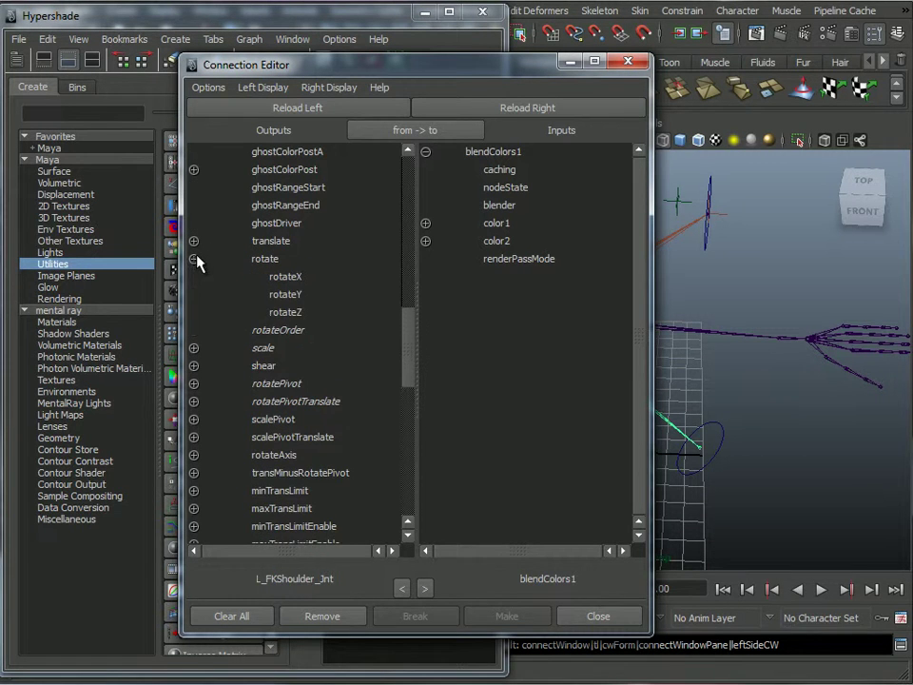
click(425, 224)
click(287, 277)
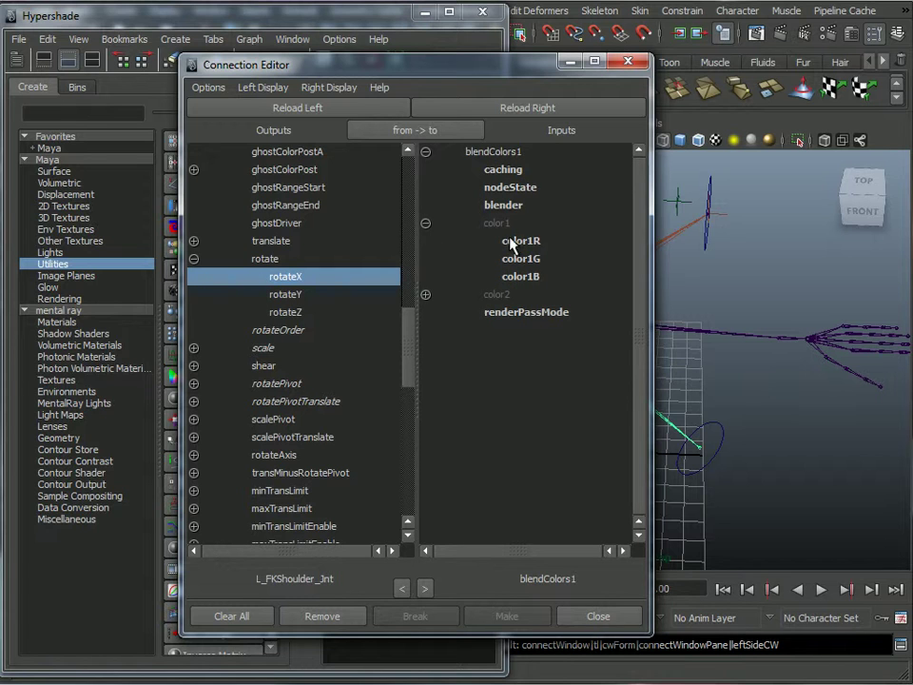
click(512, 241)
click(289, 295)
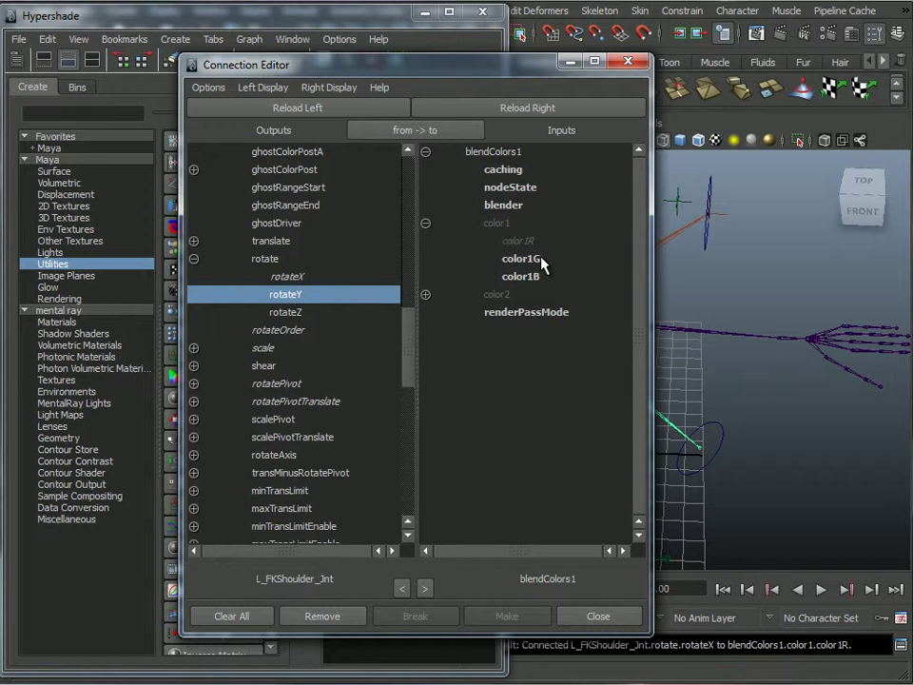
click(522, 259)
click(287, 312)
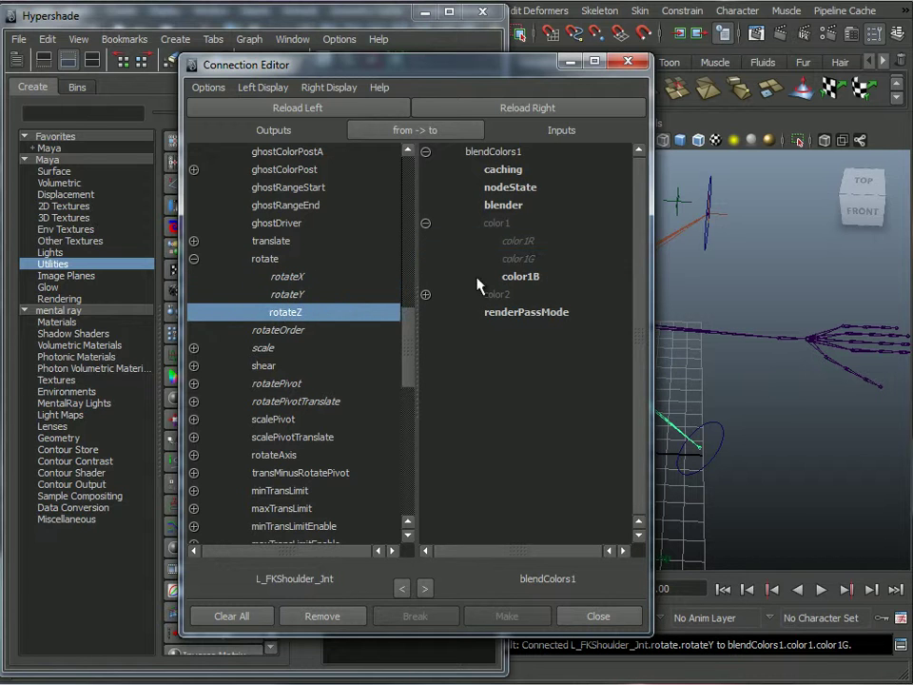
click(523, 277)
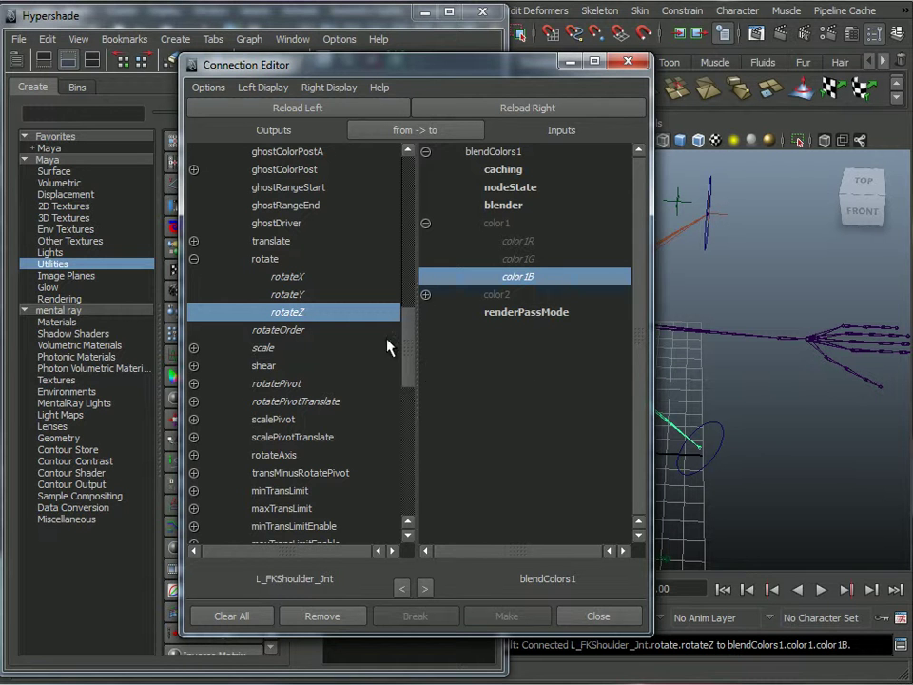
Load L_IKShoulder_Jnt as the output node and blendColors1 as the input node in the Connection Editor.
click(323, 21)
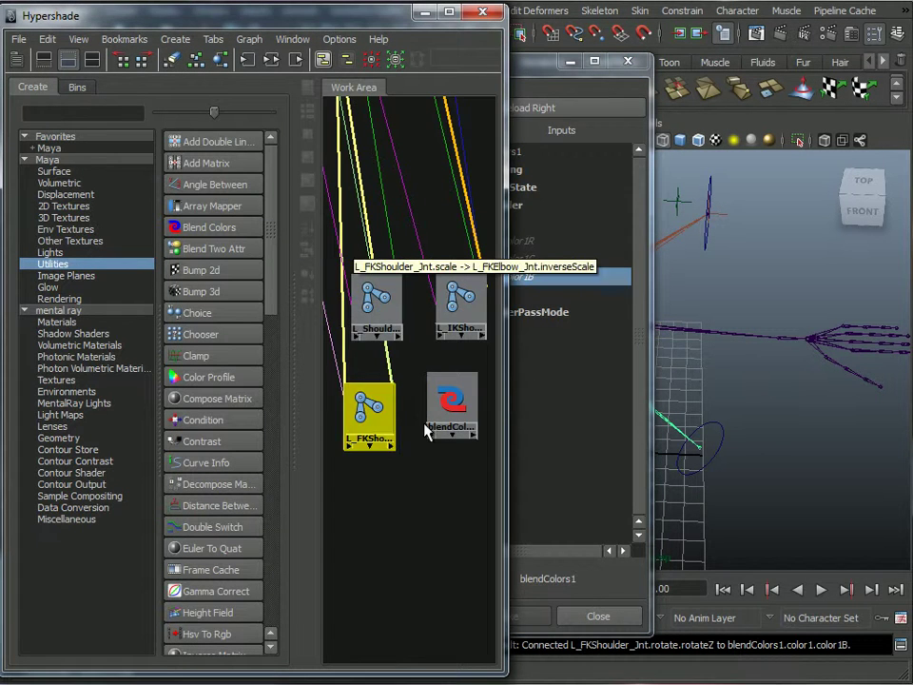
middle_drag(462, 301, 451, 390)
click(526, 462)
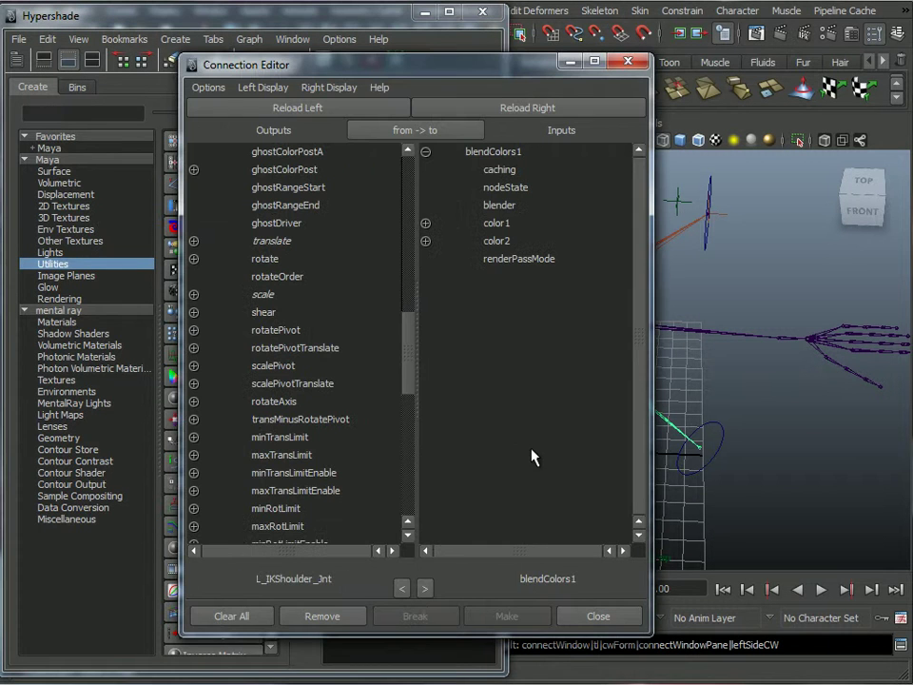
Connect the IK shoulder joint's rotateX, rotateY and rotateZ to color2R, color2G and color2B of blendColors1.
click(193, 259)
click(425, 241)
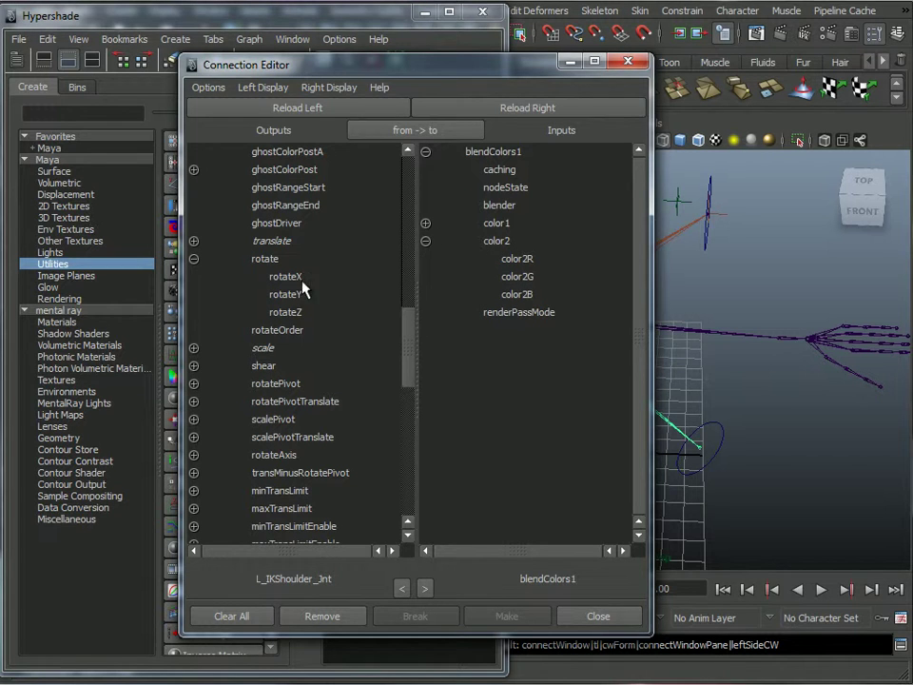
click(288, 276)
click(518, 258)
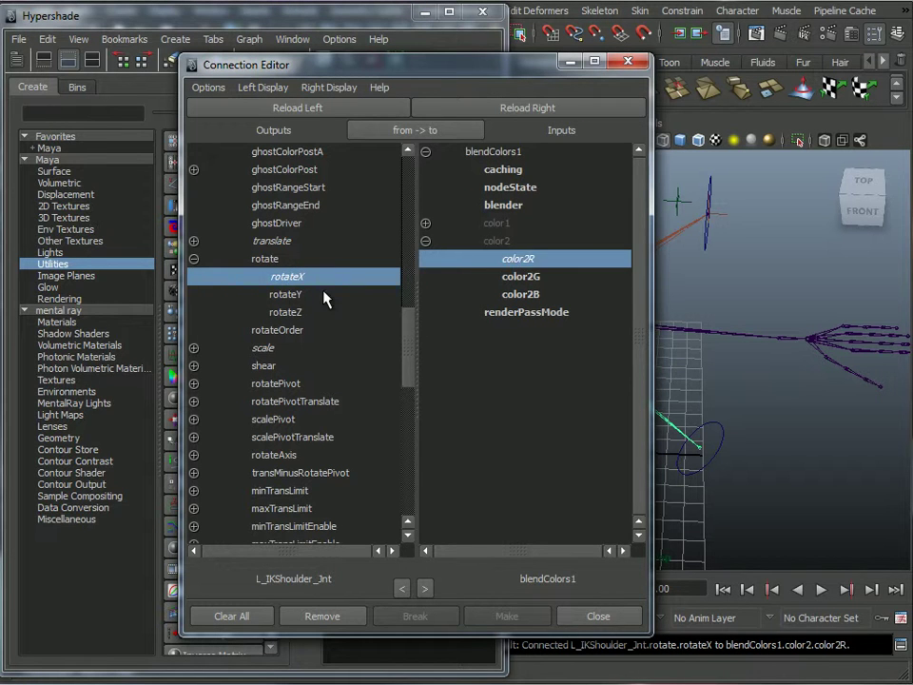
click(378, 294)
click(521, 276)
click(369, 312)
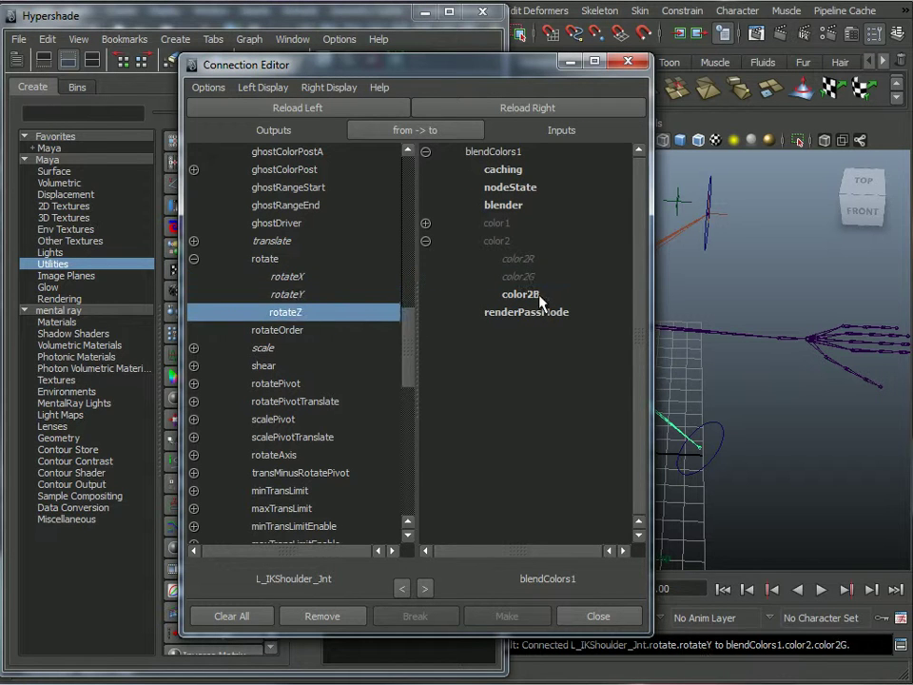
click(531, 296)
Load blendColors1 as the output node and L_Shoulder_Jnt as the input node in the Connection Editor.
click(381, 34)
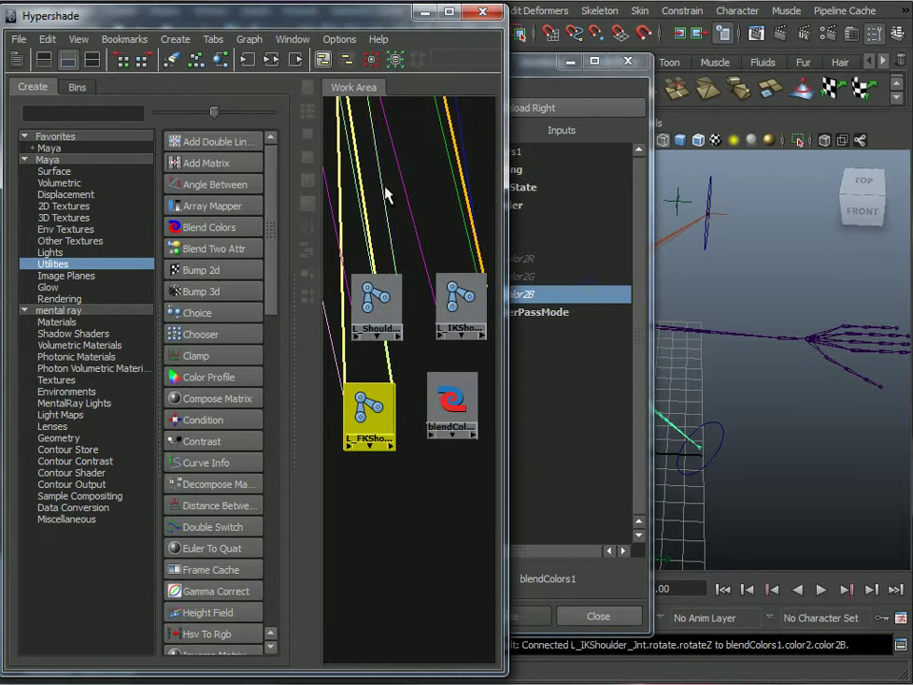
middle_drag(444, 401, 386, 334)
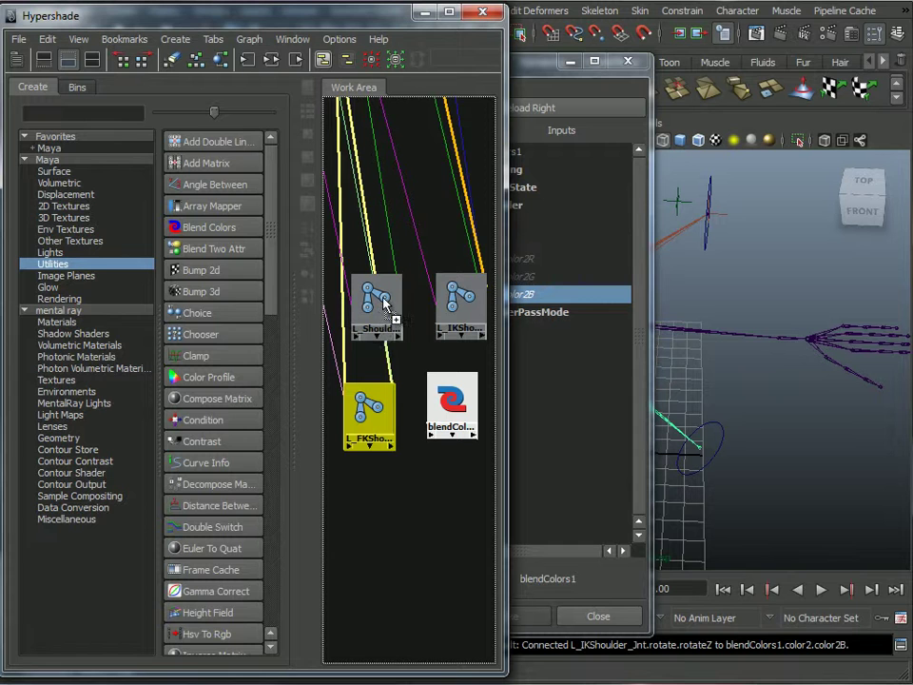
middle_drag(385, 303, 381, 304)
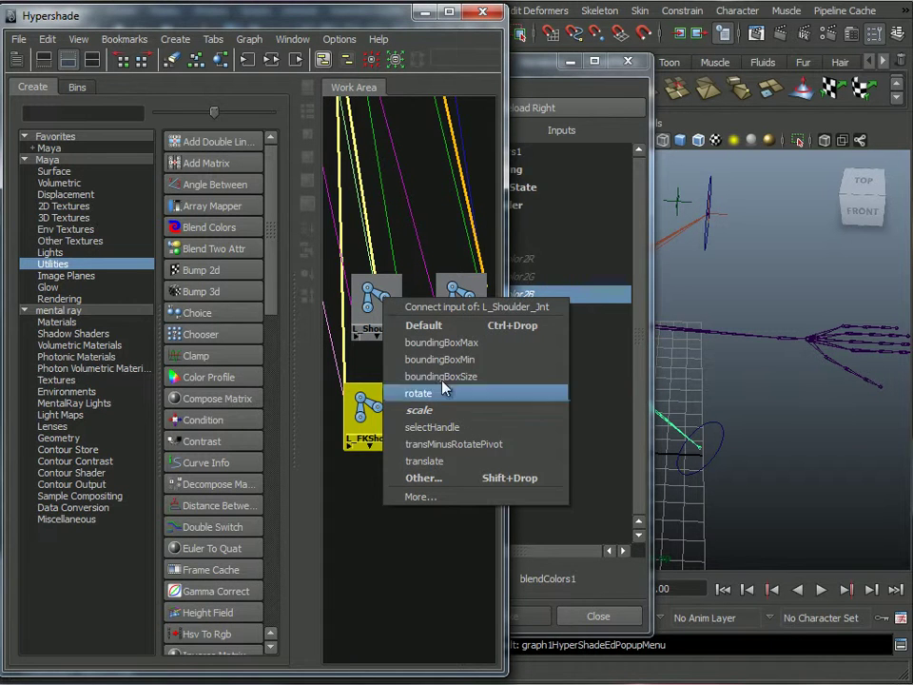
click(423, 478)
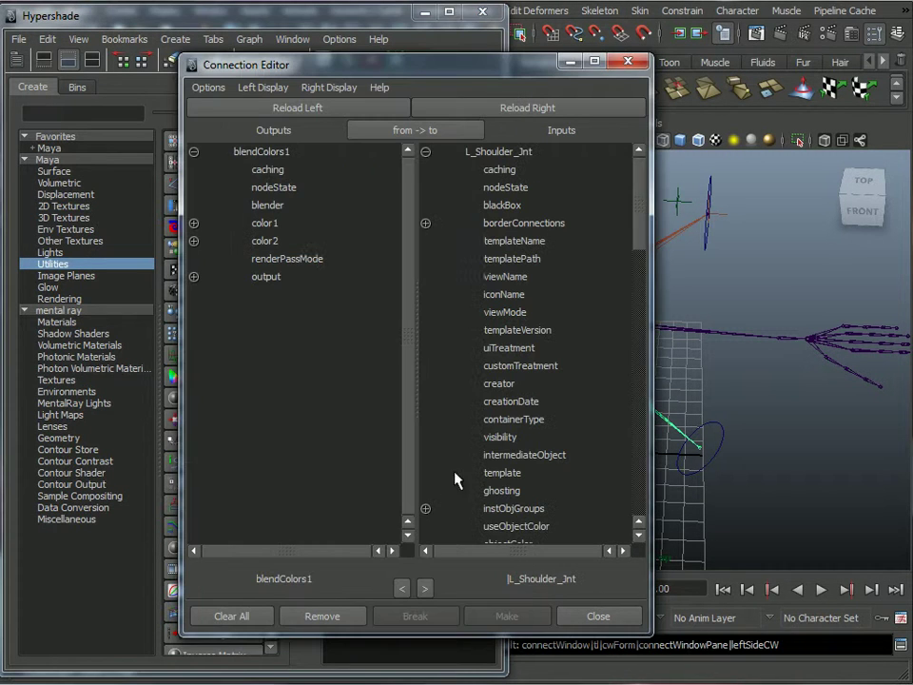
Connect outputR, outputG and outputB of blendColors1 to the rotateX, rotateY and rotateZ of L_Shoulder_Jnt.
click(195, 277)
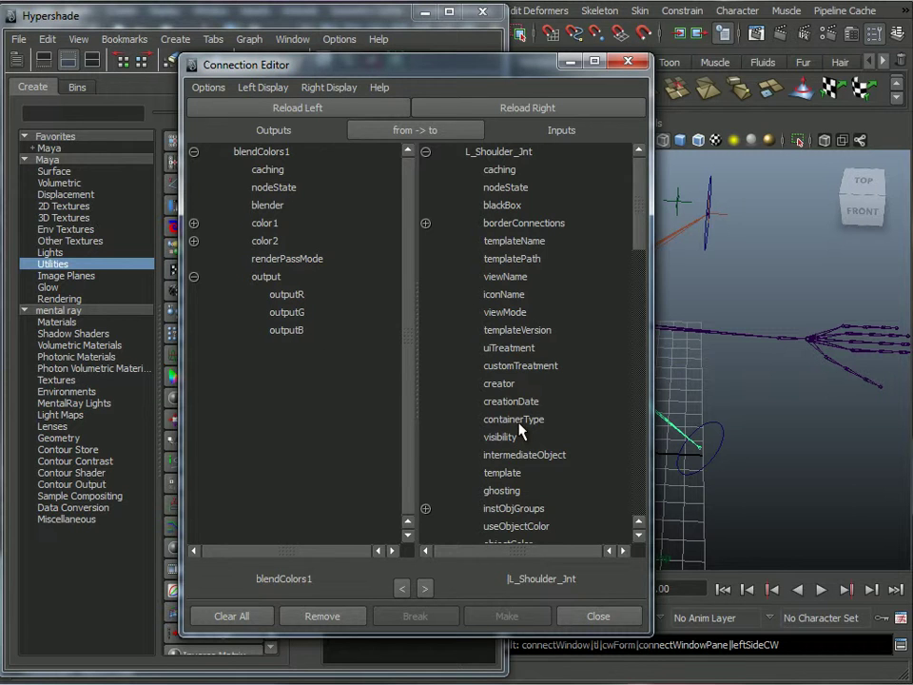
scroll(521, 431, down, 8)
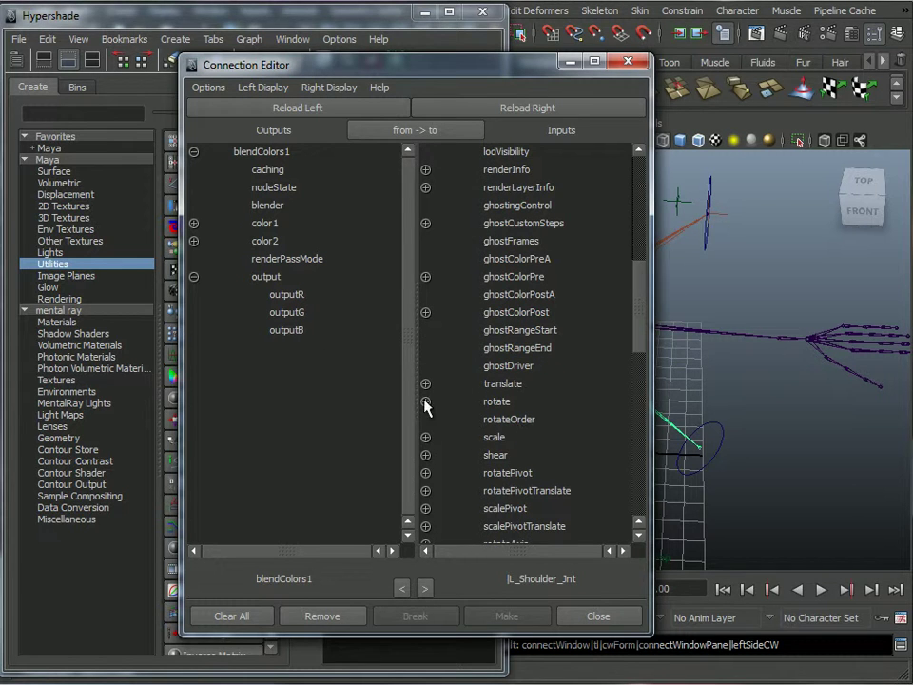
click(425, 402)
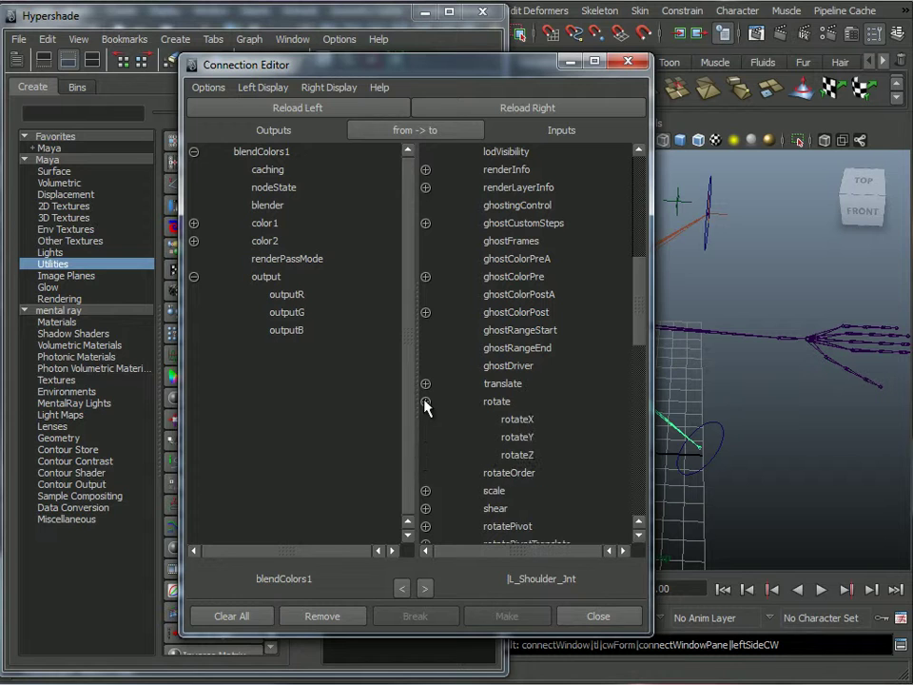
click(287, 295)
click(523, 419)
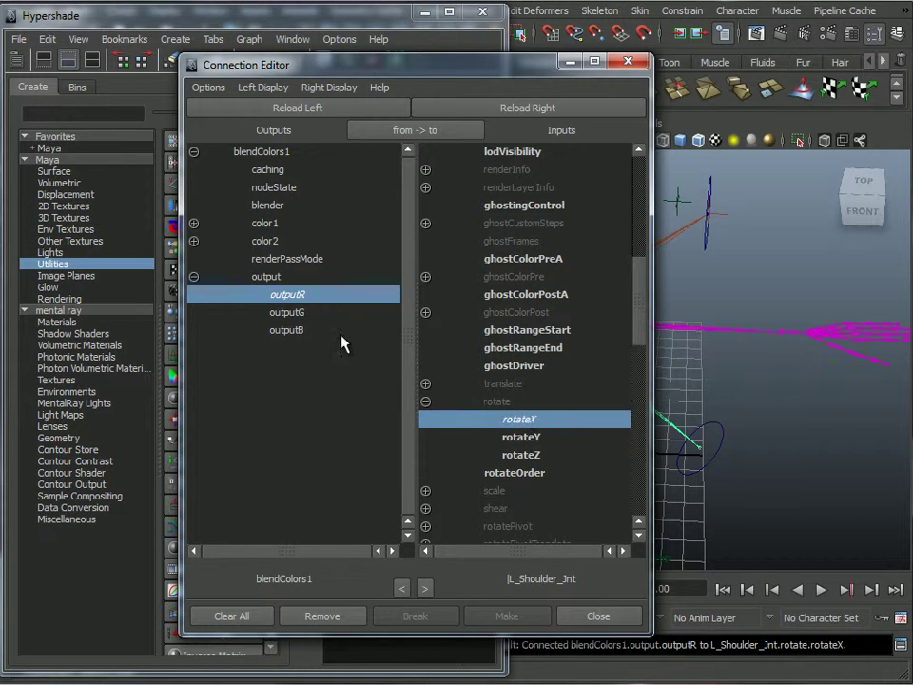
click(287, 312)
click(519, 436)
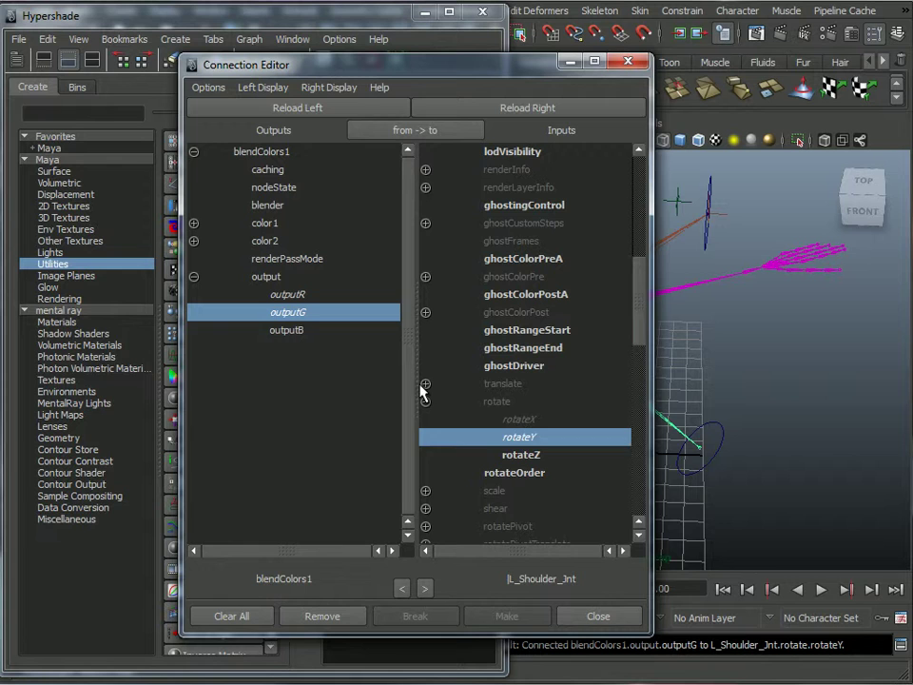
click(286, 330)
click(518, 455)
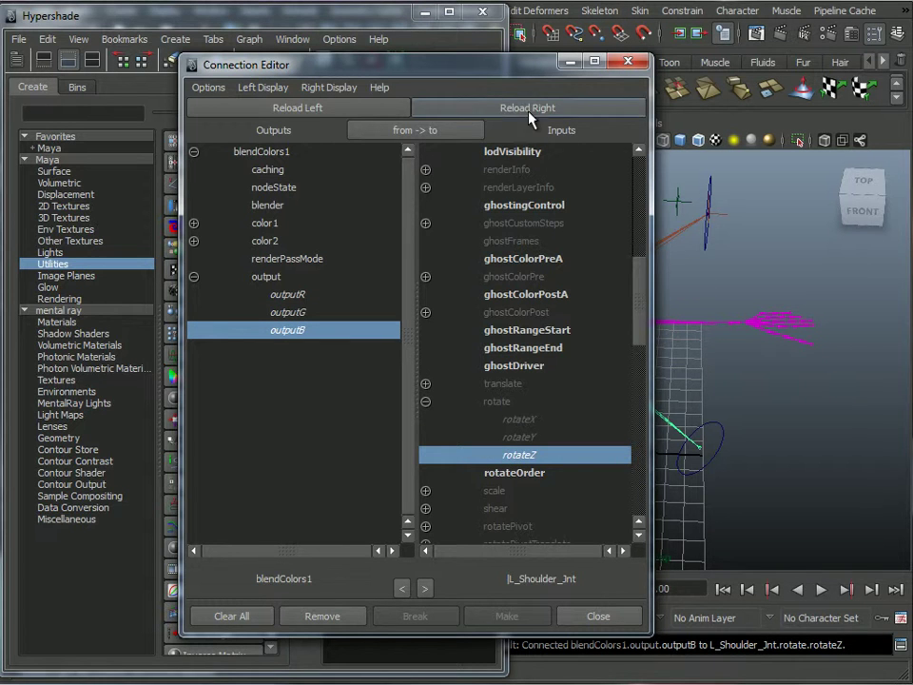
Select blendColors1 in the work area and show its attributes in the Channel Box with Blender active.
drag(502, 71, 51, 149)
click(442, 400)
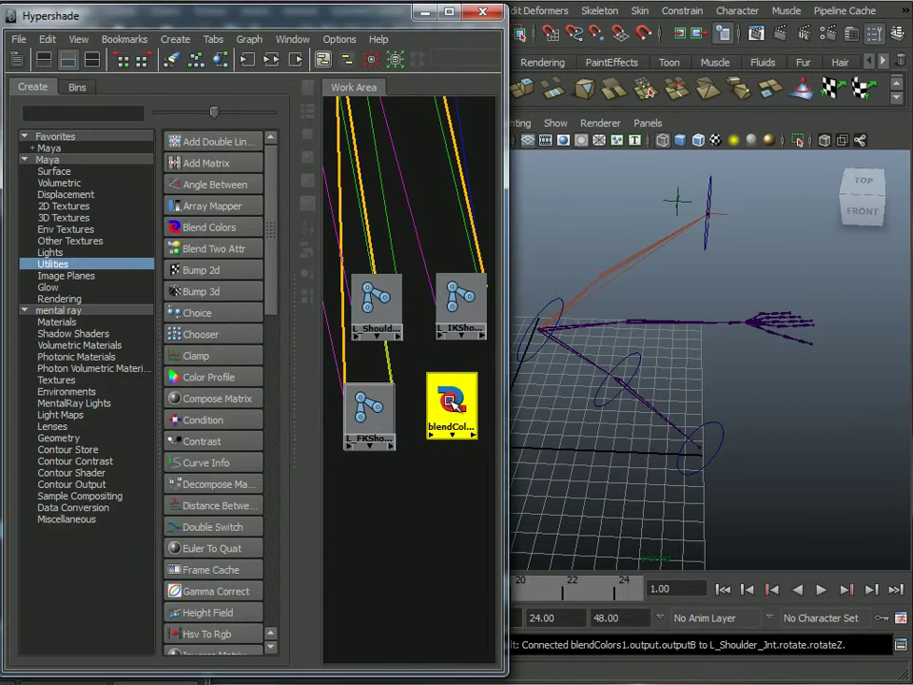
click(898, 38)
click(827, 194)
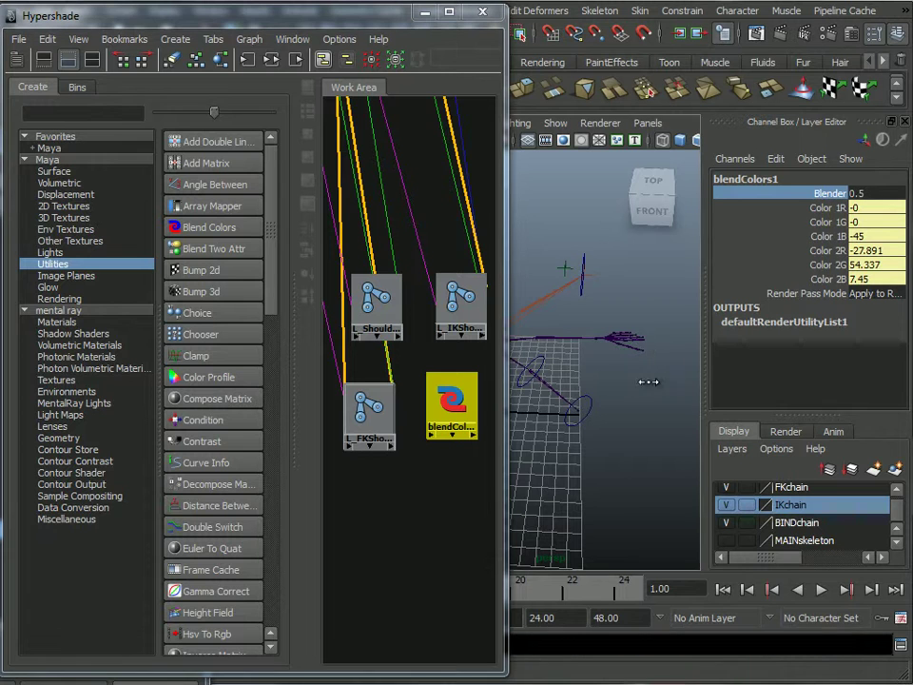
Test the shoulder blend by varying the Blender value of blendColors1, finishing at 0.5.
middle_drag(648, 381, 582, 383)
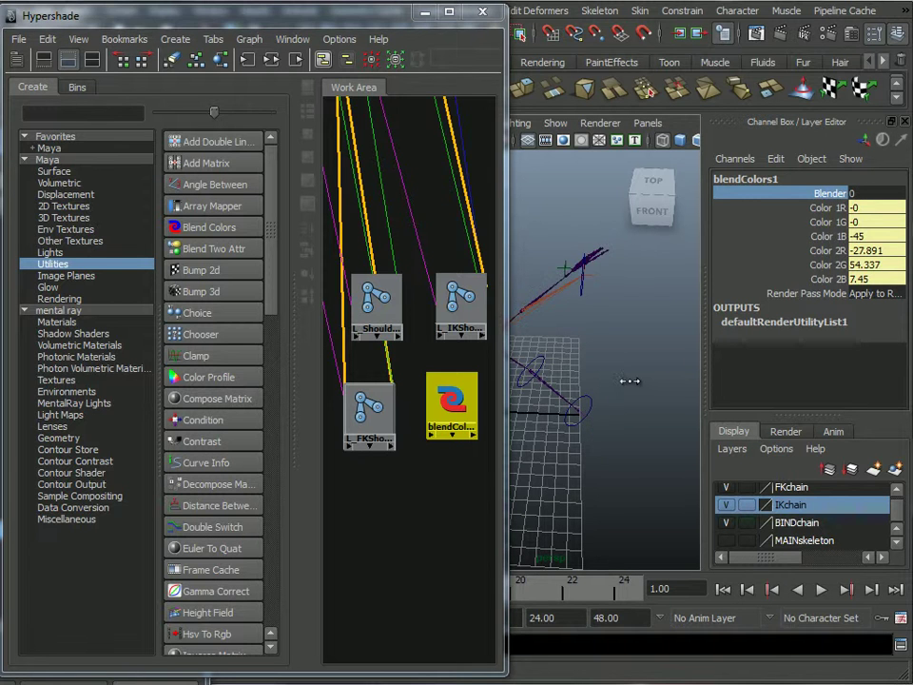
middle_drag(639, 381, 647, 380)
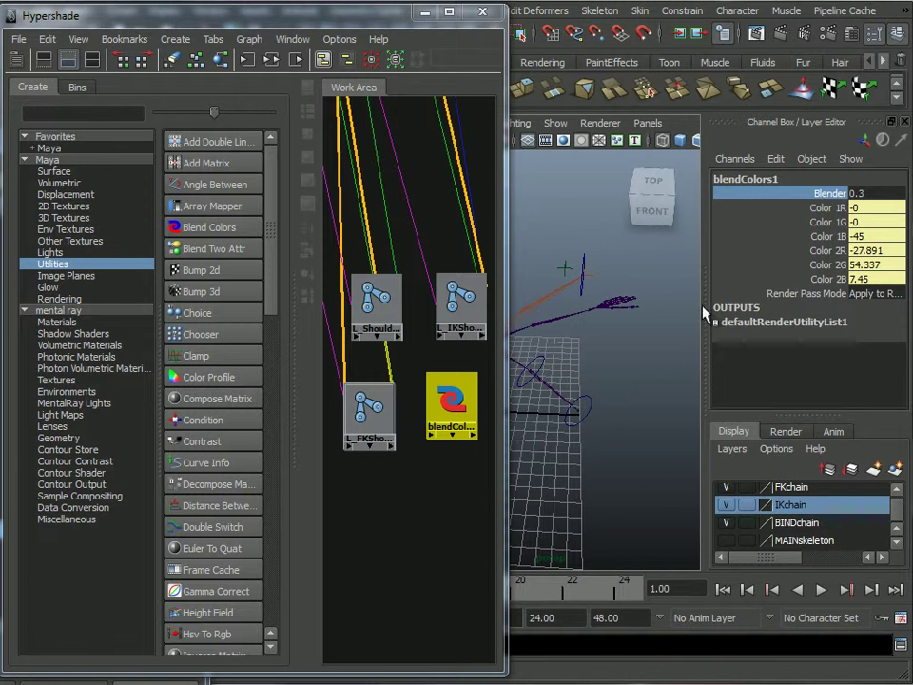
click(874, 193)
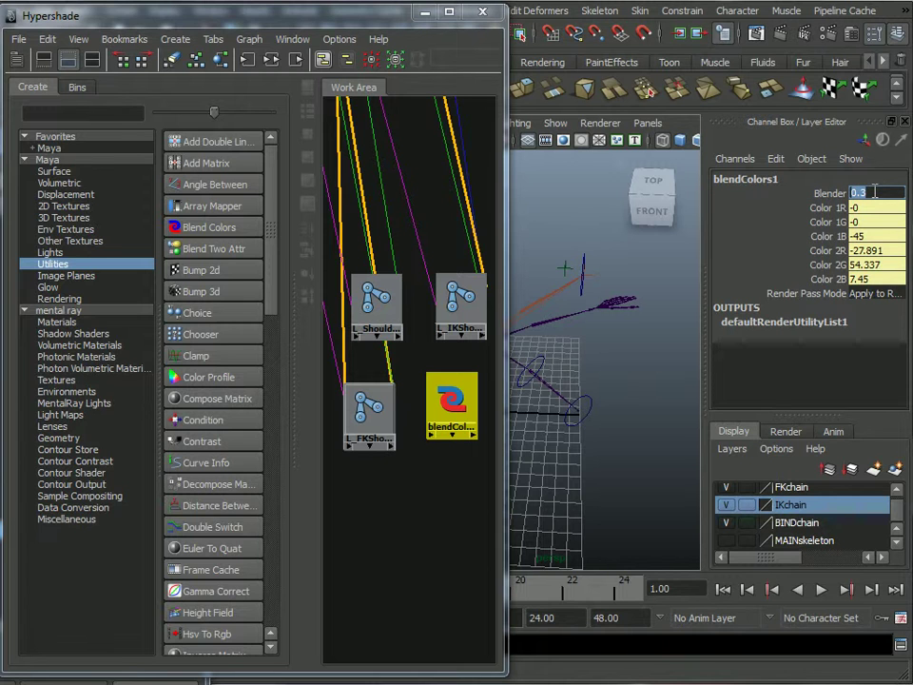
text(0.5)
key(Return)
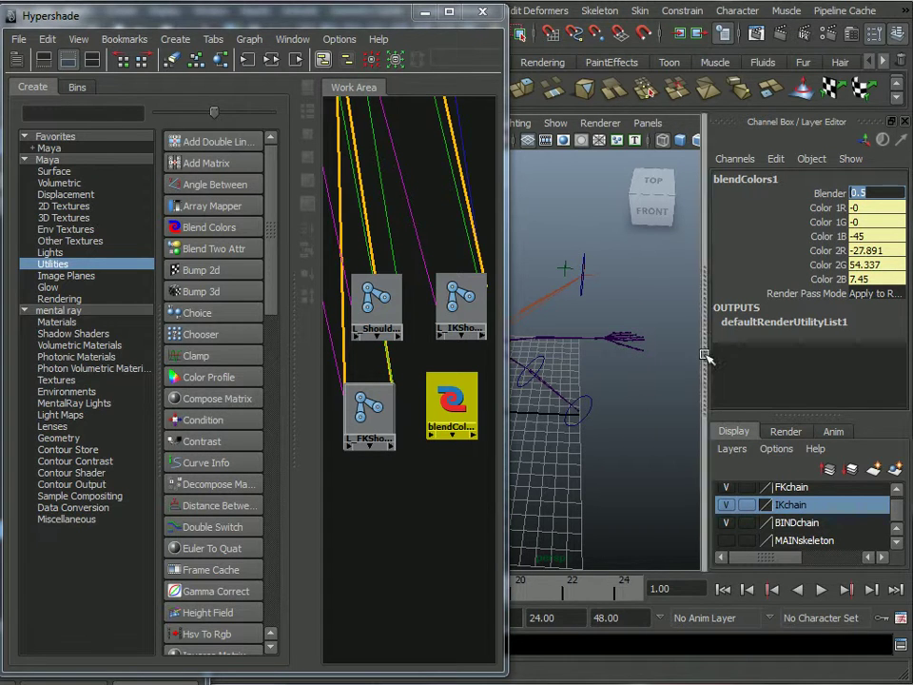
Select the IK, bind and FK elbow joints of the left arm together in the viewport.
click(646, 403)
alt+middle_drag(587, 399, 617, 407)
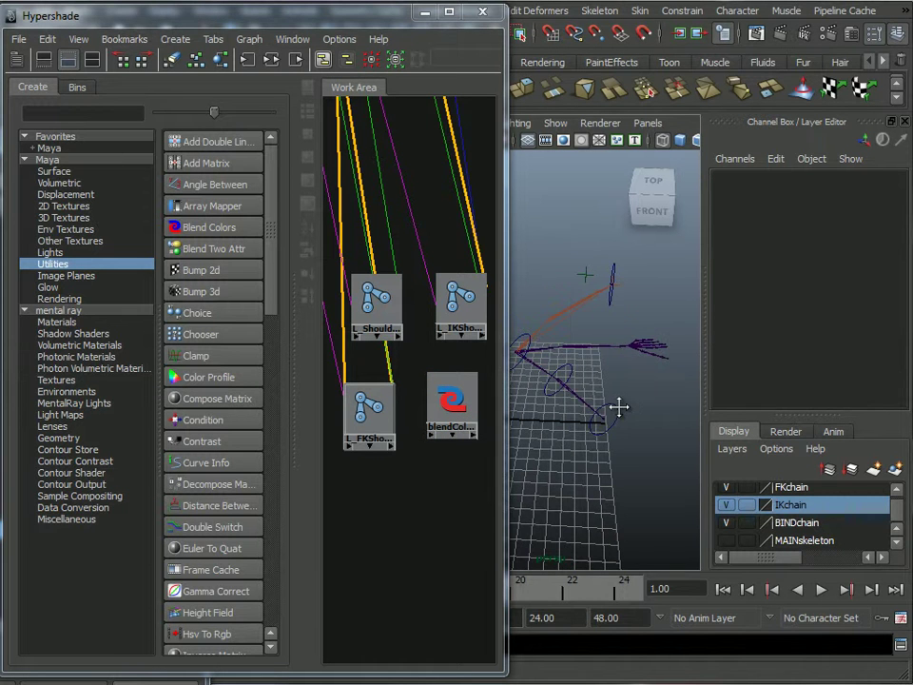
alt+right_drag(545, 271, 560, 287)
click(561, 287)
shift+click(587, 341)
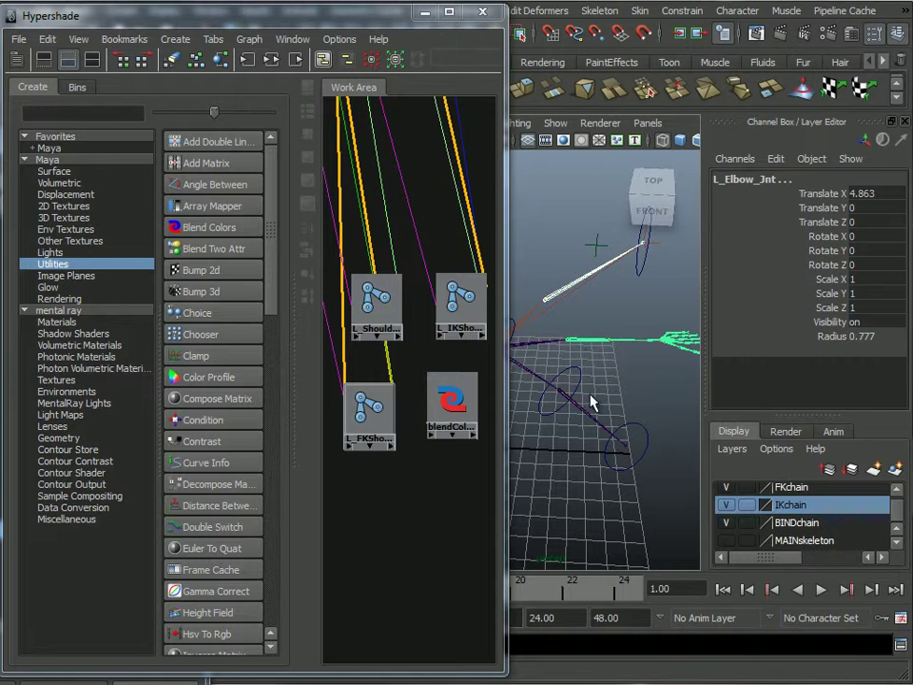
shift+click(588, 414)
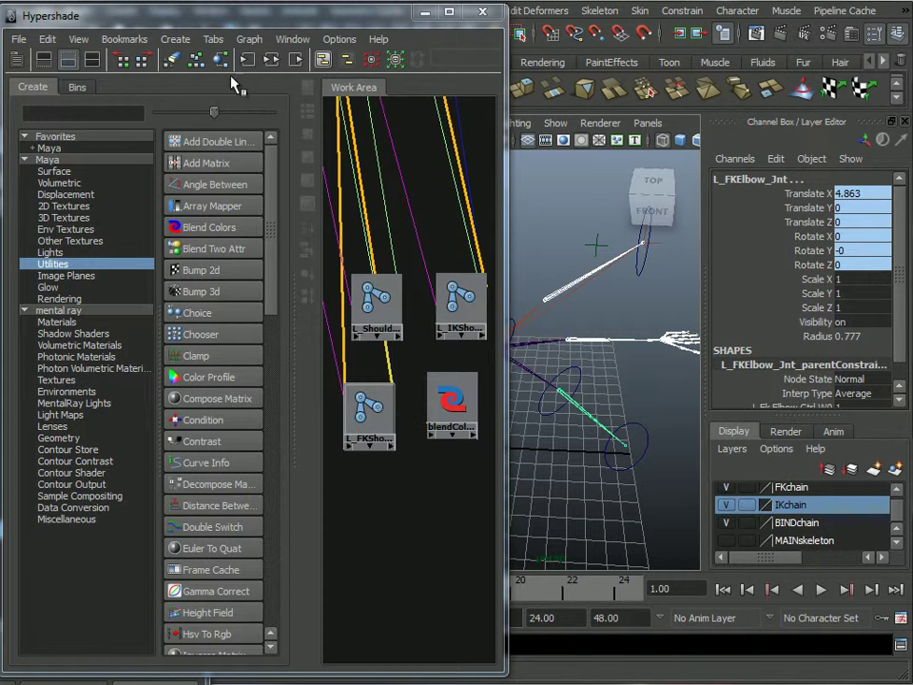
Graph the input and output connections of the three selected elbow joints in the Hypershade work area.
click(271, 59)
alt+right_drag(453, 463, 370, 400)
alt+middle_drag(444, 392, 385, 365)
drag(350, 326, 473, 468)
alt+middle_drag(416, 410, 374, 362)
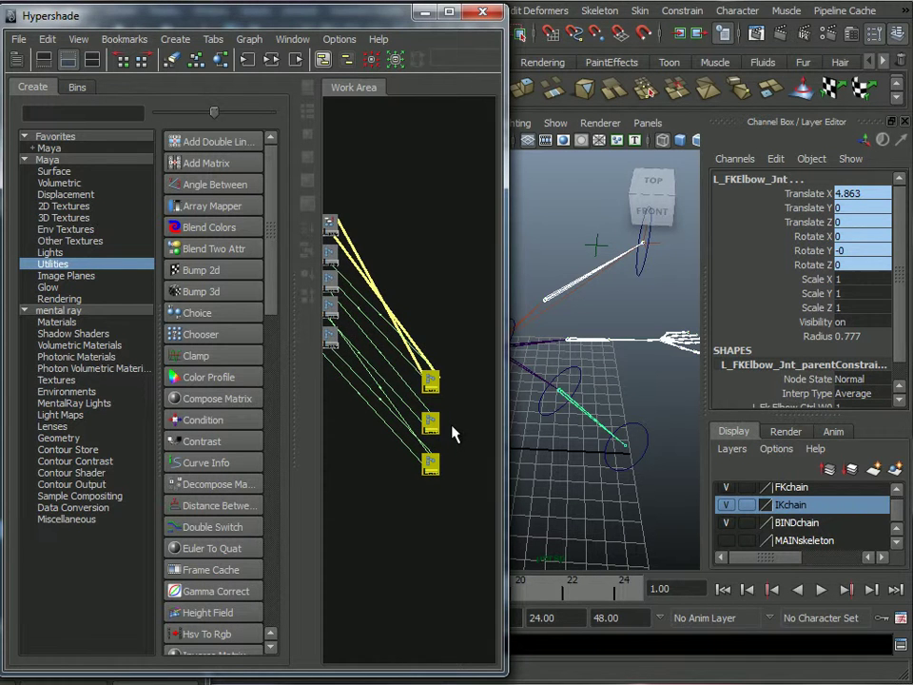
scroll(404, 398, up, 3)
key(f)
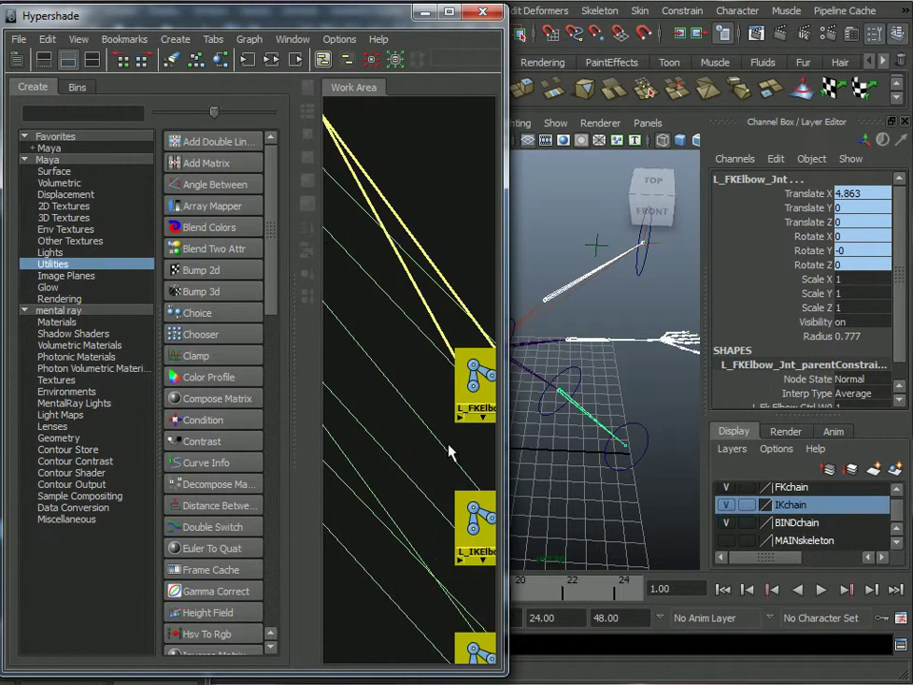
Create a second Blend Colors utility node and place it beside the elbow joint nodes.
click(211, 227)
drag(354, 162, 453, 321)
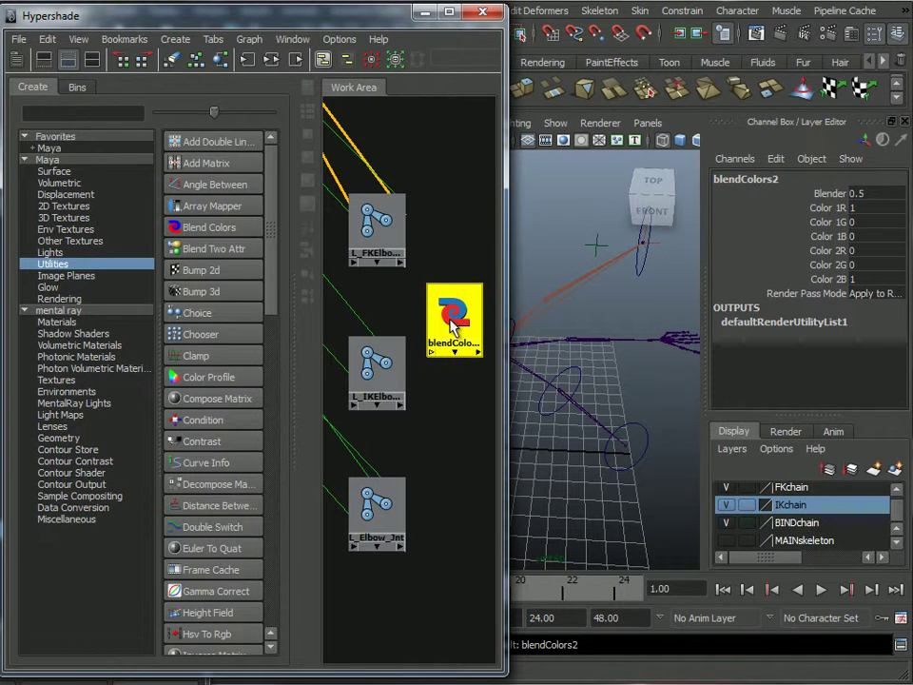
click(423, 490)
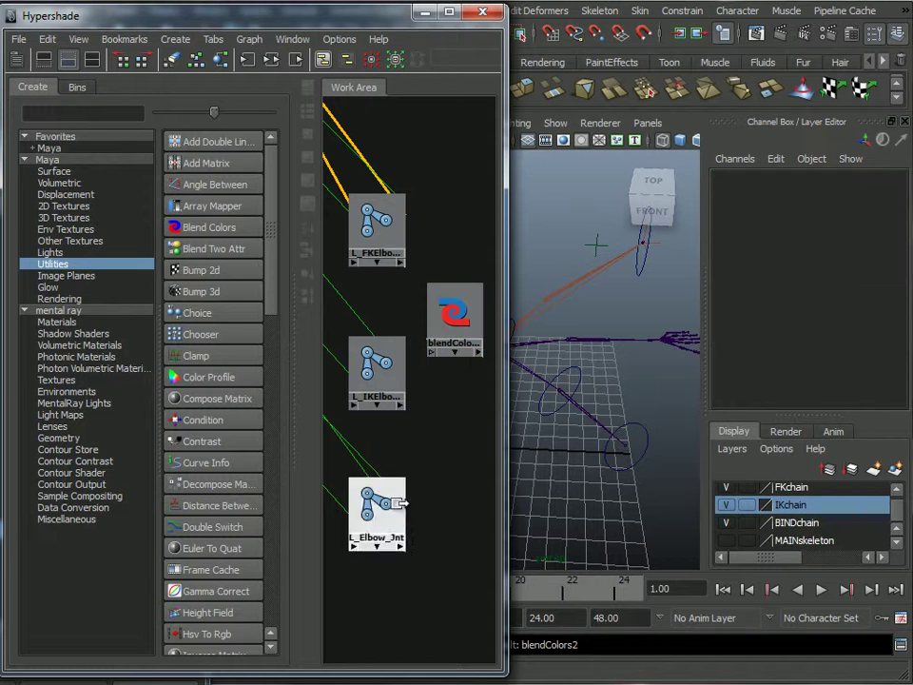
Load L_FKElbow_Jnt as the output node and blendColors2 as the input node in the Connection Editor.
click(376, 226)
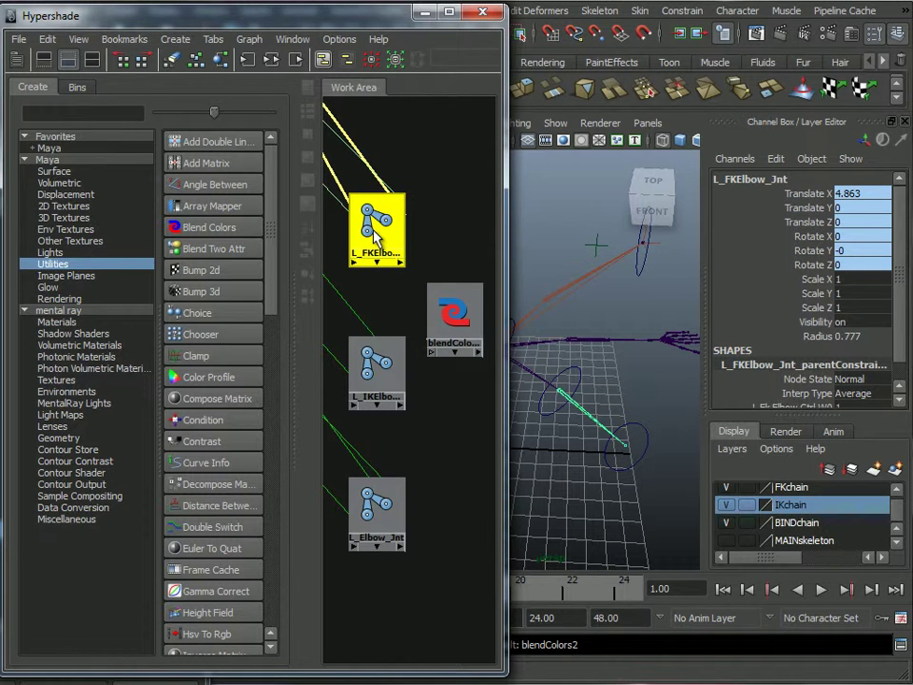
middle_drag(376, 227, 466, 326)
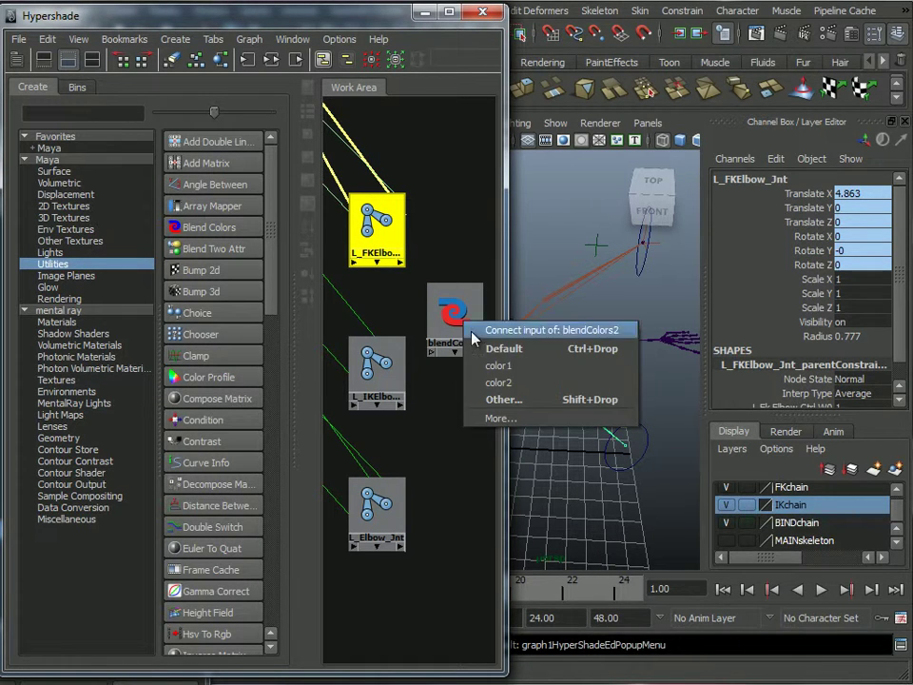
click(528, 399)
drag(59, 147, 390, 68)
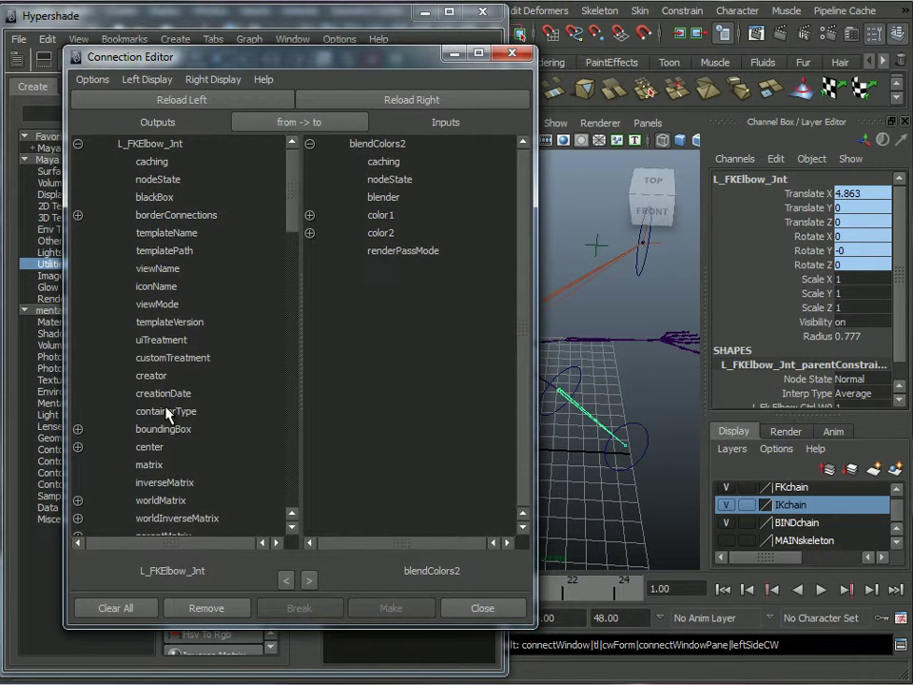
Connect the FK elbow joint's rotateX, rotateY and rotateZ to color1R, color1G and color1B of blendColors2.
scroll(168, 412, down, 13)
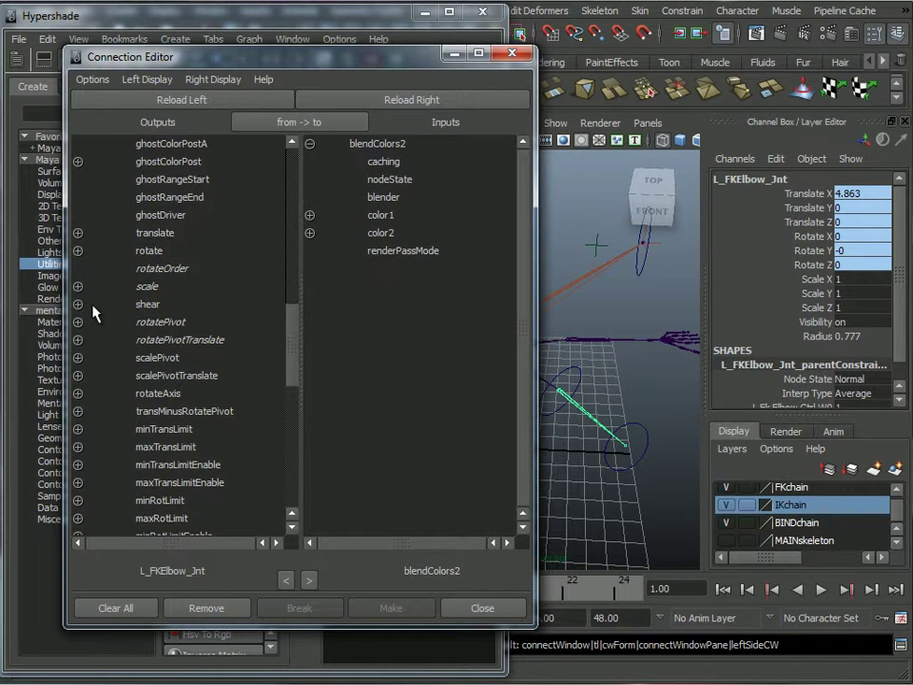
click(78, 250)
click(310, 215)
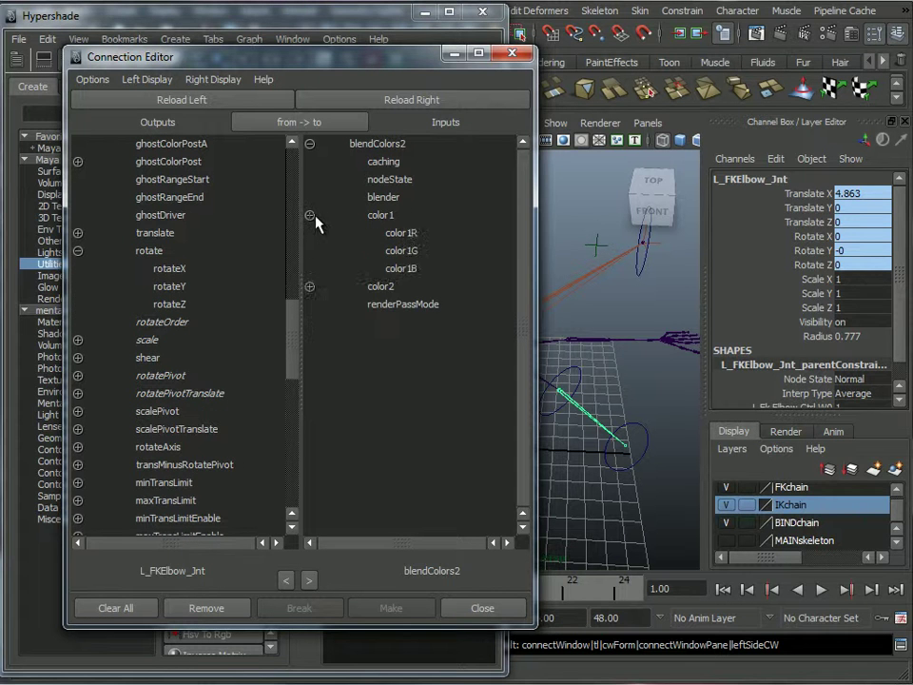
click(171, 268)
click(398, 234)
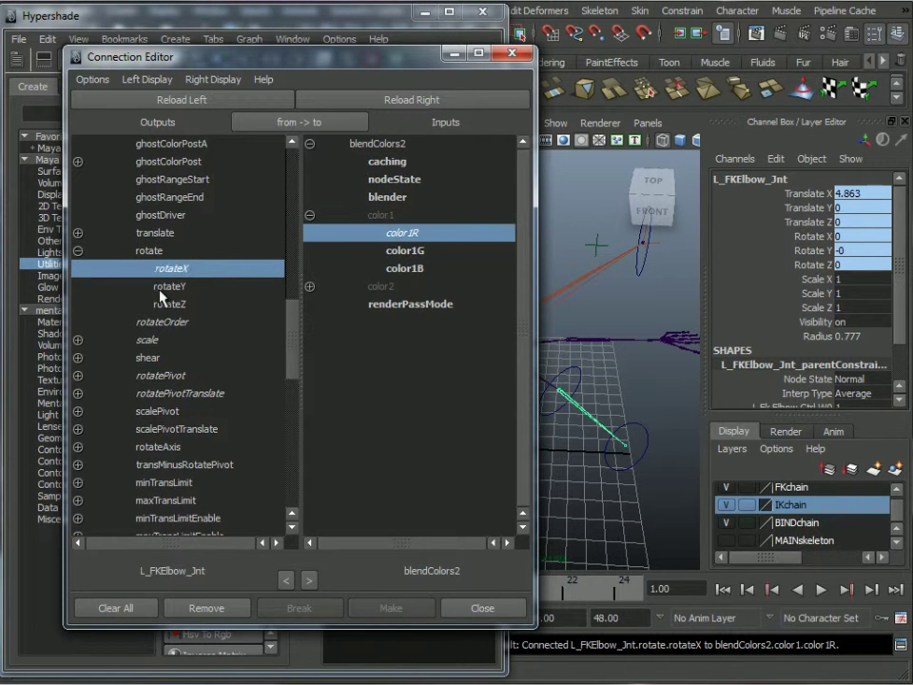
click(172, 287)
click(404, 250)
click(171, 303)
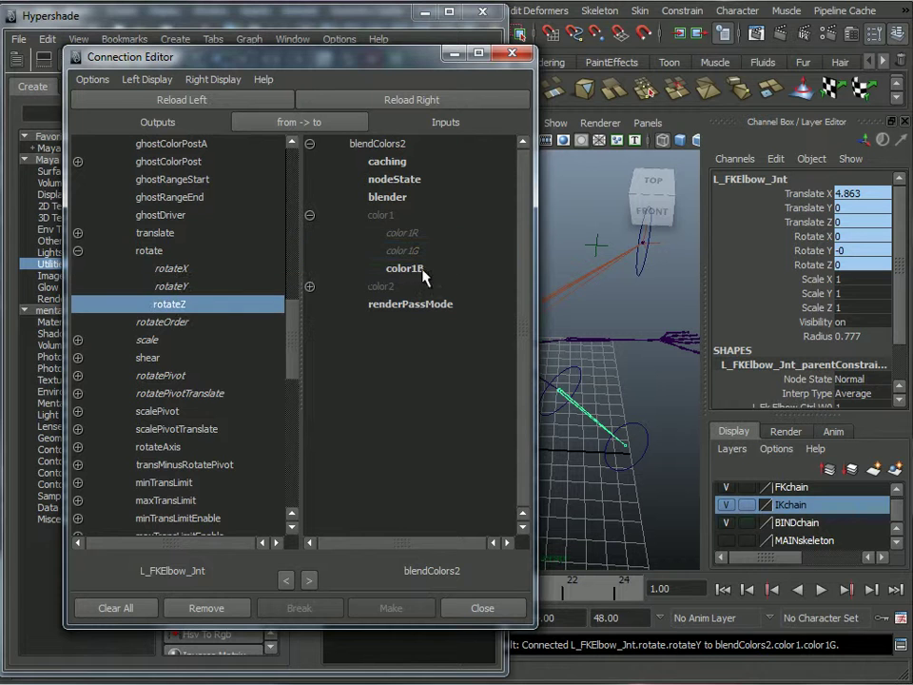
click(404, 268)
Load L_IKElbow_Jnt as the output node and blendColors2 as the input node in the Connection Editor.
click(359, 19)
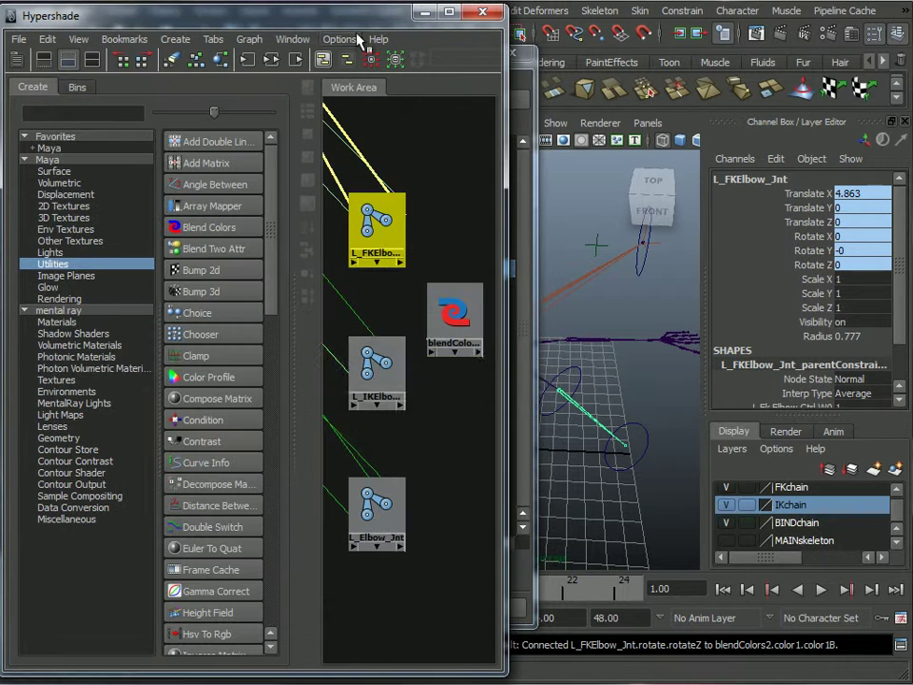
middle_drag(385, 371, 455, 319)
click(482, 398)
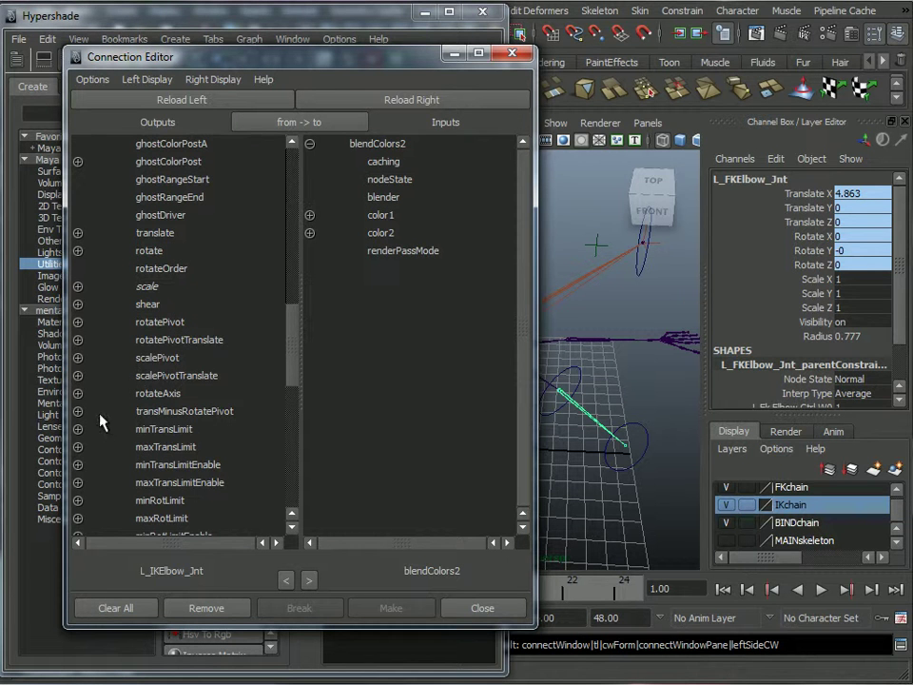
Connect the IK elbow joint's rotateX, rotateY and rotateZ to color2R, color2G and color2B of blendColors2.
click(77, 251)
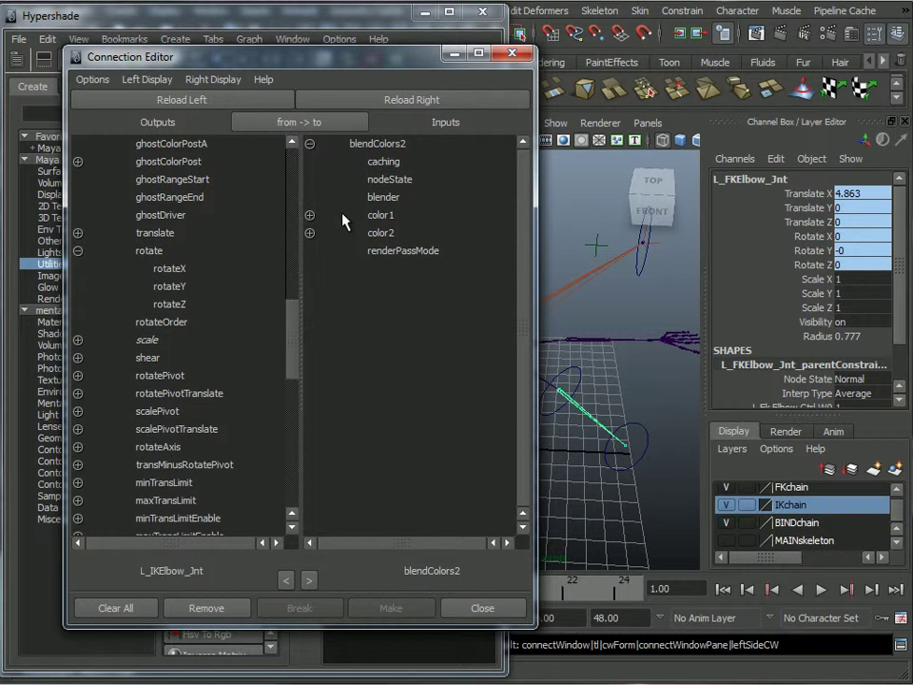
click(309, 233)
click(166, 269)
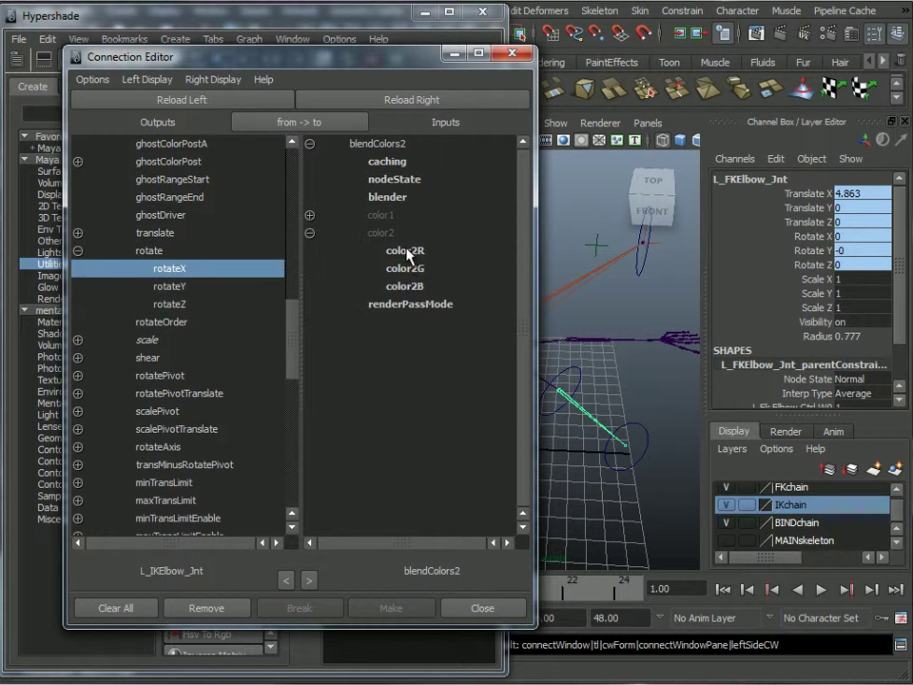
click(402, 250)
click(238, 286)
click(403, 268)
click(200, 302)
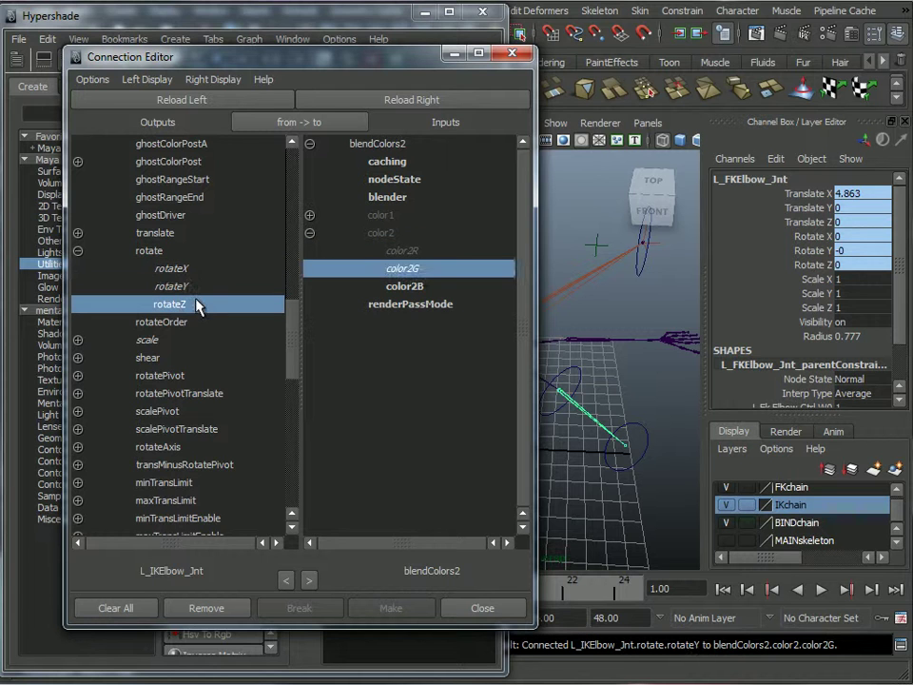
click(409, 286)
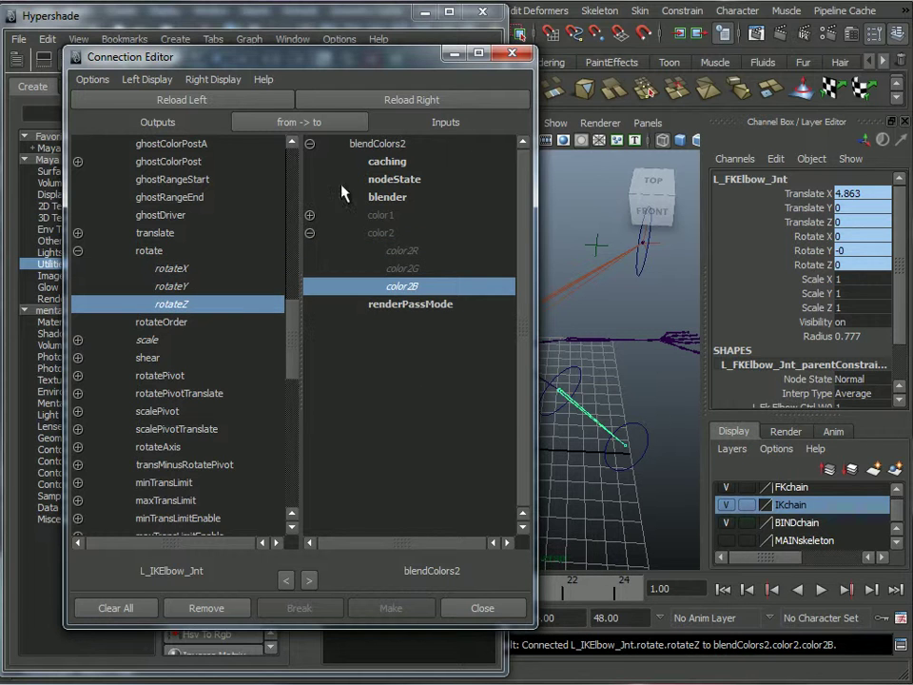
Load blendColors2 as the output node and L_Elbow_Jnt as the input node in the Connection Editor.
click(350, 29)
shift+click(429, 314)
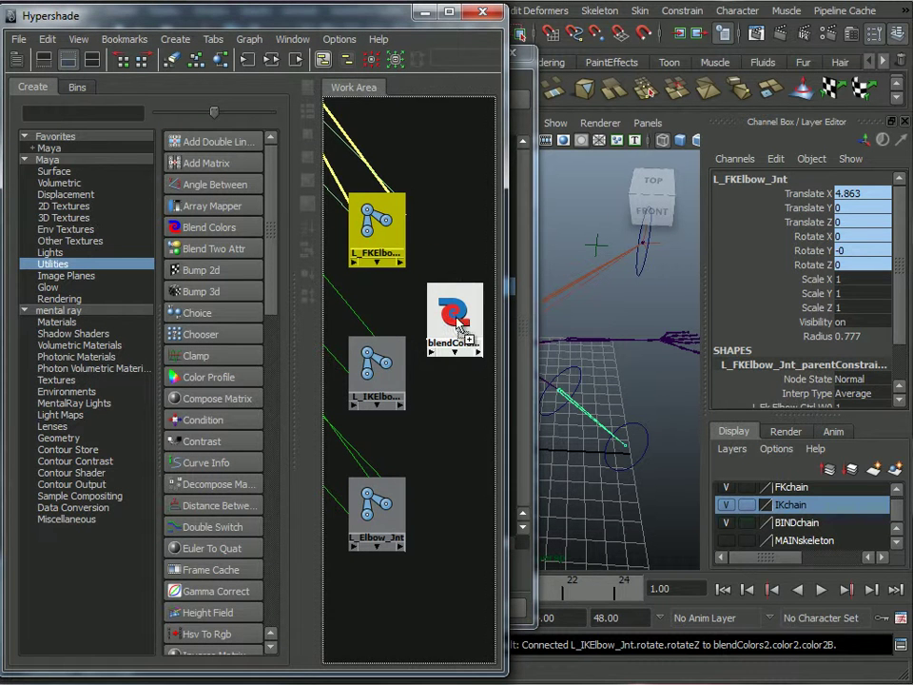
middle_drag(380, 510, 379, 507)
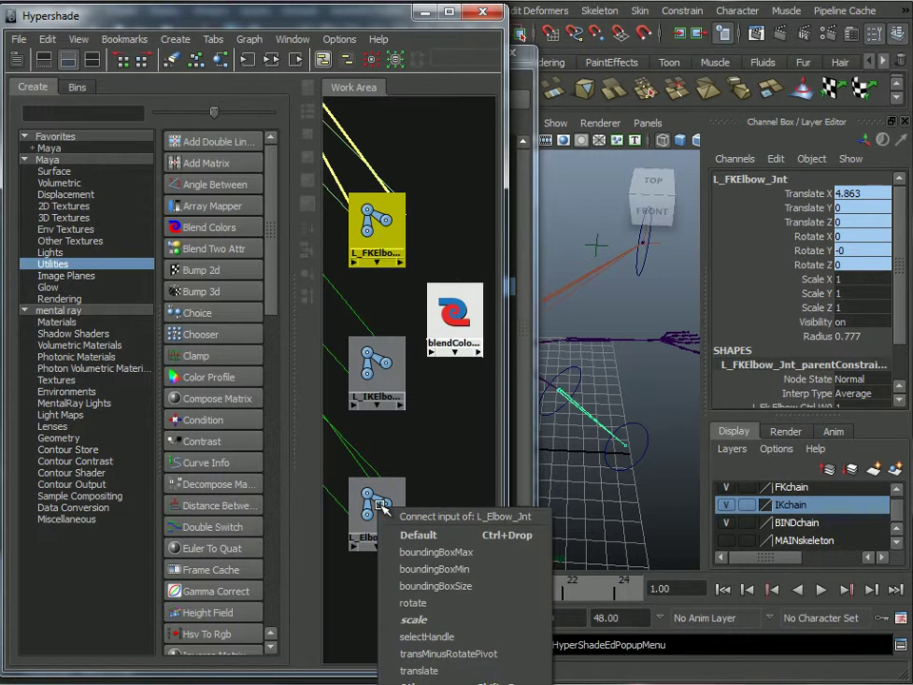
click(446, 679)
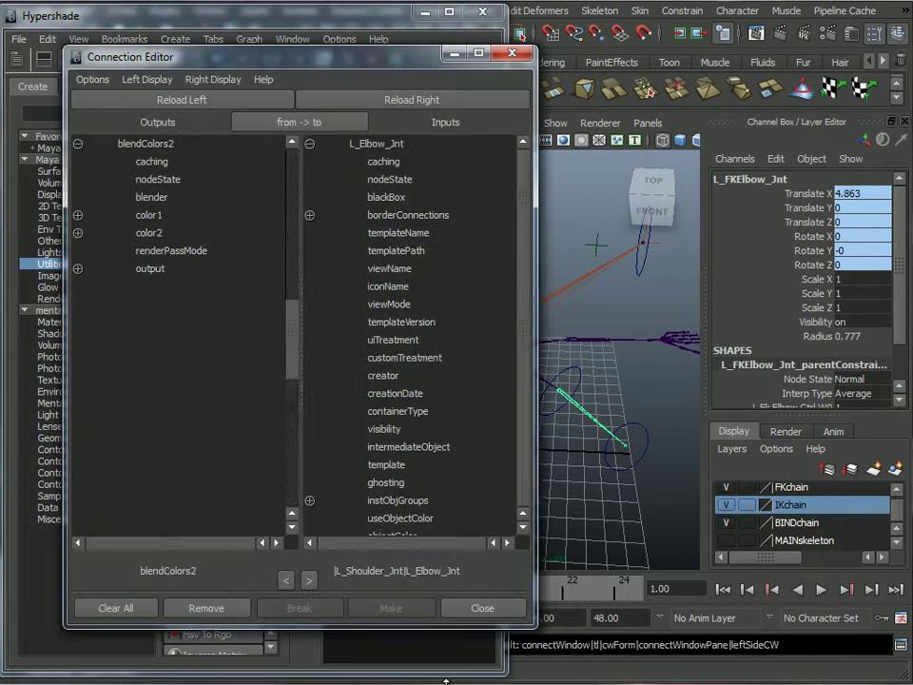
Connect outputR, outputG and outputB of blendColors2 to the rotateX, rotateY and rotateZ of L_Elbow_Jnt.
click(78, 269)
scroll(407, 340, down, 8)
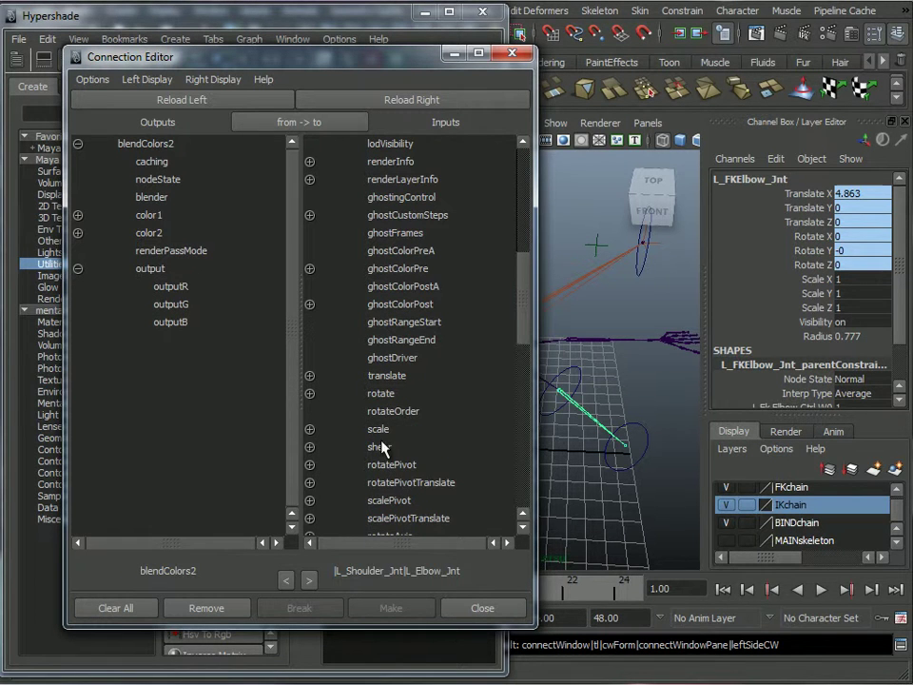
click(309, 393)
scroll(369, 382, down, 3)
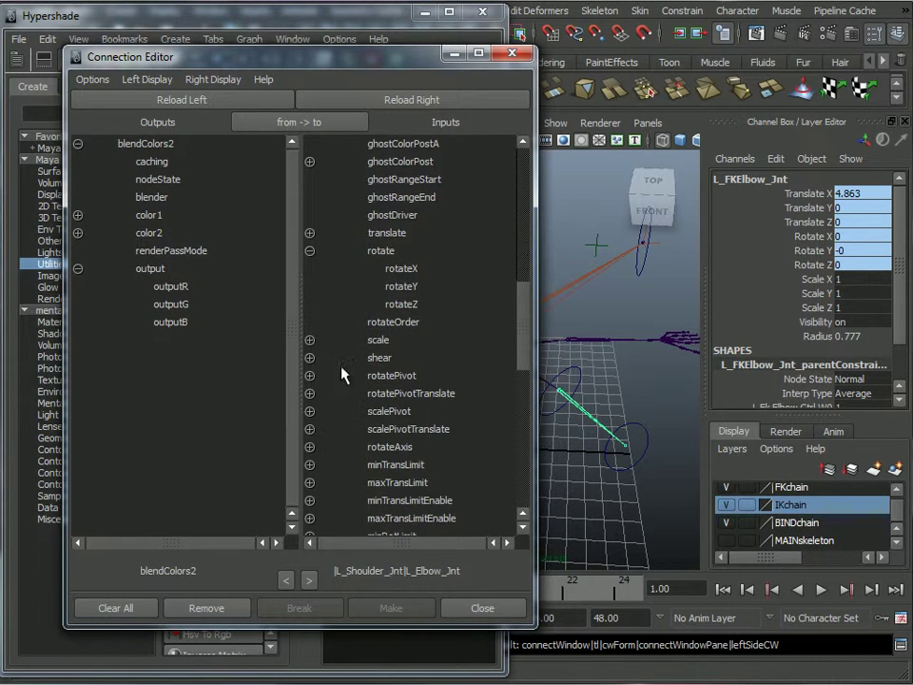
click(172, 286)
click(426, 273)
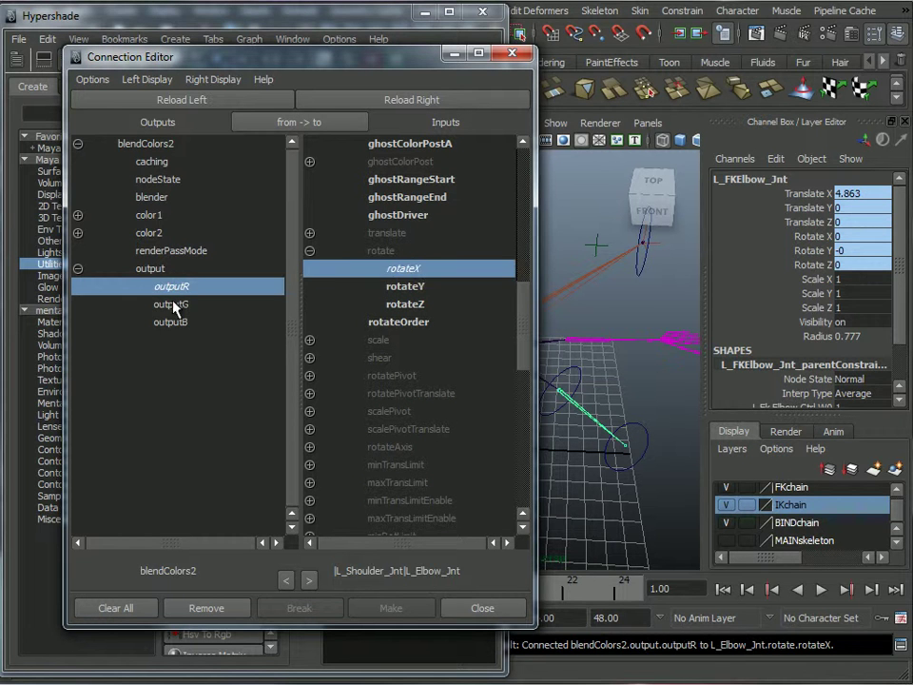
click(185, 304)
click(401, 290)
click(176, 322)
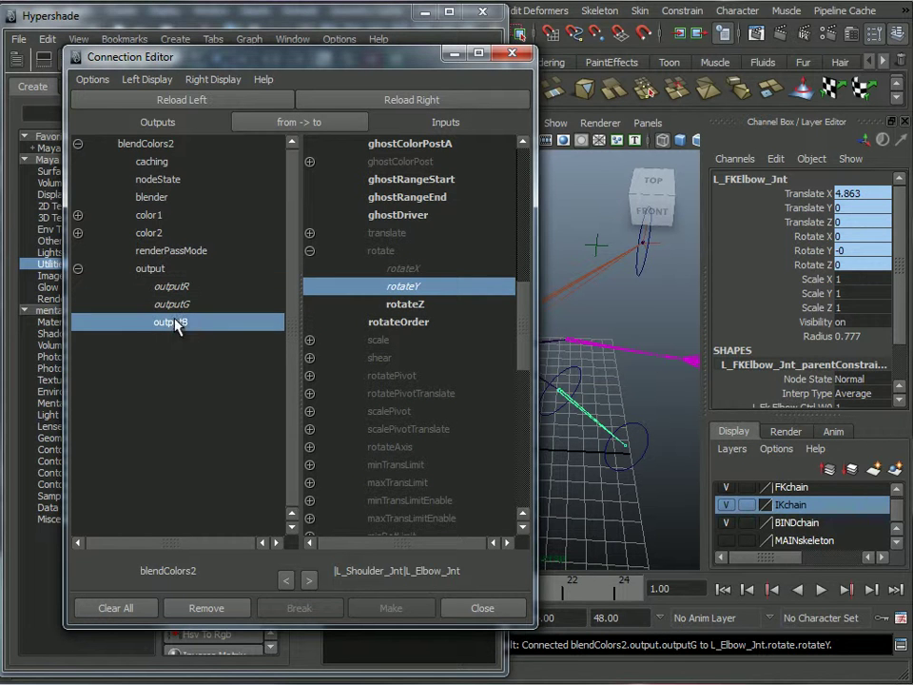
click(398, 304)
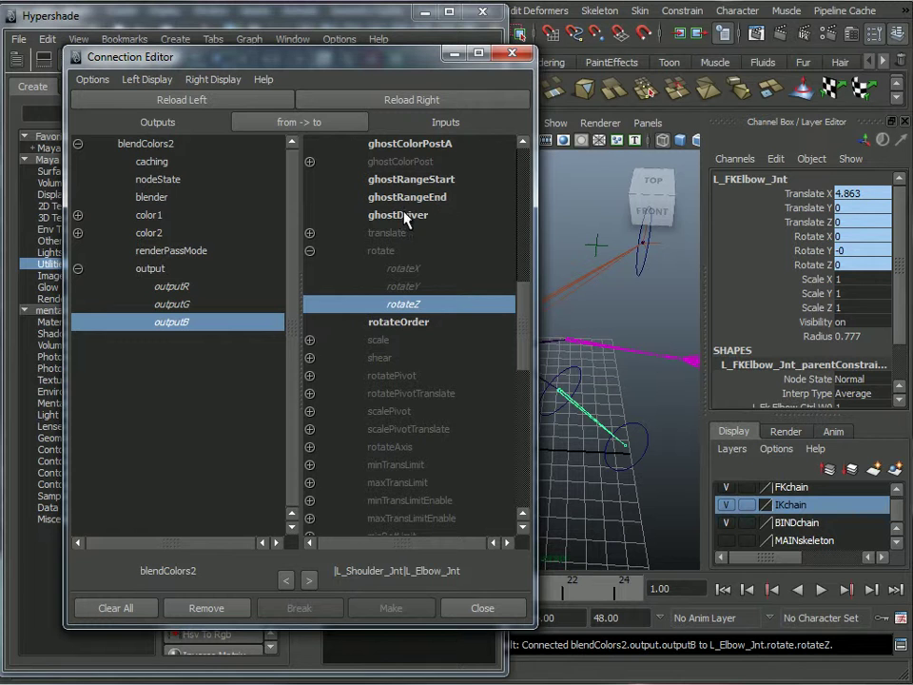
Select the IK wrist joint, L_IKWrist_Jnt, in the viewport.
alt+middle_drag(631, 370, 617, 413)
alt+right_drag(611, 328, 653, 360)
alt+middle_drag(652, 360, 610, 387)
alt+drag(610, 387, 613, 373)
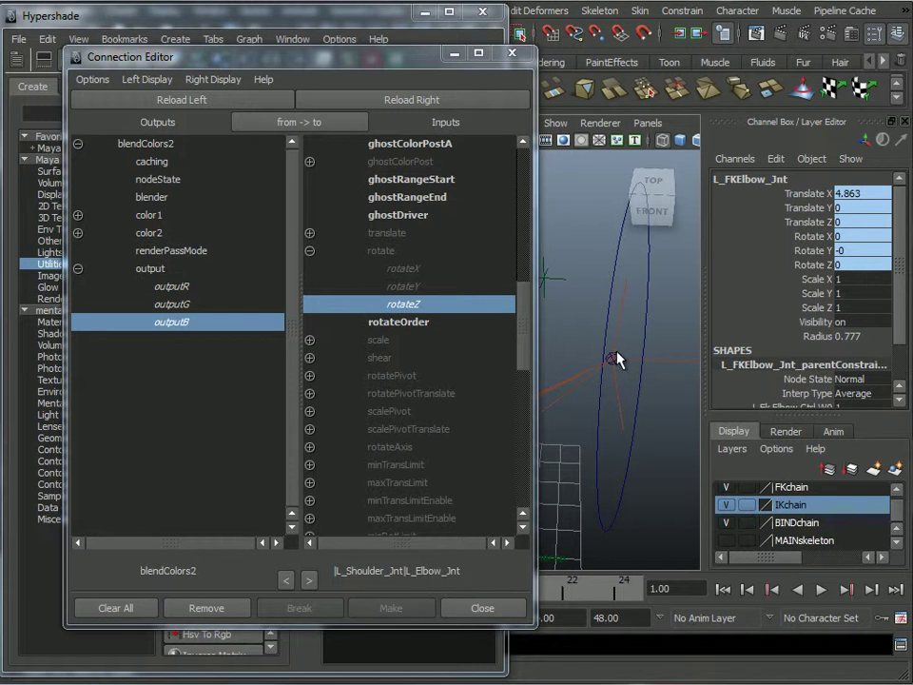
click(615, 359)
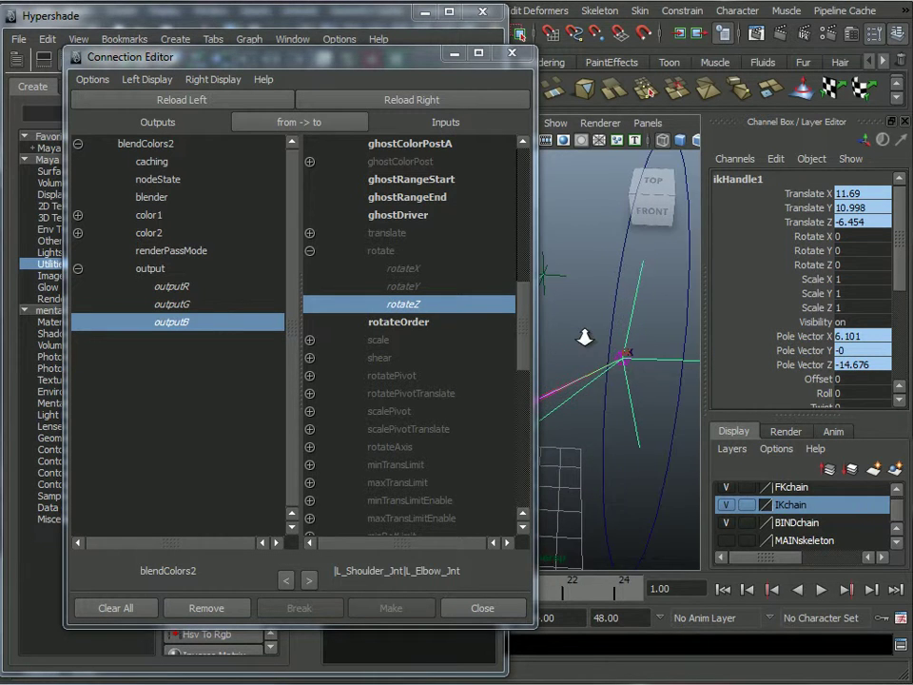
alt+right_drag(585, 334, 593, 353)
scroll(638, 369, up, 2)
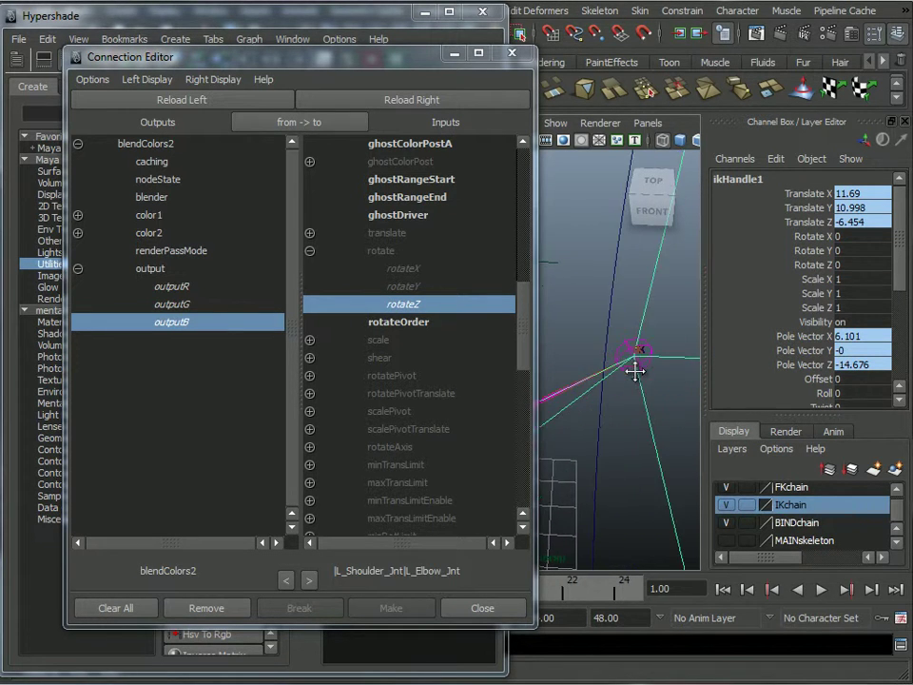
click(639, 369)
Add L_Wrist_Jnt and L_FKWrist_Jnt to the joint selection.
alt+right_drag(653, 383, 612, 422)
alt+middle_drag(612, 422, 622, 321)
alt+right_drag(608, 302, 609, 328)
alt+drag(610, 328, 600, 364)
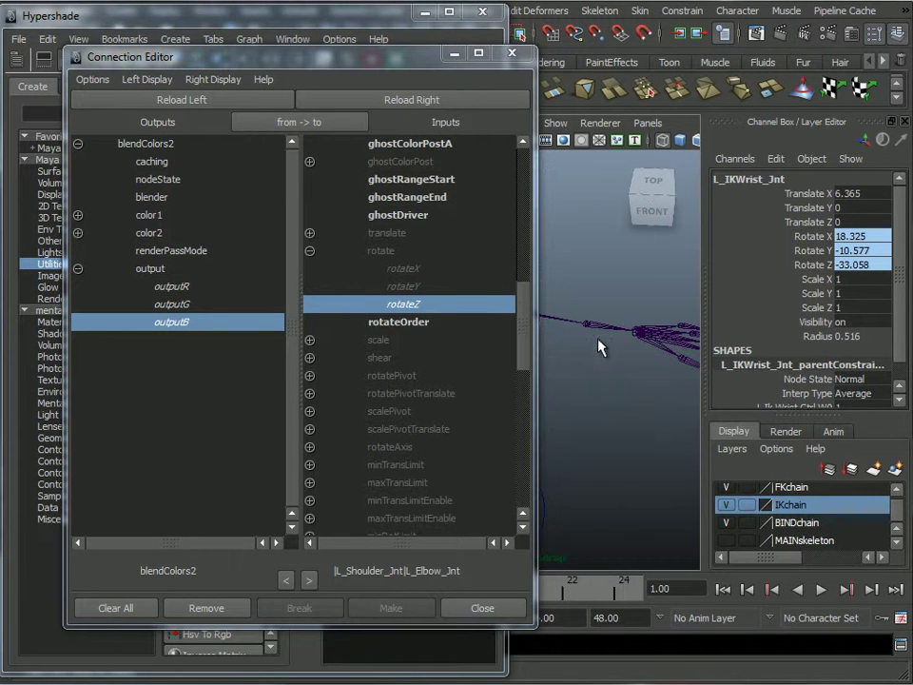
click(596, 326)
alt+middle_drag(602, 441, 653, 392)
shift+click(632, 407)
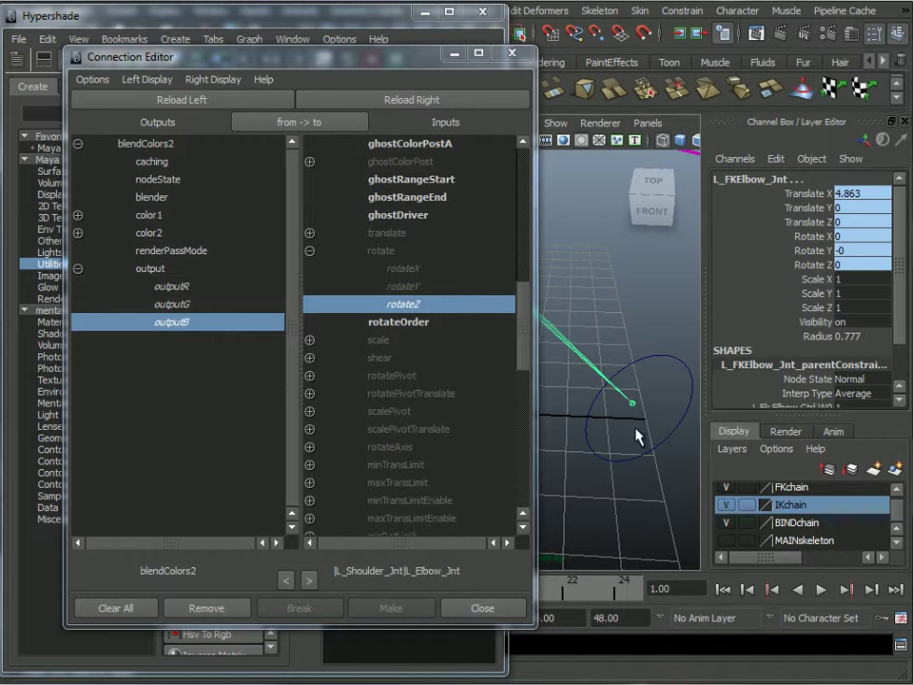
shift+click(635, 414)
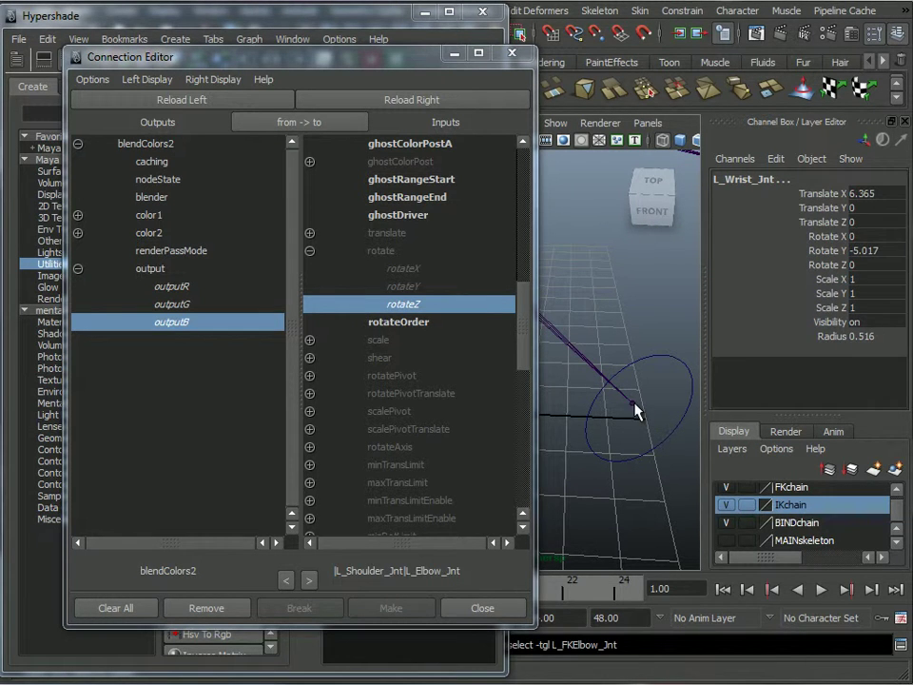
click(635, 411)
alt+drag(637, 469, 615, 362)
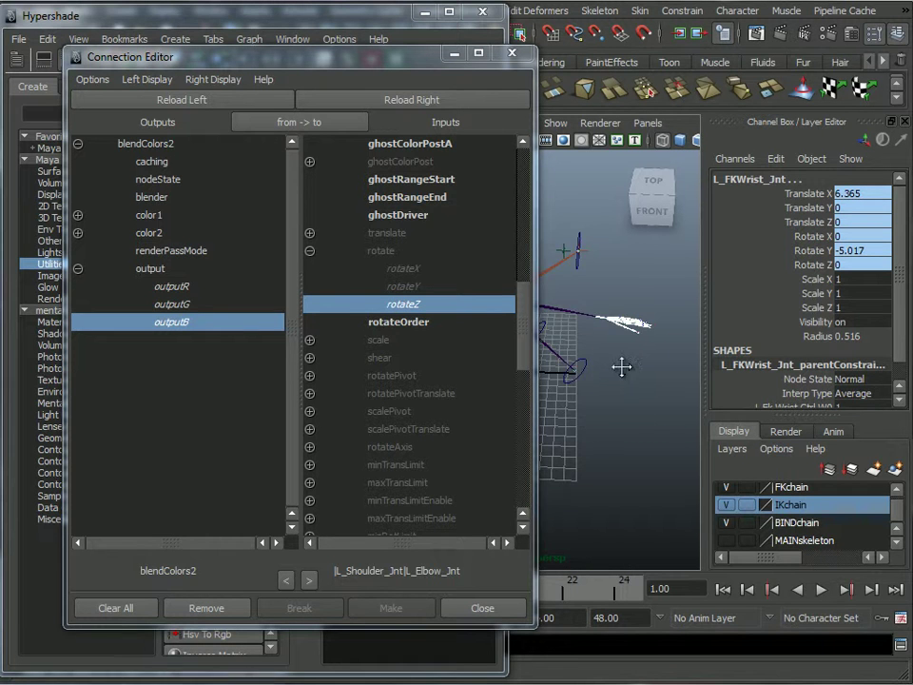
Graph the selected wrist joints' input and output connections in Hypershade and set the IK, bind and FK wrist nodes apart from the rest.
click(165, 29)
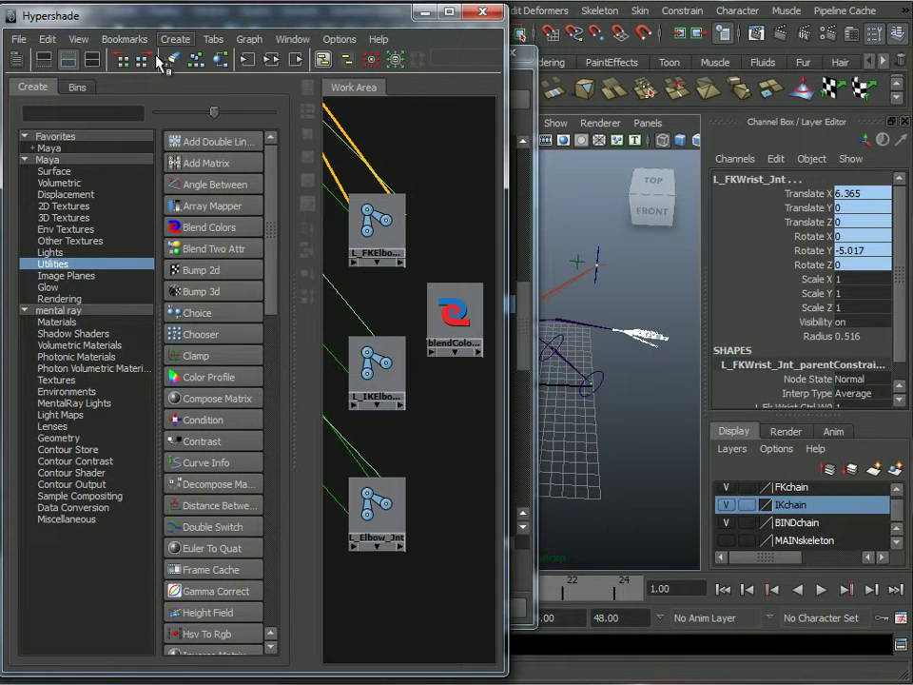
click(271, 60)
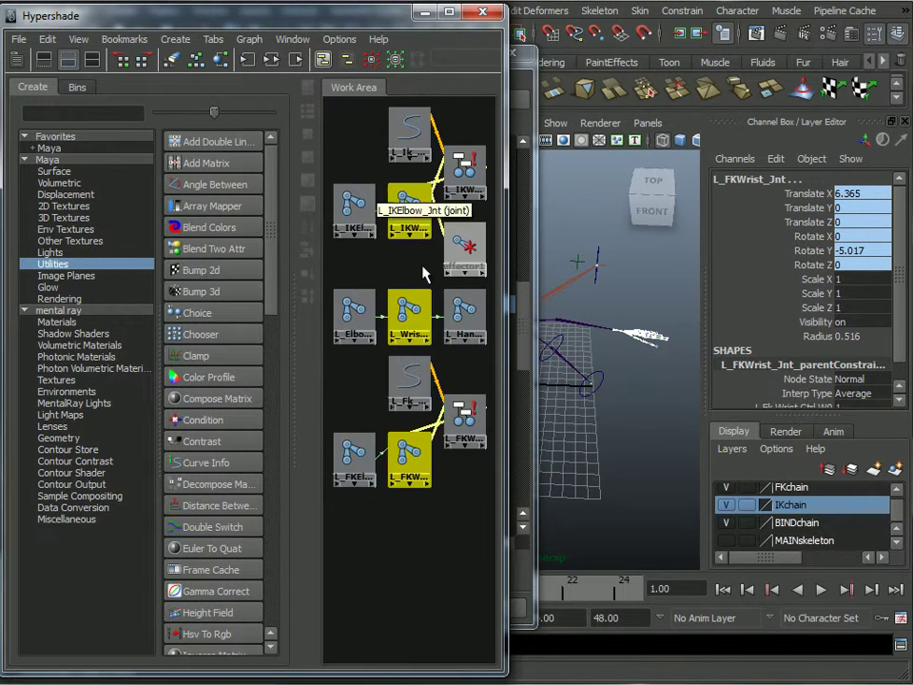
scroll(375, 382, down, 5)
alt+middle_drag(361, 241, 336, 213)
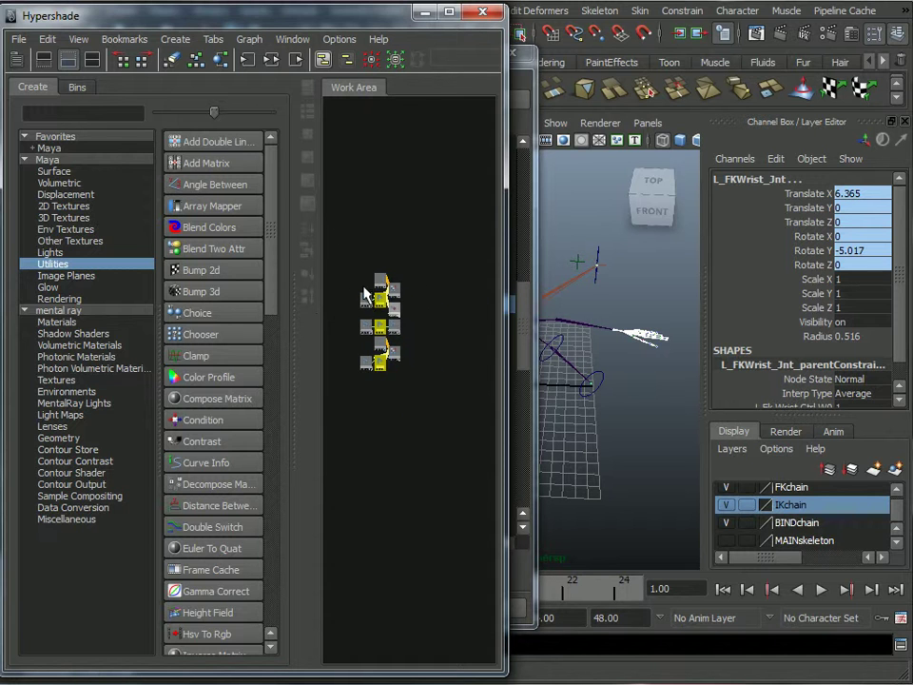
drag(380, 299, 461, 463)
alt+middle_drag(450, 396, 397, 249)
alt+right_drag(397, 250, 475, 472)
alt+middle_drag(424, 405, 395, 468)
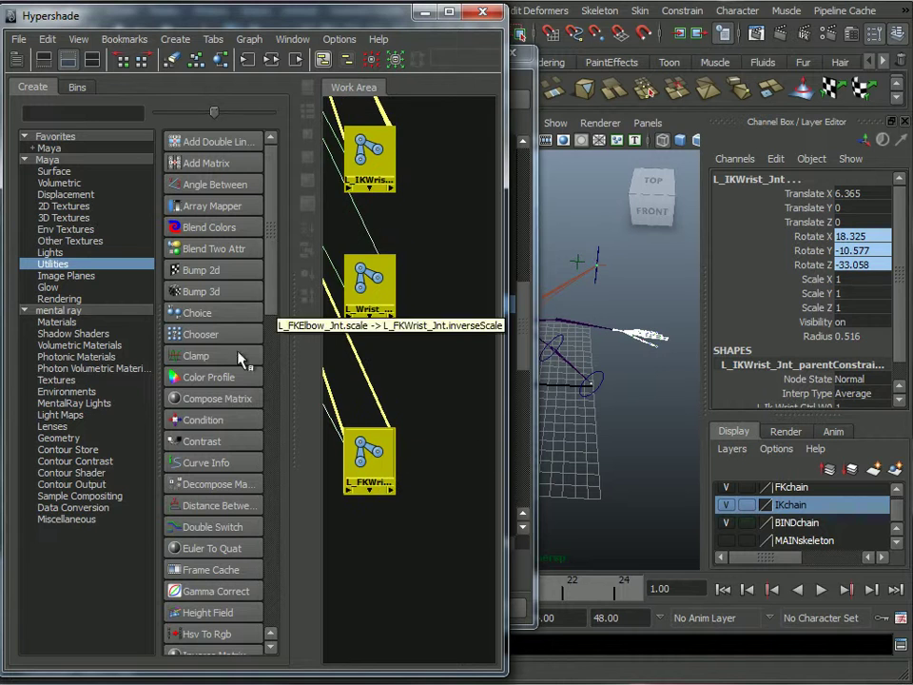
Create a third Blend Colors node and place it beside the wrist joint nodes.
click(209, 228)
drag(355, 122, 447, 312)
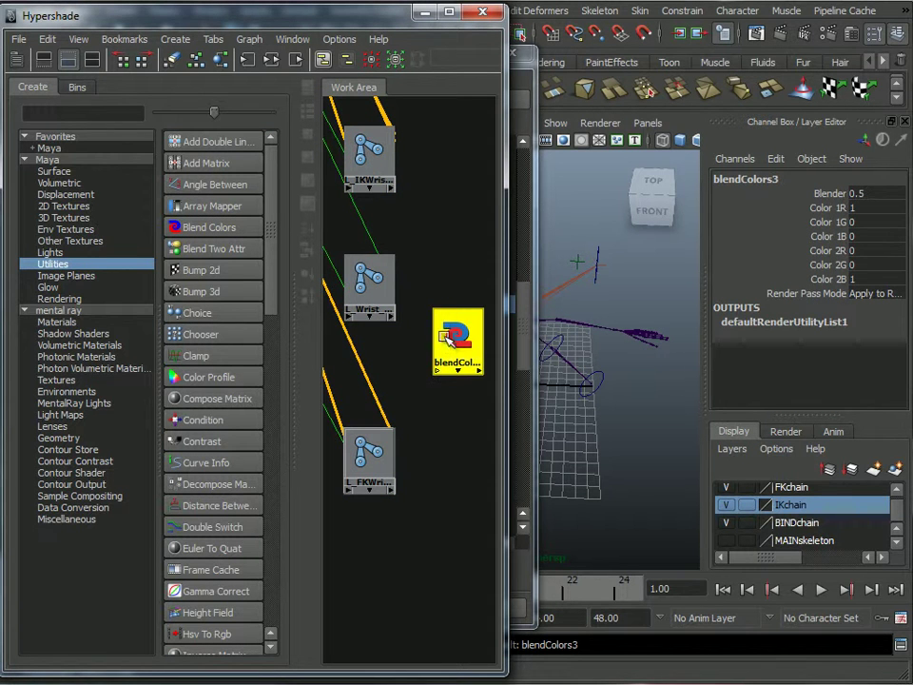
alt+middle_drag(422, 189, 417, 227)
click(444, 209)
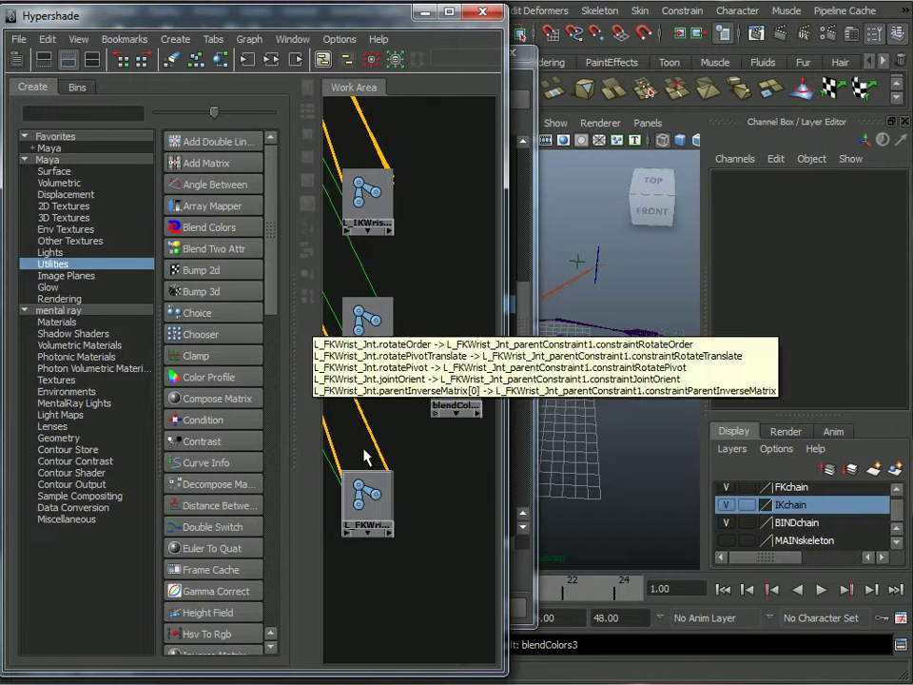
Load L_FKWrist_Jnt as output and blendColors3 as input in the Connection Editor, and expand their rotate and color1 attributes.
middle_drag(367, 498, 460, 378)
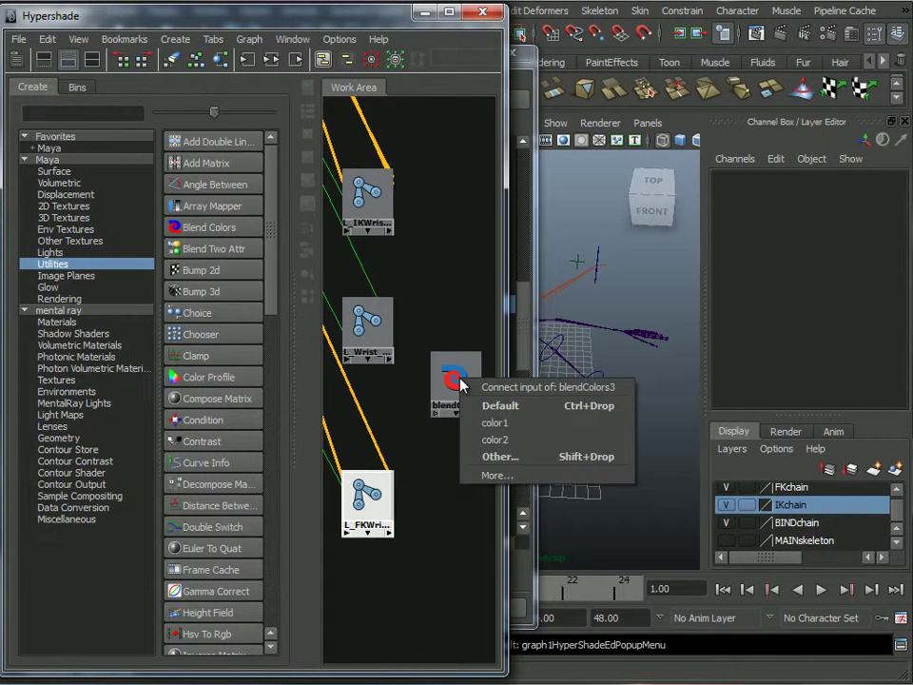
click(499, 456)
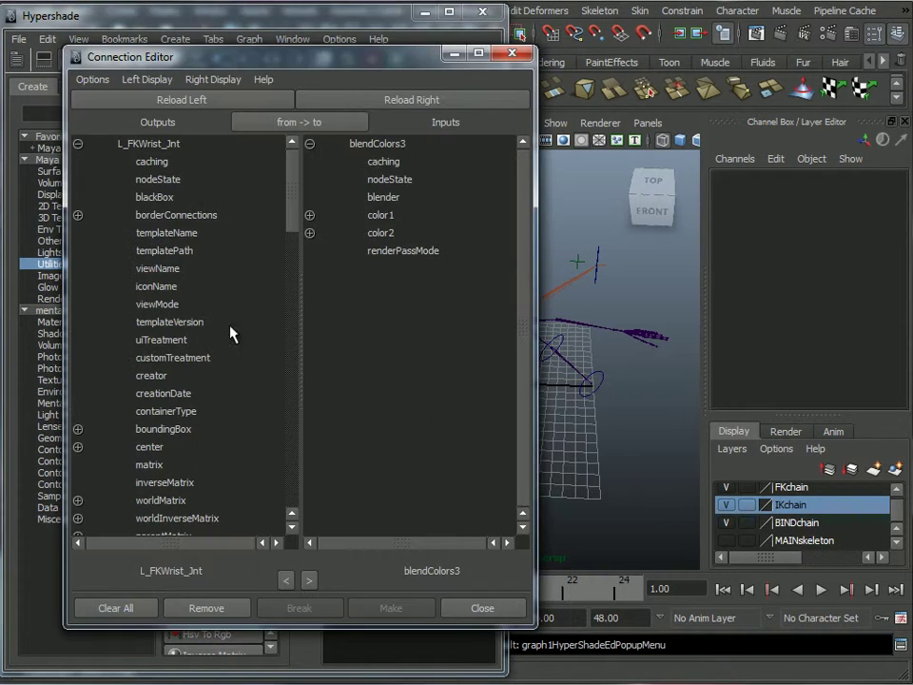
scroll(168, 360, down, 5)
scroll(167, 359, down, 5)
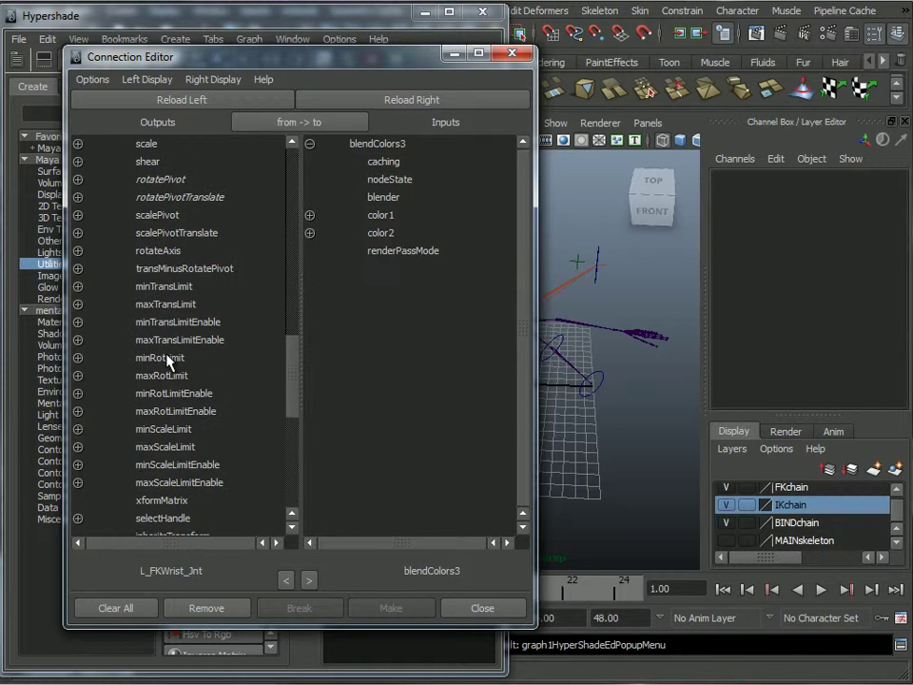
scroll(167, 359, down, 5)
scroll(143, 358, up, 6)
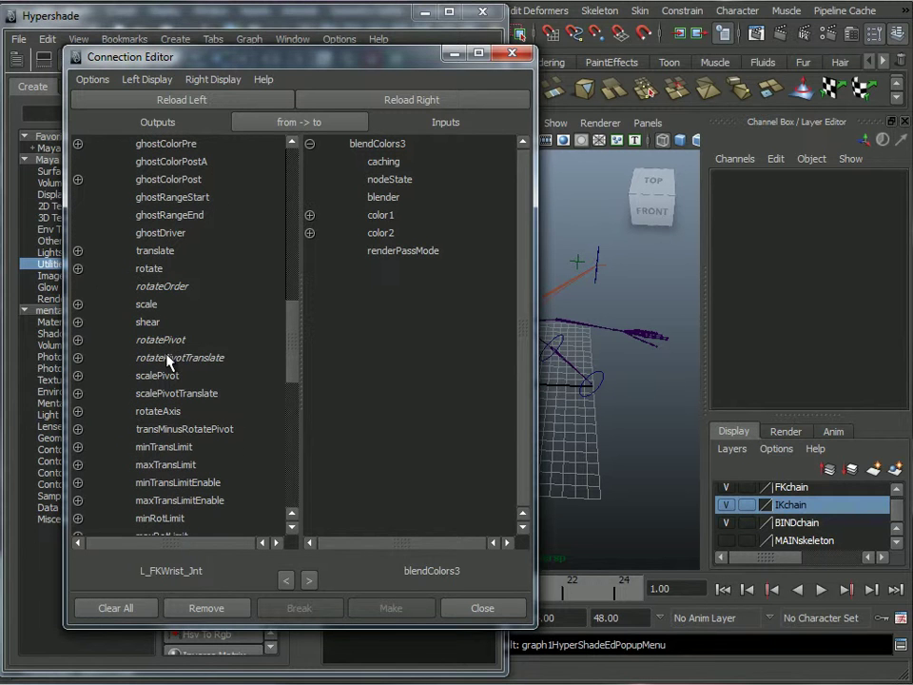
click(77, 269)
click(309, 215)
Connect the FK wrist joint's rotateX, rotateY and rotateZ to color1R, color1G and color1B of blendColors3.
click(174, 286)
click(404, 232)
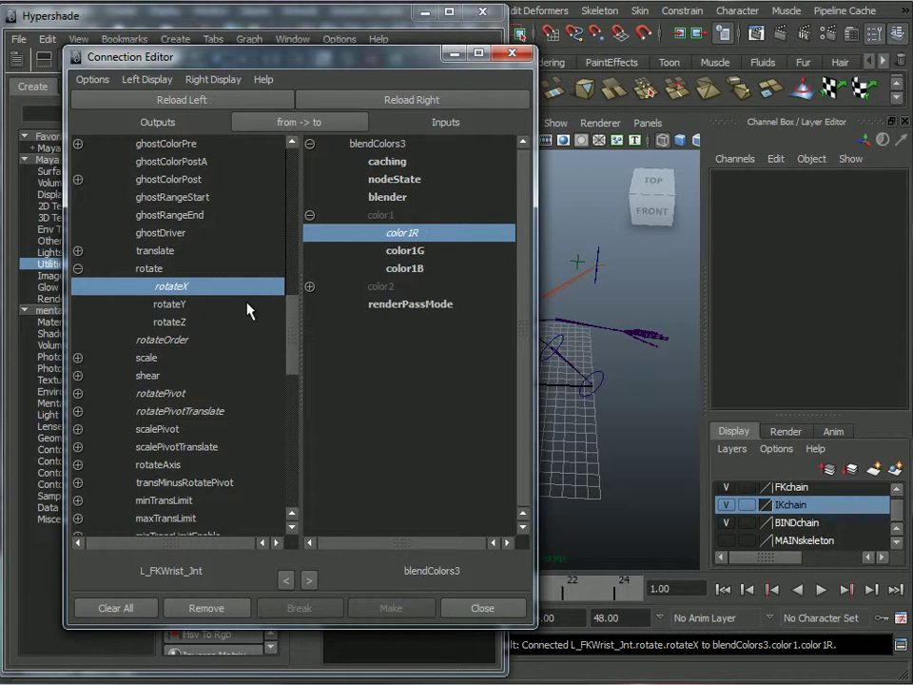
click(171, 304)
click(404, 251)
click(172, 321)
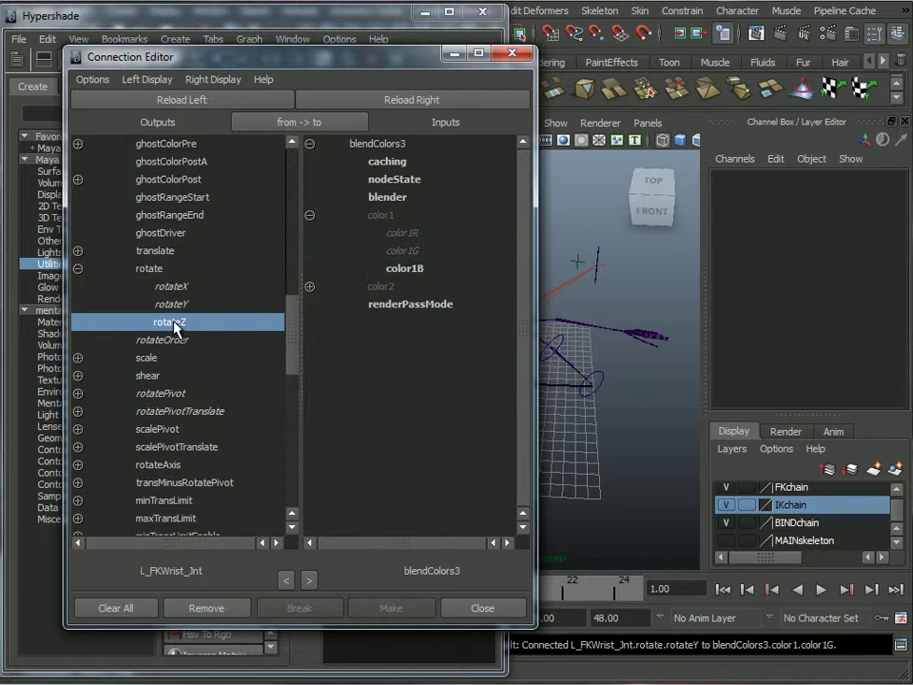
click(423, 269)
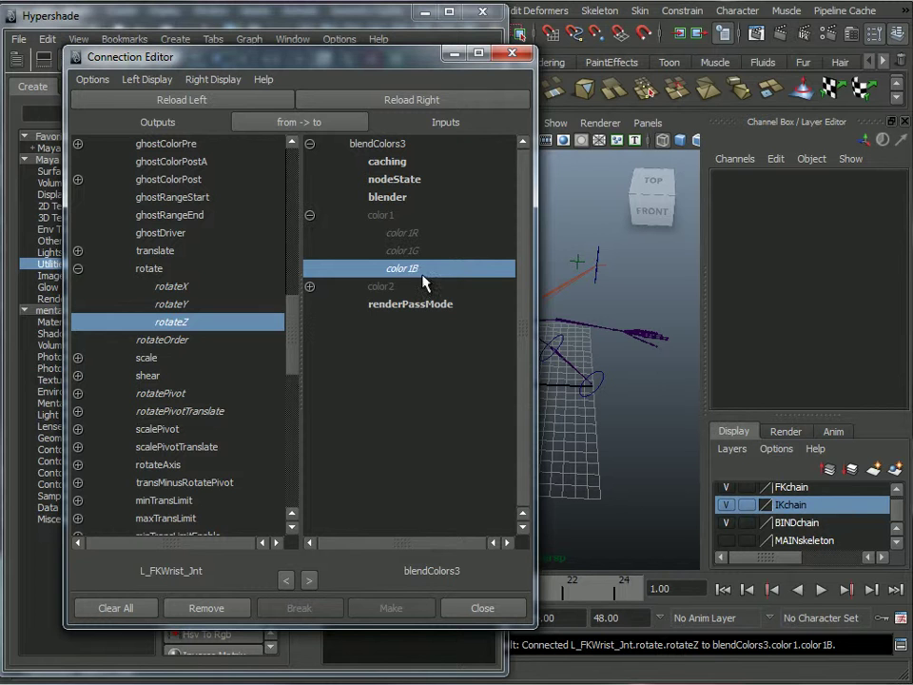
Load L_IKWrist_Jnt as output and blendColors3 as input in the Connection Editor, and expand their rotate and color2 attributes.
click(330, 16)
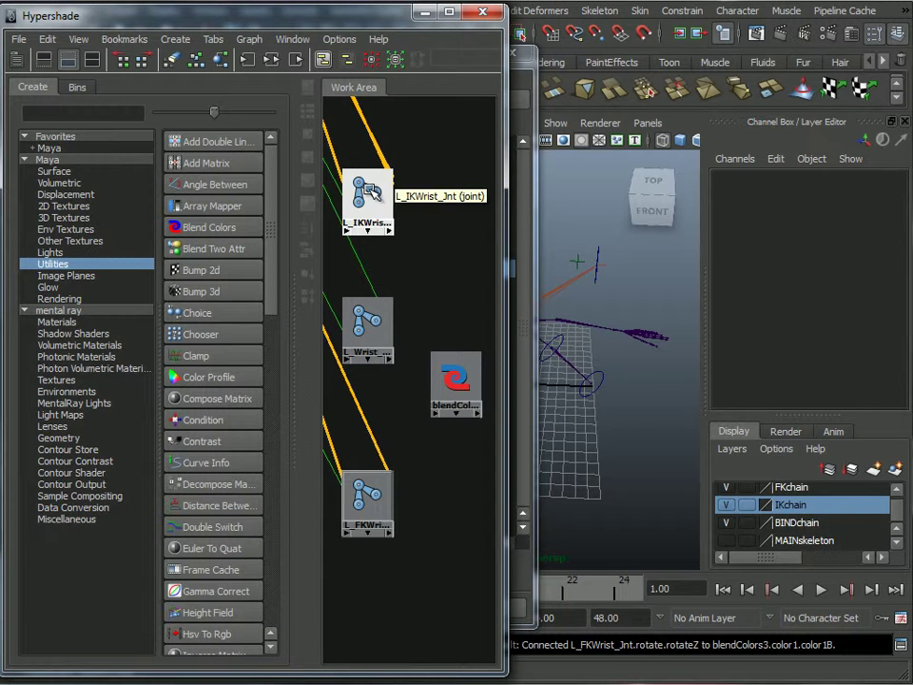
middle_drag(463, 346, 468, 369)
click(537, 449)
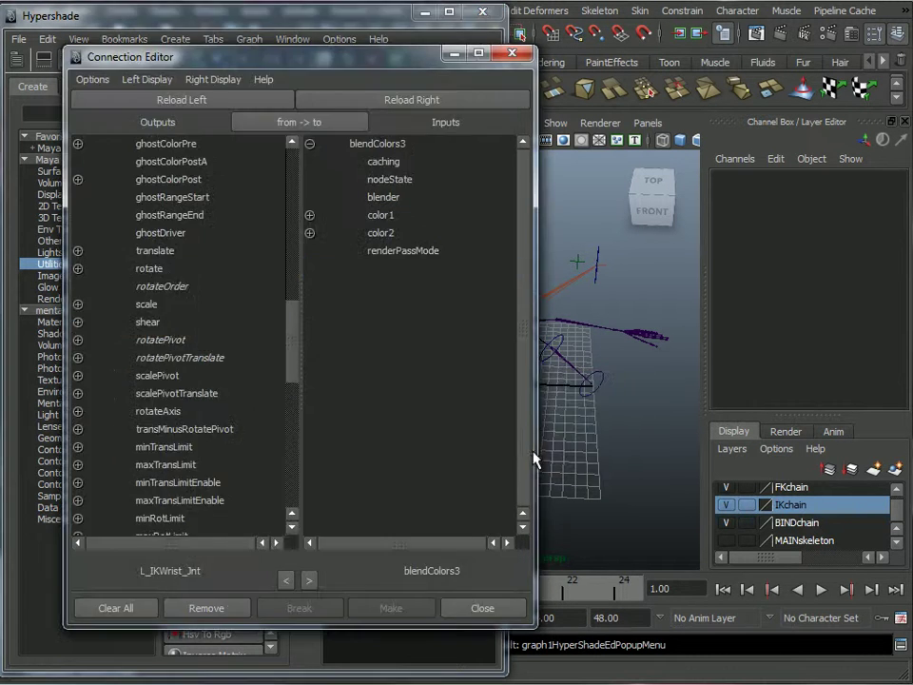
click(310, 233)
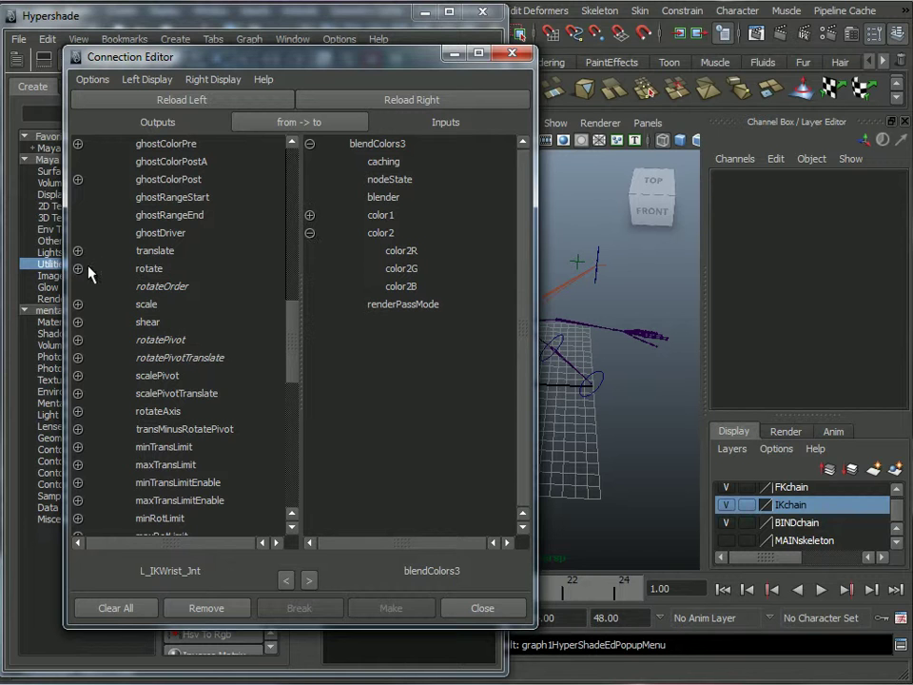
click(78, 269)
Connect the IK wrist joint's rotateX, rotateY and rotateZ to color2R, color2G and color2B of blendColors3.
click(200, 286)
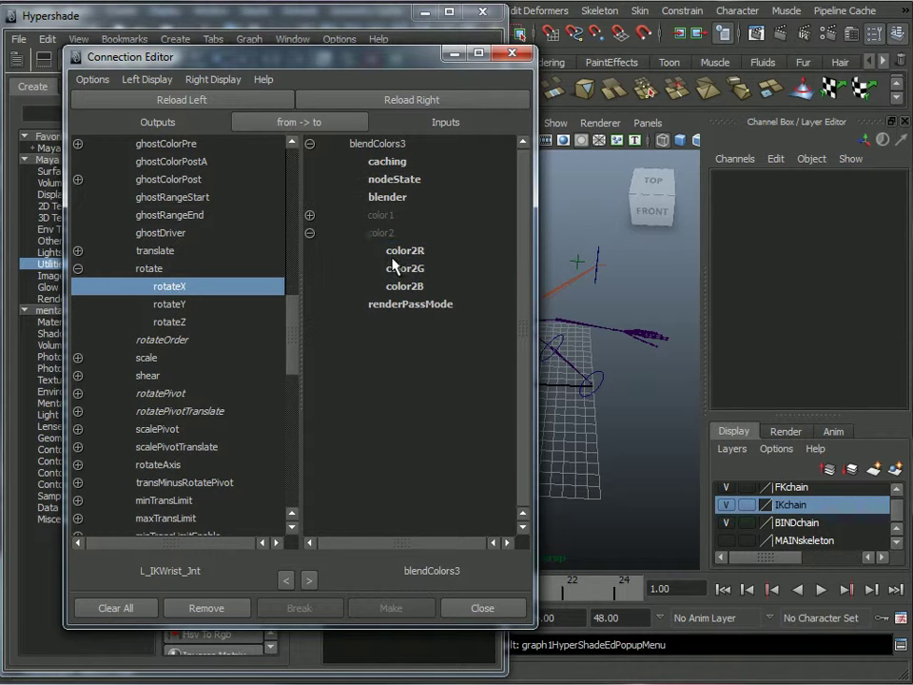
click(399, 250)
click(195, 304)
click(413, 268)
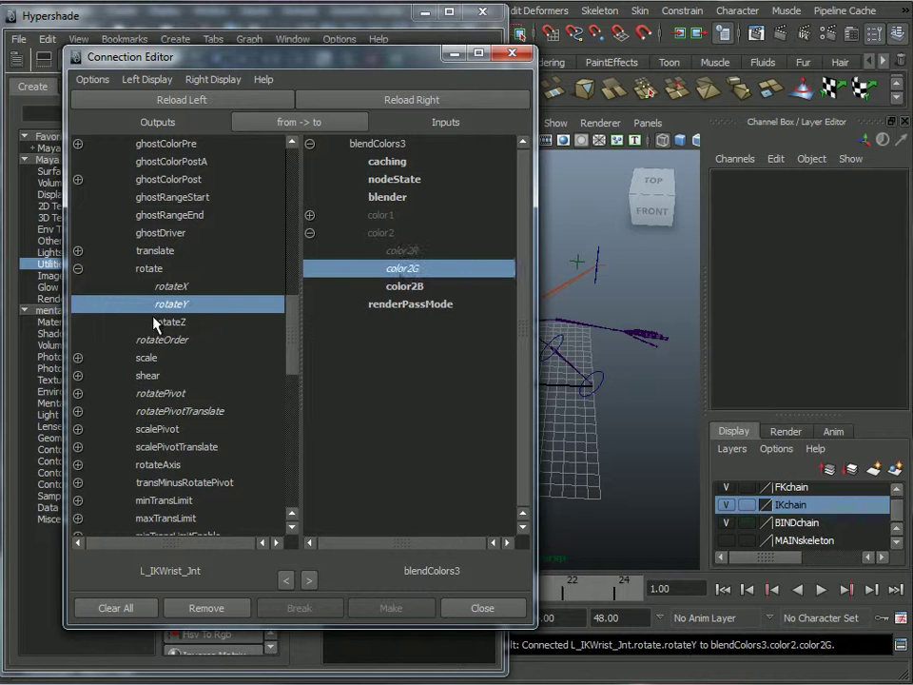
click(157, 322)
click(404, 285)
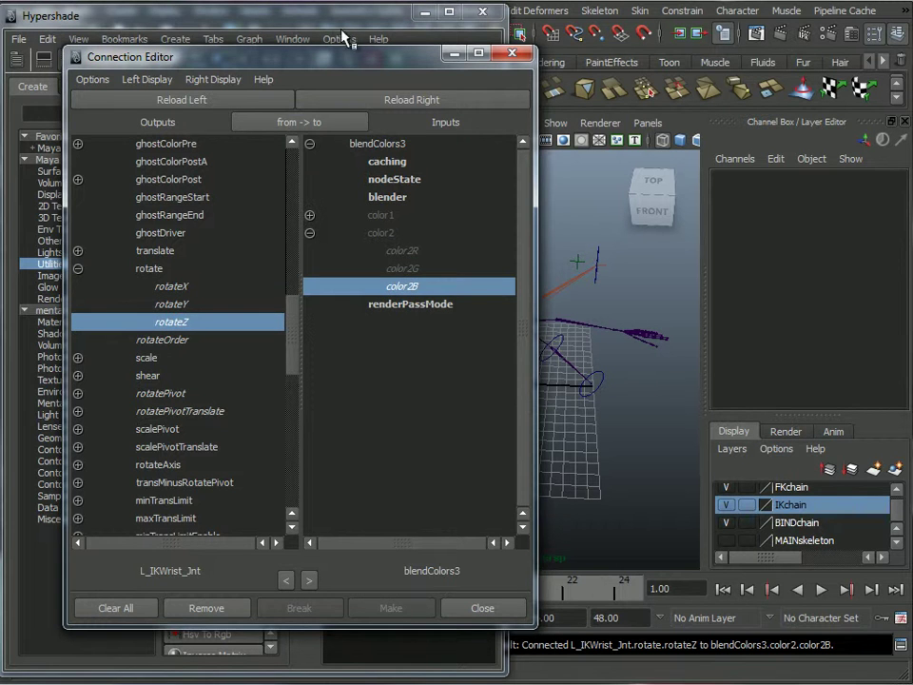
Load blendColors3 as output and L_Wrist_Jnt as input in the Connection Editor, and expand their output and rotate attributes.
click(344, 34)
middle_drag(463, 392, 373, 321)
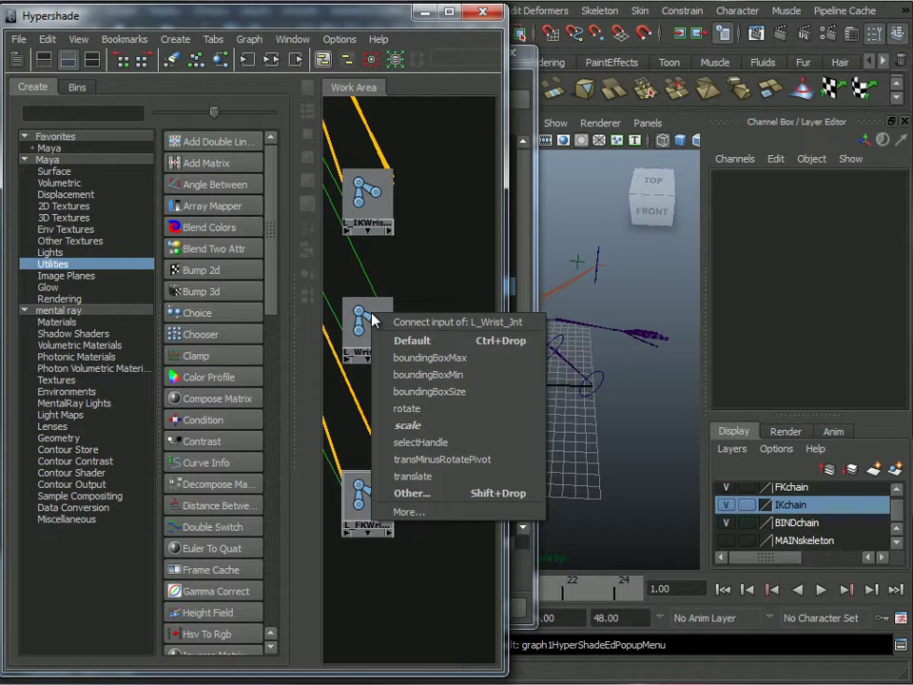
click(423, 494)
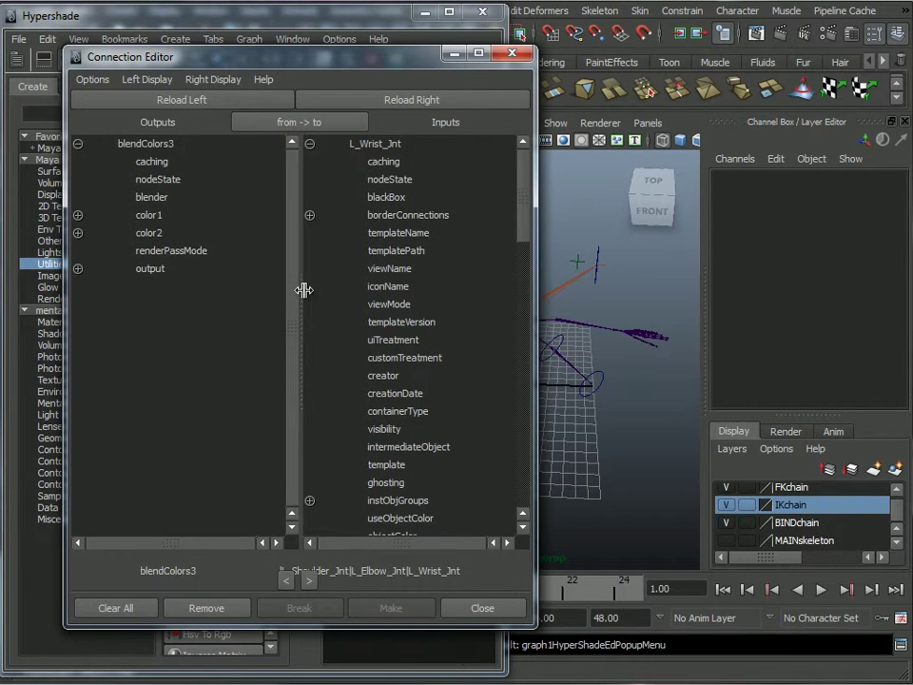
click(78, 270)
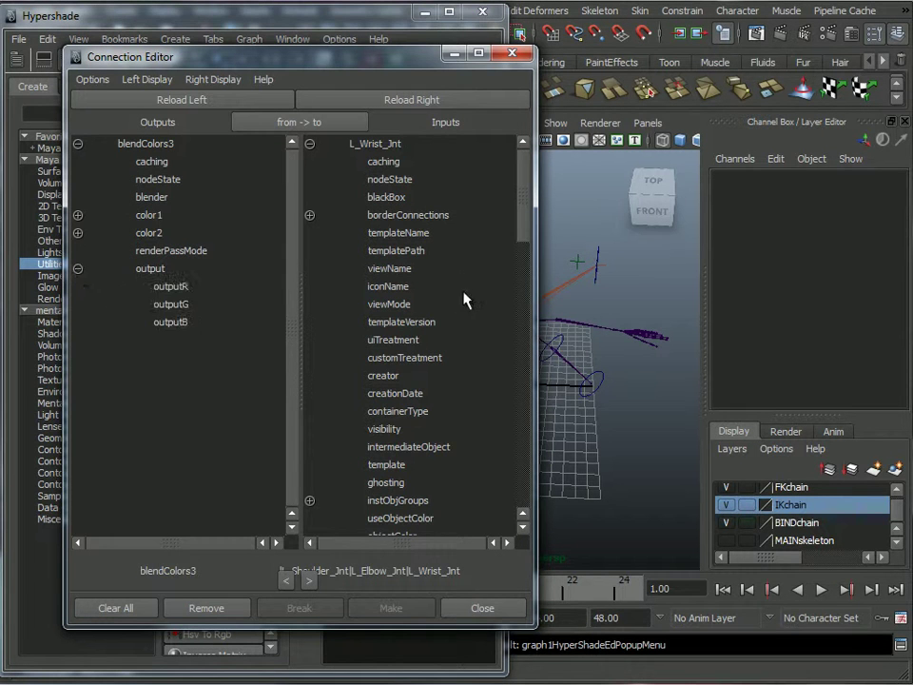
scroll(461, 286, down, 8)
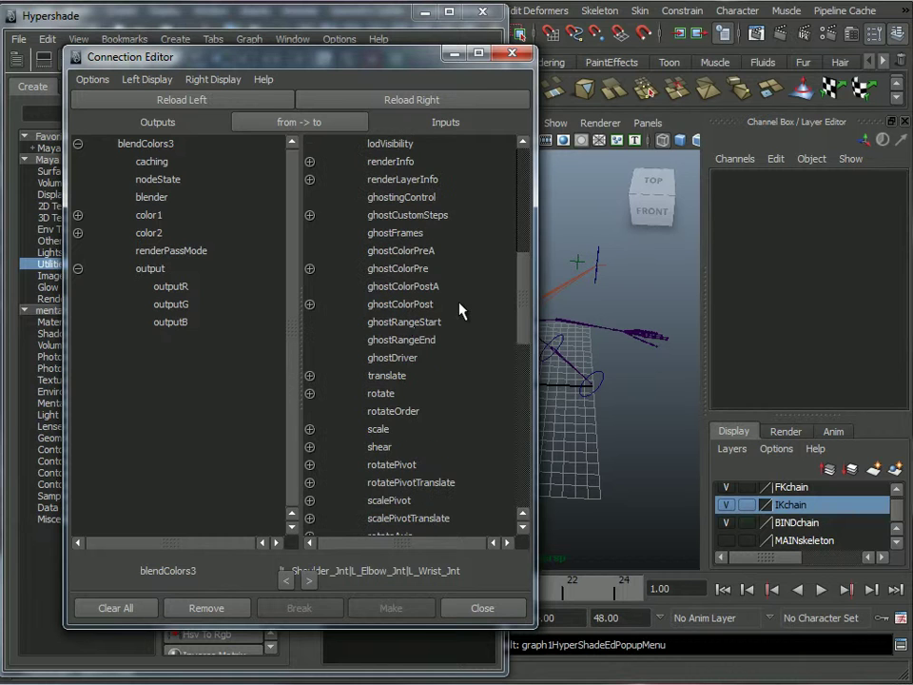
click(310, 393)
scroll(378, 357, down, 3)
Connect outputR, outputG and outputB of blendColors3 to the rotateX, rotateY and rotateZ of L_Wrist_Jnt.
click(171, 285)
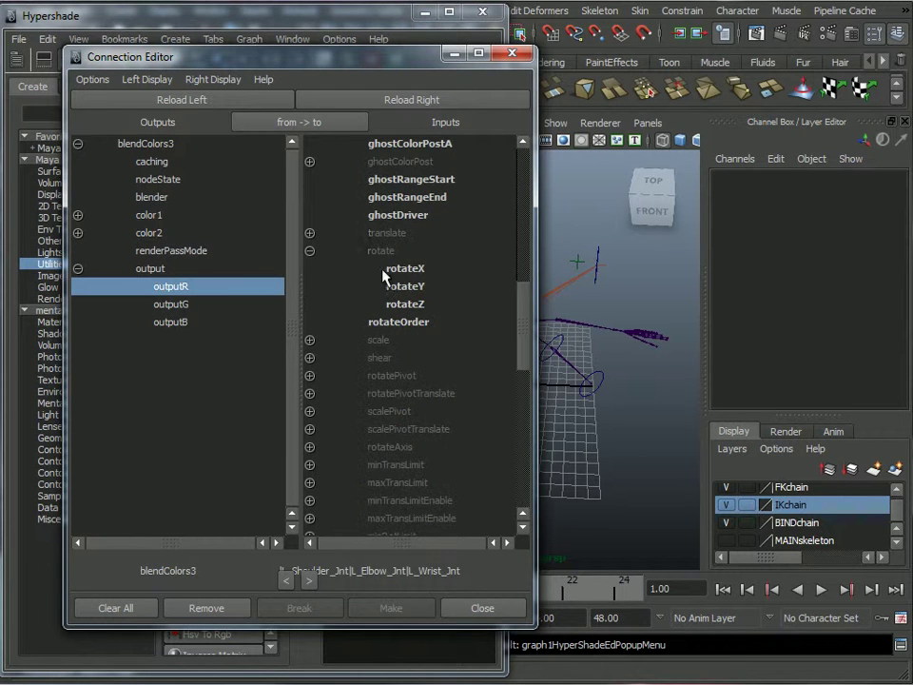
click(399, 268)
click(171, 305)
click(394, 287)
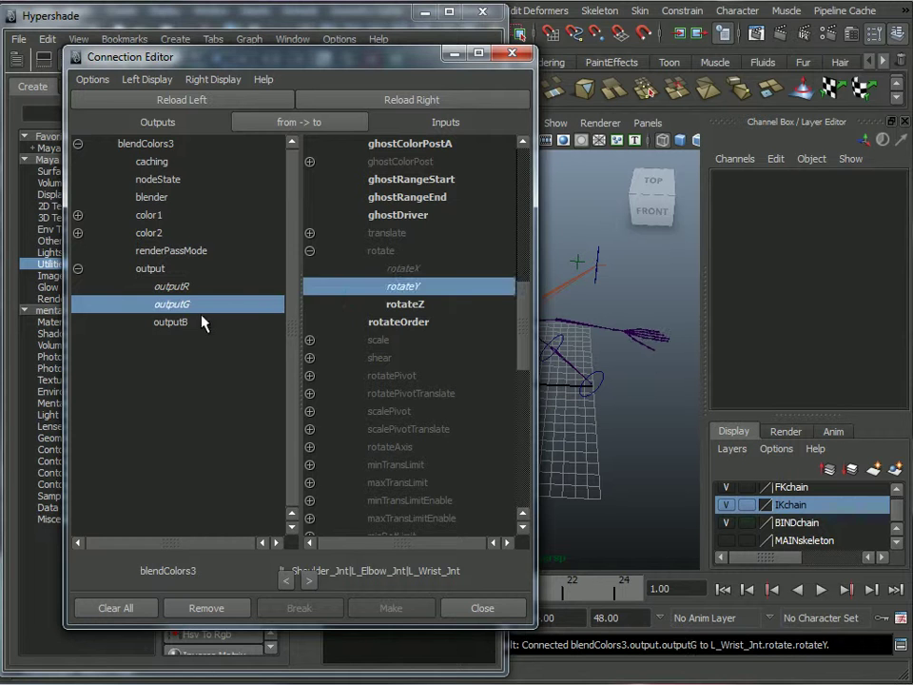
click(173, 322)
click(407, 304)
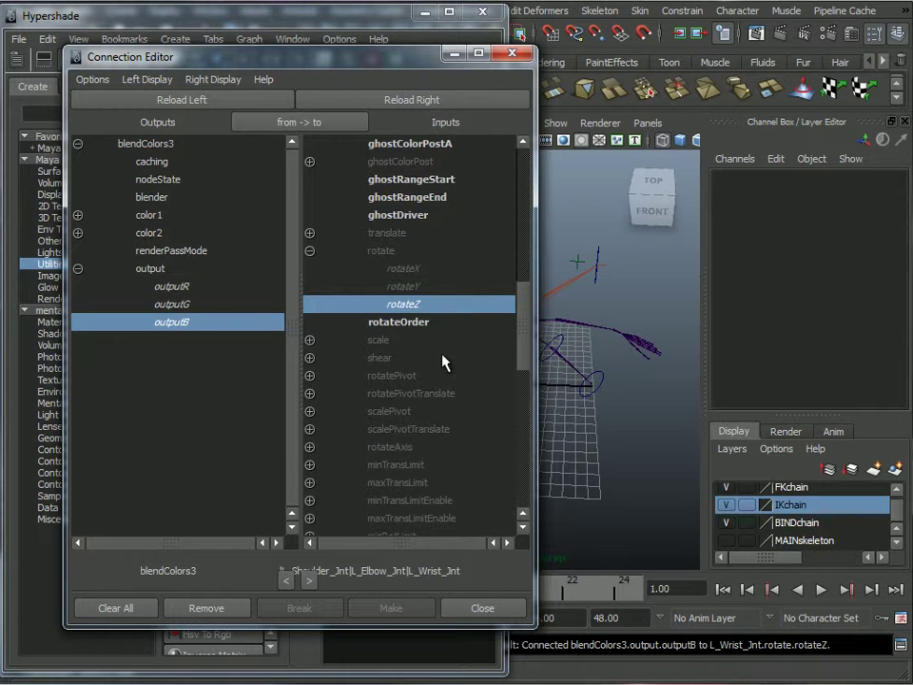
Try moving L_Arm_PoleVector_Ctrl to test the arm rig, and undo the move.
alt+drag(601, 461, 585, 421)
alt+middle_drag(585, 421, 615, 416)
alt+drag(631, 407, 615, 387)
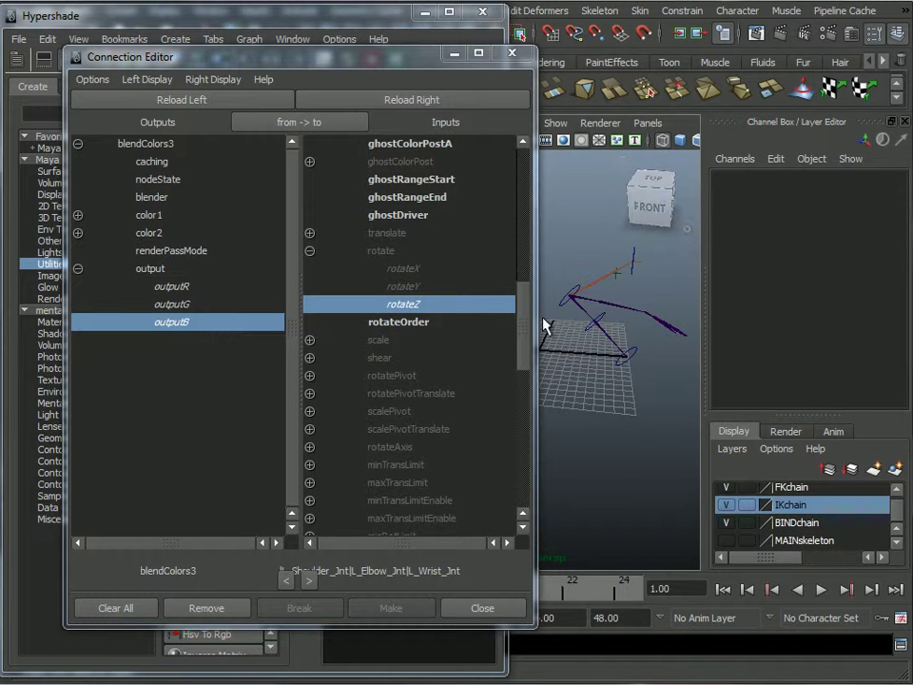
alt+drag(573, 248, 594, 157)
click(609, 270)
key(w)
key(ctrl+z)
alt+right_drag(619, 365, 573, 338)
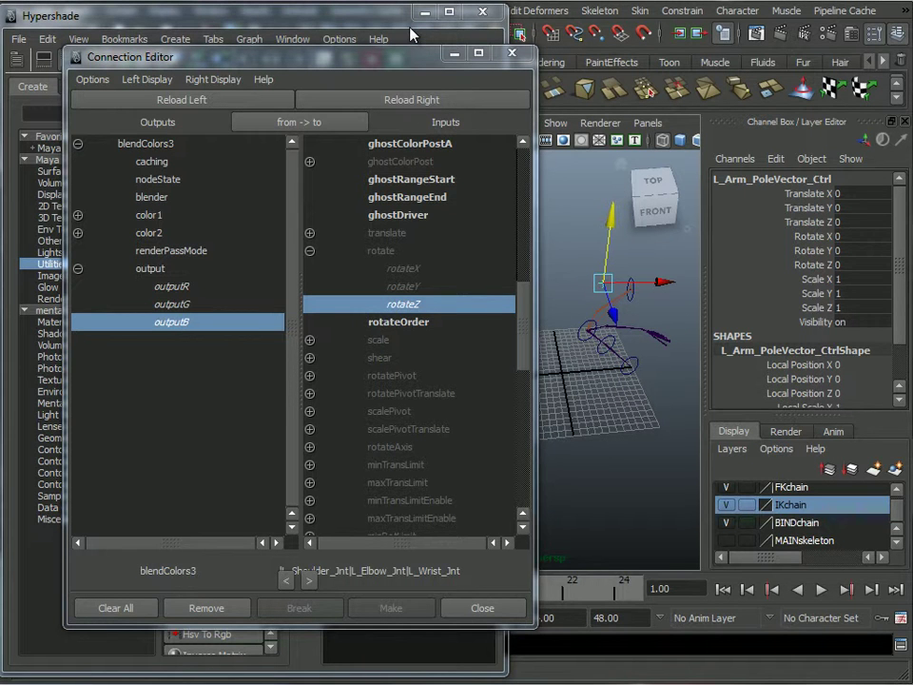
Minimize the Connection Editor and Hypershade windows to get a clear view of the arm rig.
mouse_move(608, 401)
alt+mouse_down()
mouse_move(590, 398)
mouse_move(602, 408)
mouse_move(601, 383)
mouse_move(625, 407)
mouse_move(601, 381)
alt+mouse_up()
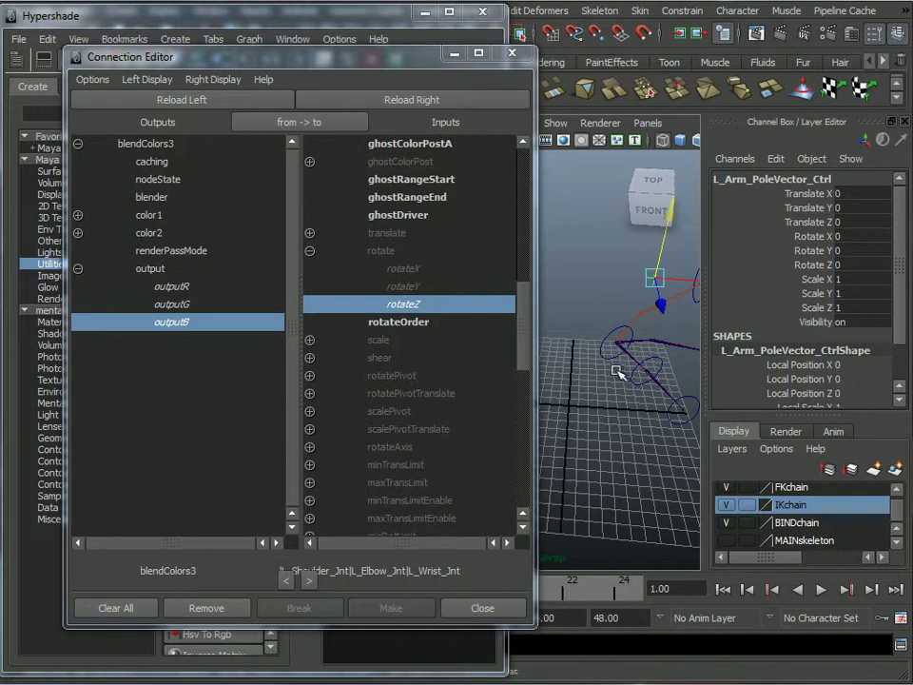
alt+drag(649, 411, 585, 411)
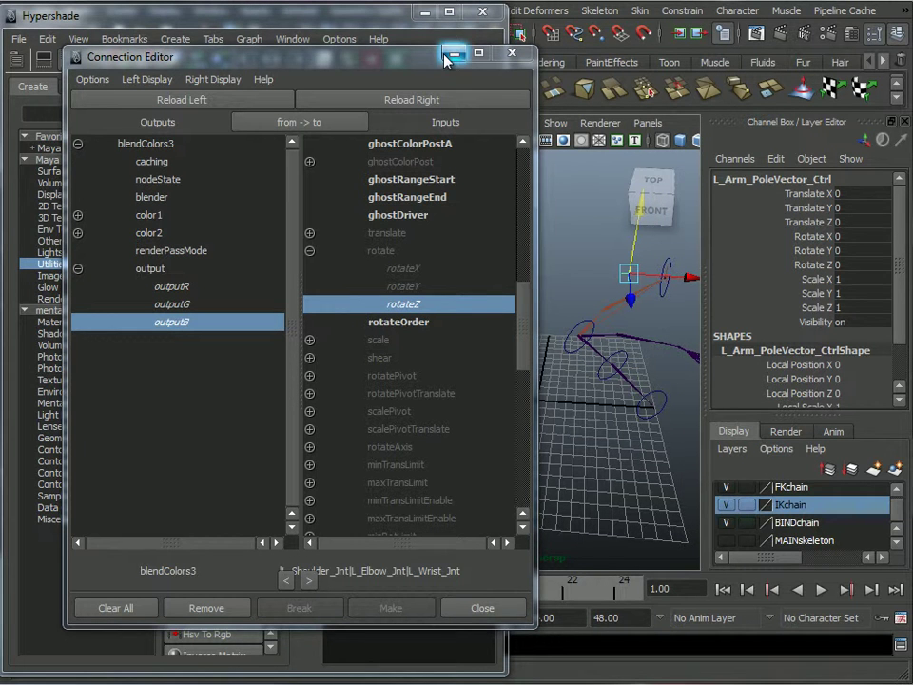
click(451, 55)
click(424, 13)
alt+middle_drag(576, 389, 507, 359)
alt+right_drag(479, 300, 501, 328)
alt+middle_drag(497, 330, 532, 380)
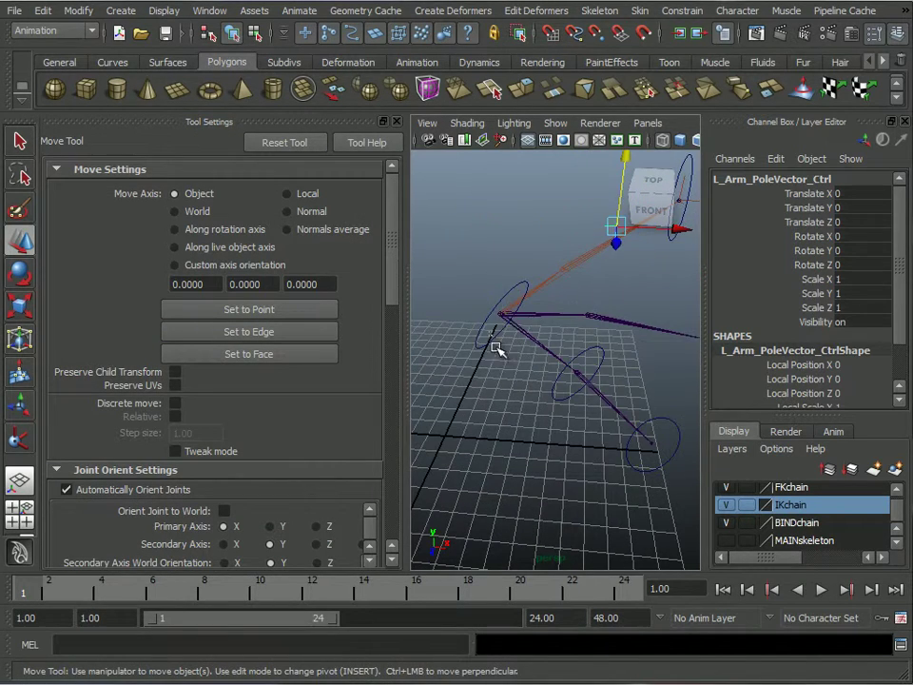
Try moving L_Fk_Shoulder_Ctrl twice to test whether the arm chains follow it, and undo each move.
click(485, 329)
alt+right_drag(548, 403, 517, 379)
alt+drag(517, 377, 504, 210)
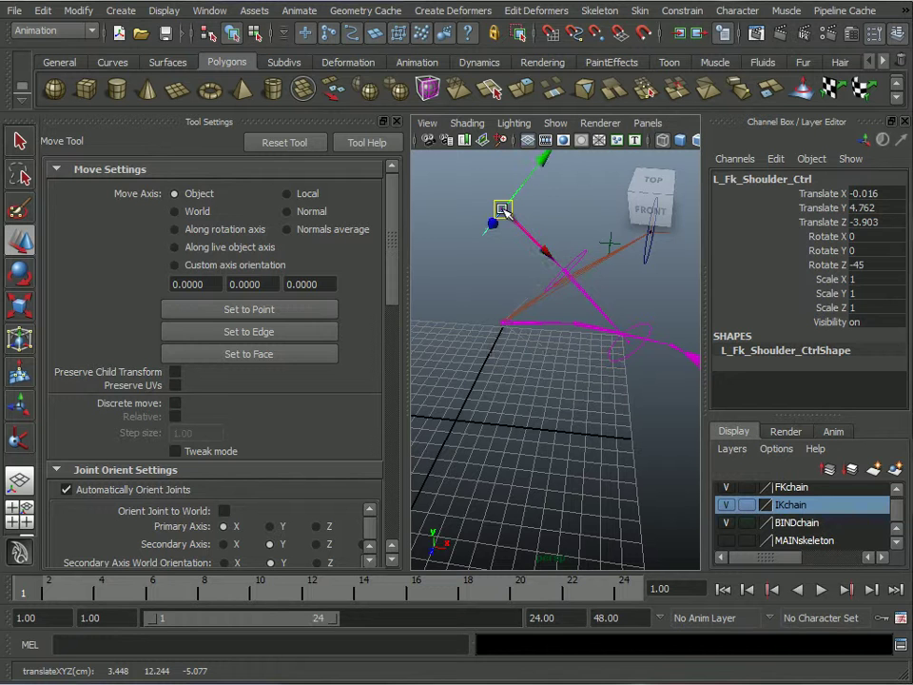
key(ctrl+z)
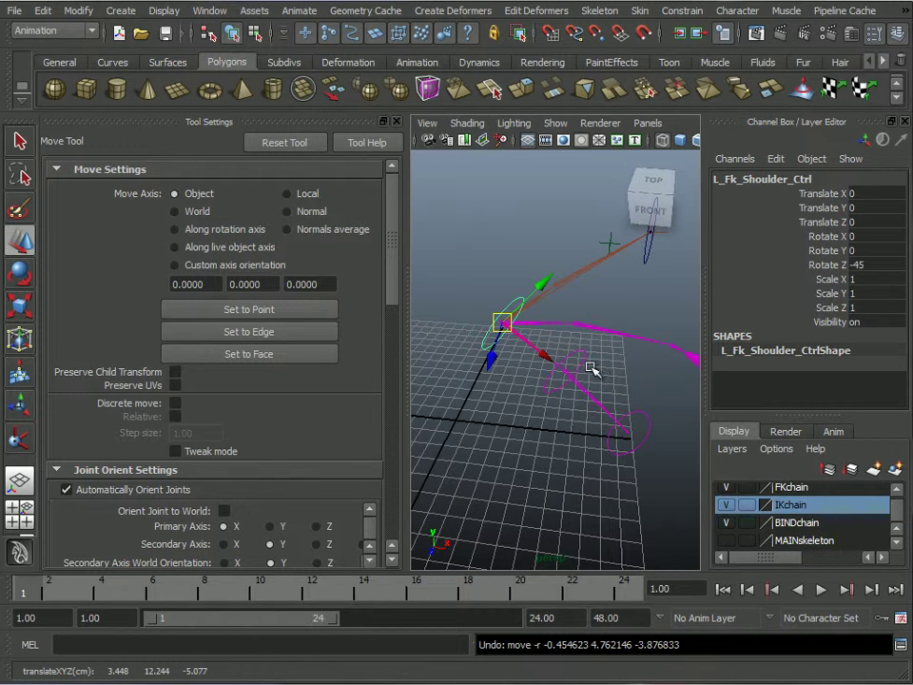
alt+drag(587, 360, 601, 359)
alt+drag(534, 298, 548, 317)
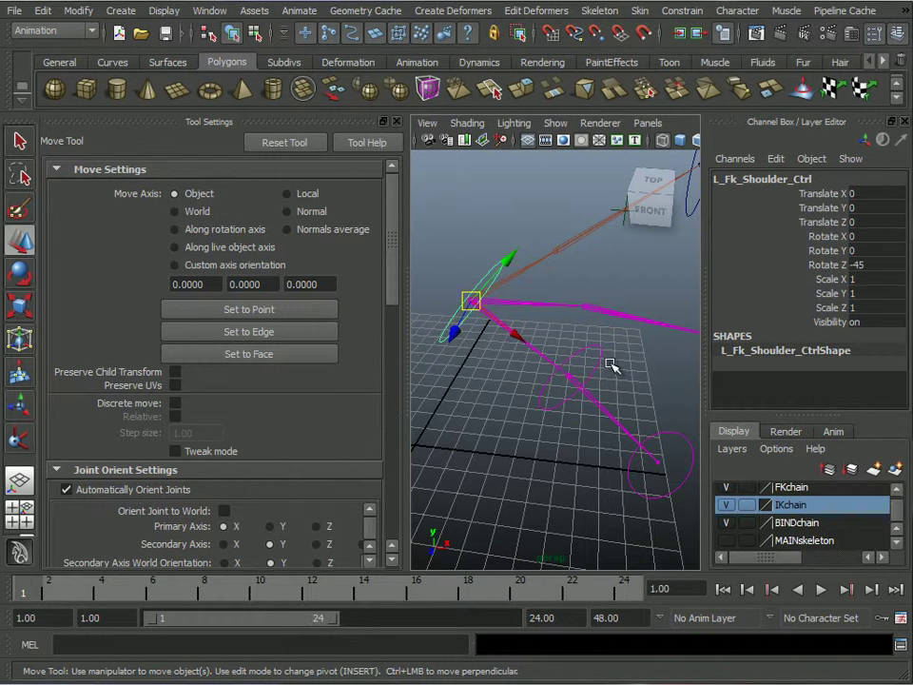
alt+drag(603, 379, 574, 312)
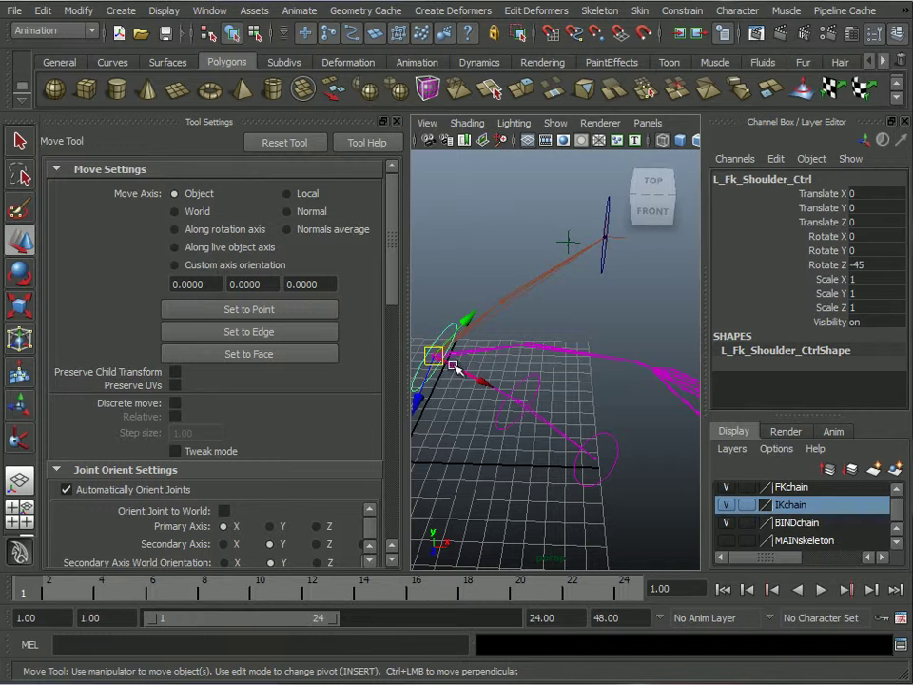
alt+drag(474, 415, 560, 405)
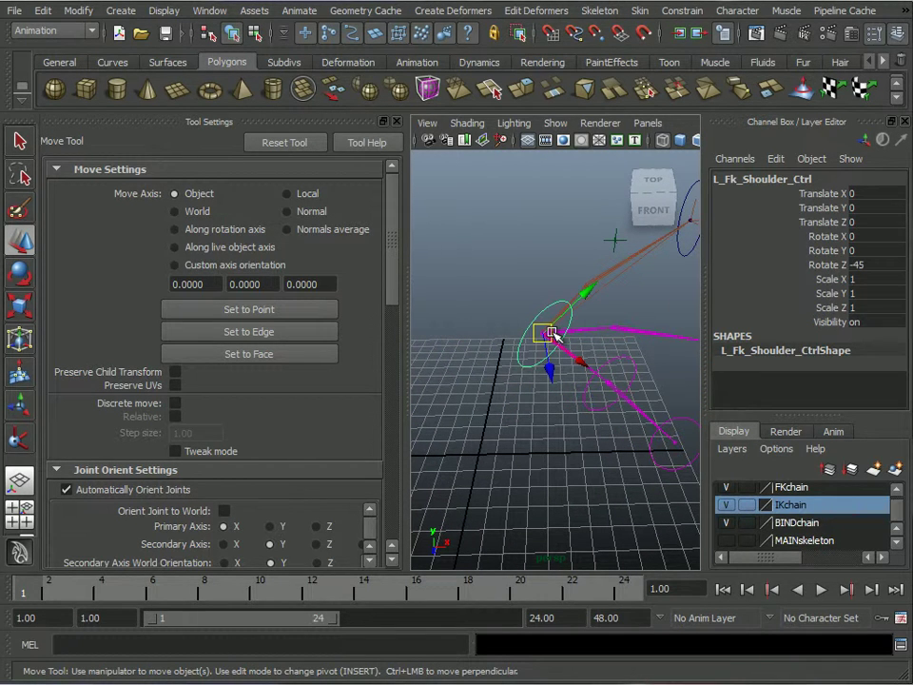
alt+middle_drag(588, 345, 570, 350)
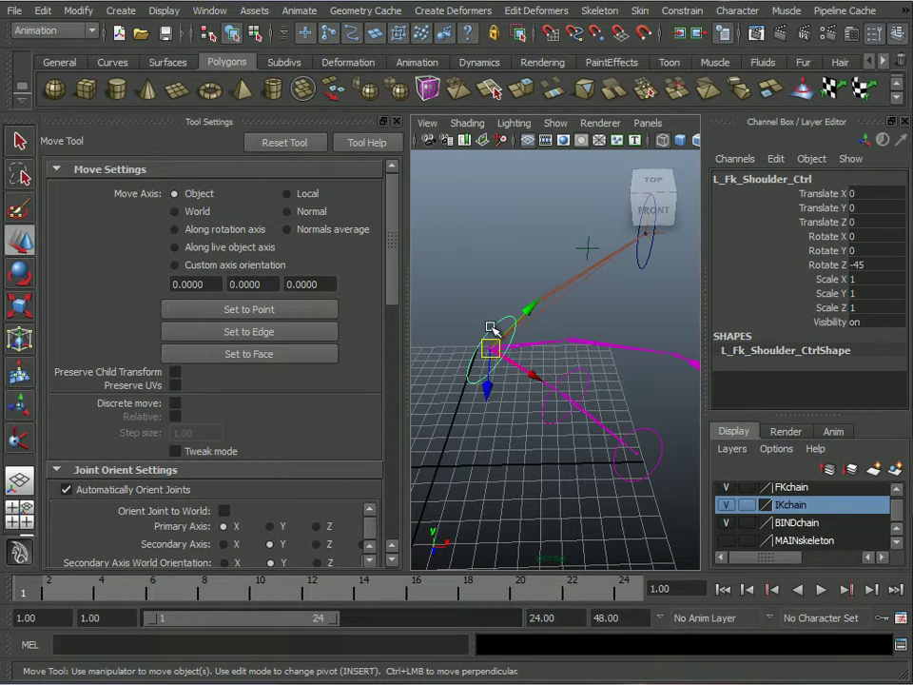
drag(491, 348, 528, 308)
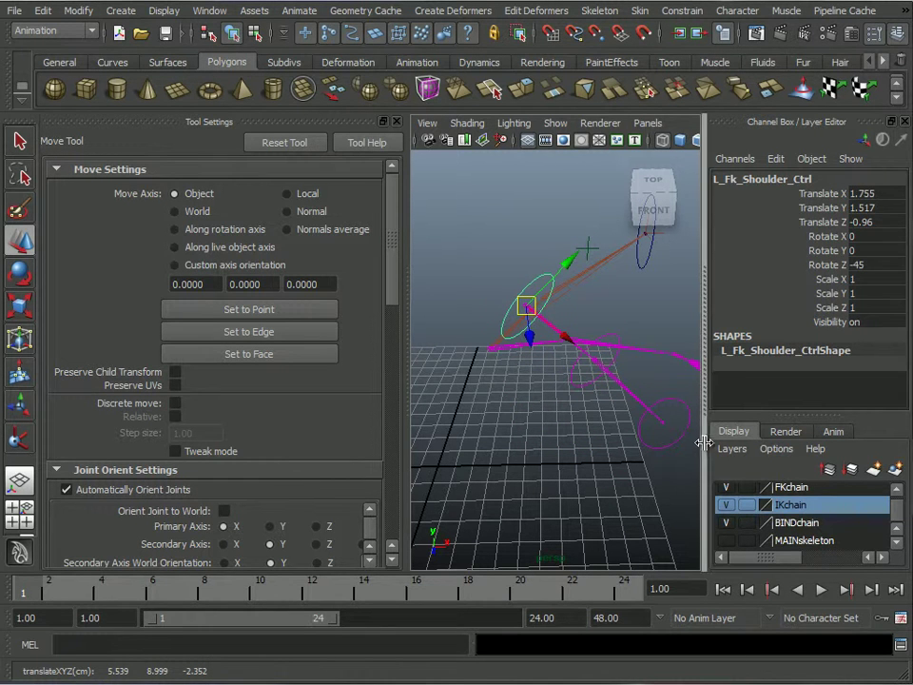
key(ctrl+z)
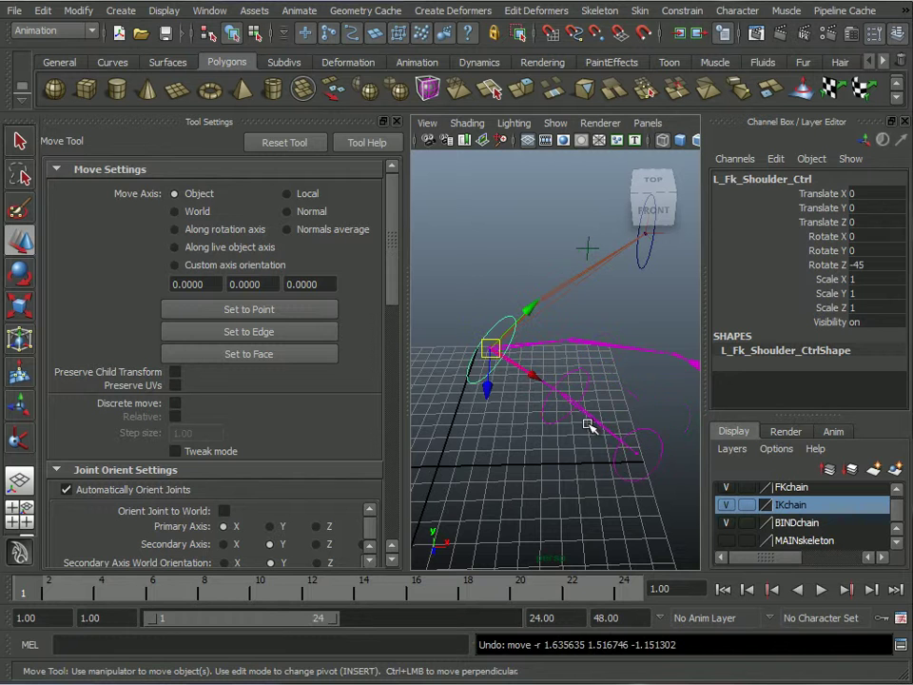
Select L_Shoulder_Jnt and make the MAINskeleton layer visible.
alt+middle_drag(605, 401, 594, 371)
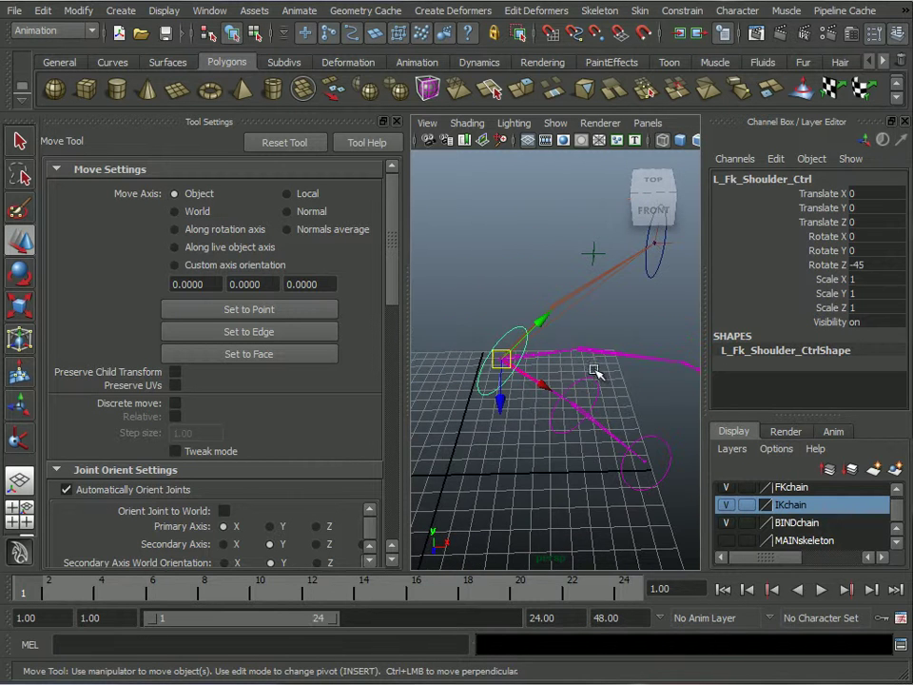
alt+right_drag(562, 291, 592, 335)
alt+middle_drag(615, 373, 598, 369)
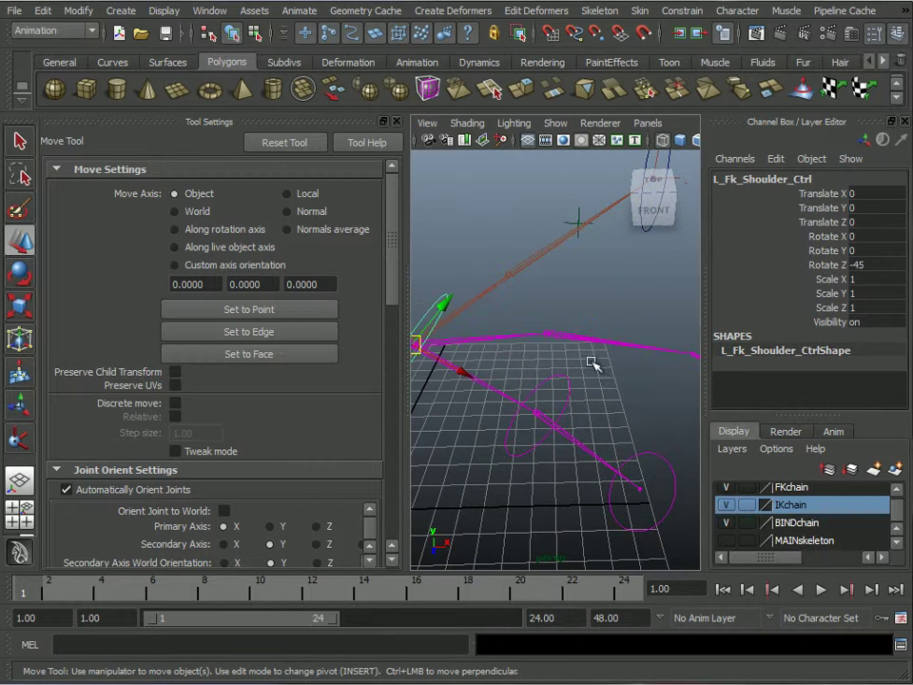
alt+right_drag(512, 351, 476, 366)
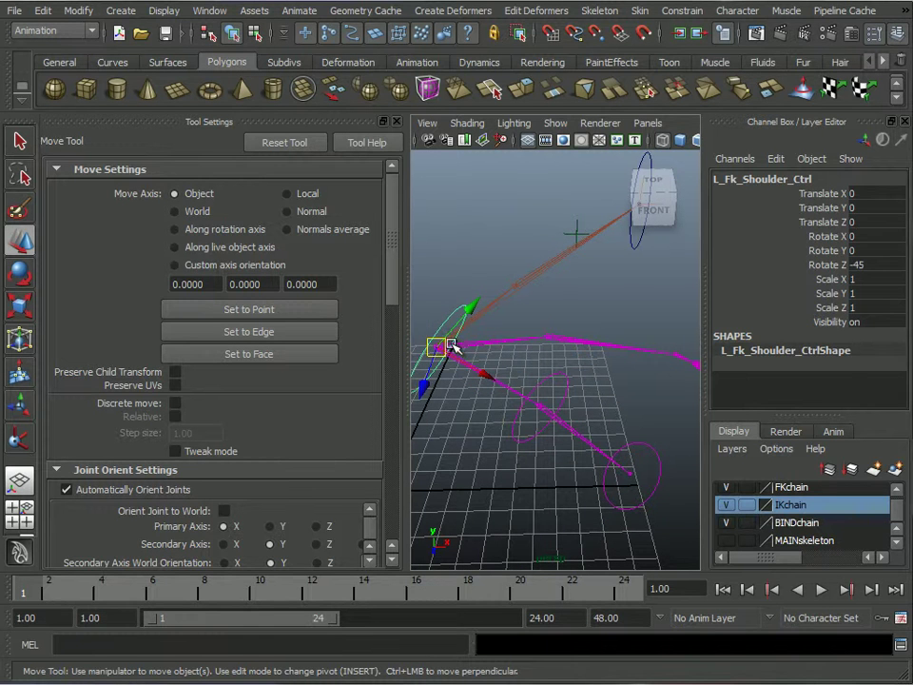
click(505, 344)
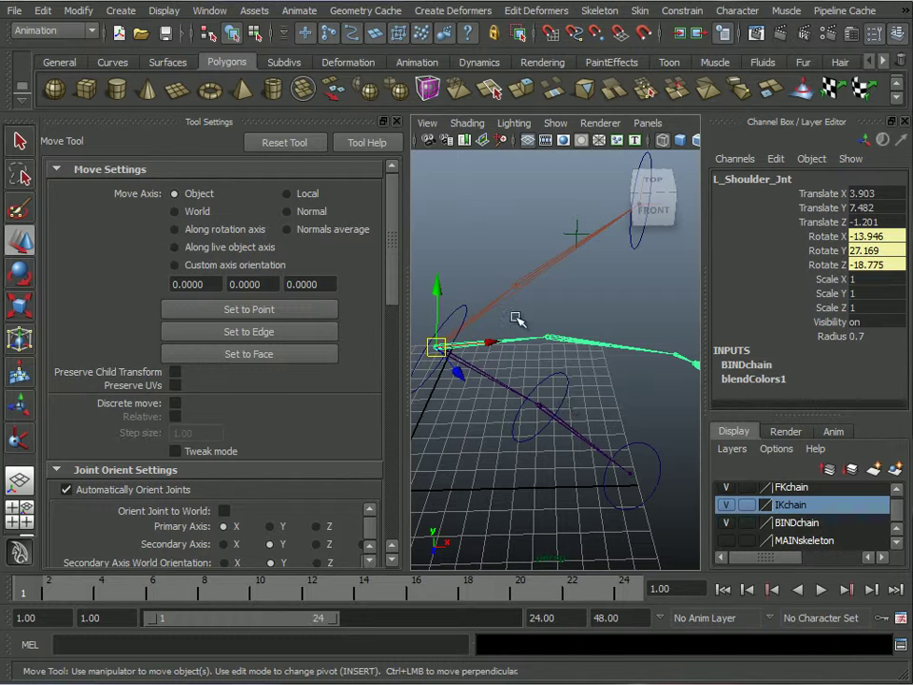
alt+drag(518, 356, 588, 357)
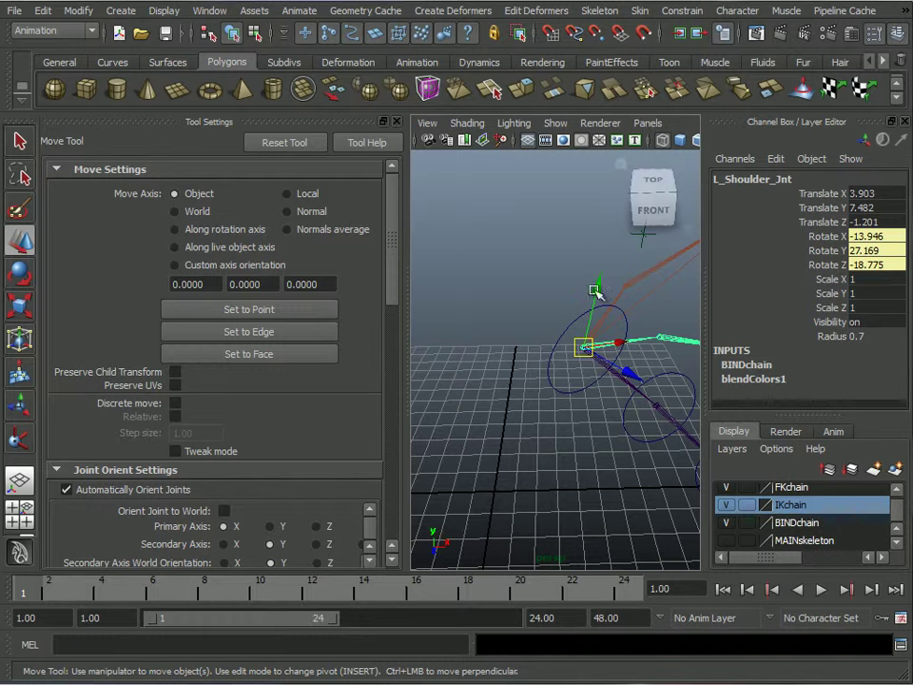
click(725, 540)
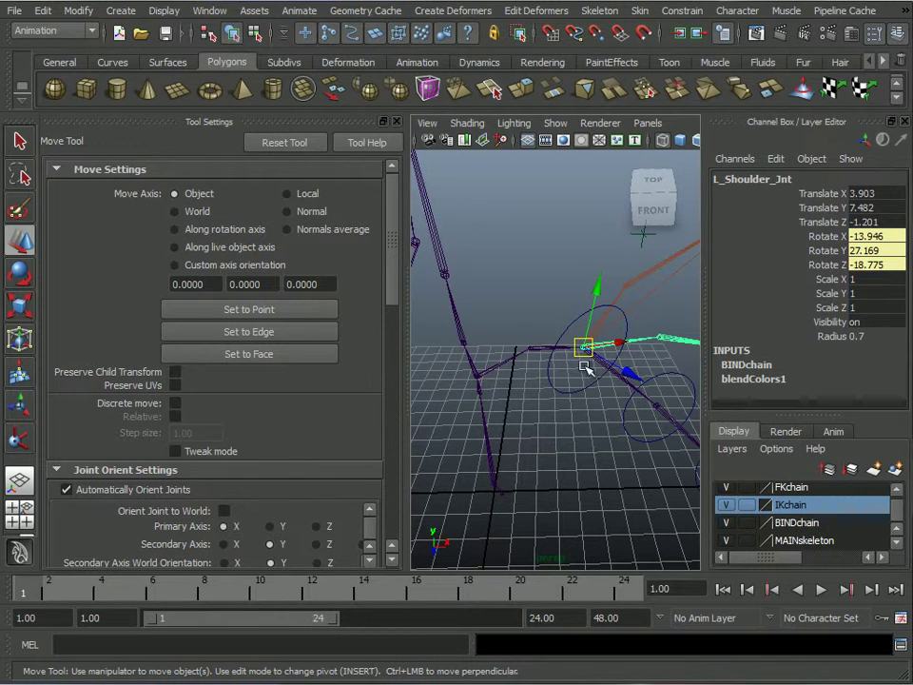
Select L_IKShoulder_Jnt and examine where the three arm chains meet the main skeleton's shoulder.
alt+middle_drag(603, 437, 544, 437)
alt+middle_drag(554, 388, 570, 381)
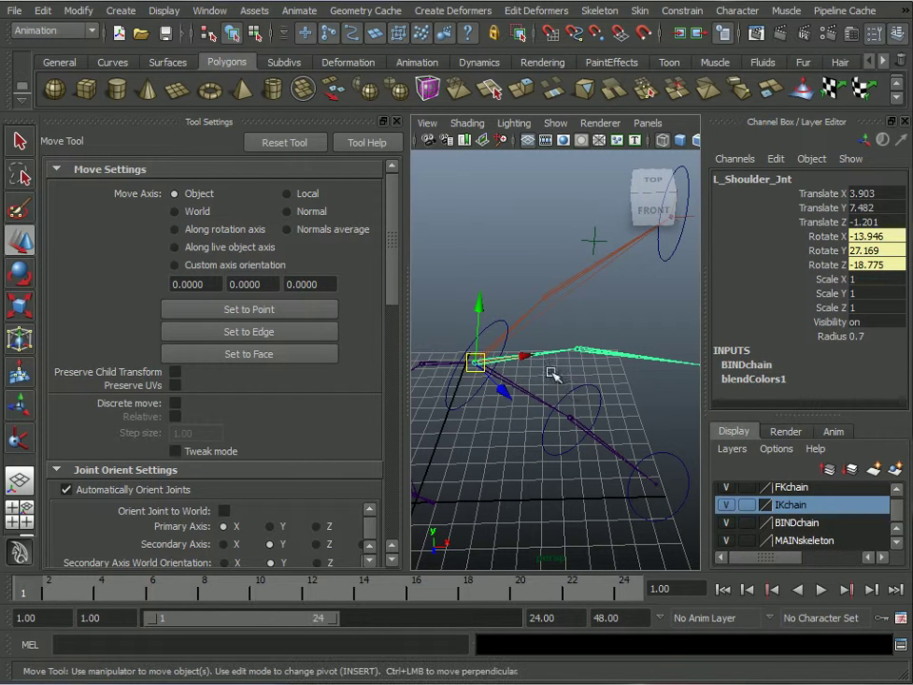
click(529, 314)
alt+drag(597, 424, 523, 311)
key(ctrl+z)
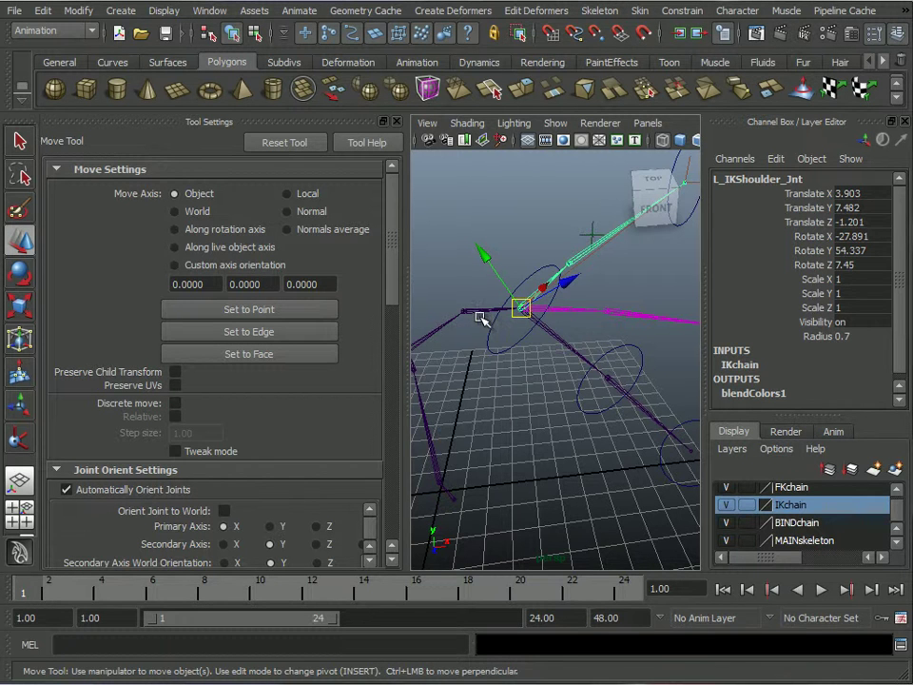
alt+right_drag(532, 251, 541, 276)
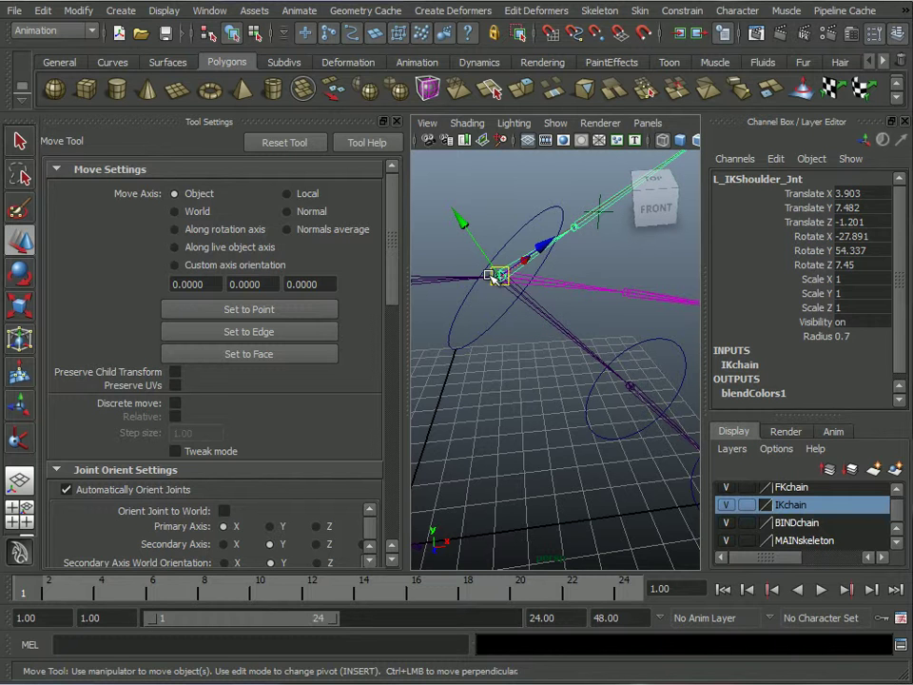
alt+right_drag(554, 352, 495, 314)
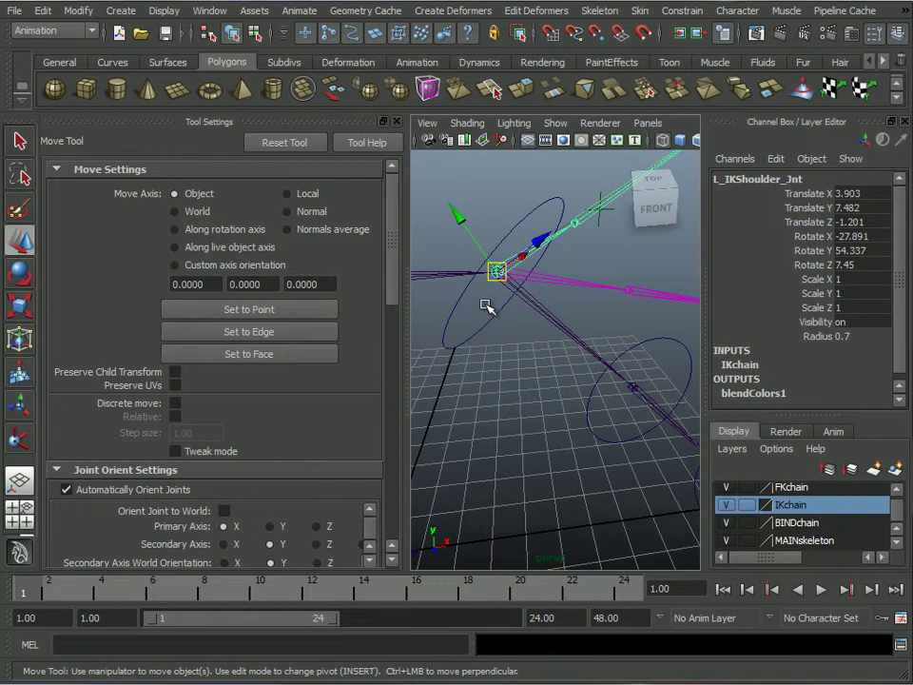
Select L_Fk_Shoulder_Ctrl_Grp in the Outliner and shift the Outliner window clear of the viewport.
click(486, 298)
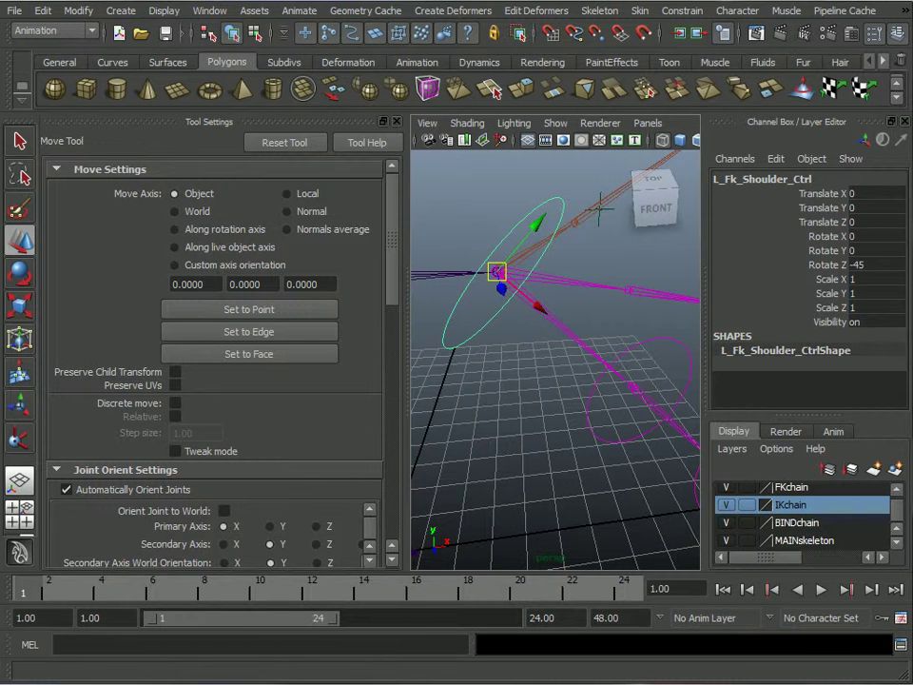
click(24, 563)
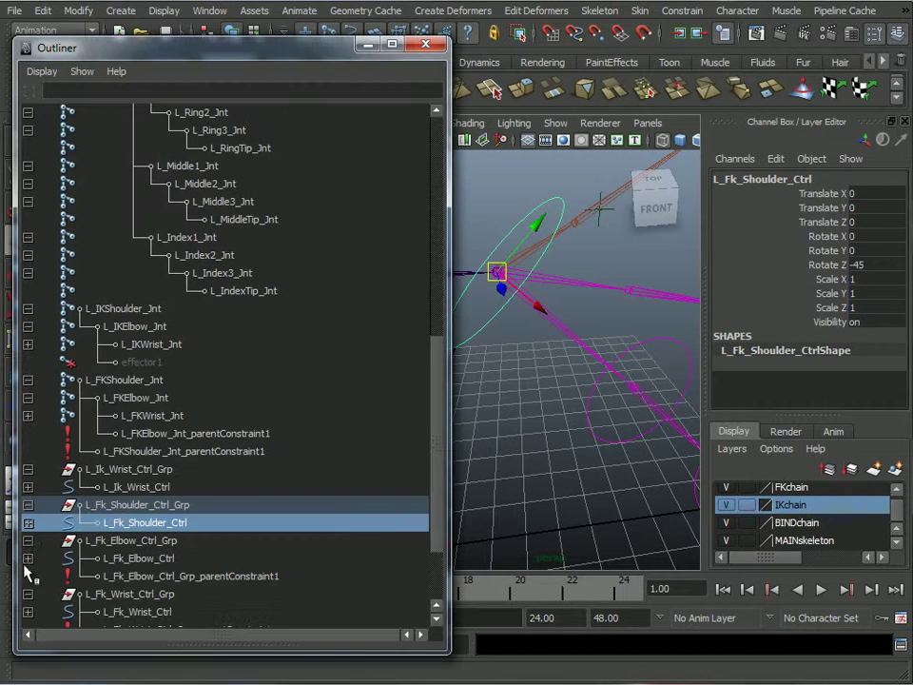
click(137, 507)
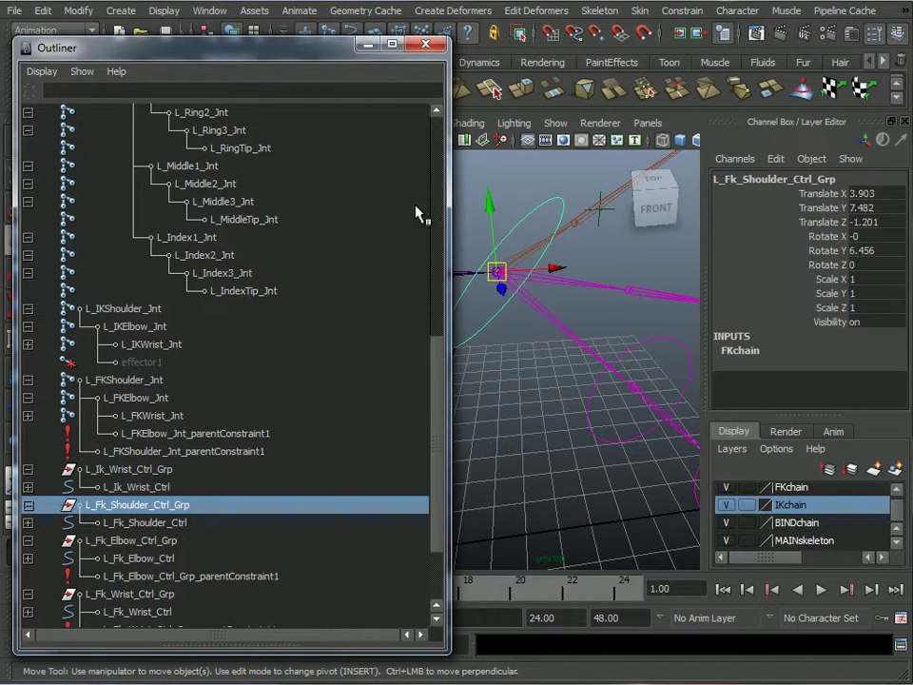
drag(310, 47, 117, 64)
alt+drag(444, 309, 466, 348)
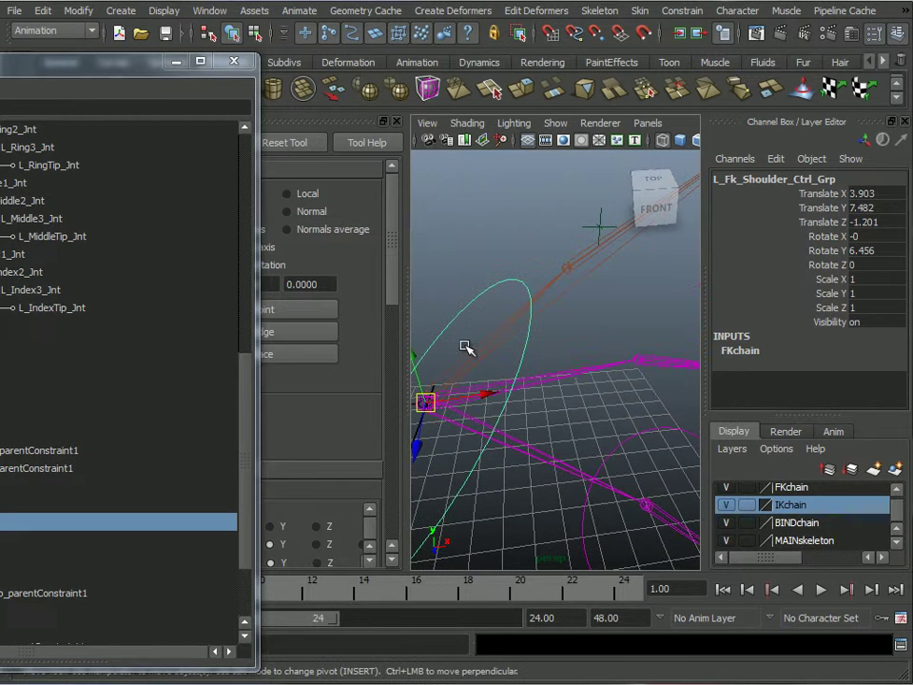
Add L_Shoulder_Jnt and L_IKShoulder_Jnt to the selected FK shoulder control group and group all three together.
click(565, 374)
mouse_move(567, 427)
alt+mouse_down()
mouse_move(569, 382)
mouse_move(557, 410)
alt+mouse_up()
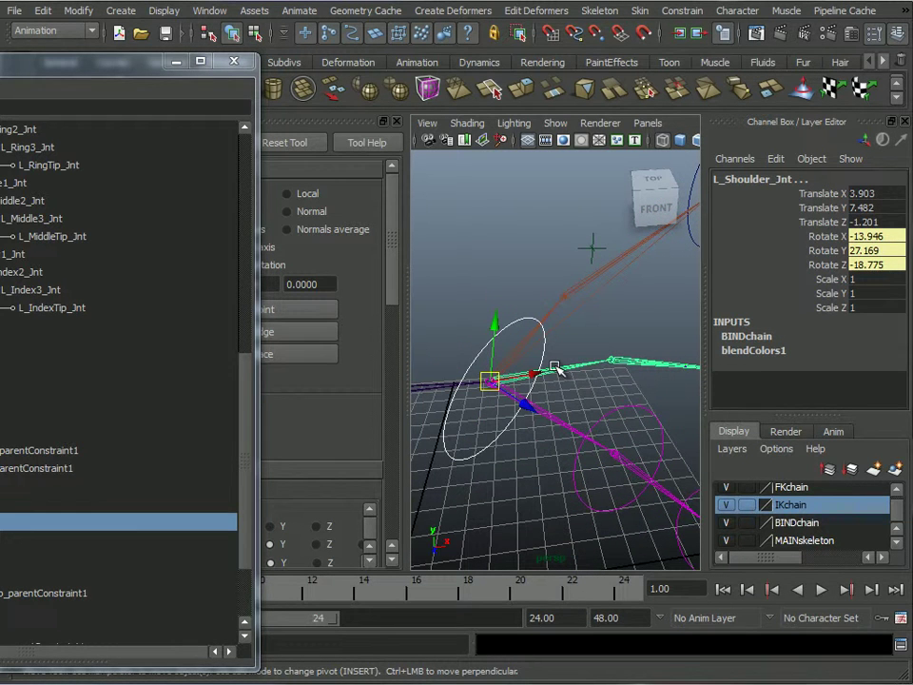
click(550, 313)
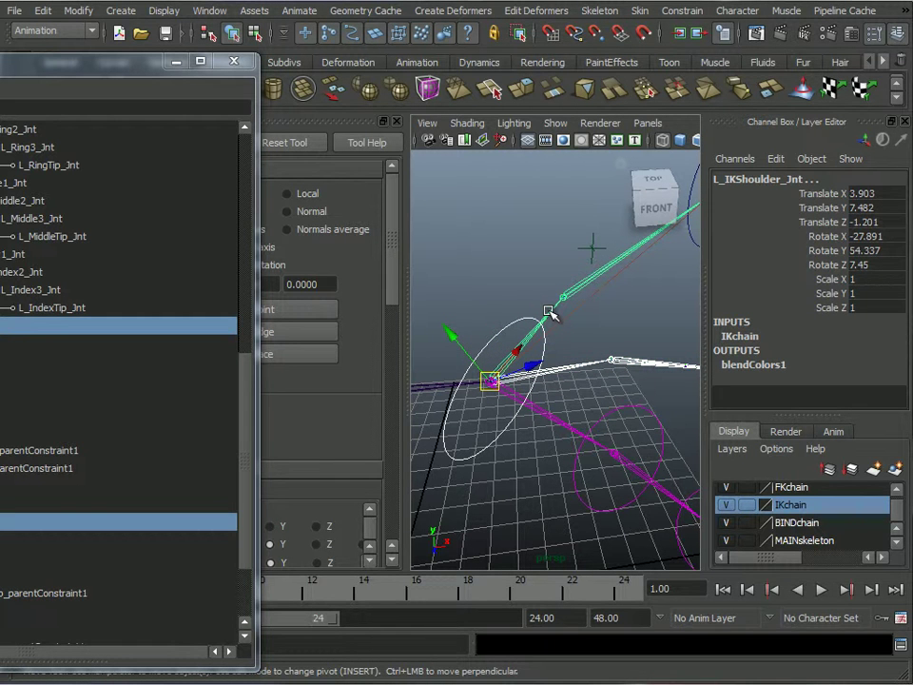
alt+middle_drag(586, 430, 573, 379)
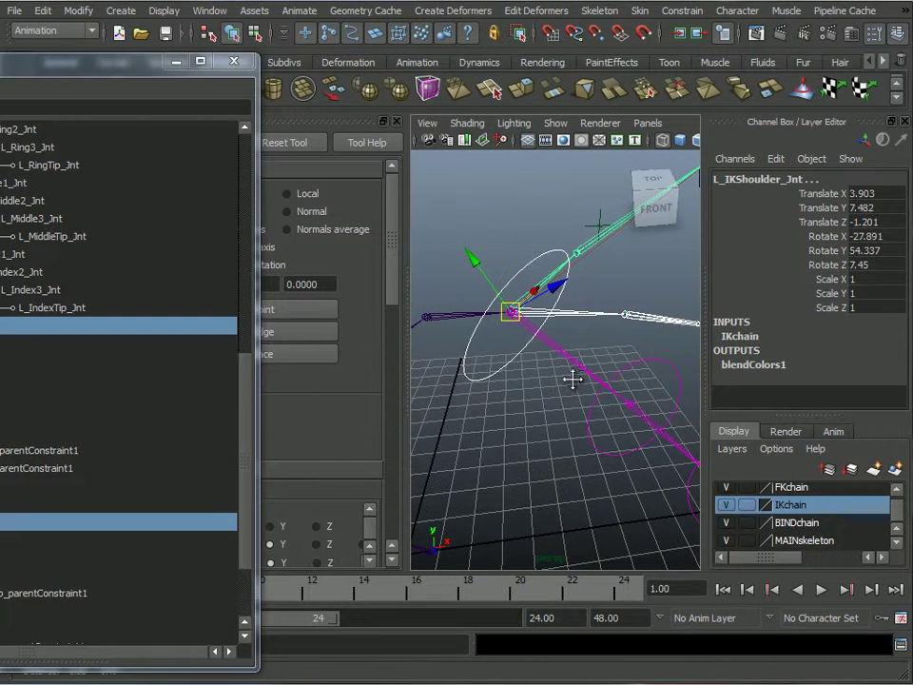
alt+drag(536, 412, 514, 445)
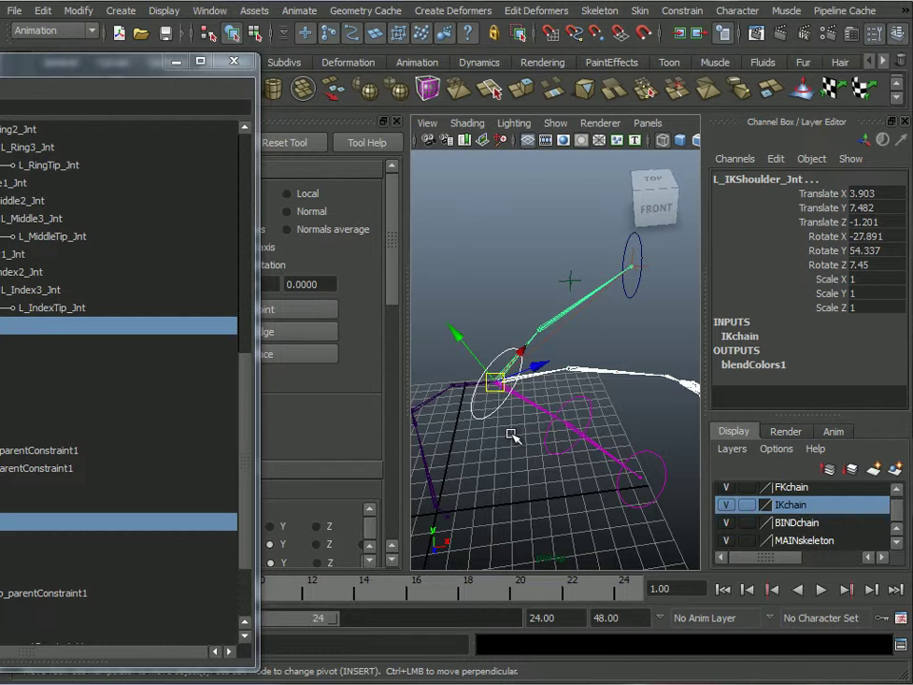
key(ctrl+g)
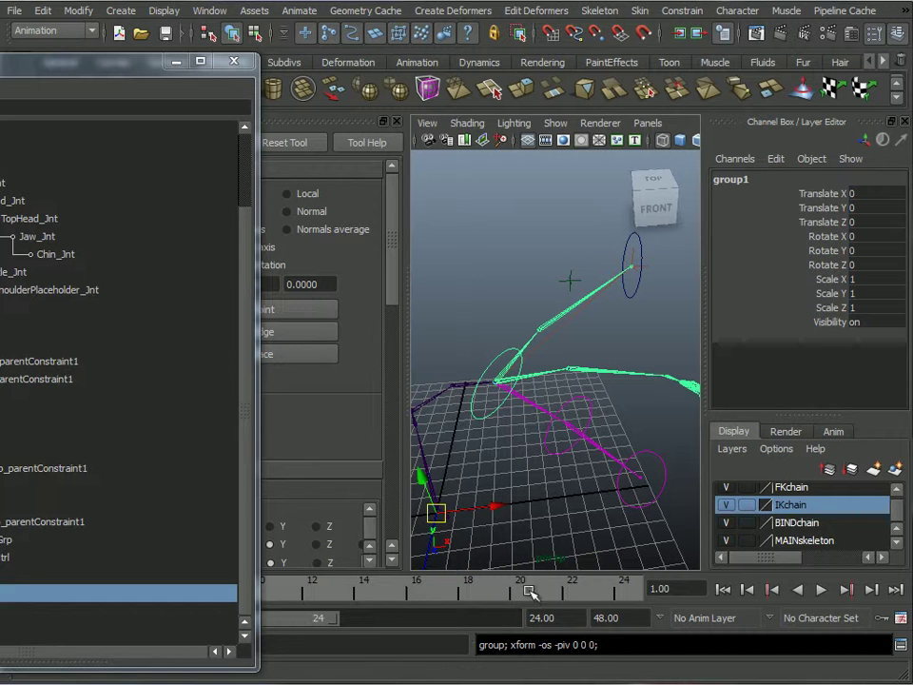
Try moving the new group to test that the arm chains travel together, and undo the move.
alt+drag(538, 458, 523, 456)
alt+middle_drag(499, 456, 510, 452)
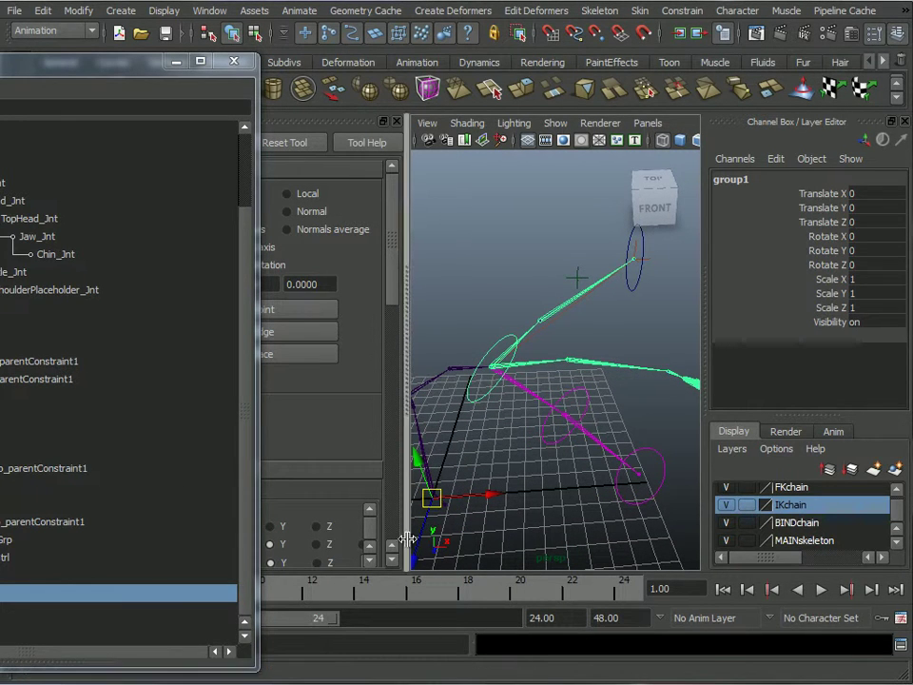
alt+right_drag(529, 526, 526, 487)
drag(502, 463, 521, 445)
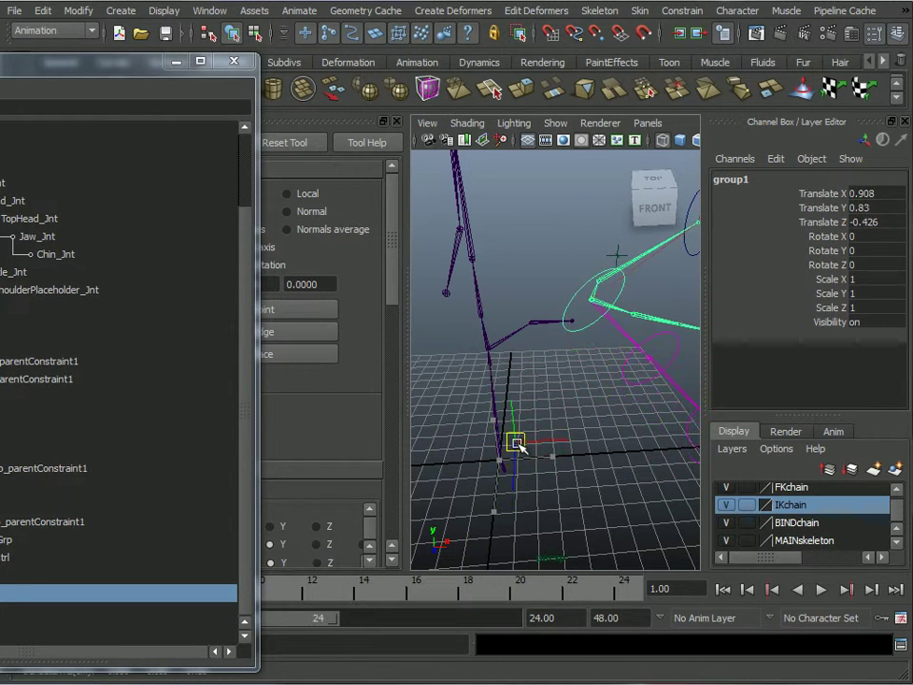
key(ctrl+z)
Examine the new group's pivot at the origin against the shoulder joint and the main skeleton's clavicle.
alt+right_drag(480, 333, 514, 367)
alt+middle_drag(521, 354, 515, 387)
alt+right_drag(485, 327, 607, 326)
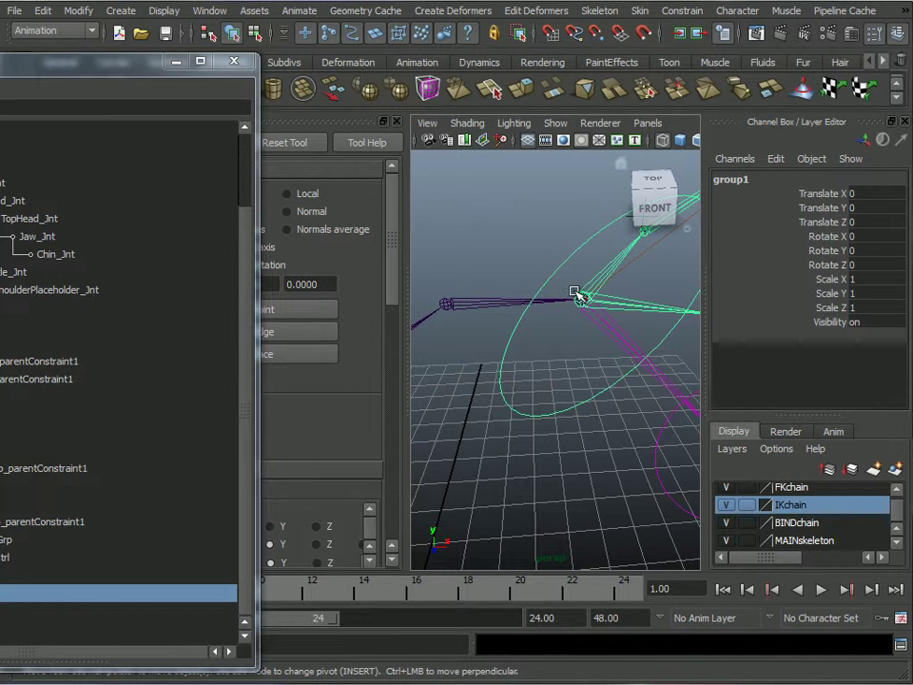
alt+right_drag(590, 382, 572, 387)
alt+middle_drag(579, 369, 517, 373)
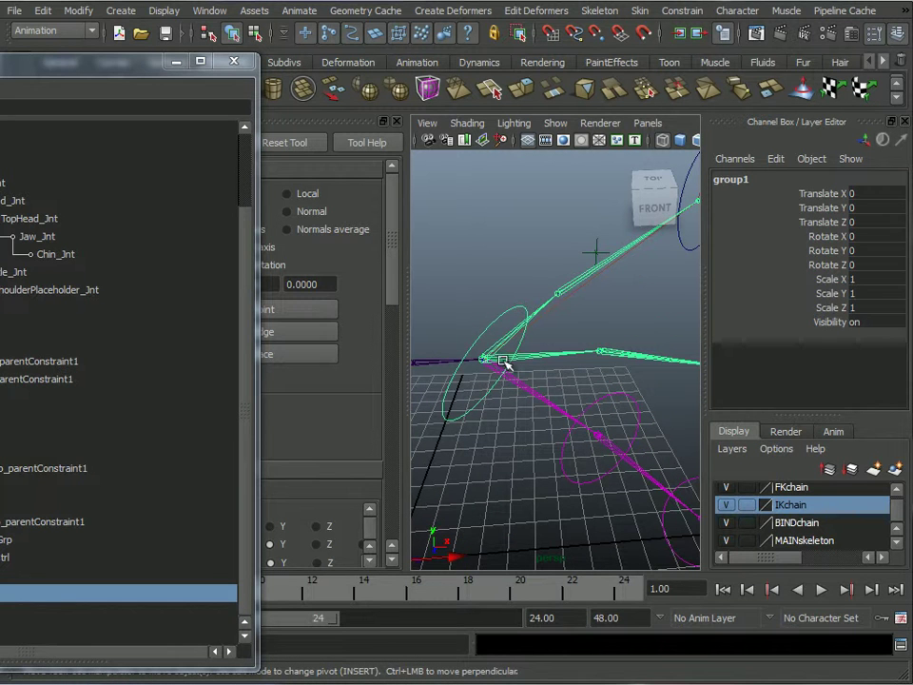
alt+drag(513, 411, 600, 380)
alt+drag(457, 300, 488, 264)
alt+middle_drag(489, 245, 496, 248)
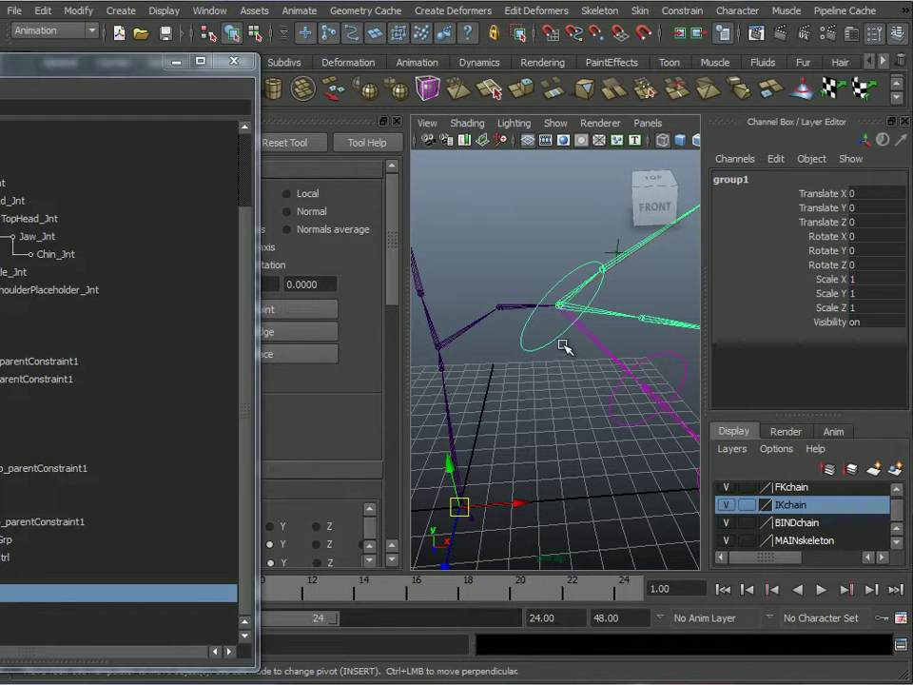
alt+right_drag(492, 244, 495, 256)
alt+right_drag(523, 402, 519, 388)
alt+drag(520, 390, 495, 381)
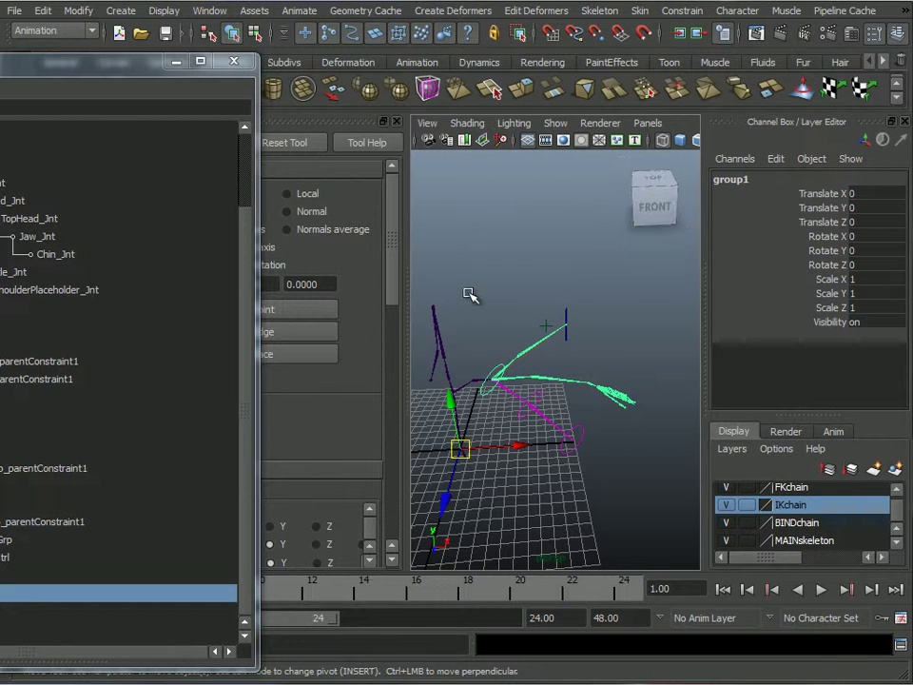
Point-constrain the arm chains' group to L_ShoulderPlaceholder_Jnt with Maintain offset on and all axes constrained.
alt+right_drag(467, 294, 495, 332)
alt+middle_drag(495, 333, 548, 298)
alt+drag(548, 299, 481, 285)
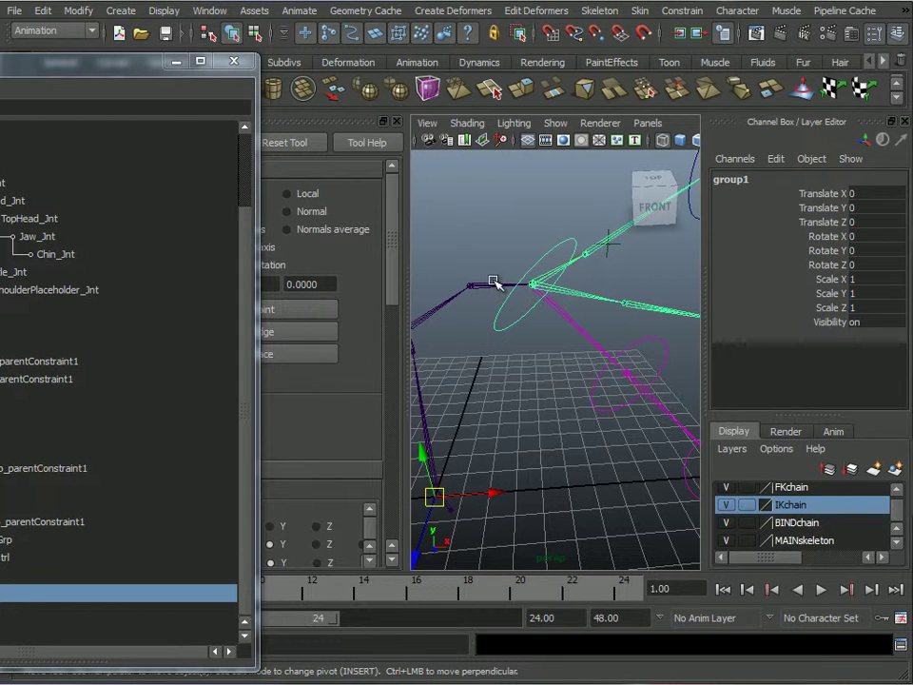
click(59, 291)
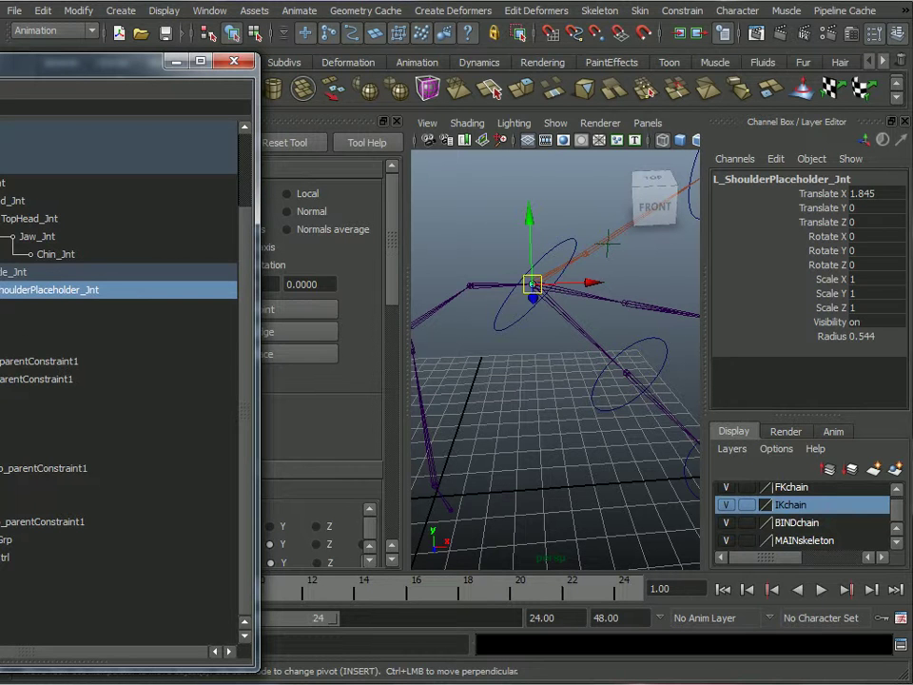
key(ctrl+g)
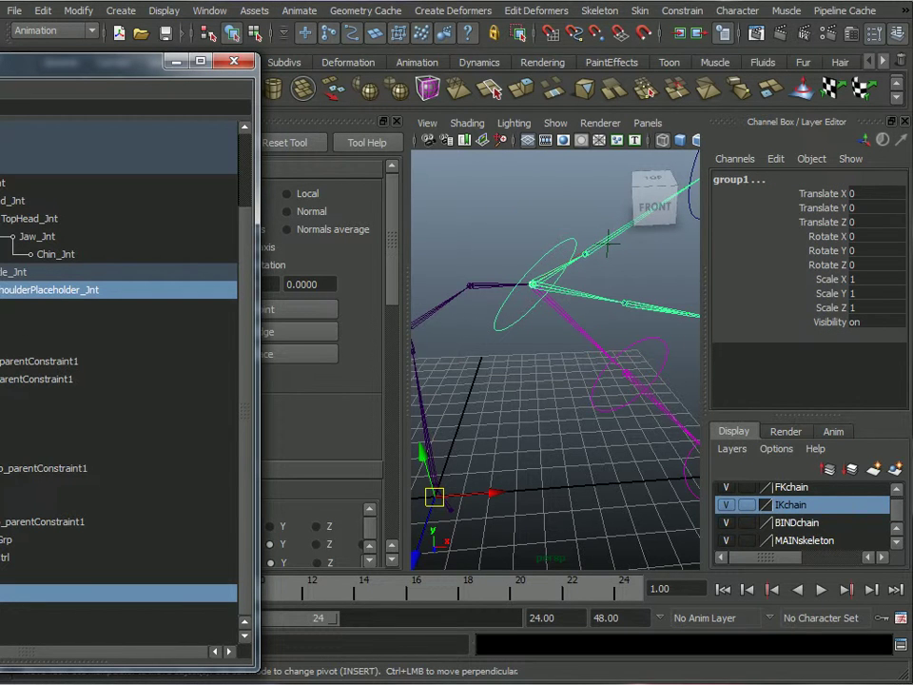
click(682, 10)
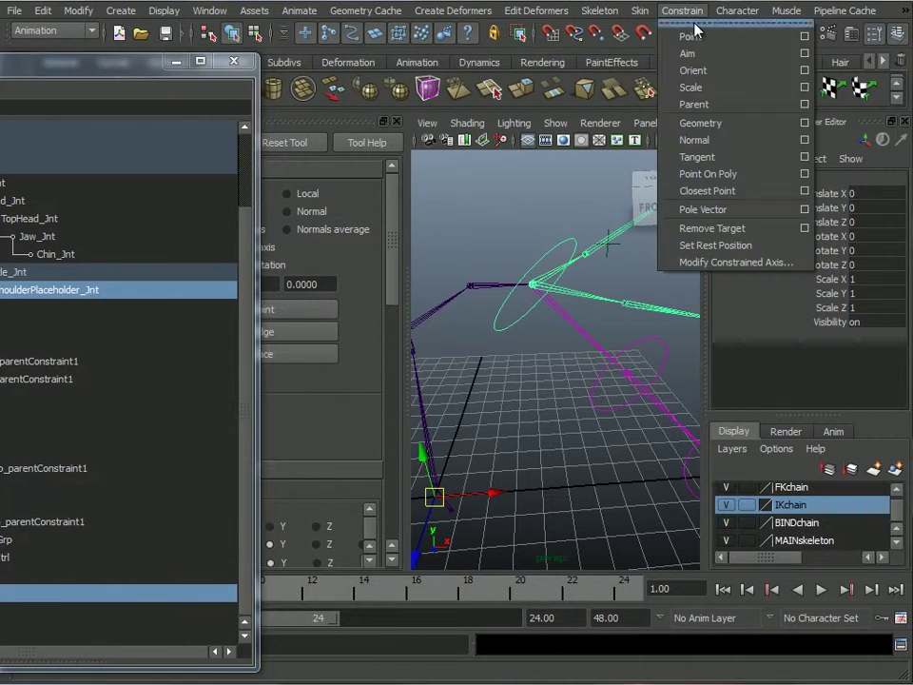
click(806, 39)
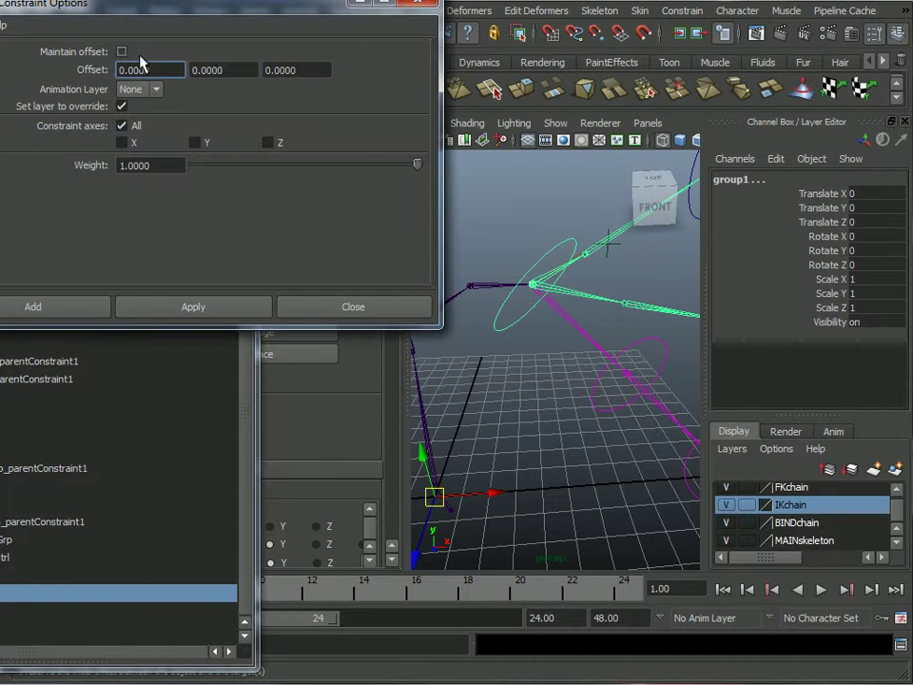
click(121, 52)
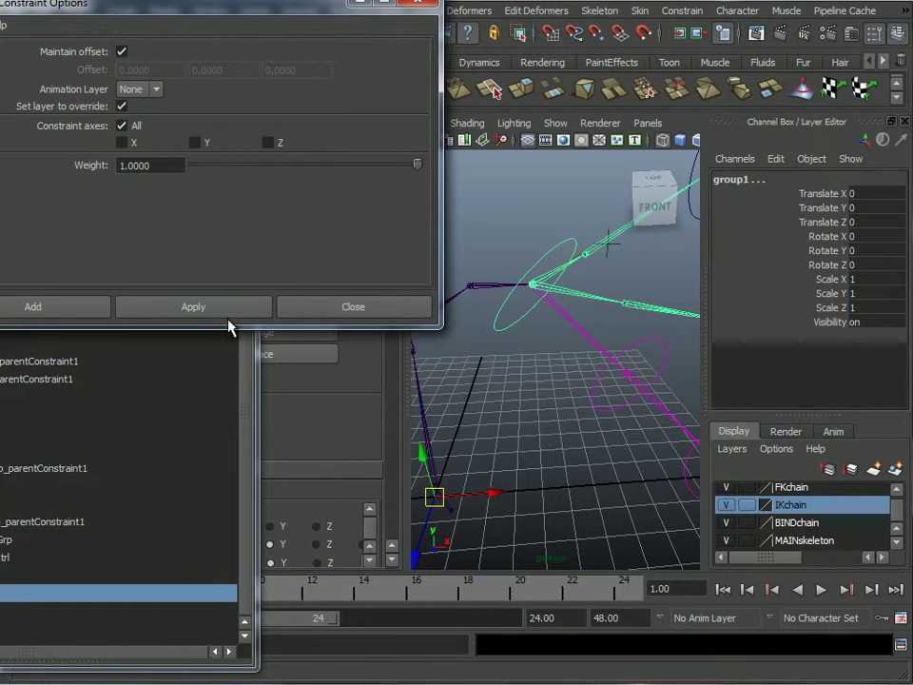
click(55, 310)
Try rotating L_Clavicle_Jnt to test that the constrained arm chains follow it, and undo the rotation.
key(f)
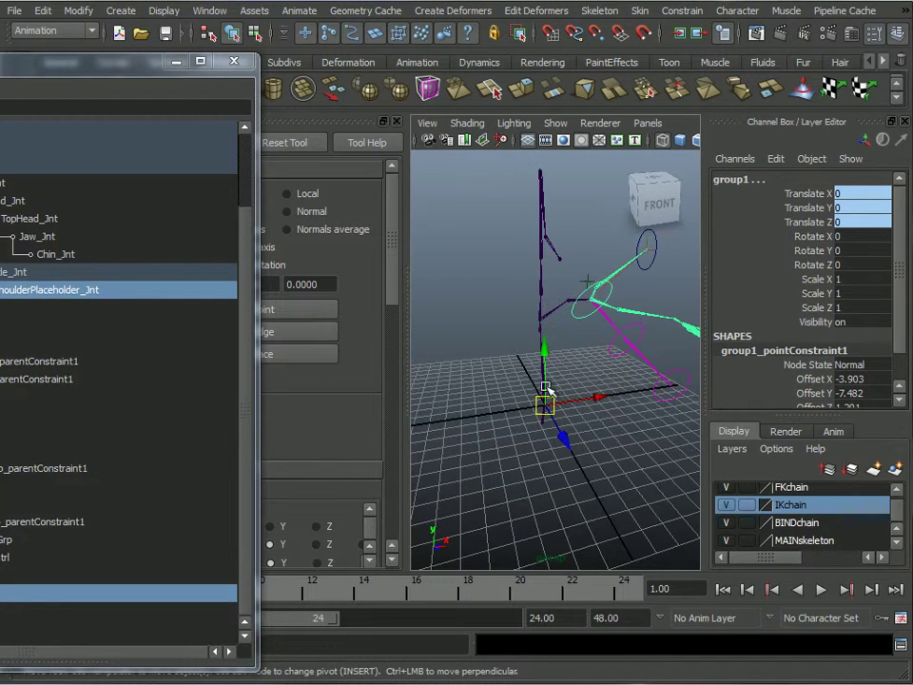
alt+drag(546, 370, 526, 346)
click(528, 357)
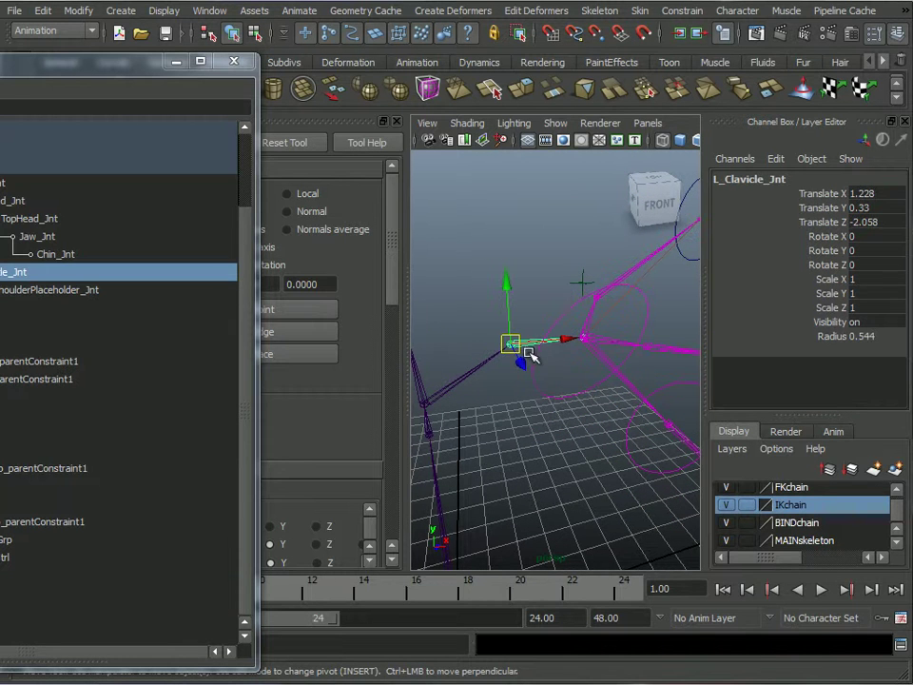
key(e)
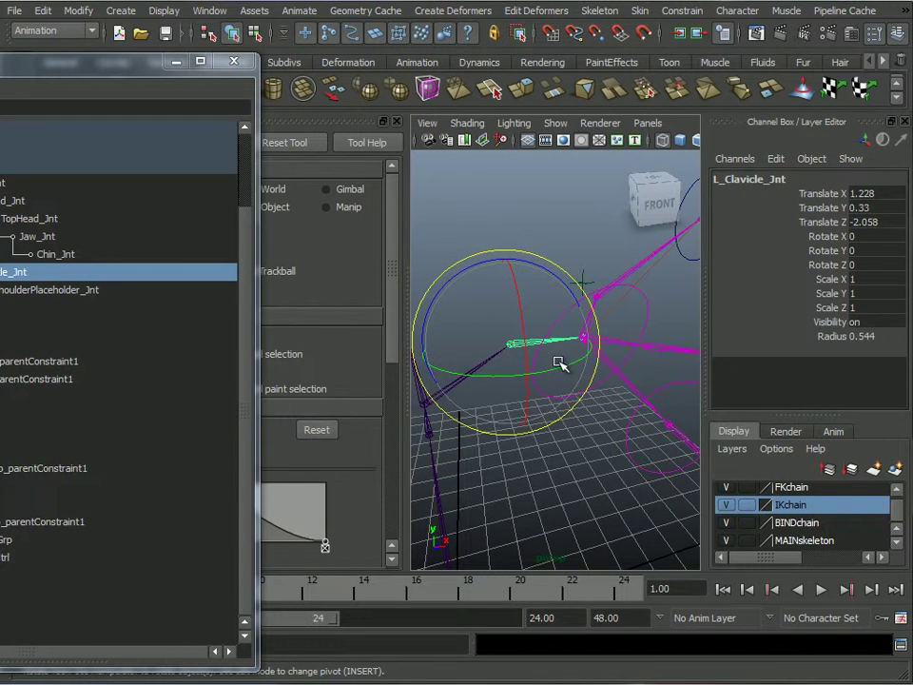
drag(480, 263, 496, 330)
key(ctrl+z)
Close the Outliner and the Tool Settings to give the perspective viewport the full width.
alt+drag(583, 473, 620, 303)
mouse_move(622, 415)
alt+mouse_down()
mouse_move(591, 381)
mouse_move(631, 422)
mouse_move(585, 420)
mouse_move(551, 432)
mouse_move(606, 412)
alt+mouse_up()
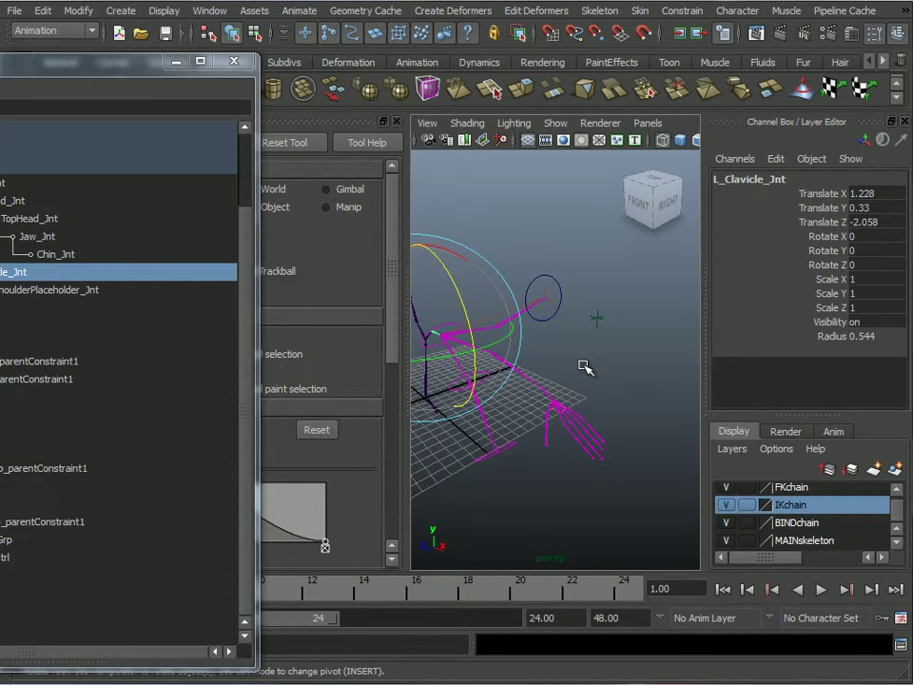
alt+drag(583, 367, 605, 377)
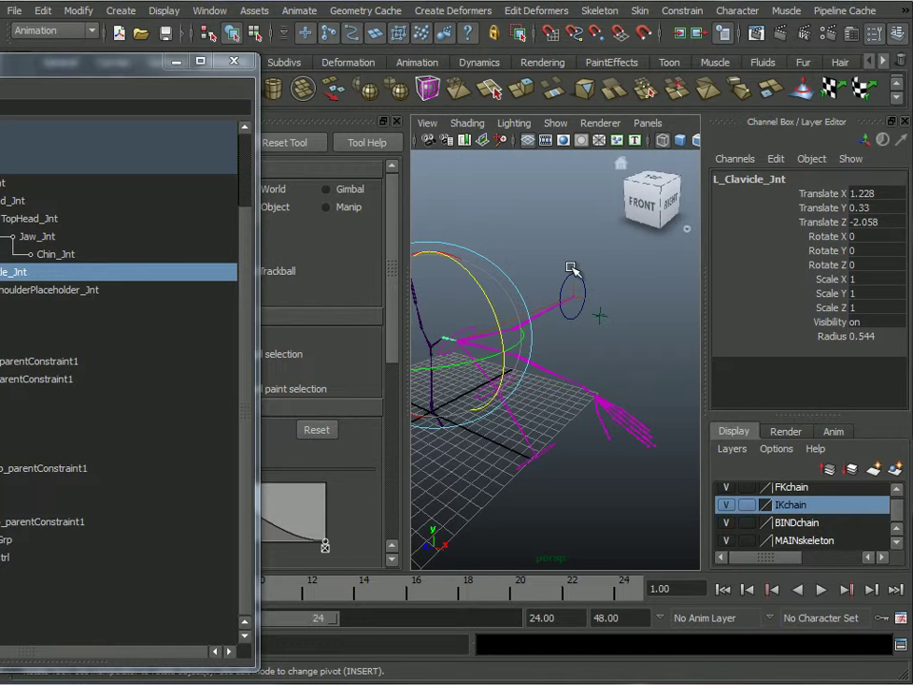
alt+drag(574, 351, 595, 310)
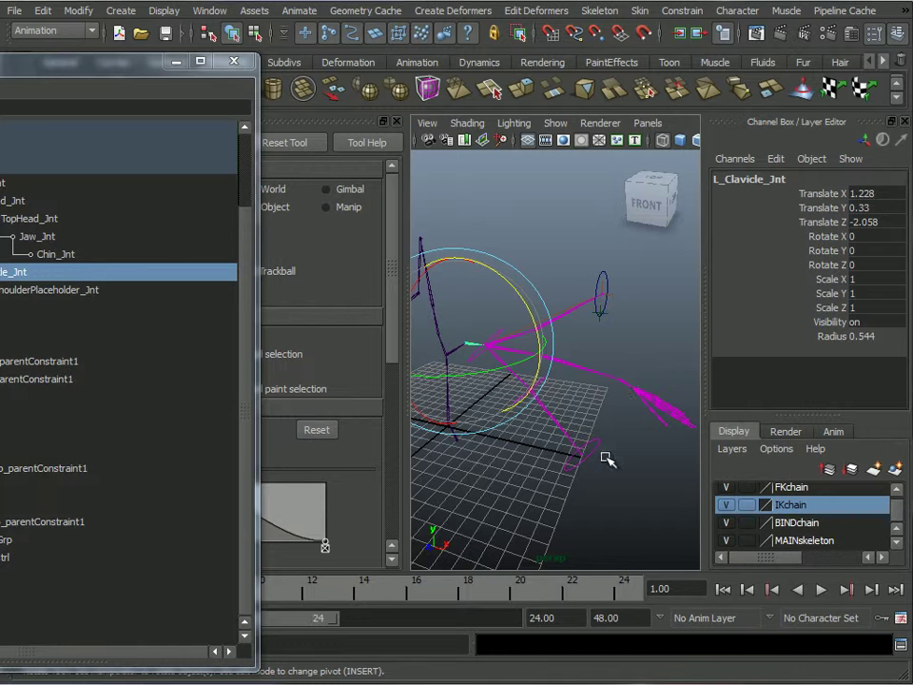
mouse_move(579, 444)
alt+mouse_down()
mouse_move(556, 422)
mouse_move(535, 452)
mouse_move(572, 454)
alt+mouse_up()
drag(145, 69, 218, 80)
click(198, 60)
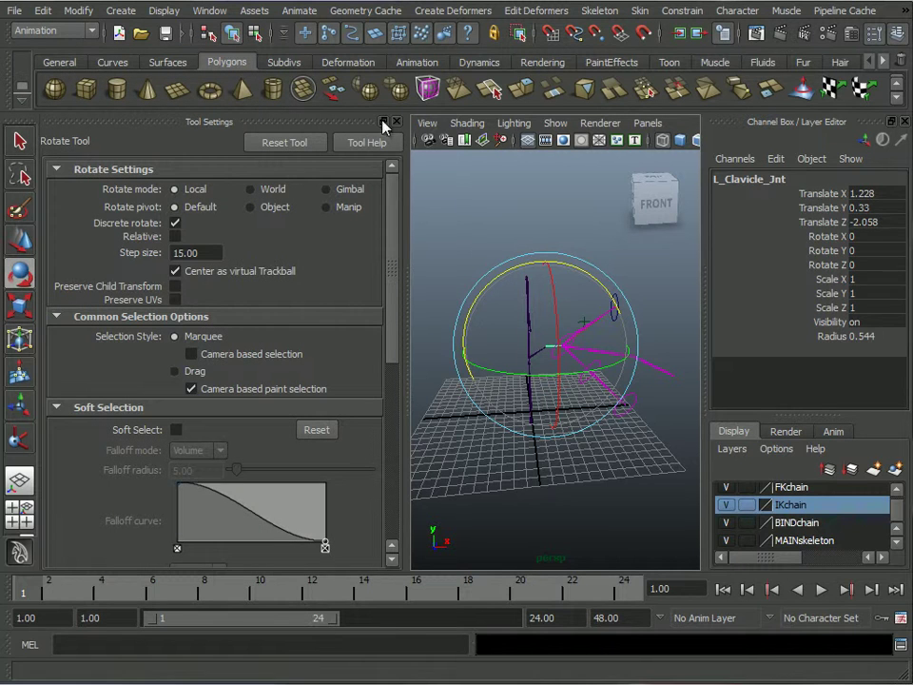
click(397, 122)
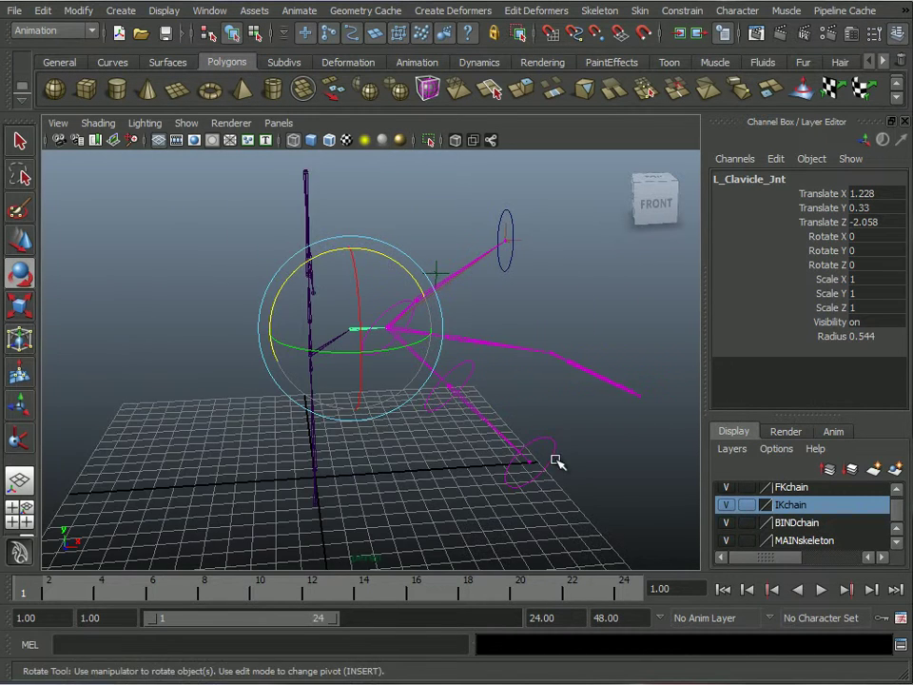
Switch to the full-size side view and frame the empty area below the main skeleton.
alt+drag(540, 473, 493, 439)
key(space)
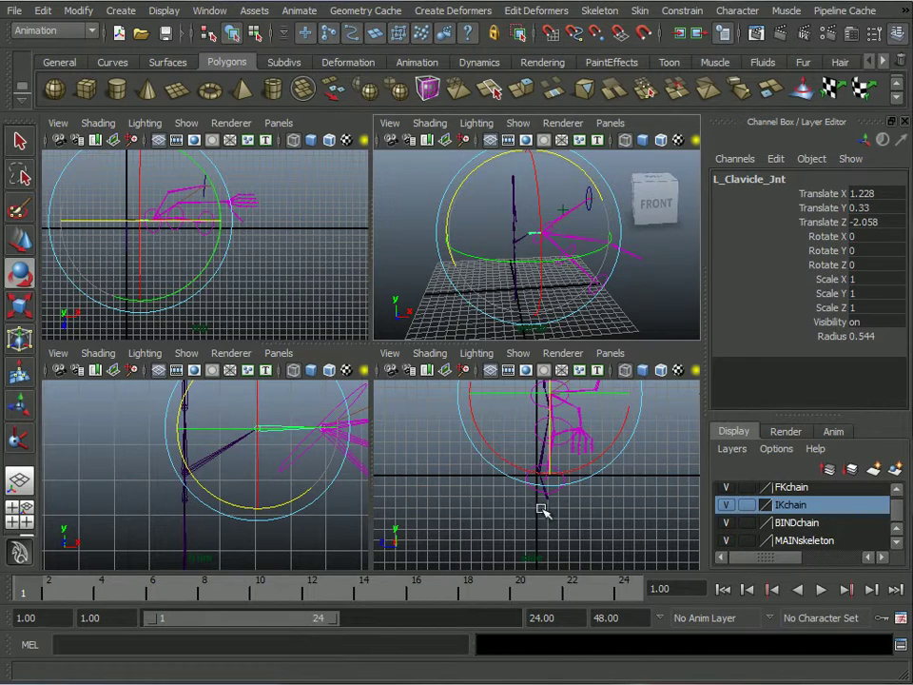
key(space)
alt+right_drag(580, 447, 505, 325)
alt+middle_drag(504, 325, 472, 326)
alt+right_drag(353, 282, 524, 403)
alt+middle_drag(529, 361, 492, 451)
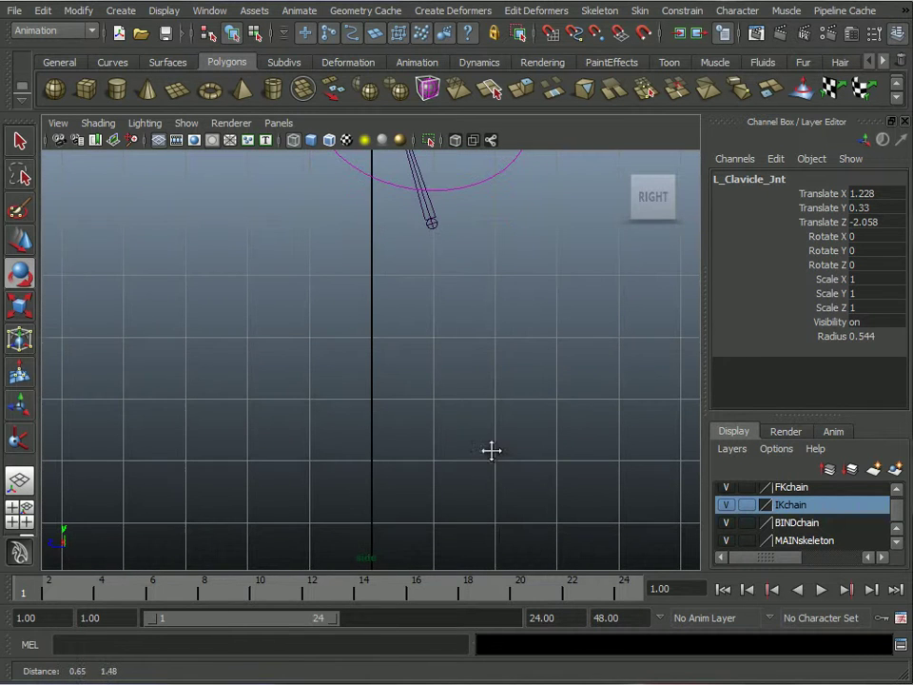
Activate the CV Curve tool with its curve degree set to 3 Cubic and hide the tool's settings.
click(121, 11)
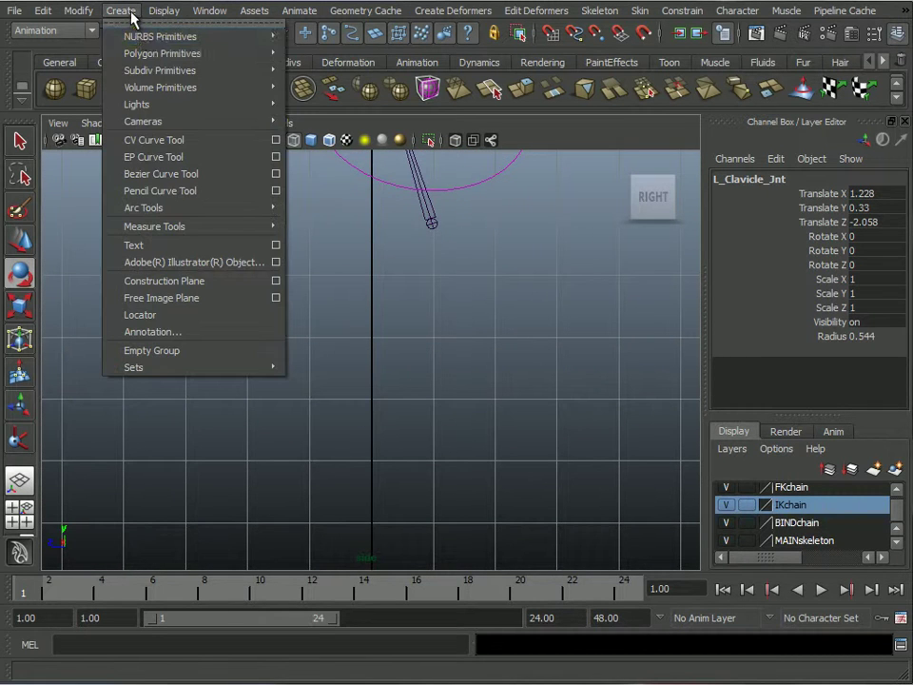
click(157, 140)
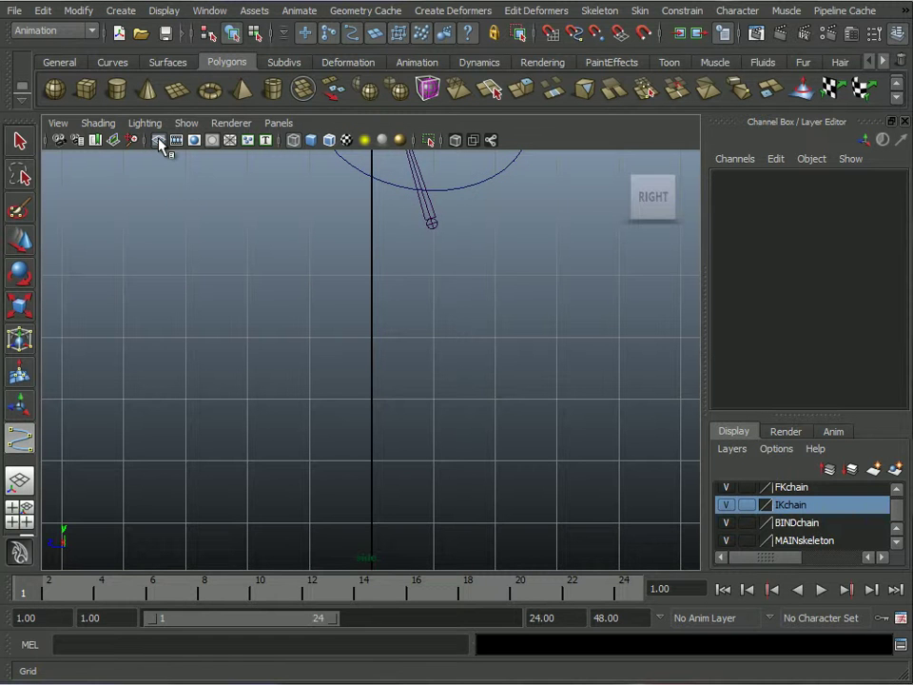
click(873, 35)
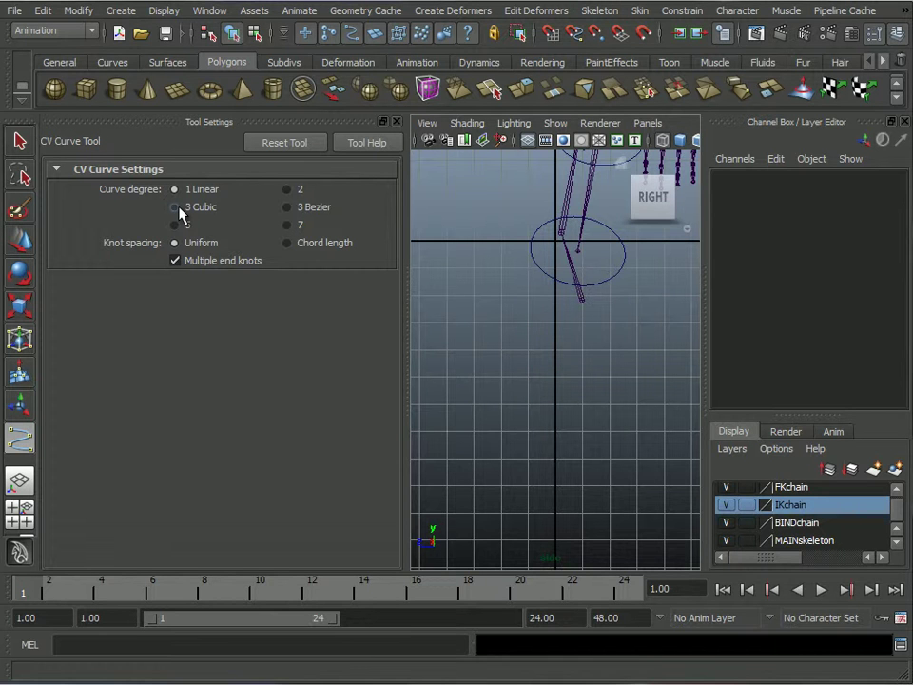
click(175, 207)
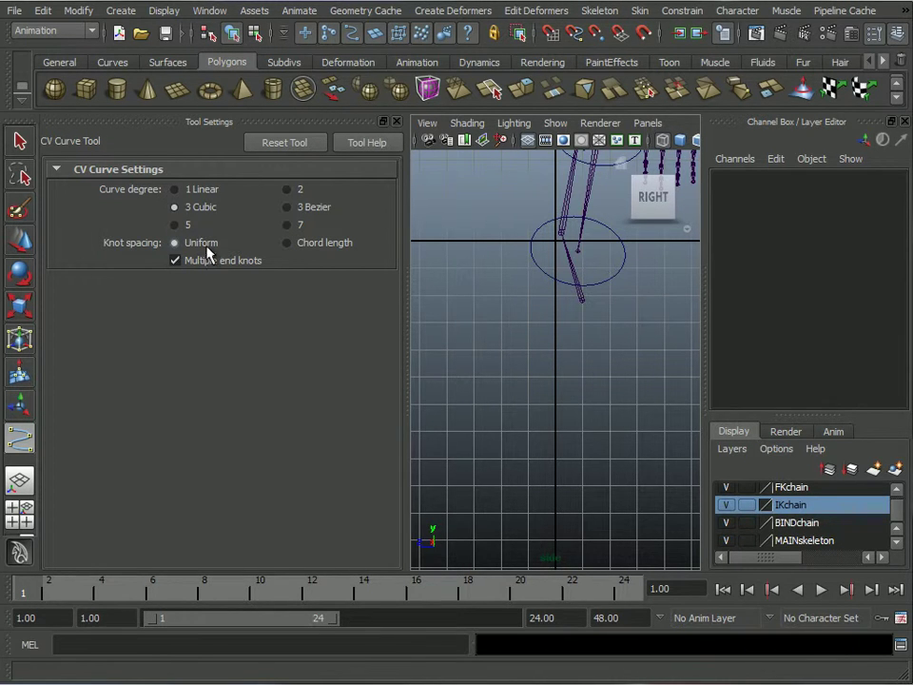
click(396, 121)
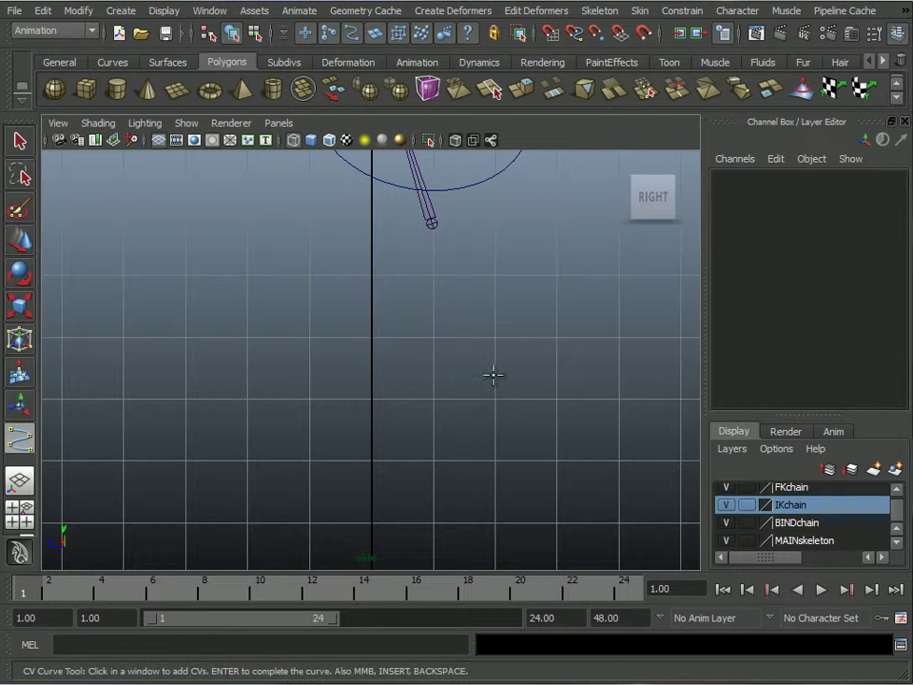
Start the cursive Ik lettering curve below the skeleton in the side view with a small closed loop as its lead-in.
alt+right_drag(561, 357, 410, 303)
alt+middle_drag(455, 303, 457, 279)
alt+right_drag(343, 264, 632, 401)
alt+middle_drag(528, 360, 454, 495)
alt+right_drag(372, 316, 599, 427)
alt+middle_drag(536, 363, 491, 390)
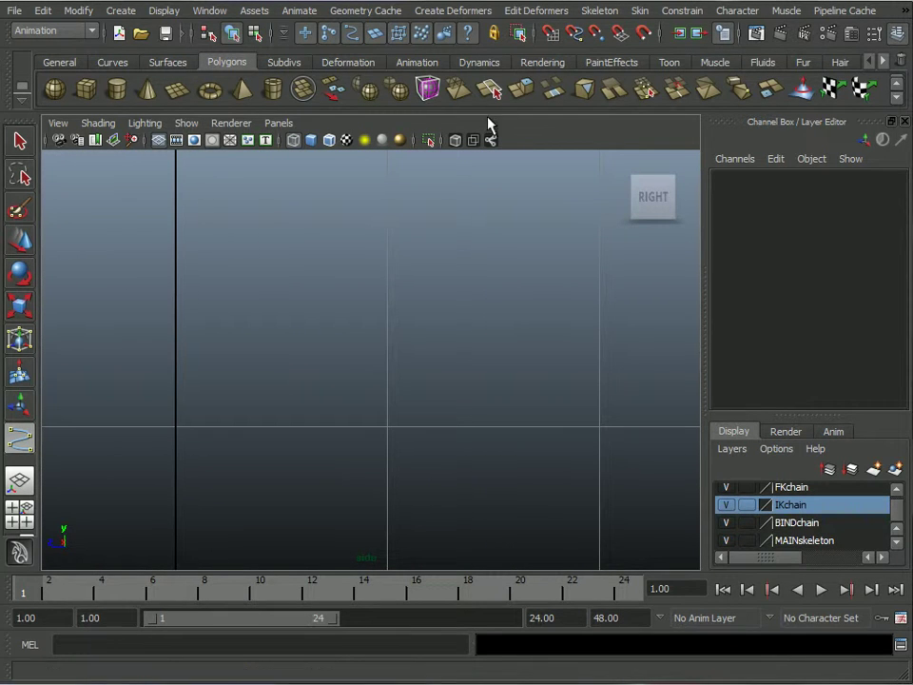
click(335, 346)
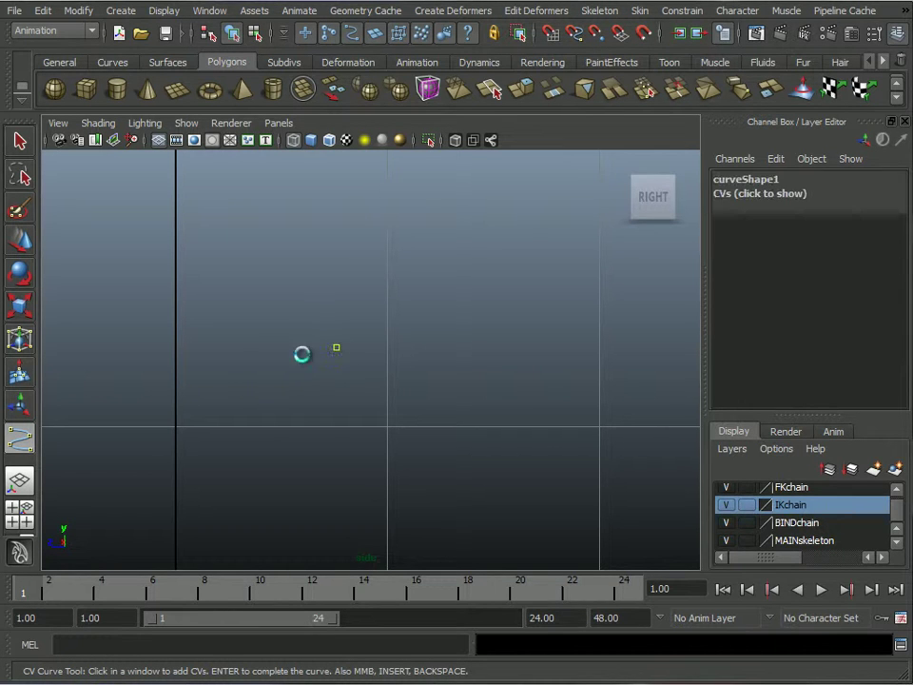
click(200, 342)
click(244, 329)
click(262, 369)
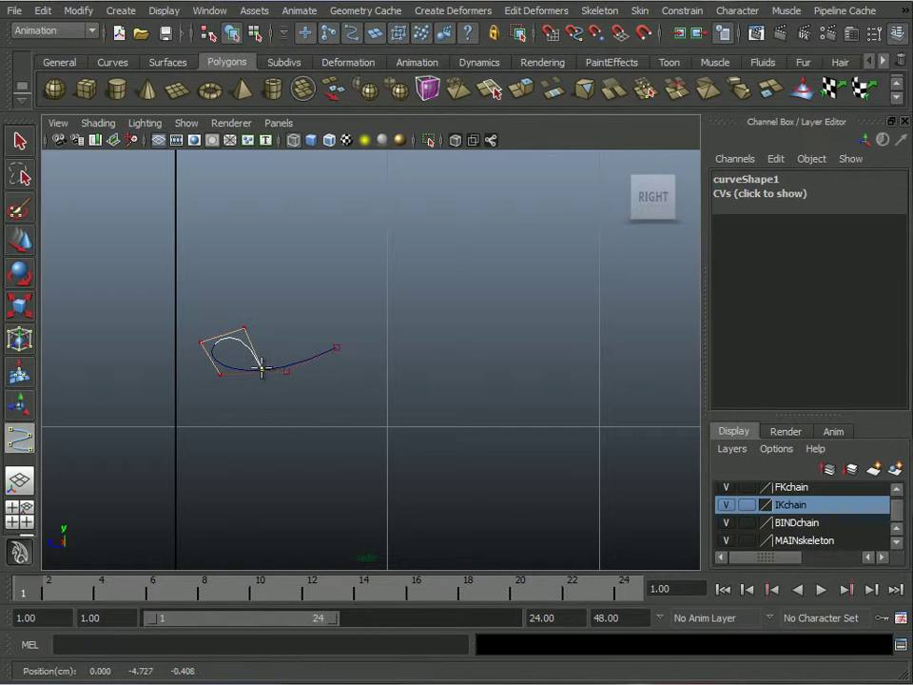
Continue the lettering curve down through a rounded base and up the rising side of the first tall loop.
click(285, 447)
click(344, 465)
click(401, 433)
alt+middle_drag(401, 434, 386, 472)
alt+middle_drag(446, 407, 433, 442)
click(428, 323)
click(438, 169)
Round the top of the first tall loop and bring the curve back down to the baseline.
alt+right_drag(534, 358, 515, 358)
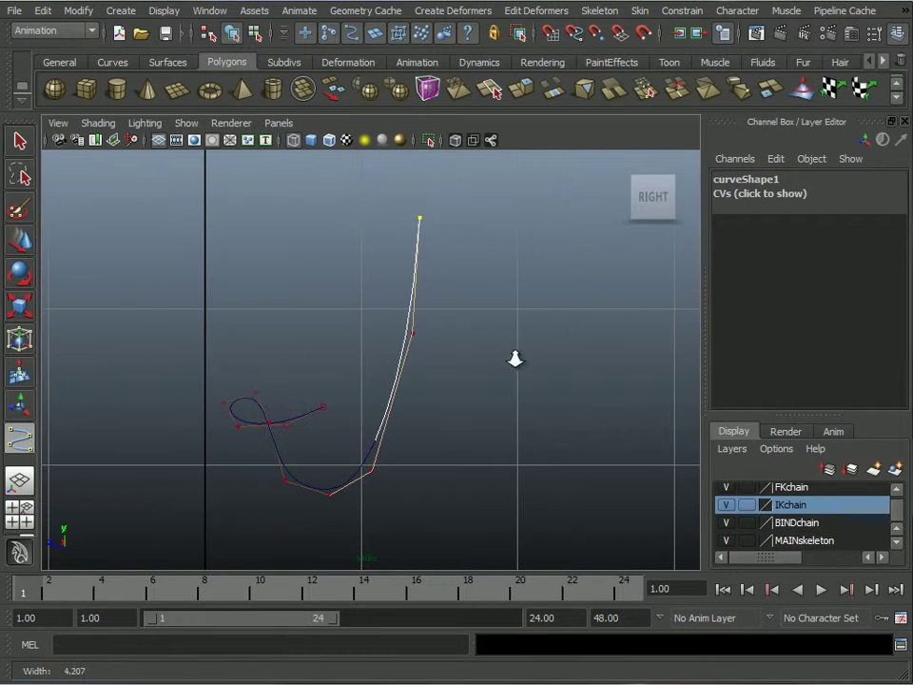
click(397, 168)
click(363, 216)
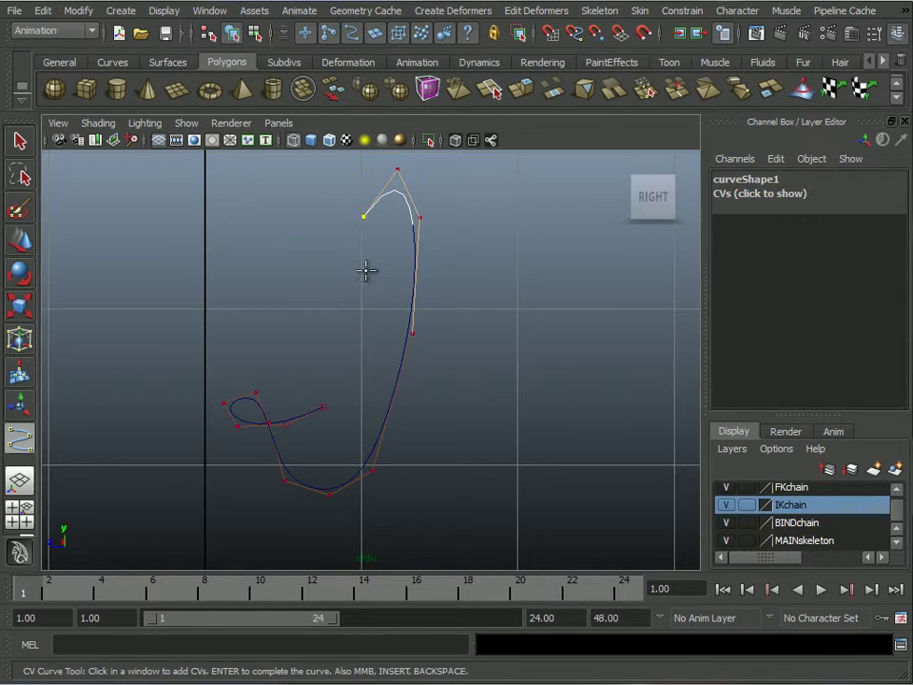
click(361, 331)
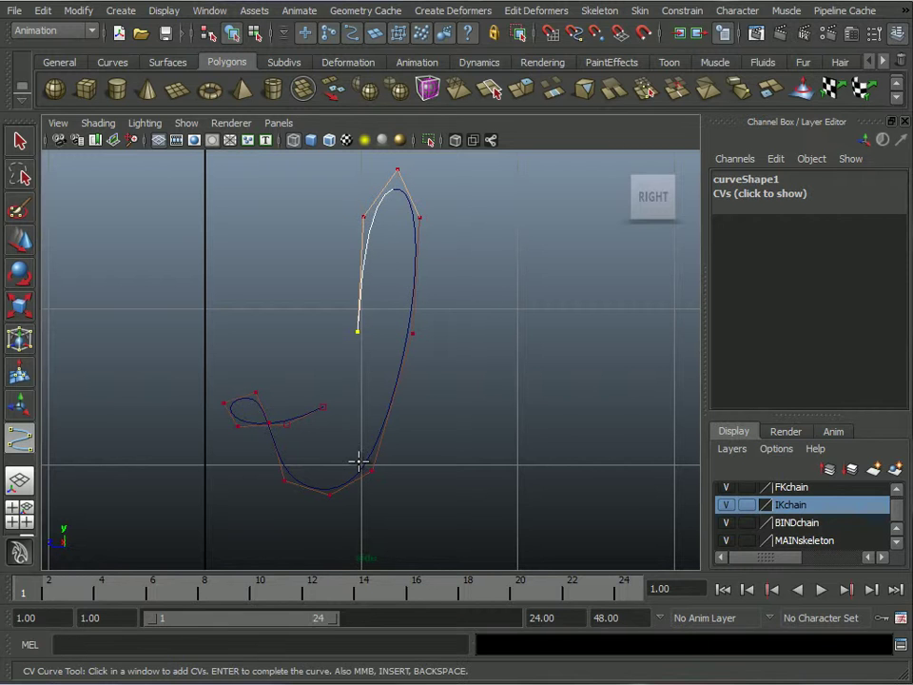
drag(354, 462, 353, 462)
drag(399, 490, 403, 496)
Add the second tall loop for the letter k, rising from the baseline, rounding over and returning down to it.
drag(462, 404, 453, 480)
click(487, 332)
drag(487, 332, 491, 320)
drag(520, 209, 495, 164)
click(450, 219)
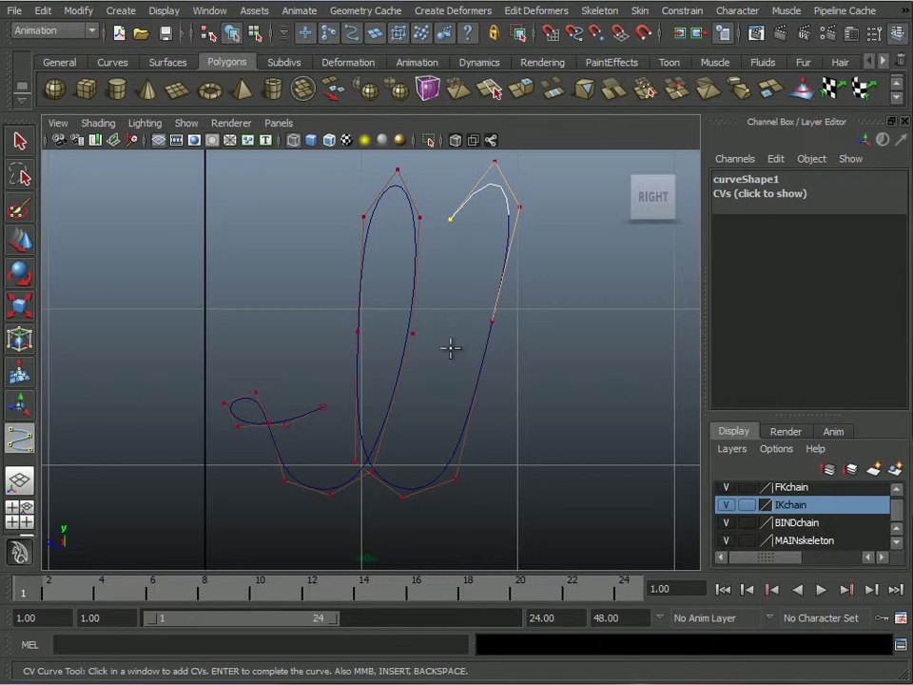
click(438, 330)
click(433, 465)
click(467, 501)
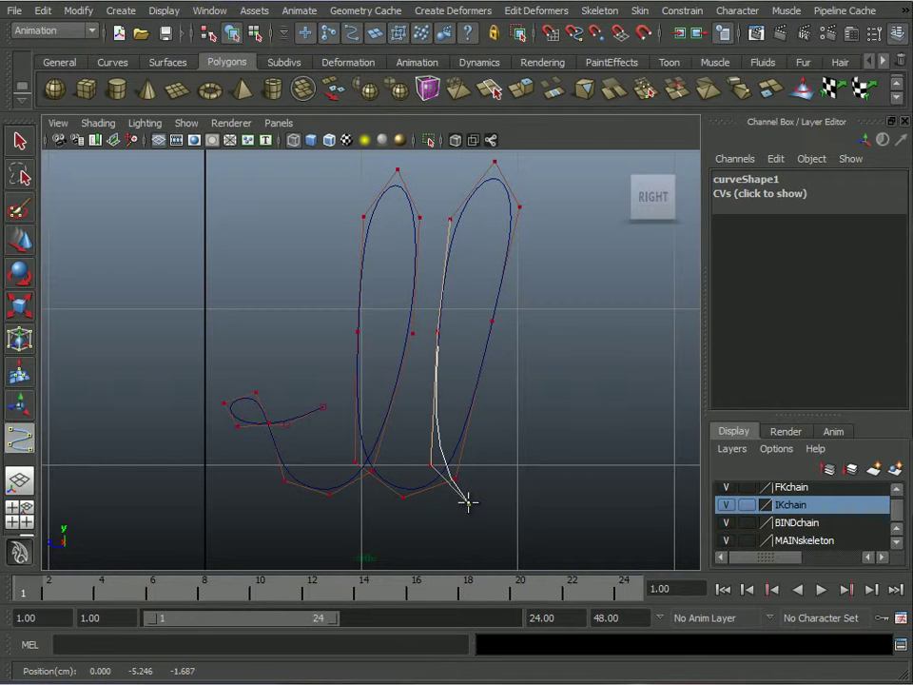
Turn the curve up from the k's base and form its rounded bowl, returning to the stem.
click(488, 475)
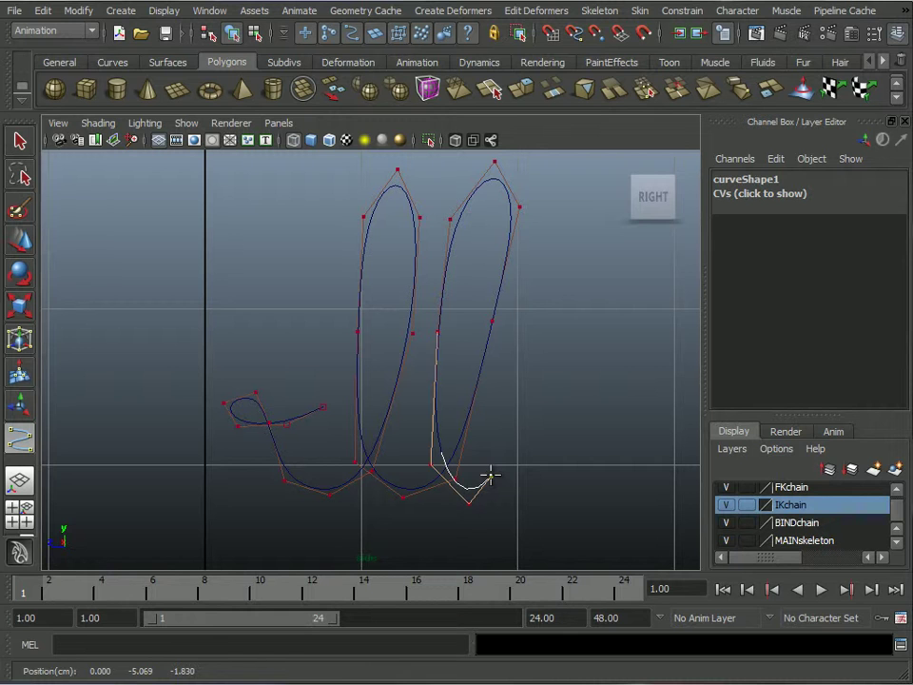
click(474, 407)
click(485, 343)
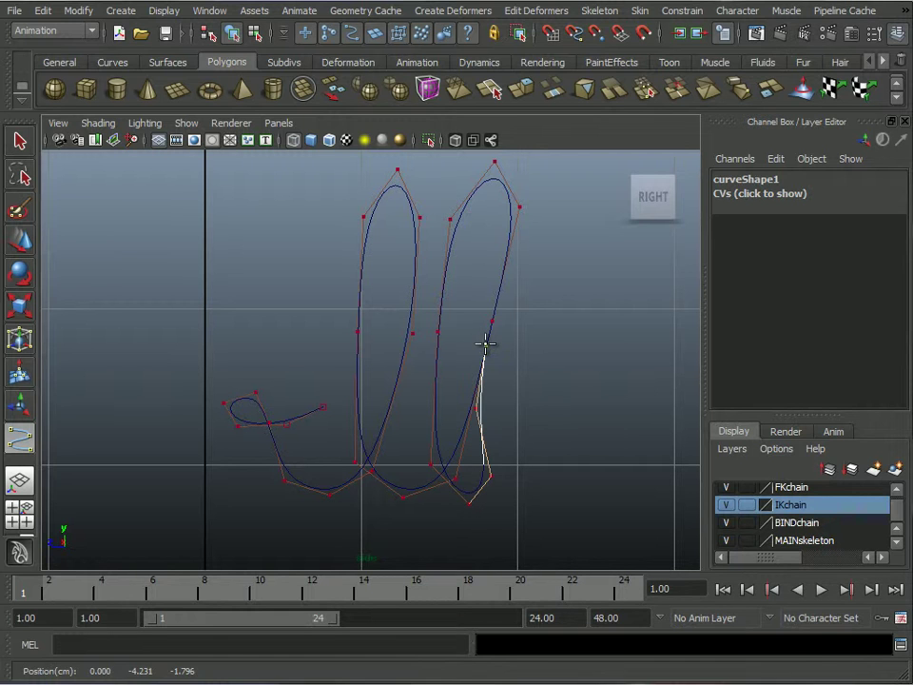
click(537, 276)
click(591, 293)
drag(585, 369, 573, 375)
click(512, 394)
click(476, 394)
drag(512, 395, 514, 399)
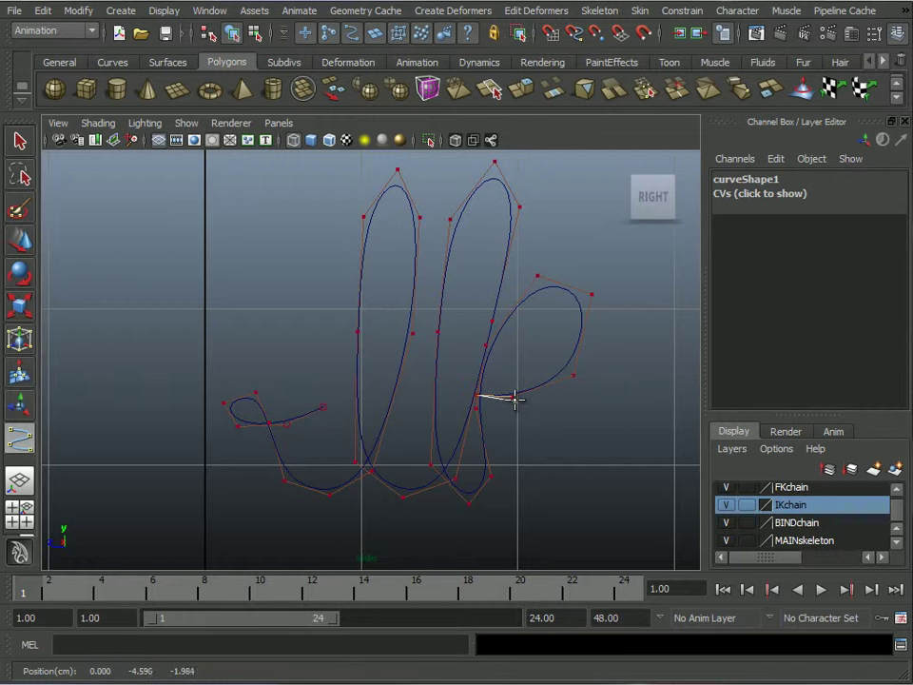
Draw the k's leg along the baseline with a curled end and complete the curve.
drag(552, 438, 632, 491)
drag(665, 426, 660, 433)
drag(633, 411, 633, 411)
click(621, 436)
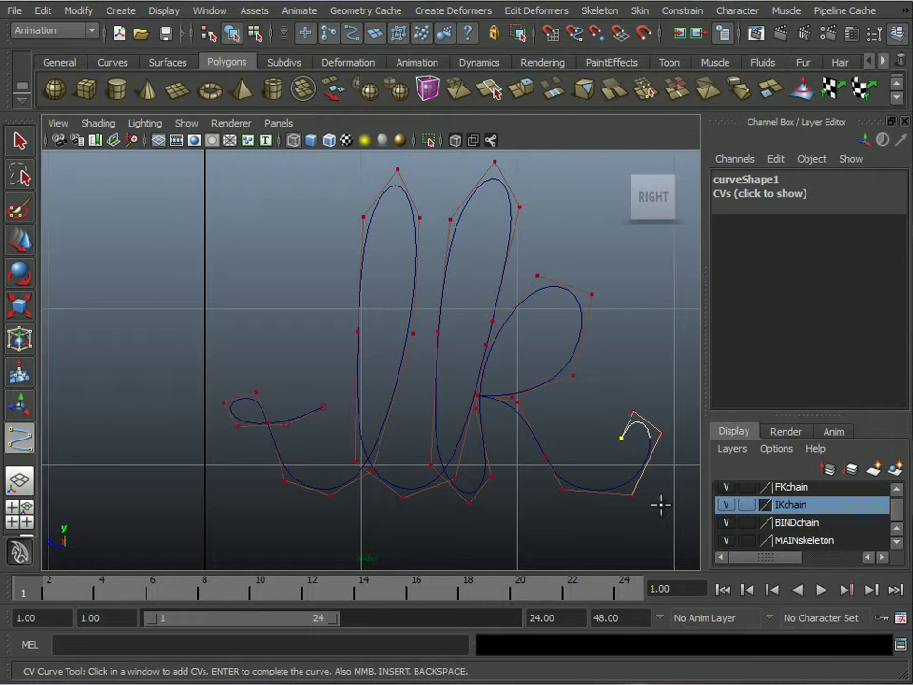
key(e)
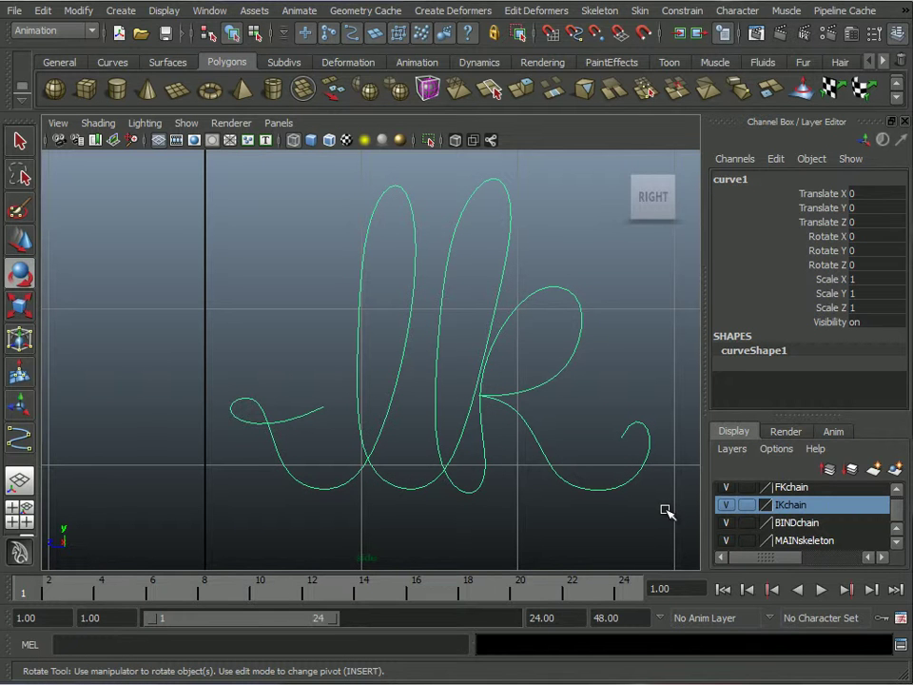
Examine the lettering curve's size and position relative to the skeleton in the side view.
scroll(530, 415, down, 4)
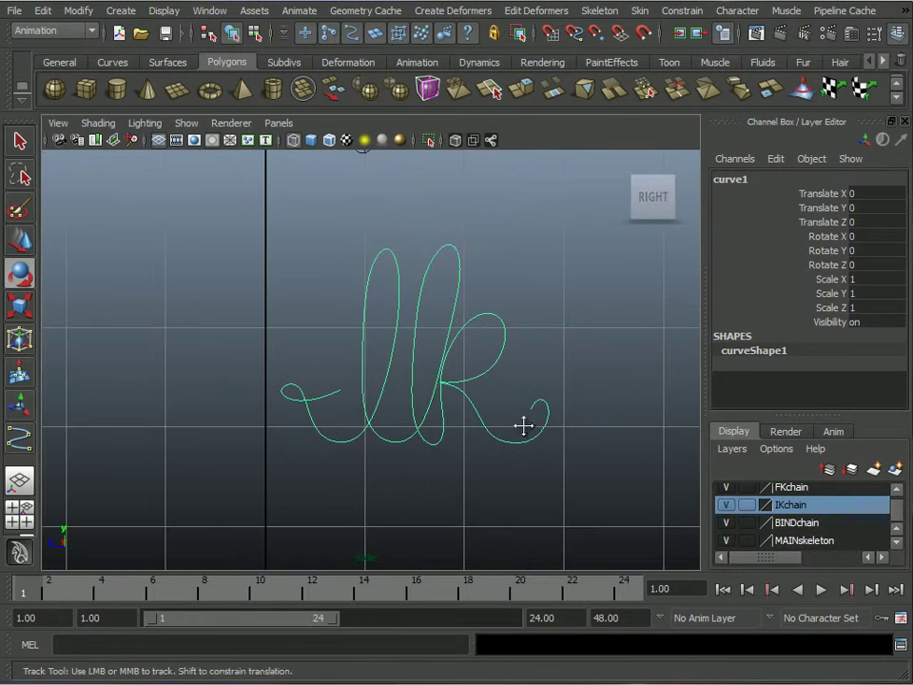
alt+middle_drag(530, 426, 469, 433)
alt+middle_drag(522, 415, 461, 416)
drag(326, 316, 360, 348)
alt+right_drag(530, 482, 475, 370)
alt+middle_drag(432, 340, 511, 383)
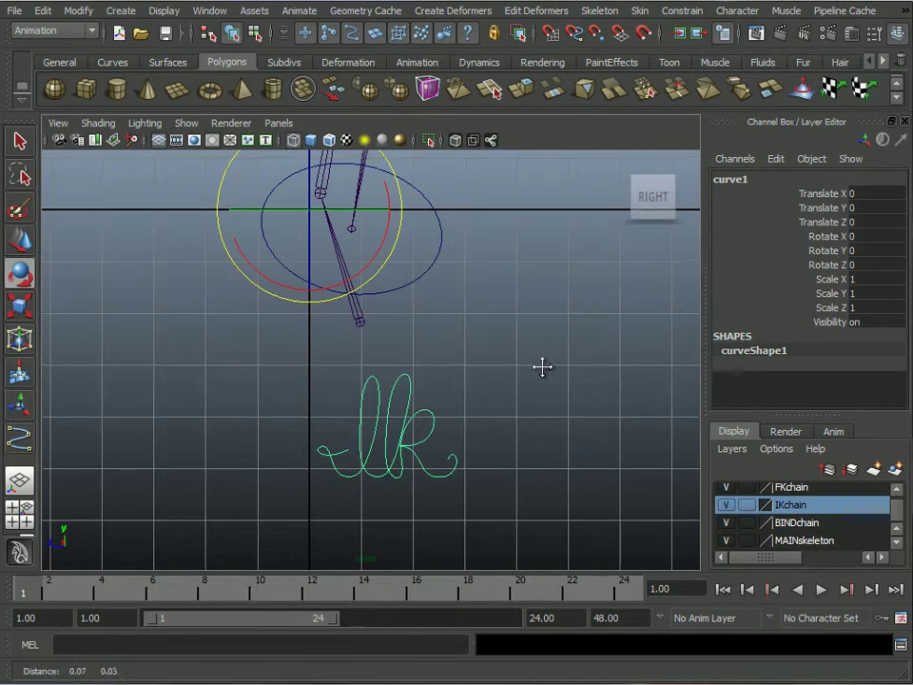
Duplicate the lettering curve and move the copy beside the original, to about -3.048 in Translate Z.
alt+middle_drag(542, 367, 438, 340)
alt+right_drag(387, 298, 453, 379)
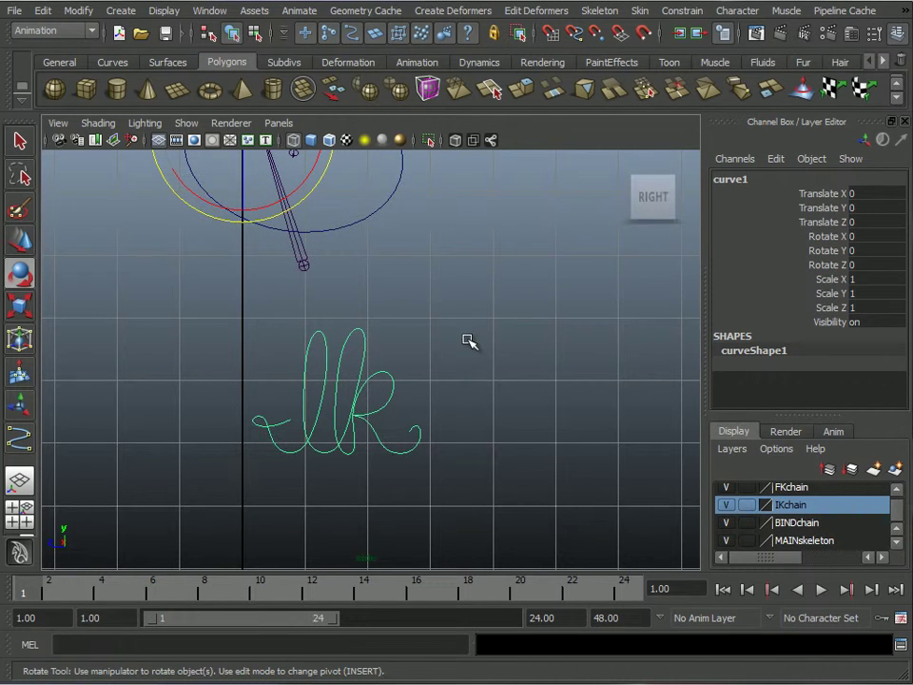
alt+middle_drag(466, 337, 469, 340)
alt+right_drag(385, 317, 445, 353)
alt+middle_drag(489, 394, 431, 287)
alt+right_drag(367, 266, 401, 310)
alt+middle_drag(402, 309, 423, 385)
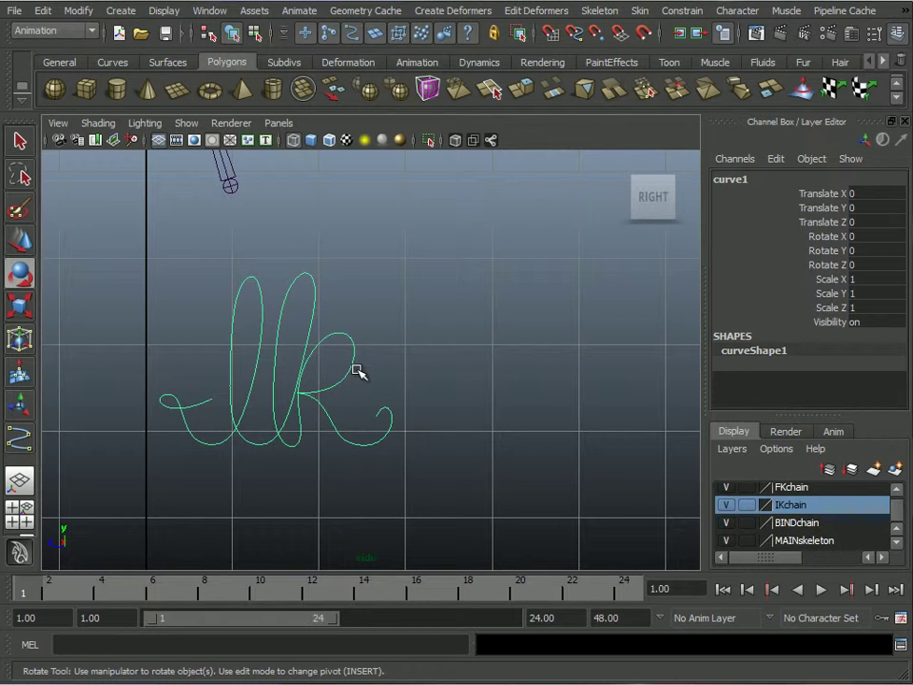
key(ctrl+d)
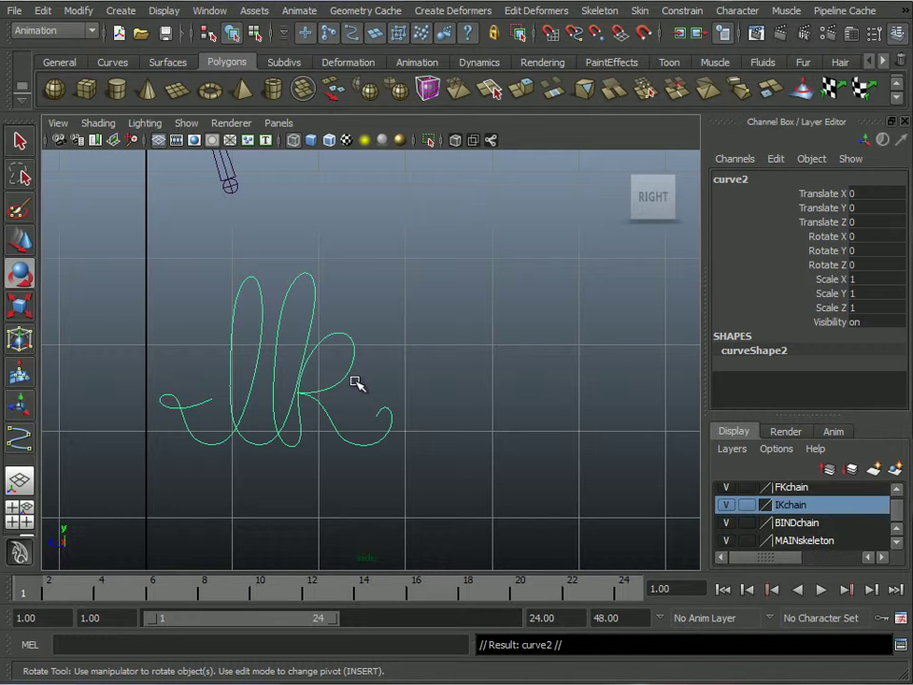
key(w)
middle_drag(383, 411, 647, 411)
alt+middle_drag(563, 417, 519, 402)
alt+right_drag(424, 331, 469, 373)
alt+middle_drag(498, 385, 441, 381)
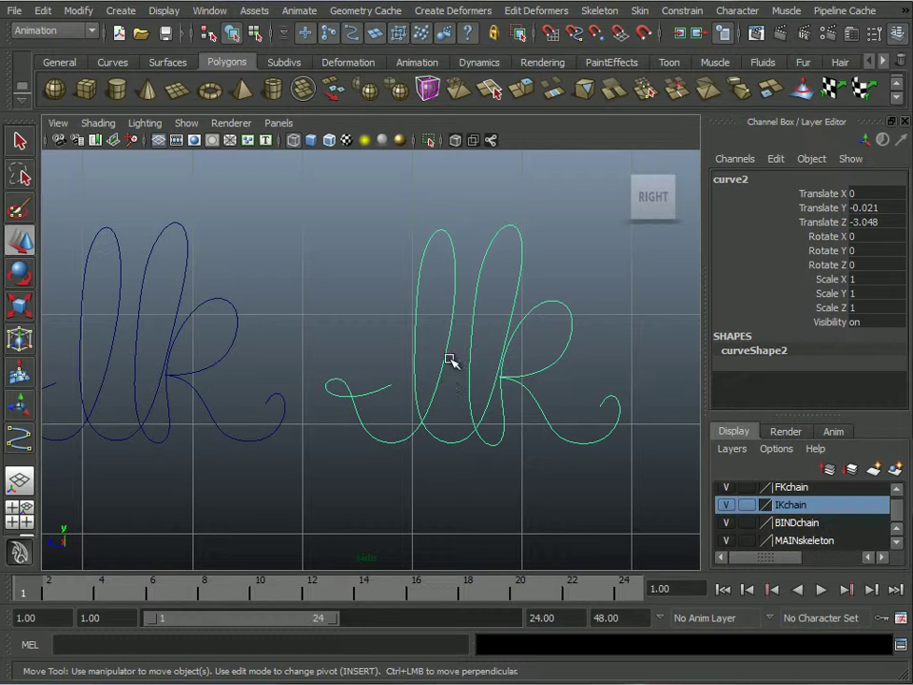
Reposition the control vertices at the top of the copy's first loop to form the top bar of a letter F.
right_drag(438, 335, 404, 330)
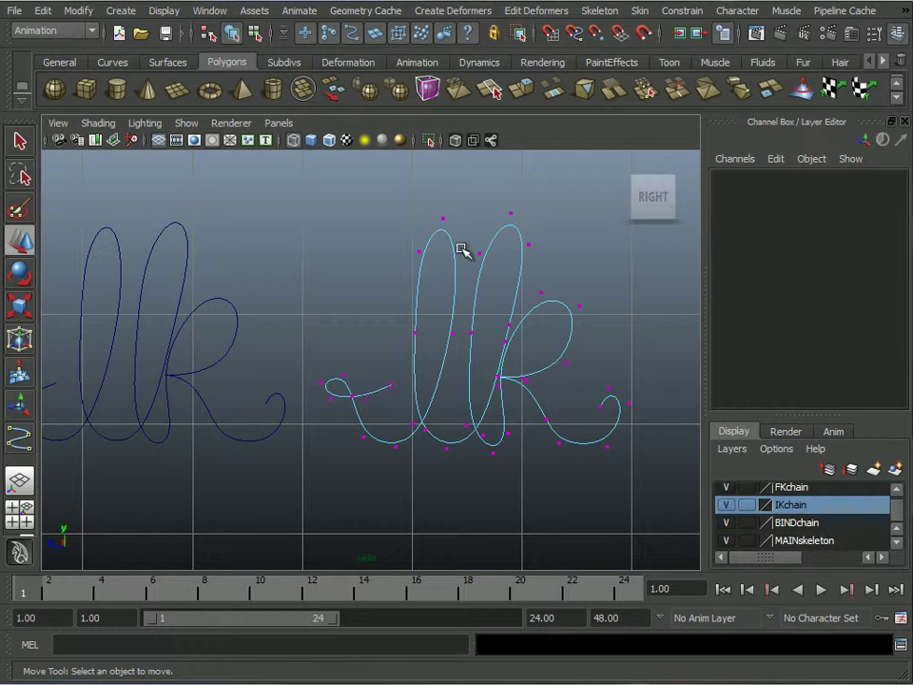
click(464, 253)
drag(463, 255, 584, 232)
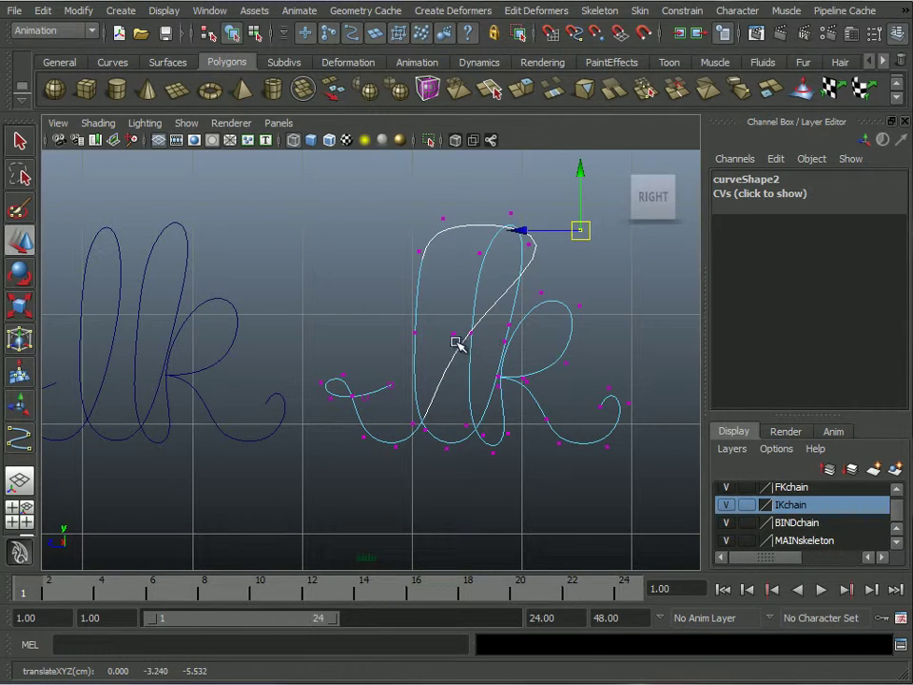
mouse_move(446, 324)
mouse_down()
mouse_move(456, 350)
mouse_move(361, 217)
mouse_up()
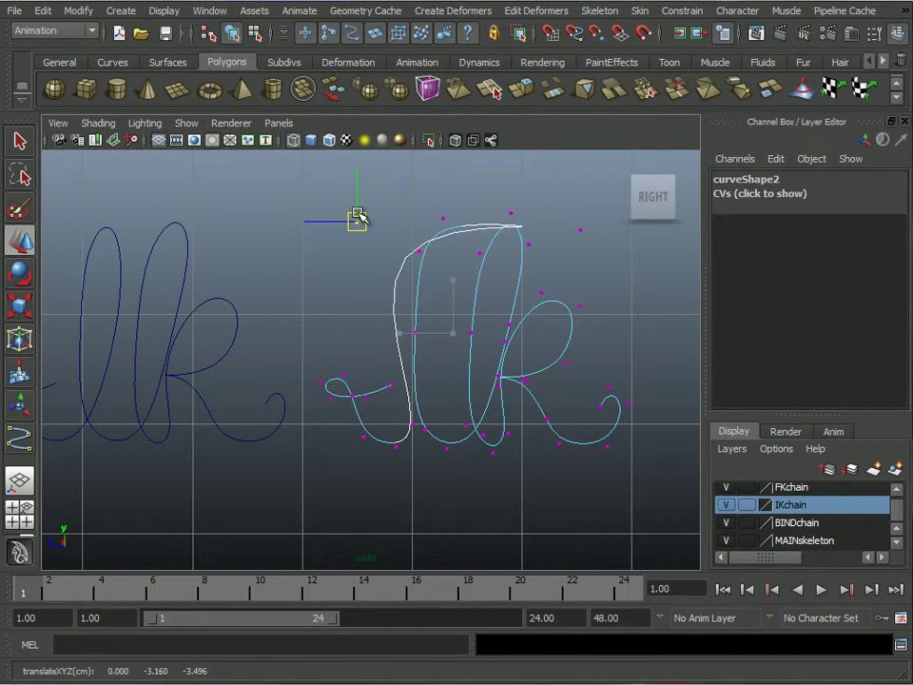
click(578, 225)
drag(578, 226, 574, 271)
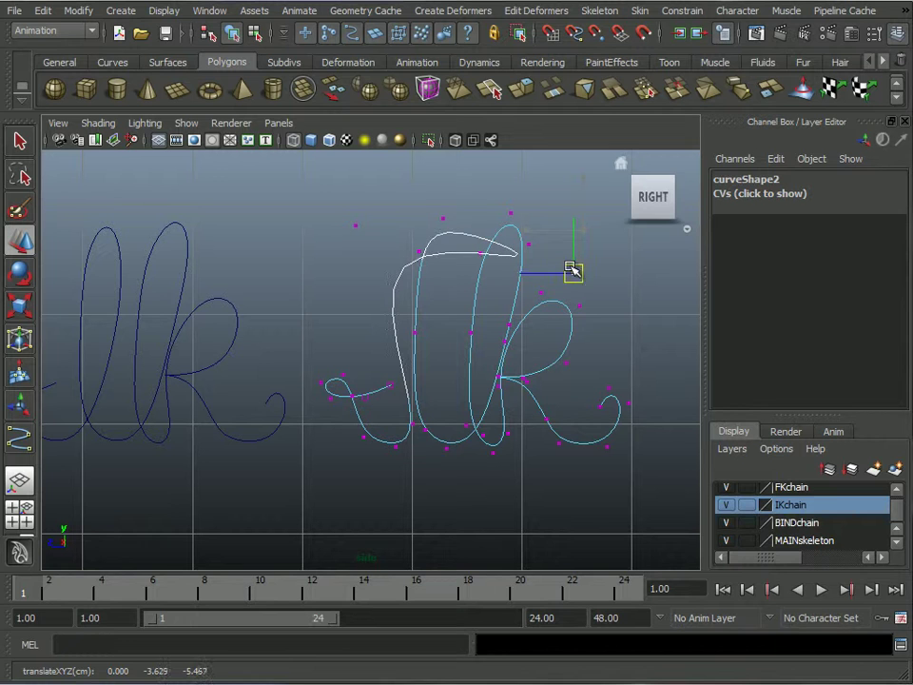
Pull the control vertices of the F's stem outward to round its outer edge away from the inner edge.
click(419, 251)
mouse_move(419, 251)
mouse_down()
mouse_move(381, 237)
mouse_move(370, 247)
mouse_up()
click(414, 332)
drag(415, 332, 382, 336)
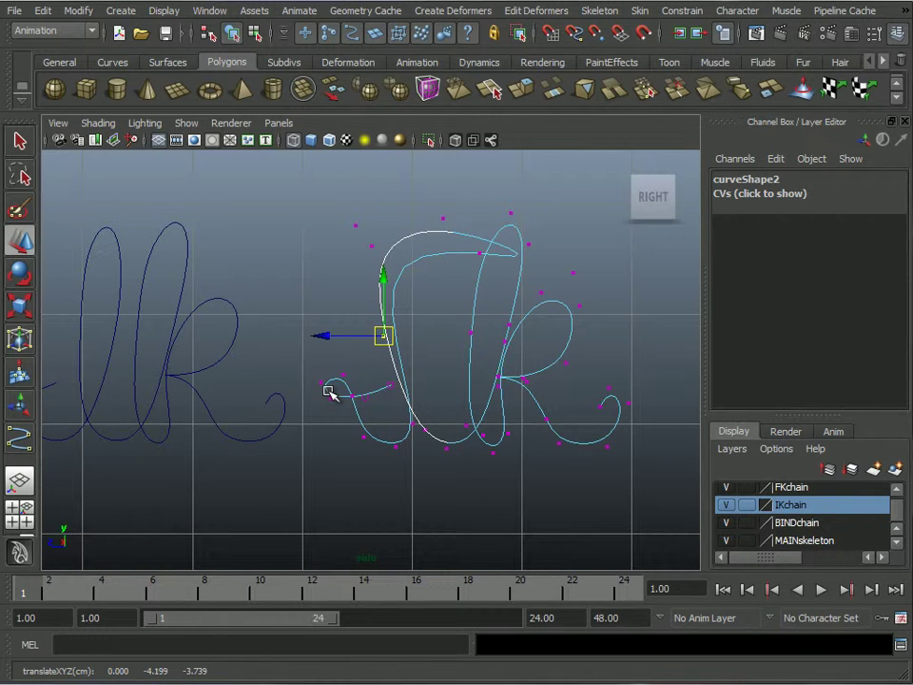
Raise the copy's starting stroke and the top of its small loop to form the F's crossbar.
drag(315, 392, 371, 404)
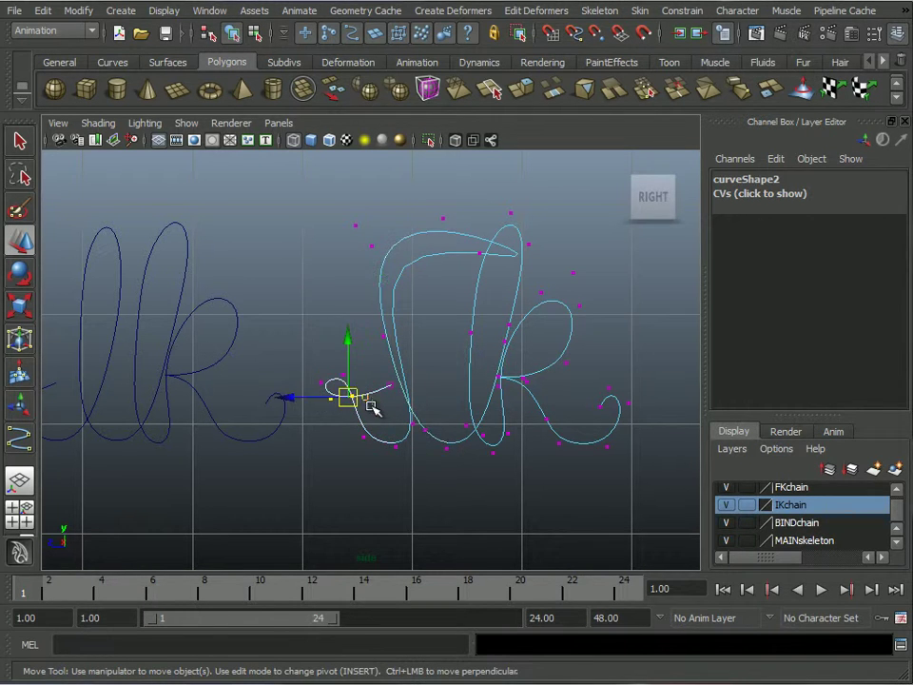
drag(407, 368, 424, 345)
click(343, 374)
drag(346, 372, 337, 329)
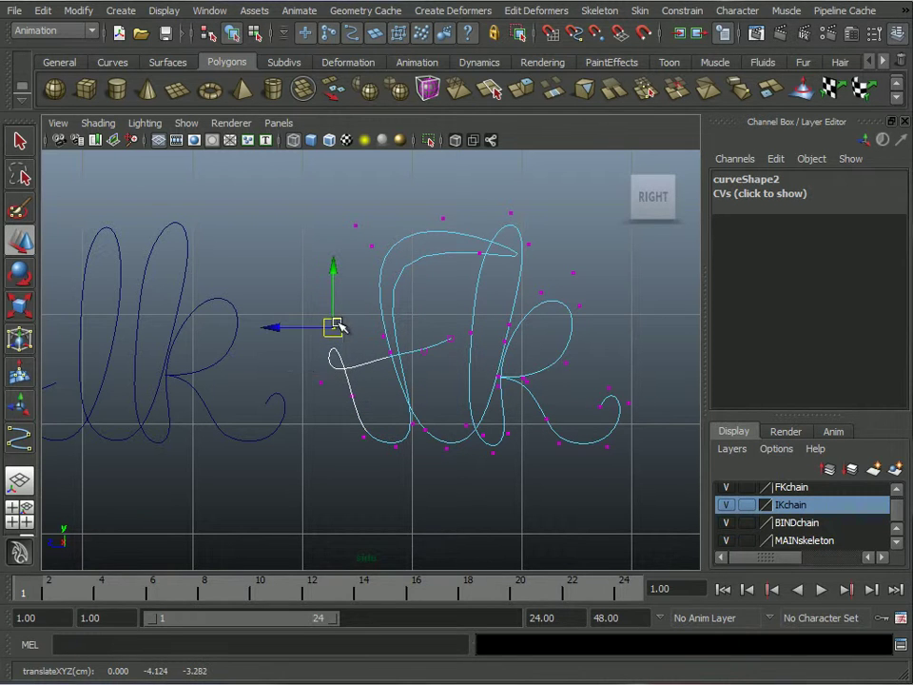
Adjust the control vertices below the crossbar's small loop to shape the curved foot of the F.
click(322, 380)
drag(323, 381, 368, 456)
drag(364, 437, 348, 430)
scroll(463, 320, down, 3)
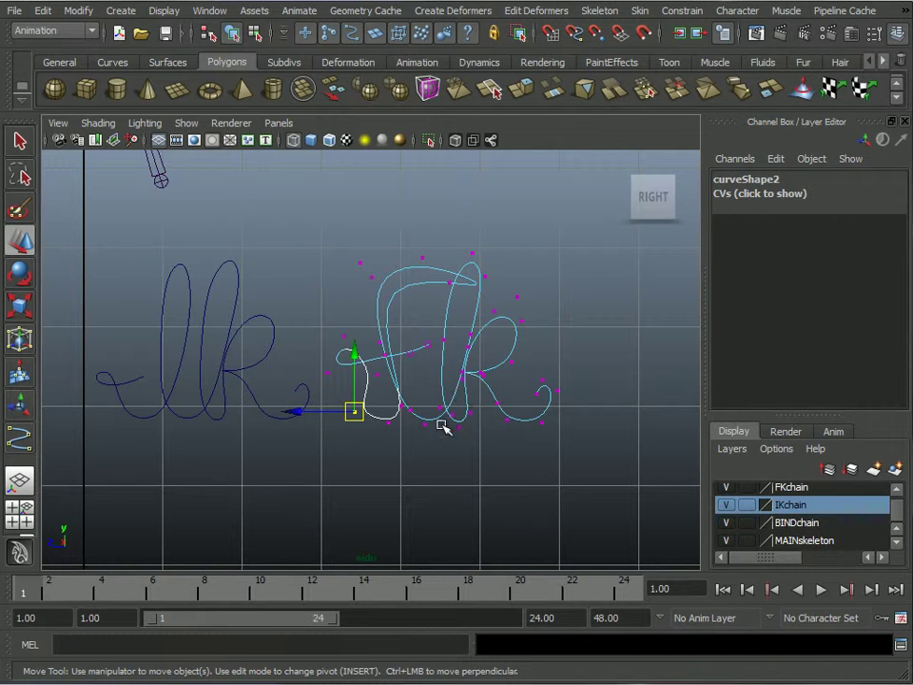
Select all control vertices of the F and shift them horizontally away from the k to separate the letters.
click(516, 296)
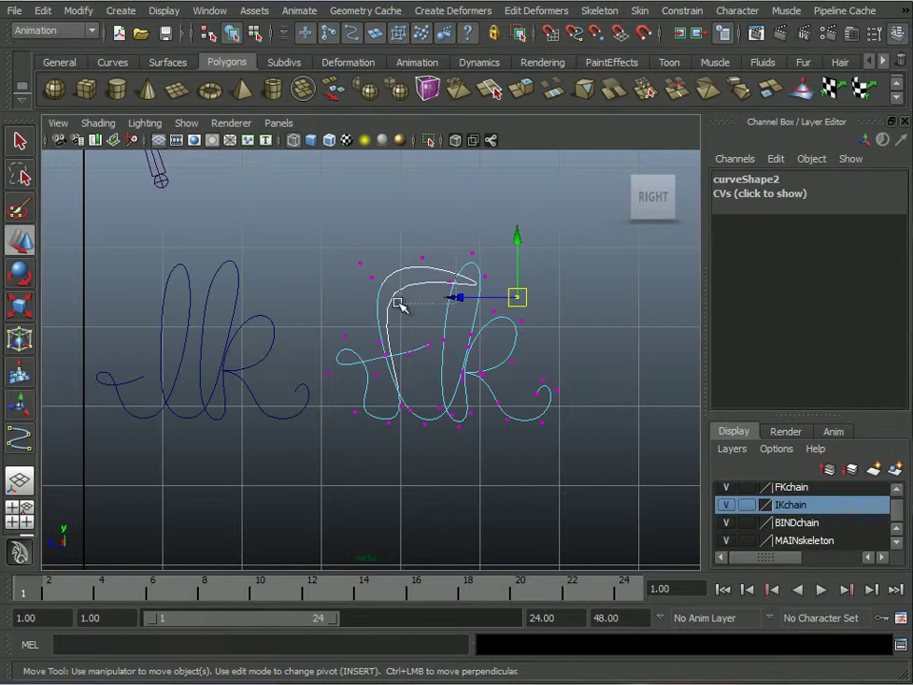
drag(418, 256, 350, 304)
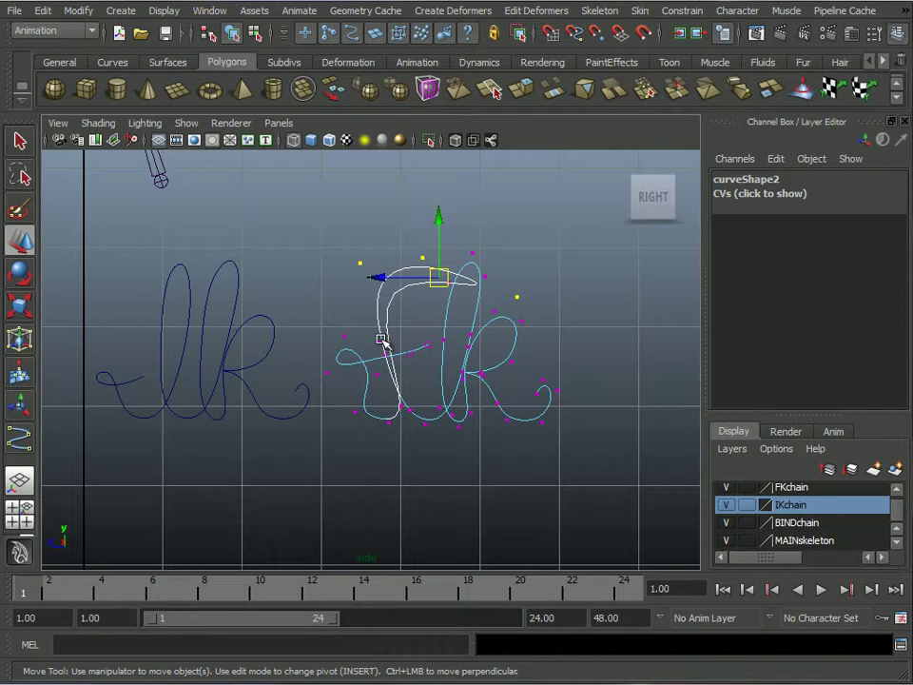
drag(316, 309, 433, 458)
drag(367, 339, 340, 333)
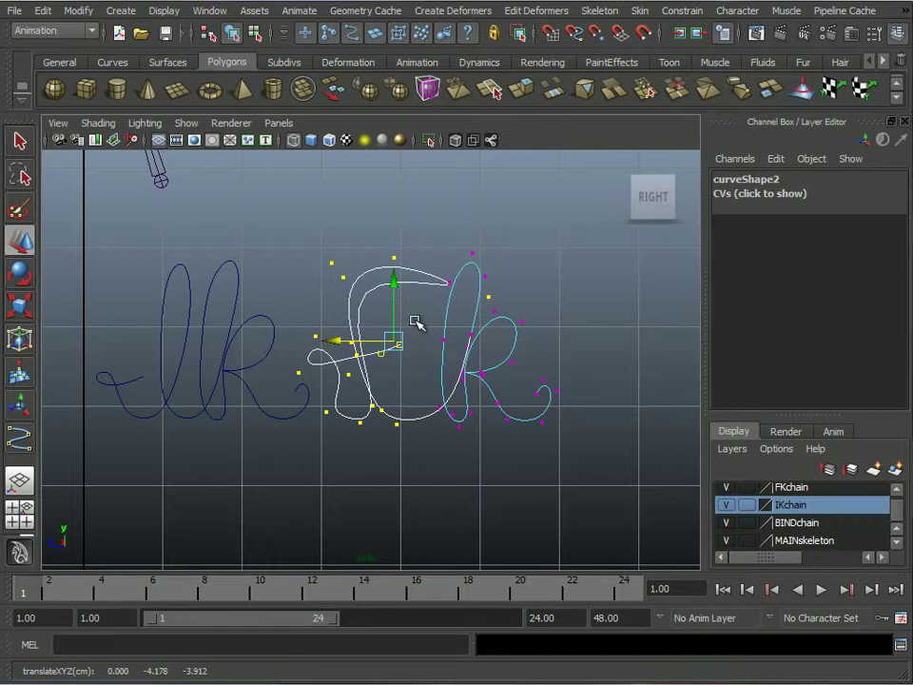
Shift all control vertices of the Fk curve slightly away from the original lettering and return to object selection.
drag(288, 211, 624, 474)
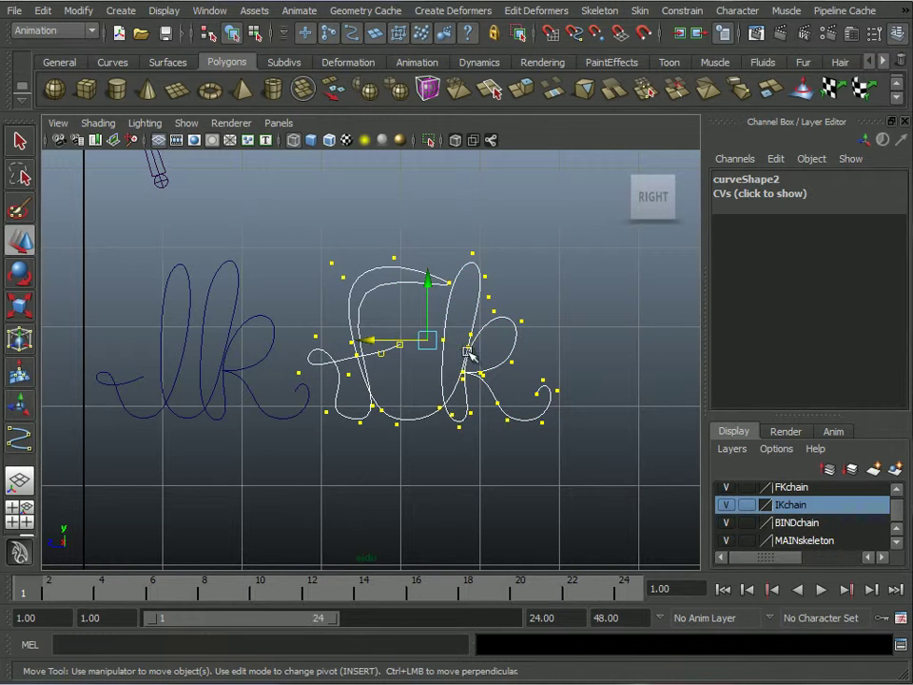
drag(367, 339, 386, 338)
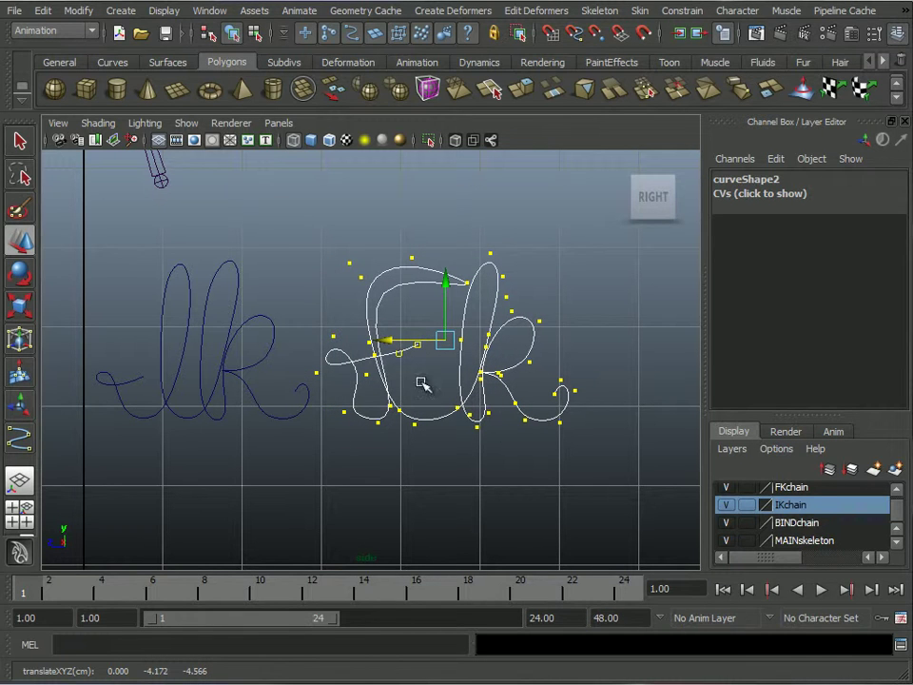
right_drag(494, 319, 536, 296)
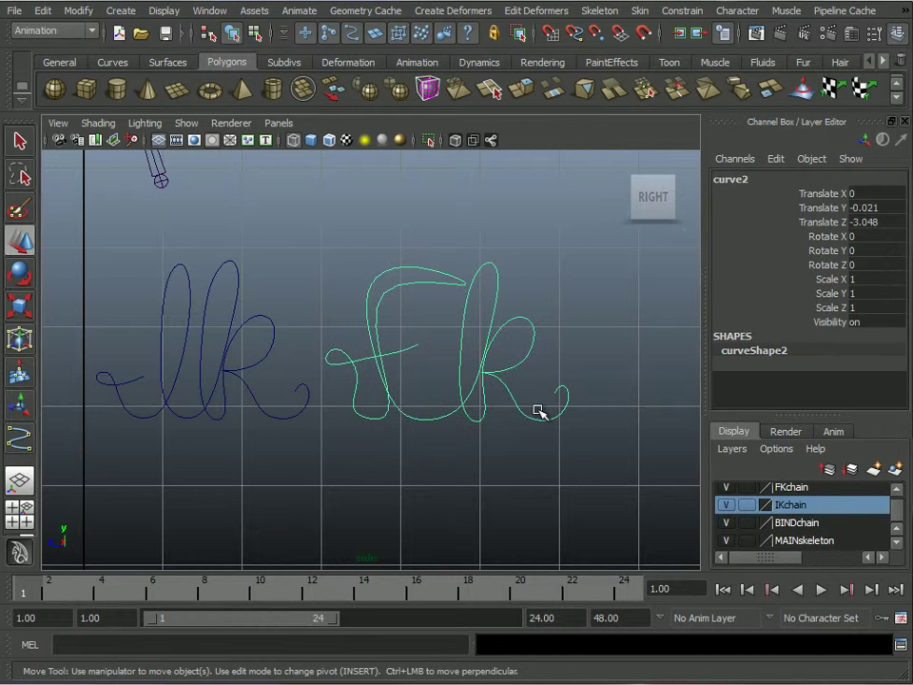
Compare the original Ik curve with the reshaped Fk copy, selecting each in turn.
alt+right_drag(520, 459, 456, 469)
alt+middle_drag(456, 469, 541, 460)
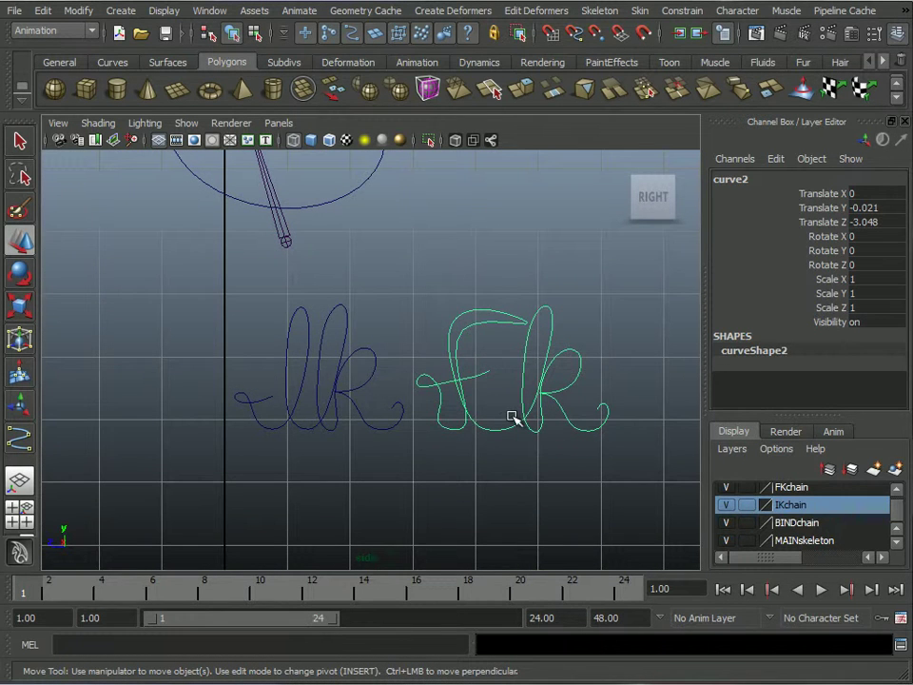
click(362, 322)
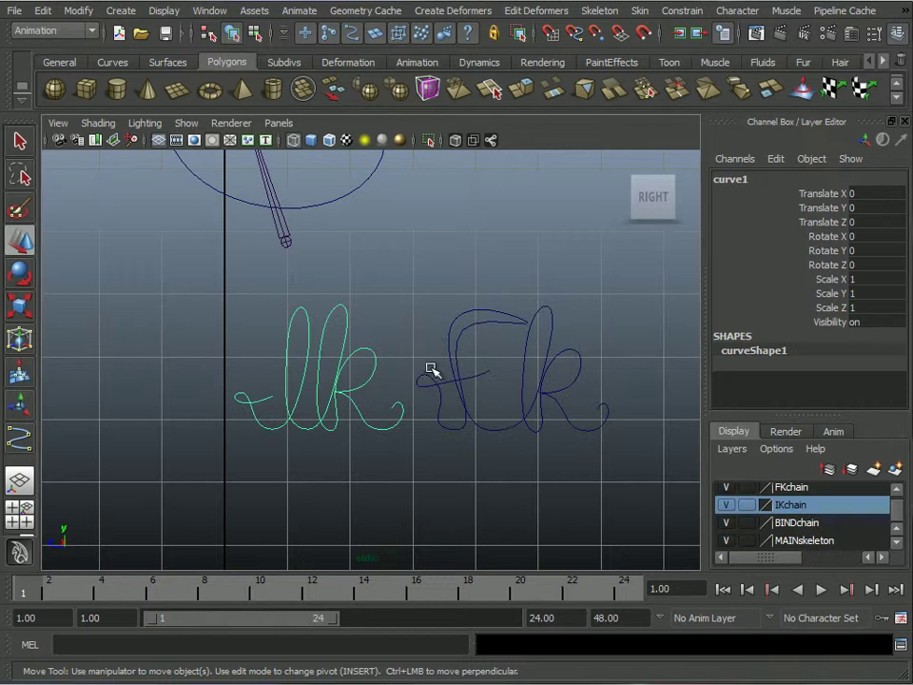
click(550, 338)
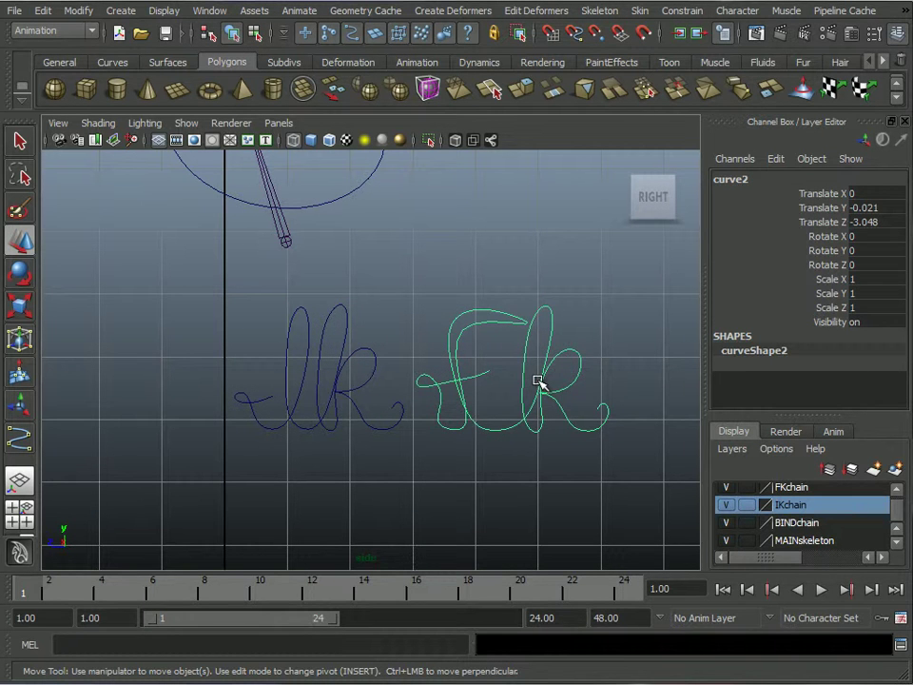
alt+right_drag(526, 430, 500, 424)
alt+middle_drag(499, 423, 518, 412)
alt+right_drag(389, 344, 458, 400)
alt+middle_drag(459, 400, 430, 437)
scroll(399, 371, up, 3)
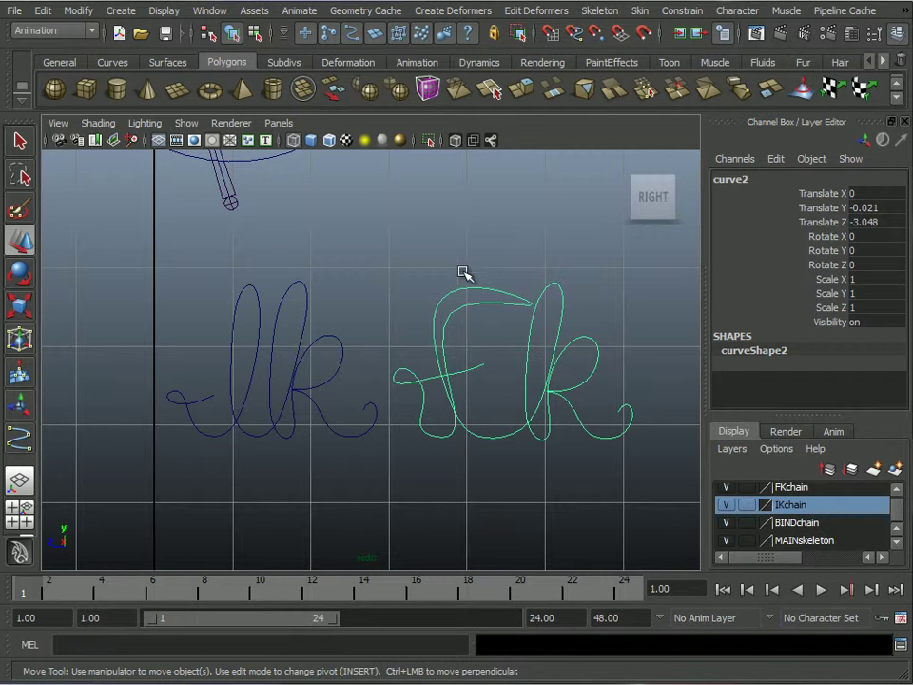
Create a blend shape with the Fk copy as the target and the original Ik curve as the base.
click(283, 315)
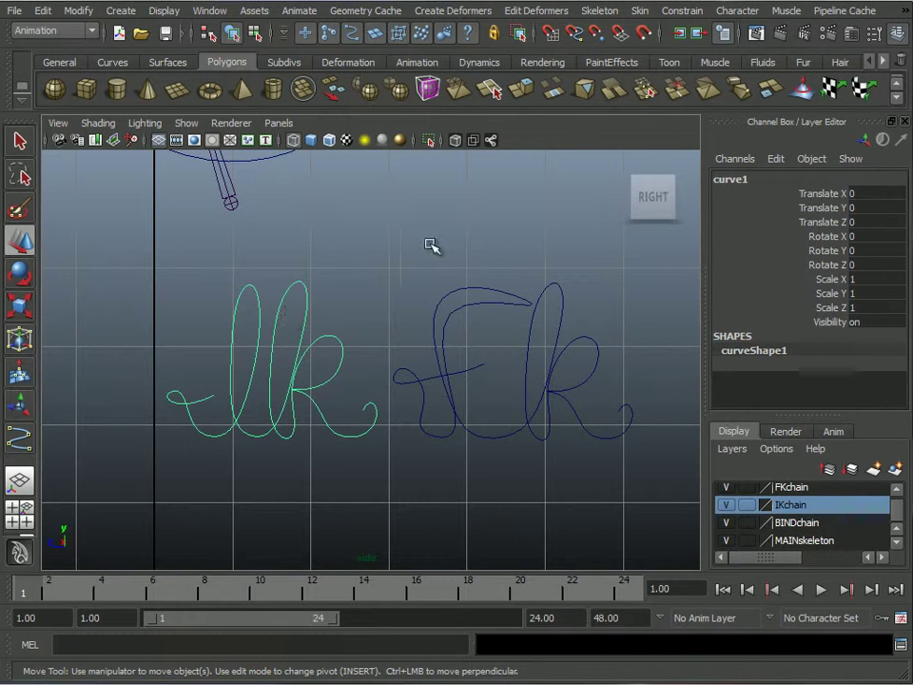
shift+click(508, 340)
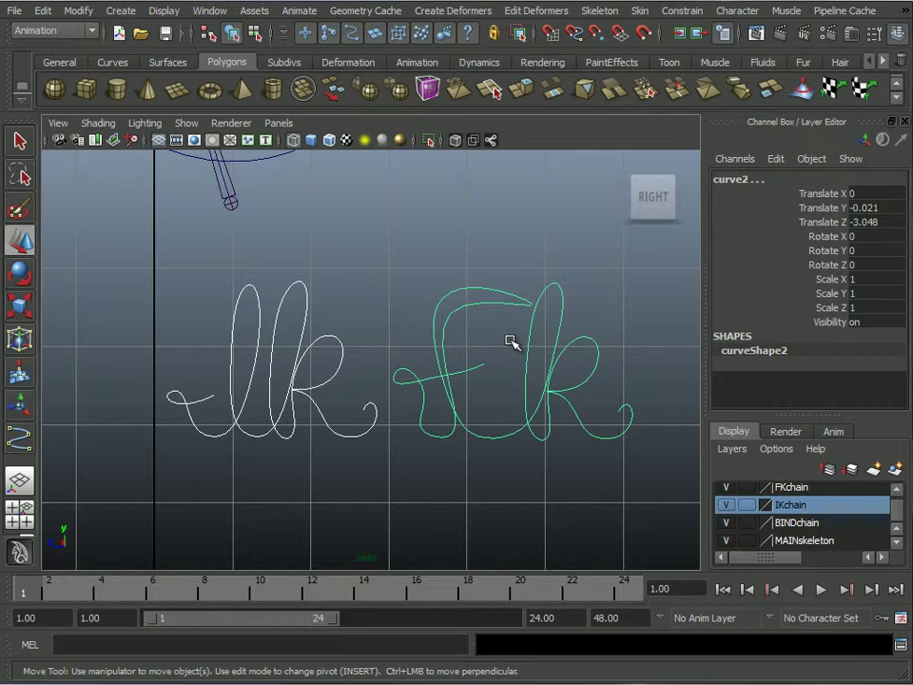
click(479, 310)
shift+click(283, 354)
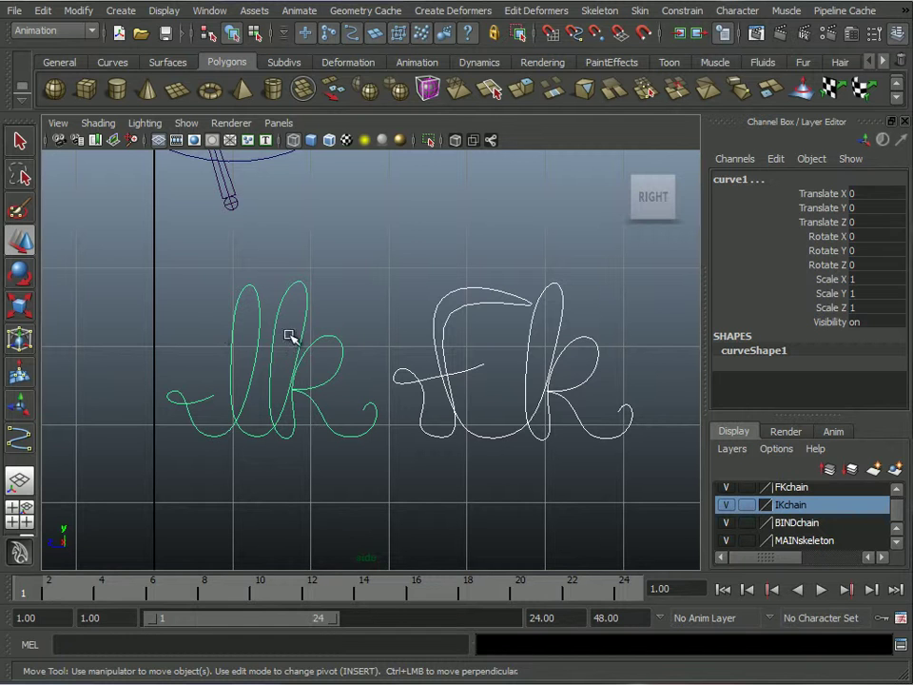
click(48, 32)
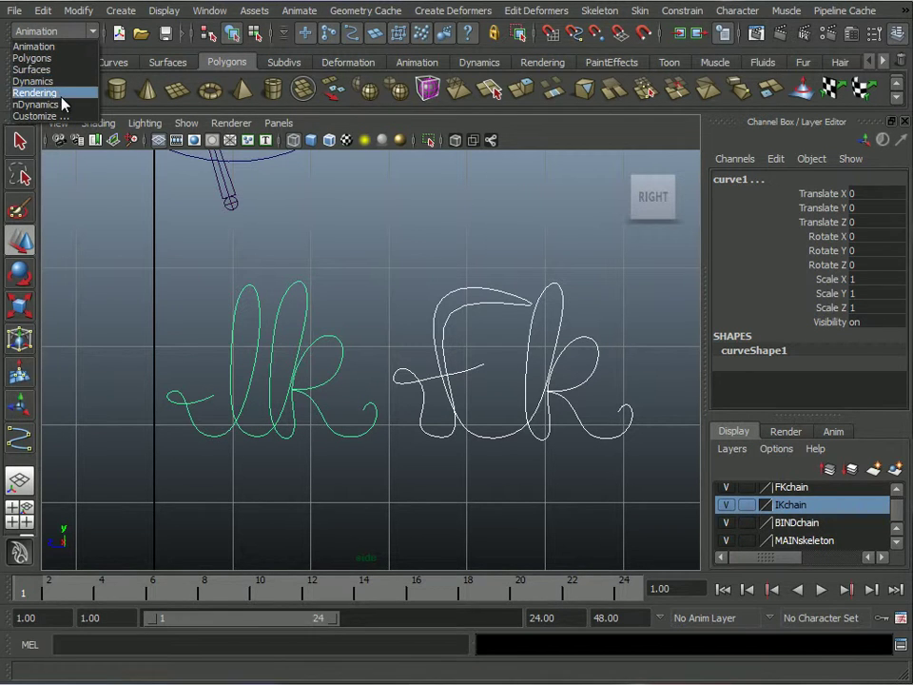
click(56, 48)
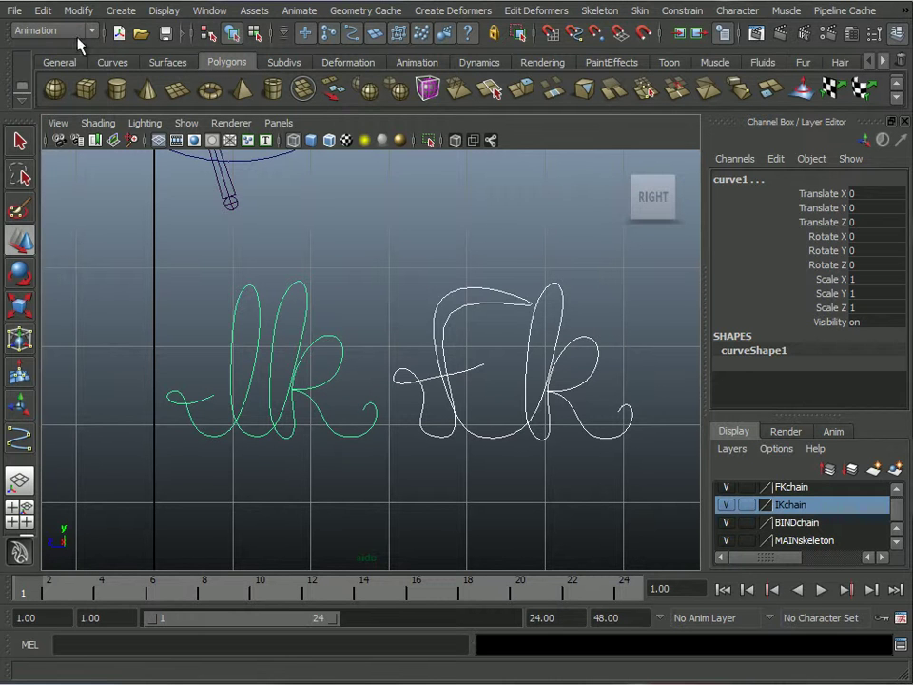
click(465, 11)
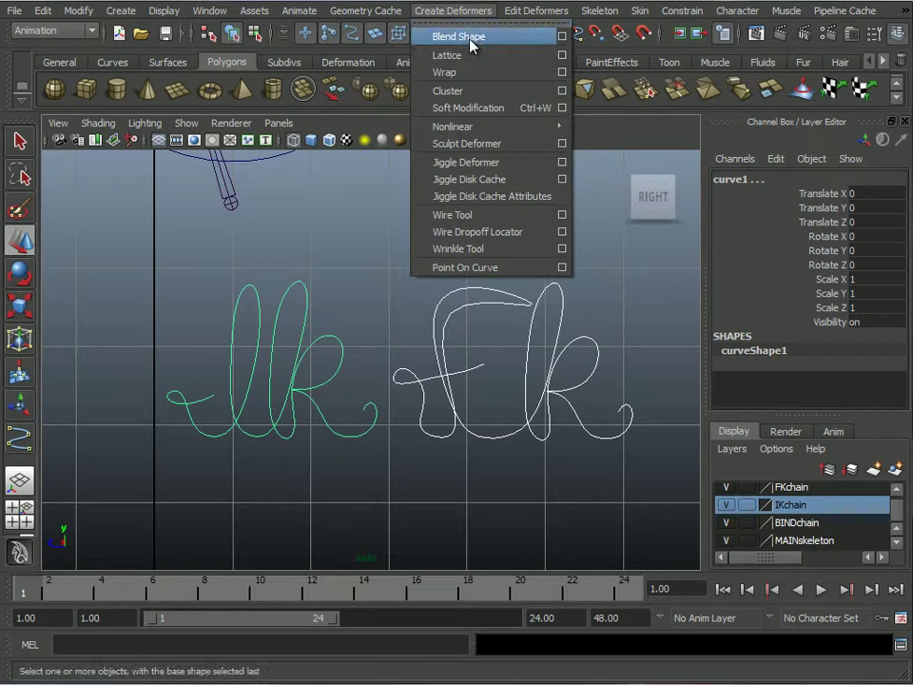
click(479, 37)
Delete the Fk target curve, leaving only the original lettering curve.
alt+middle_drag(523, 442, 501, 414)
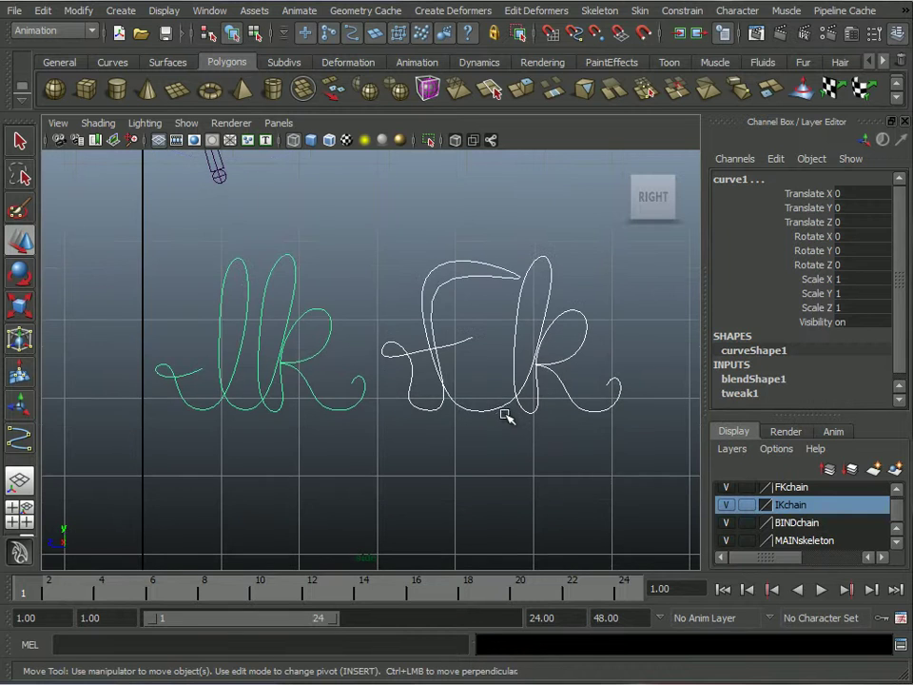
click(520, 332)
key(Delete)
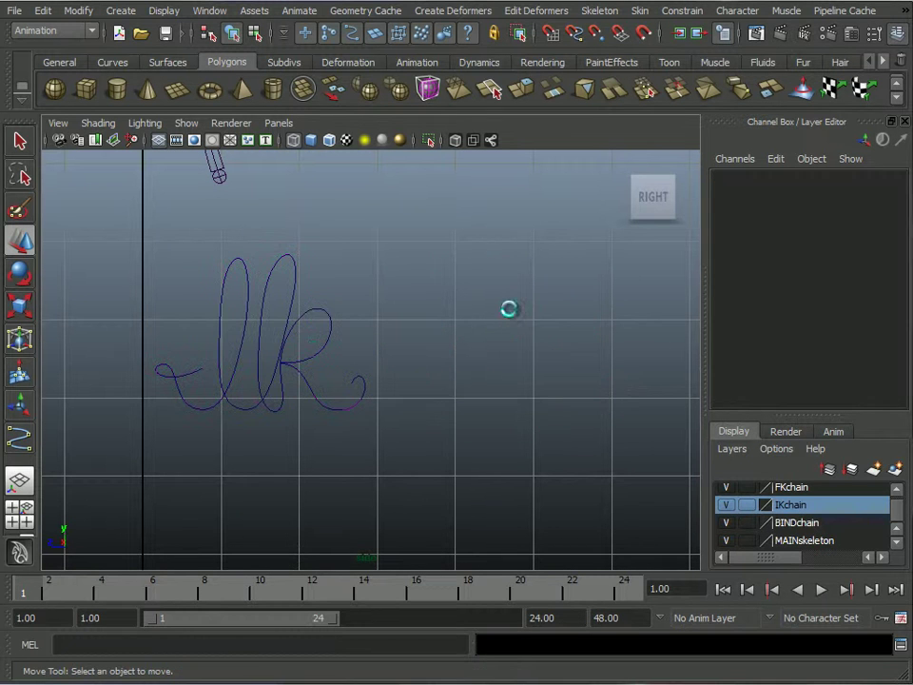
Set the curve2 weight of the lettering curve's blendShape1 to 1 to morph it from Ik to Fk.
click(287, 267)
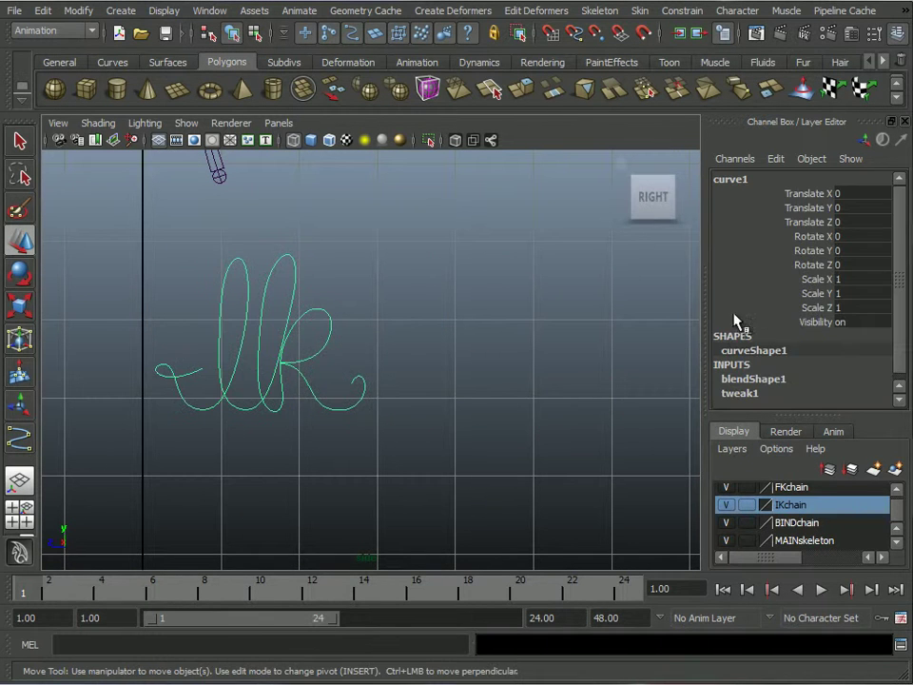
click(769, 381)
click(816, 400)
middle_drag(428, 285, 458, 277)
alt+right_drag(525, 362, 456, 316)
alt+middle_drag(457, 316, 540, 350)
alt+right_drag(556, 367, 492, 342)
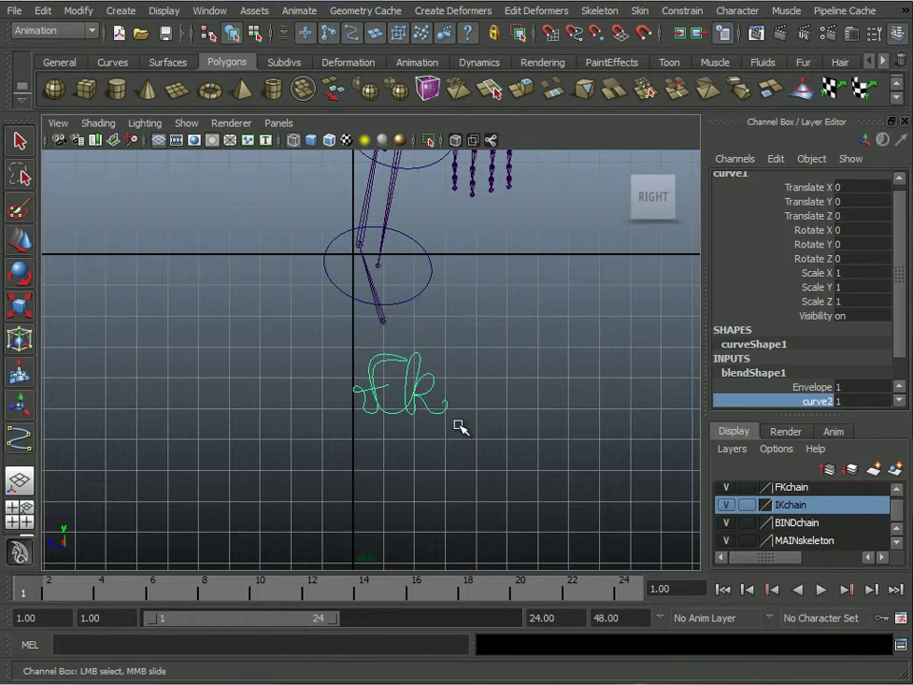
Examine the morphed curve's control vertices and its pivot position relative to the skeleton in the side view.
right_drag(417, 383, 362, 382)
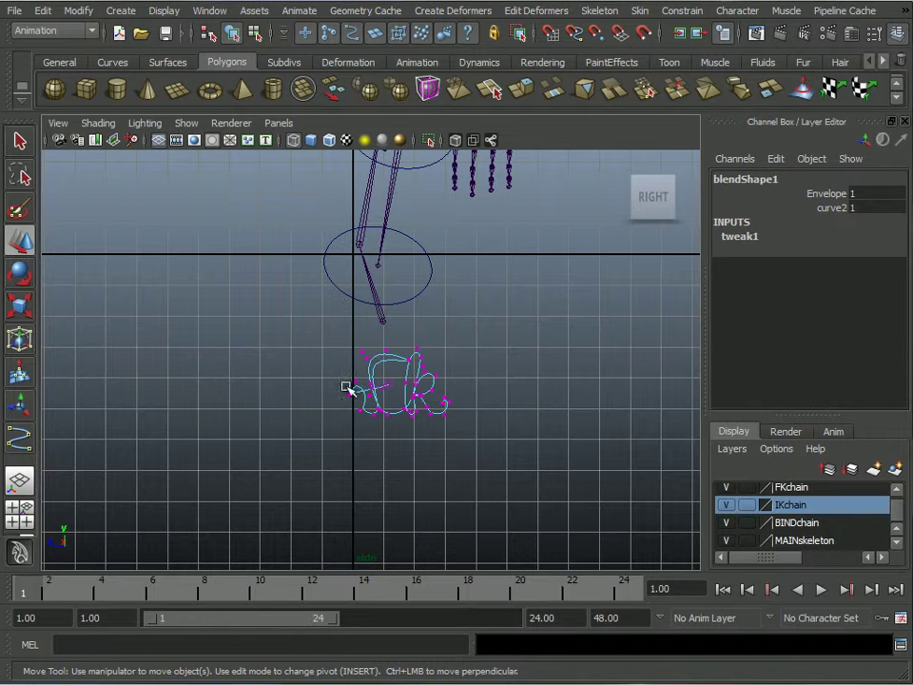
drag(416, 393, 421, 362)
right_drag(395, 359, 414, 356)
click(414, 400)
alt+right_drag(462, 304, 552, 418)
alt+middle_drag(544, 466, 483, 426)
alt+middle_drag(483, 349, 530, 402)
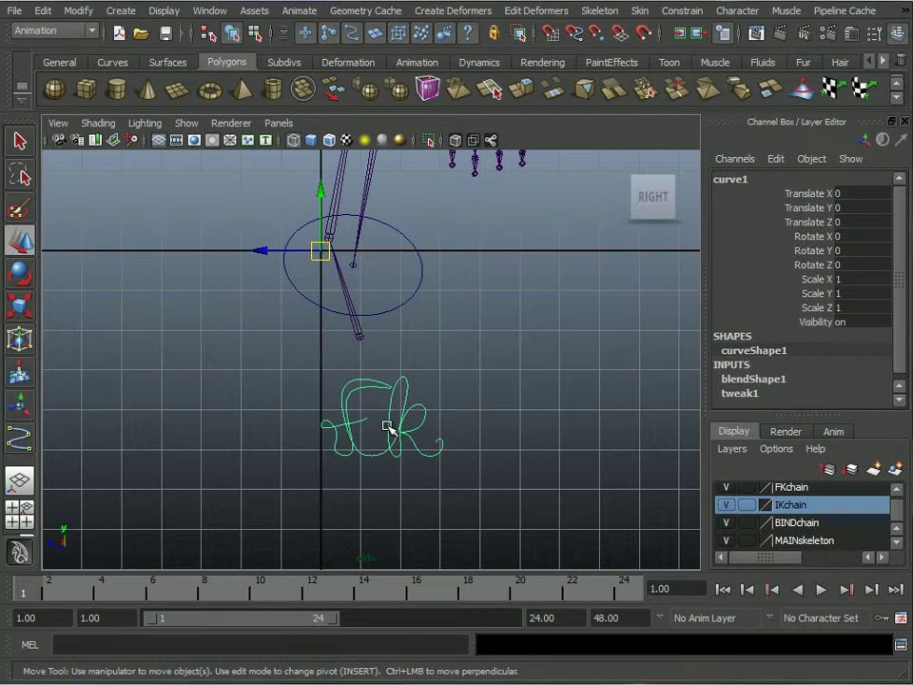
alt+middle_drag(409, 404, 409, 440)
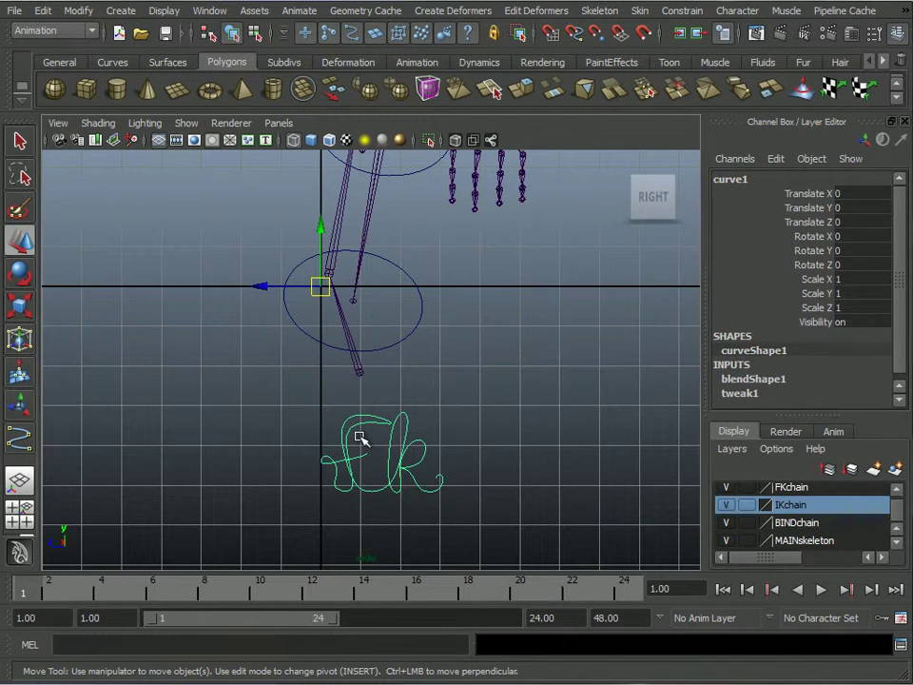
Move the lettering curve in the side view to about Translate Y 4.21 and Translate Z 1.411, and group it.
drag(319, 284, 275, 122)
alt+middle_drag(479, 314, 491, 374)
alt+right_drag(433, 365, 536, 382)
alt+middle_drag(536, 382, 546, 418)
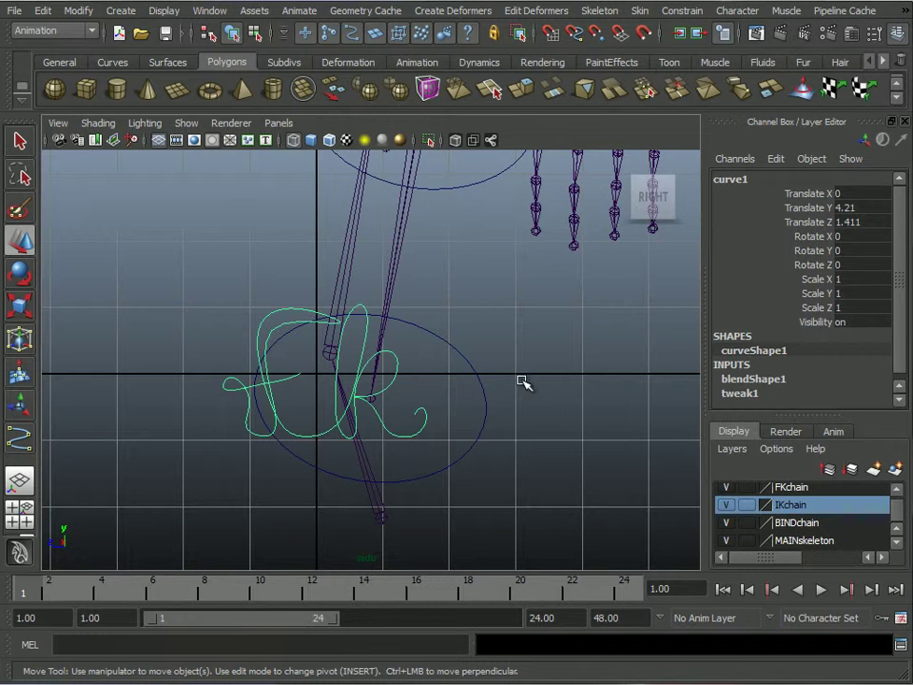
key(ctrl+g)
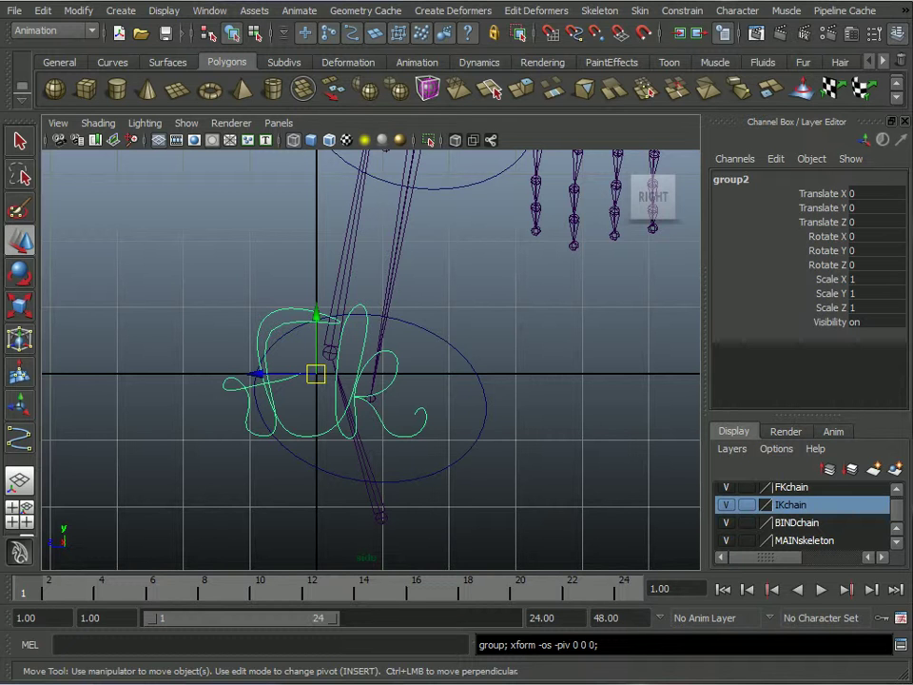
Bring up the Outliner and open the name of group1 for editing.
key(alt+Tab)
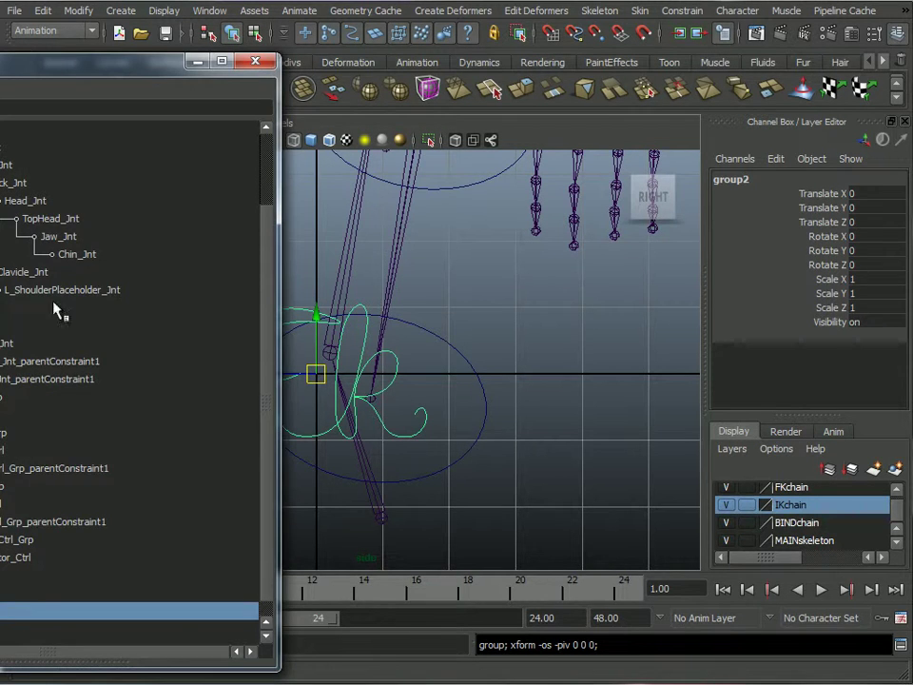
drag(20, 55, 476, 19)
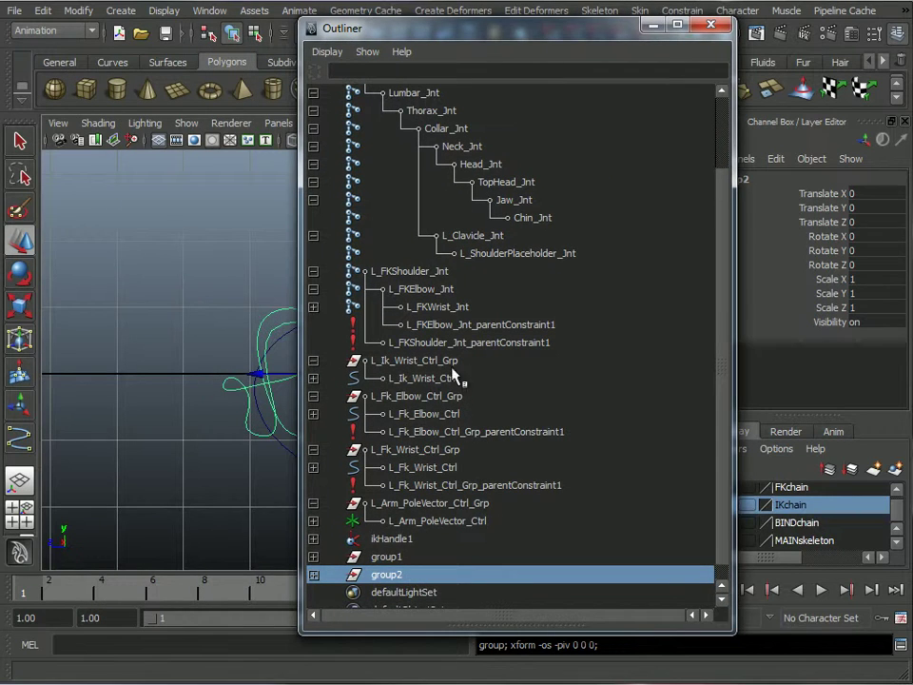
click(386, 556)
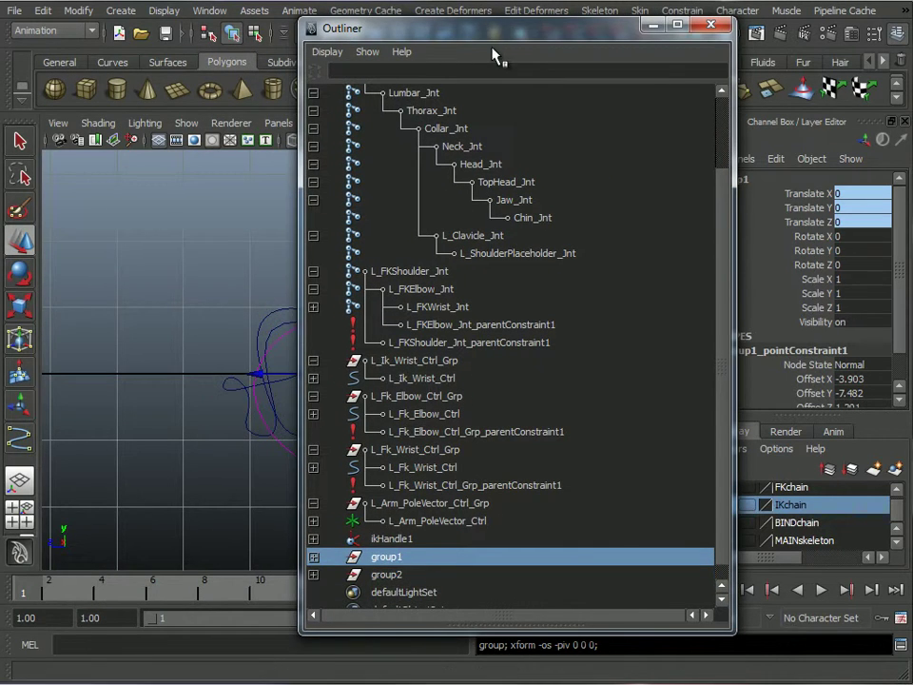
drag(505, 45, 300, 48)
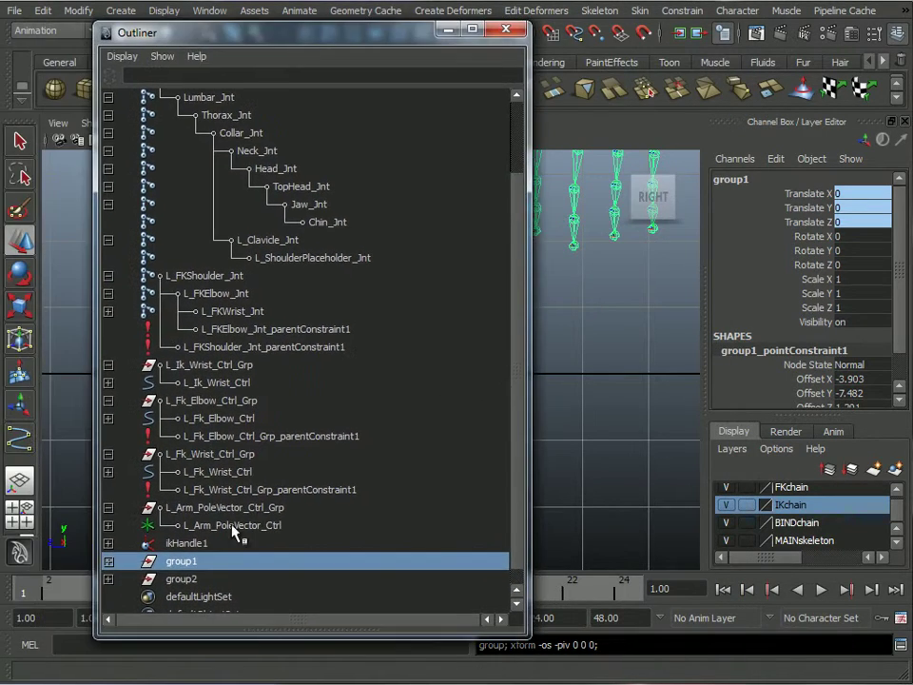
double_click(181, 562)
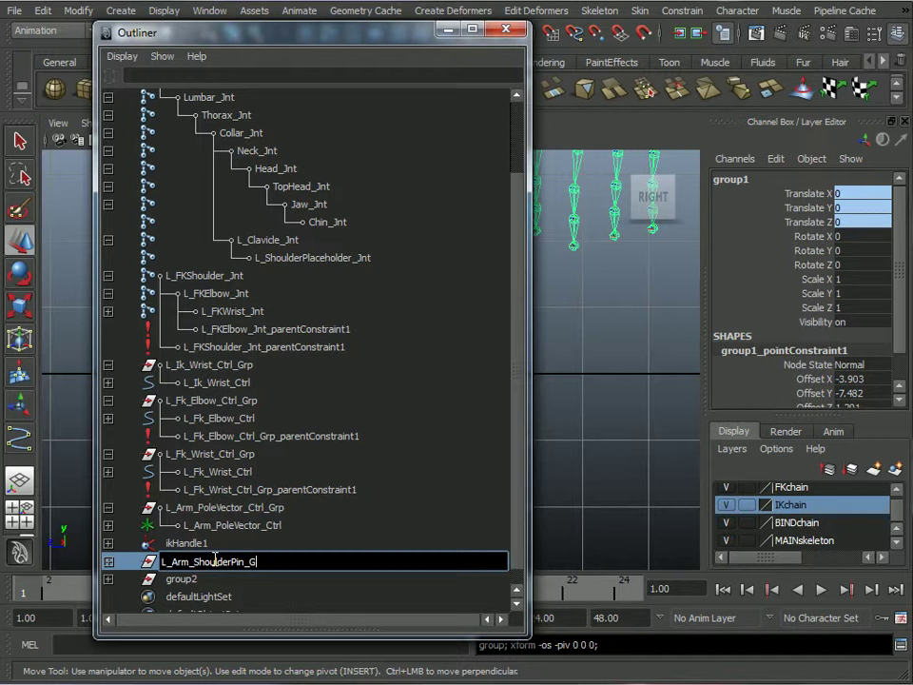
Name group1 L_Arm_ShoulderPin_Grp, and select group2 with the Outliner moved clear of the viewport.
key(Return)
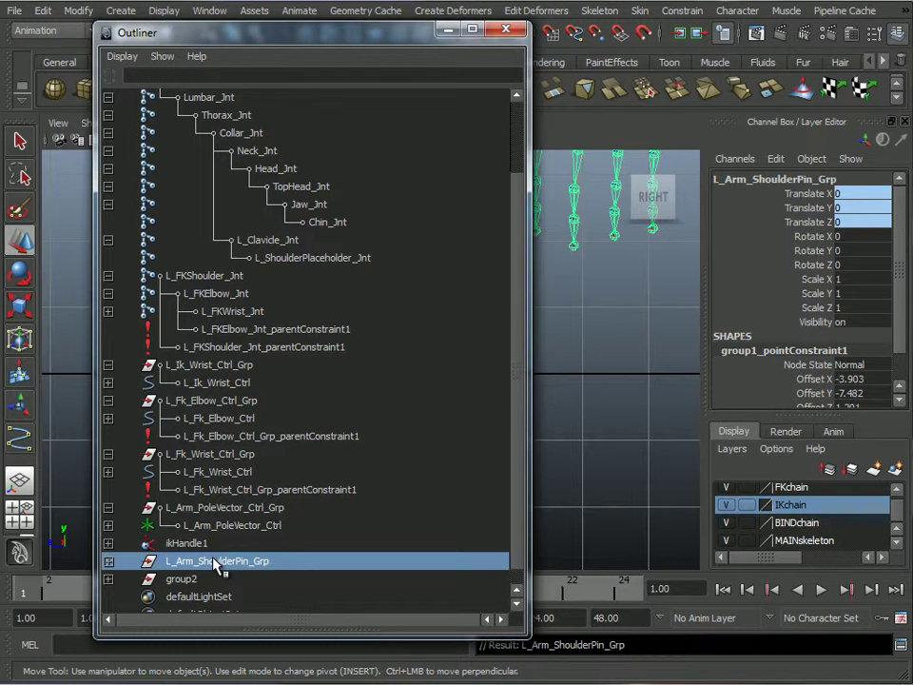
click(189, 581)
drag(323, 34, 909, 22)
alt+middle_drag(444, 448, 384, 413)
alt+right_drag(450, 421, 371, 372)
alt+drag(371, 373, 404, 353)
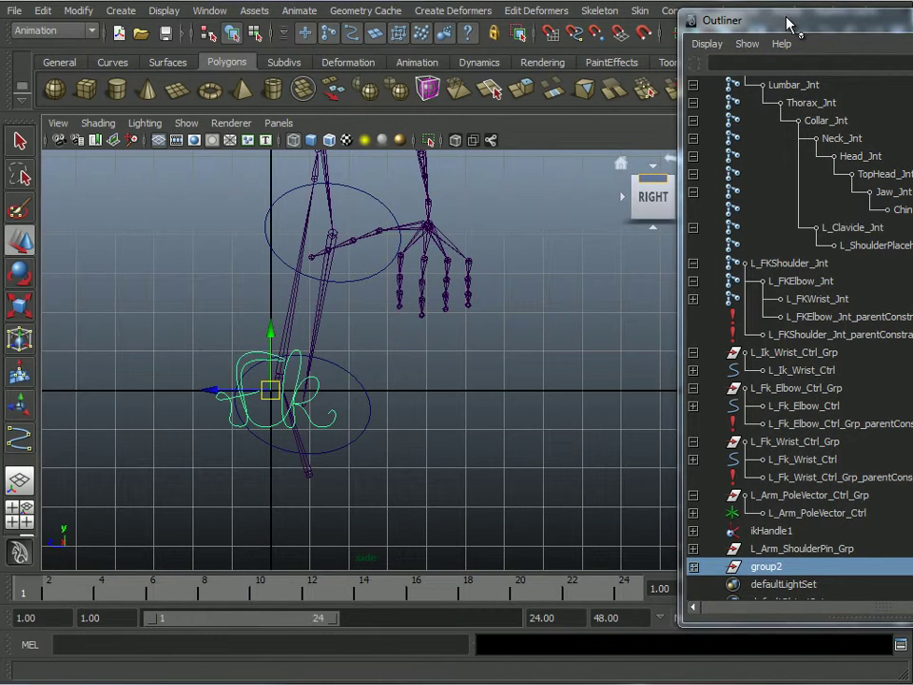
drag(797, 31, 832, 15)
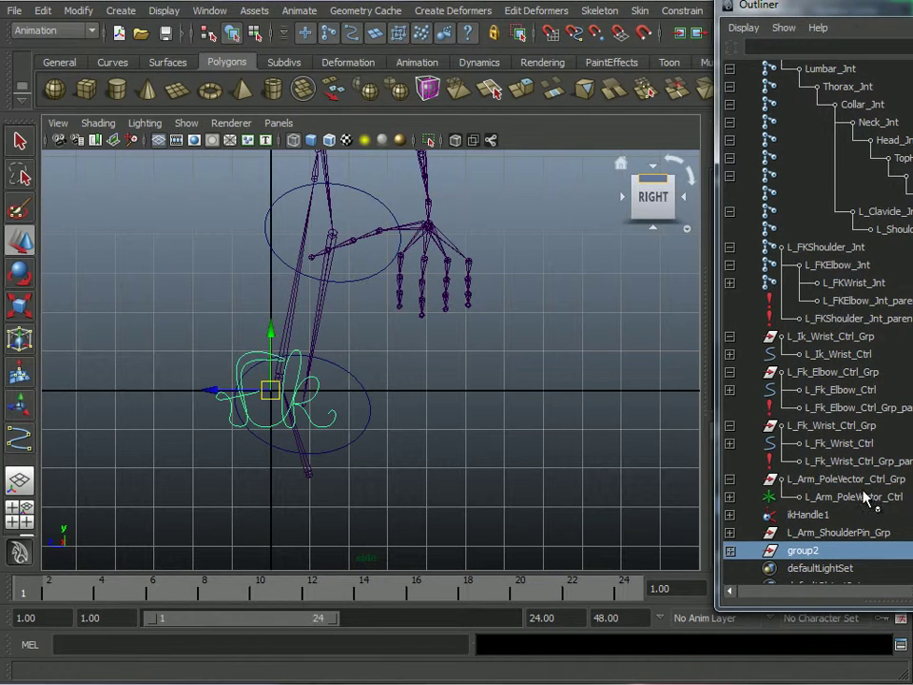
Rename group2, the lettering curve's parent group, as IKFK_Ctrl_Grp.
double_click(803, 552)
click(822, 548)
drag(823, 554, 782, 561)
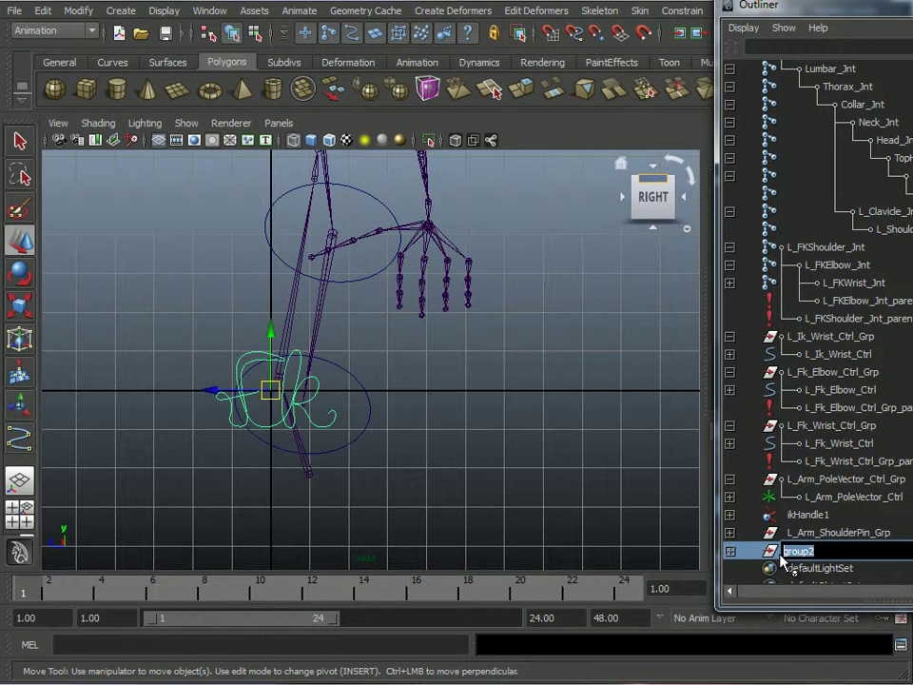
text(IKFK_Ctrl_Grp)
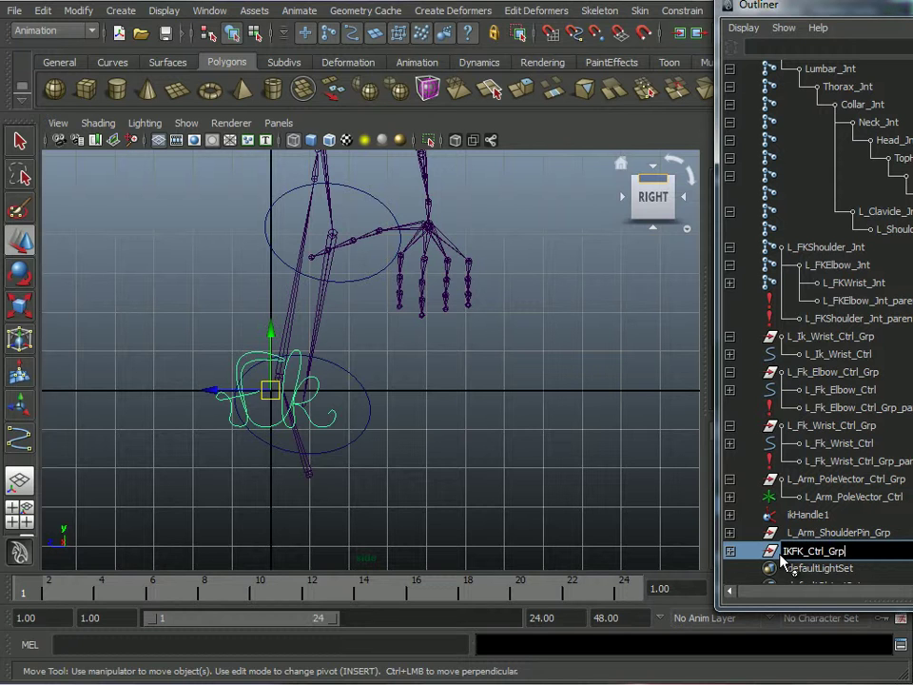
key(Return)
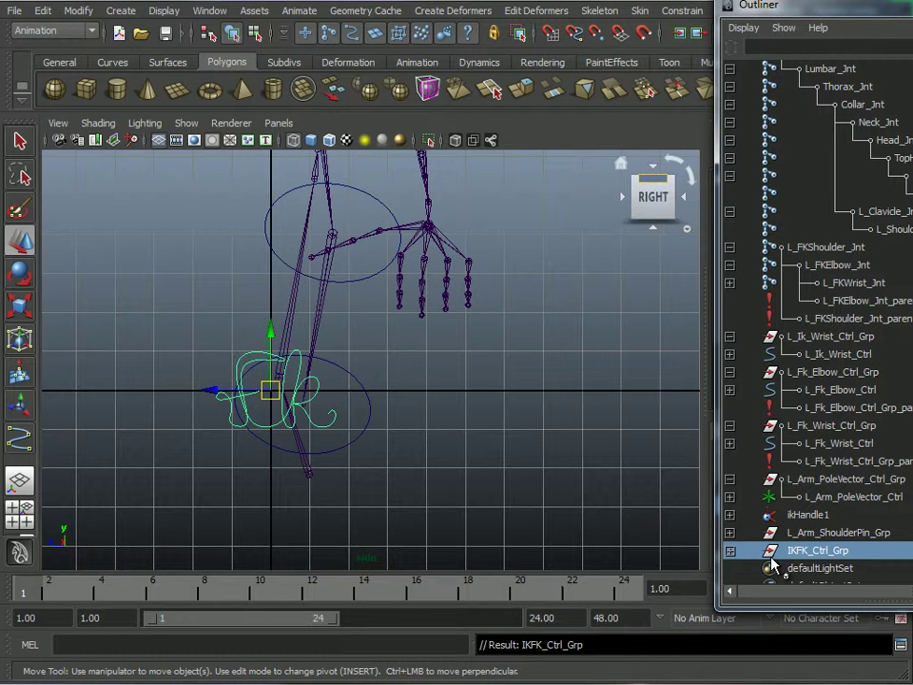
Expand IKFK_Ctrl_Grp and rename its child curve1 as IKFK_Ctrl.
click(729, 551)
click(820, 569)
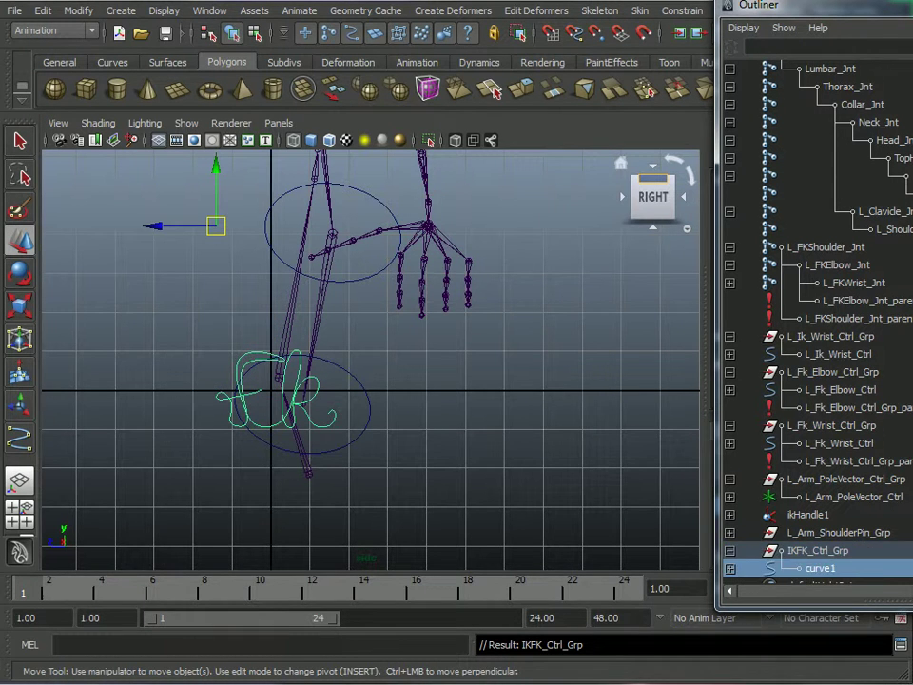
scroll(837, 566, down, 2)
double_click(841, 534)
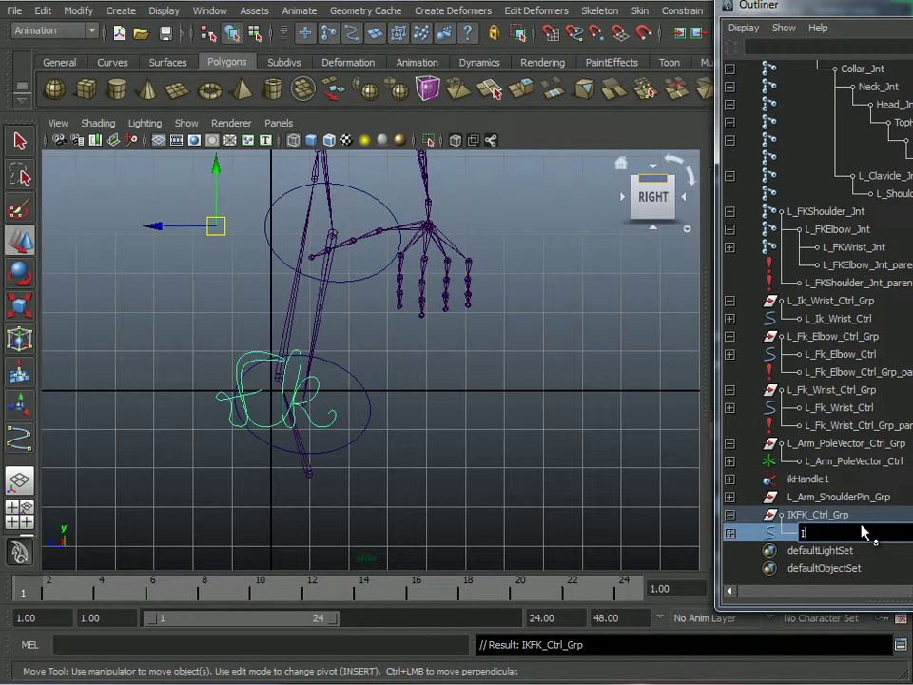
text(IKFK_Ctrl)
key(Return)
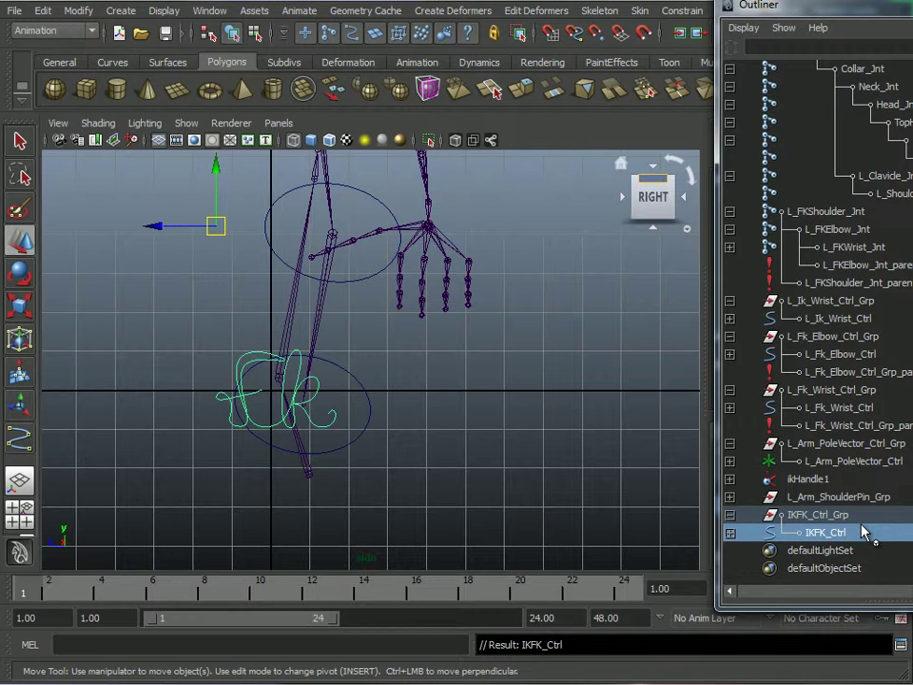
Examine the pivot of IKFK_Ctrl_Grp and the lettering against the skeleton in the side and perspective views.
scroll(474, 350, down, 3)
alt+middle_drag(474, 350, 435, 449)
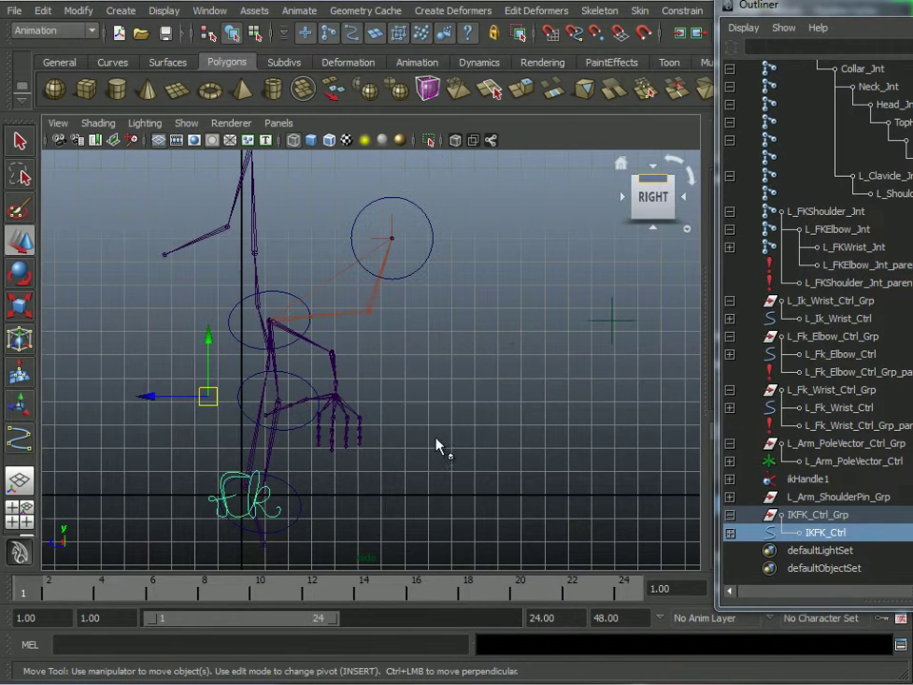
click(799, 516)
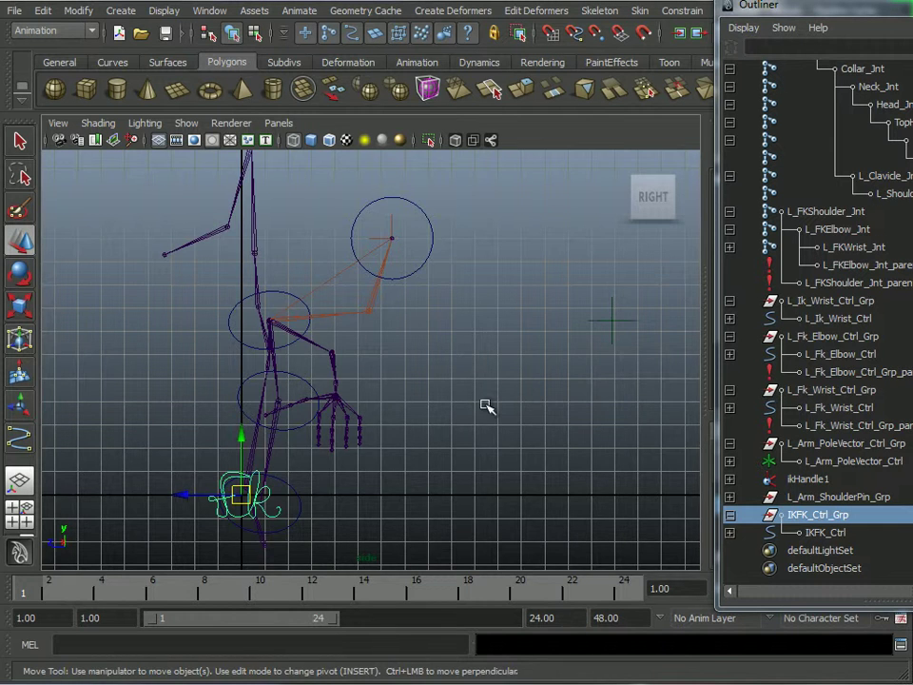
alt+middle_drag(486, 406, 491, 379)
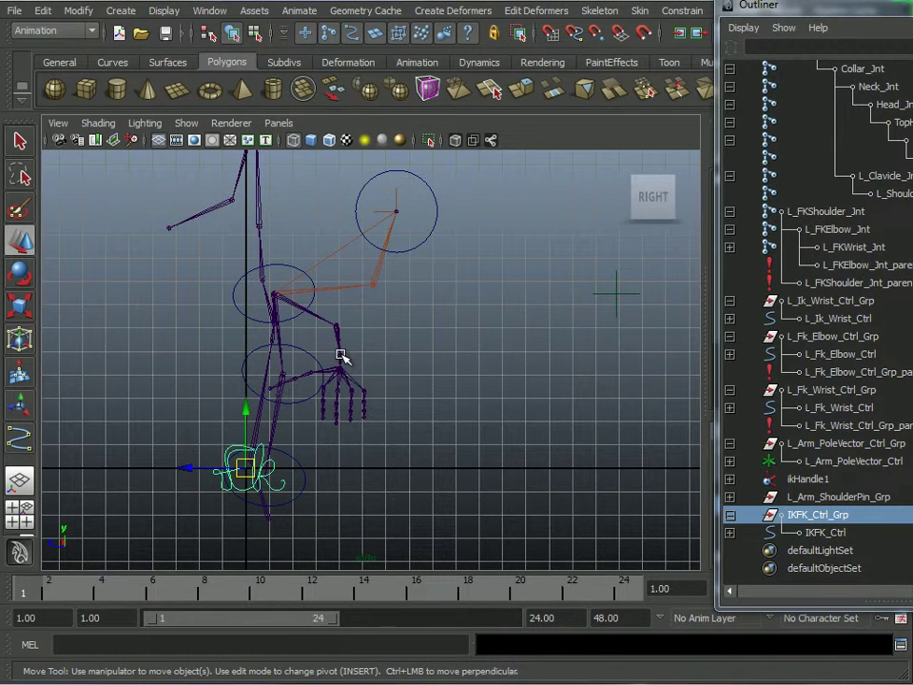
key(space)
key(space)
alt+drag(410, 310, 487, 363)
alt+right_drag(487, 363, 469, 398)
alt+drag(469, 397, 393, 391)
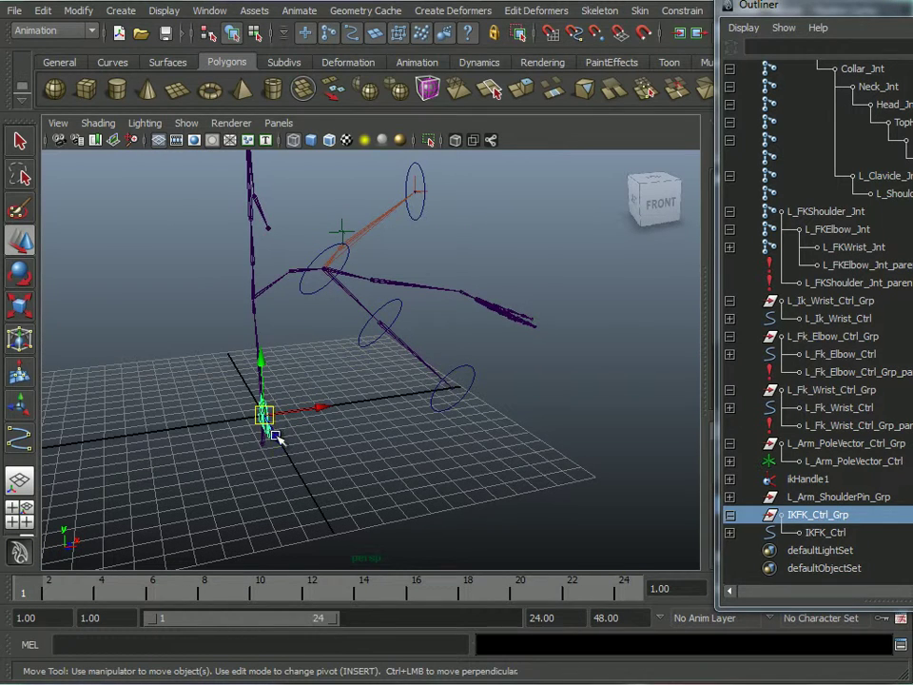
Turn IKFK_Ctrl about its Y axis to face the opposite side and move it to about Translate Z -1.384.
click(813, 533)
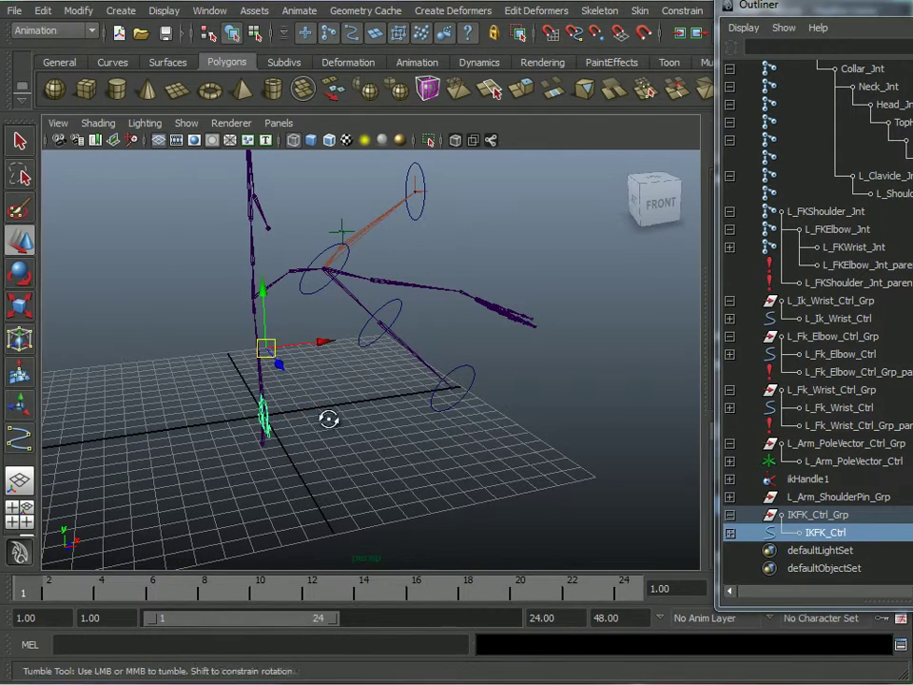
alt+drag(319, 419, 401, 432)
key(e)
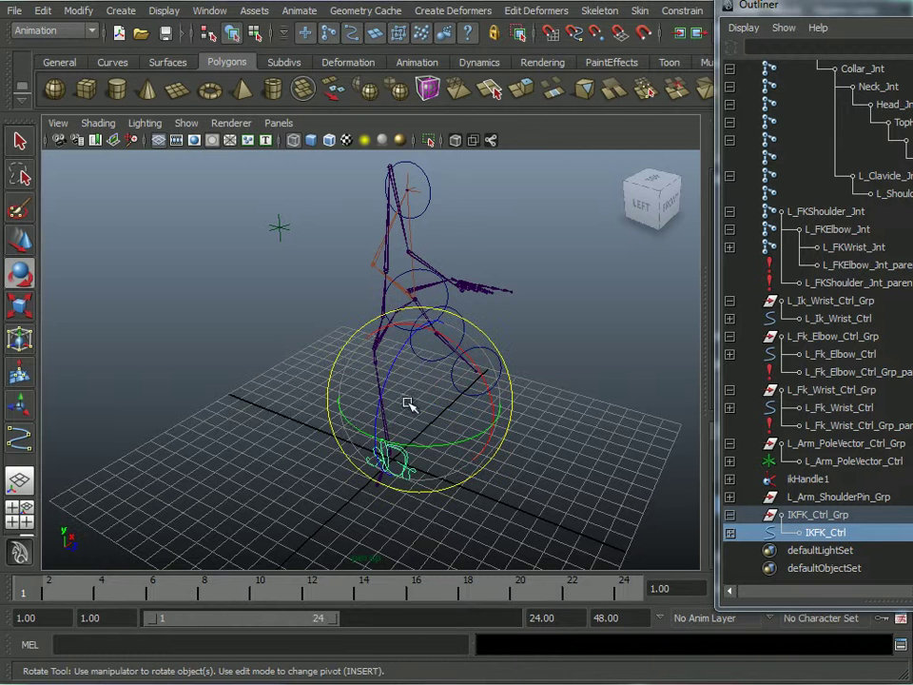
drag(344, 419, 594, 434)
drag(822, 6, 773, 60)
alt+middle_drag(547, 491, 471, 419)
alt+drag(412, 406, 460, 424)
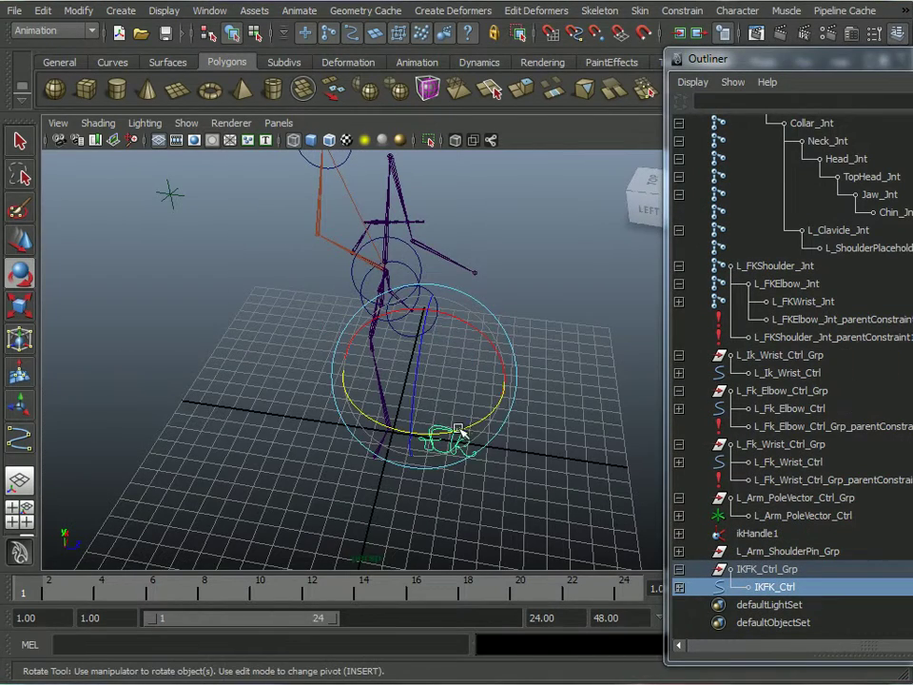
key(w)
drag(373, 368, 320, 344)
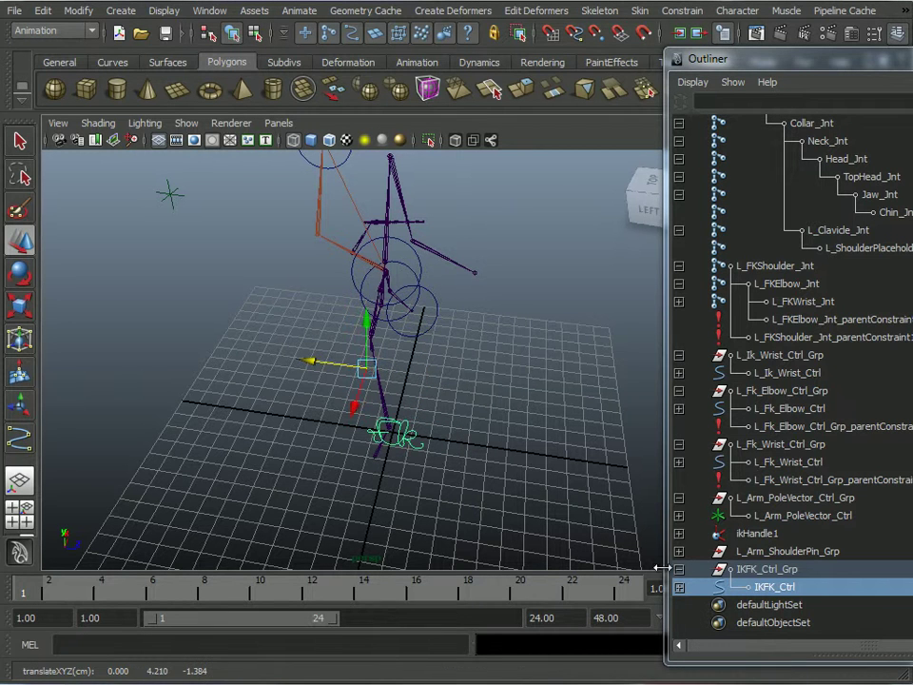
Turn on point snapping and snap IKFK_Ctrl_Grp along Z to the outstretched arm's wrist joint, at about Translate Z -4.041.
click(724, 568)
alt+drag(456, 415, 373, 403)
alt+middle_drag(373, 403, 458, 460)
alt+drag(422, 436, 419, 472)
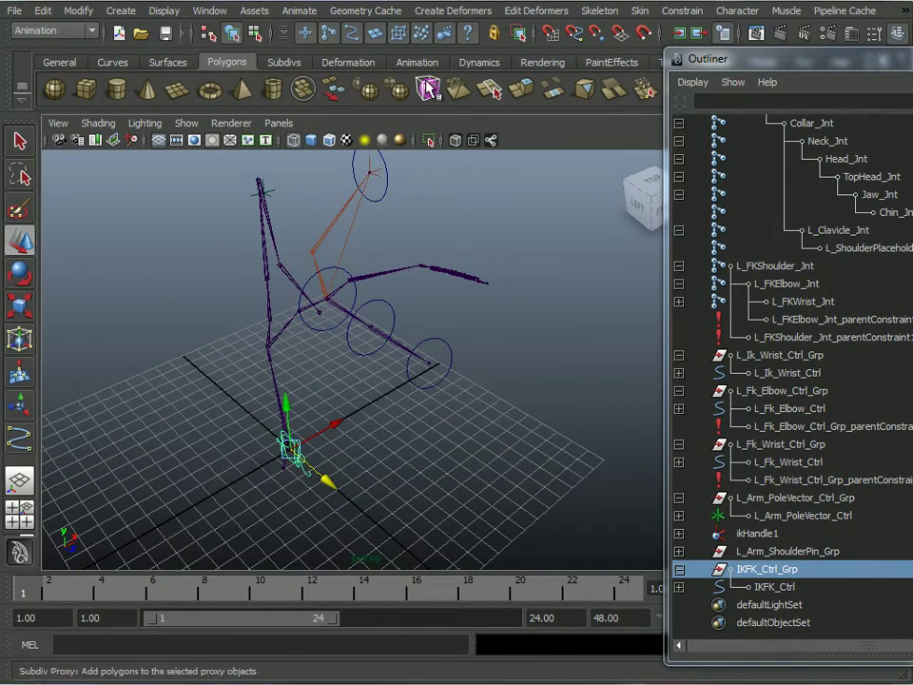
click(596, 33)
alt+right_drag(418, 319, 546, 230)
alt+middle_drag(546, 230, 512, 306)
middle_drag(446, 229, 443, 236)
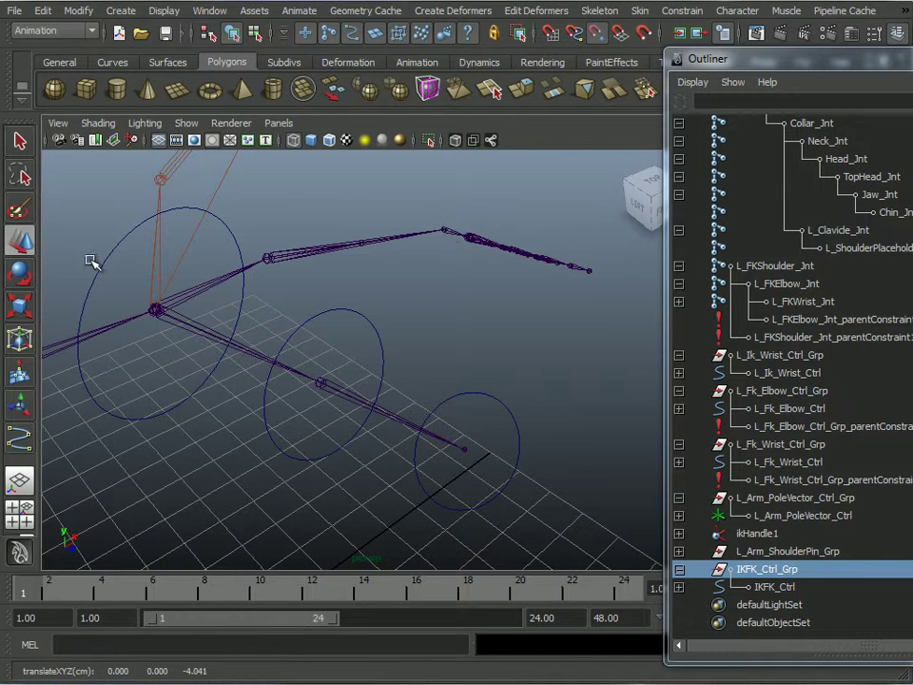
Snap IKFK_Ctrl_Grp fully onto the wrist joint of the outstretched arm.
alt+drag(448, 232, 426, 332)
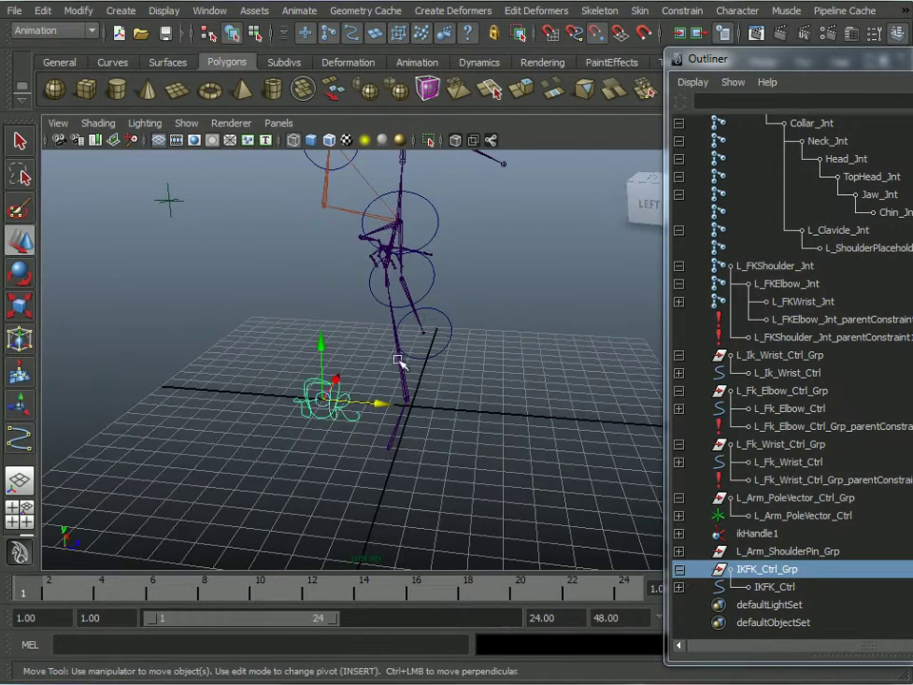
alt+drag(255, 300, 417, 289)
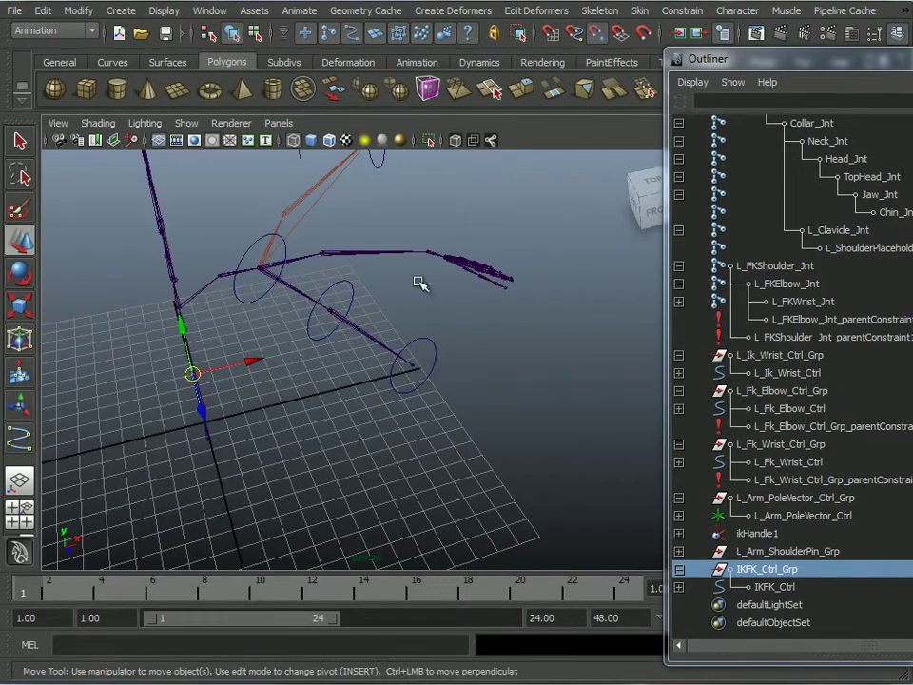
click(425, 250)
alt+drag(499, 330, 510, 285)
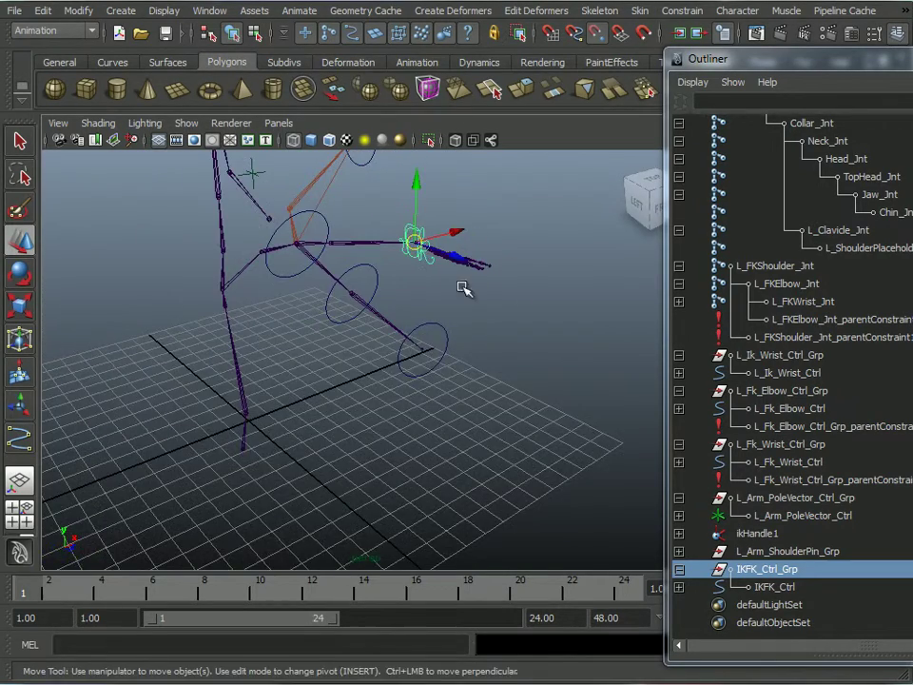
Raise IKFK_Ctrl_Grp above the wrist joint to about Translate Y 7.085.
alt+drag(431, 280, 513, 408)
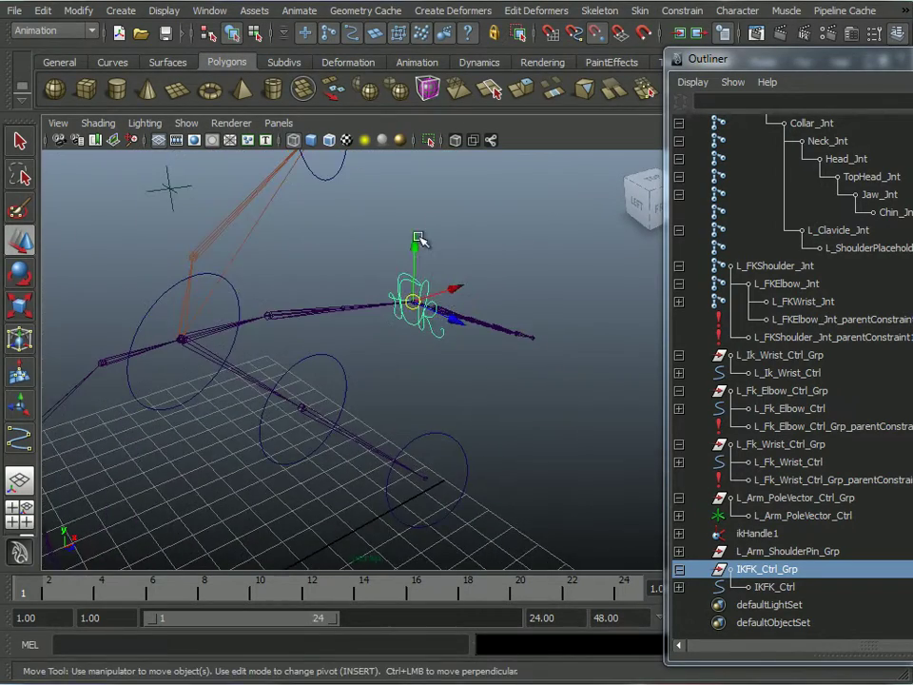
drag(418, 241, 418, 178)
alt+drag(444, 251, 438, 321)
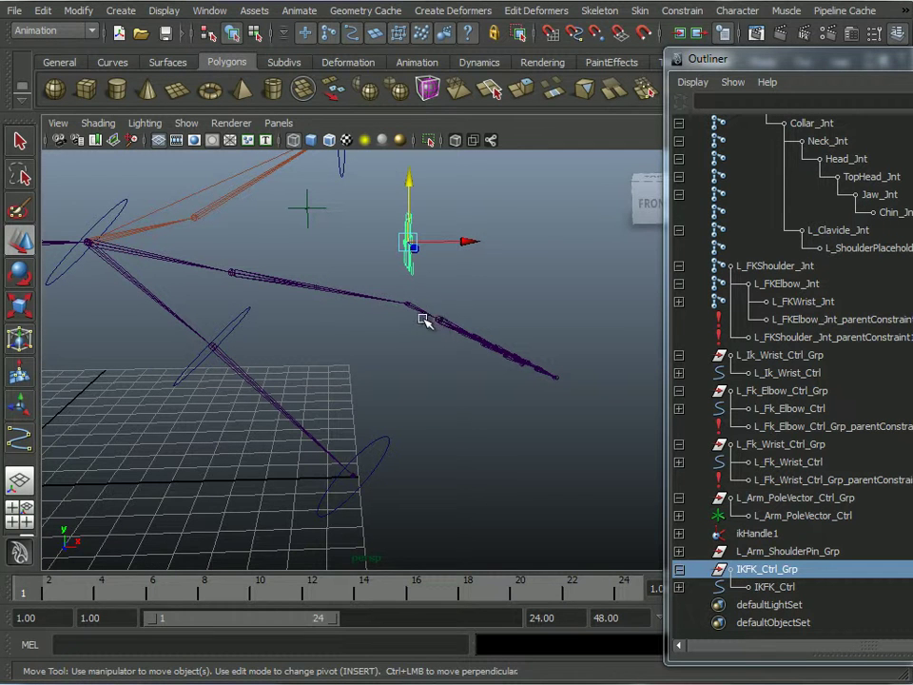
alt+drag(413, 345, 426, 352)
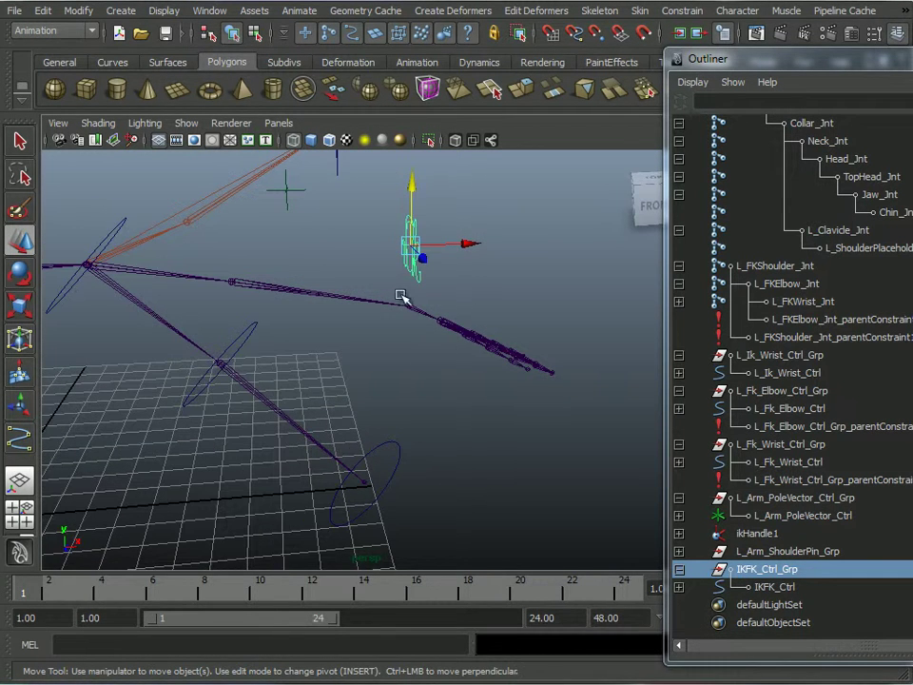
alt+drag(359, 293, 438, 325)
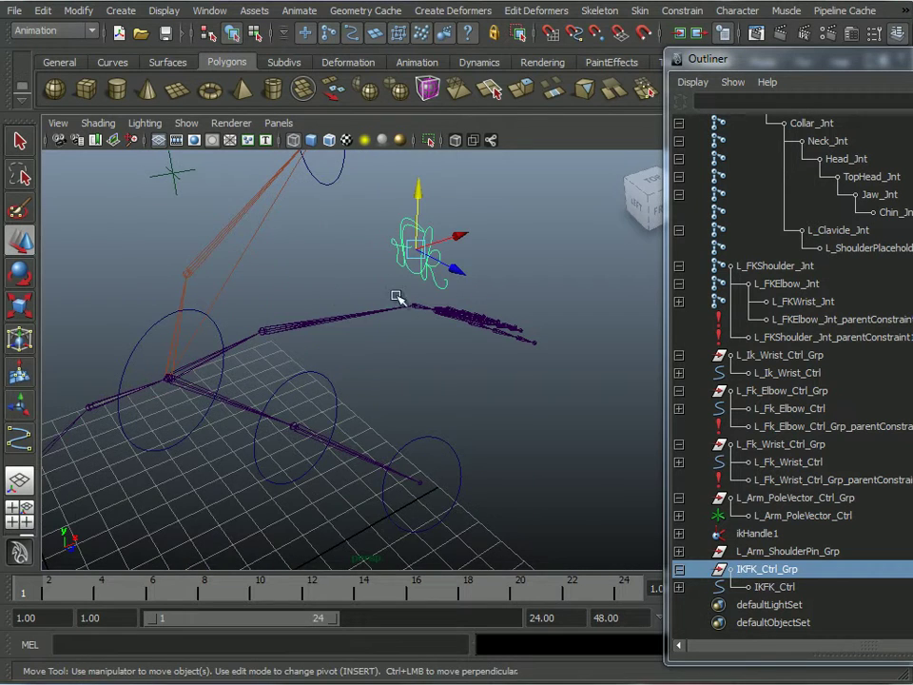
alt+drag(431, 376, 367, 377)
alt+drag(420, 335, 116, 194)
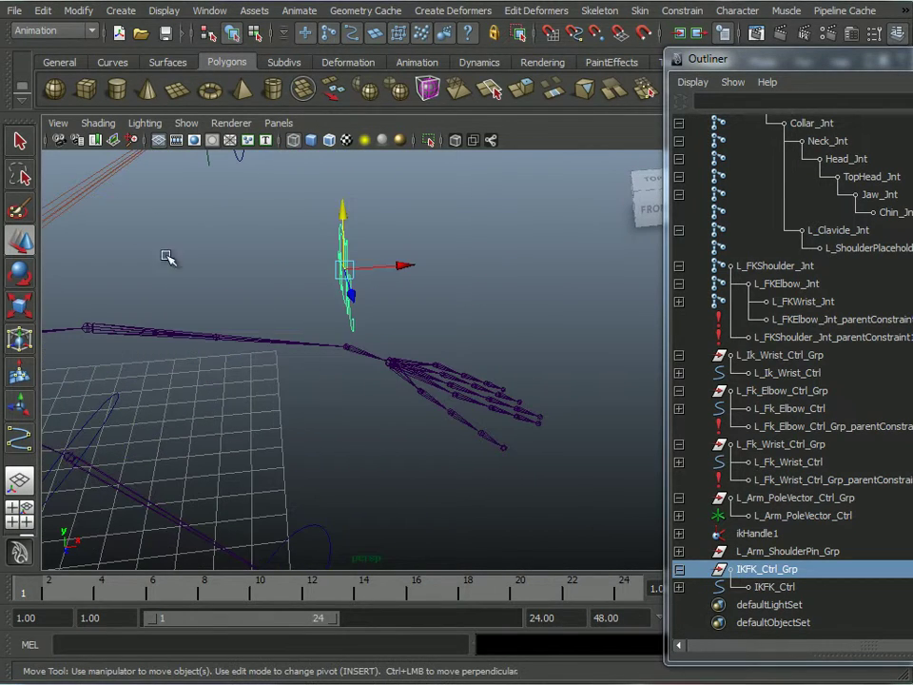
alt+drag(283, 369, 294, 355)
Rotate IKFK_Ctrl_Grp above the wrist to about Rotate X 2.71, Rotate Y 0.004 and Rotate Z -13.485.
key(e)
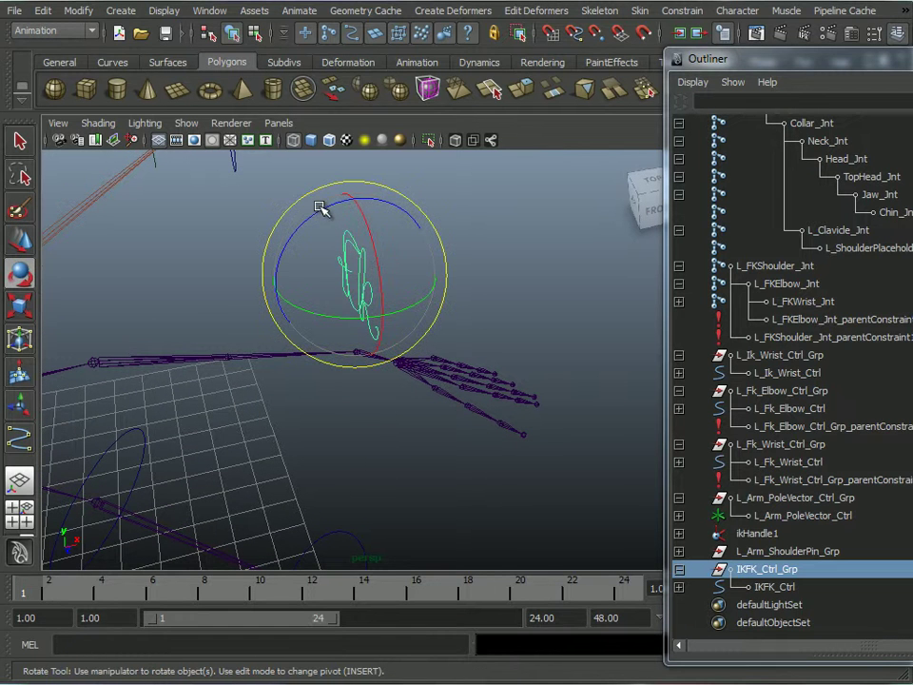
alt+drag(445, 423, 279, 251)
drag(261, 205, 285, 199)
alt+drag(291, 348, 398, 345)
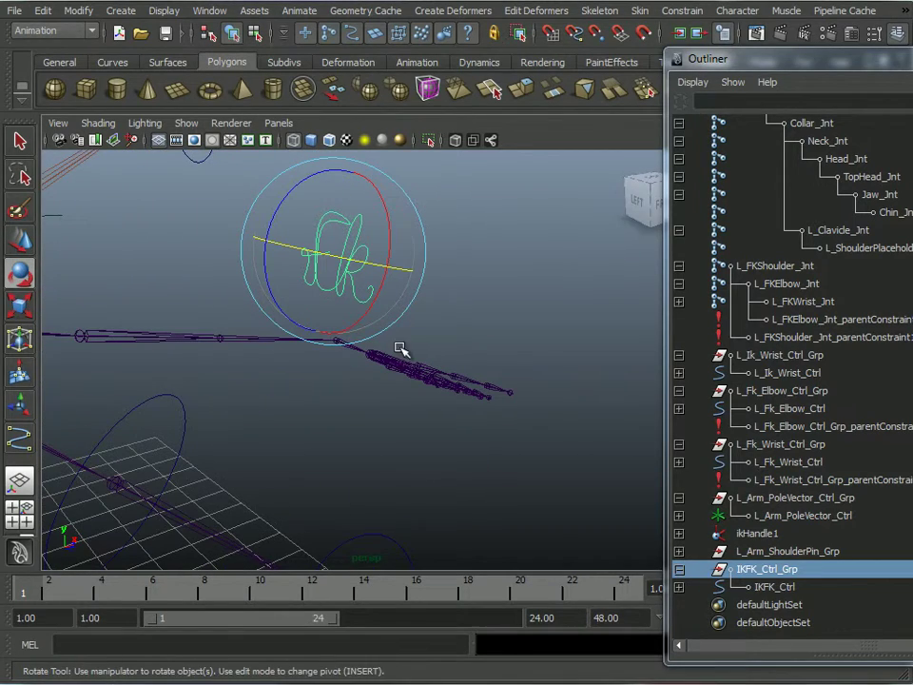
Examine the transform channels of IKFK_Ctrl_Grp and its placement above the wrist joint from several angles.
drag(751, 67, 912, 183)
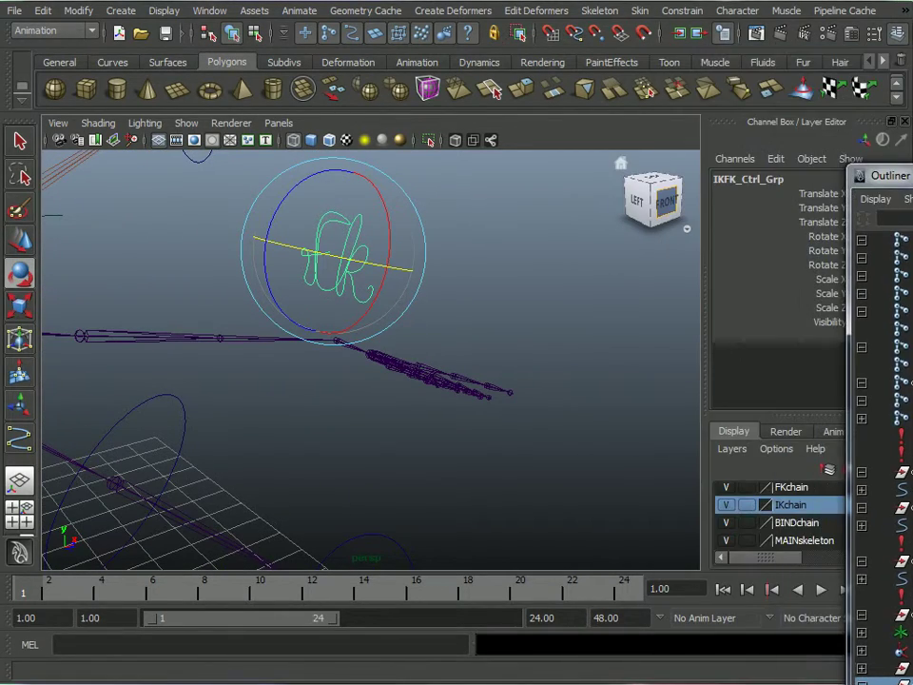
drag(829, 194, 827, 306)
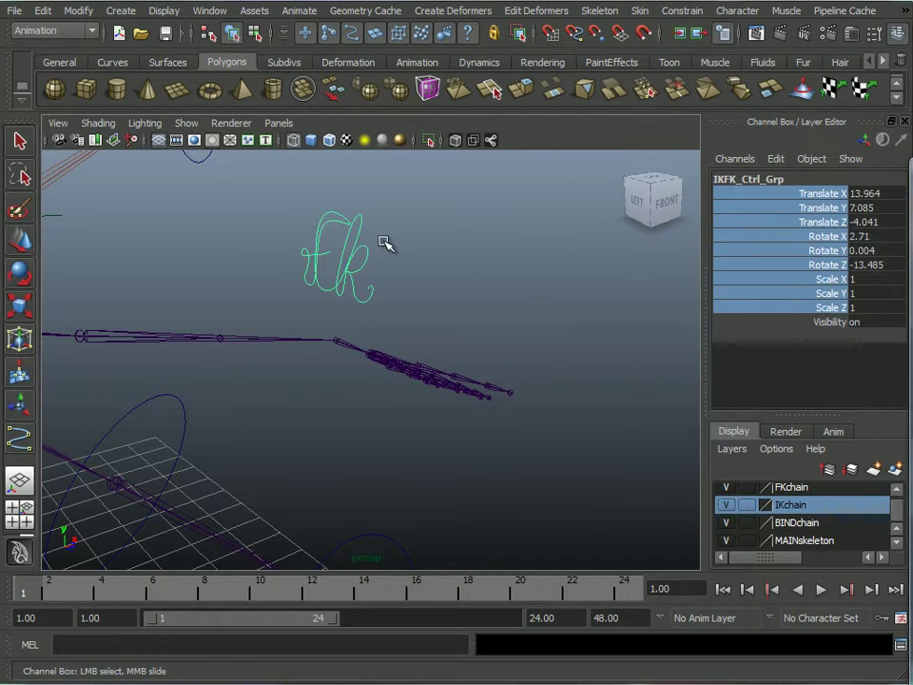
key(e)
click(353, 224)
alt+drag(481, 306, 391, 316)
key(Up)
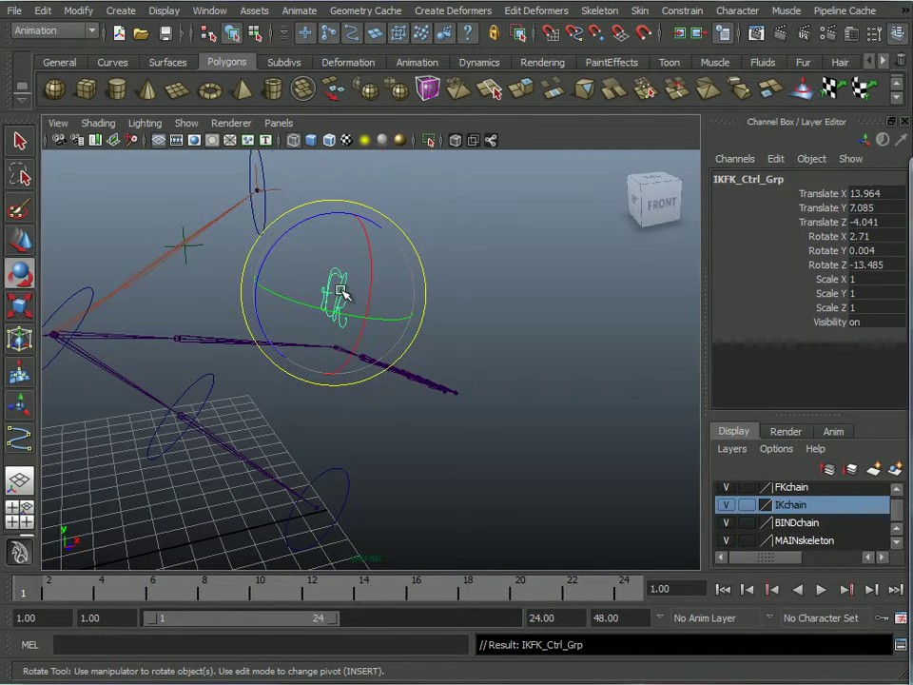
alt+drag(476, 296, 434, 305)
alt+drag(381, 253, 373, 301)
alt+drag(483, 346, 429, 340)
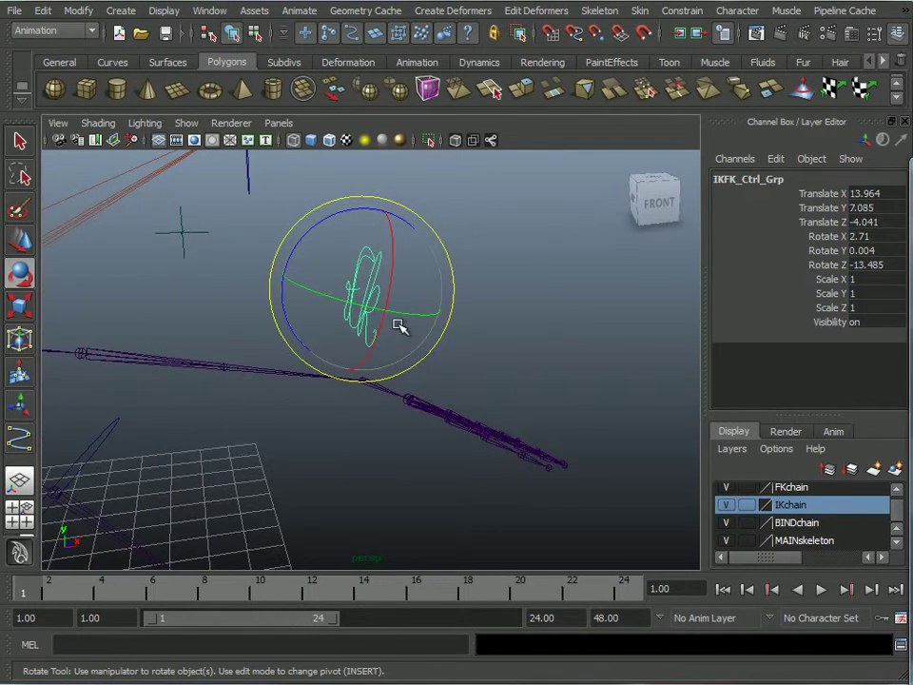
alt+right_drag(430, 341, 383, 338)
alt+drag(383, 337, 360, 360)
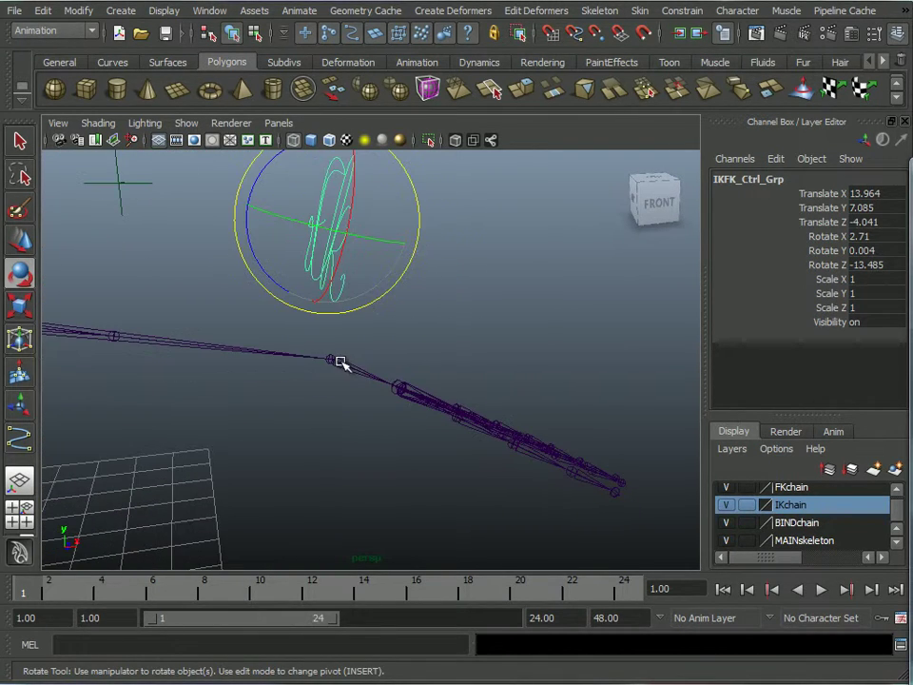
alt+drag(391, 241, 408, 271)
drag(820, 196, 826, 272)
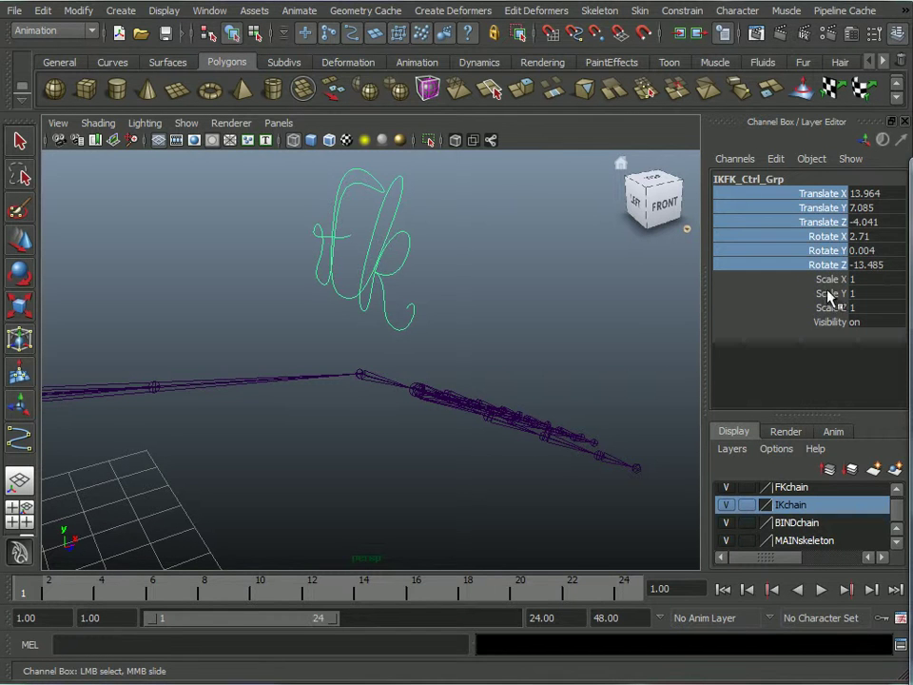
Try locking the translate and rotate channels of IKFK_Ctrl_Grp, and undo the lock.
right_click(830, 220)
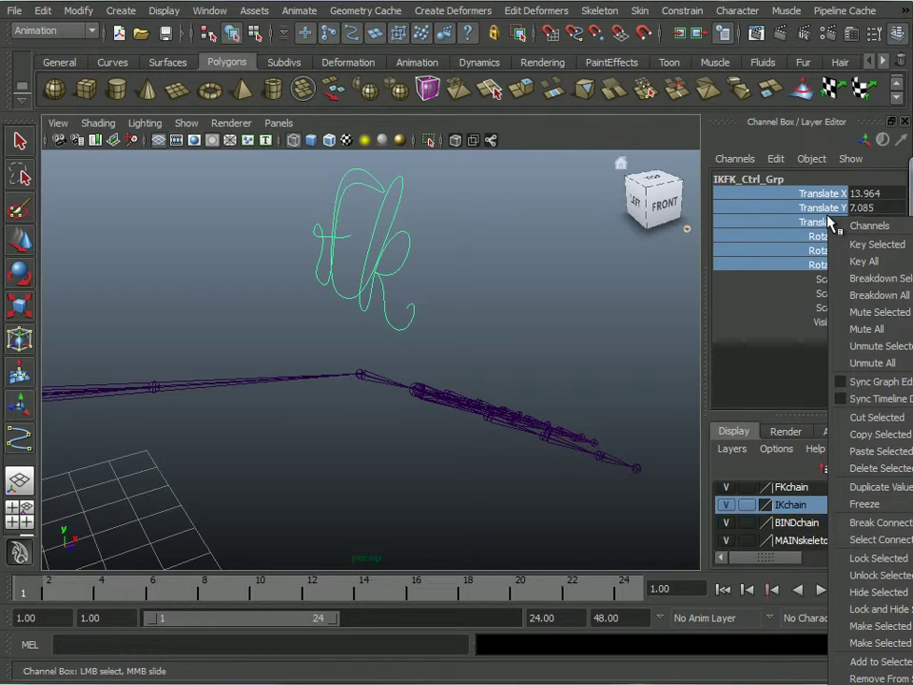
click(877, 559)
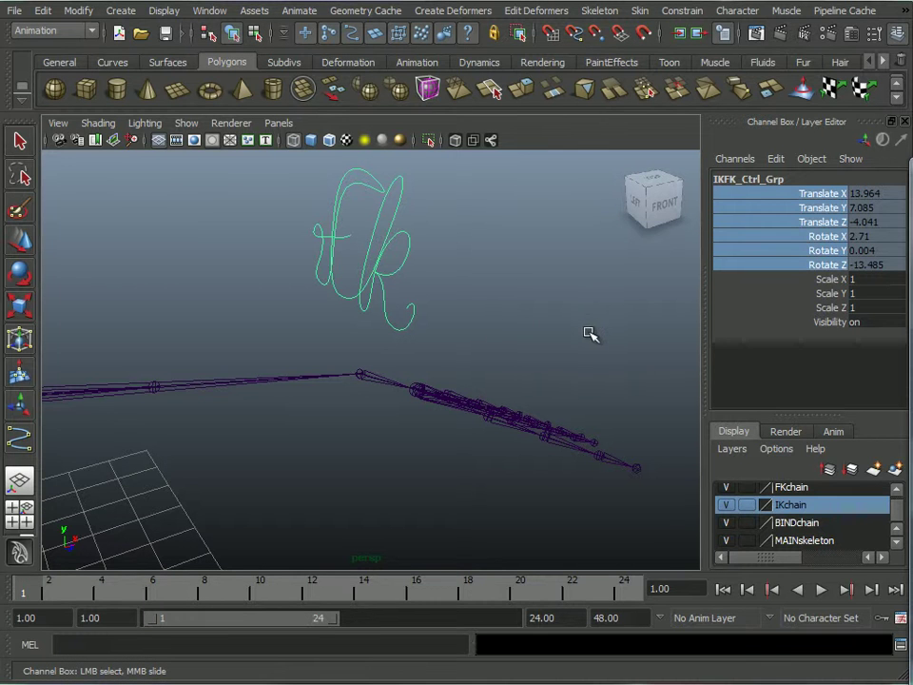
key(ctrl+z)
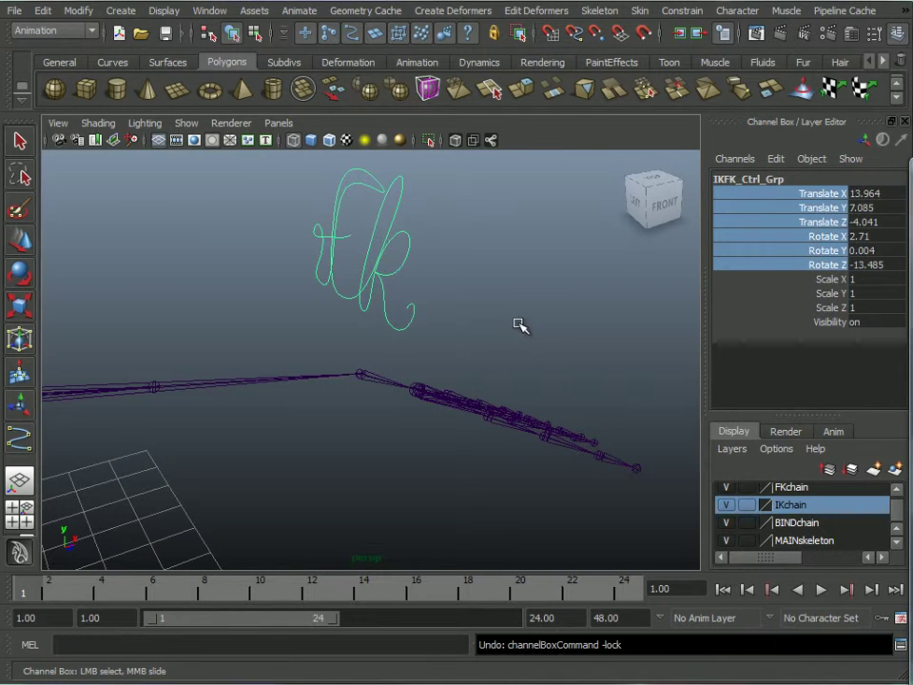
Examine the IKFK lettering above the wrist in relation to the FK, IK and bind arm chains from several angles.
alt+right_drag(505, 334, 465, 312)
alt+drag(558, 306, 470, 312)
alt+drag(381, 302, 450, 289)
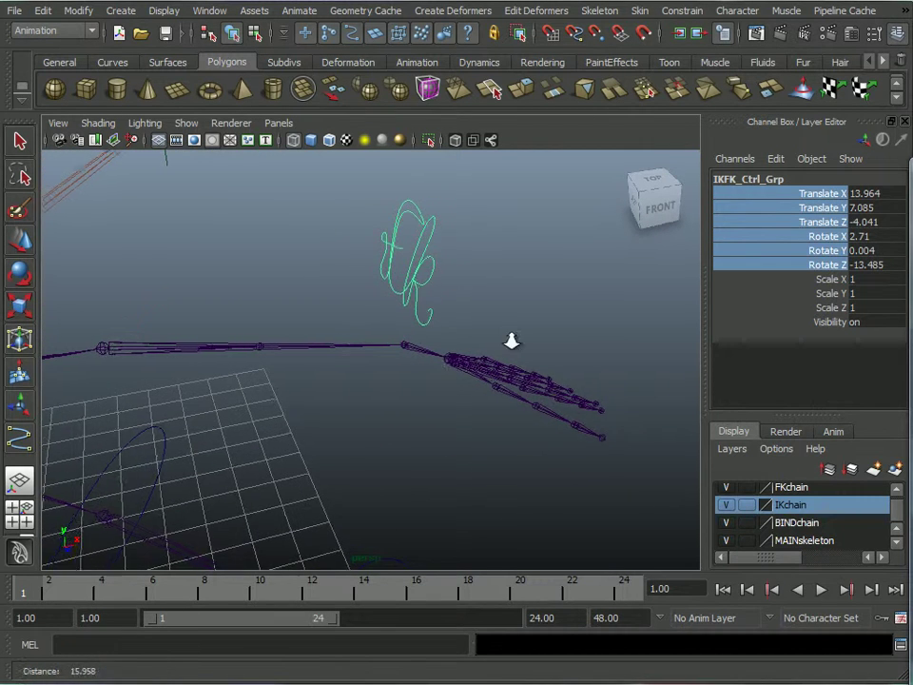
alt+drag(520, 342, 234, 265)
alt+drag(275, 344, 277, 342)
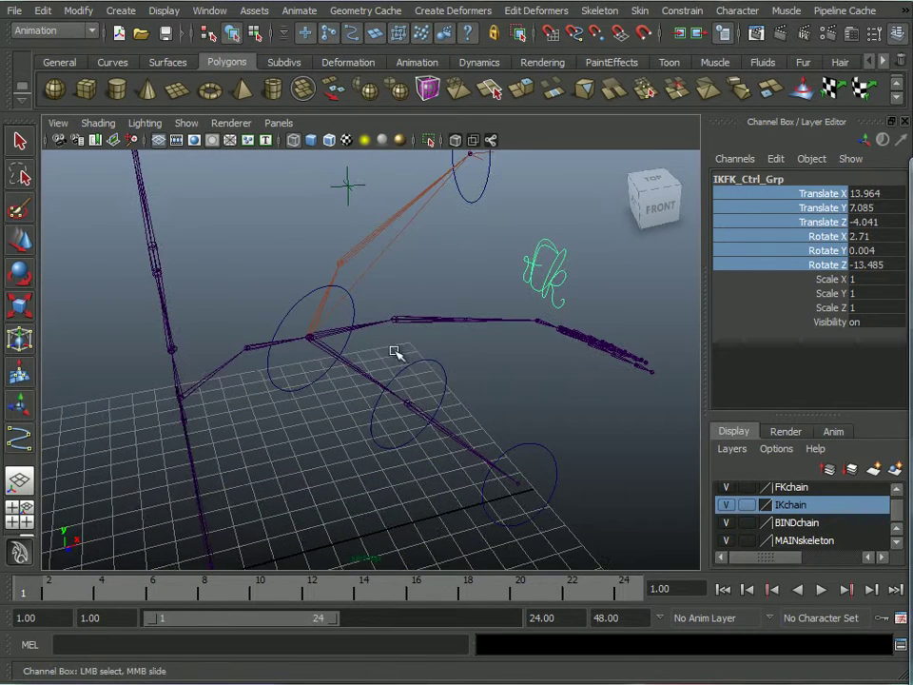
alt+drag(411, 345, 462, 343)
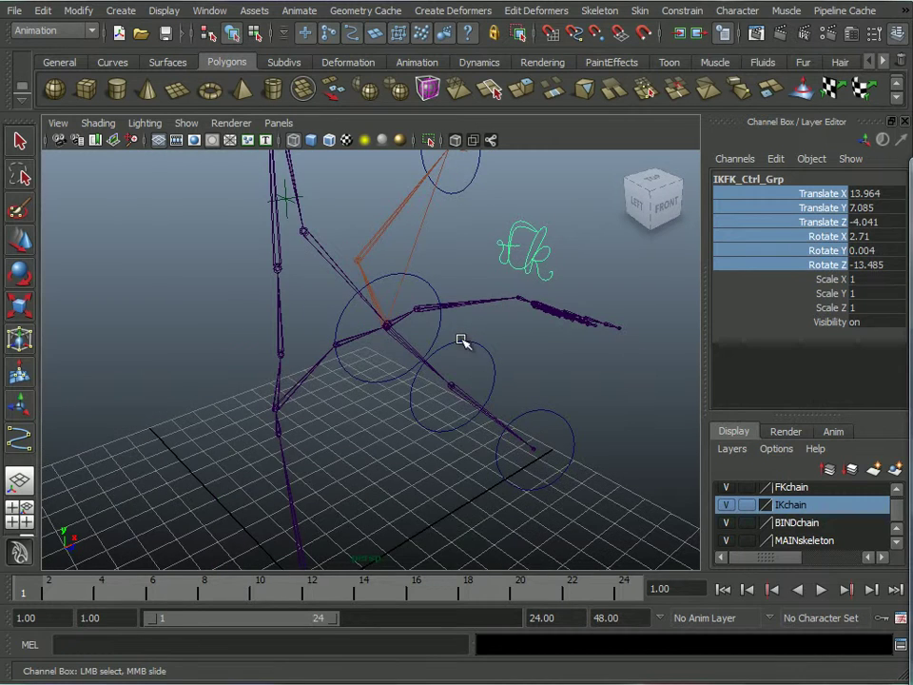
alt+drag(544, 358, 510, 387)
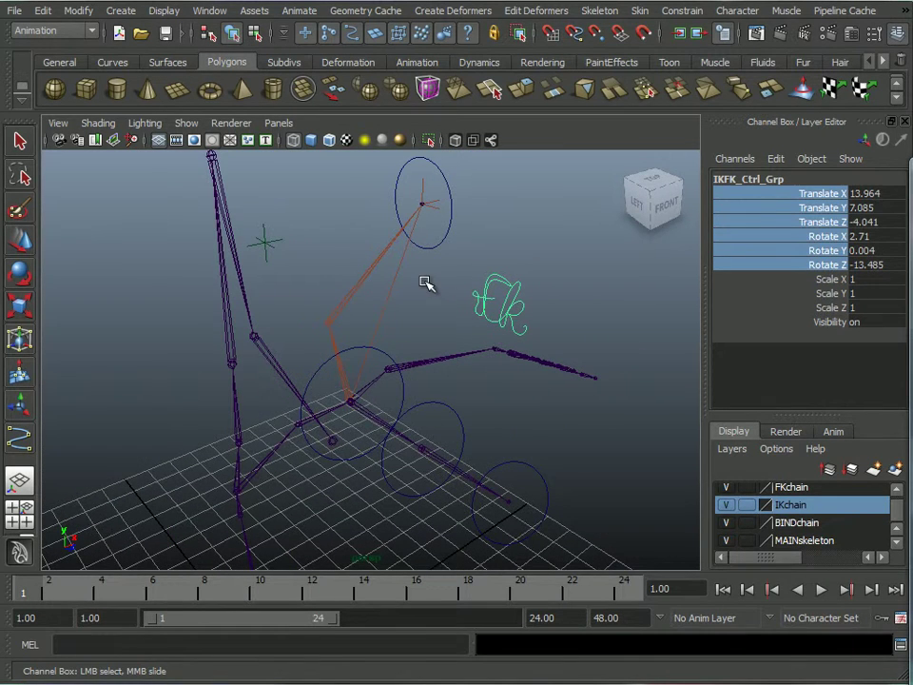
alt+drag(426, 312, 425, 307)
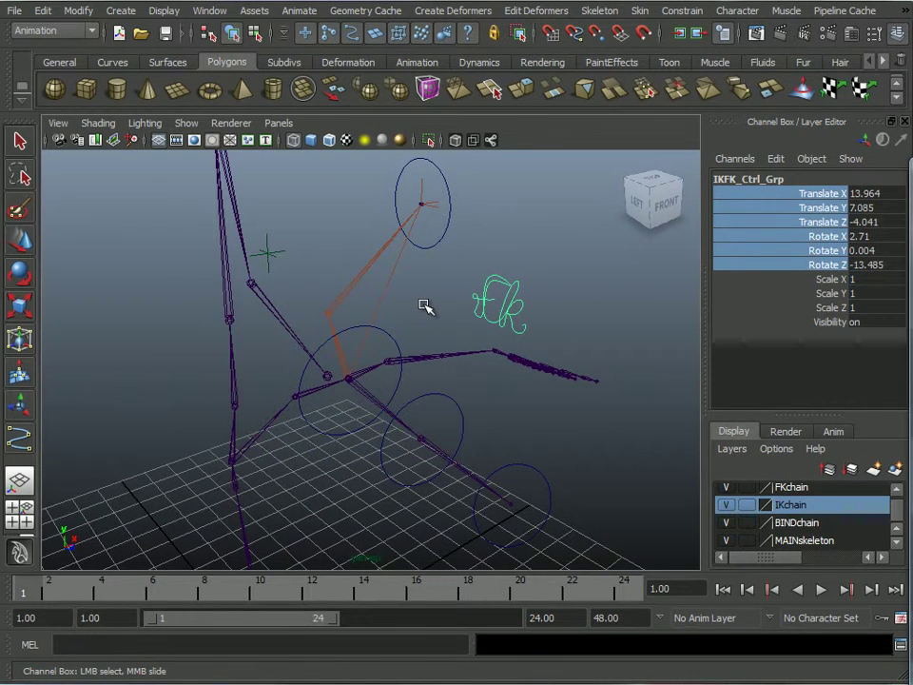
alt+middle_drag(560, 357, 531, 330)
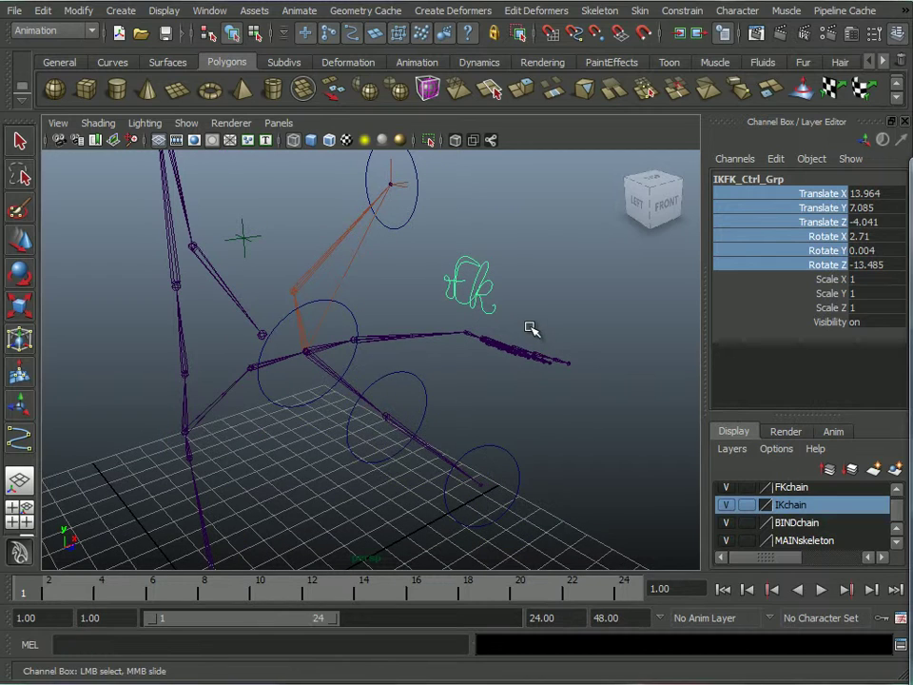
alt+drag(550, 310, 375, 273)
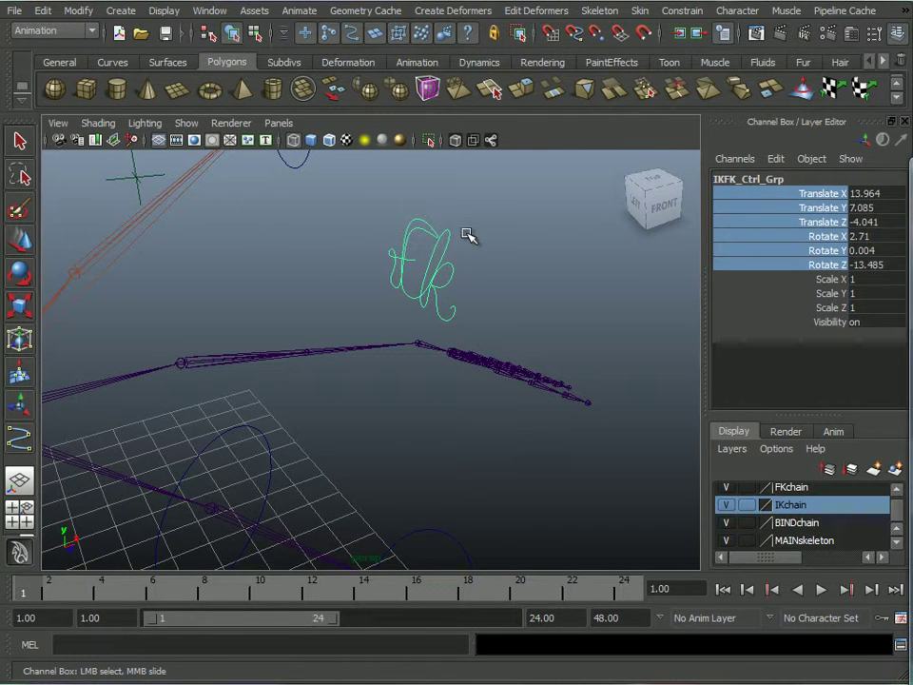
Start a new keyable float attribute with the long name IKFK on the IKFK_Ctrl lettering curve.
click(399, 273)
key(e)
alt+drag(545, 237, 530, 267)
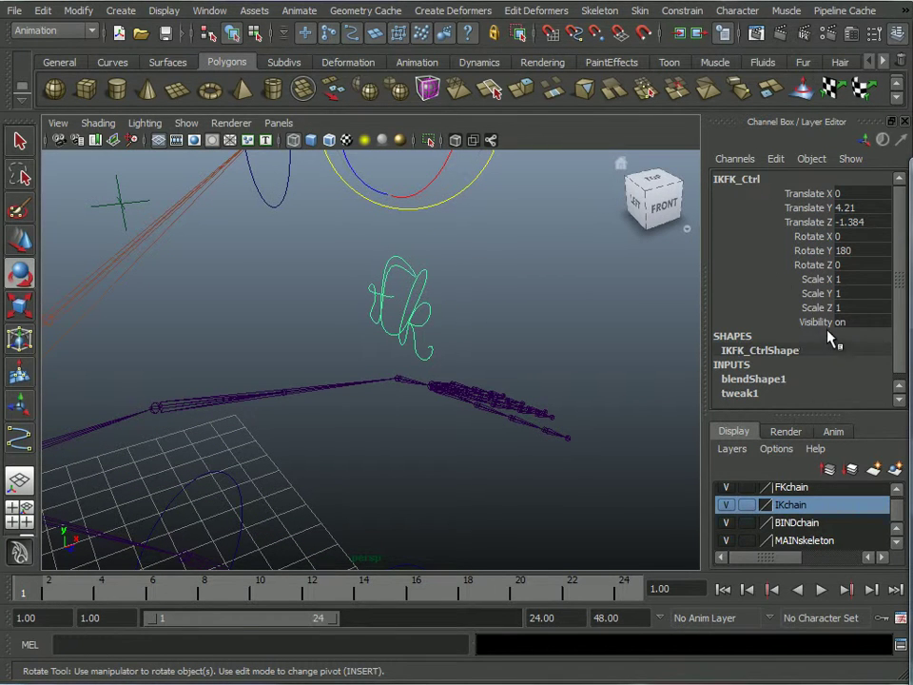
click(749, 159)
mouse_move(776, 159)
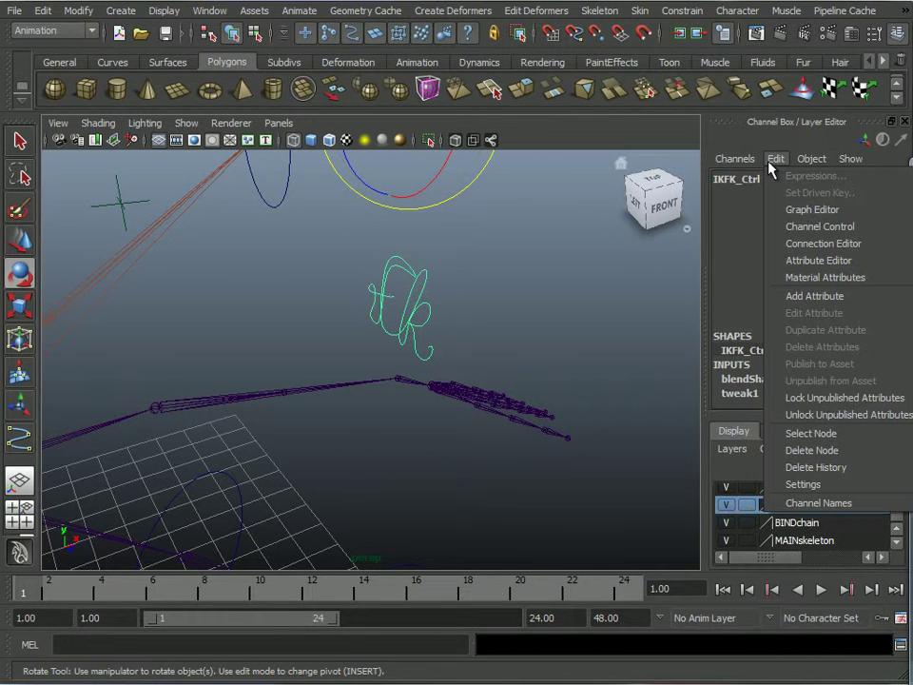
click(790, 296)
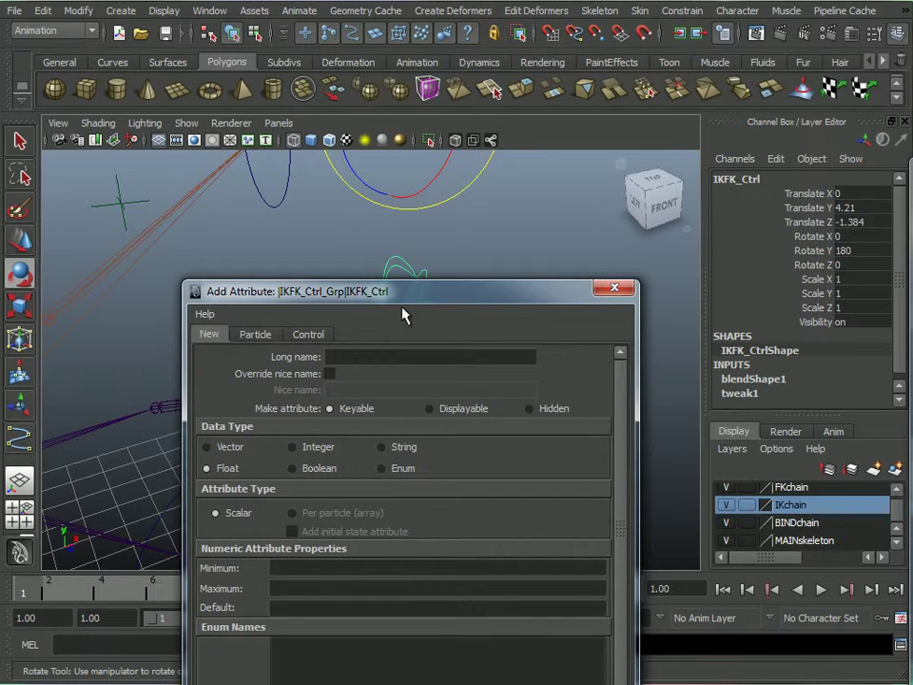
drag(399, 299, 530, 153)
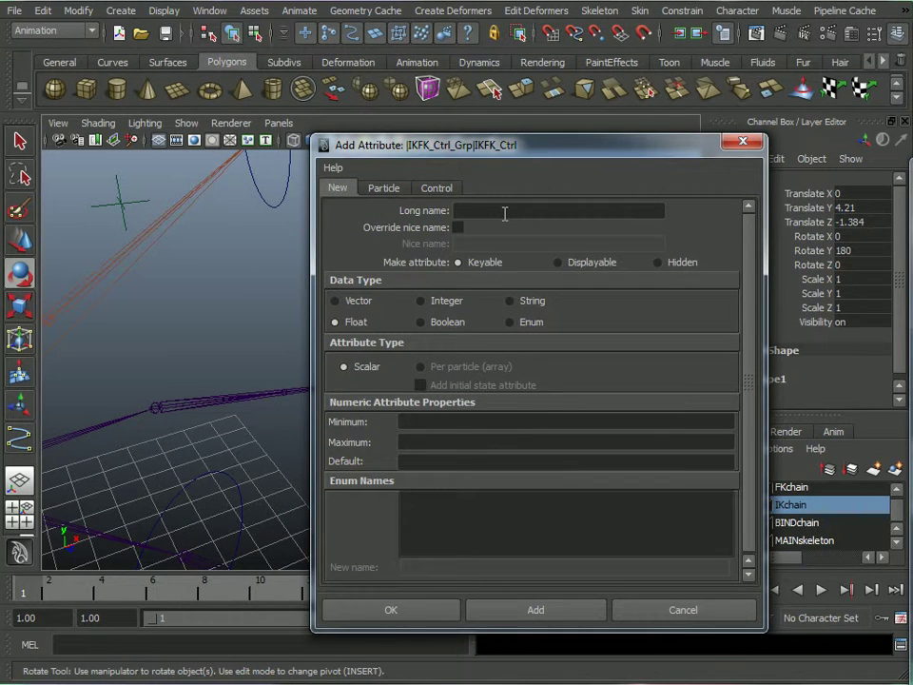
click(500, 211)
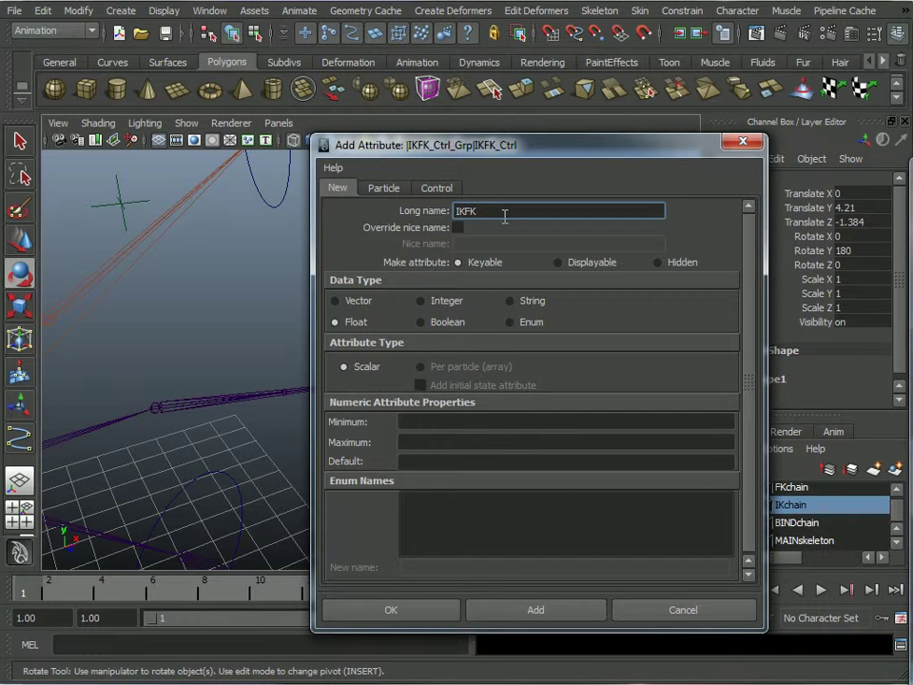
Give the IKFK attribute minimum 0, maximum 10 and default 0, and add it to IKFK_Ctrl.
click(424, 424)
key(Tab)
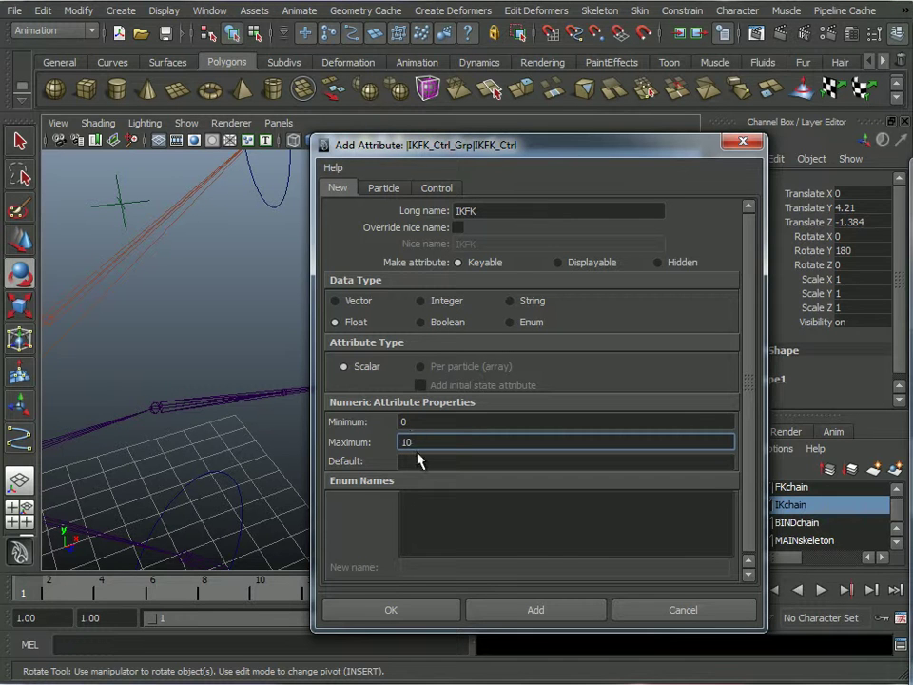
click(418, 463)
click(572, 424)
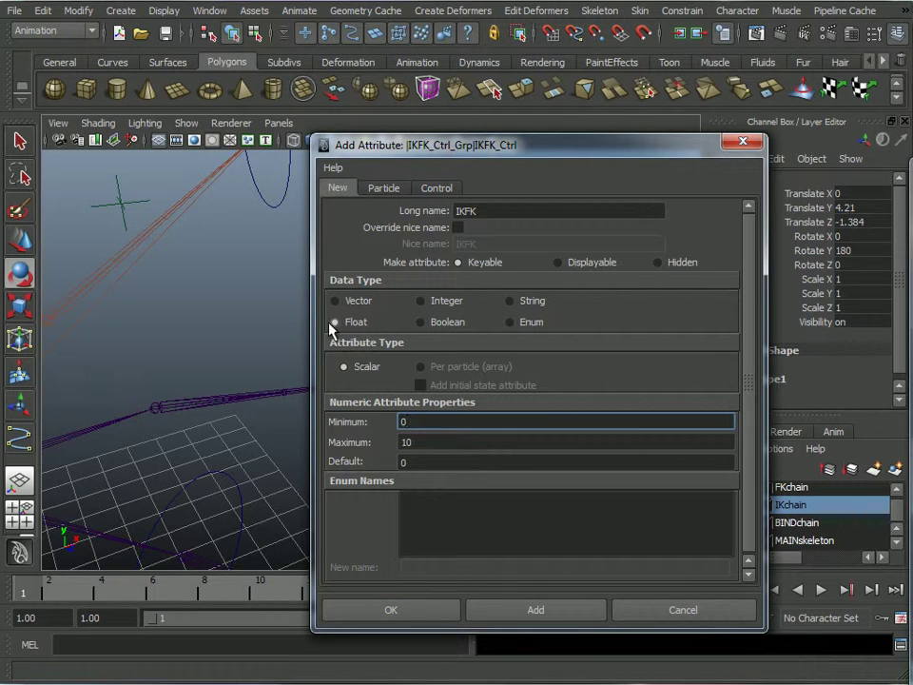
click(404, 611)
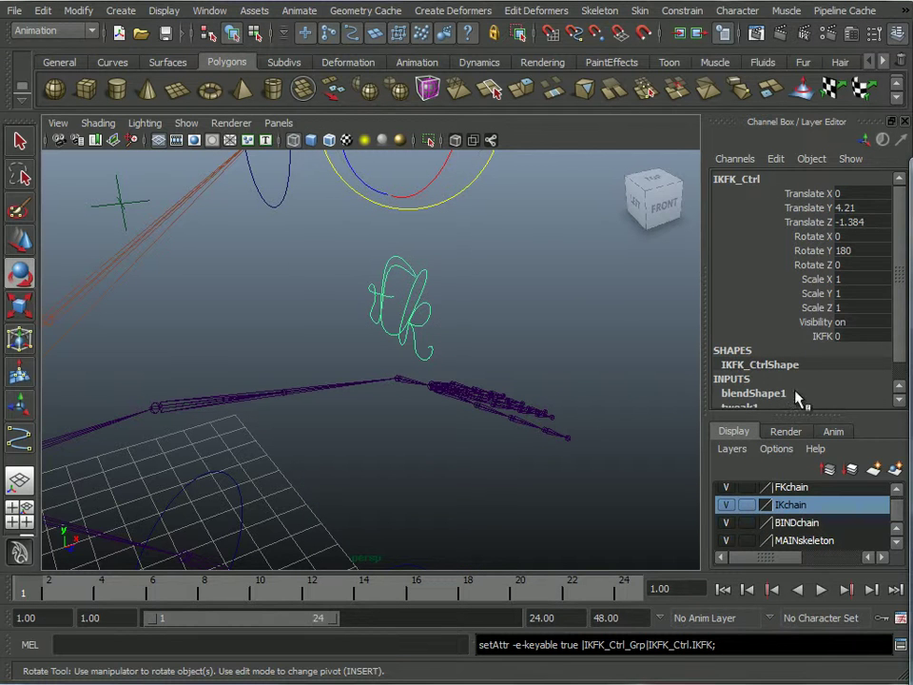
Highlight the IKFK channel of IKFK_Ctrl and bring up the Hypershade with its window moved clear of the lettering.
alt+middle_drag(560, 411, 510, 465)
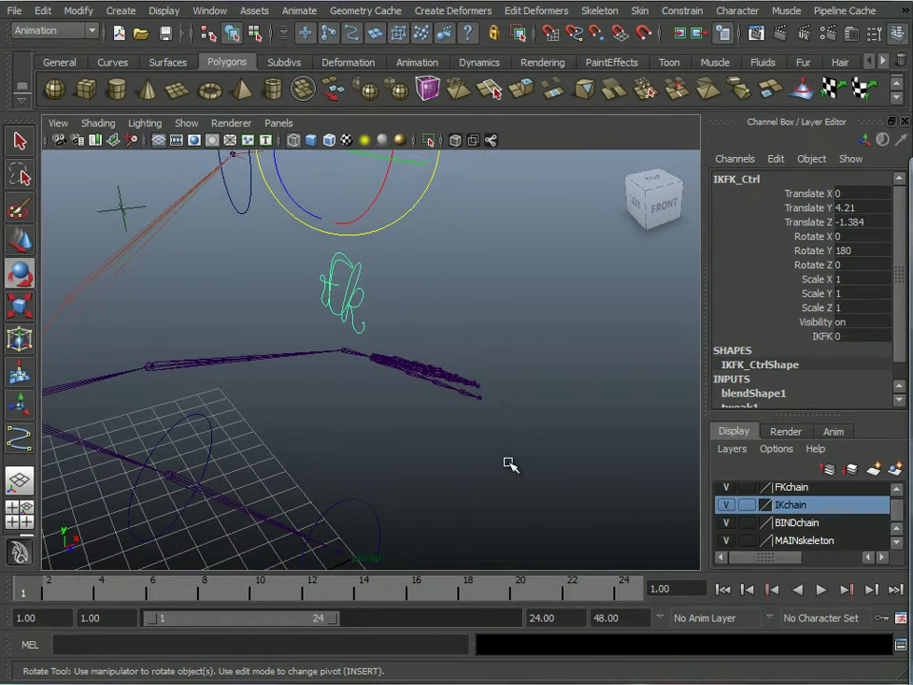
click(824, 335)
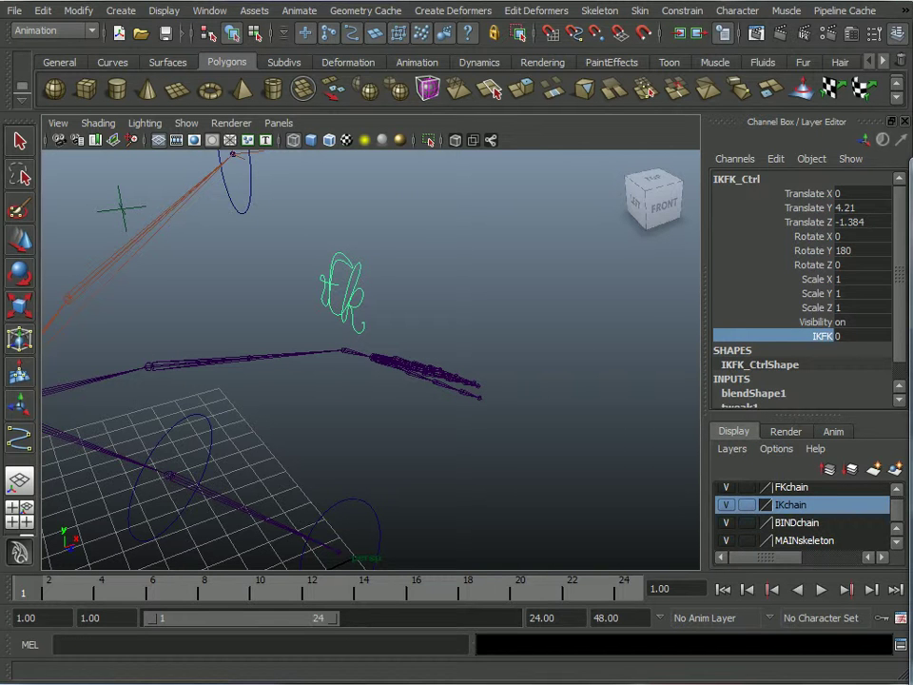
click(125, 683)
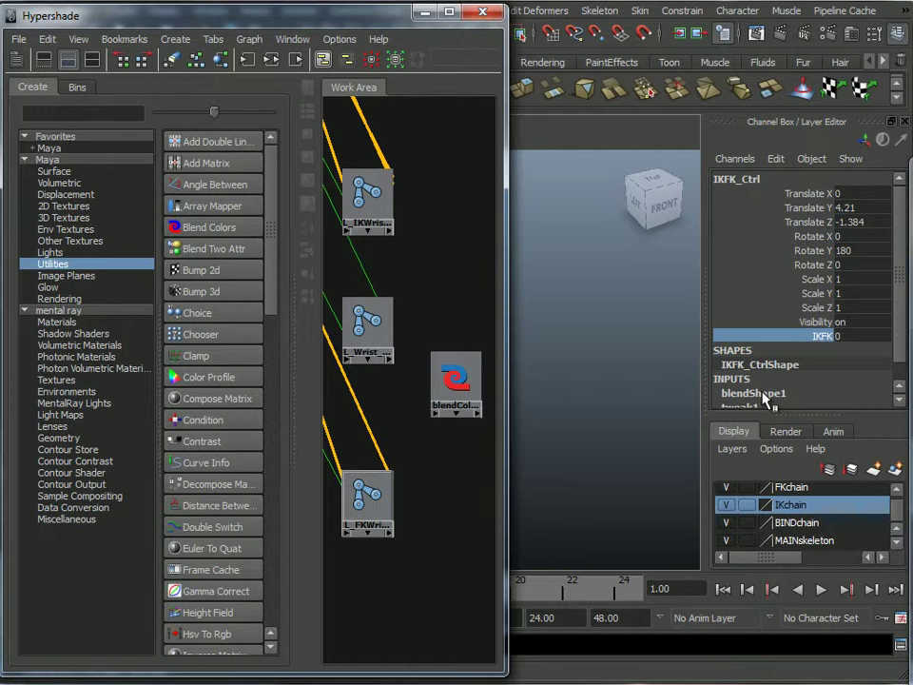
drag(379, 21, 179, 16)
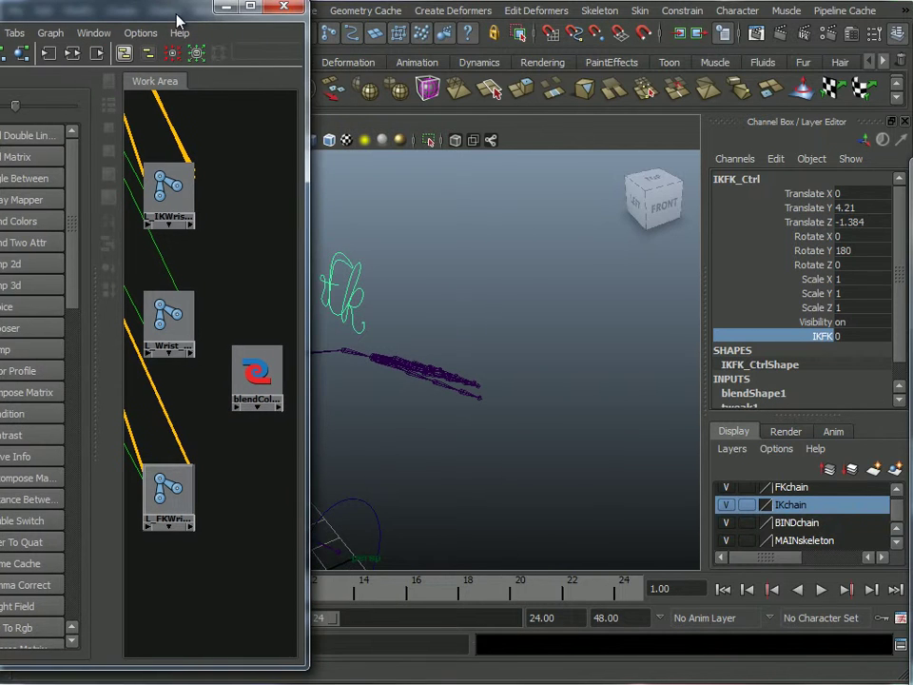
Test the lettering morph by scrubbing the curve2 weight of blendShape1 to 0 and back to 1.
click(747, 394)
drag(885, 305, 887, 341)
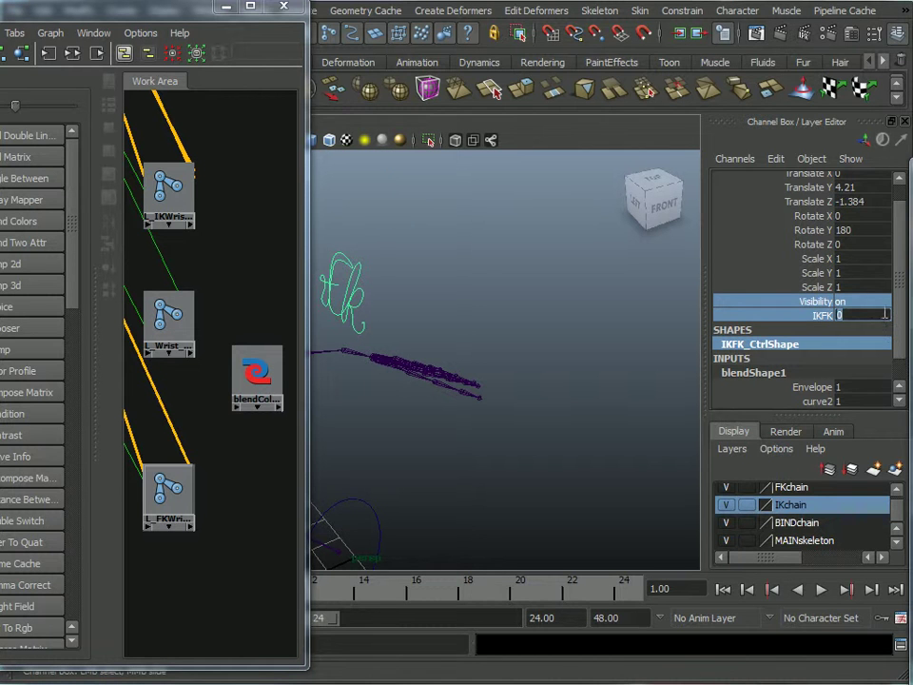
scroll(818, 328, down, 1)
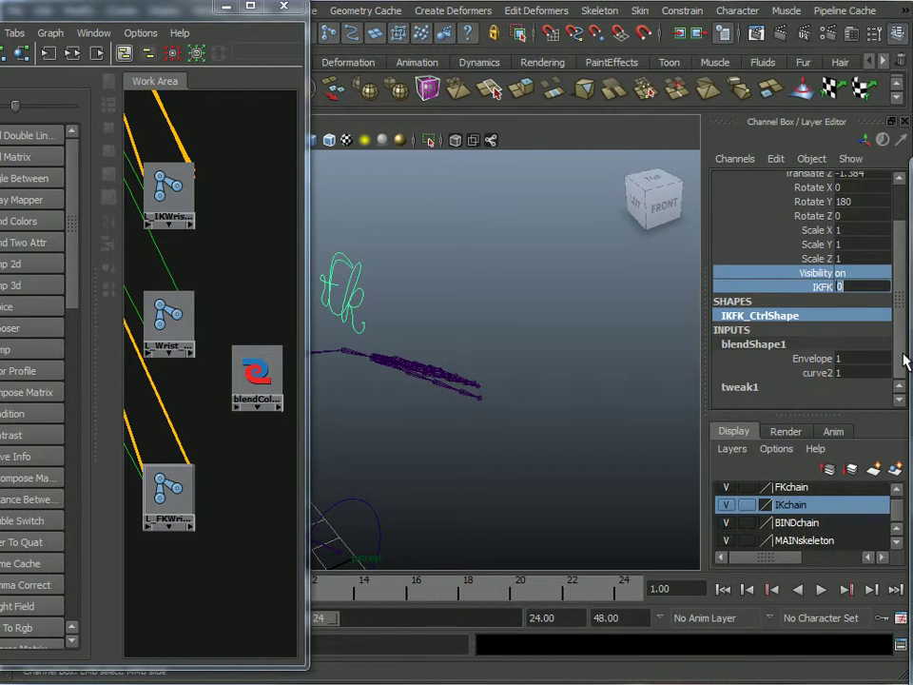
click(814, 374)
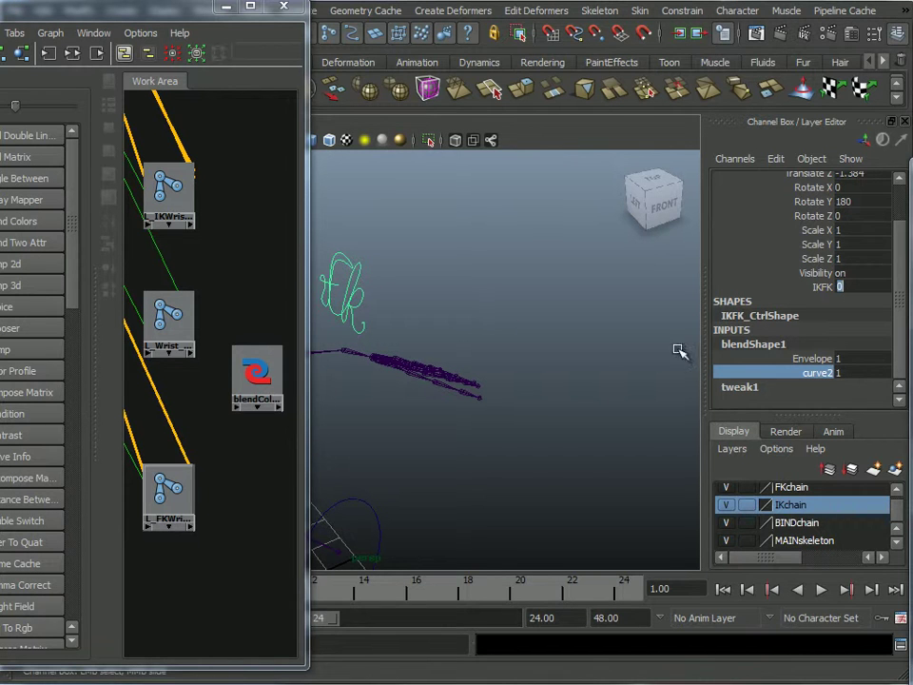
middle_drag(688, 346, 530, 298)
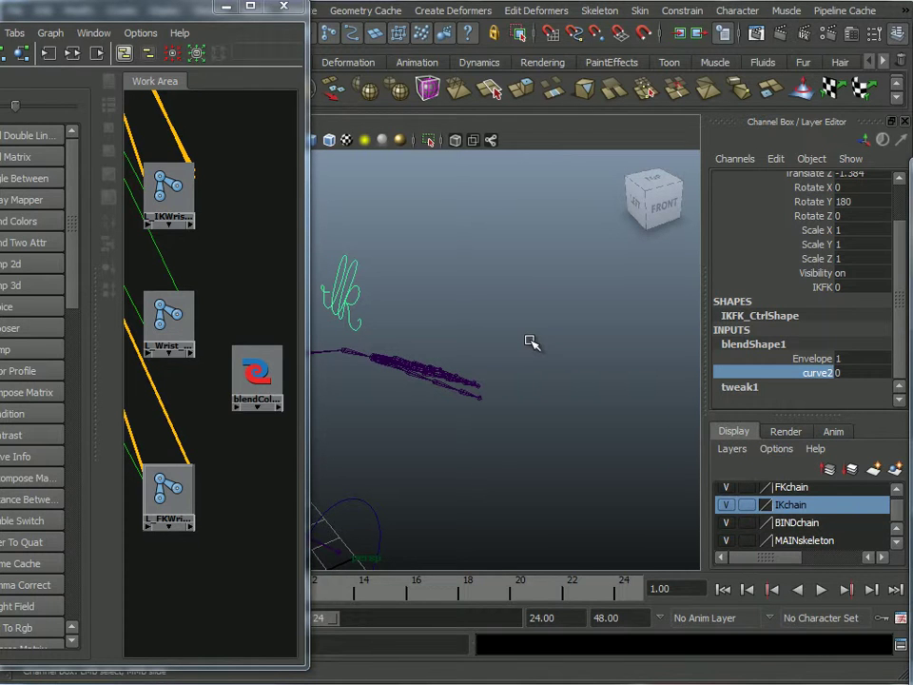
middle_drag(530, 336, 635, 332)
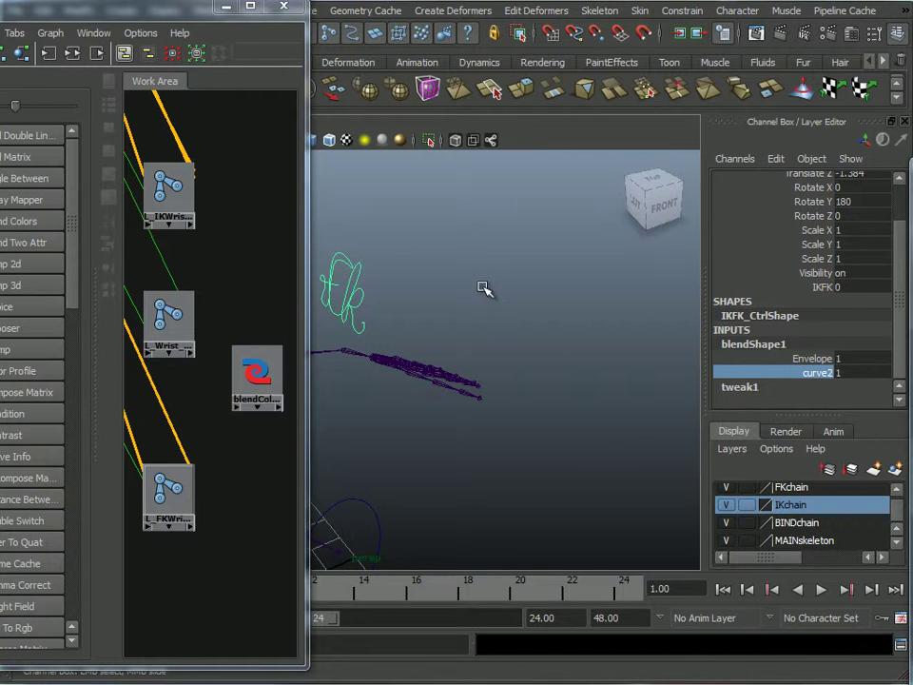
Show the utility nodes in the Hypershade and select all three blendColors nodes together.
click(782, 288)
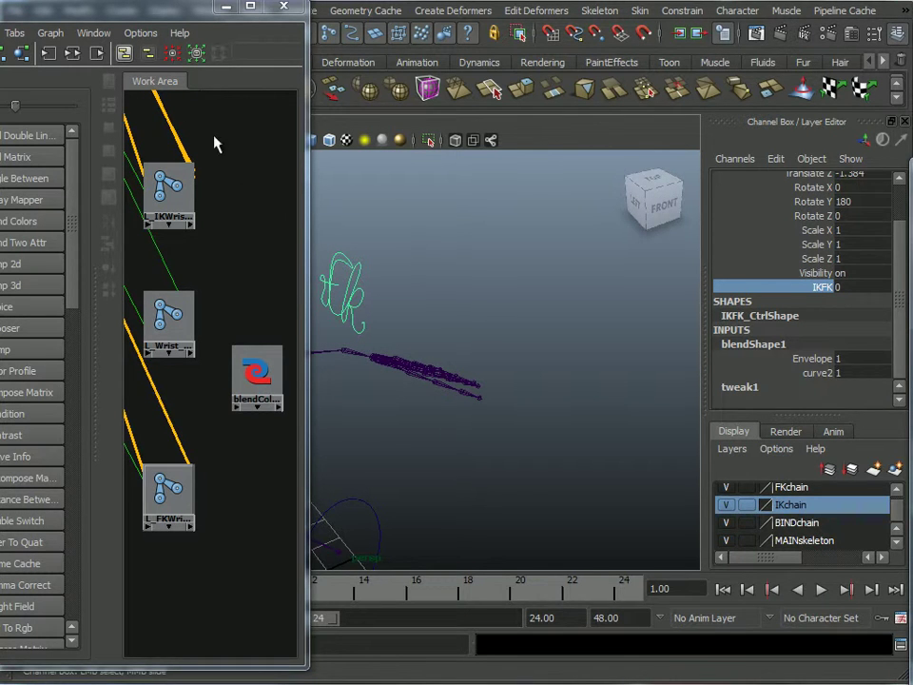
drag(168, 15, 82, 18)
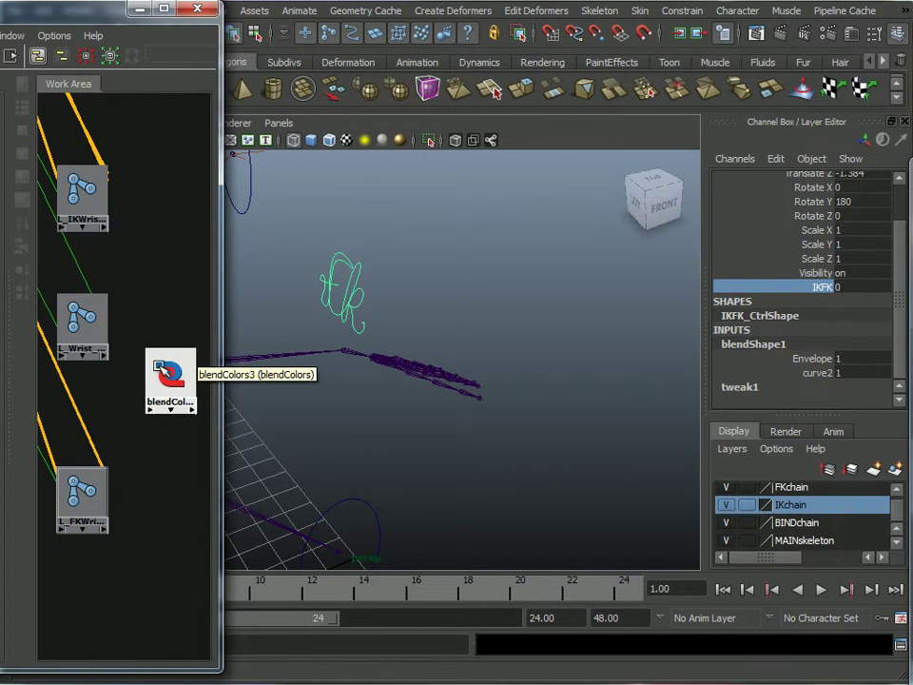
drag(49, 19, 71, 20)
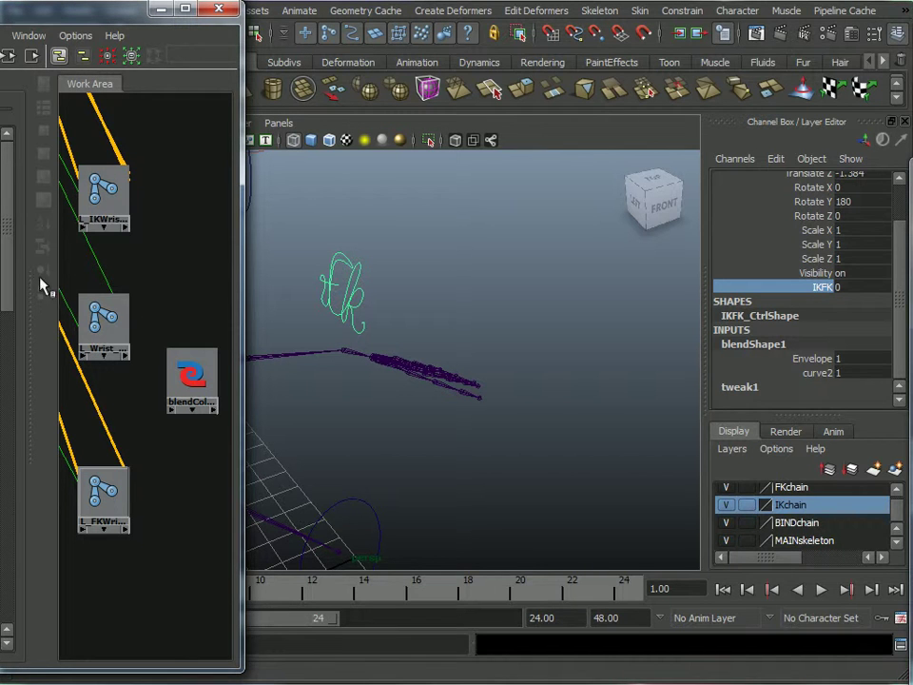
click(59, 55)
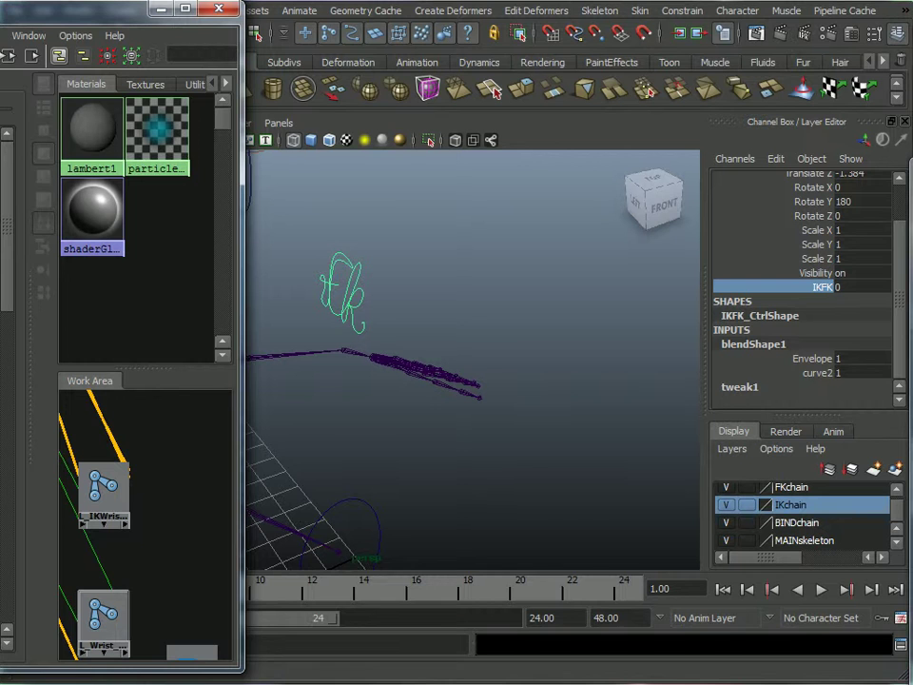
click(198, 88)
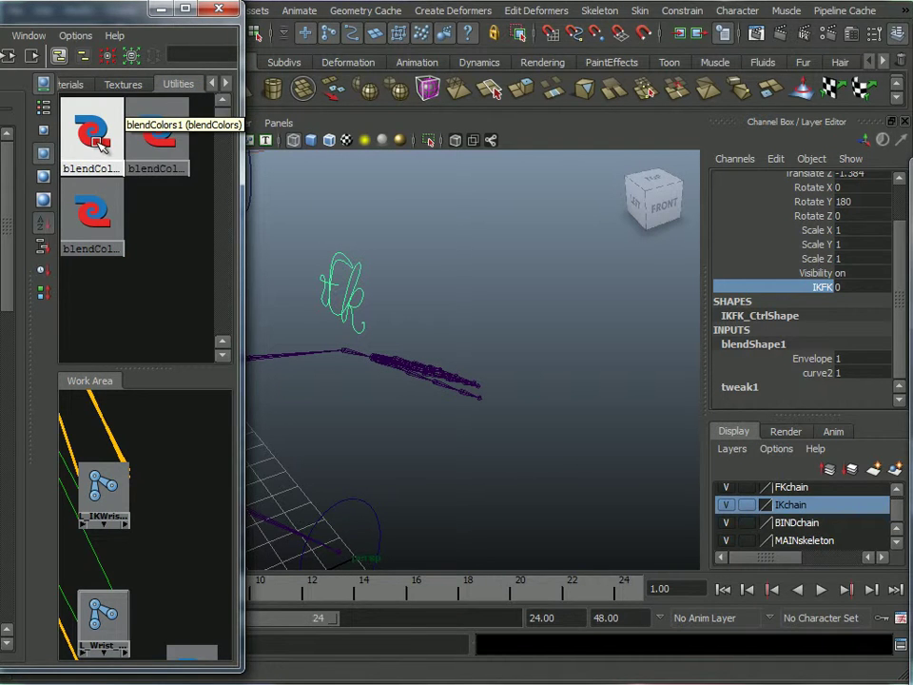
drag(179, 291, 91, 145)
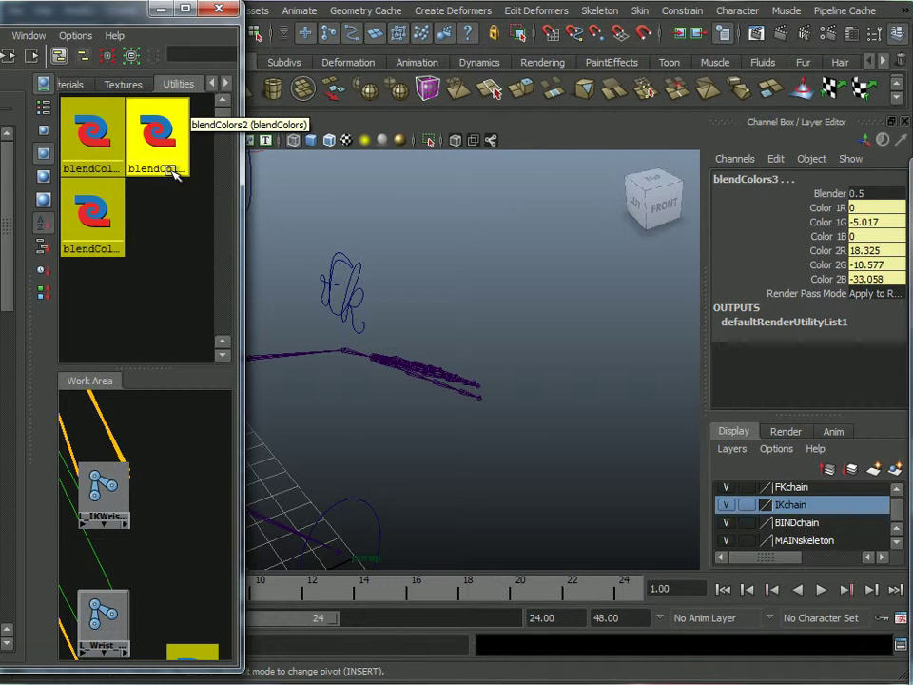
Highlight the Blender channel shared by the selected blendColors nodes, keeping the arm chains in view.
alt+right_drag(525, 286, 474, 288)
alt+middle_drag(474, 288, 565, 273)
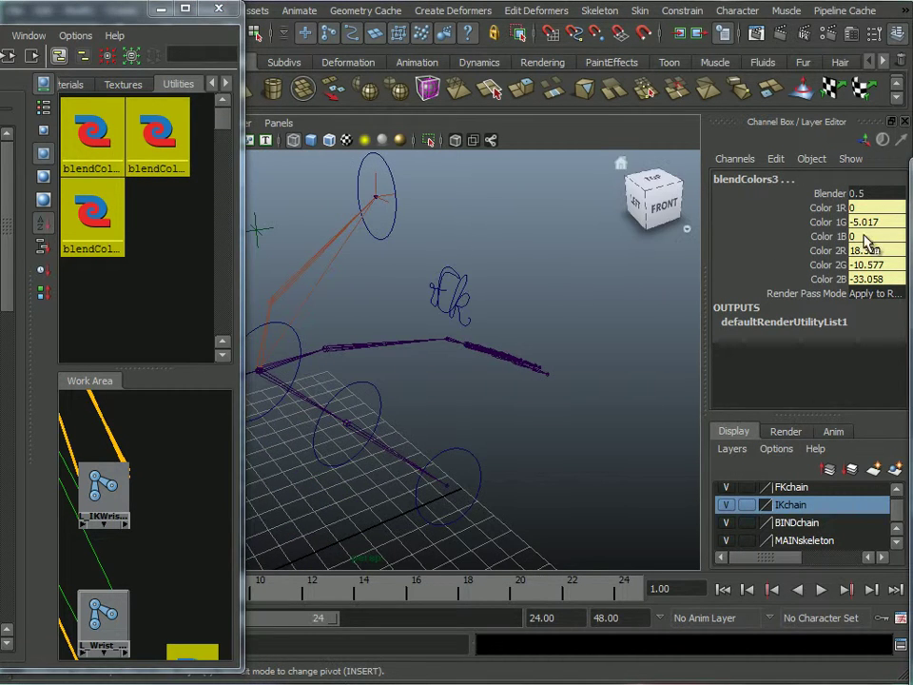
click(834, 194)
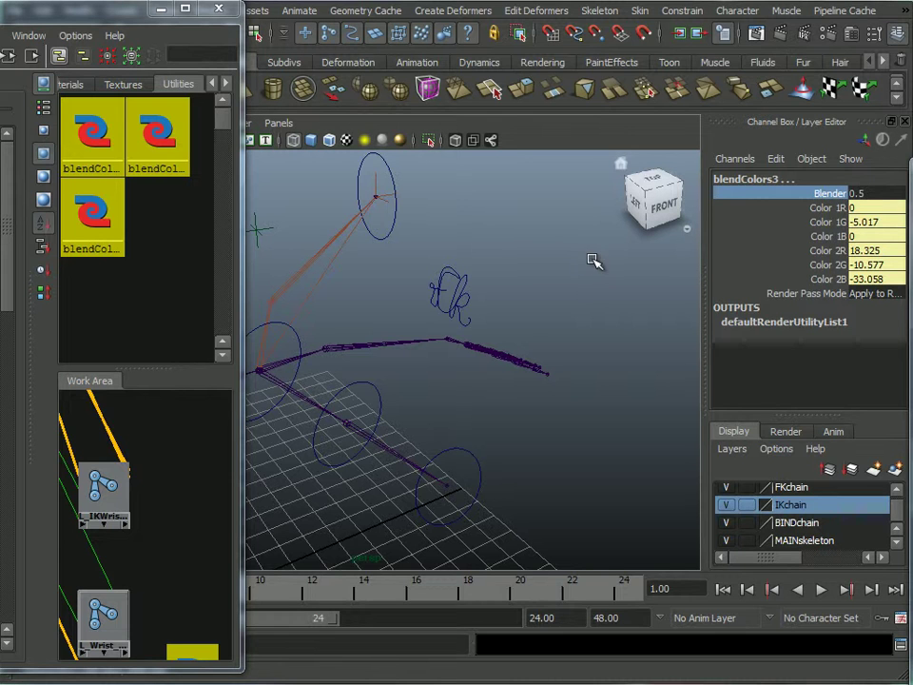
Set Blender to 1 on the three selected blendColors nodes and open Set Driven Key with them as driven objects.
middle_drag(551, 273, 653, 283)
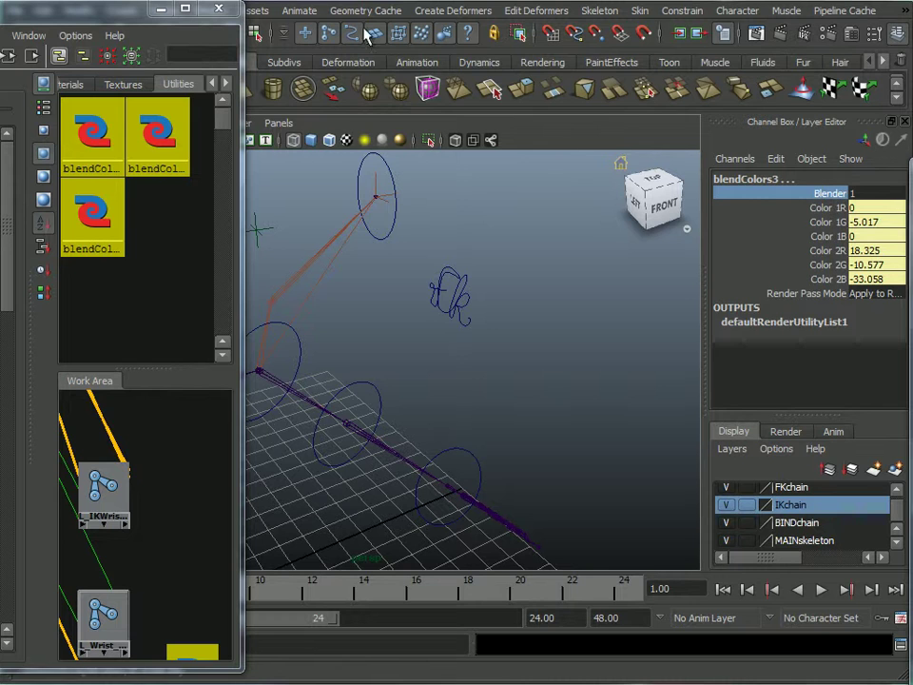
click(301, 11)
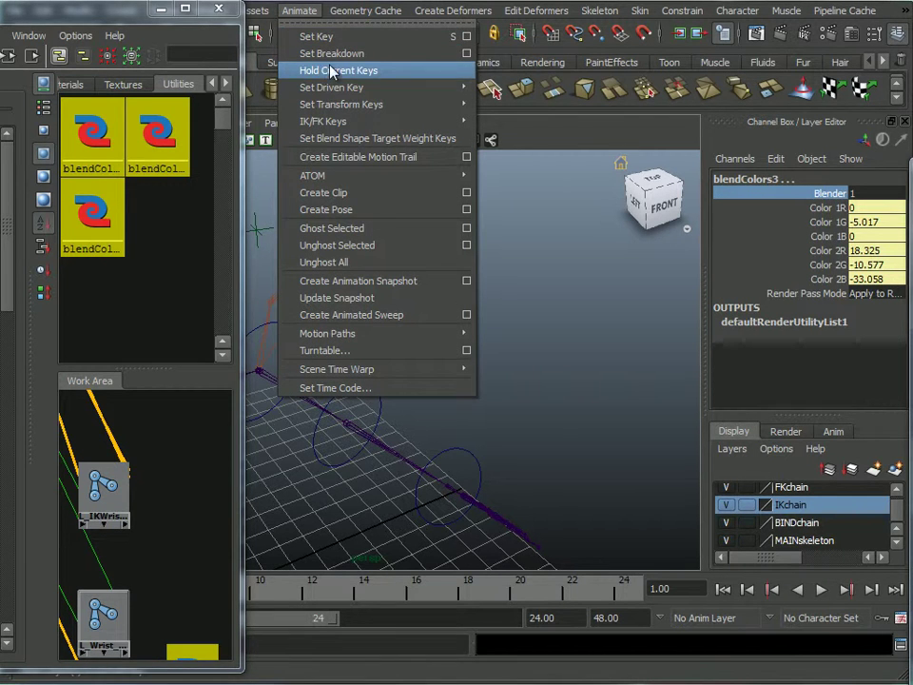
mouse_move(329, 93)
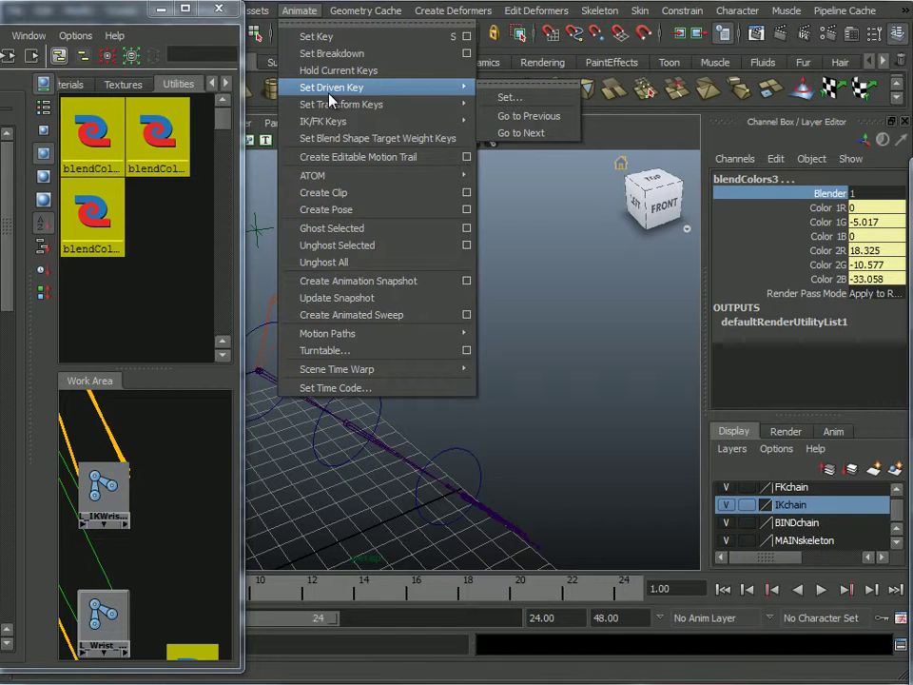
click(512, 98)
drag(406, 301, 286, 96)
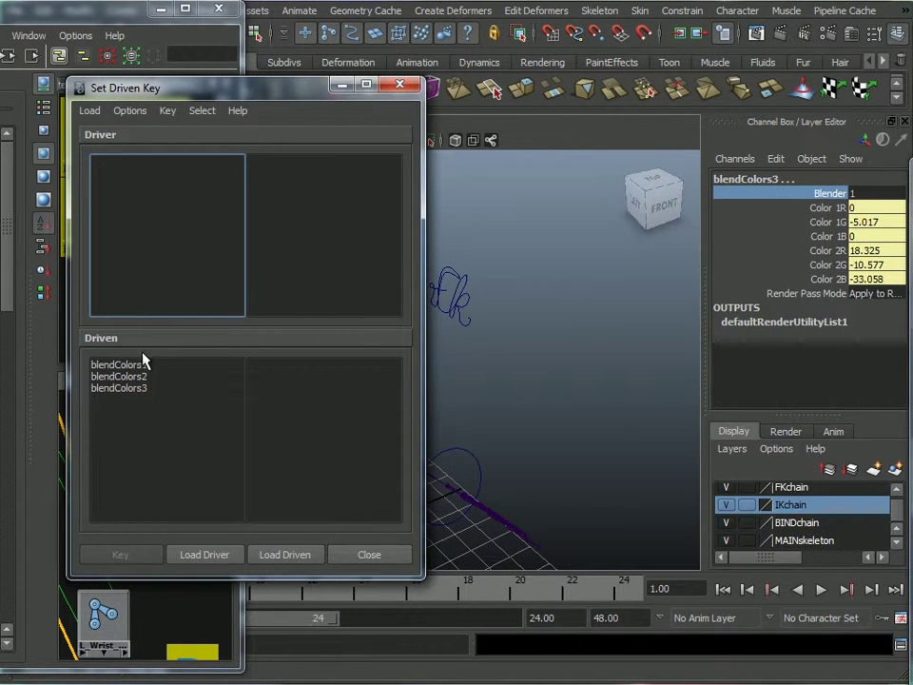
Choose the Blender attribute of blendColors1, blendColors2 and blendColors3 as the driven attribute.
click(132, 411)
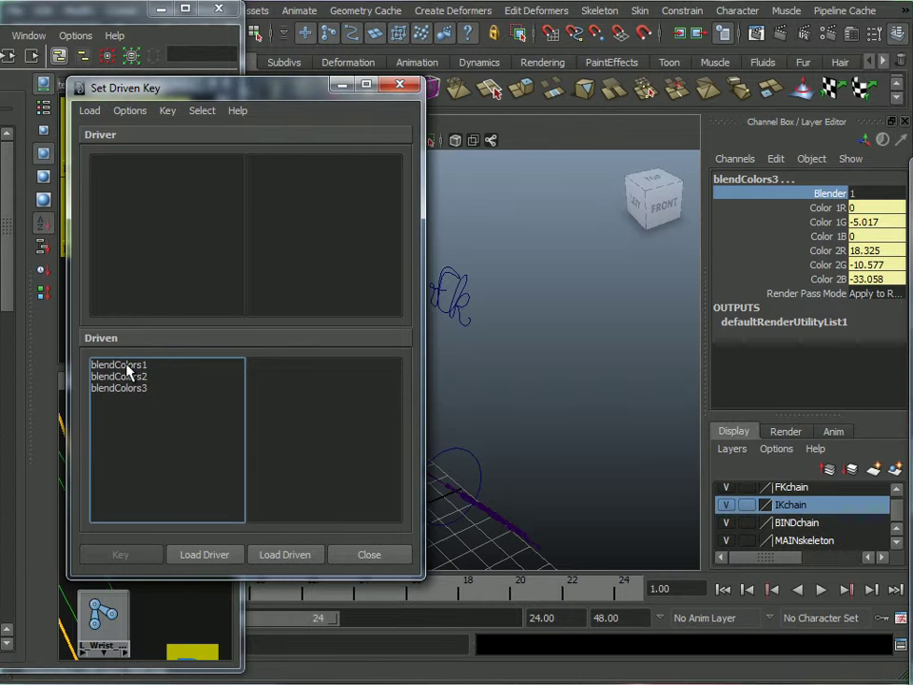
click(126, 365)
shift+click(130, 376)
shift+click(133, 388)
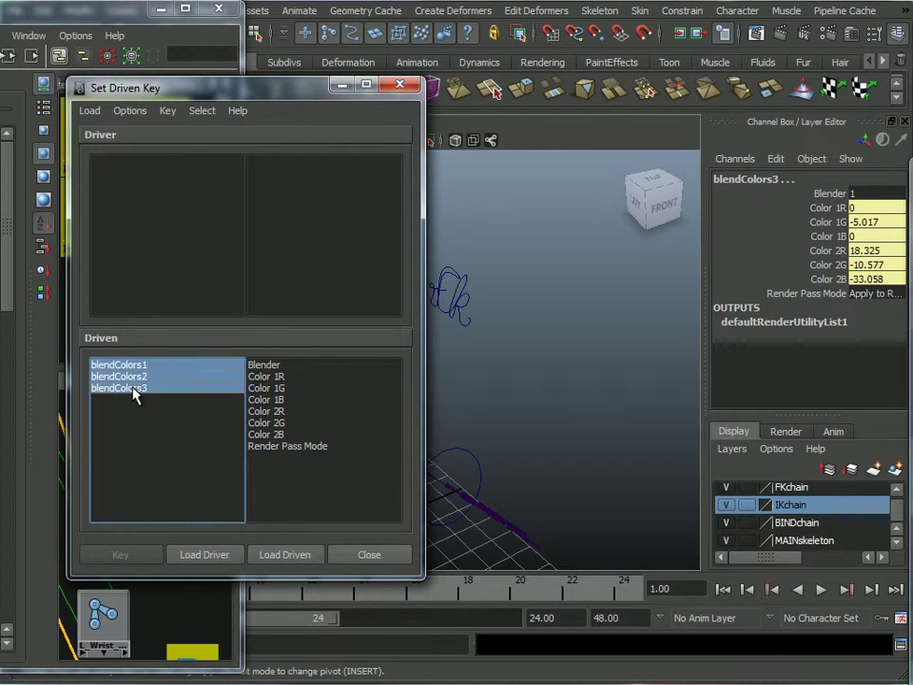
click(273, 366)
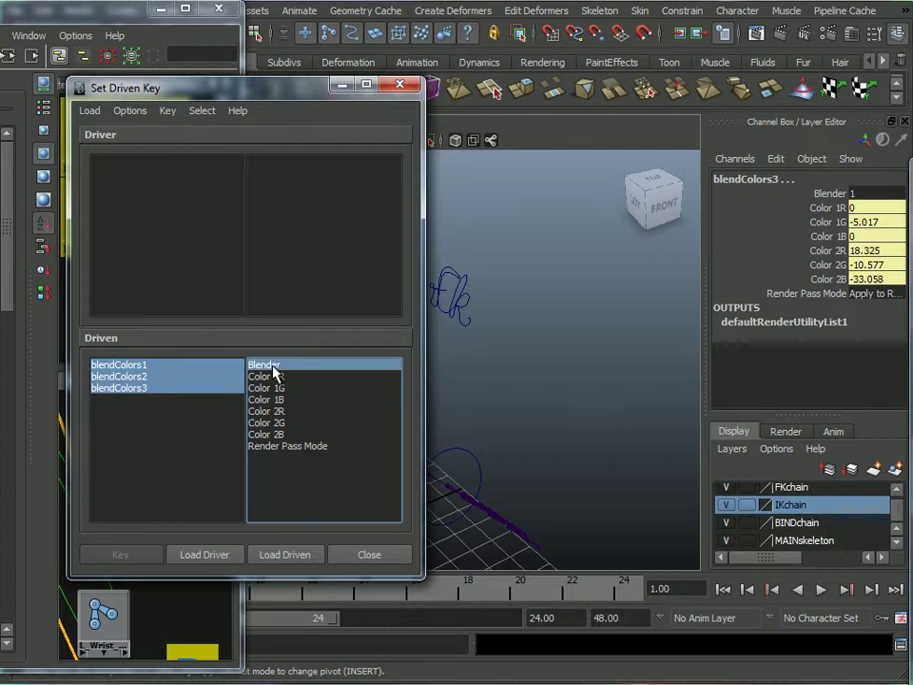
Select the IKFK_Ctrl lettering in the viewport and load it as the driven object in Set Driven Key.
drag(221, 92, 374, 405)
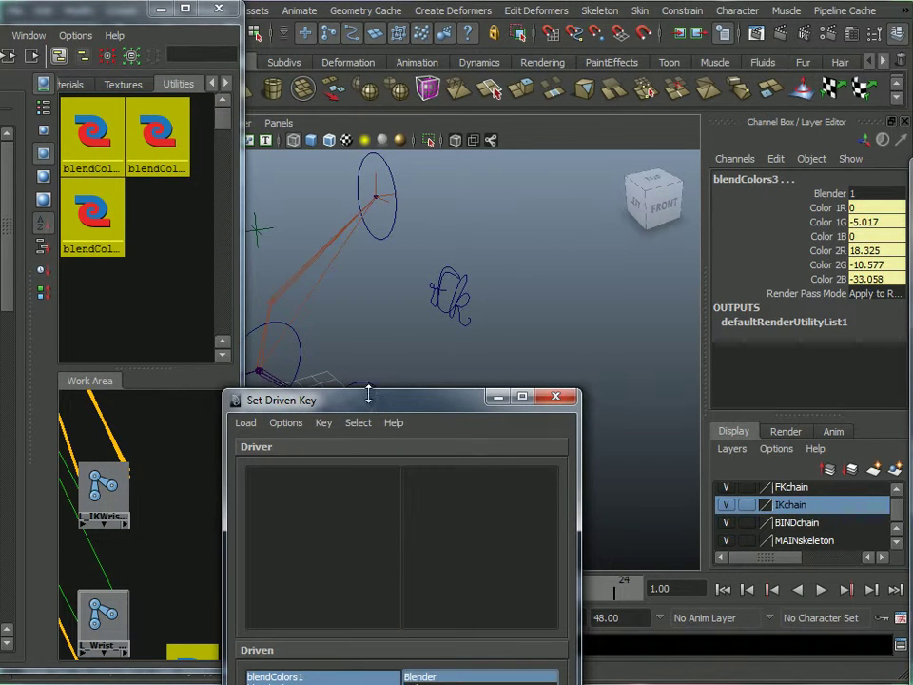
alt+middle_drag(459, 338, 481, 326)
alt+right_drag(502, 325, 450, 322)
alt+drag(450, 321, 444, 305)
click(462, 286)
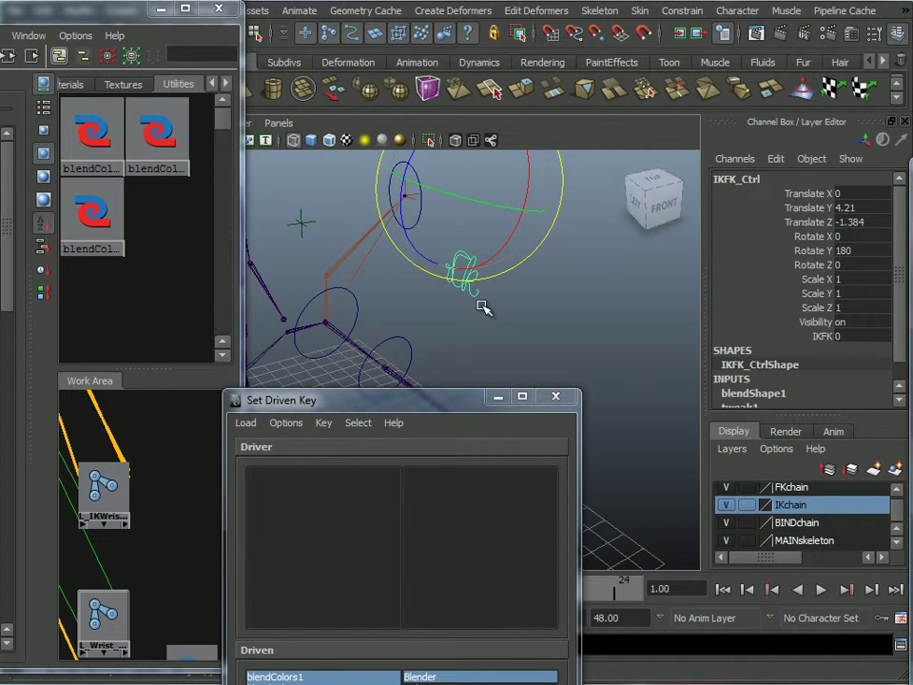
alt+drag(561, 373, 520, 310)
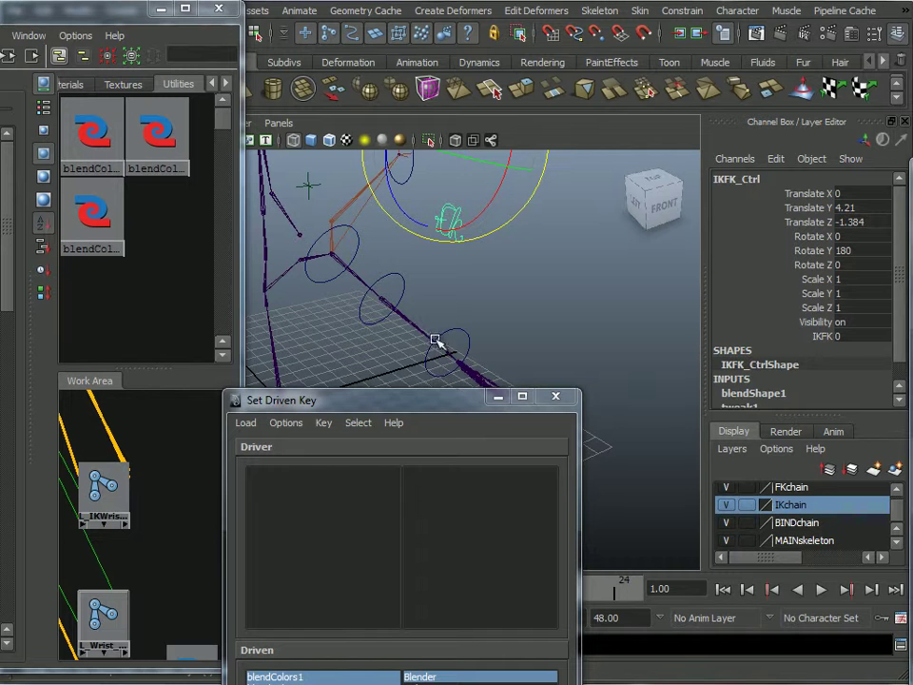
drag(423, 404, 175, 113)
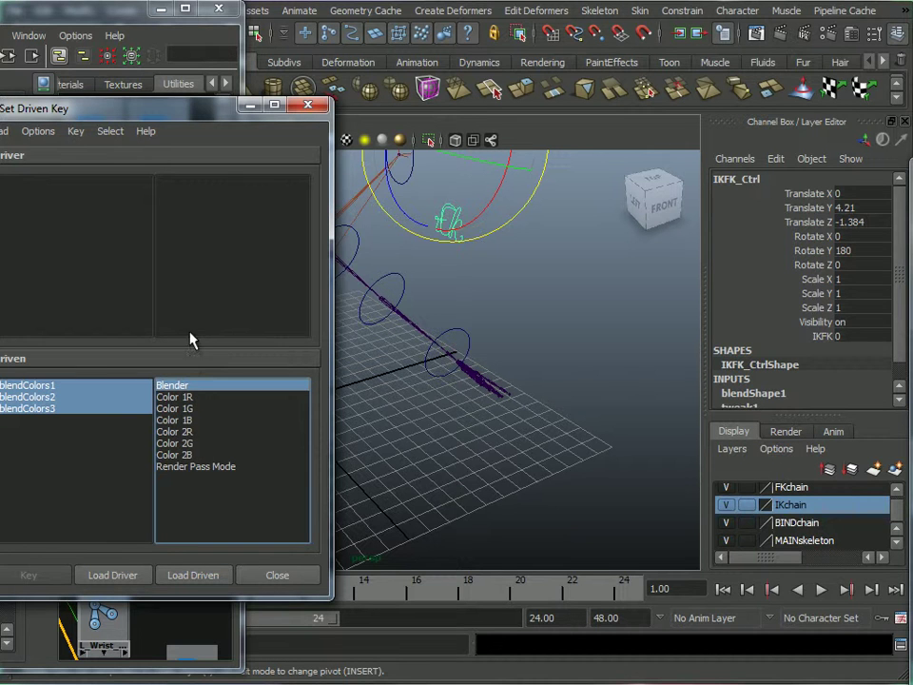
click(194, 576)
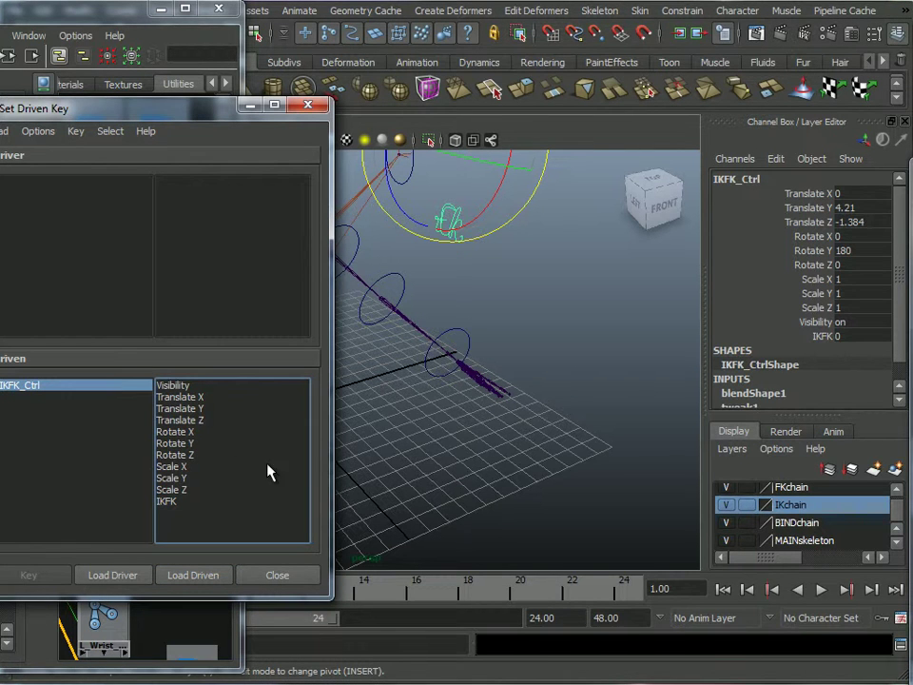
Replace IKFK_Ctrl as driven object with all three blendColors nodes and choose their Blender attribute.
alt+middle_drag(427, 427, 452, 437)
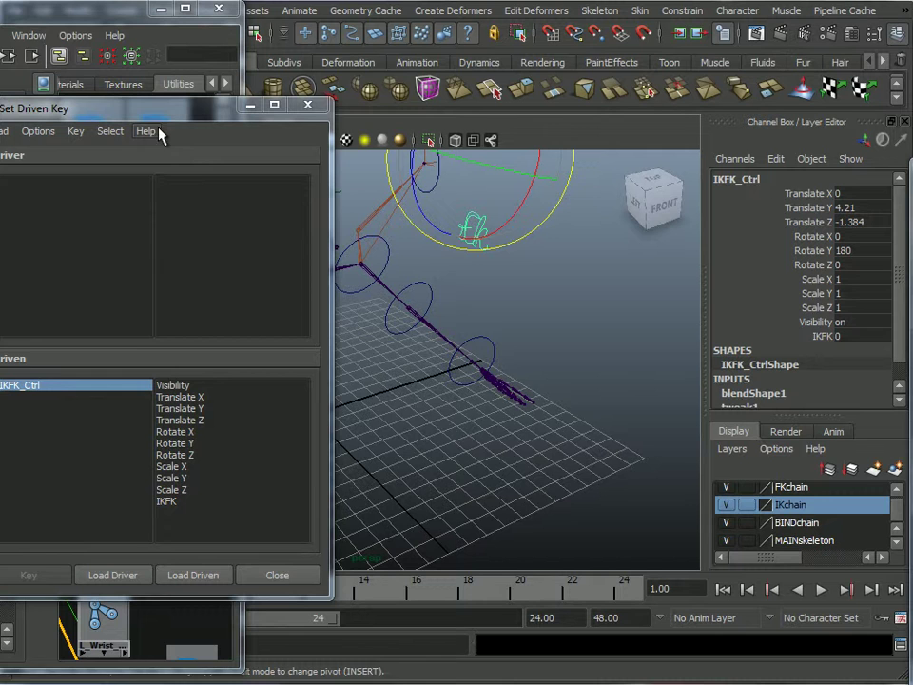
click(34, 21)
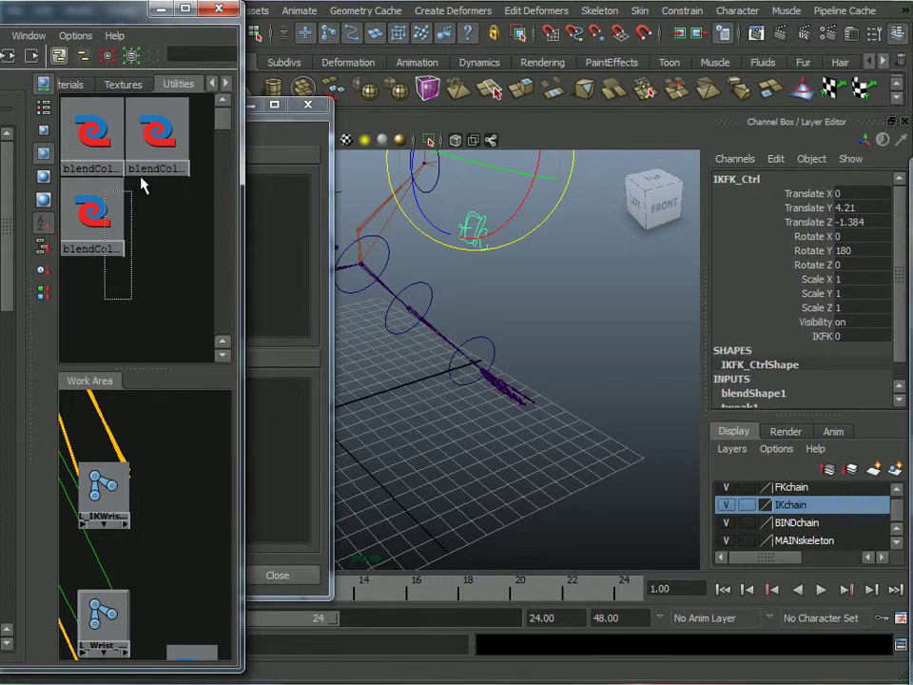
drag(113, 246, 173, 153)
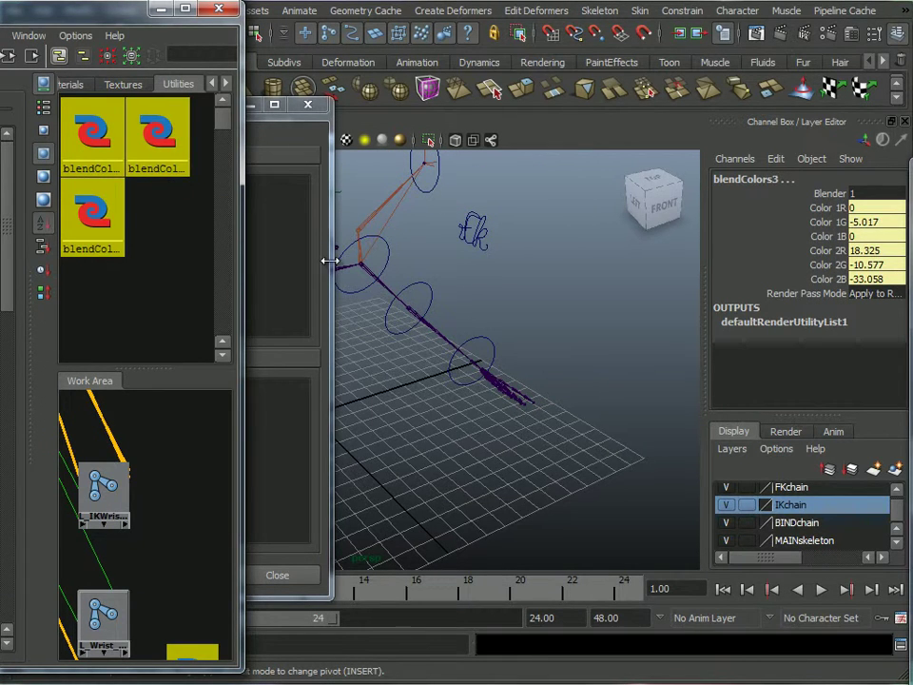
click(329, 261)
click(198, 574)
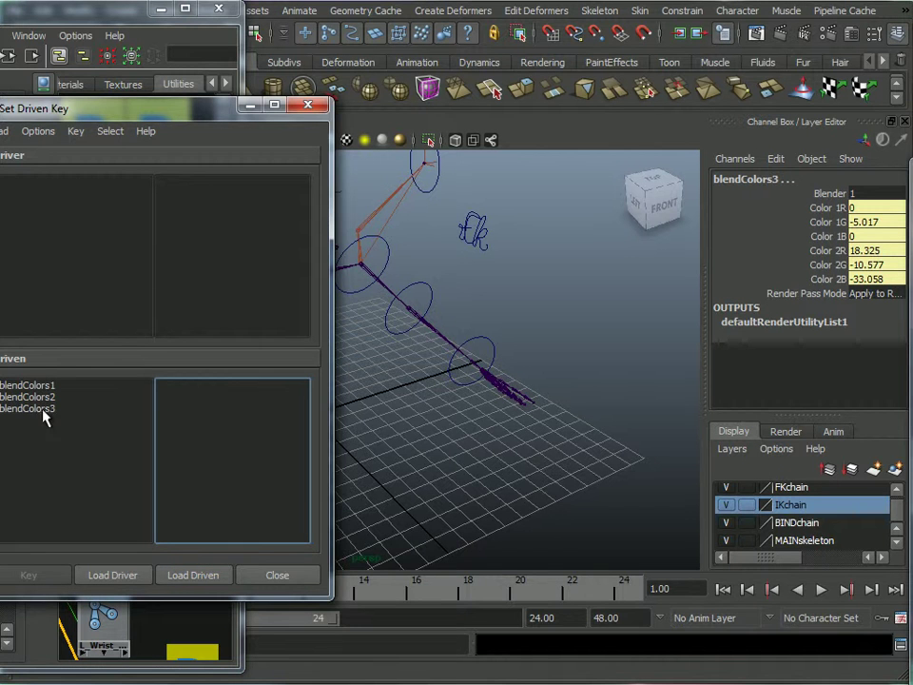
click(21, 388)
shift+click(21, 408)
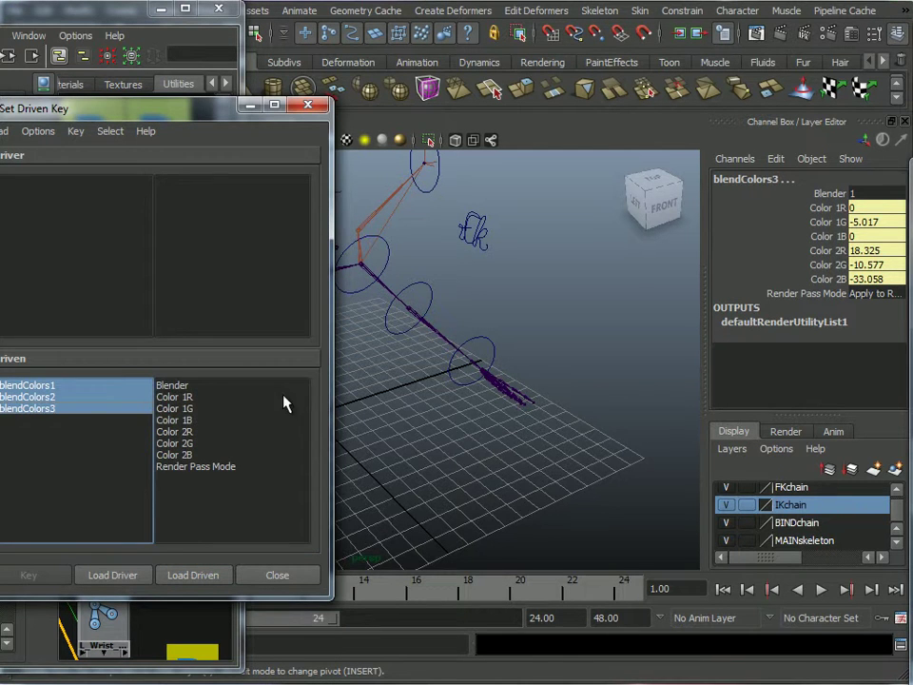
click(166, 385)
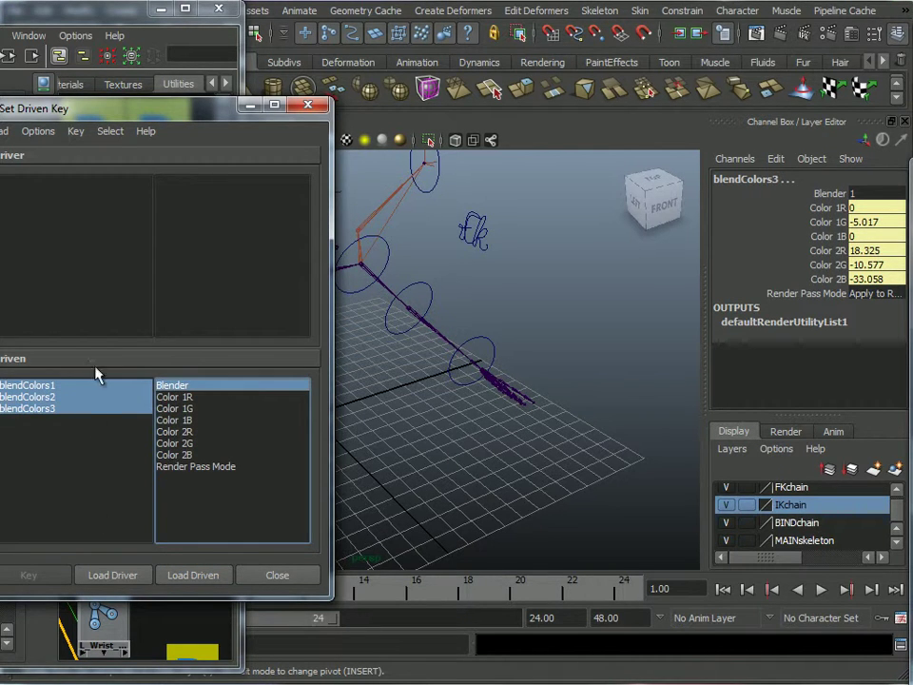
Load IKFK_Ctrl as driver with its IKFK attribute and key Blender 1 at IKFK 0.
click(467, 221)
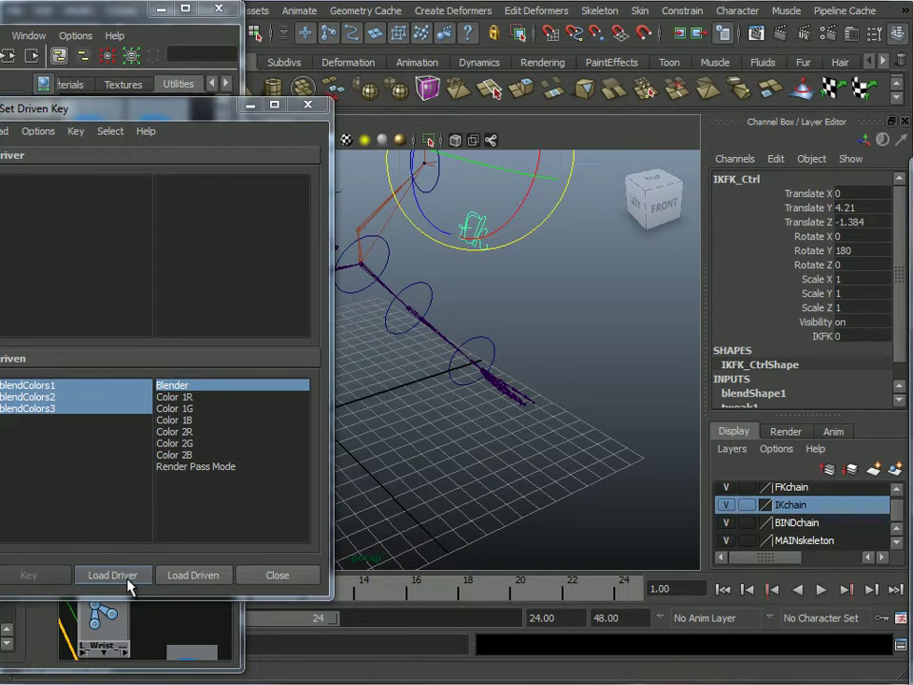
click(129, 584)
click(165, 300)
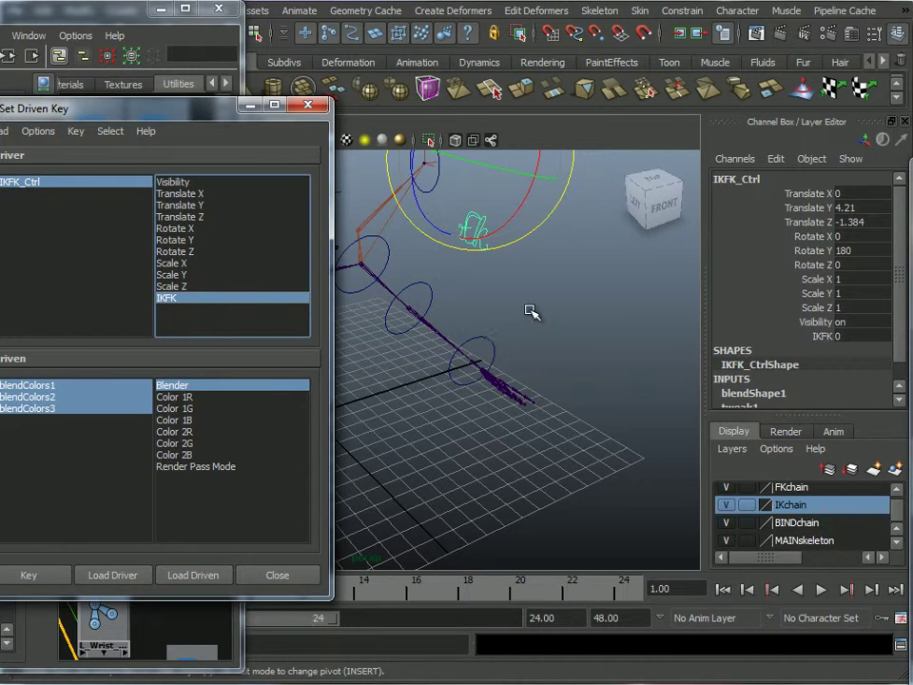
alt+drag(555, 296, 447, 351)
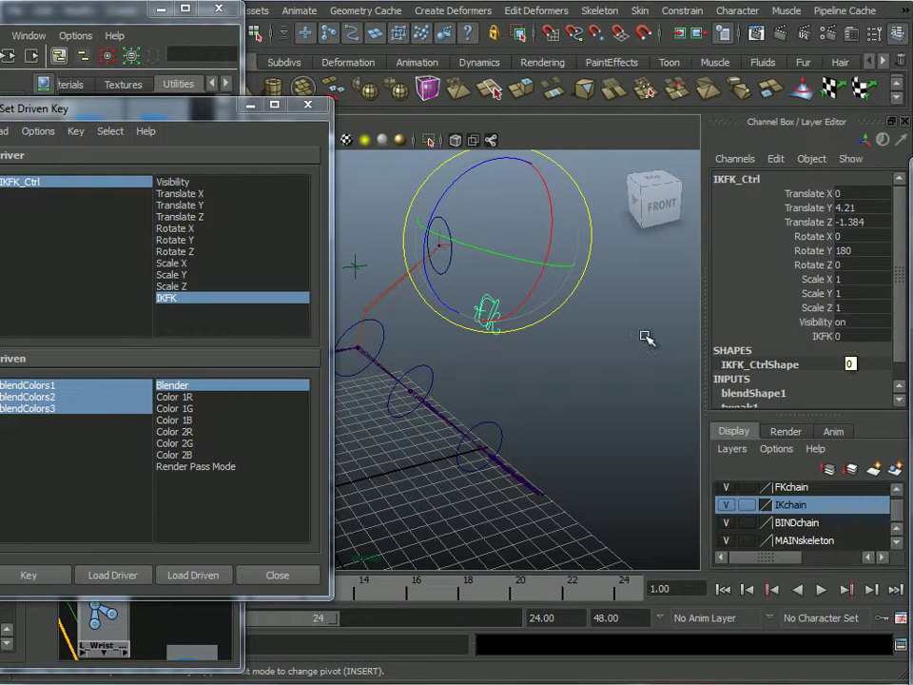
click(57, 575)
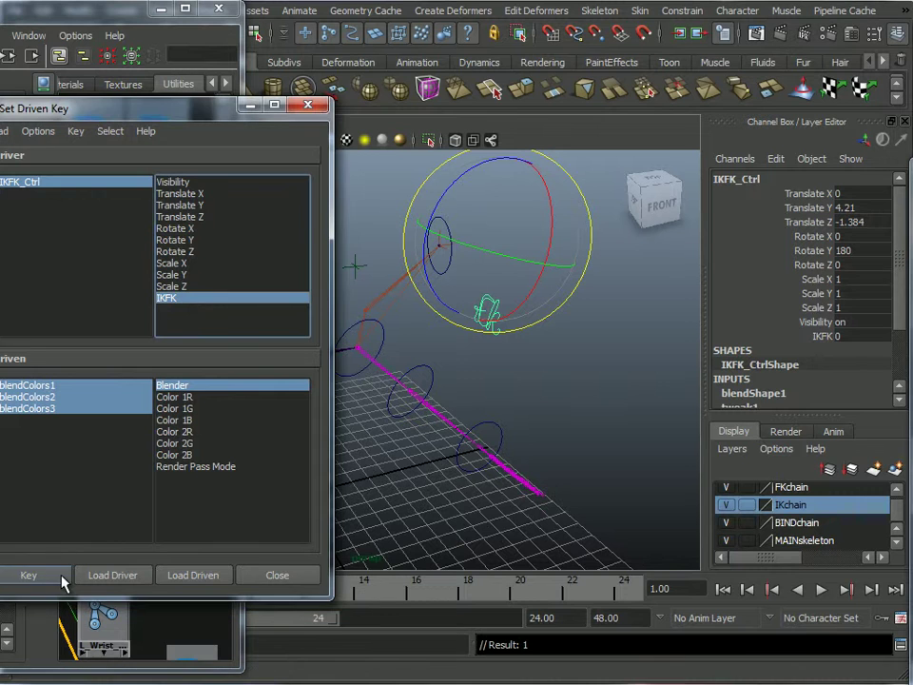
Arrange the Set Driven Key and Hypershade windows and select the three blendColors nodes to check their keyed Blender channel.
drag(105, 115, 129, 117)
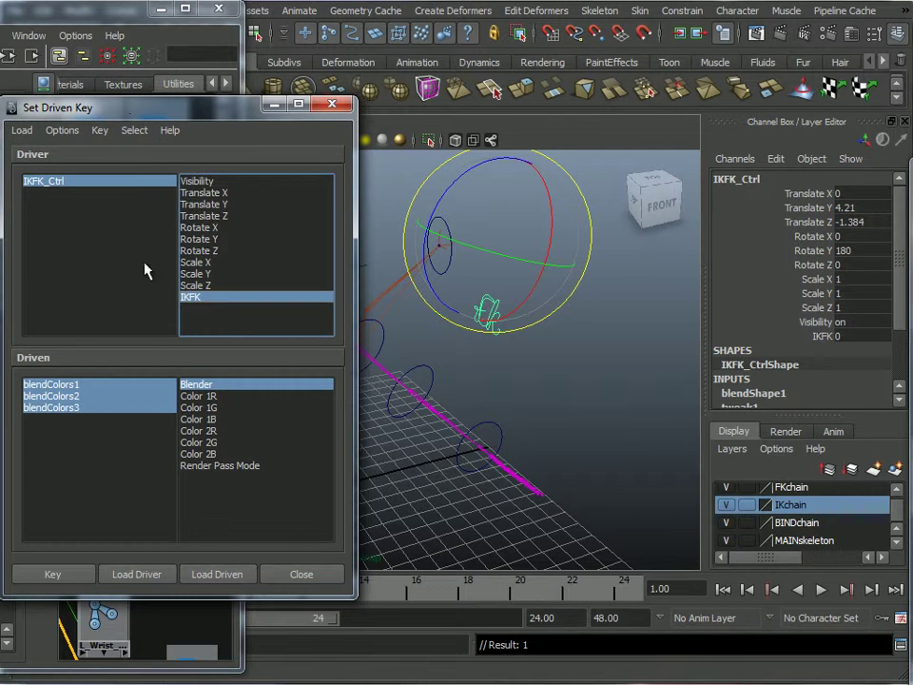
click(161, 8)
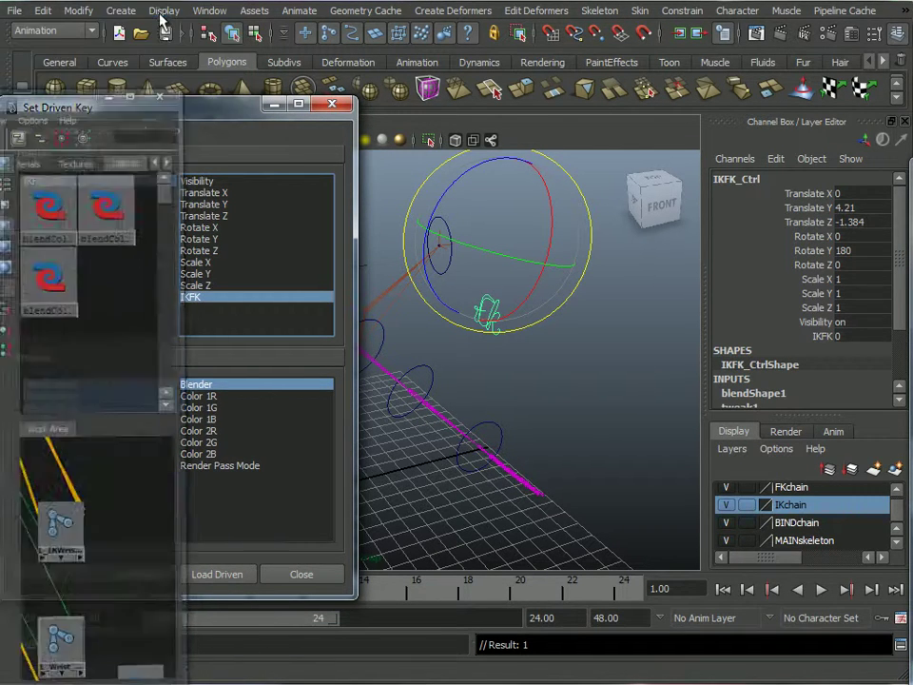
drag(173, 115, 184, 95)
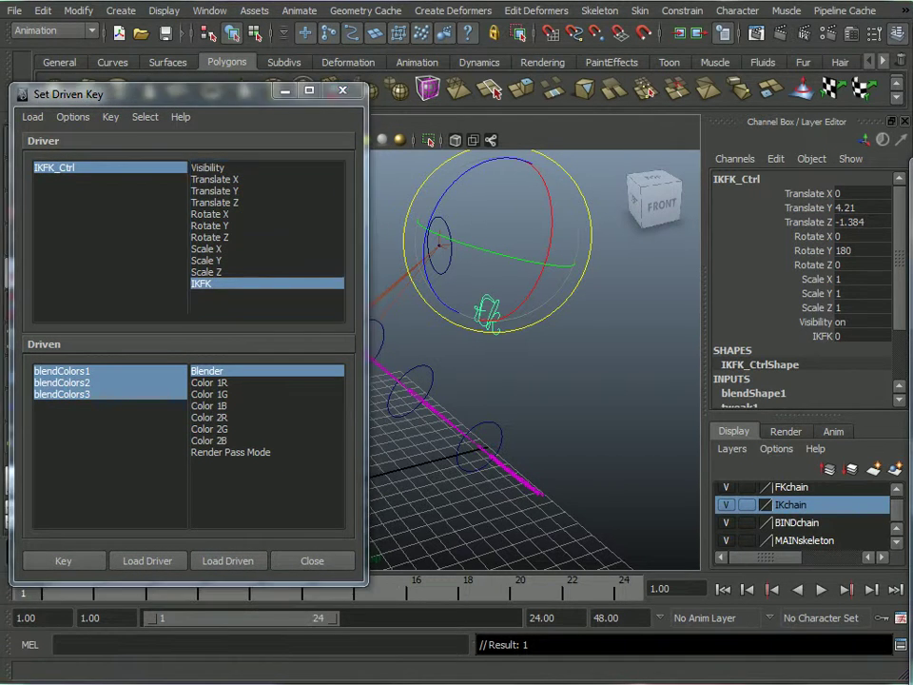
key(alt+Tab)
drag(22, 12, 41, 16)
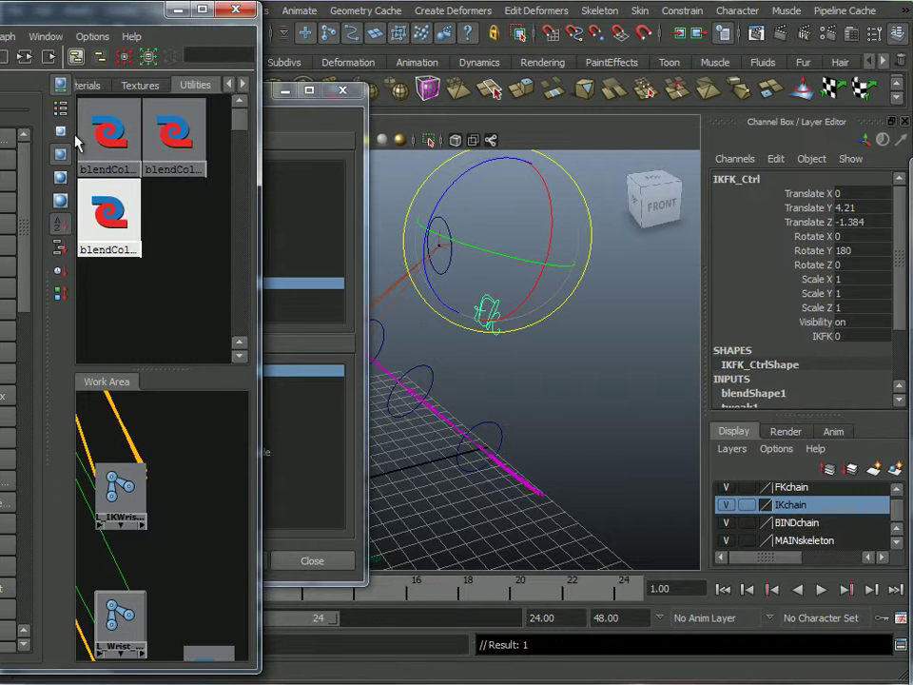
drag(116, 300, 176, 138)
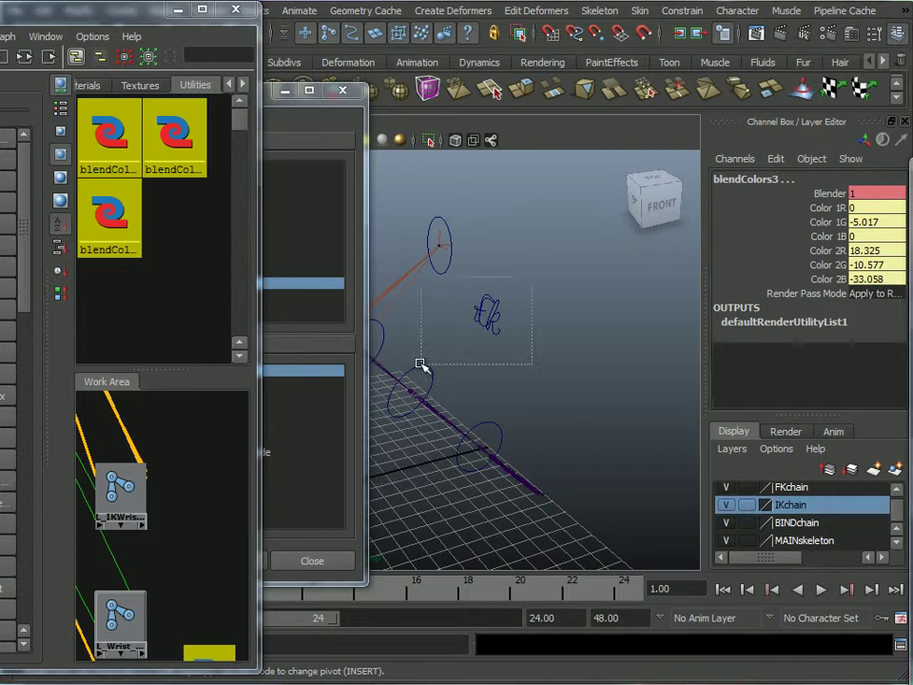
Set IKFK on IKFK_Ctrl to 10 and the Blender value of all three blendColors nodes to 0.
click(466, 334)
click(820, 336)
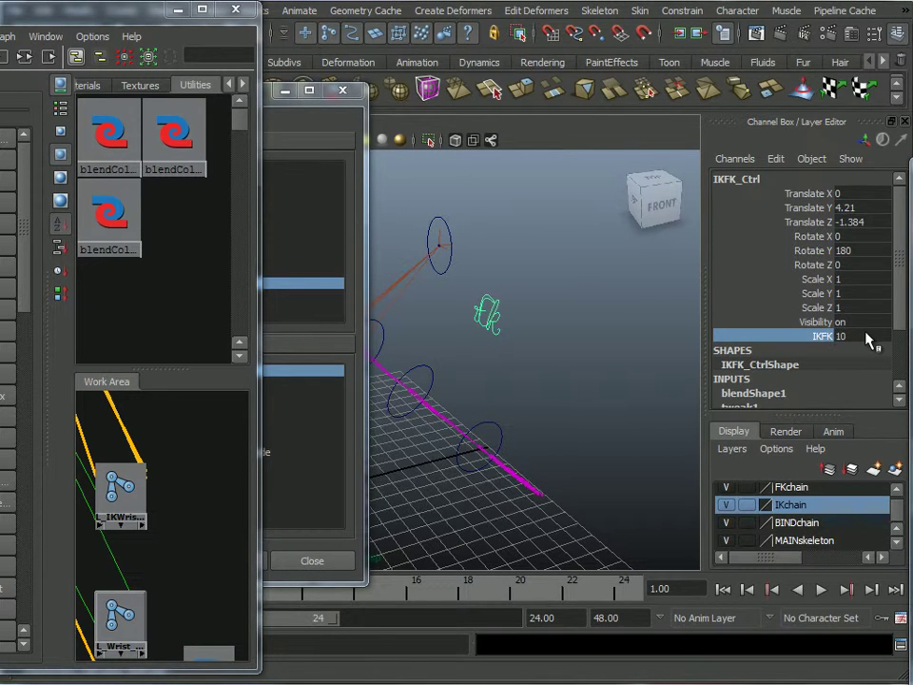
drag(113, 306, 218, 143)
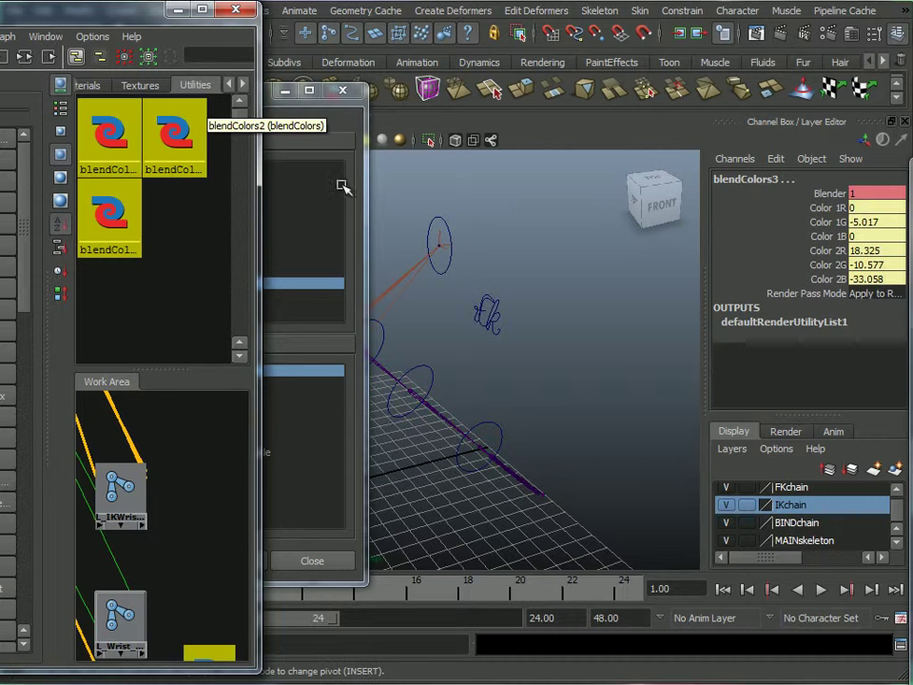
click(820, 197)
middle_drag(599, 244, 295, 231)
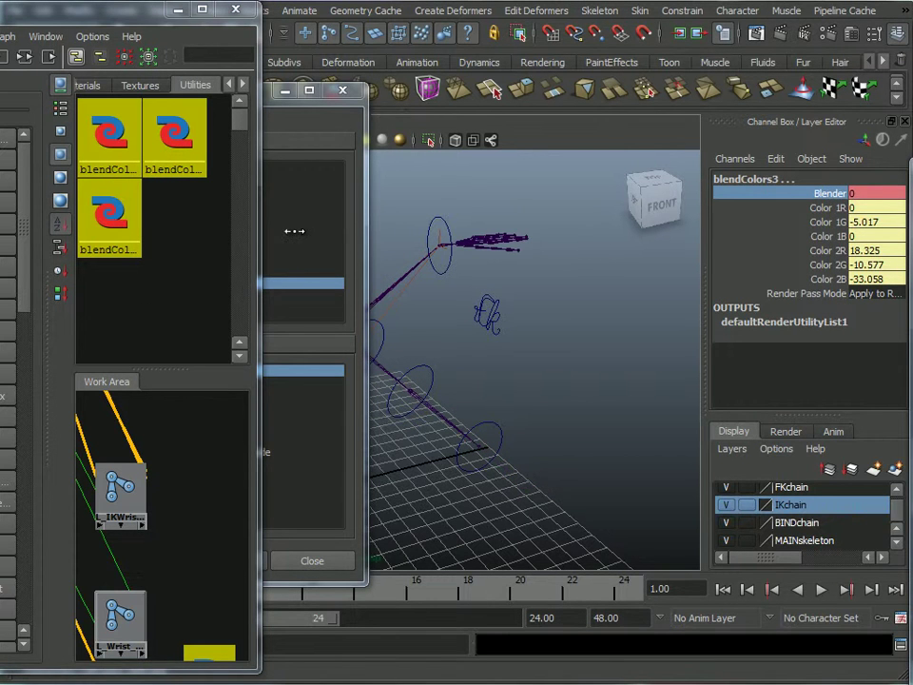
Key Blender 0 at IKFK 10 for the three blendColors nodes and reselect IKFK_Ctrl.
alt+middle_drag(448, 343, 514, 352)
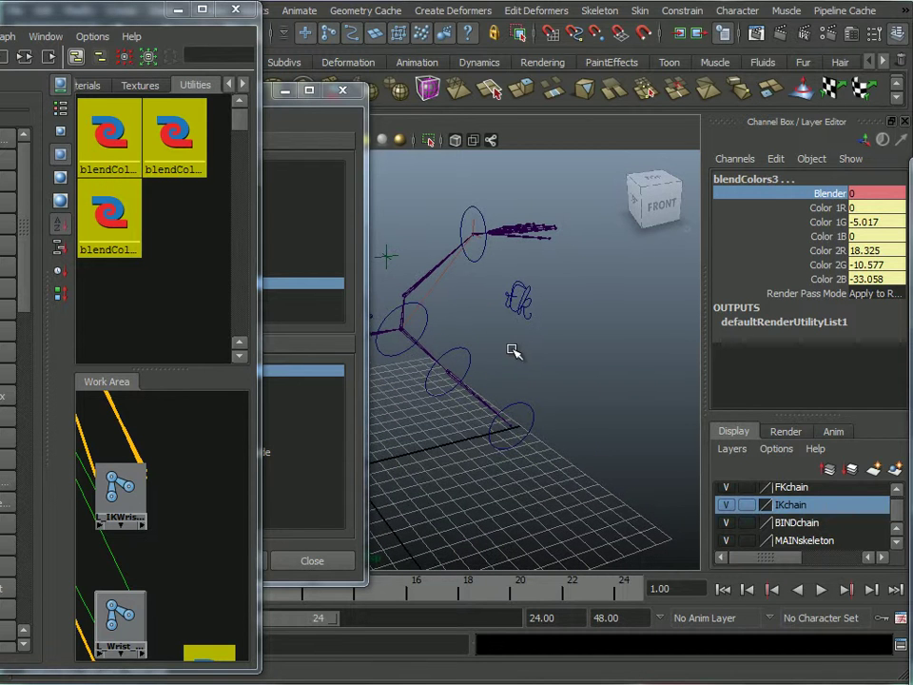
click(307, 129)
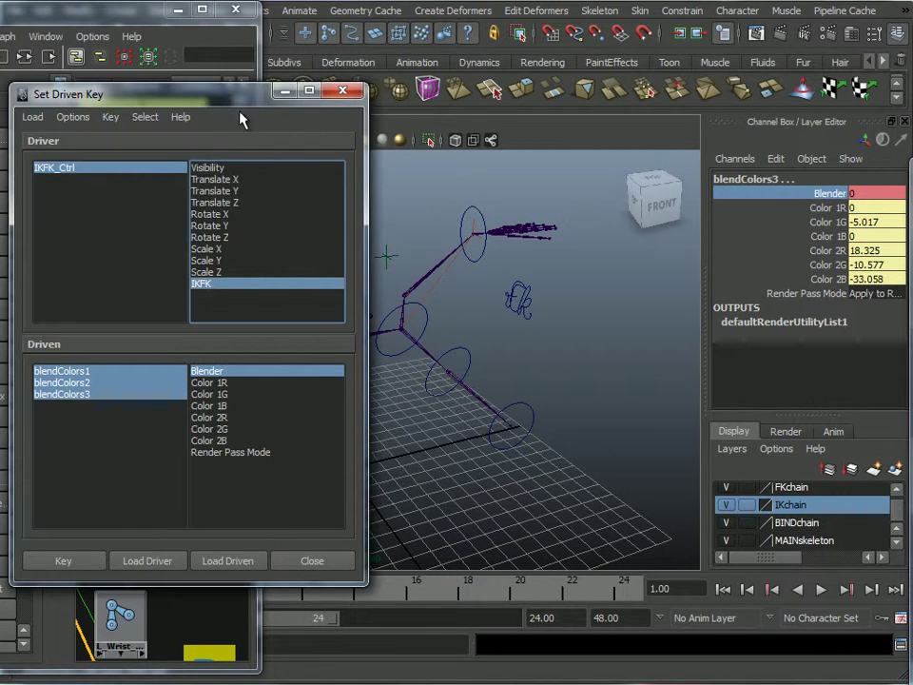
drag(219, 94, 243, 94)
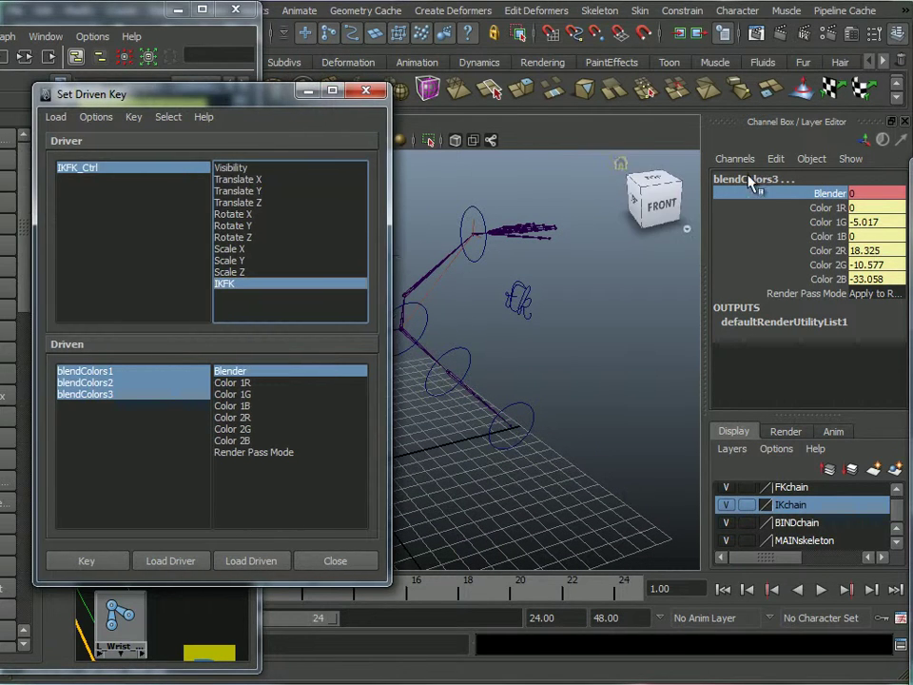
click(84, 561)
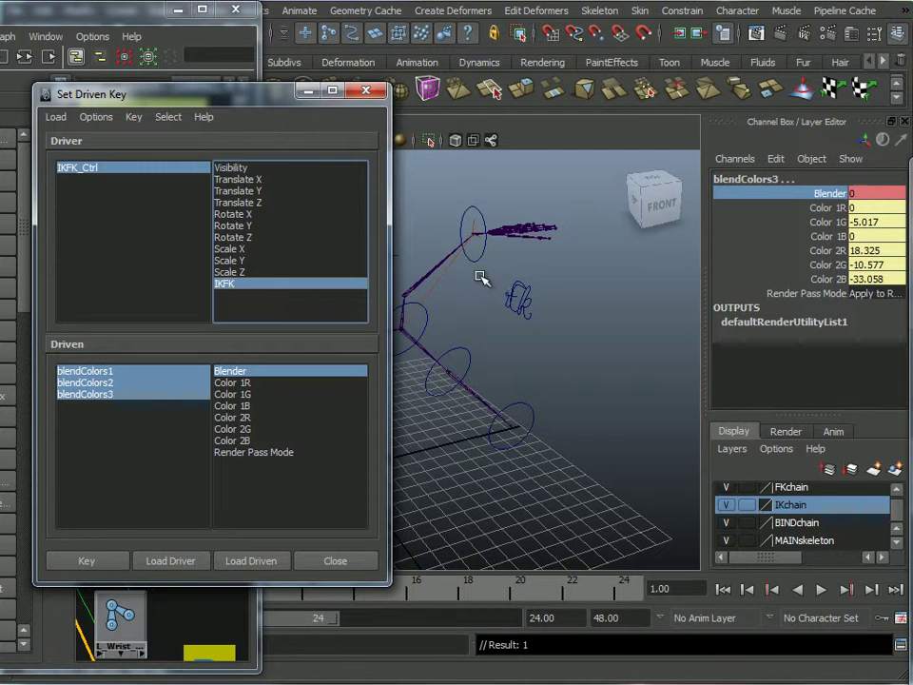
click(514, 291)
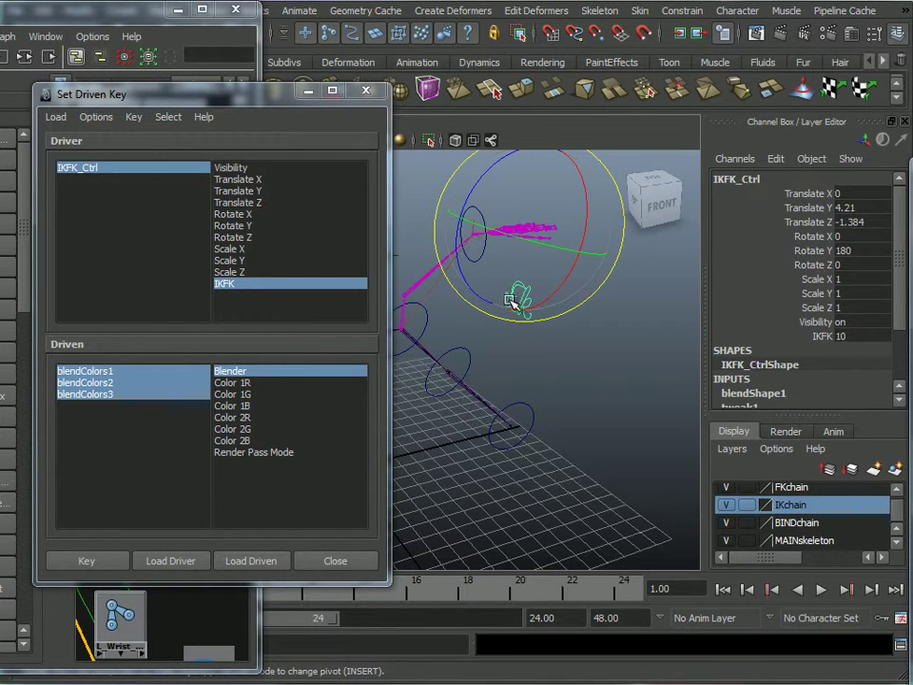
Load blendShape1 of IKFK_Ctrl as the driven node and choose its curve2 channel, with IKFK still the driver attribute.
click(751, 392)
scroll(761, 402, down, 2)
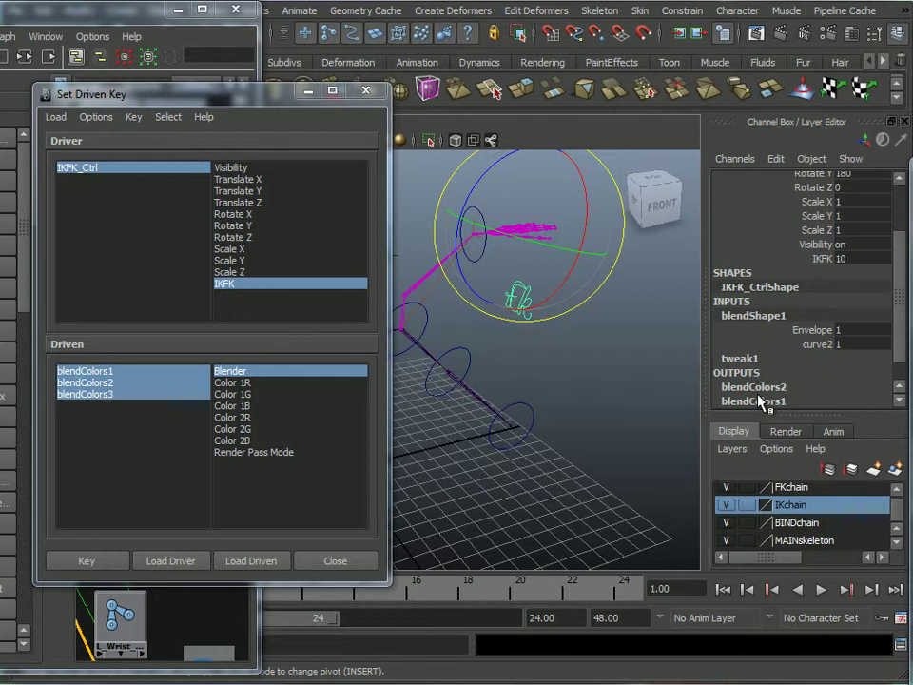
click(752, 315)
click(781, 344)
double_click(772, 316)
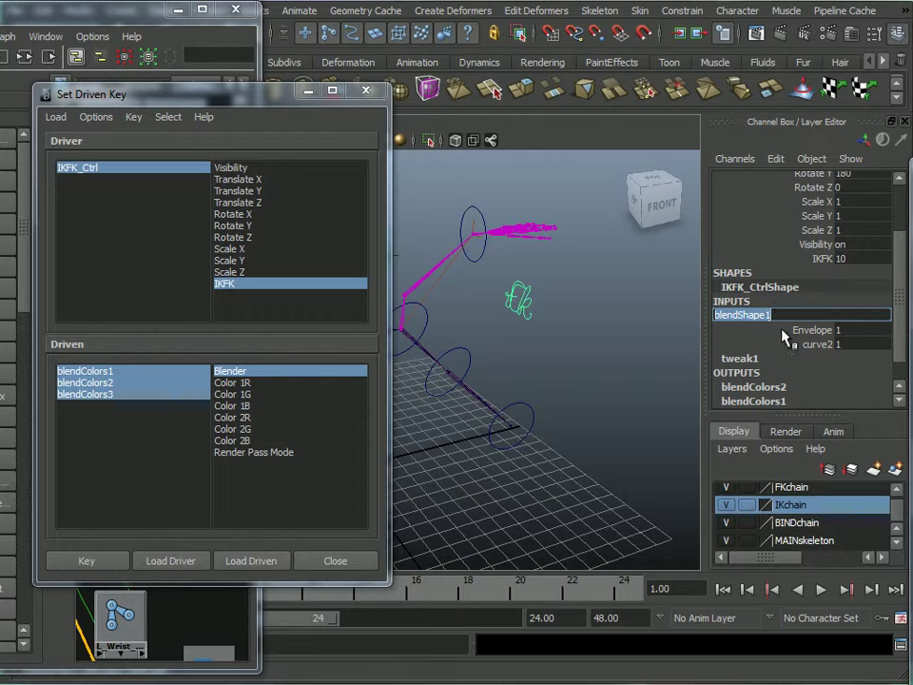
click(749, 304)
double_click(760, 316)
click(248, 561)
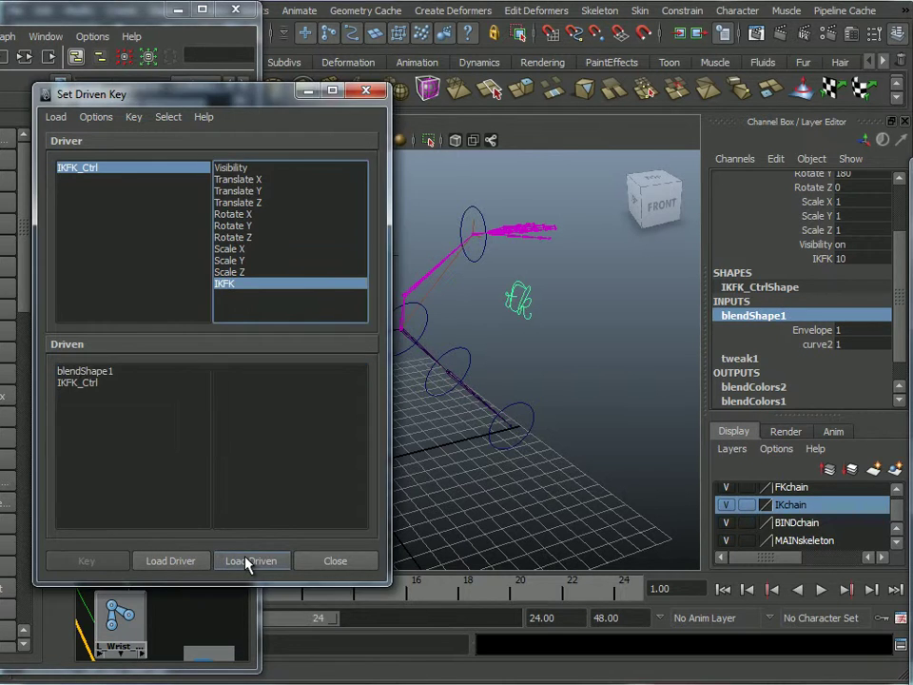
click(86, 371)
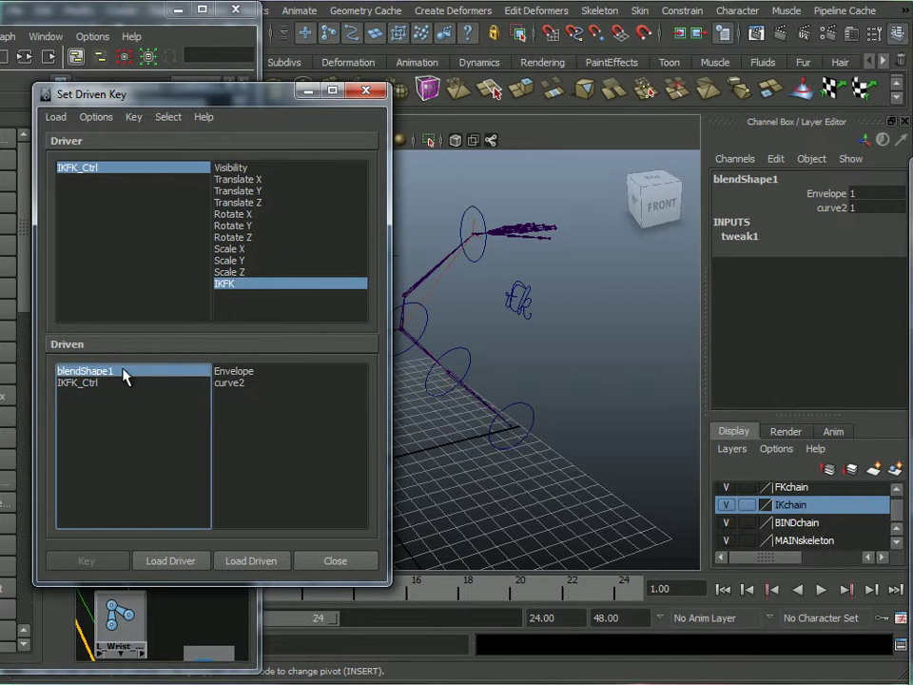
click(240, 384)
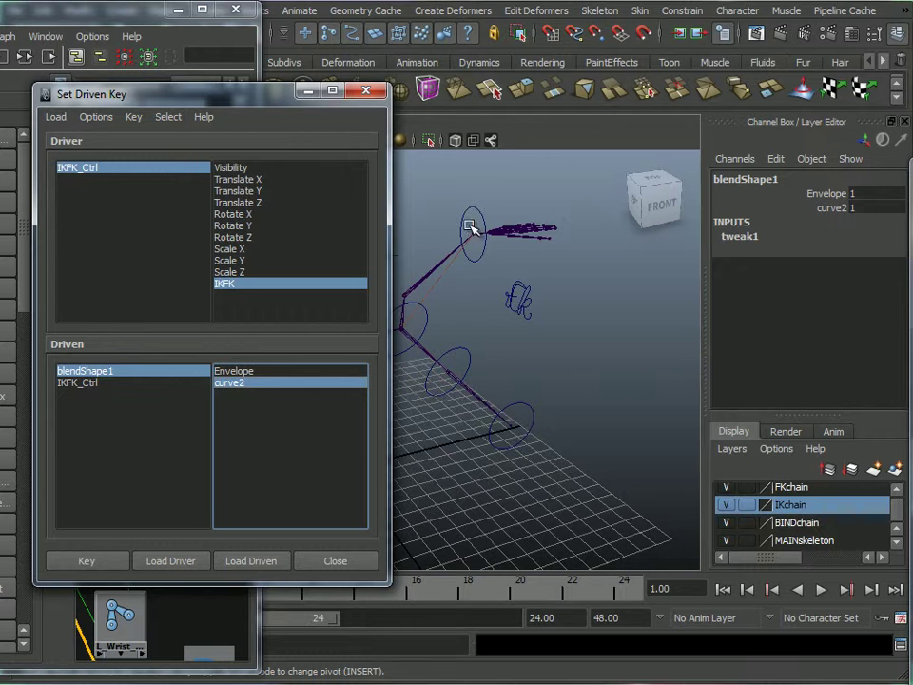
Set blendShape1's curve2 to 0 on IKFK_Ctrl and key it against IKFK 10.
click(522, 297)
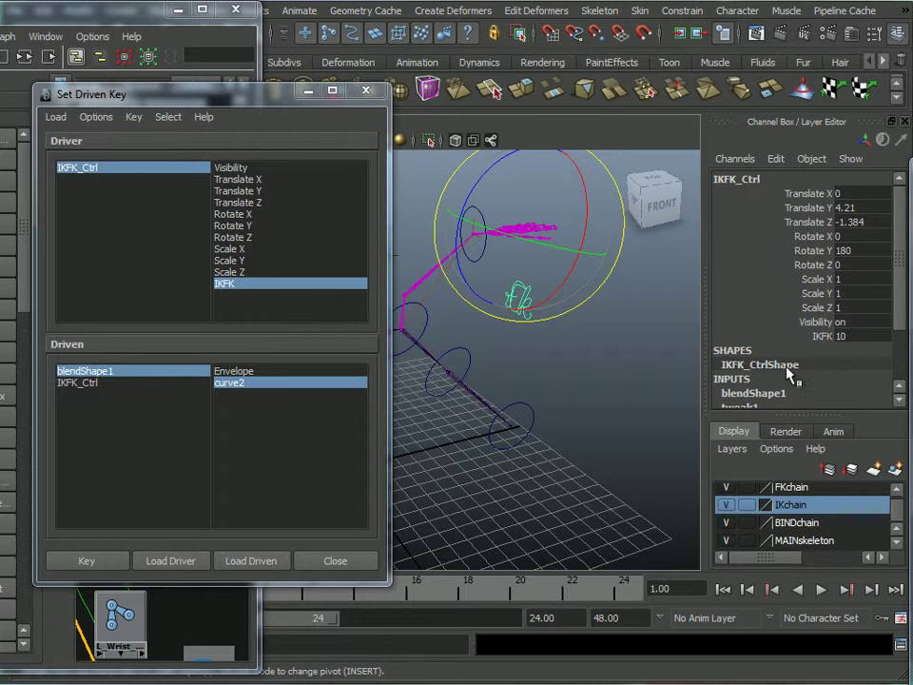
drag(898, 316, 901, 348)
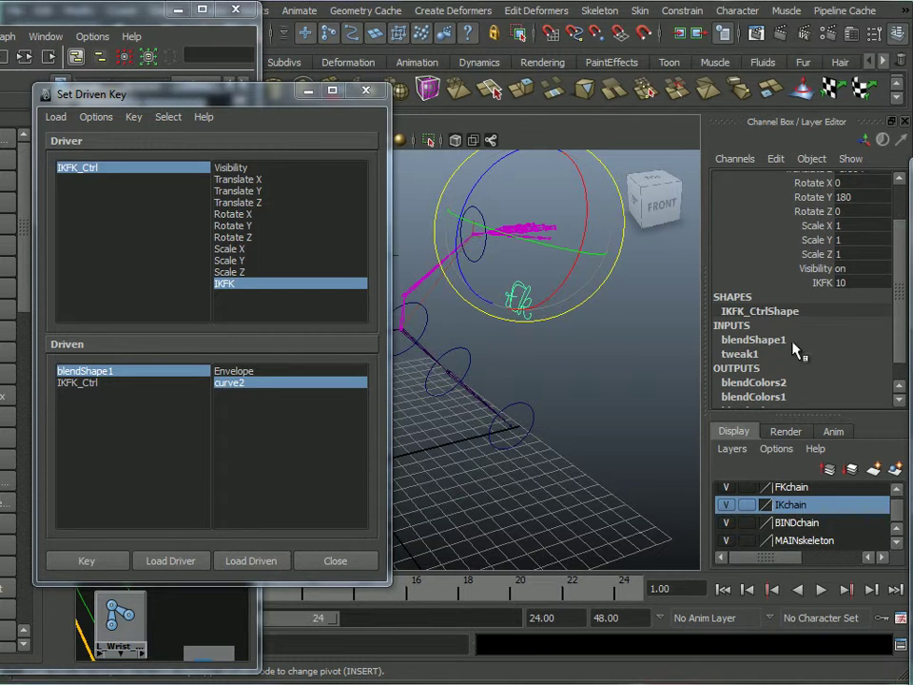
click(774, 339)
click(826, 346)
middle_drag(576, 359, 406, 355)
alt+middle_drag(485, 328, 543, 353)
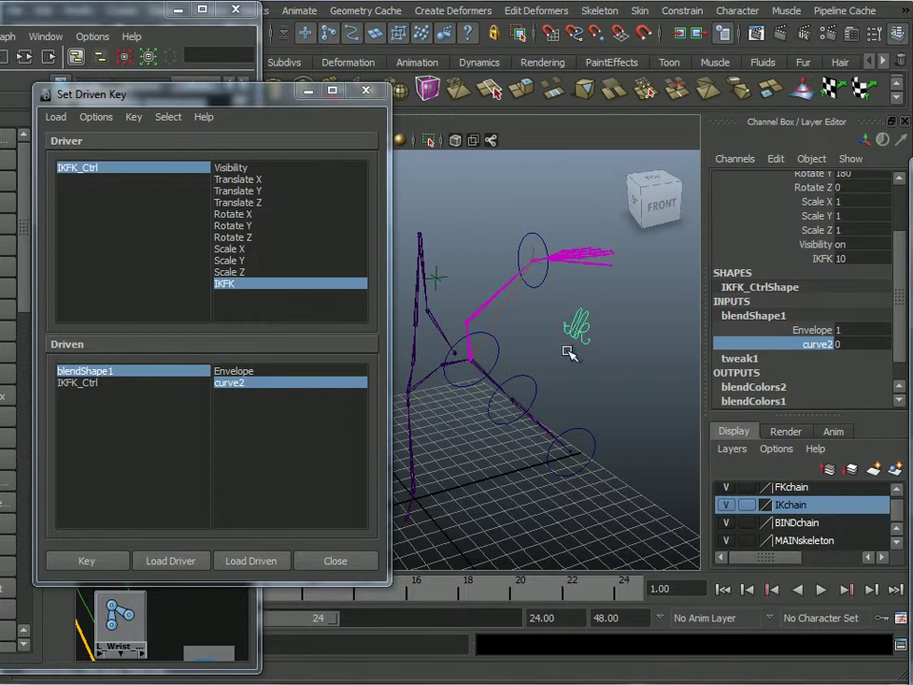
click(87, 560)
Key curve2 at 1 against IKFK 0 on IKFK_Ctrl, and close the Set Driven Key and Hypershade windows.
alt+drag(557, 462, 630, 406)
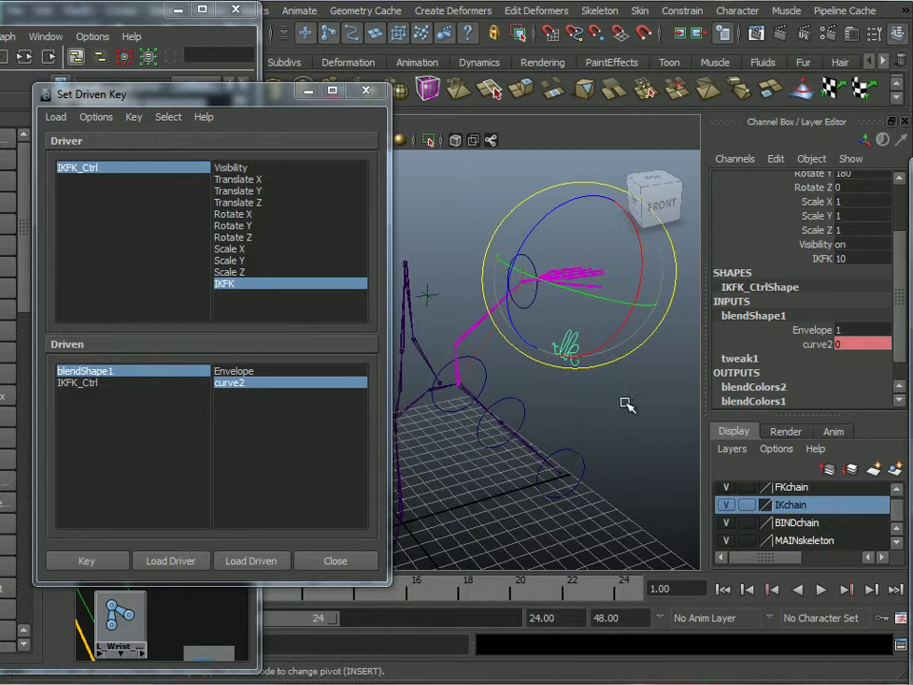
click(816, 315)
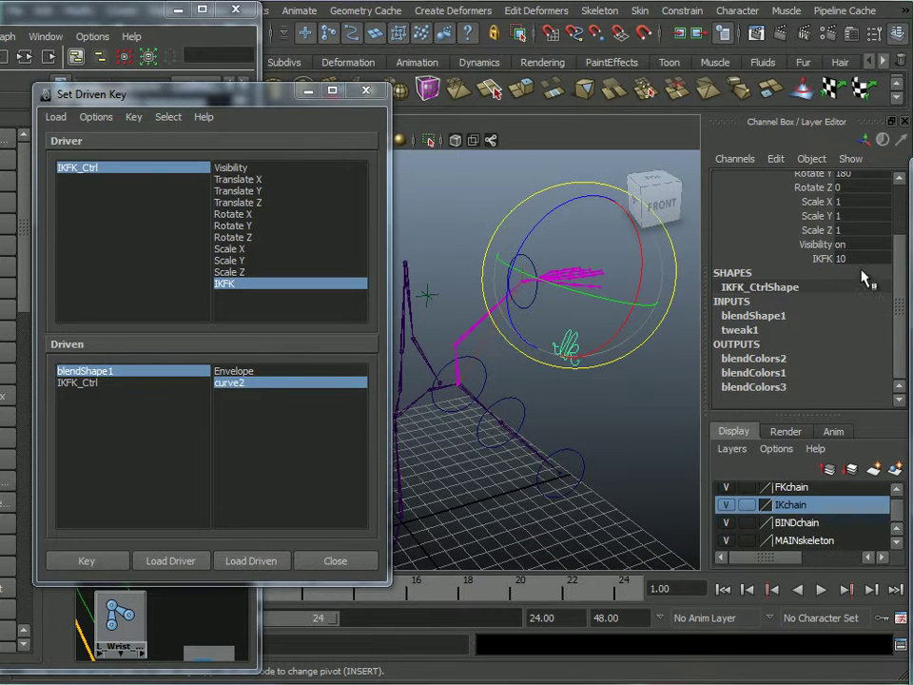
click(822, 257)
middle_drag(611, 383, 478, 388)
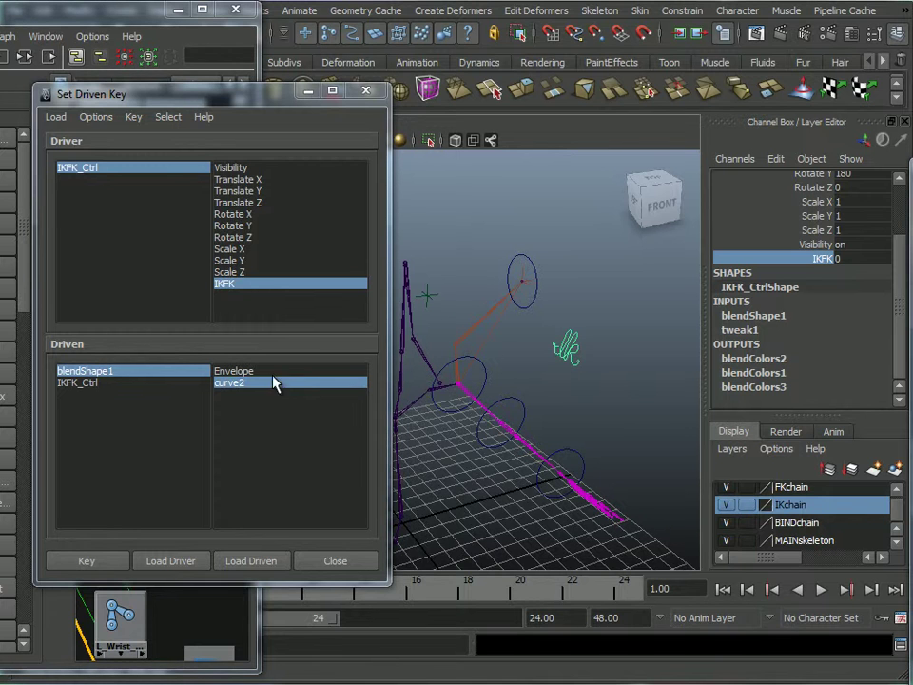
key(e)
click(791, 315)
click(818, 345)
middle_drag(551, 388, 604, 402)
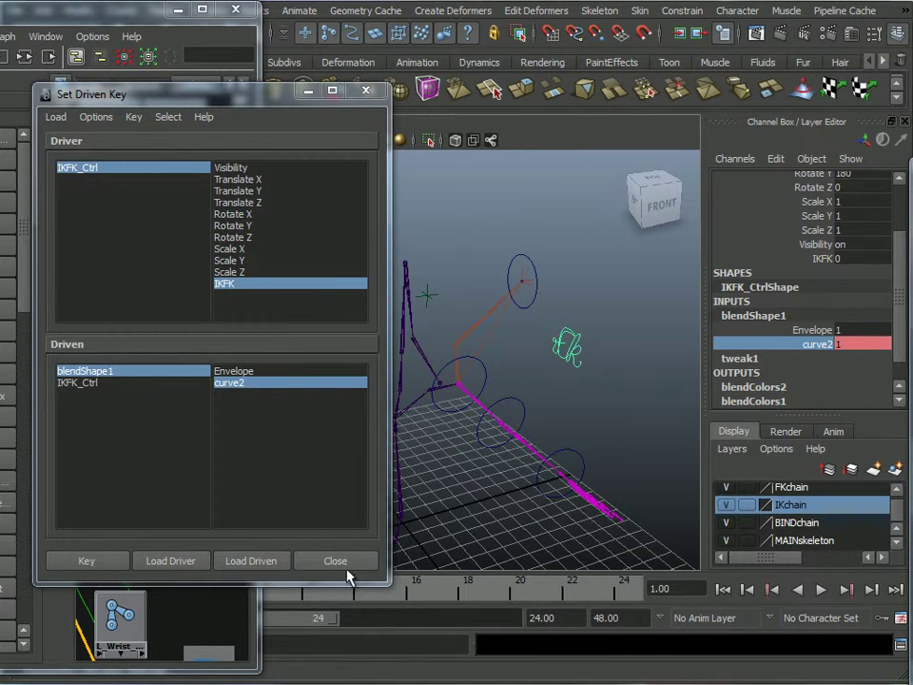
click(87, 562)
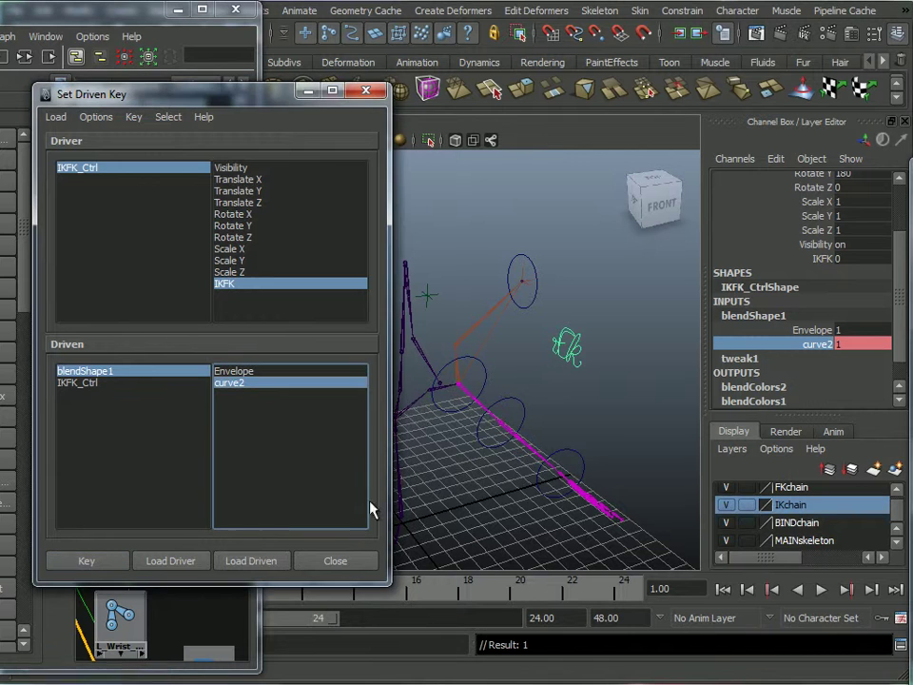
click(363, 92)
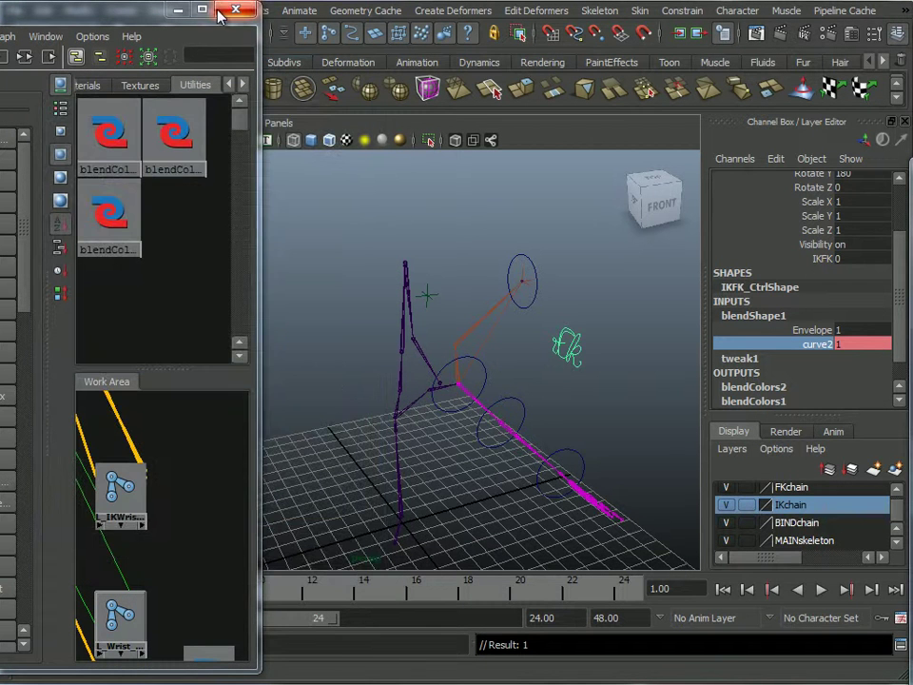
click(235, 10)
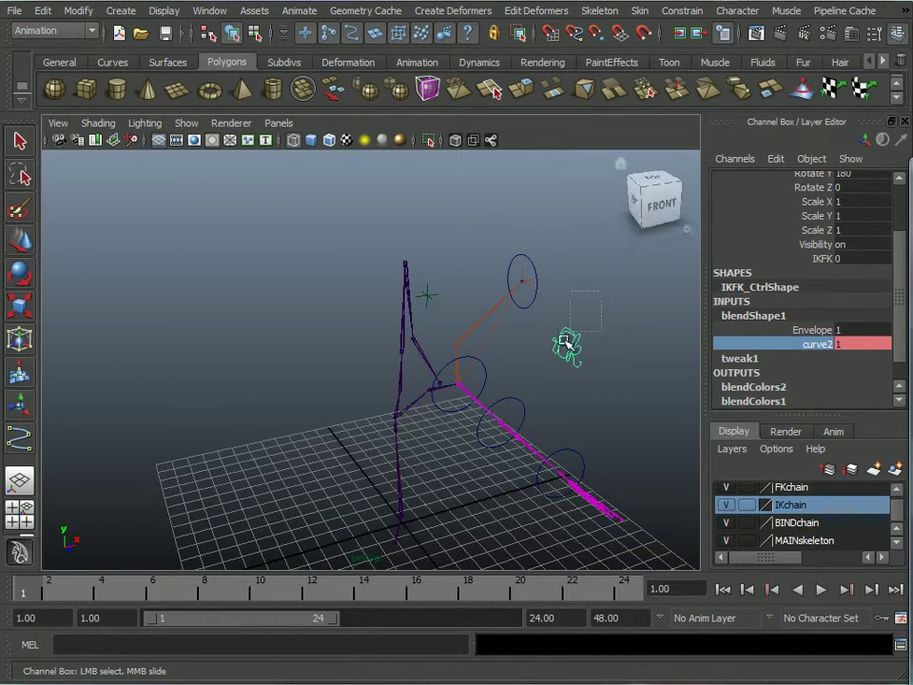
Scrub IKFK on IKFK_Ctrl to test the arm blend and lettering morph, and leave it at 5.
key(e)
alt+middle_drag(652, 422, 508, 400)
alt+drag(509, 399, 526, 395)
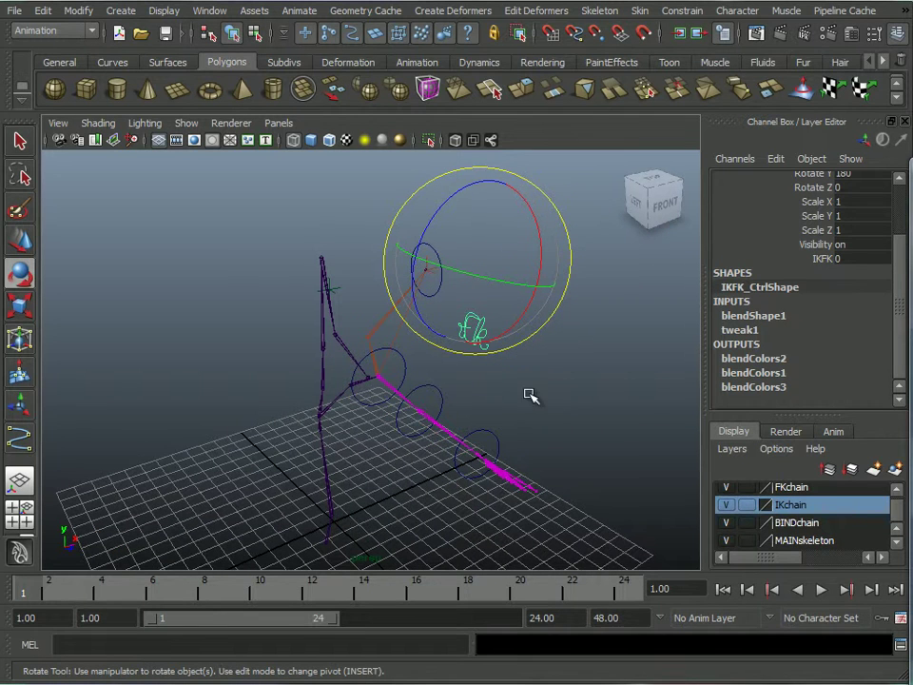
click(818, 259)
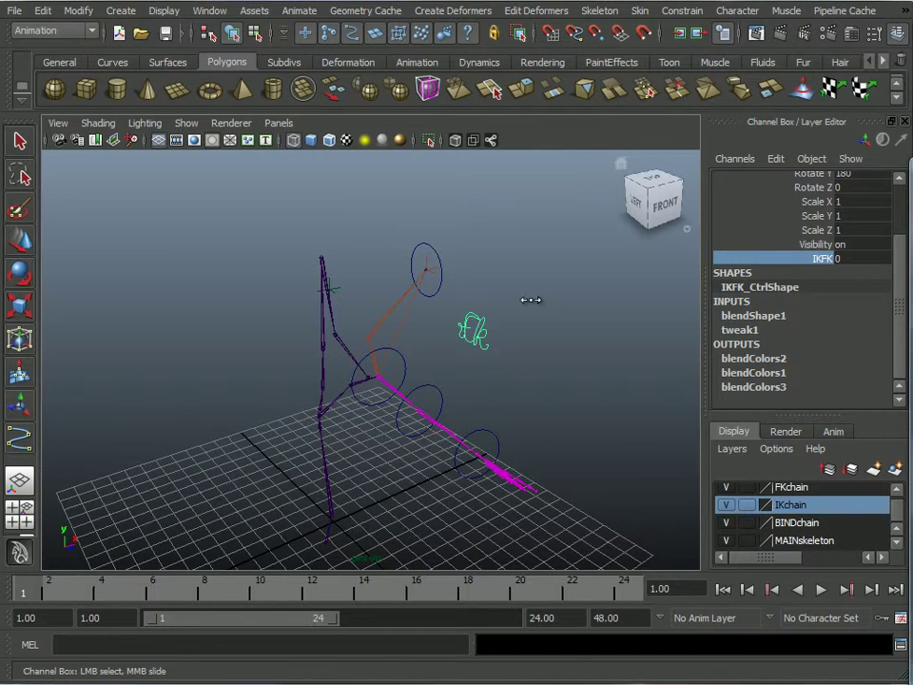
middle_drag(484, 308, 630, 368)
click(860, 259)
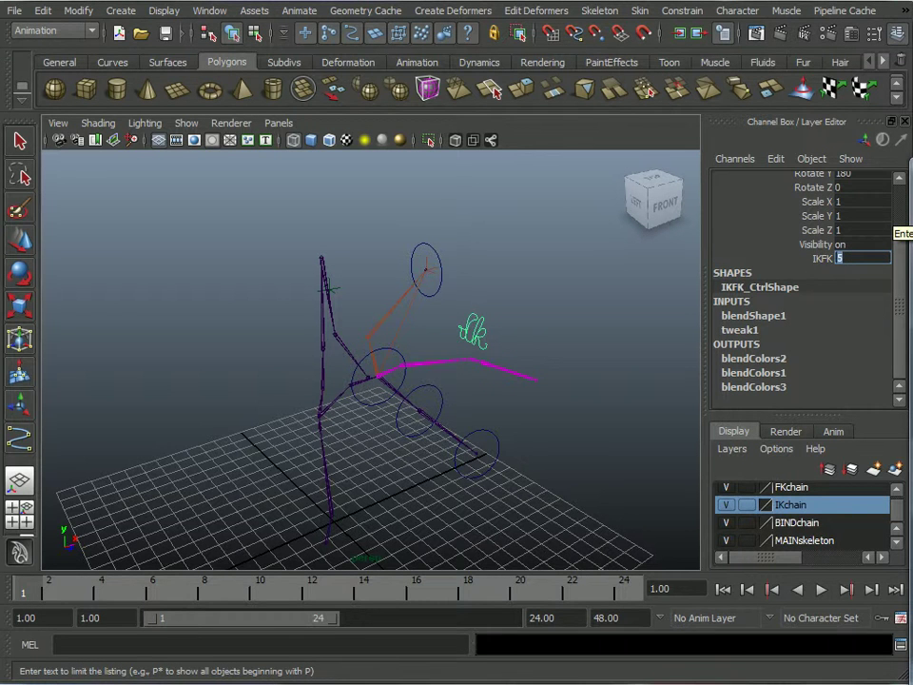
Point constrain IKFK_Ctrl to L_Wrist_Jnt with Maintain offset on, all constraint axes and weight 1.
alt+right_drag(355, 320, 424, 203)
alt+right_drag(514, 289, 511, 351)
alt+middle_drag(512, 351, 426, 365)
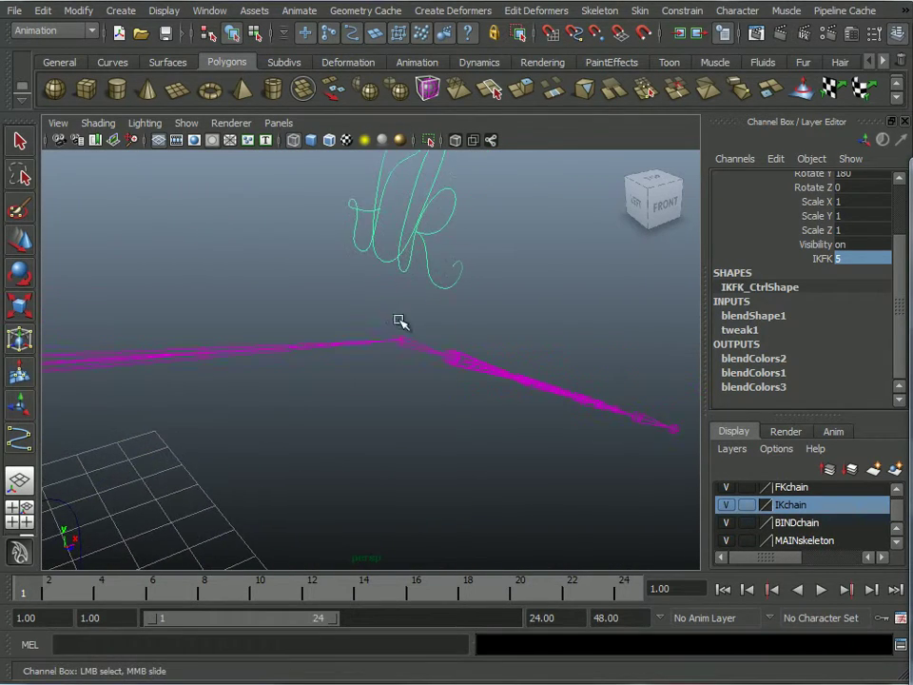
alt+right_drag(379, 275, 403, 298)
alt+middle_drag(428, 296, 407, 352)
key(e)
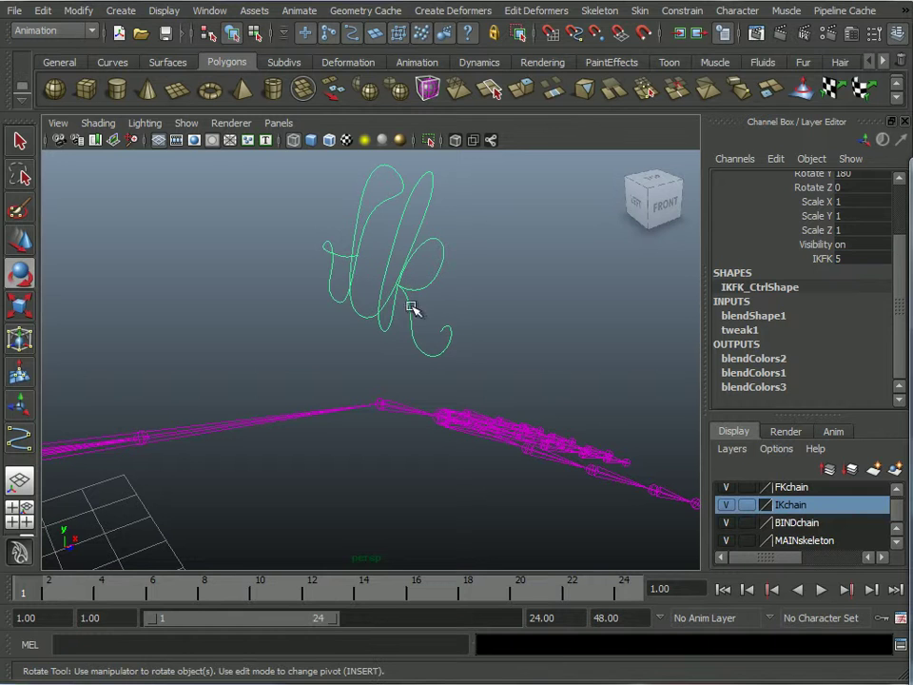
click(400, 407)
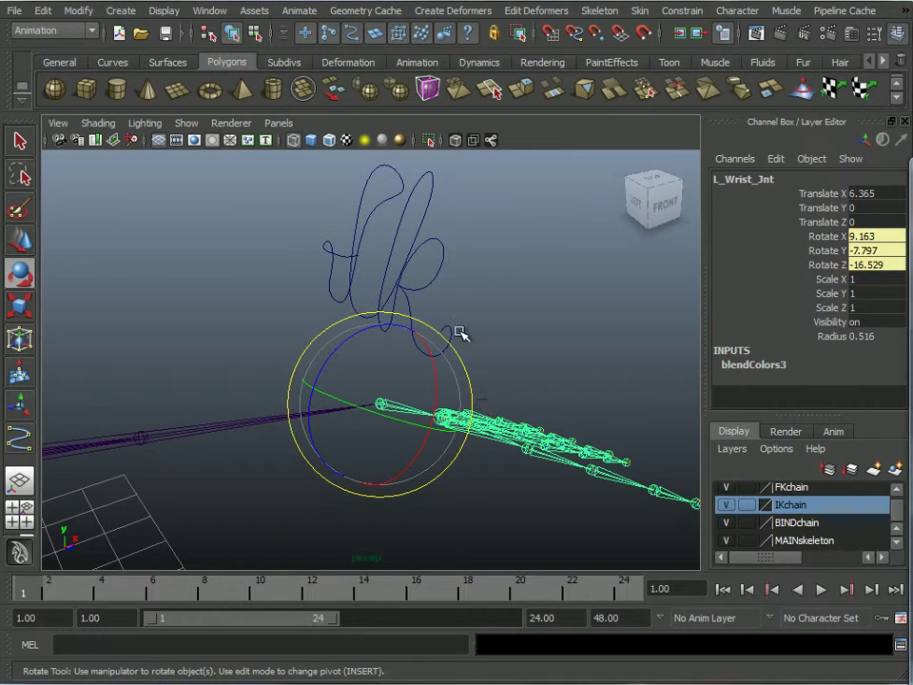
click(379, 268)
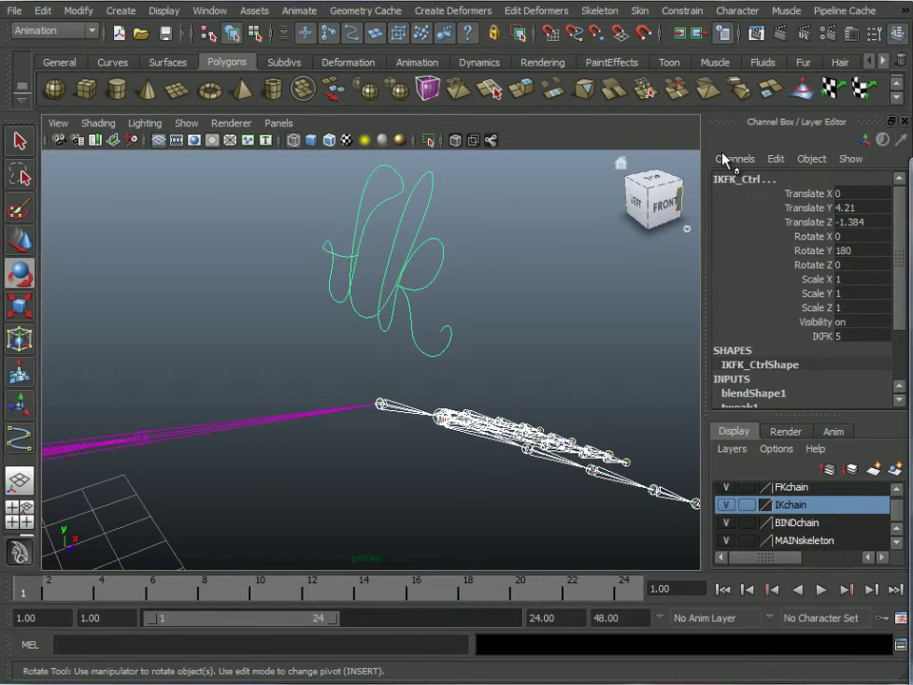
click(688, 13)
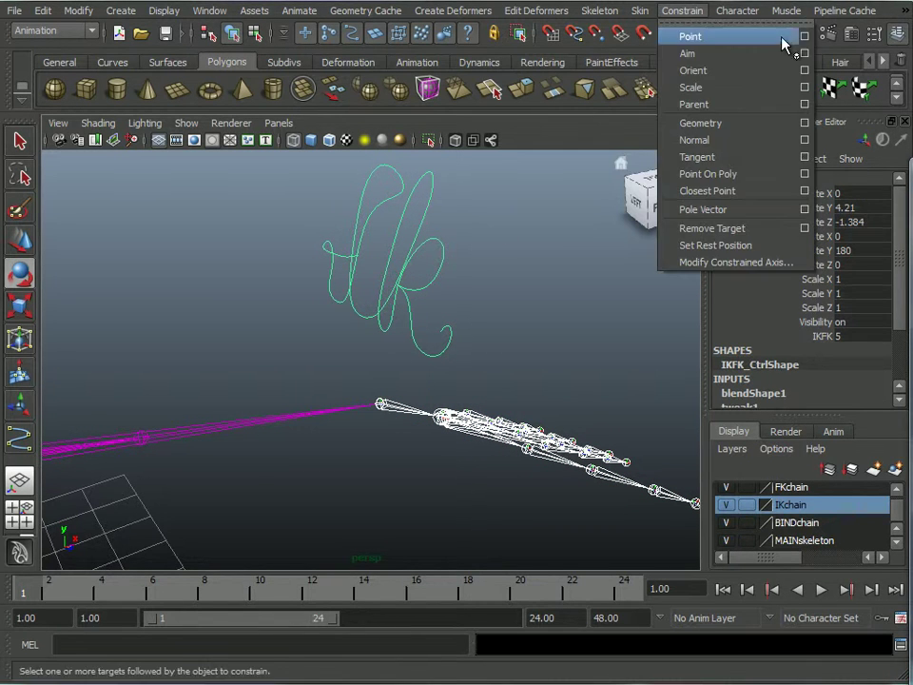
click(804, 35)
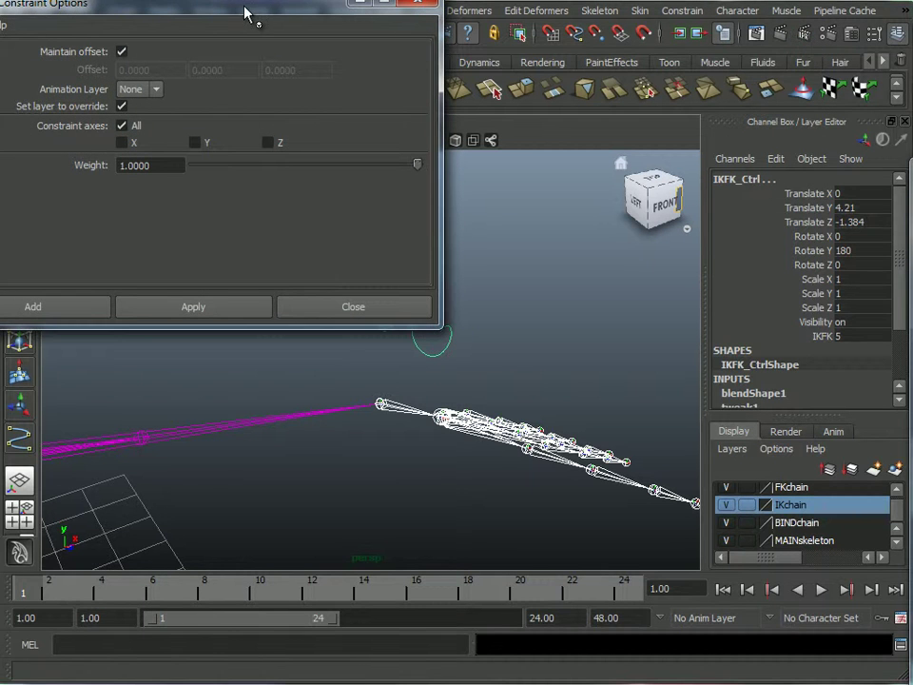
drag(248, 12, 189, 4)
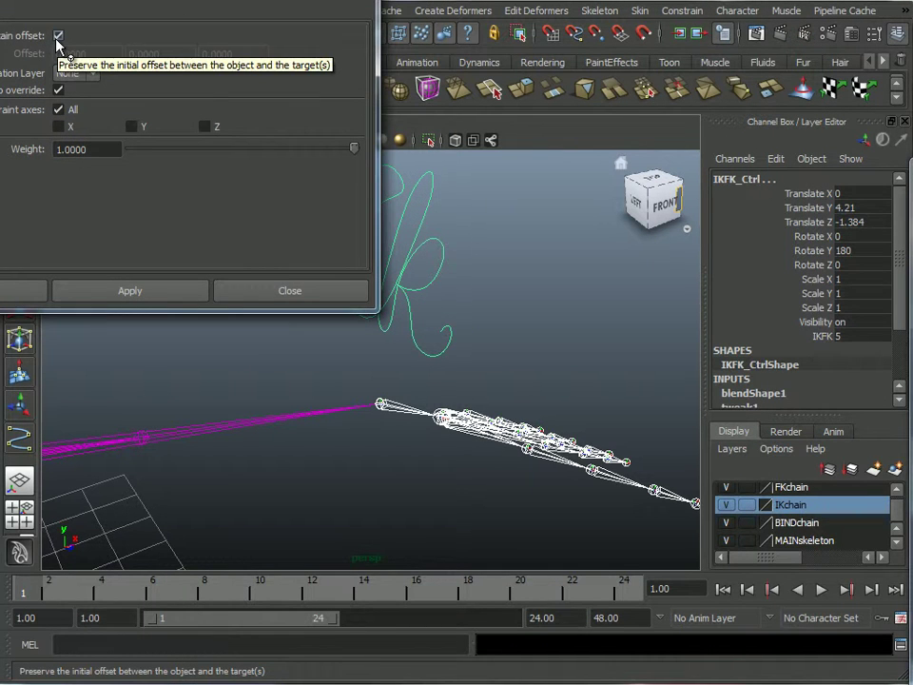
click(126, 292)
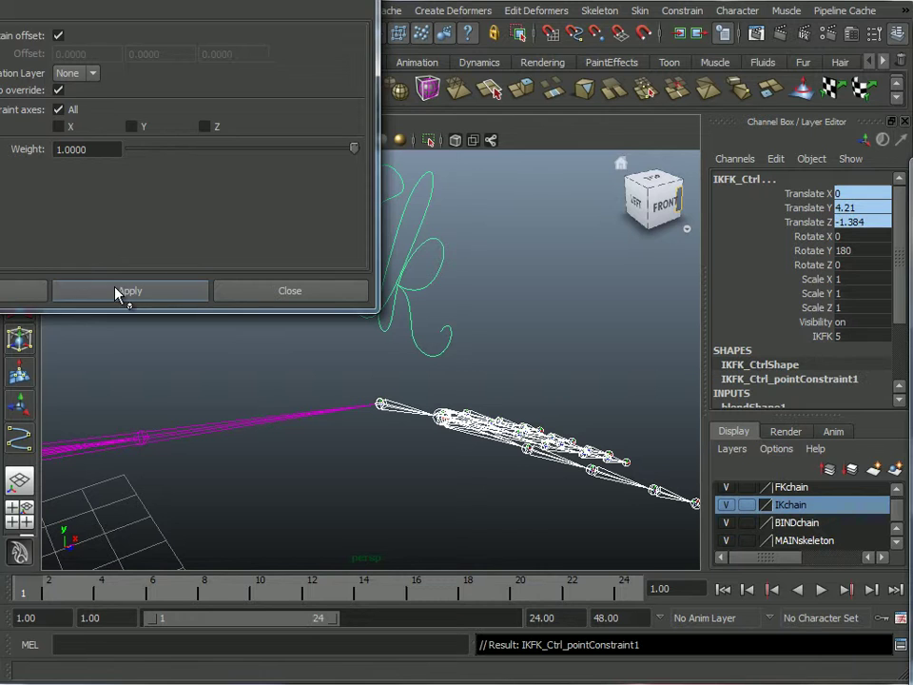
click(314, 290)
Scrub IKFK on IKFK_Ctrl to 10 to test that the constrained control follows the wrist.
alt+right_drag(544, 408, 465, 433)
alt+drag(487, 426, 476, 428)
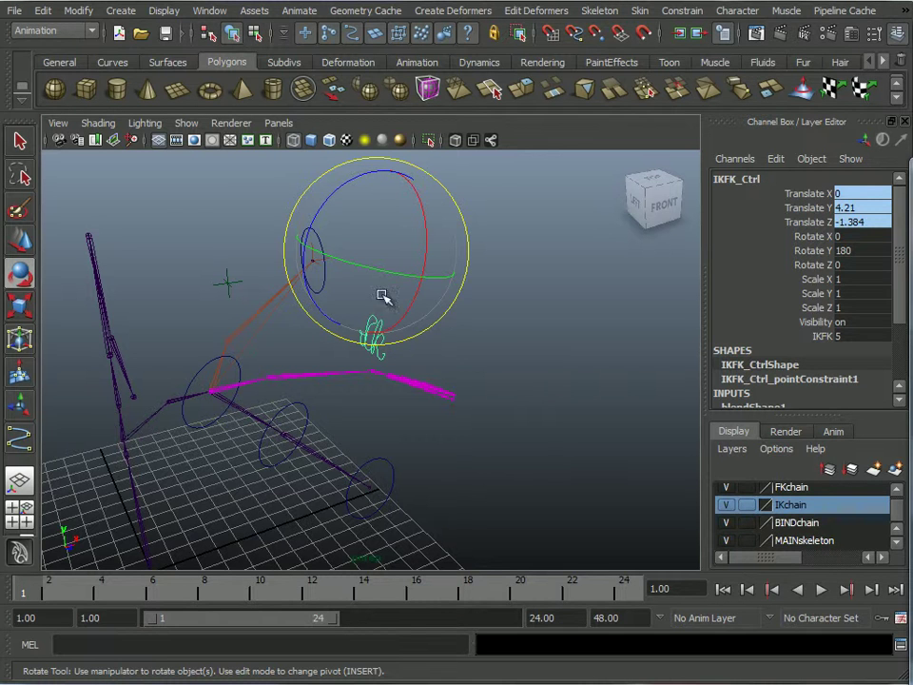
click(821, 335)
middle_drag(538, 332, 606, 361)
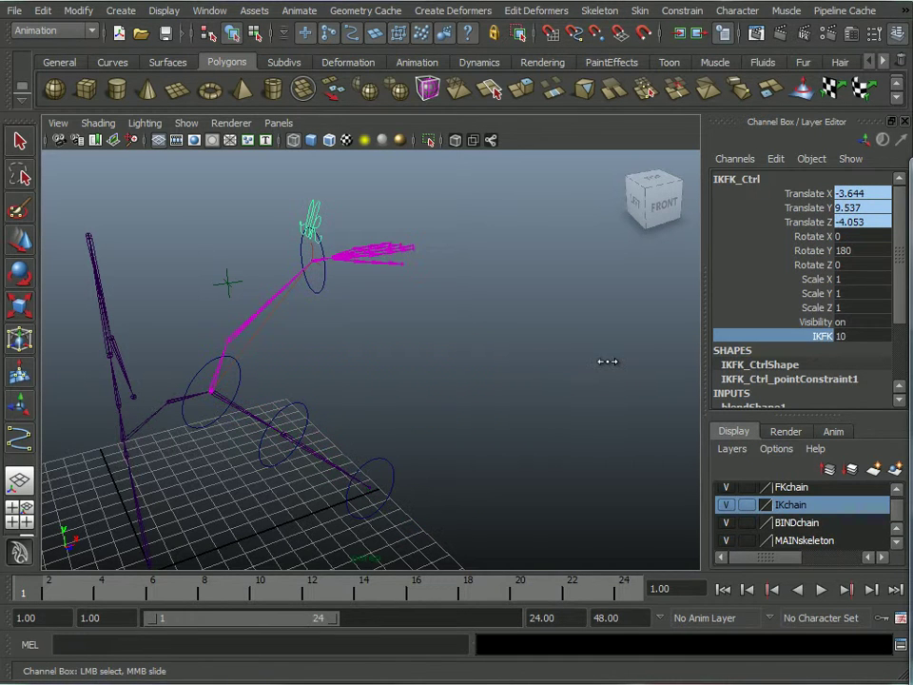
Examine the left arm chains and IKFK_Ctrl's placement at the wrist from several angles.
alt+drag(590, 397, 287, 361)
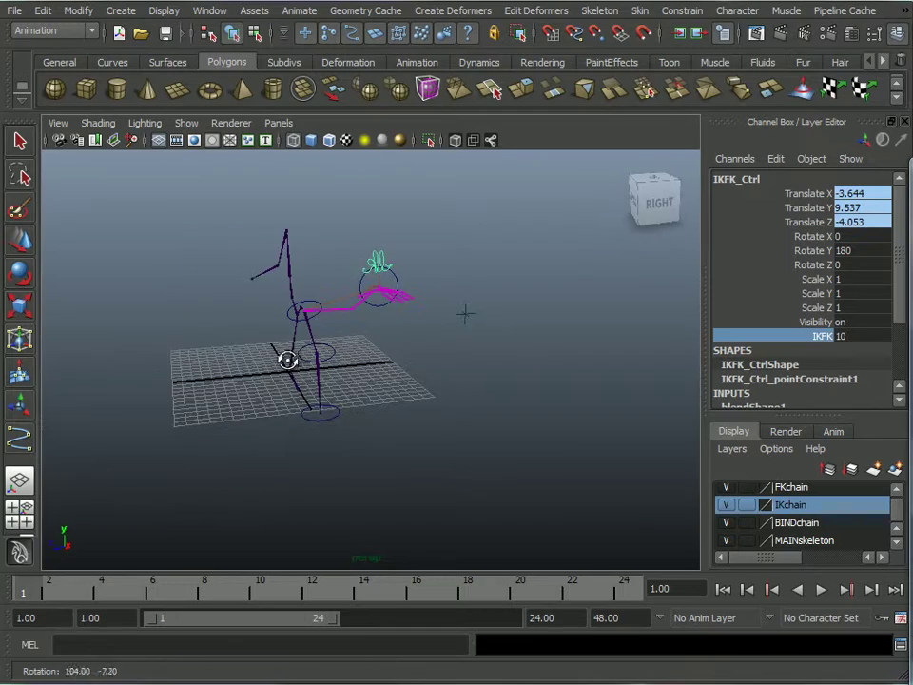
alt+right_drag(277, 319, 447, 392)
alt+middle_drag(391, 316, 389, 385)
alt+drag(371, 373, 482, 368)
alt+right_drag(482, 368, 463, 358)
alt+drag(463, 358, 485, 310)
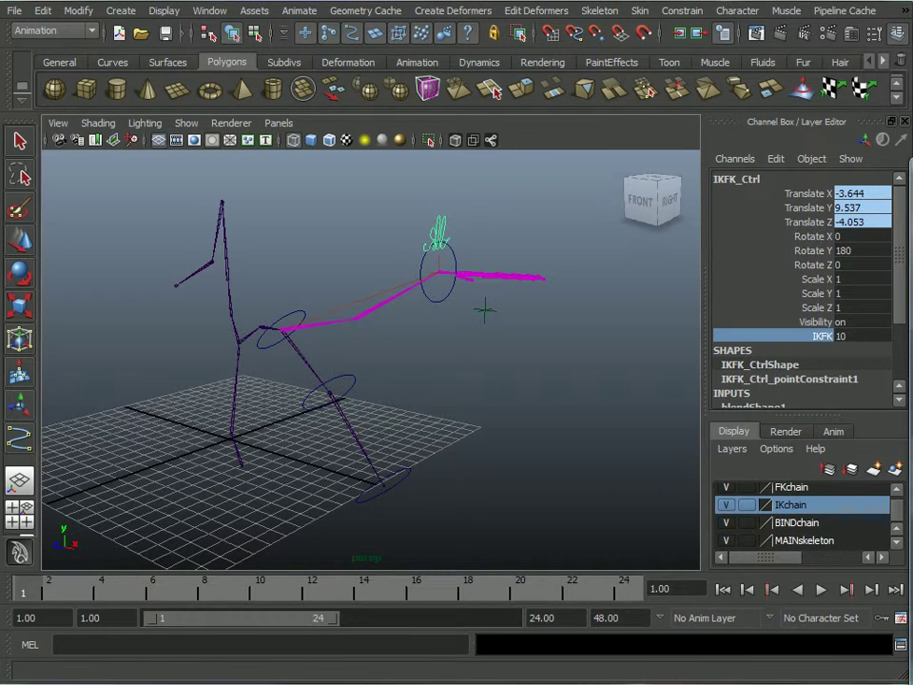
drag(599, 683, 555, 614)
alt+drag(453, 434, 509, 454)
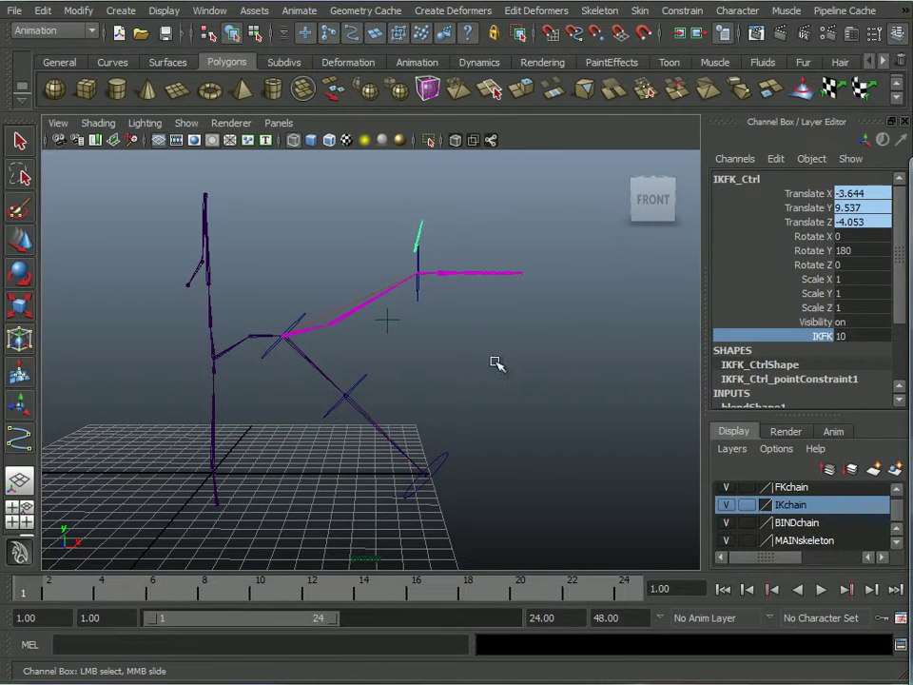
alt+drag(483, 411, 444, 416)
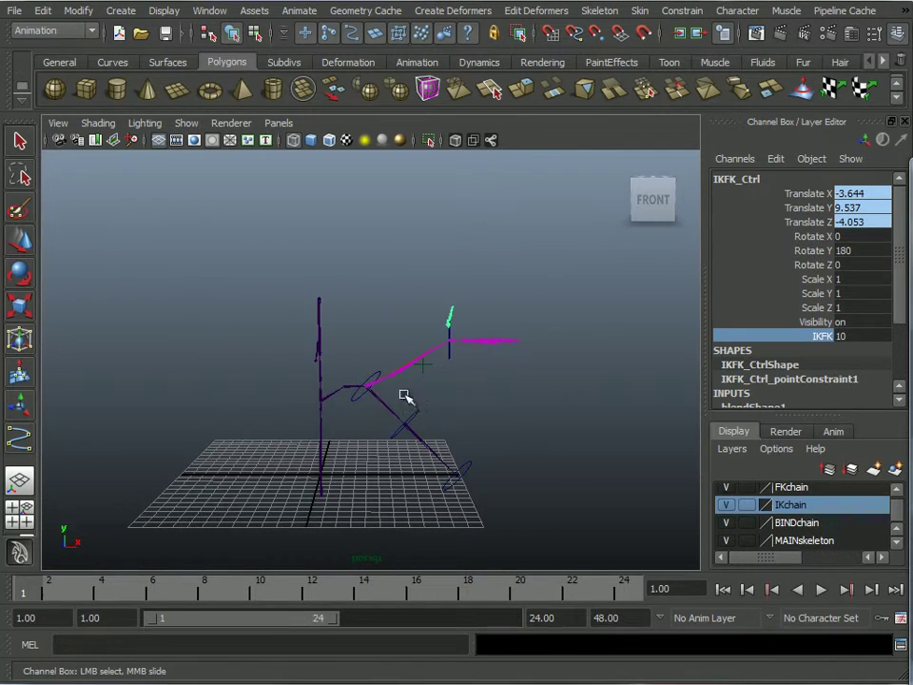
alt+drag(232, 373, 454, 380)
alt+drag(459, 382, 437, 387)
mouse_move(512, 418)
alt+mouse_down()
mouse_move(383, 409)
mouse_move(499, 413)
alt+mouse_up()
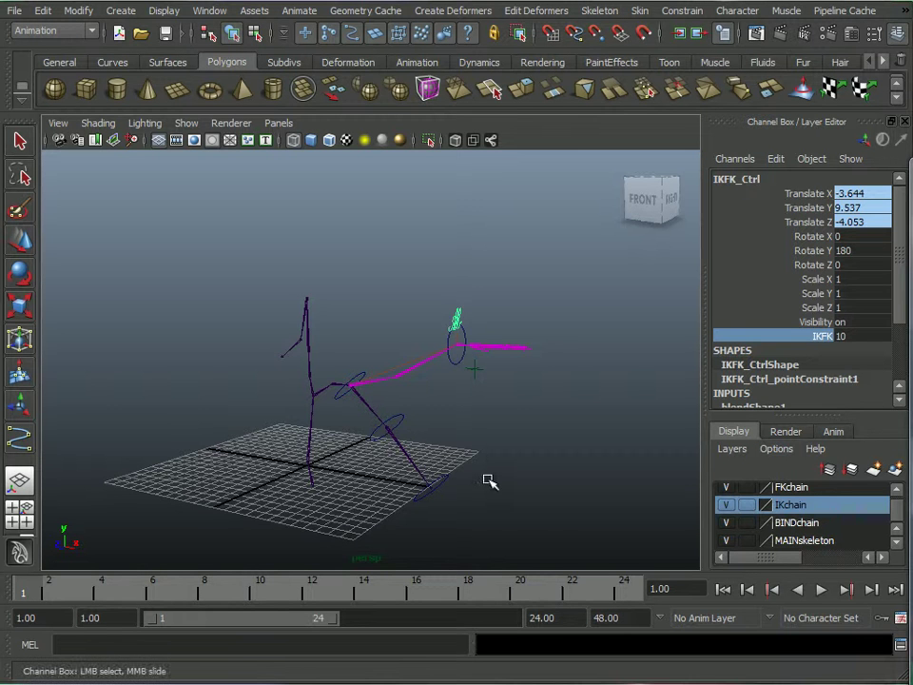
alt+drag(372, 427, 389, 408)
alt+right_drag(389, 408, 442, 386)
alt+middle_drag(523, 444, 517, 426)
alt+drag(520, 414, 405, 396)
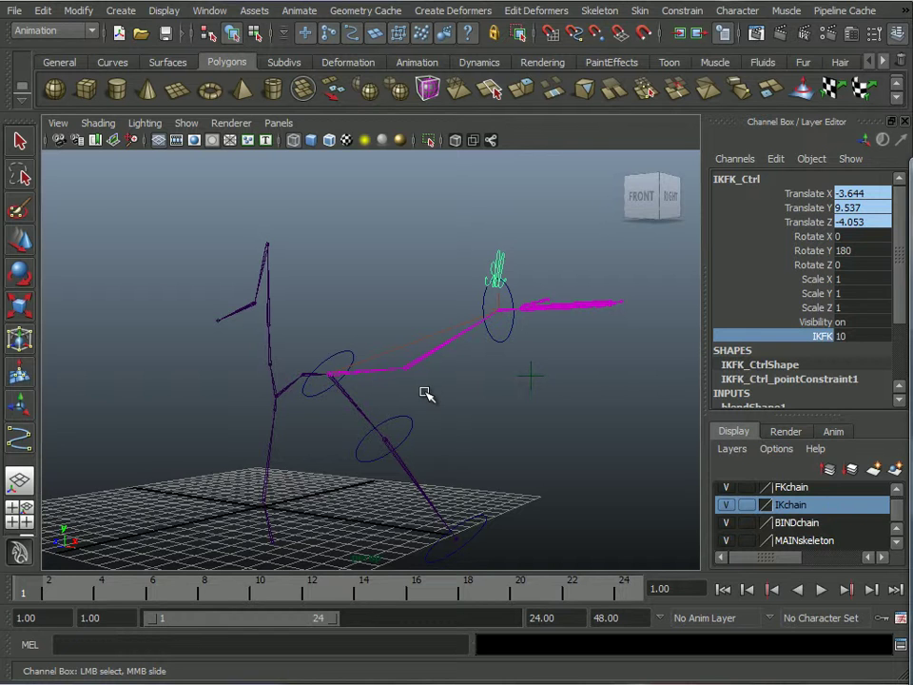
Set the IKFK attribute of IKFK_Ctrl to 5.
alt+right_drag(459, 377, 534, 465)
alt+drag(533, 465, 417, 408)
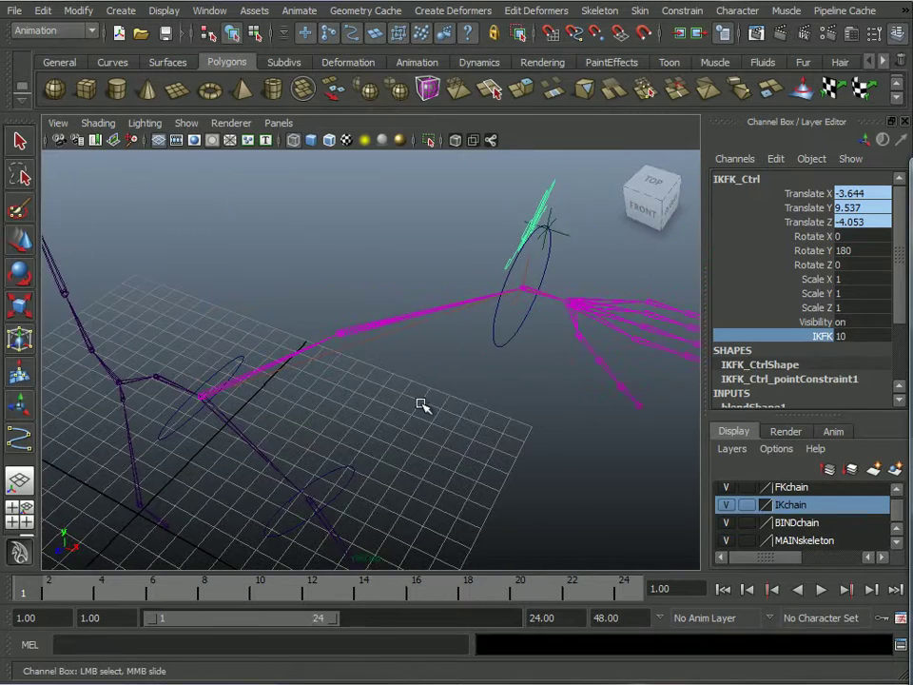
alt+right_drag(420, 367, 537, 458)
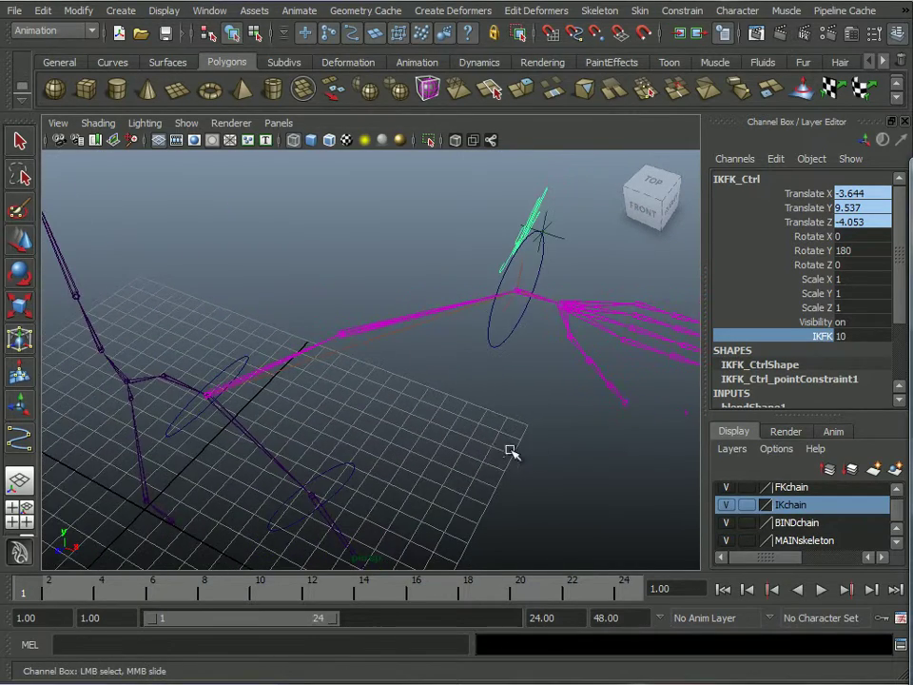
alt+drag(434, 411, 510, 445)
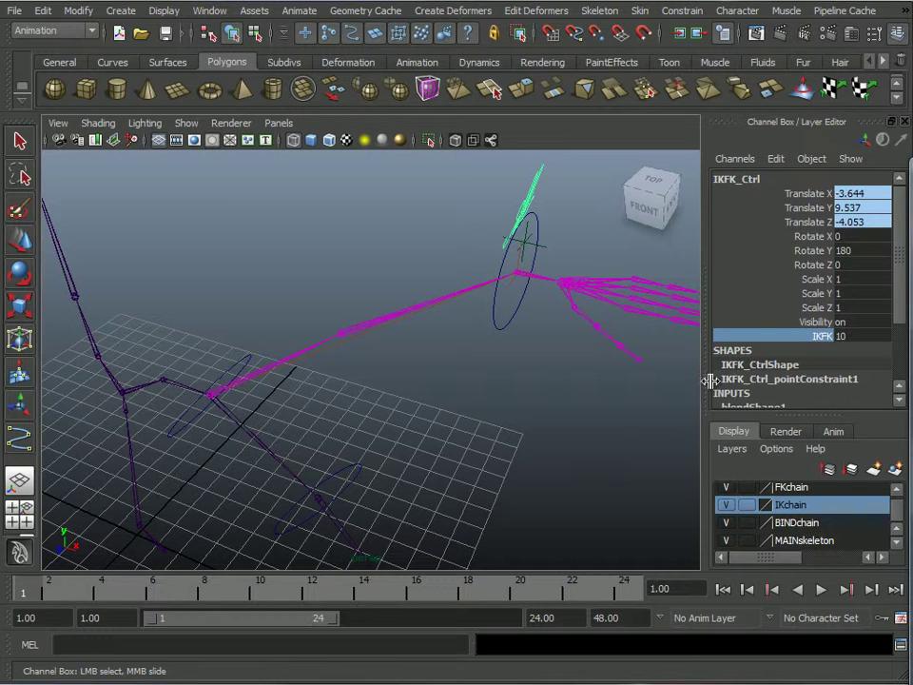
alt+drag(382, 158, 542, 254)
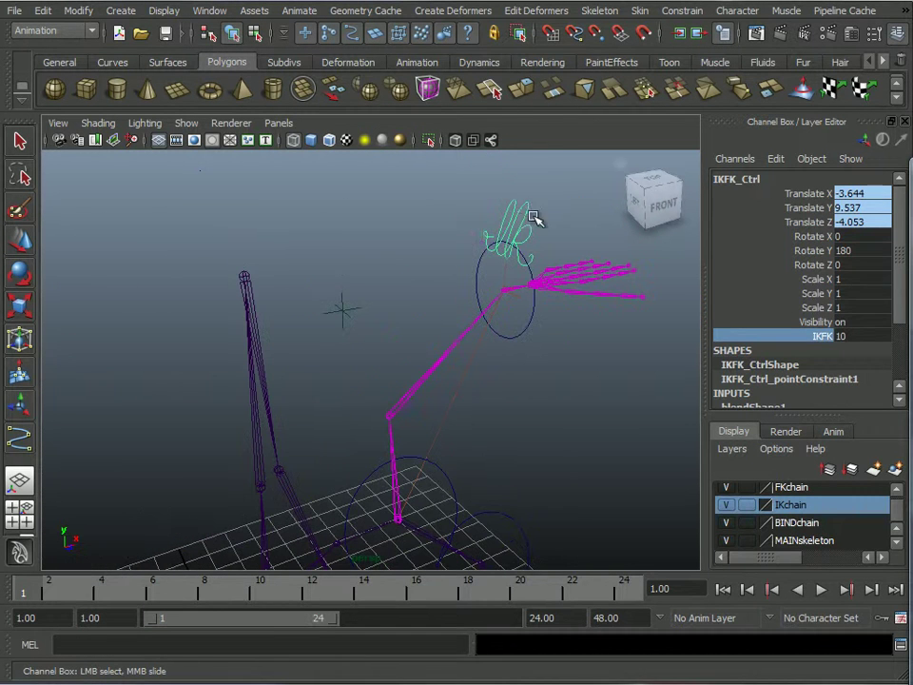
key(e)
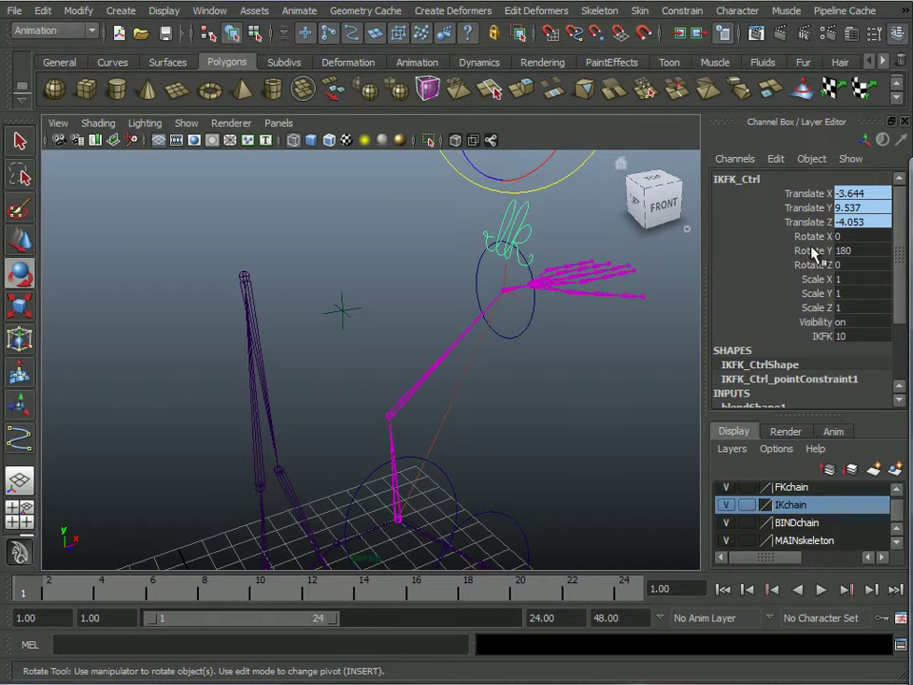
click(823, 336)
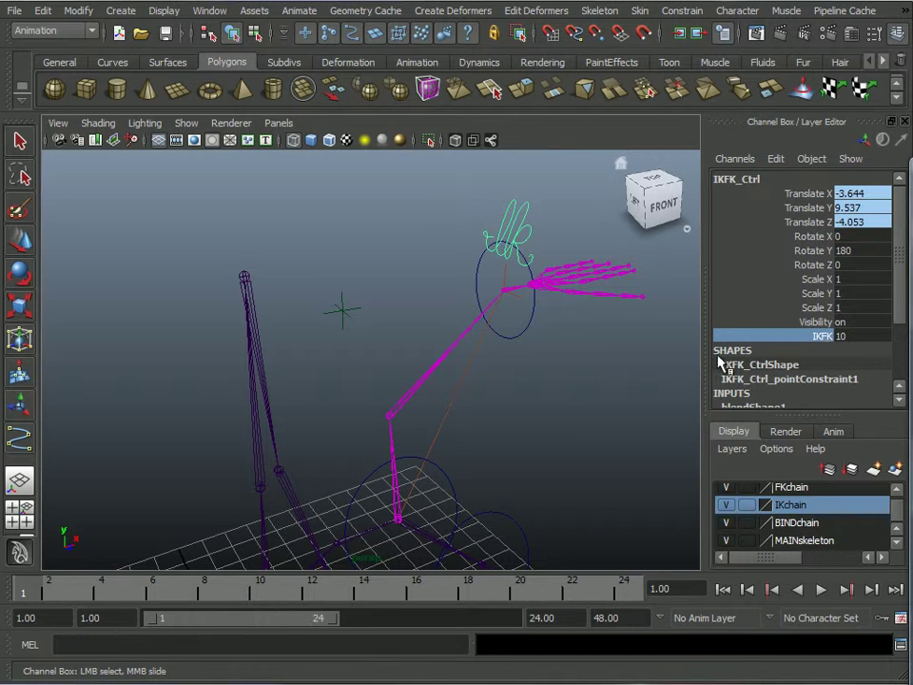
middle_drag(409, 209, 394, 208)
double_click(847, 337)
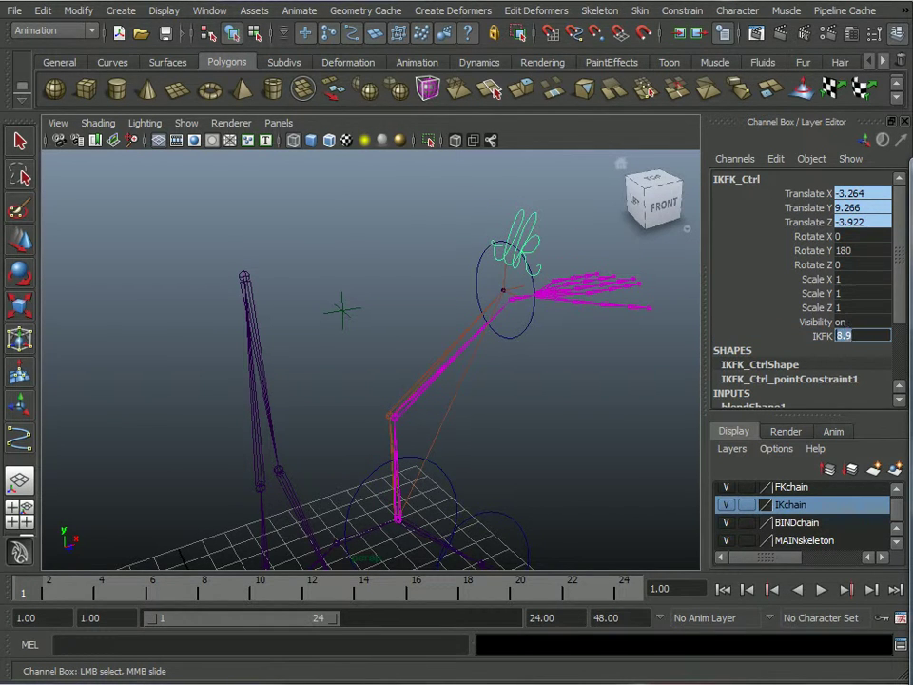
key(Return)
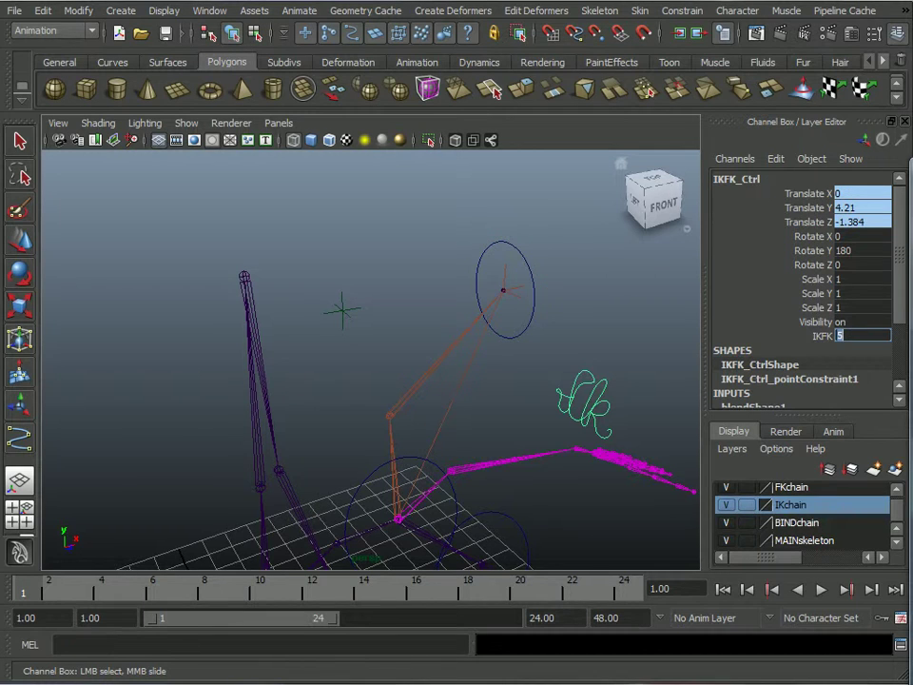
Examine the left arm's bind joints between the elbow, forearm and wrist at the half-blended pose.
alt+drag(560, 508, 376, 373)
scroll(376, 374, up, 5)
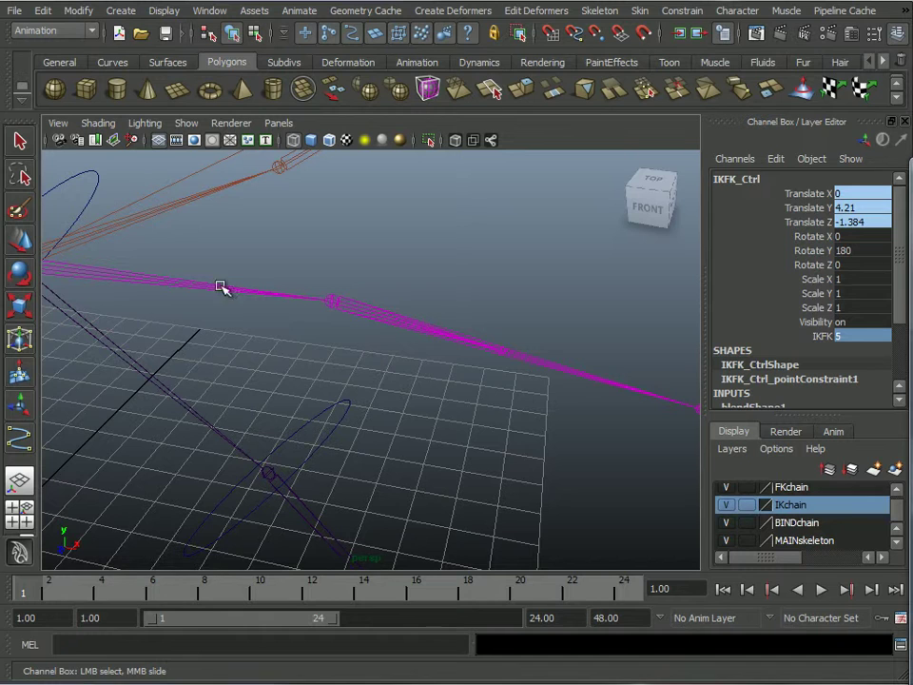
alt+right_drag(590, 432, 481, 387)
alt+middle_drag(481, 387, 453, 426)
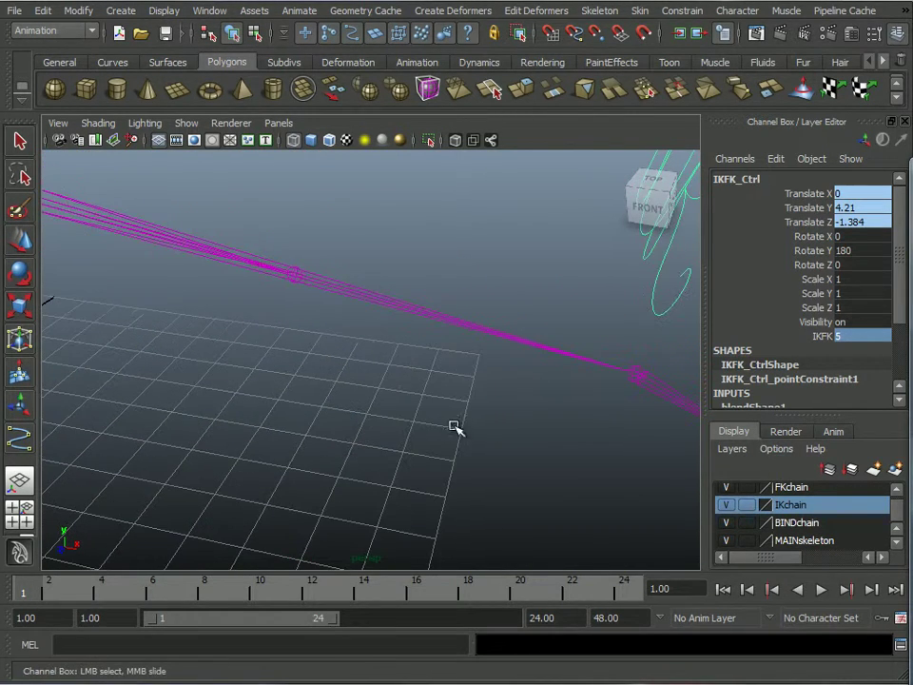
alt+drag(585, 391, 613, 397)
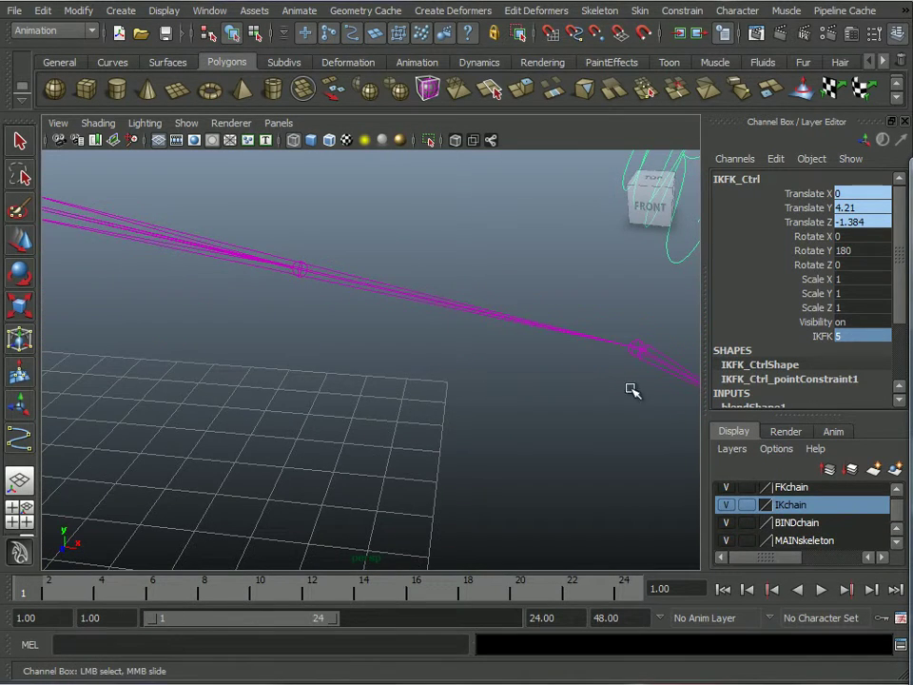
alt+middle_drag(669, 440, 559, 381)
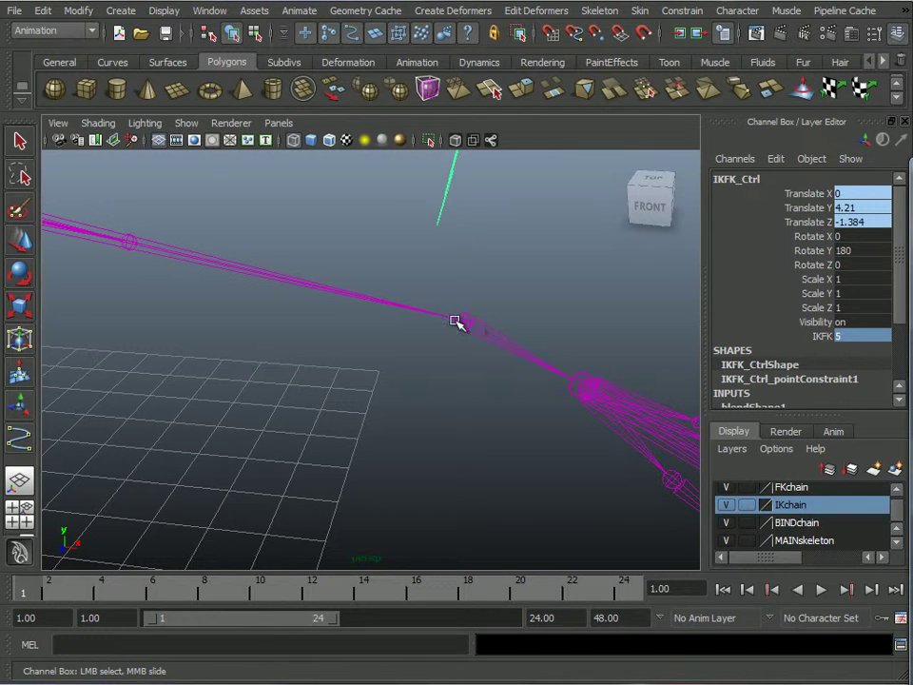
alt+middle_drag(436, 367, 582, 390)
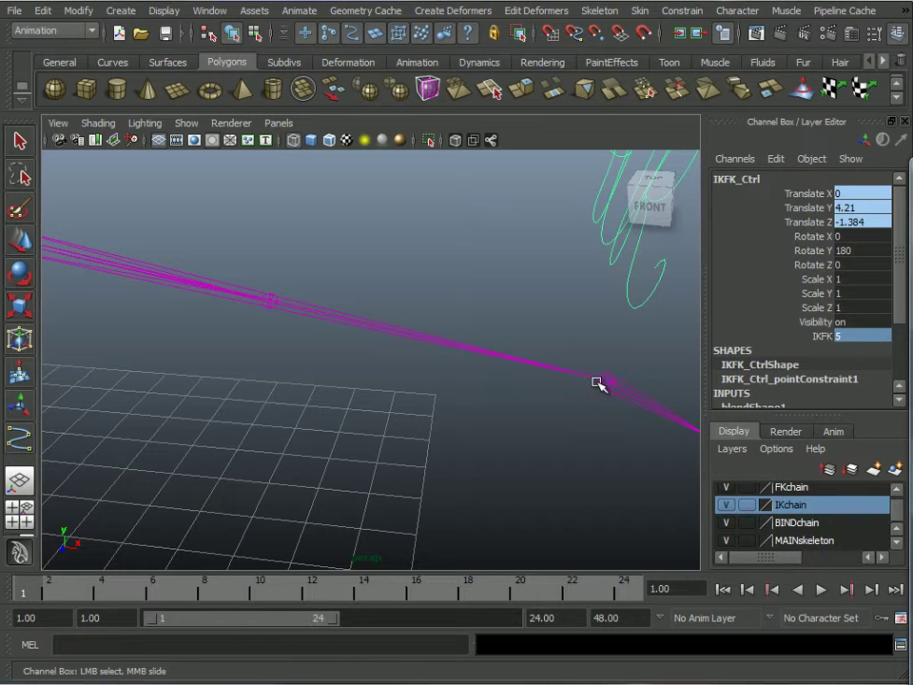
alt+middle_drag(352, 293, 487, 398)
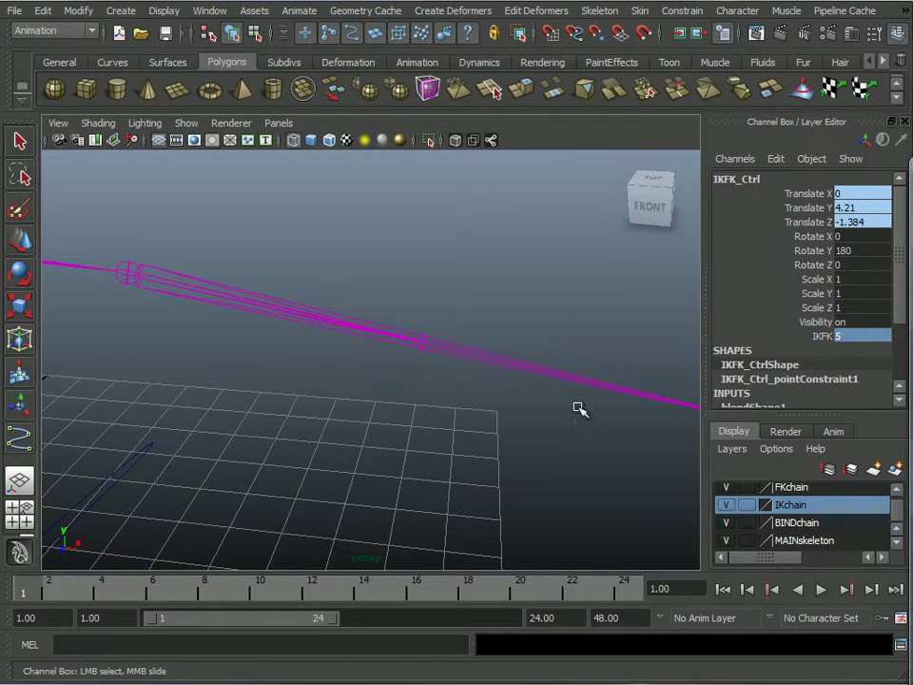
alt+middle_drag(571, 420, 524, 420)
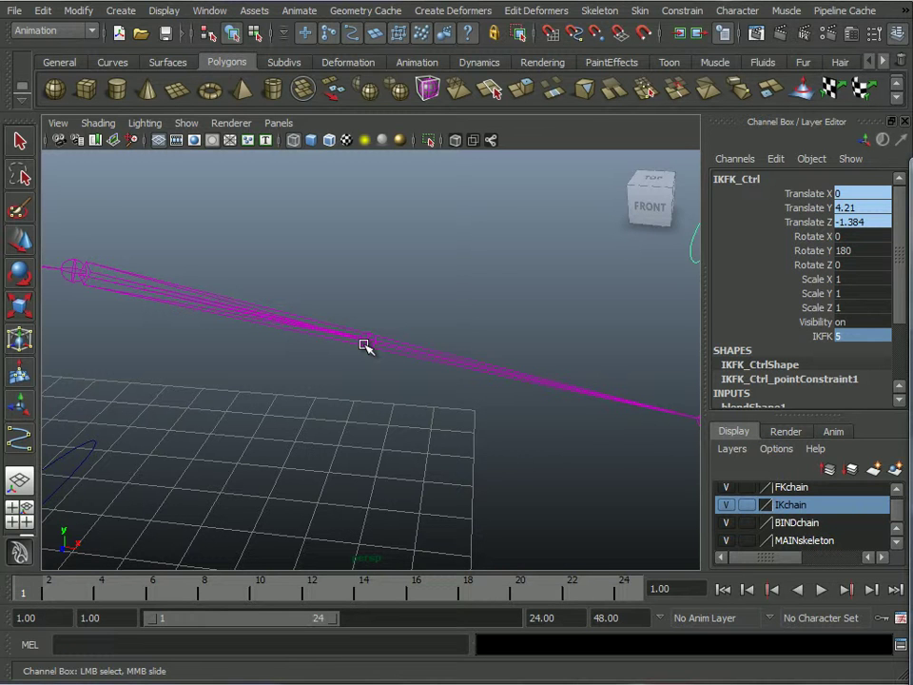
alt+middle_drag(362, 358, 404, 385)
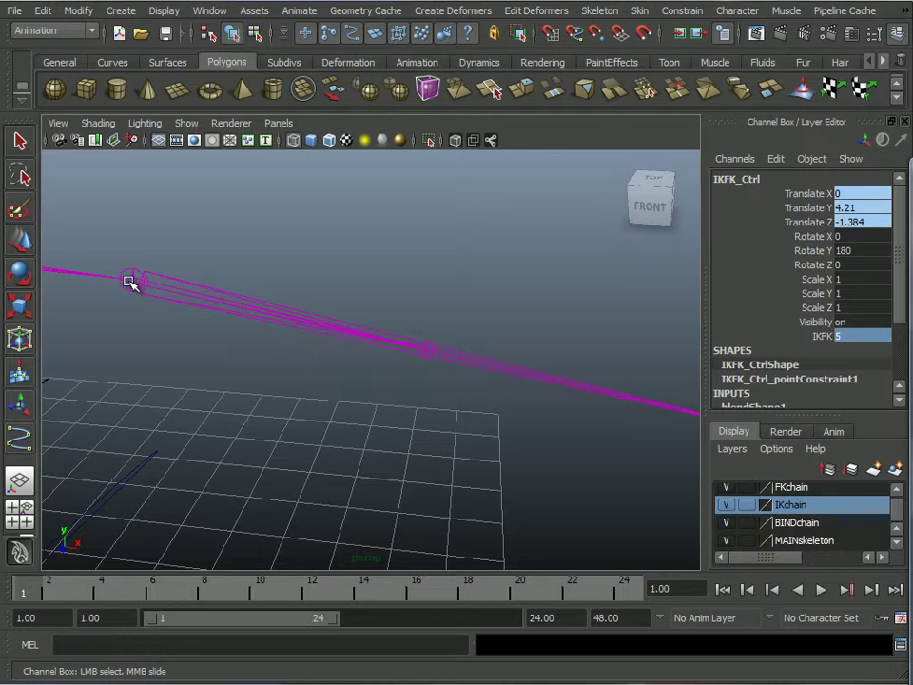
alt+drag(534, 404, 446, 344)
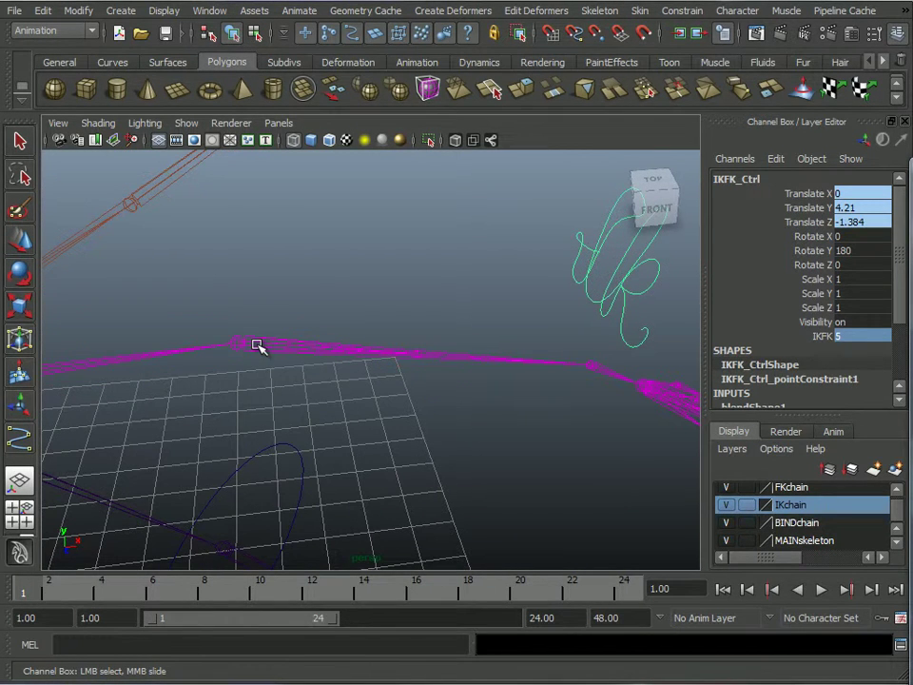
alt+drag(538, 421, 465, 414)
alt+drag(517, 400, 434, 408)
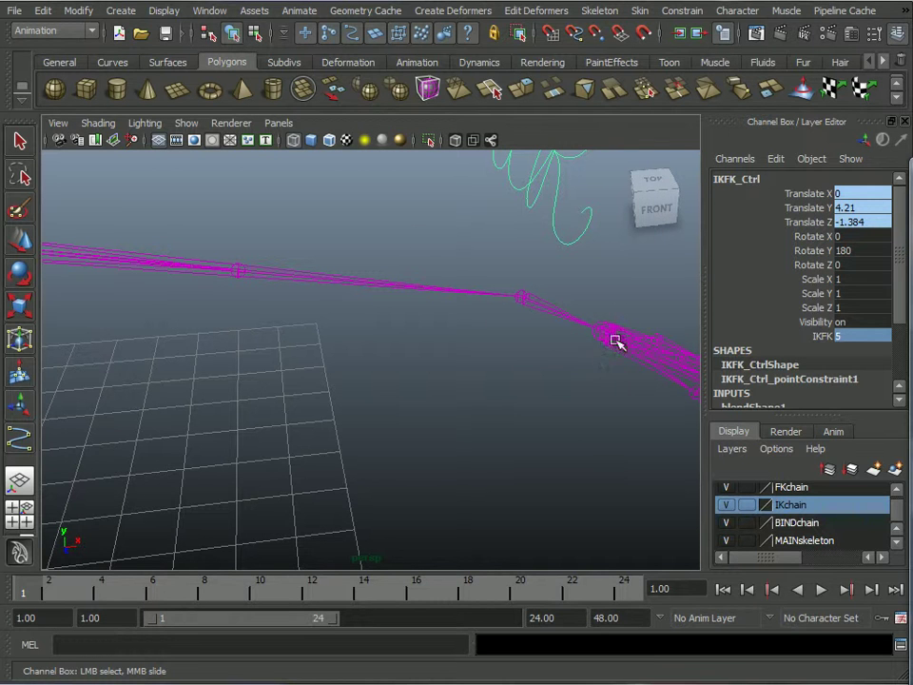
alt+drag(489, 380, 460, 383)
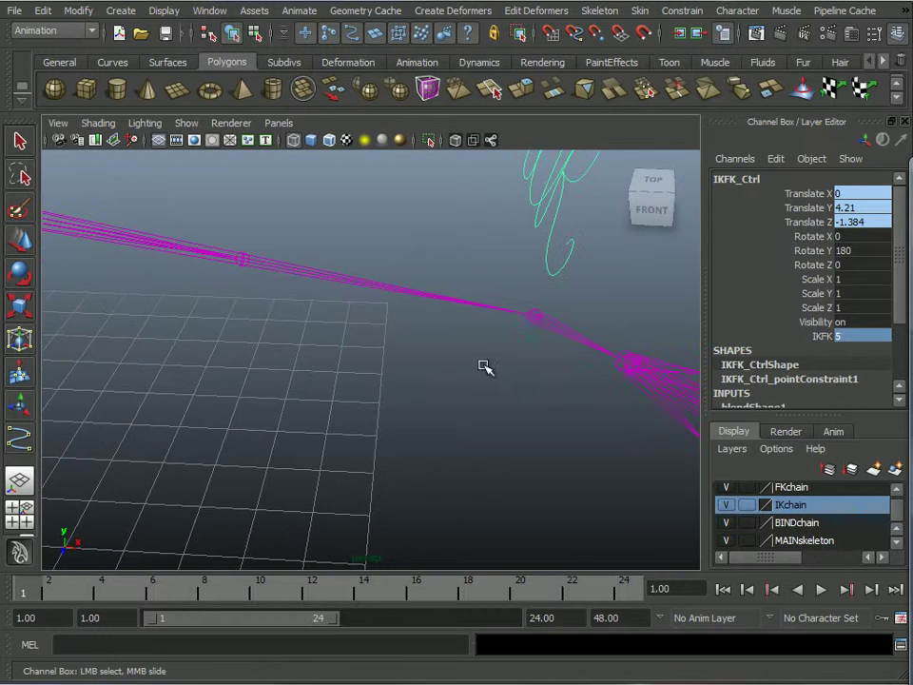
click(535, 312)
alt+middle_drag(367, 351, 437, 367)
click(58, 243)
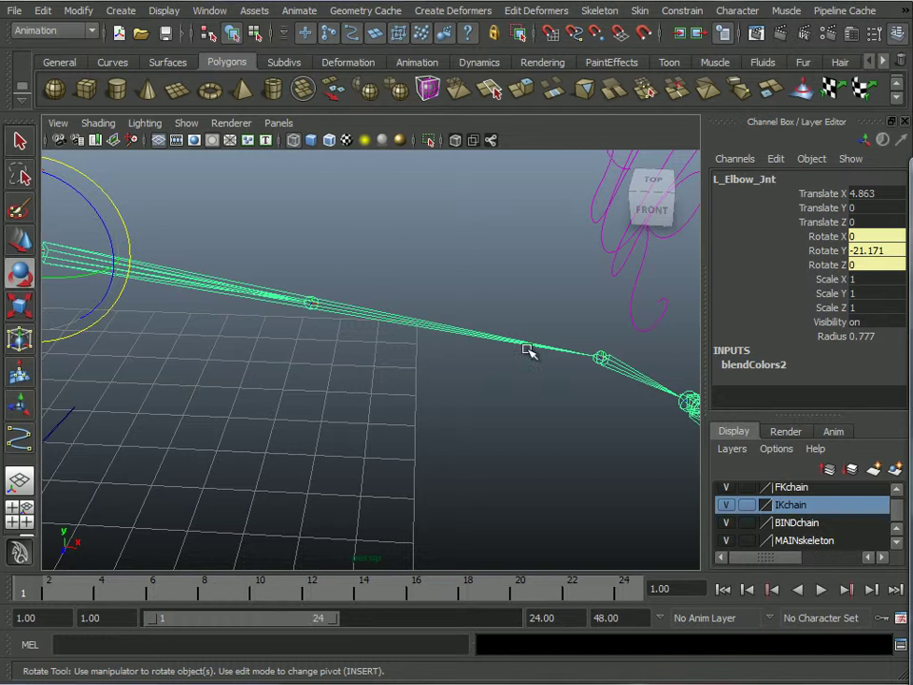
click(603, 354)
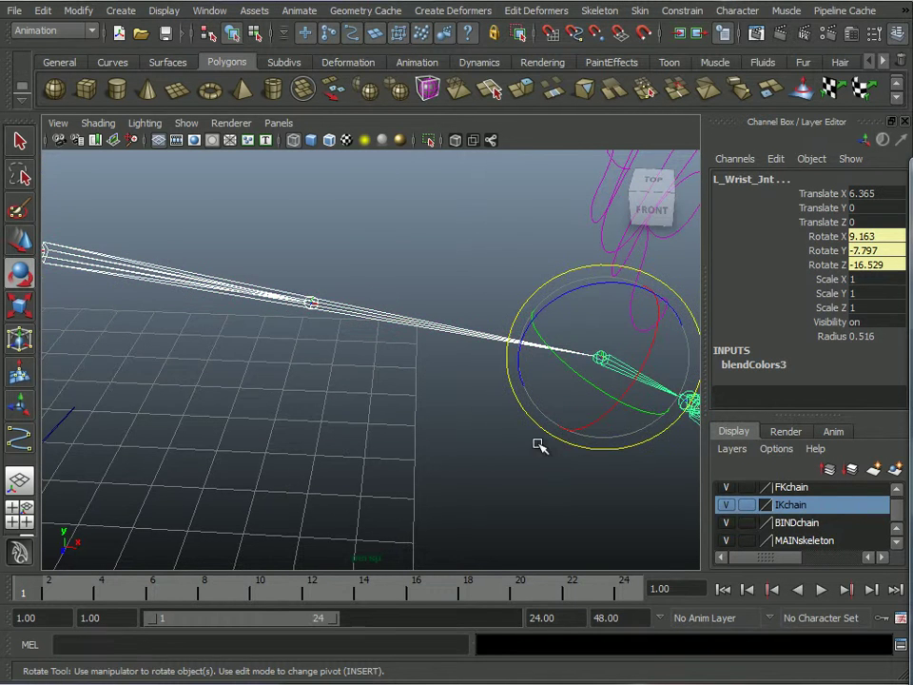
alt+middle_drag(565, 451, 328, 408)
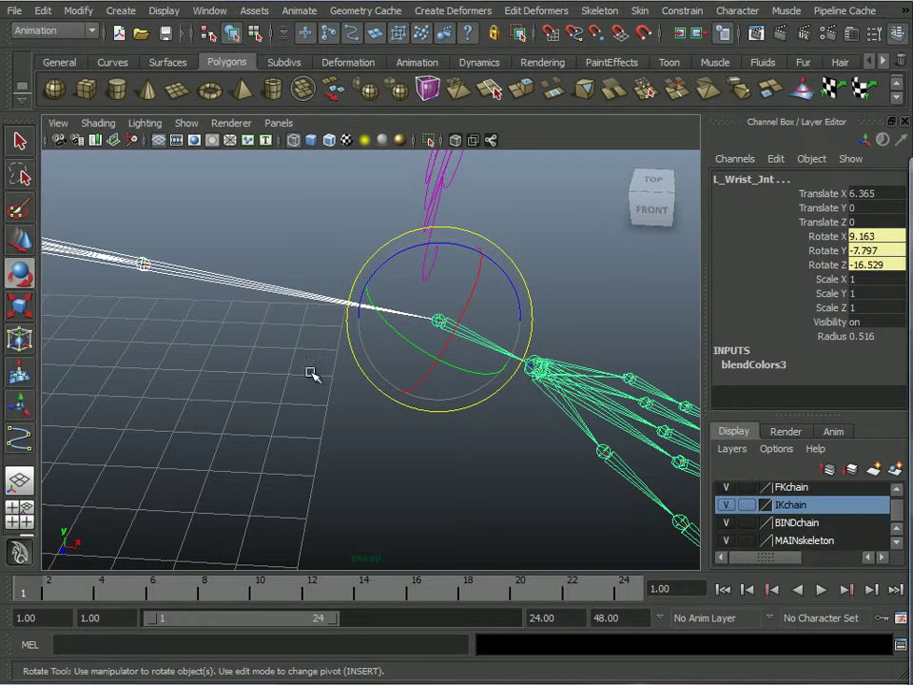
alt+middle_drag(331, 368, 359, 408)
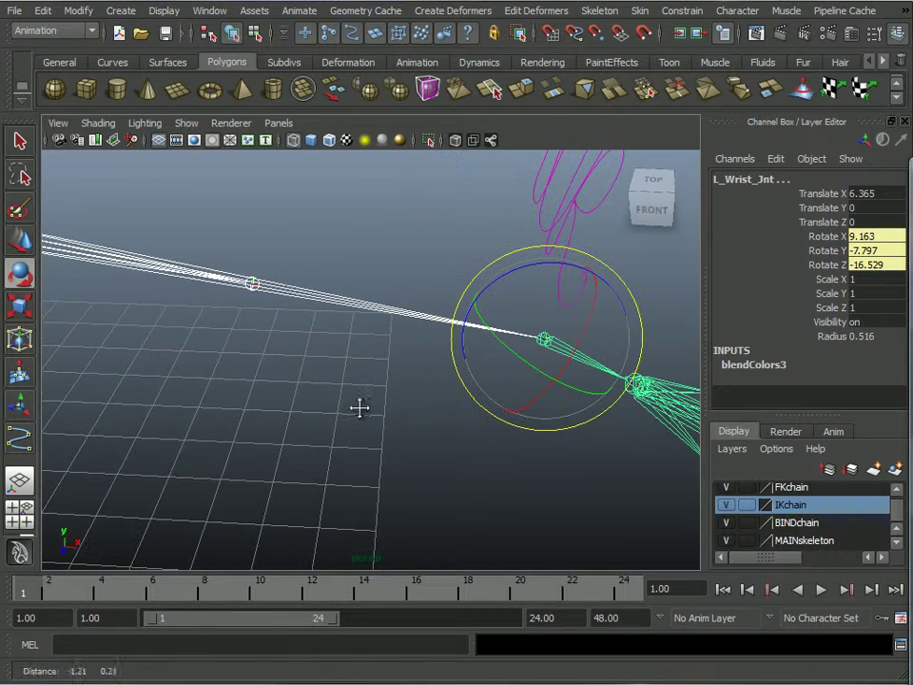
click(685, 15)
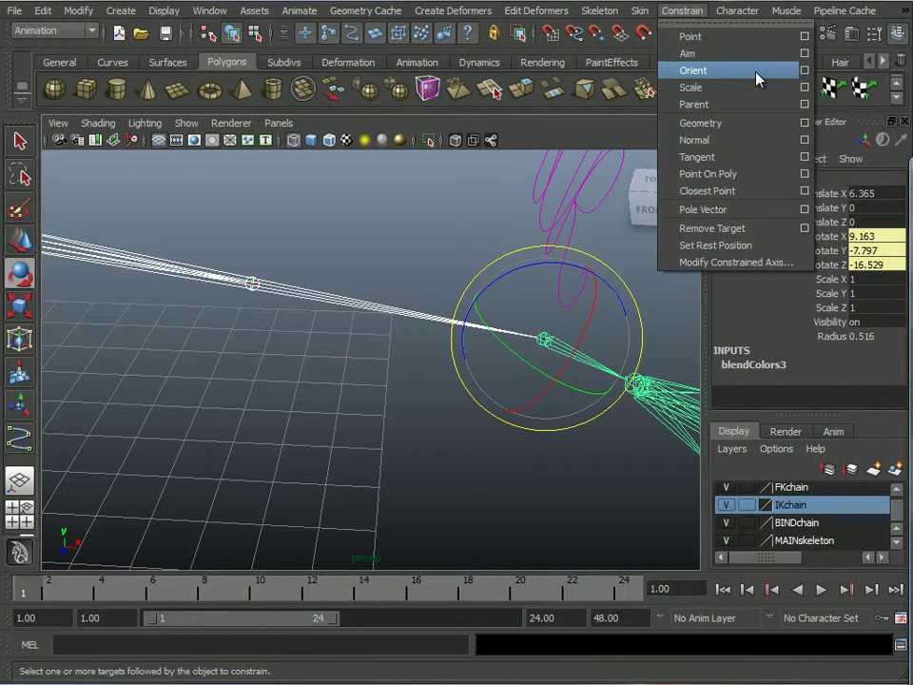
click(705, 4)
Select L_Forearm_Jnt, the joint between the left elbow and wrist, to inspect its channels.
alt+middle_drag(514, 444, 348, 385)
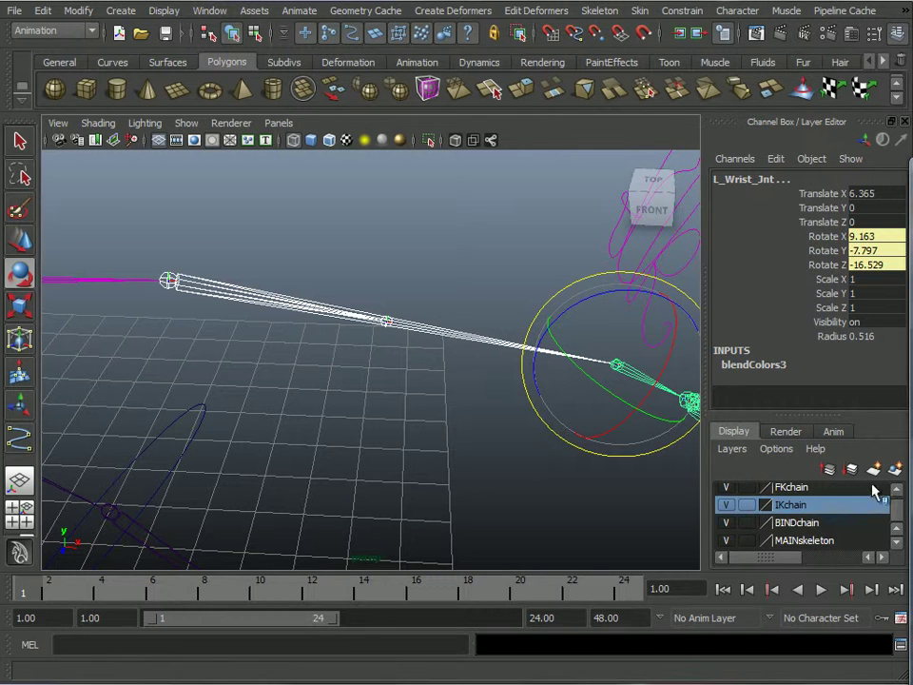
alt+middle_drag(376, 397, 351, 352)
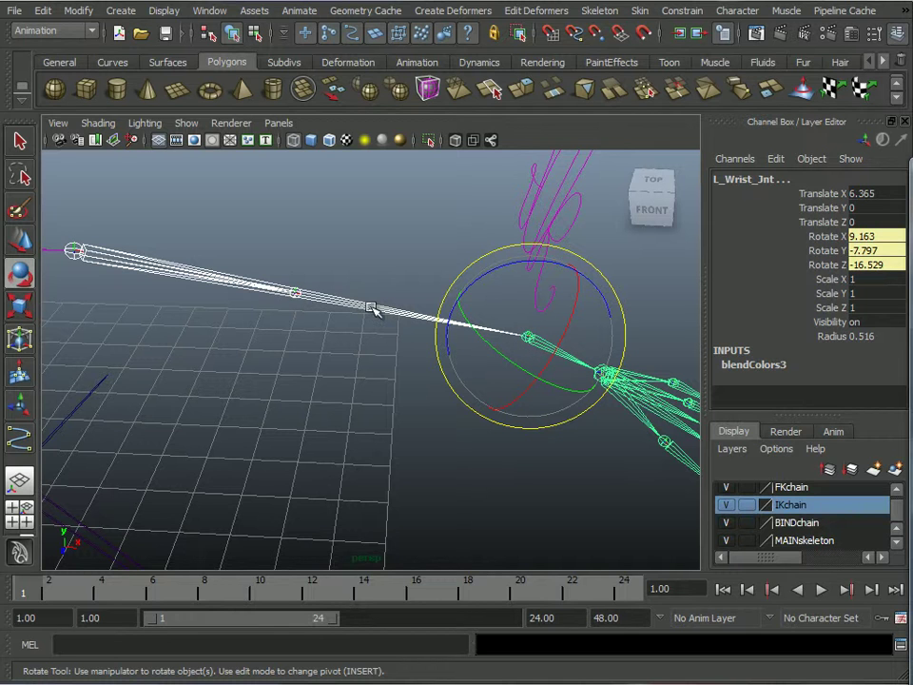
alt+drag(419, 388, 542, 418)
alt+middle_drag(542, 418, 524, 401)
alt+right_drag(524, 402, 394, 376)
alt+right_drag(224, 303, 298, 390)
alt+middle_drag(373, 375, 493, 361)
alt+right_drag(349, 324, 467, 394)
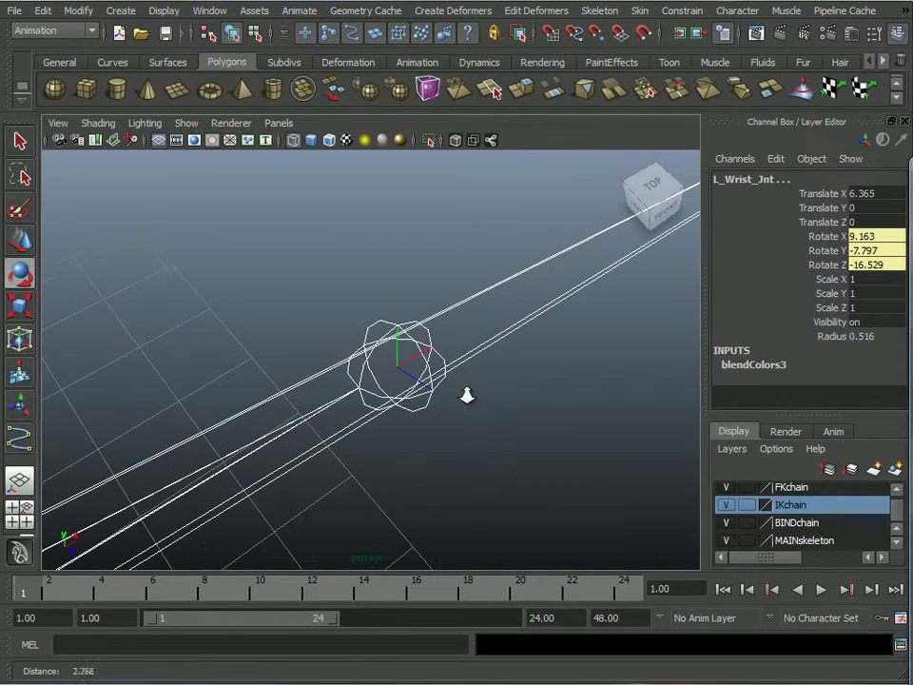
click(380, 318)
Select L_Wrist_Jnt at the end of the left forearm.
alt+right_drag(585, 425, 429, 329)
alt+drag(481, 360, 378, 312)
alt+right_drag(509, 381, 362, 333)
alt+drag(361, 332, 335, 385)
alt+right_drag(236, 316, 299, 321)
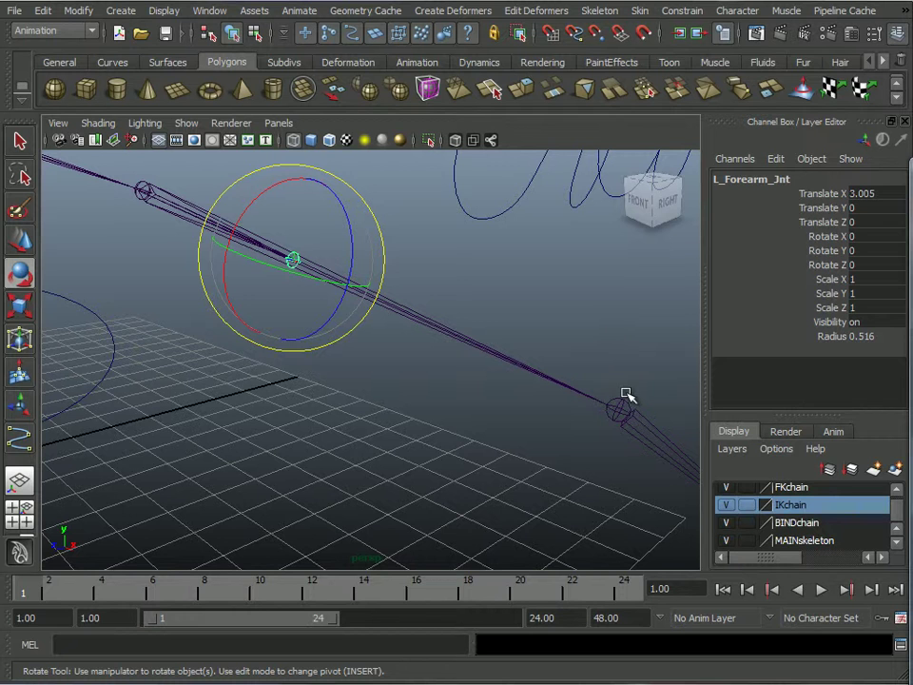
alt+drag(583, 434, 437, 406)
click(419, 388)
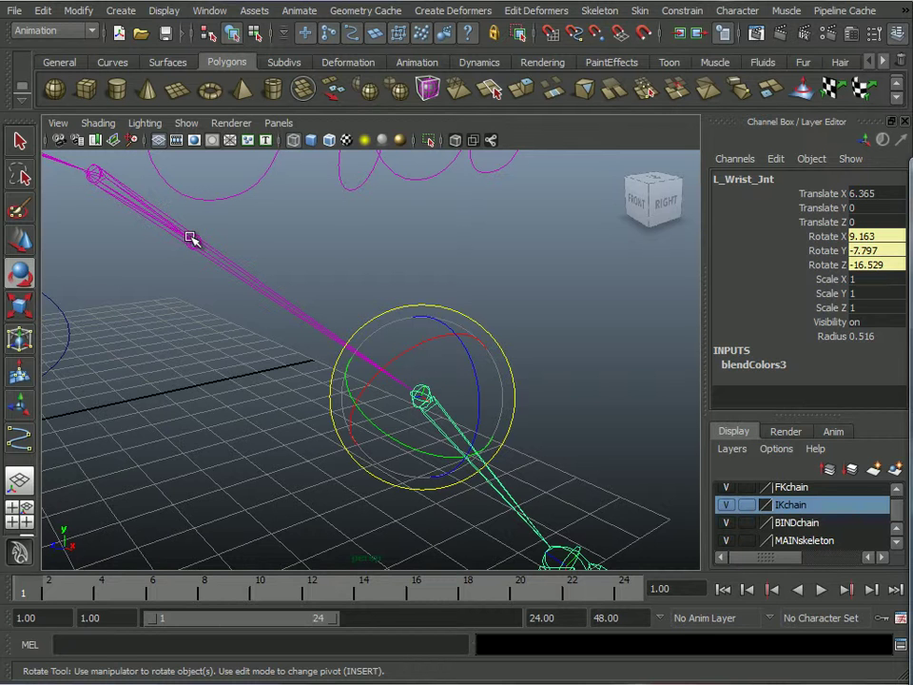
Examine the placement of the left forearm joint relative to the wrist joint and the hand, up close and from a distance.
alt+right_drag(404, 391, 247, 314)
alt+drag(253, 338, 382, 374)
alt+right_drag(382, 375, 479, 407)
alt+middle_drag(557, 445, 499, 424)
alt+drag(499, 424, 476, 430)
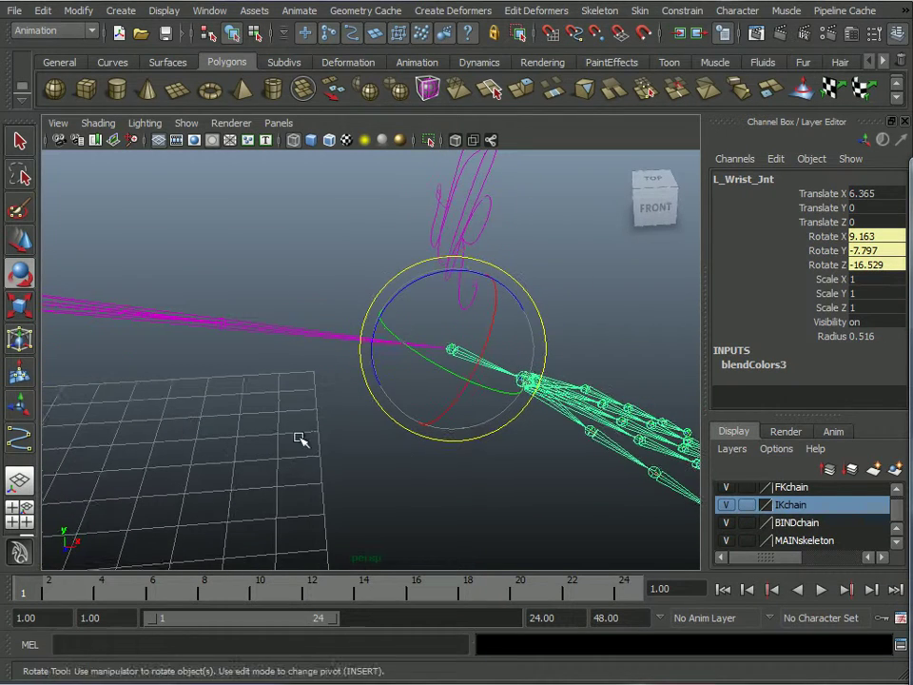
alt+drag(300, 439, 131, 306)
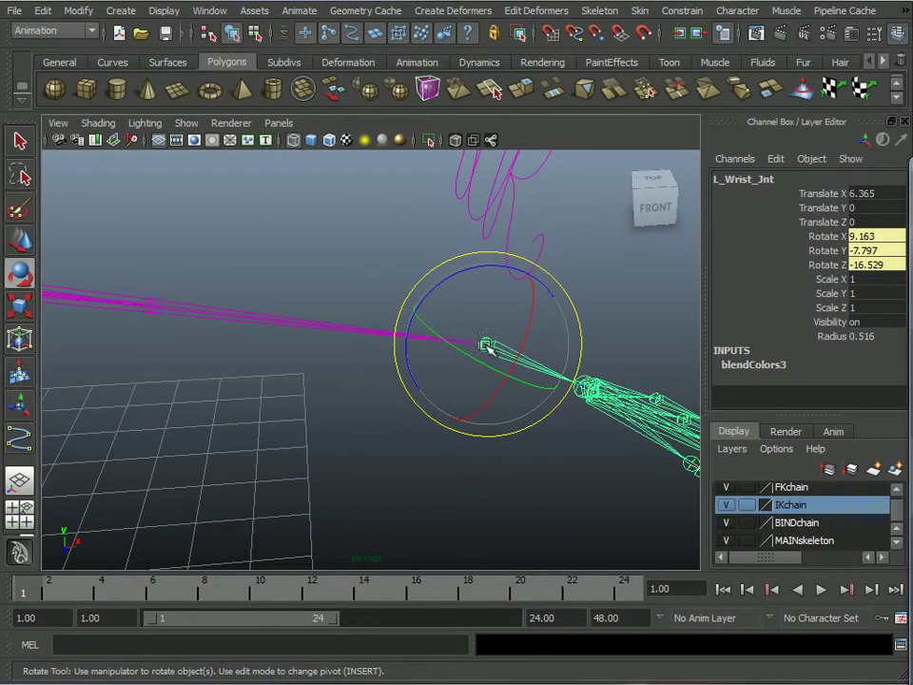
alt+drag(307, 398, 409, 404)
alt+right_drag(410, 403, 365, 367)
alt+right_drag(579, 393, 553, 381)
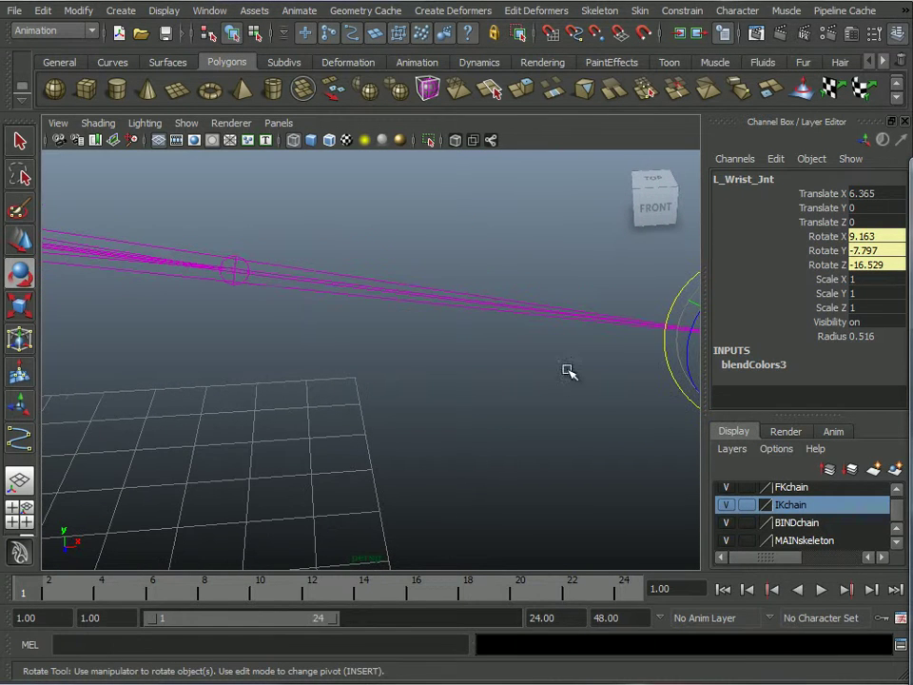
alt+right_drag(481, 398, 393, 361)
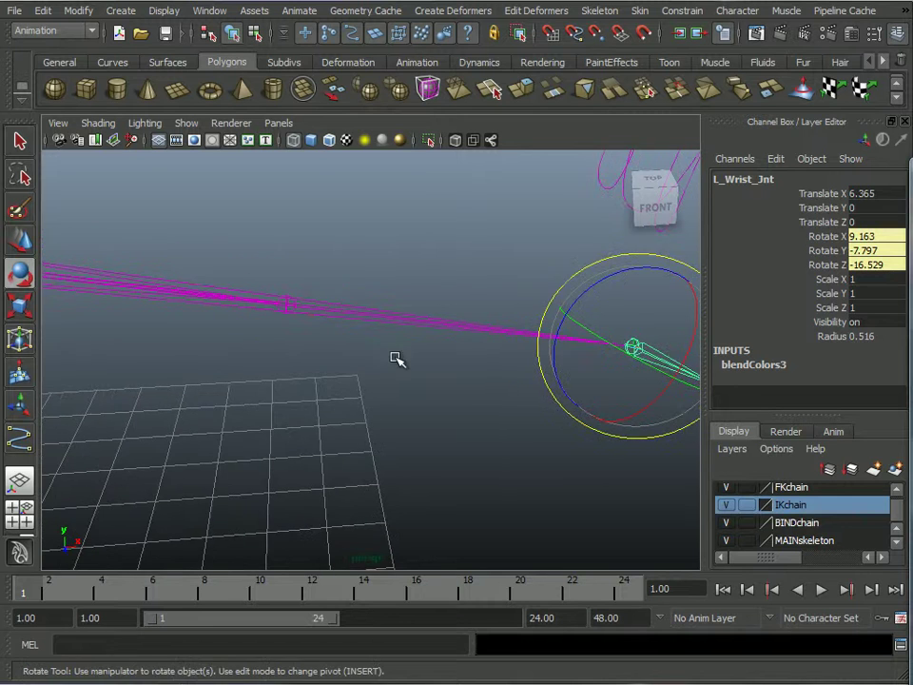
alt+middle_drag(361, 348, 283, 360)
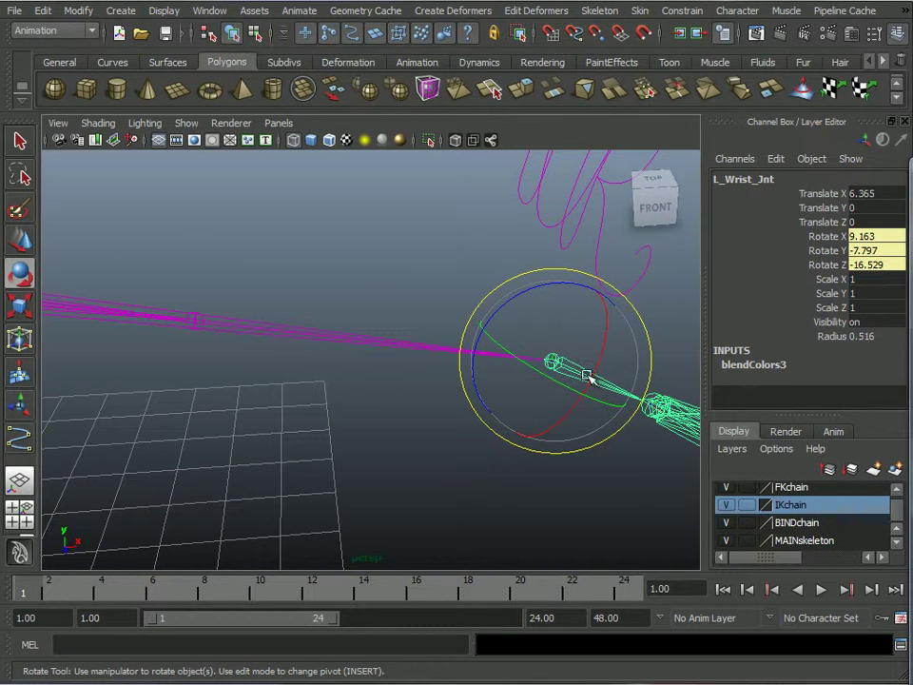
alt+middle_drag(147, 255, 285, 291)
alt+right_drag(286, 291, 362, 310)
alt+middle_drag(270, 297, 418, 321)
alt+right_drag(331, 262, 370, 284)
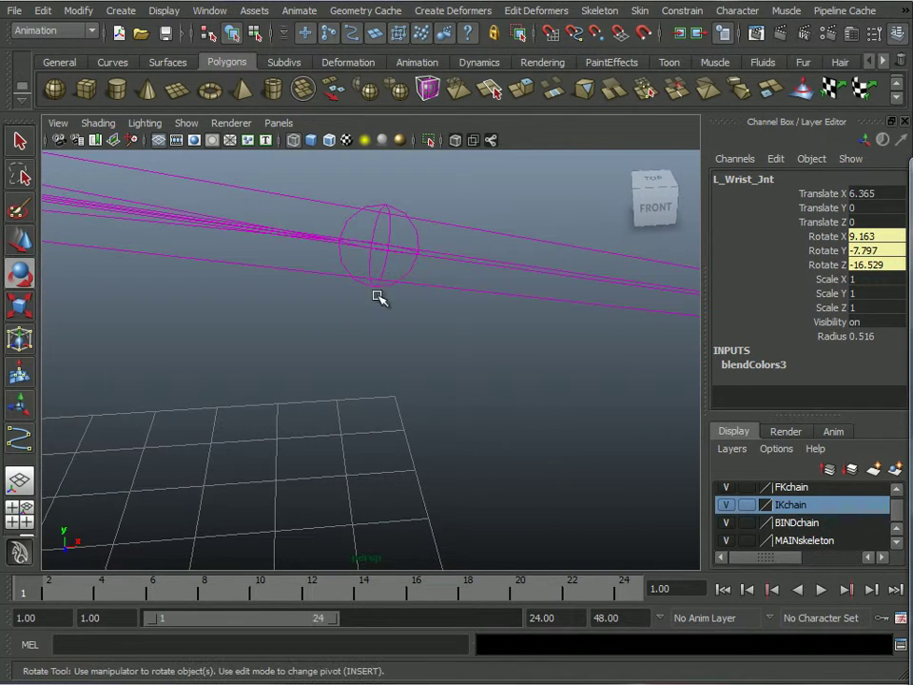
Select both L_Forearm_Jnt and L_Wrist_Jnt on the left arm and look over the available constraint types.
click(374, 288)
alt+middle_drag(428, 348, 231, 298)
alt+middle_drag(408, 319, 358, 296)
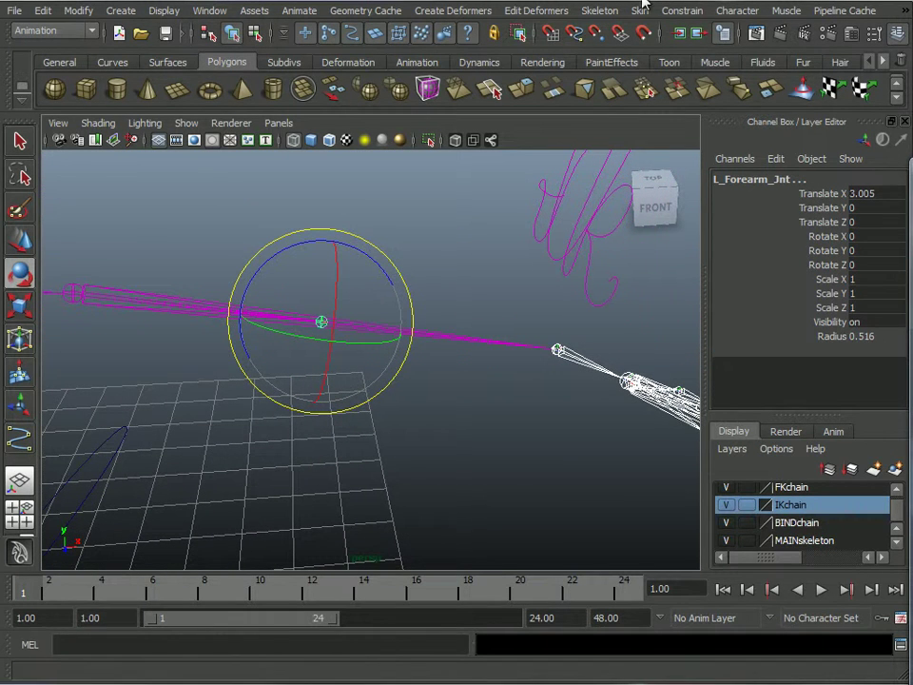
click(682, 11)
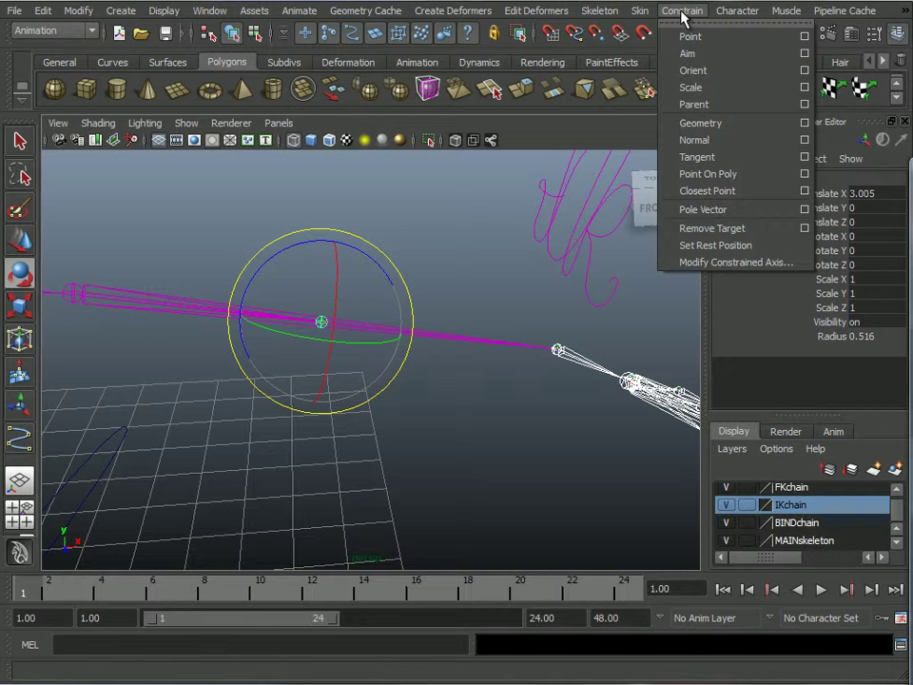
click(692, 6)
alt+drag(376, 328, 587, 425)
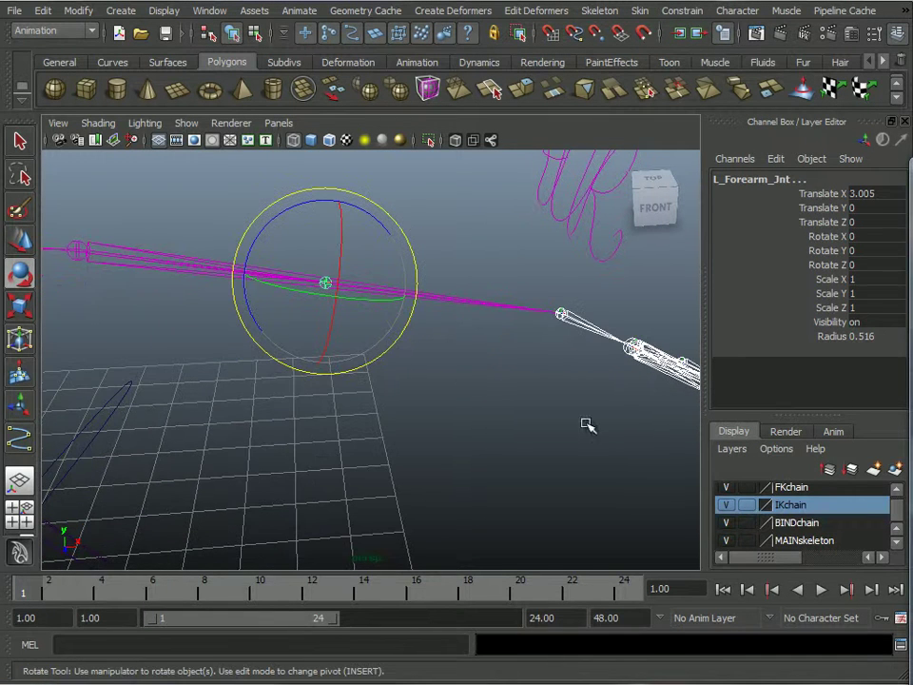
Open the Hypershade and graph the input and output connections of the selected forearm and wrist joints.
click(199, 13)
mouse_move(179, 51)
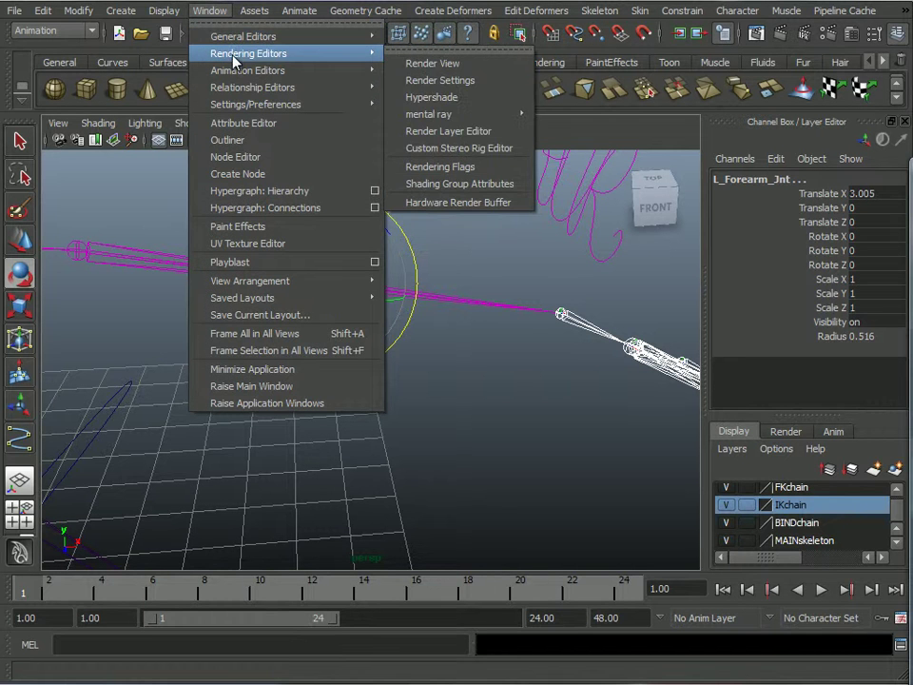
click(444, 96)
drag(155, 26, 334, 31)
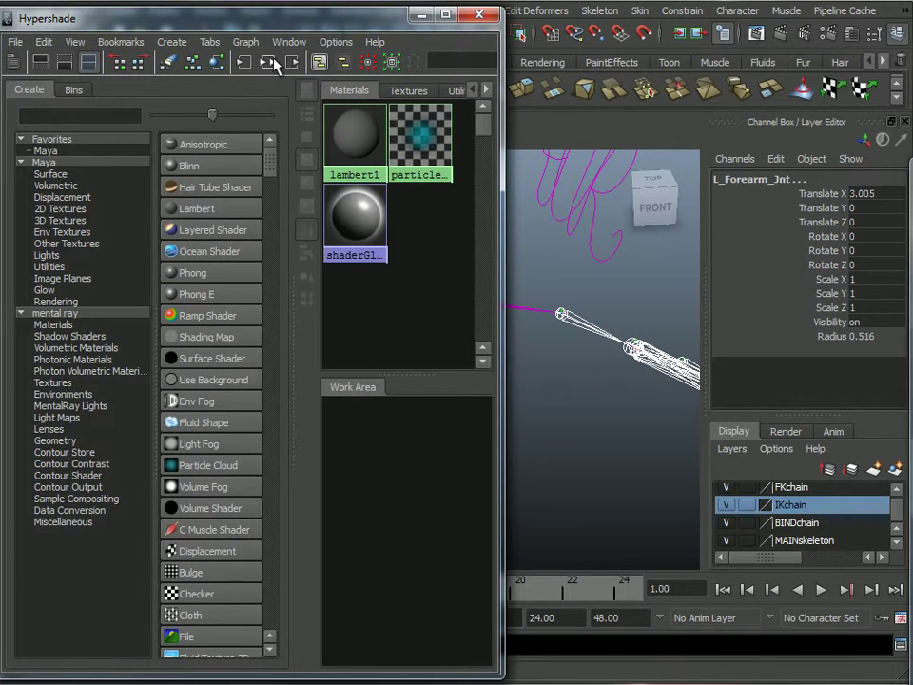
click(270, 64)
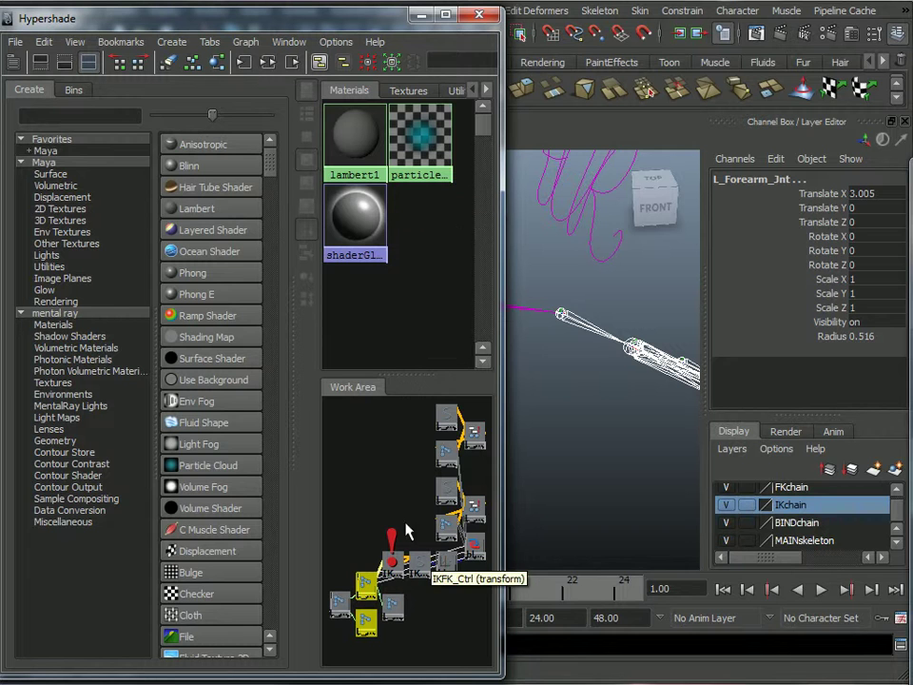
Move the L_Wrist_Jnt and L_Forearm_Jnt nodes clear of the rest of the graph, with the wrist node above the forearm node.
drag(364, 588, 484, 634)
alt+middle_drag(424, 540, 327, 416)
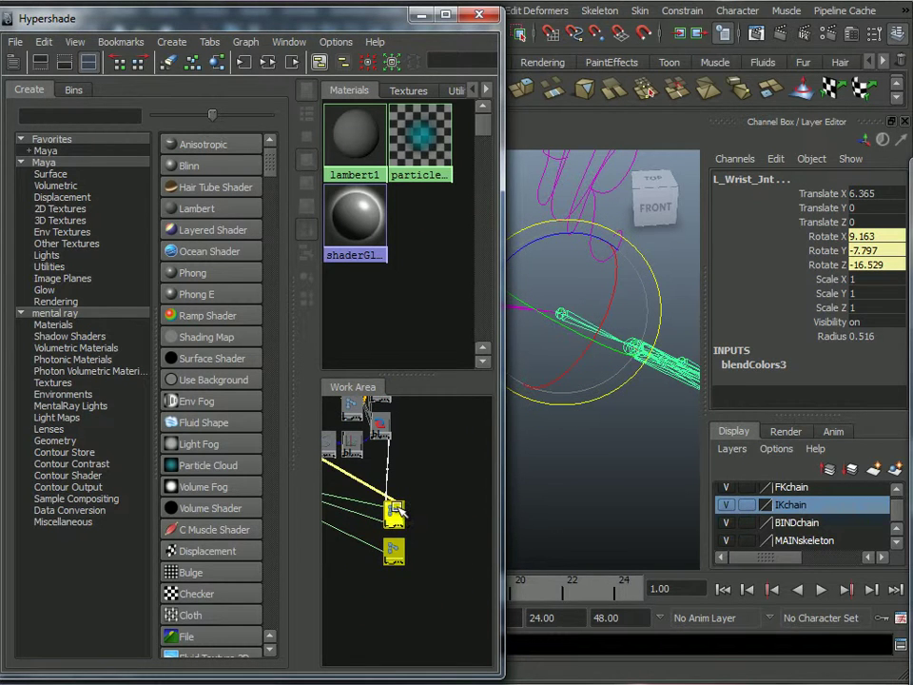
drag(401, 515, 429, 511)
alt+right_drag(354, 459, 379, 461)
scroll(379, 461, up, 3)
alt+middle_drag(421, 562, 353, 550)
click(452, 474)
click(392, 469)
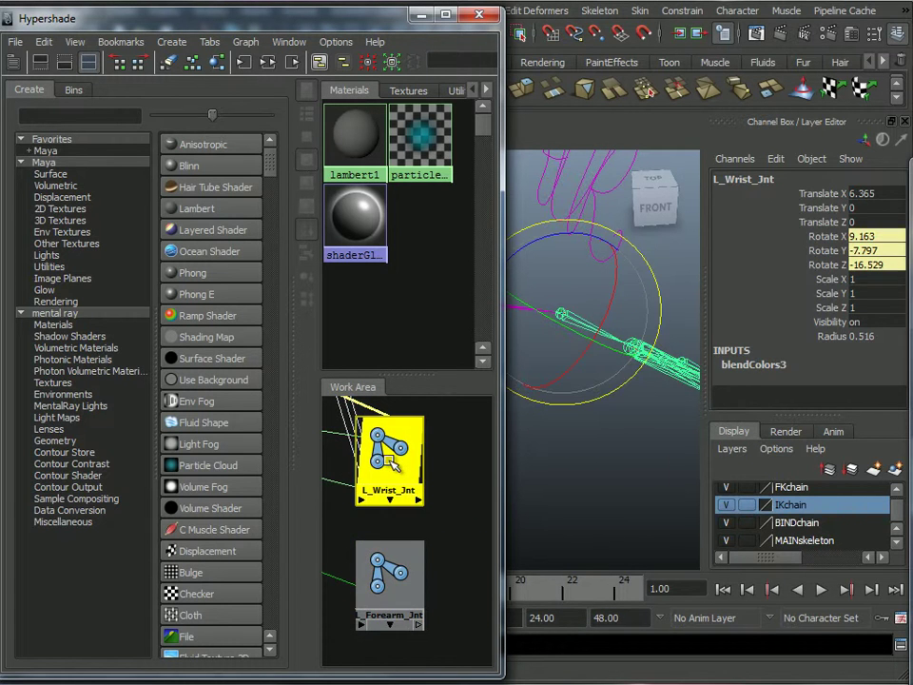
Open the Connection Editor with L_Wrist_Jnt as the output and L_Forearm_Jnt as the input.
click(403, 587)
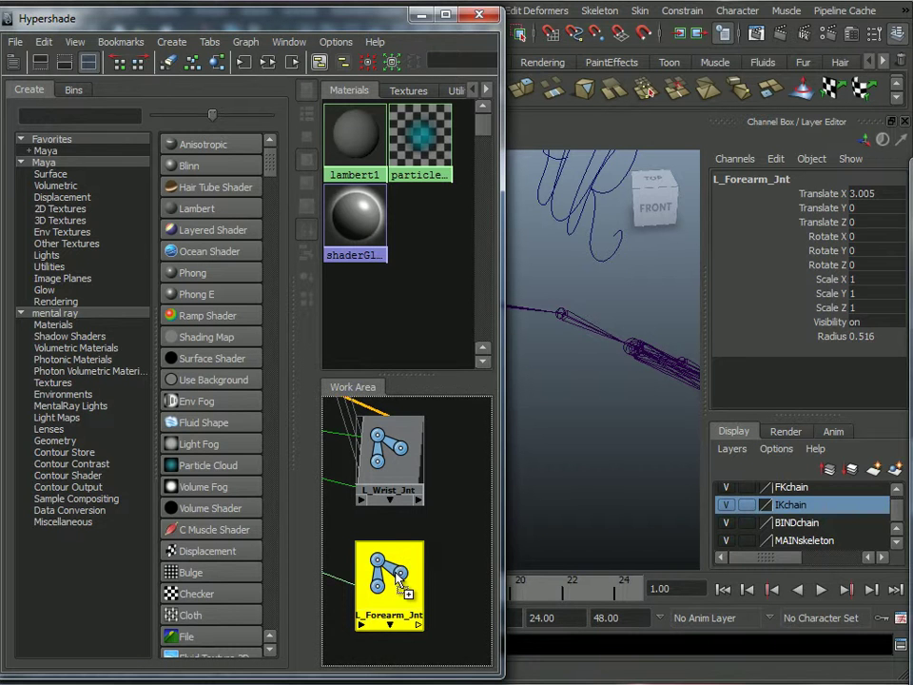
right_drag(411, 552, 484, 473)
click(483, 472)
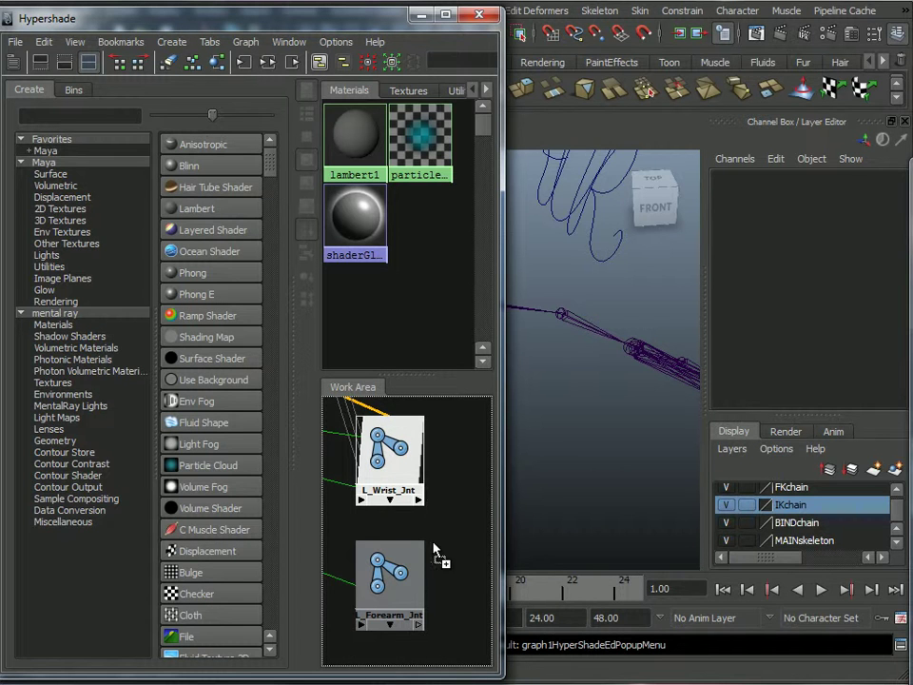
middle_drag(434, 543, 391, 588)
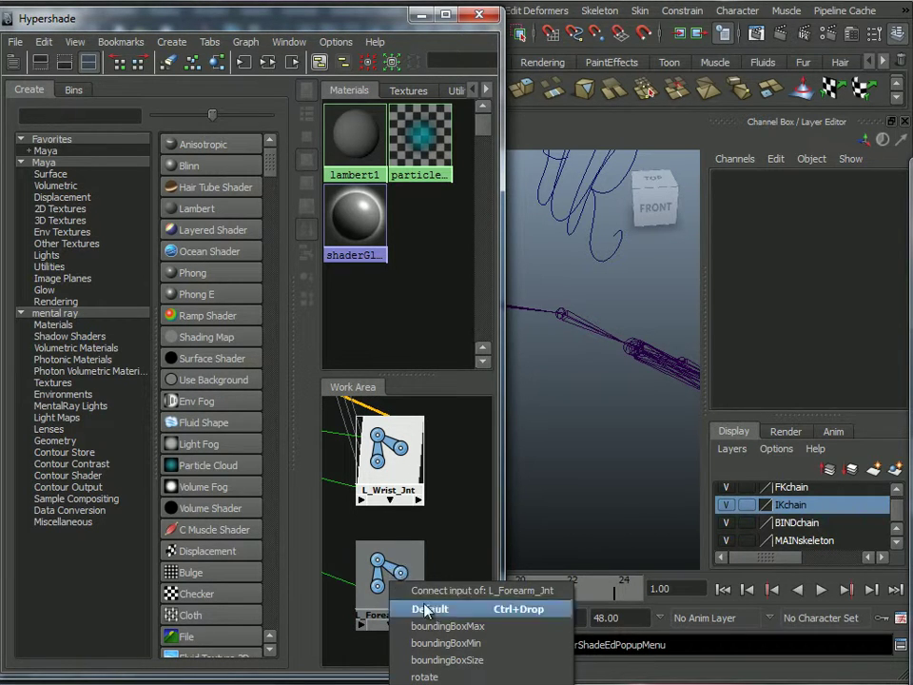
click(429, 609)
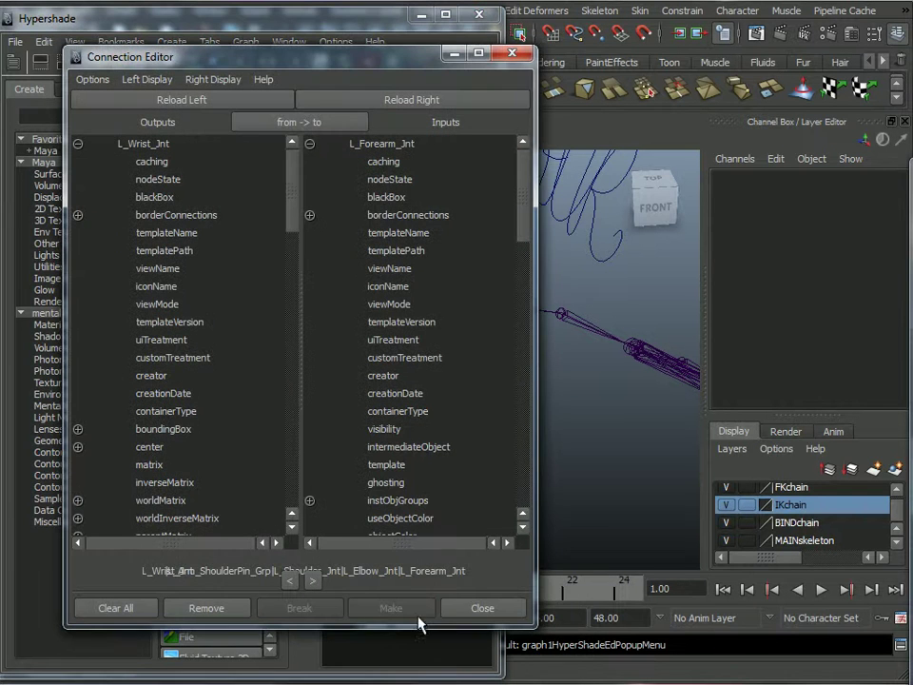
Expand the rotate attributes of both L_Wrist_Jnt and L_Forearm_Jnt and line them up side by side.
drag(320, 63, 338, 57)
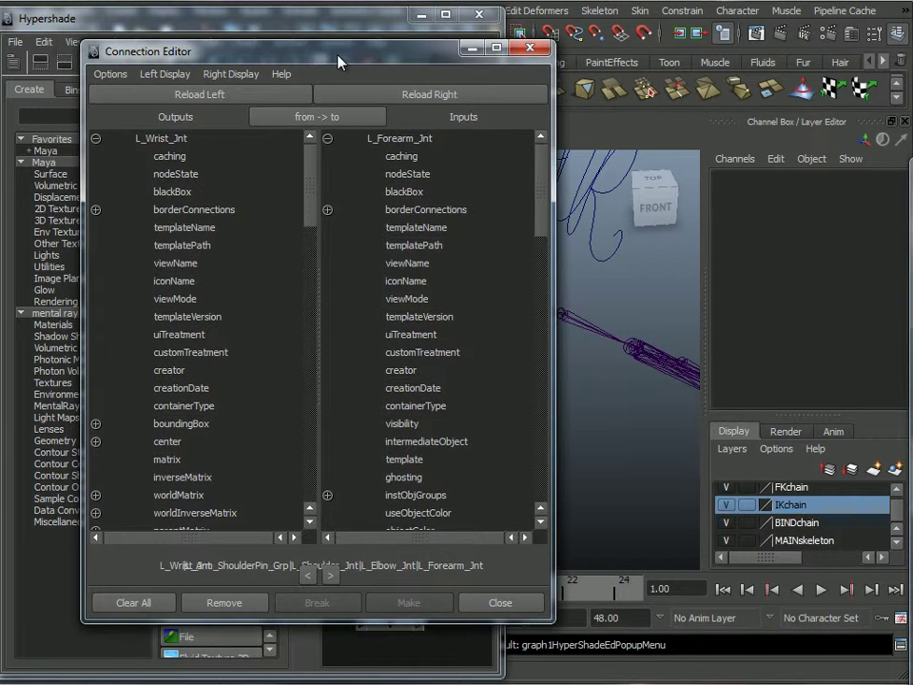
scroll(147, 337, down, 5)
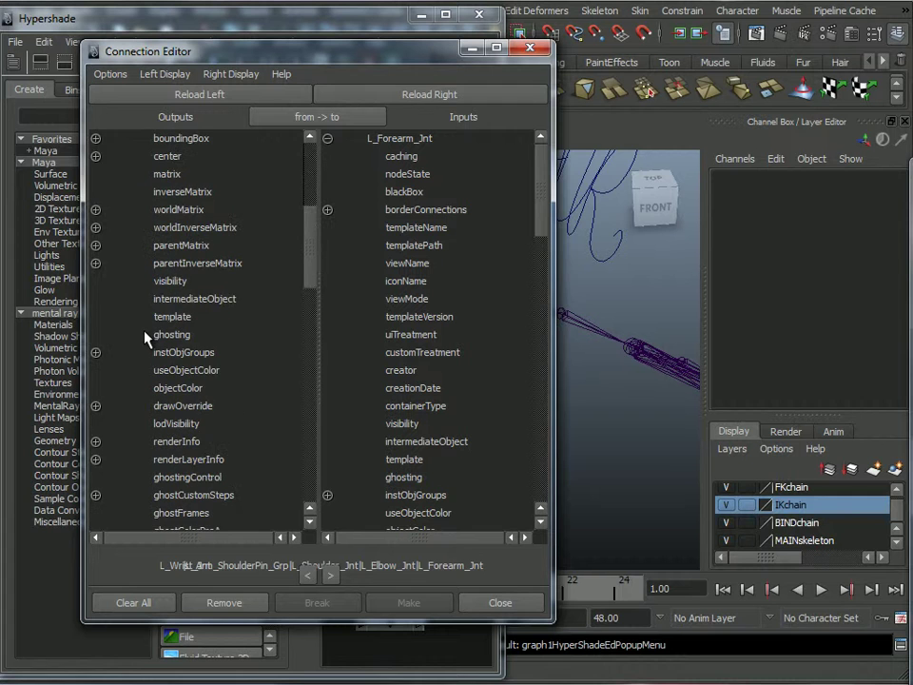
scroll(148, 336, down, 5)
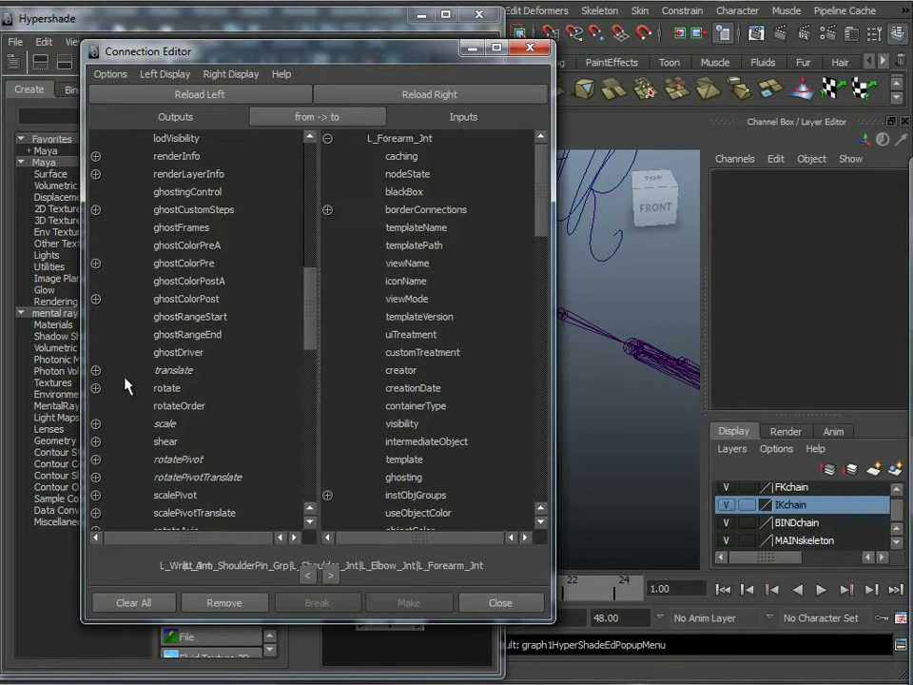
click(98, 389)
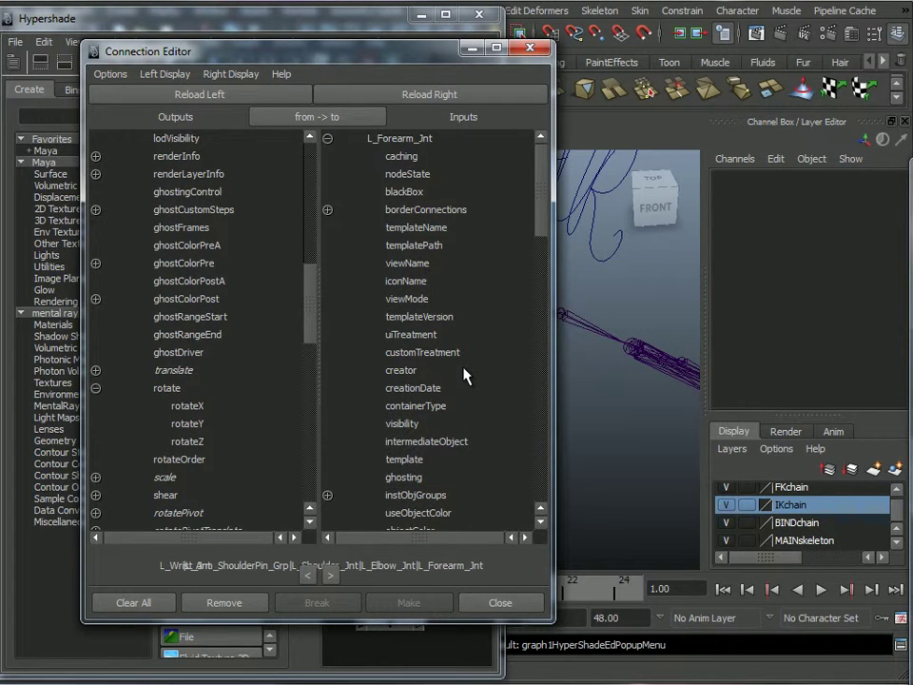
scroll(435, 306, down, 10)
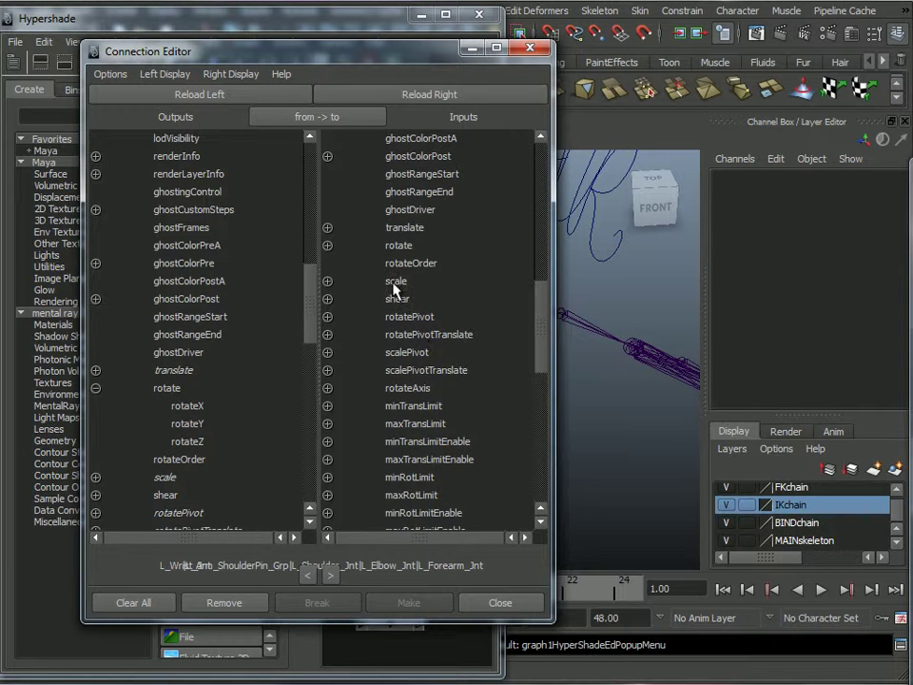
click(327, 246)
scroll(448, 321, up, 3)
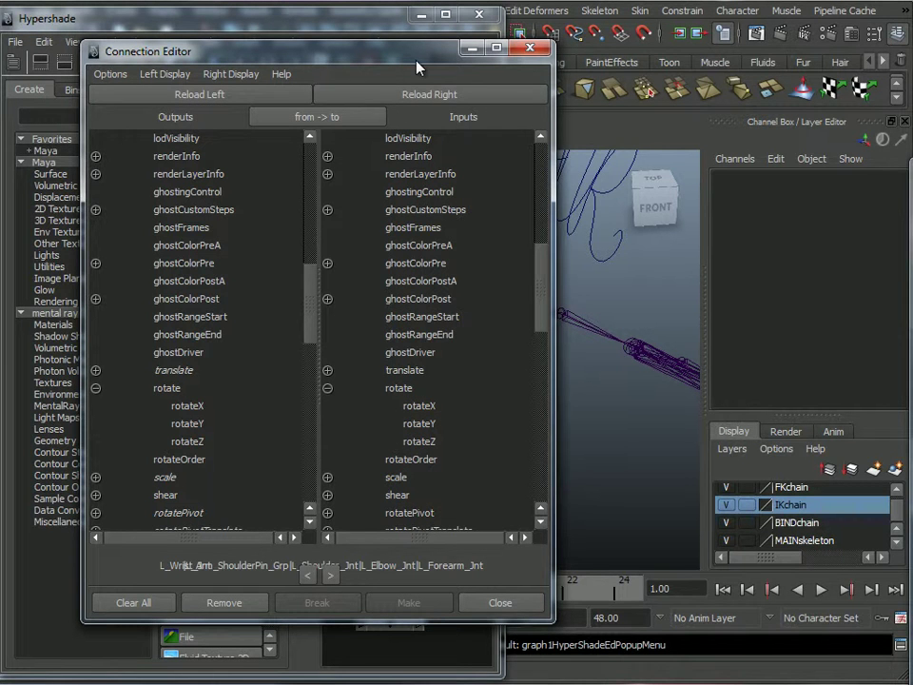
Select L_Wrist_Jnt and examine the bones running from the left forearm joint to the wrist and hand.
alt+right_drag(630, 412, 582, 408)
alt+drag(582, 407, 653, 405)
click(642, 340)
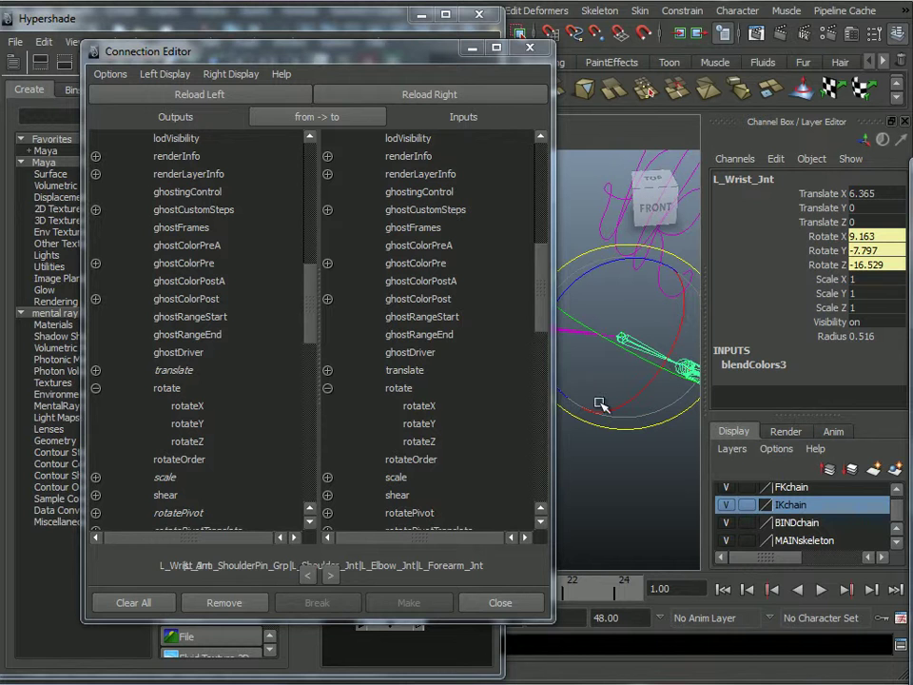
alt+middle_drag(639, 468, 736, 469)
alt+middle_drag(591, 377, 644, 391)
alt+right_drag(606, 336, 639, 408)
alt+middle_drag(638, 408, 460, 408)
alt+right_drag(591, 356, 621, 413)
alt+middle_drag(620, 413, 561, 390)
alt+right_drag(636, 367, 650, 385)
alt+middle_drag(651, 386, 569, 393)
alt+right_drag(600, 349, 628, 385)
alt+middle_drag(641, 383, 595, 395)
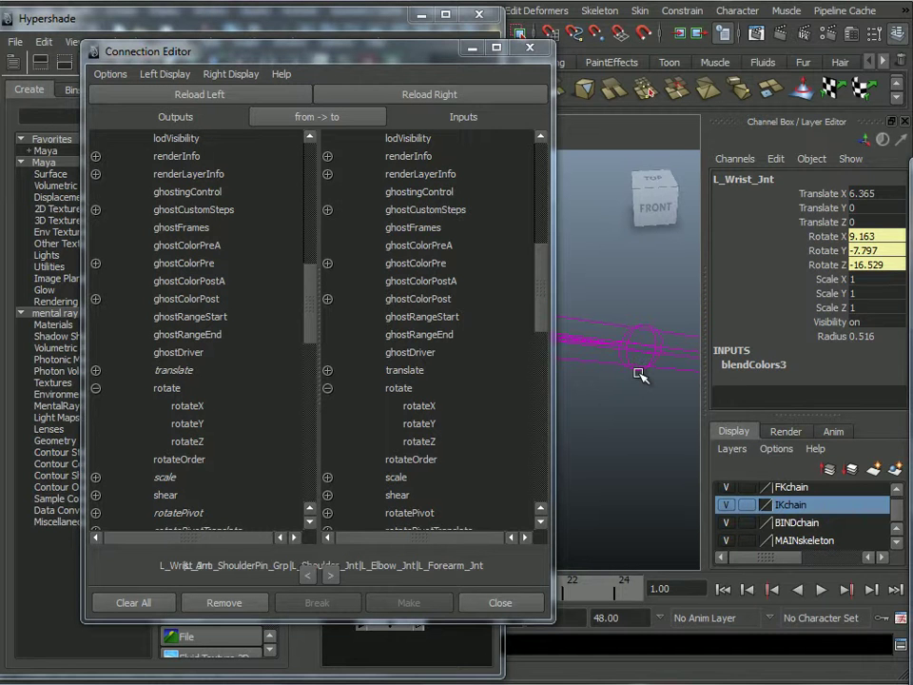
Select L_Forearm_Jnt and examine its rotation axes relative to the arm bone.
click(639, 375)
click(637, 369)
alt+right_drag(684, 470, 594, 312)
alt+right_drag(620, 390, 611, 396)
alt+middle_drag(609, 394, 582, 367)
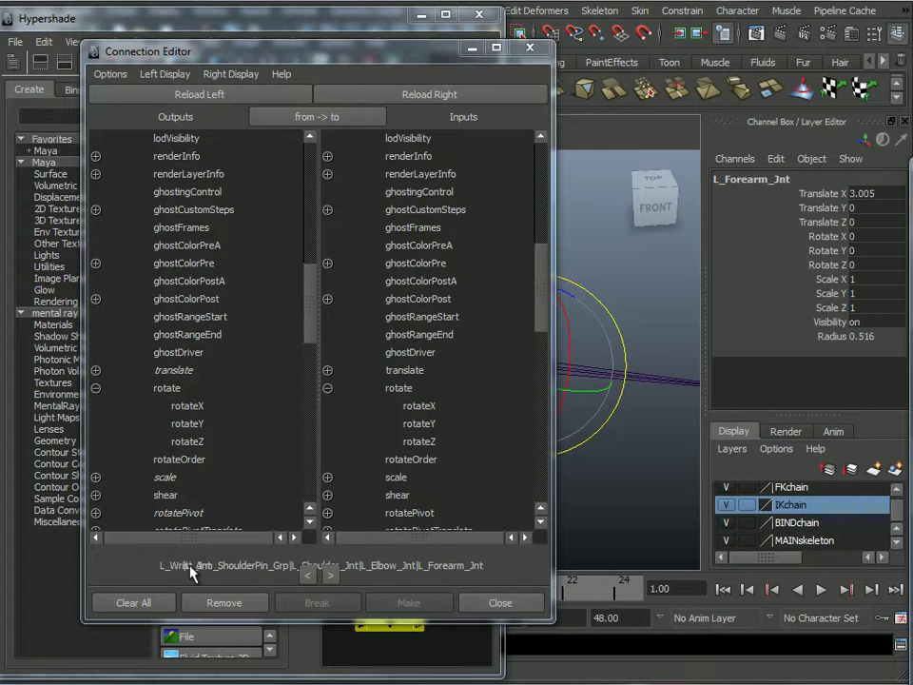
Connect the wrist's rotateX to the forearm joint's rotateX, then close the Connection Editor and the Hypershade.
click(188, 406)
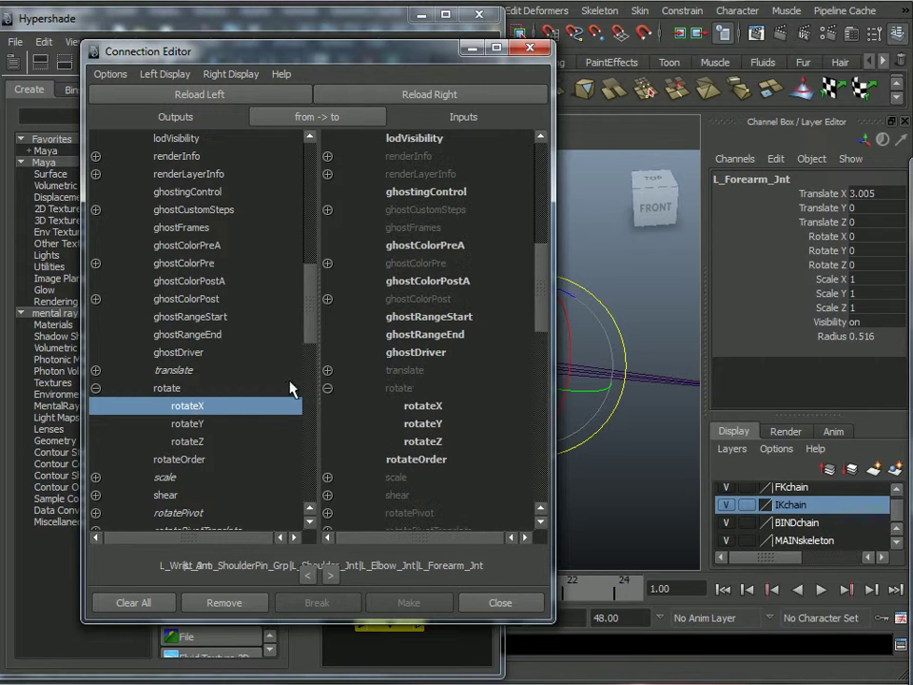
click(424, 406)
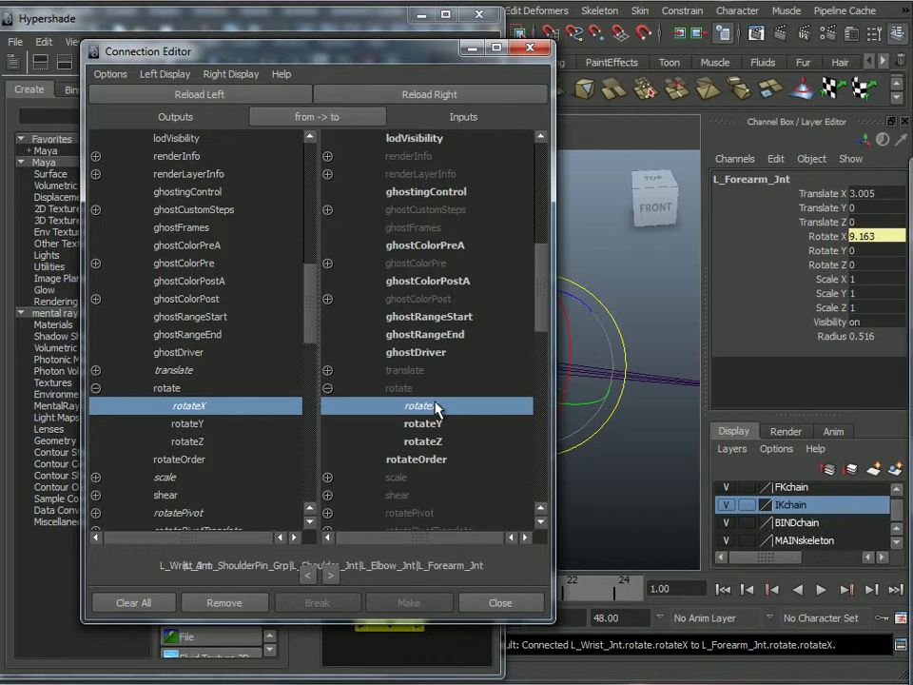
alt+right_drag(639, 369, 591, 333)
alt+middle_drag(624, 337, 526, 274)
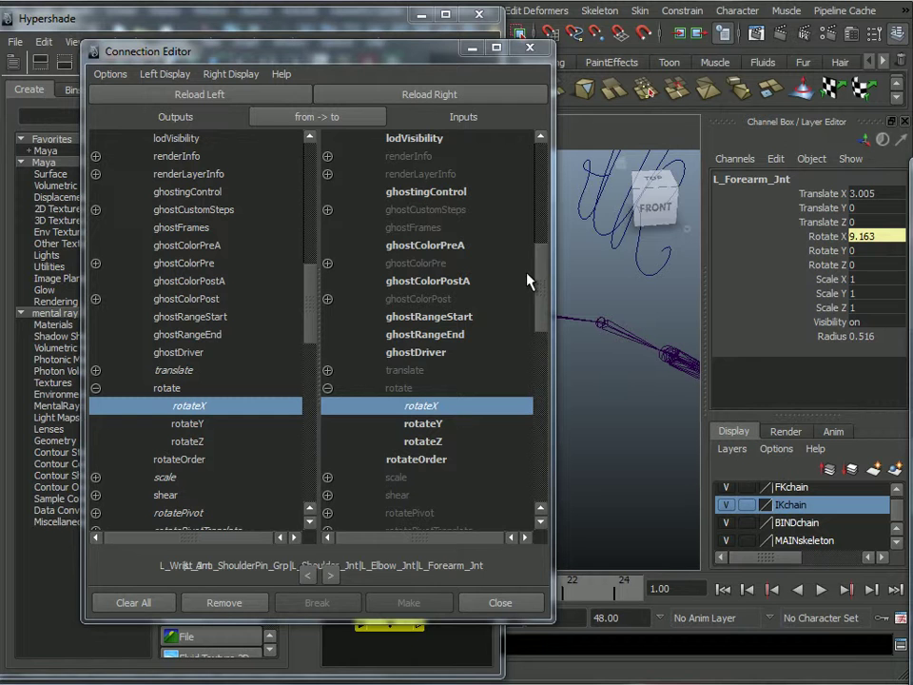
click(531, 48)
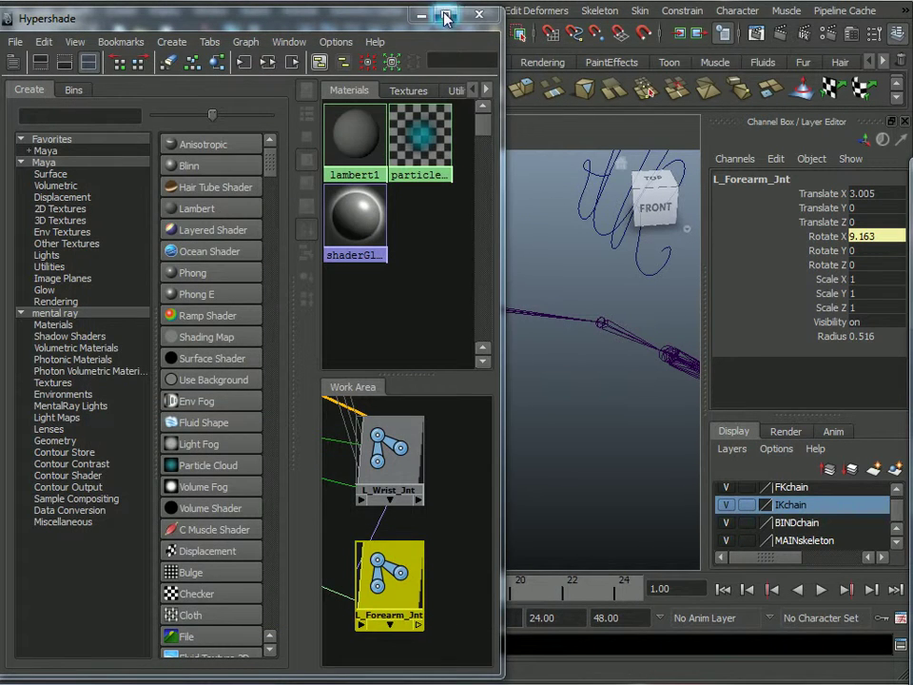
click(479, 14)
Set the IKFK attribute of IKFK_Ctrl to 10.
alt+drag(623, 365, 349, 327)
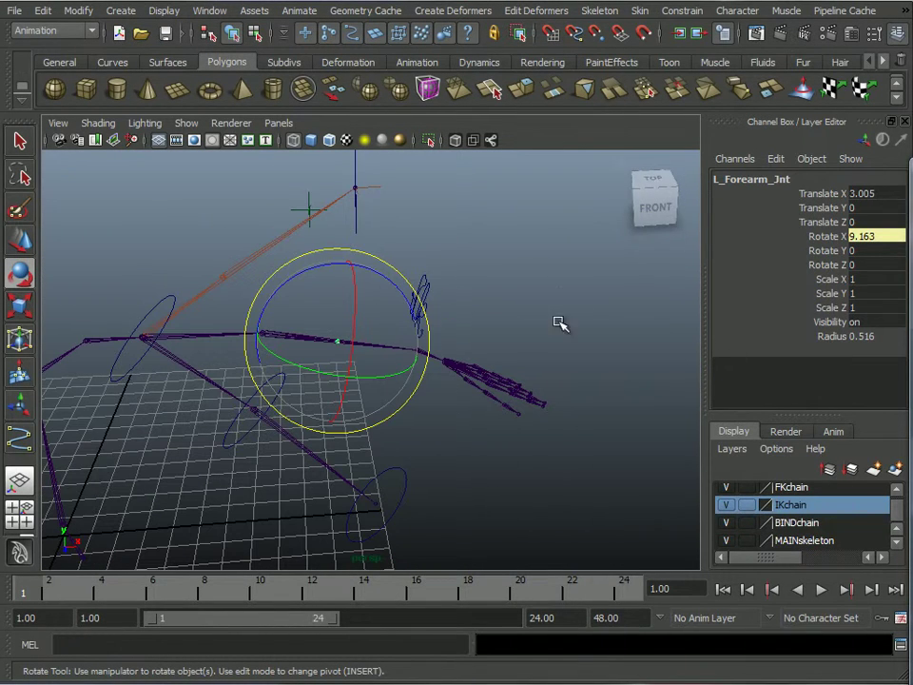
click(425, 299)
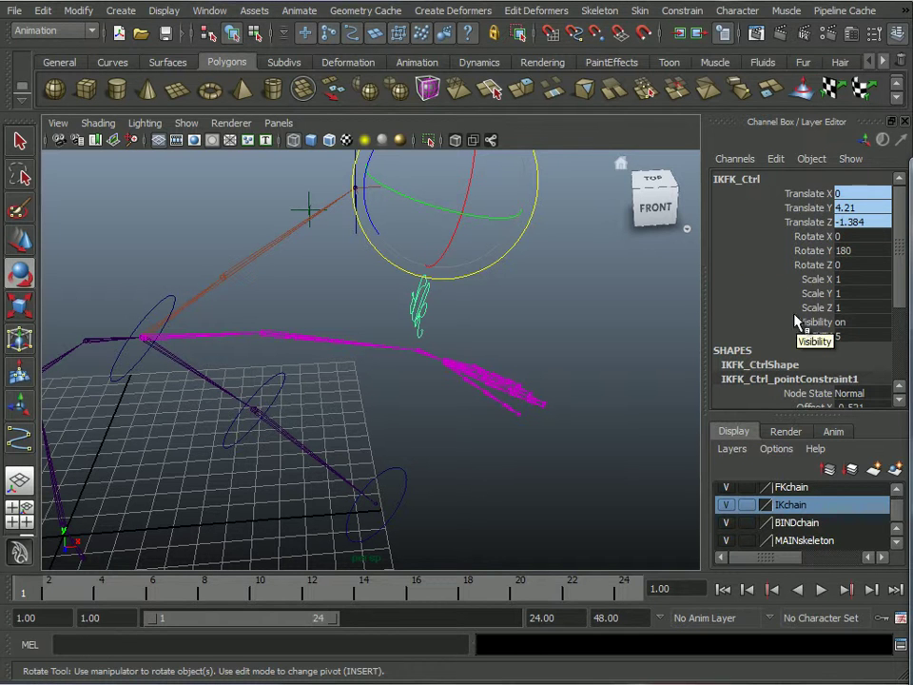
click(815, 338)
middle_drag(646, 286, 542, 245)
alt+drag(445, 267, 516, 380)
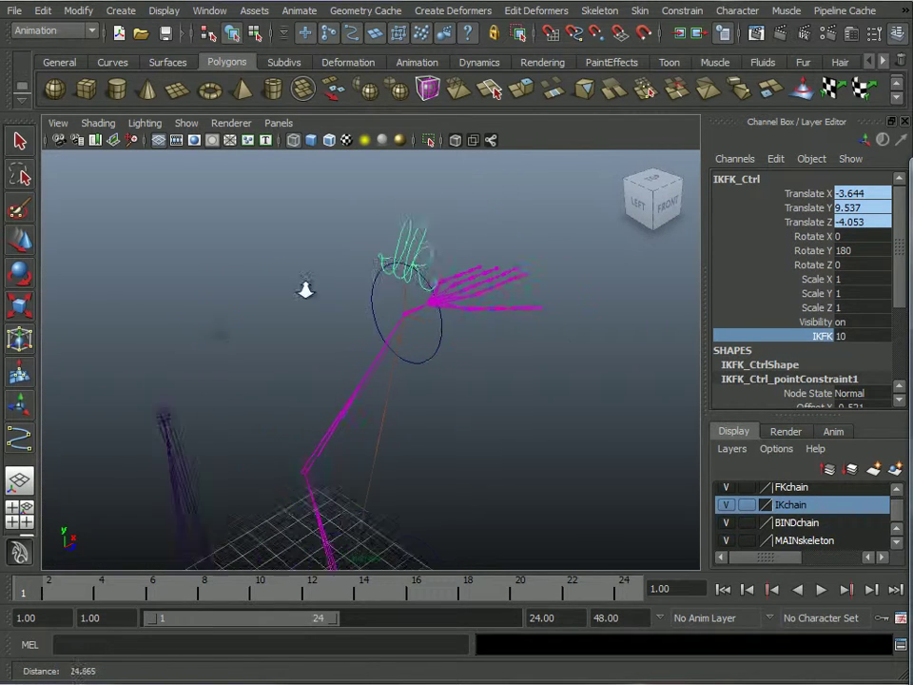
Rotate L_Ik_Wrist_Ctrl 90 degrees about X to test the forearm twist.
alt+right_drag(287, 272, 488, 355)
alt+middle_drag(546, 355, 544, 331)
click(545, 314)
key(e)
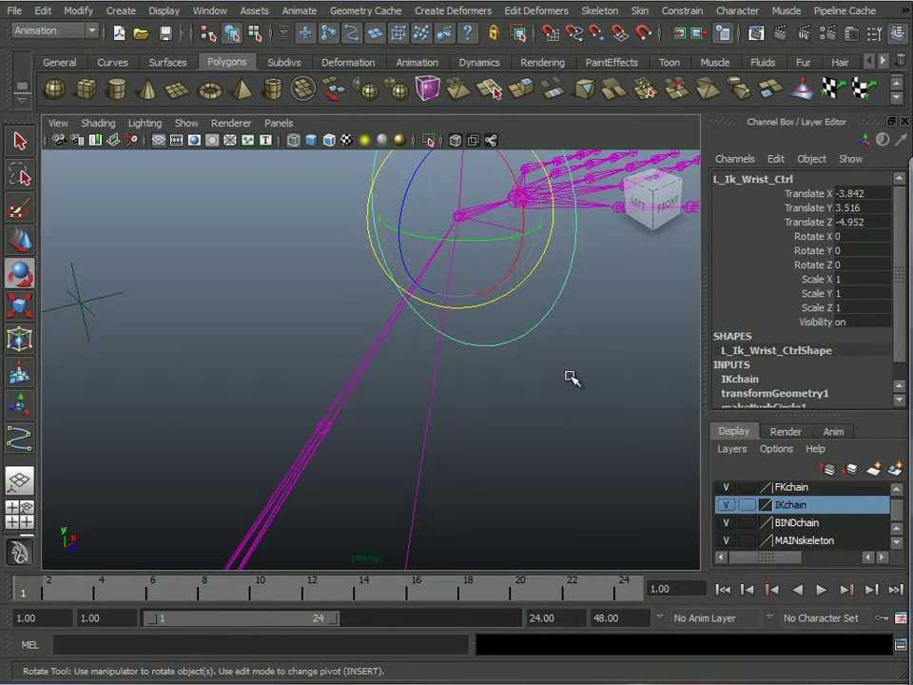
alt+drag(570, 335, 552, 376)
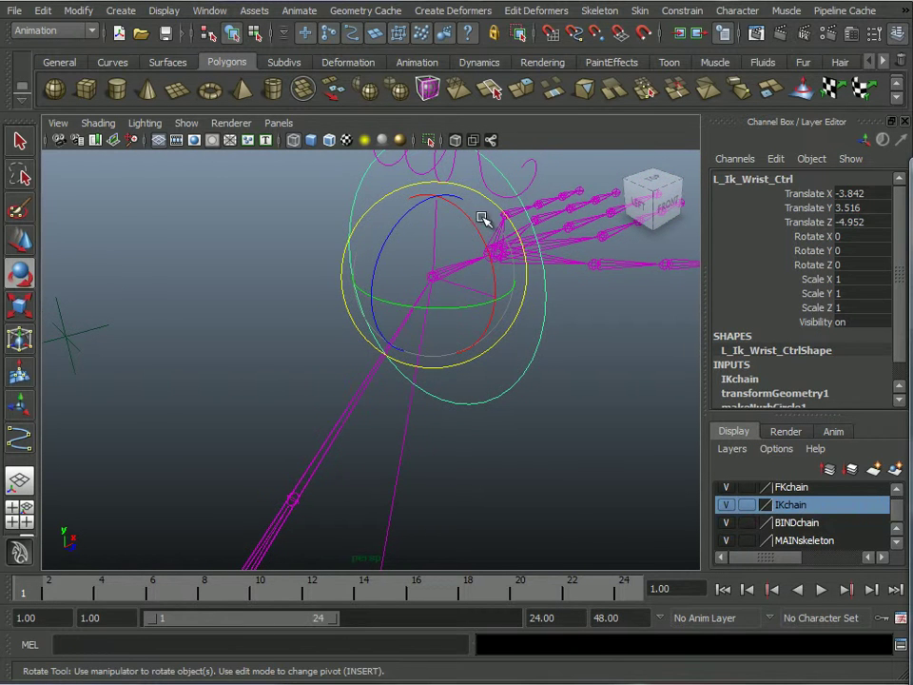
alt+drag(554, 305, 474, 367)
click(419, 260)
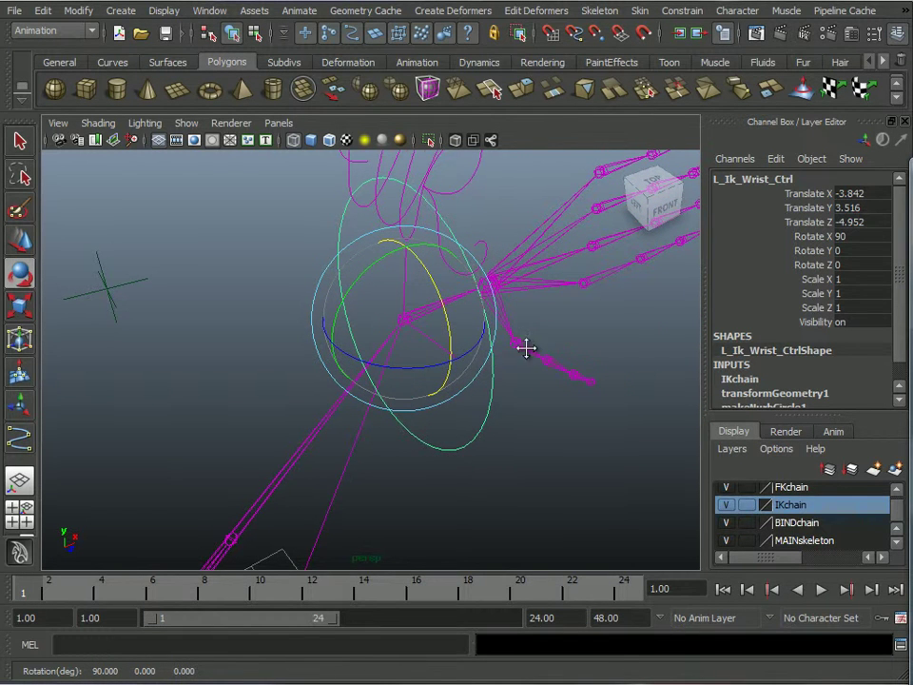
alt+middle_drag(520, 349, 574, 294)
Examine how the left forearm joint twists with the rotated wrist, from a distance and up close.
alt+right_drag(621, 409, 370, 314)
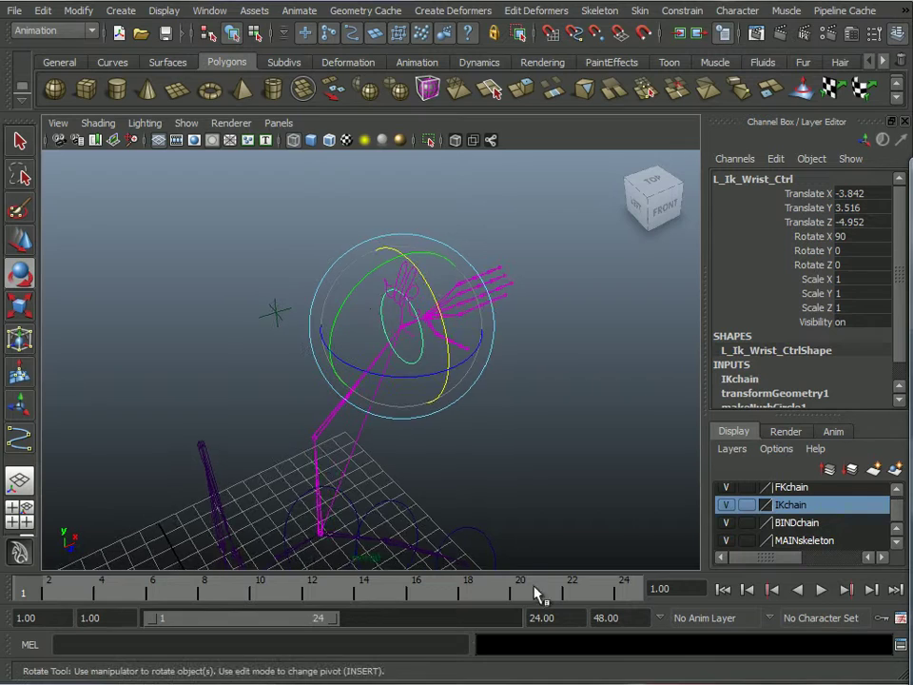
alt+middle_drag(515, 453, 526, 421)
alt+middle_drag(481, 314, 518, 376)
alt+right_drag(369, 247, 488, 349)
alt+middle_drag(544, 384, 467, 448)
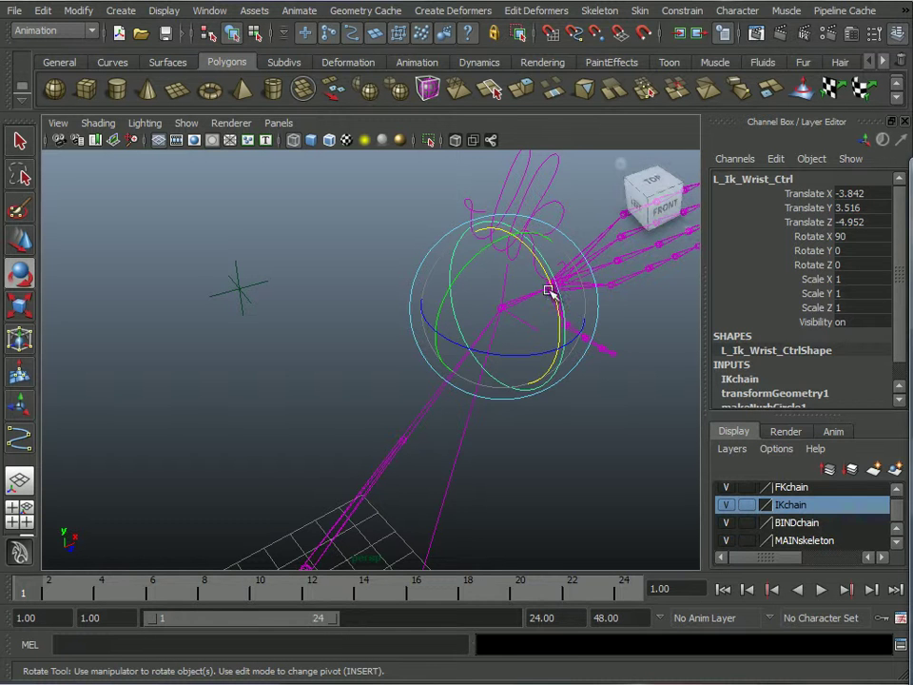
alt+right_drag(405, 439, 300, 267)
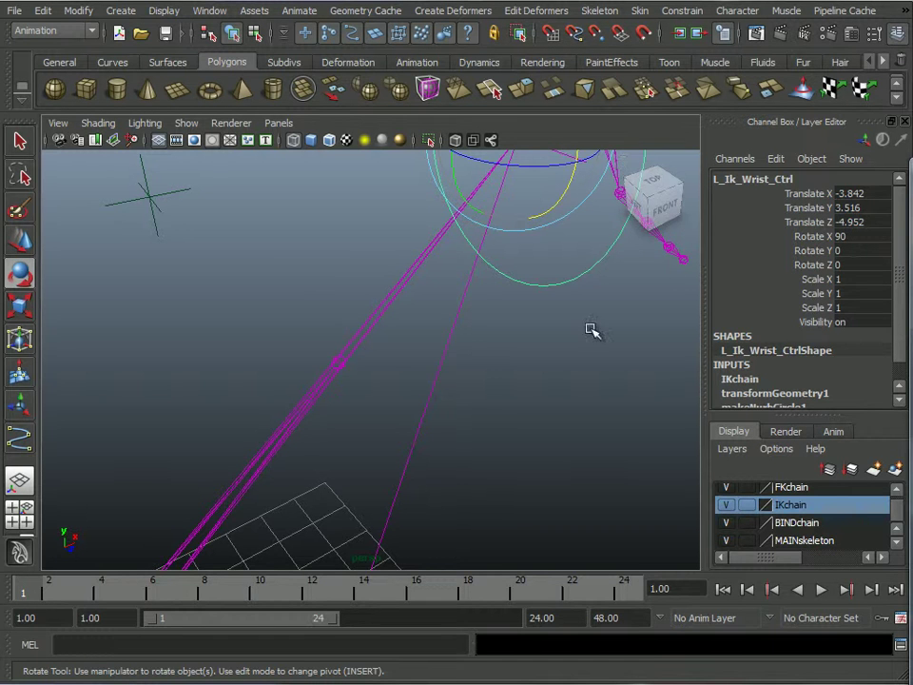
alt+right_drag(298, 302, 336, 382)
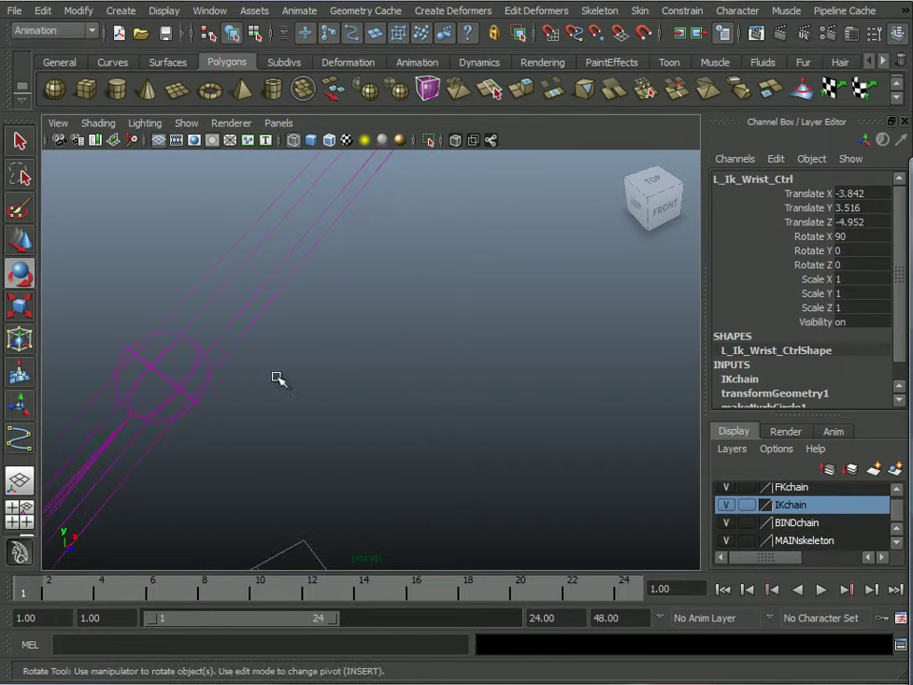
Select the left forearm joint and check its Rotate X value against the rotated wrist control.
click(210, 406)
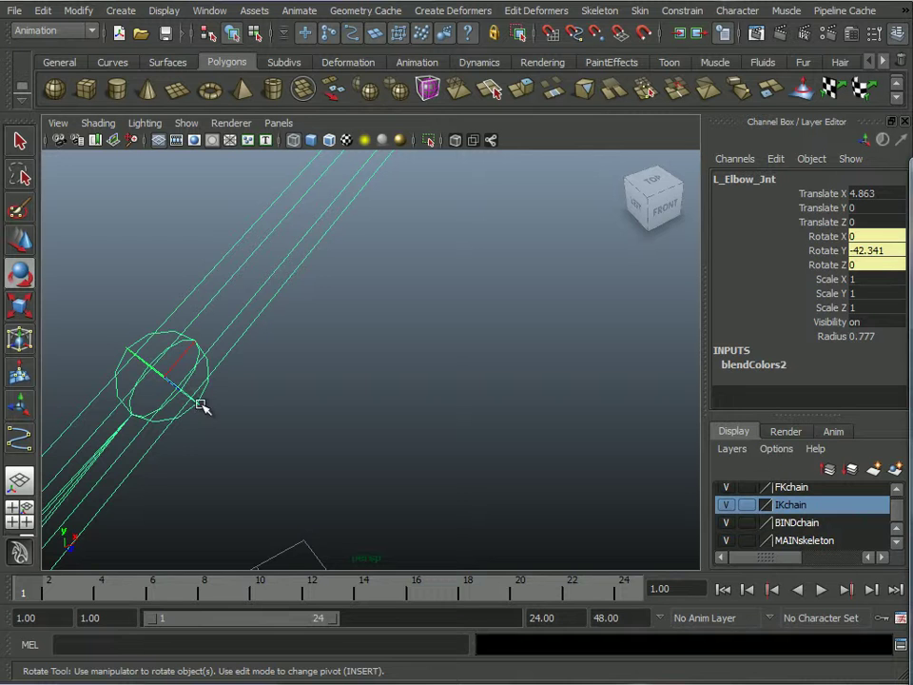
click(204, 407)
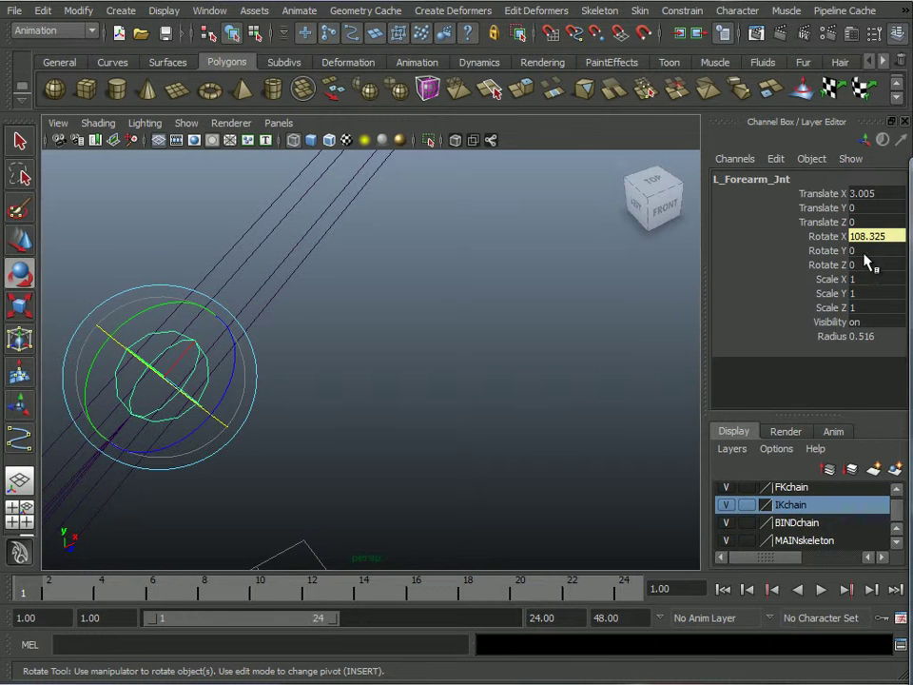
alt+right_drag(534, 352, 210, 302)
alt+right_drag(465, 369, 402, 320)
alt+middle_drag(401, 320, 426, 289)
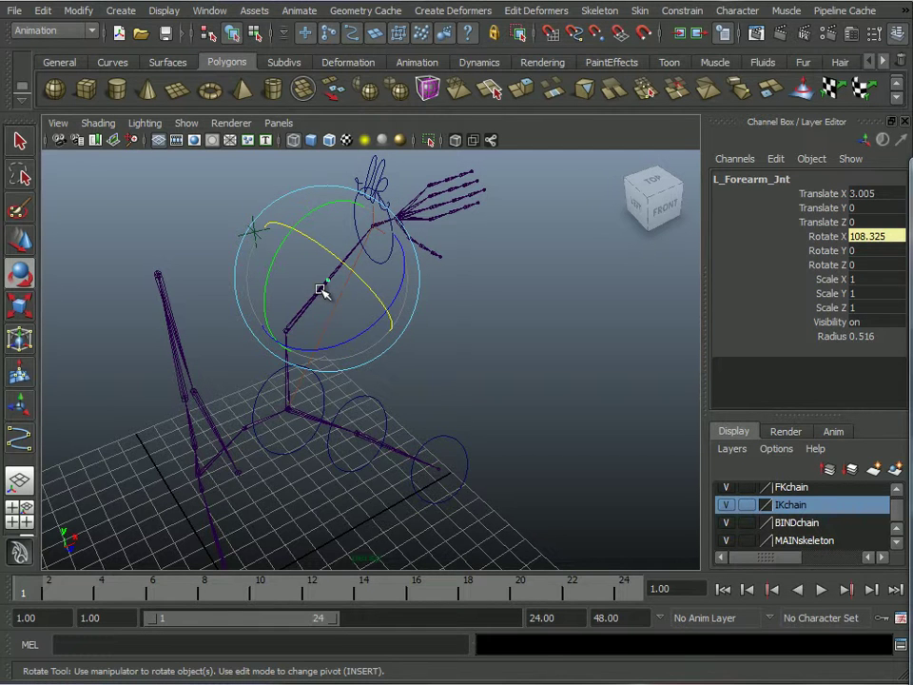
Examine the selected forearm joint's rotation axes and the arm's pose from several angles.
alt+drag(489, 362, 428, 340)
alt+middle_drag(474, 356, 442, 328)
alt+drag(467, 399, 506, 382)
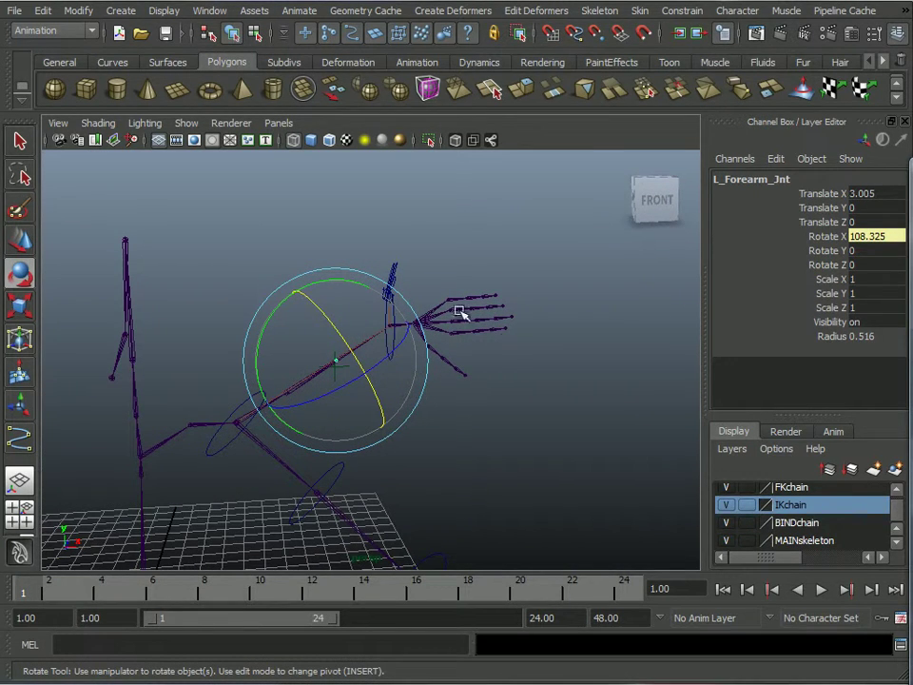
alt+drag(442, 440, 505, 448)
alt+right_drag(505, 447, 441, 427)
alt+middle_drag(488, 400, 499, 344)
alt+drag(494, 308, 446, 314)
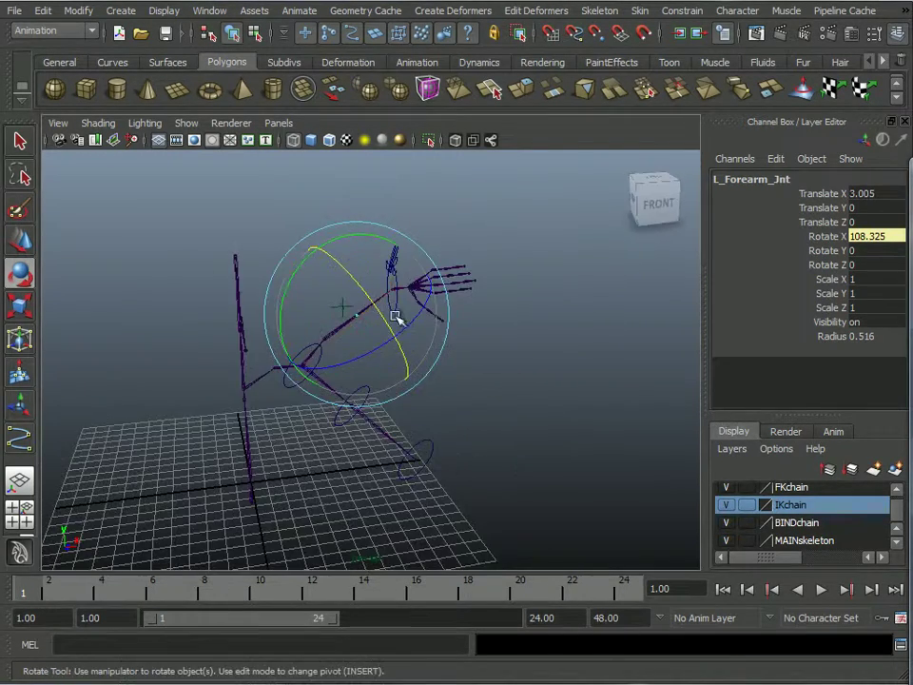
alt+drag(363, 365, 279, 352)
alt+right_drag(216, 275, 268, 327)
alt+middle_drag(286, 326, 315, 320)
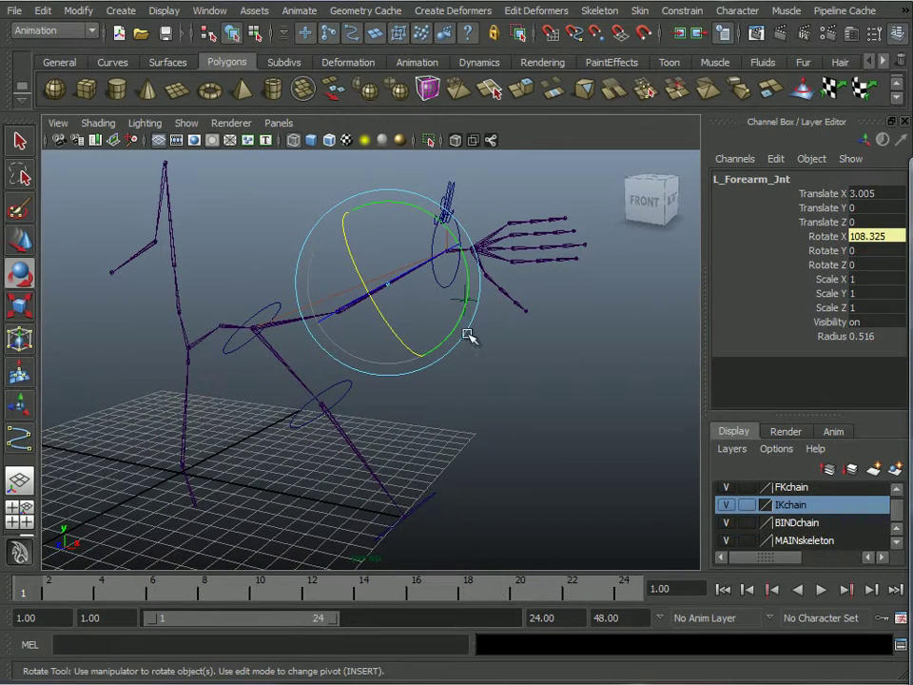
alt+drag(497, 459, 474, 387)
alt+drag(387, 426, 447, 401)
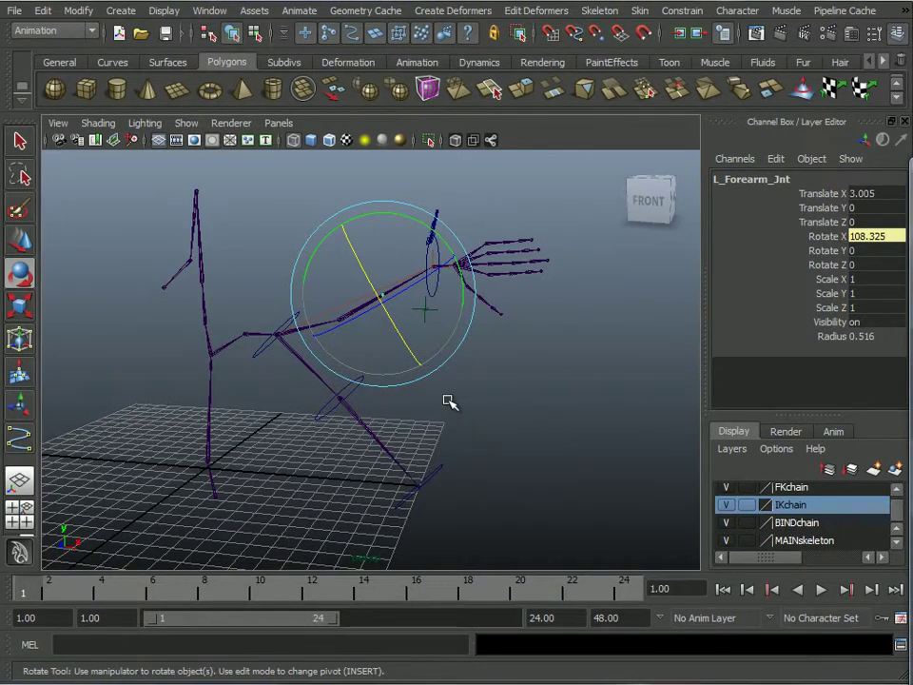
alt+right_drag(475, 401, 473, 377)
alt+middle_drag(473, 376, 459, 426)
alt+drag(459, 426, 371, 395)
alt+drag(551, 394, 599, 453)
alt+right_drag(599, 453, 555, 433)
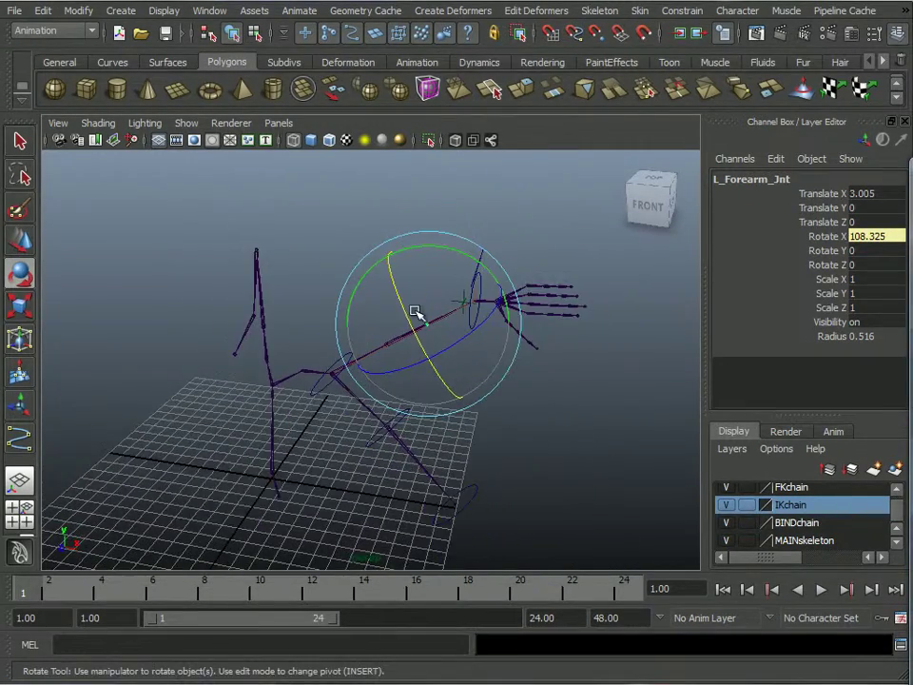
alt+right_drag(394, 352, 417, 369)
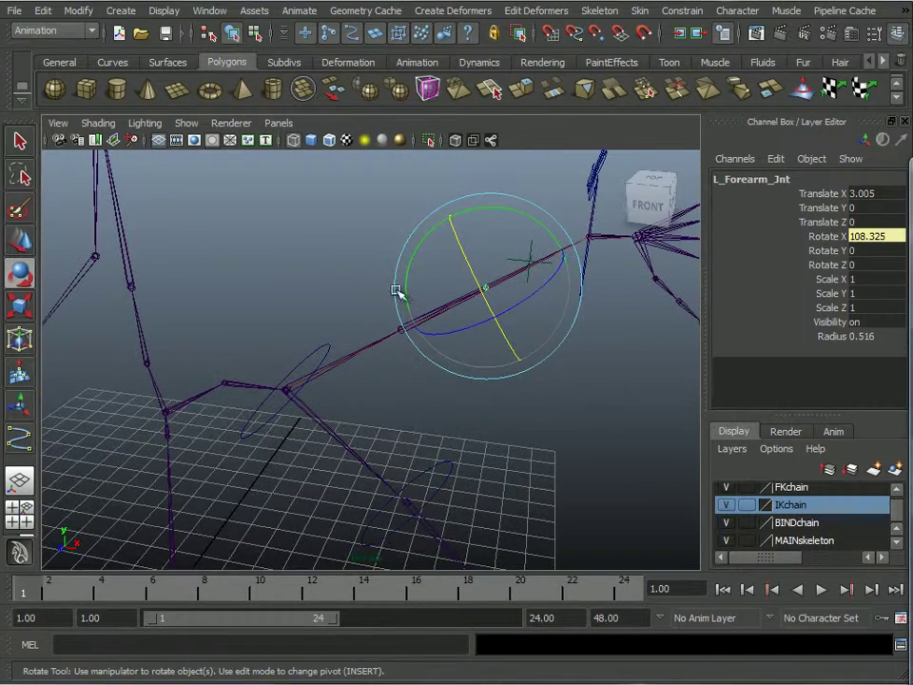
Clear the selection and inspect the forearm bones between the elbow and wrist up close.
click(491, 256)
alt+right_drag(508, 369, 453, 393)
alt+drag(453, 394, 400, 321)
alt+right_drag(392, 315, 604, 431)
alt+middle_drag(549, 319, 324, 502)
alt+right_drag(334, 439, 381, 366)
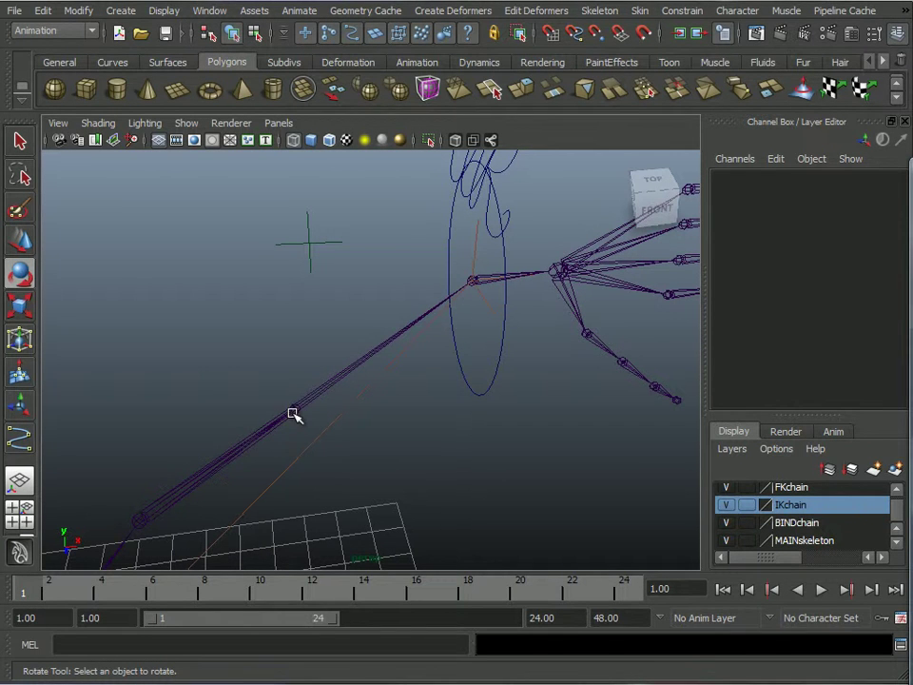
alt+middle_drag(400, 495, 456, 346)
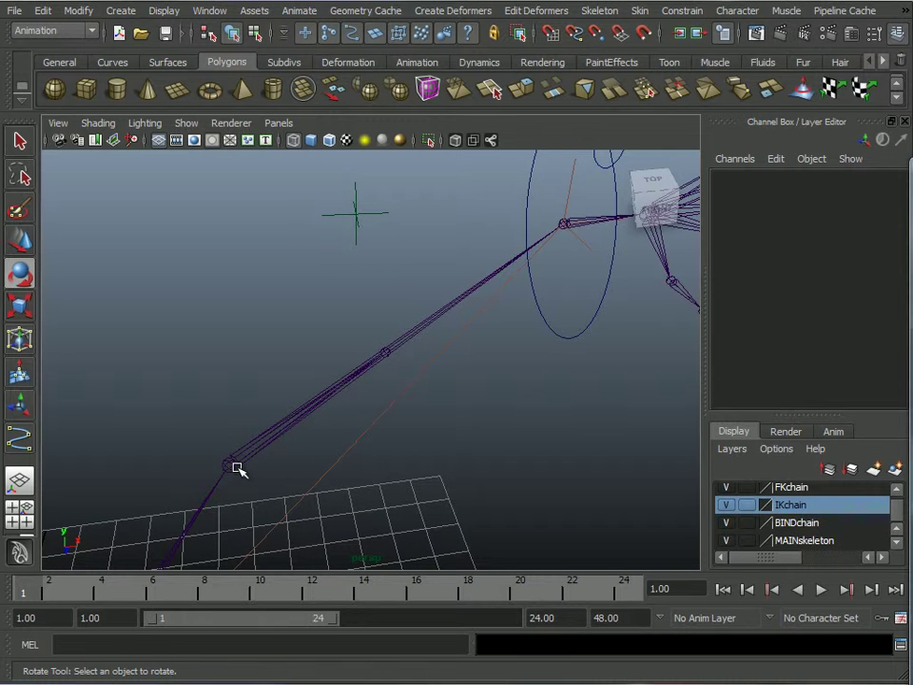
Review the whole skeleton with its FK and IK arm controls from the left, front and right sides.
alt+drag(578, 435, 311, 438)
alt+drag(521, 401, 364, 339)
alt+right_drag(364, 340, 403, 381)
alt+middle_drag(403, 381, 446, 383)
mouse_move(533, 361)
alt+mouse_down()
mouse_move(373, 365)
mouse_move(491, 367)
mouse_move(395, 338)
mouse_move(487, 343)
mouse_move(548, 369)
alt+mouse_up()
alt+right_drag(548, 369, 508, 356)
alt+drag(508, 356, 347, 351)
alt+drag(428, 353, 467, 361)
alt+drag(408, 382, 462, 396)
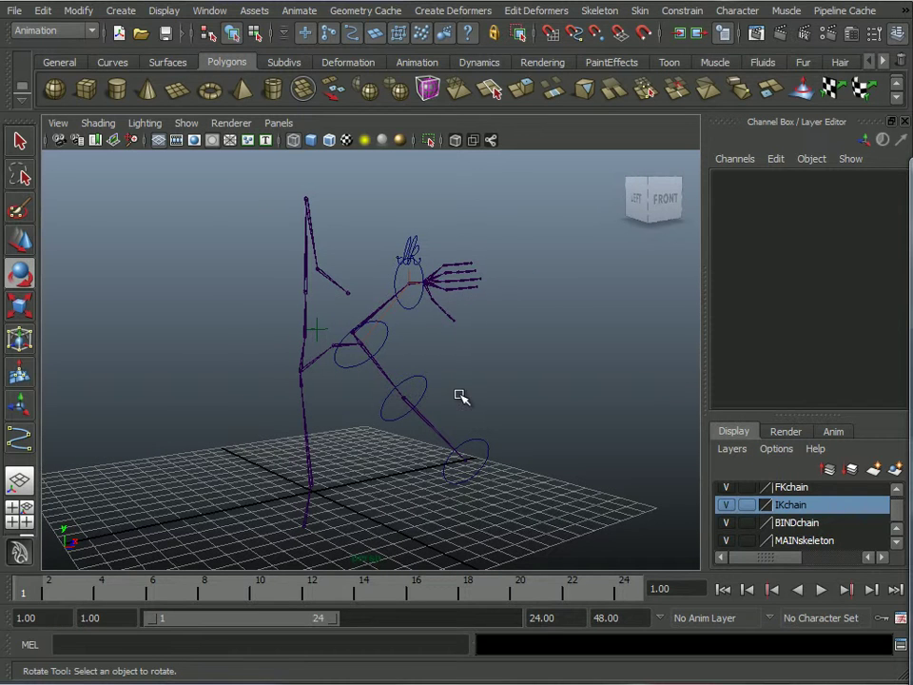
alt+right_drag(217, 355, 241, 367)
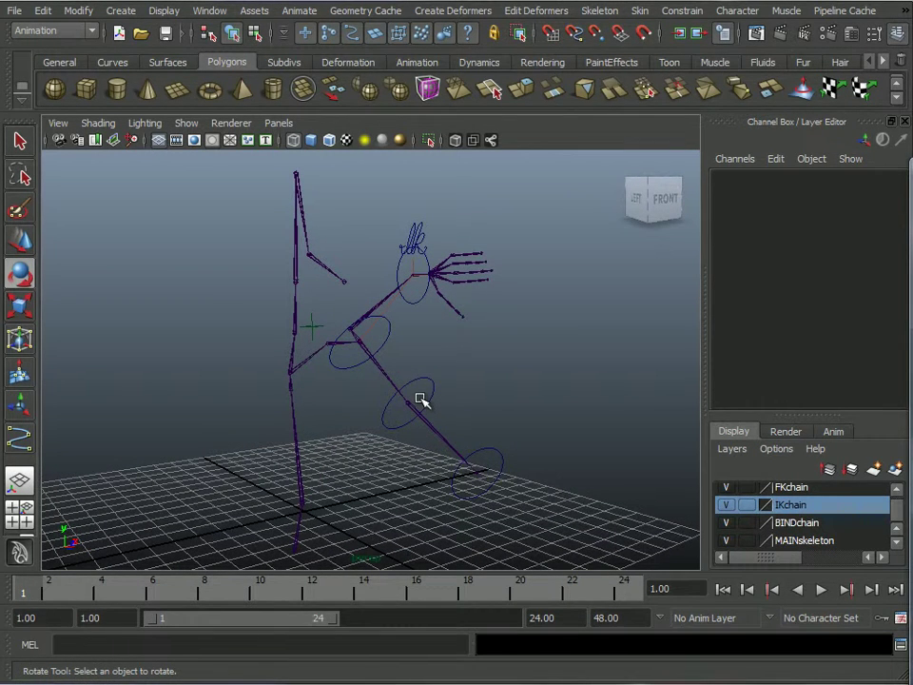
alt+drag(512, 340, 488, 363)
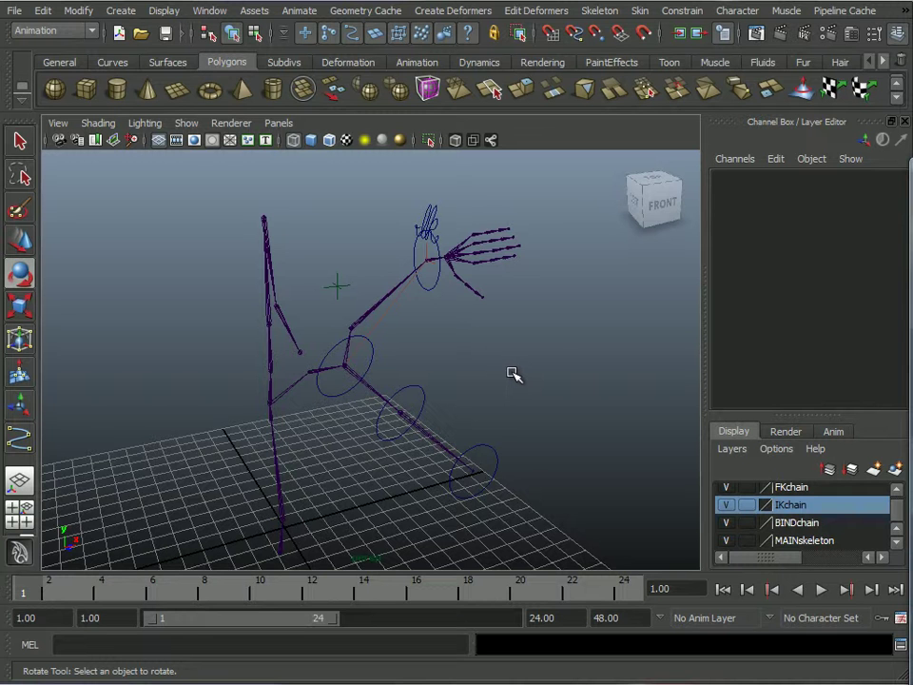
alt+drag(494, 371, 415, 343)
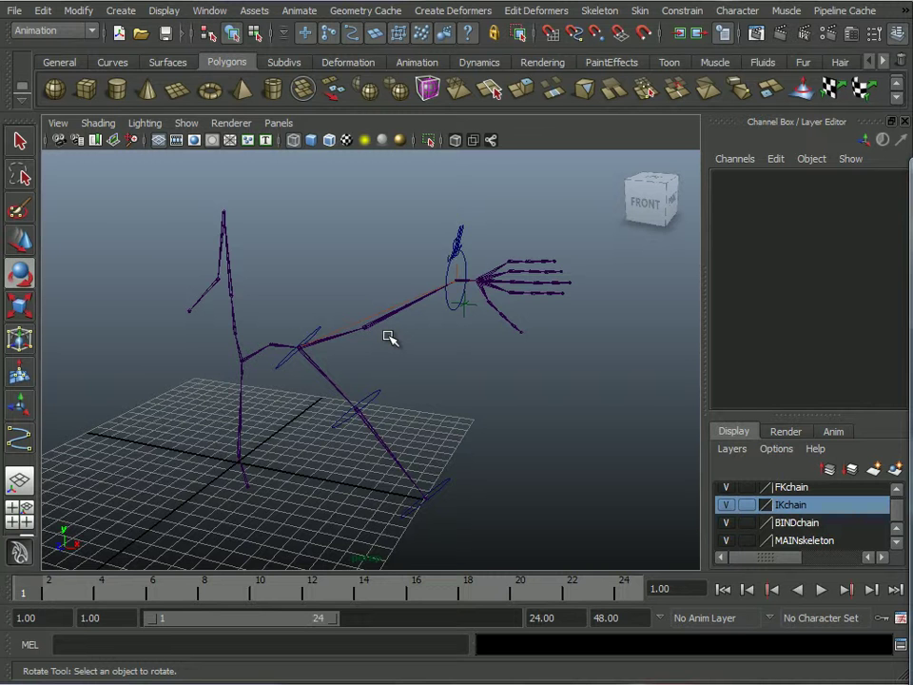
alt+drag(469, 367, 512, 373)
alt+drag(436, 341, 339, 325)
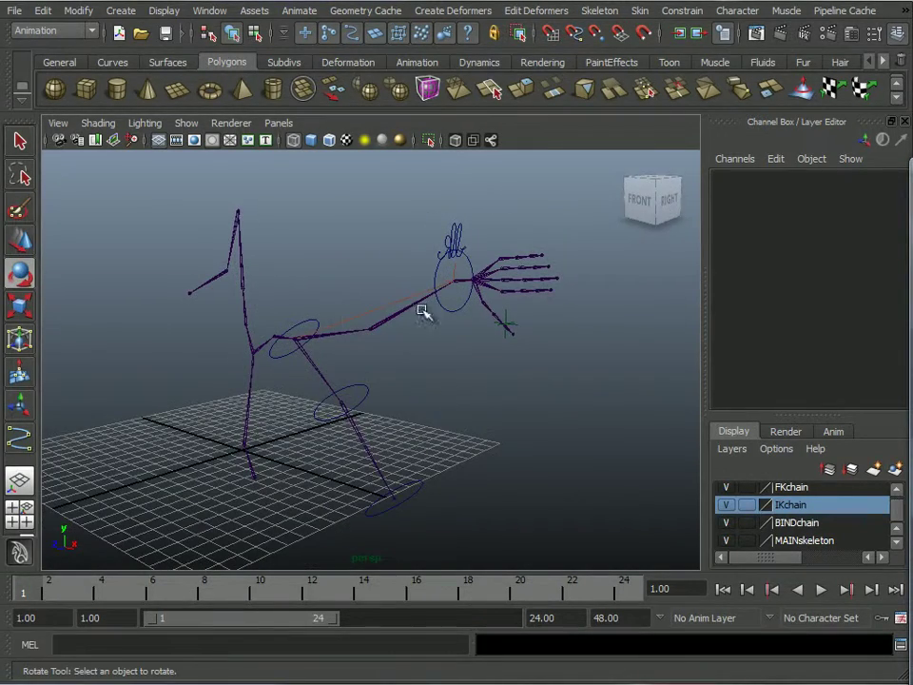
alt+drag(455, 369, 419, 369)
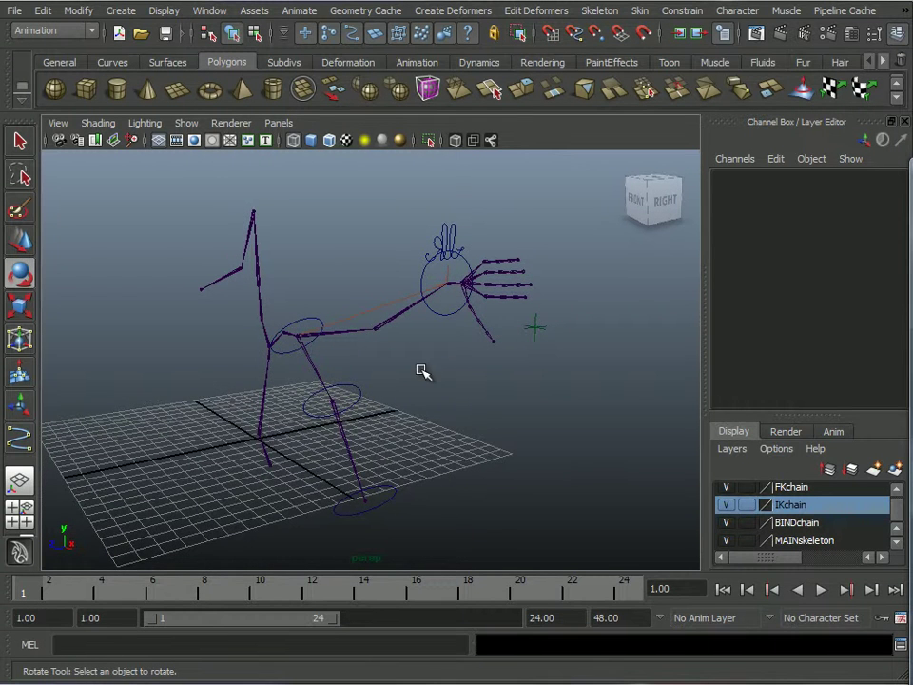
alt+right_drag(487, 400, 435, 382)
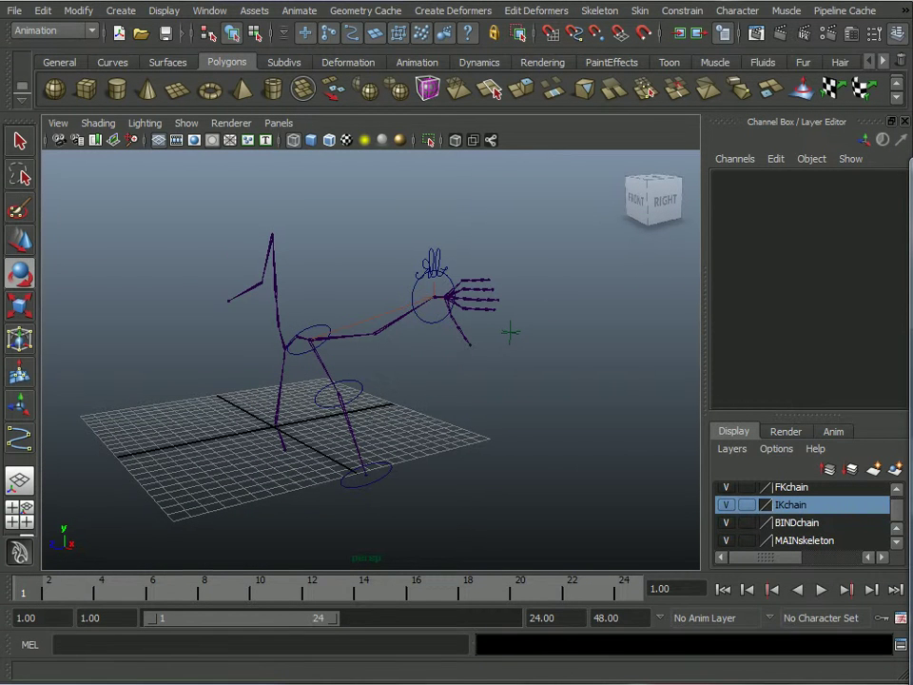